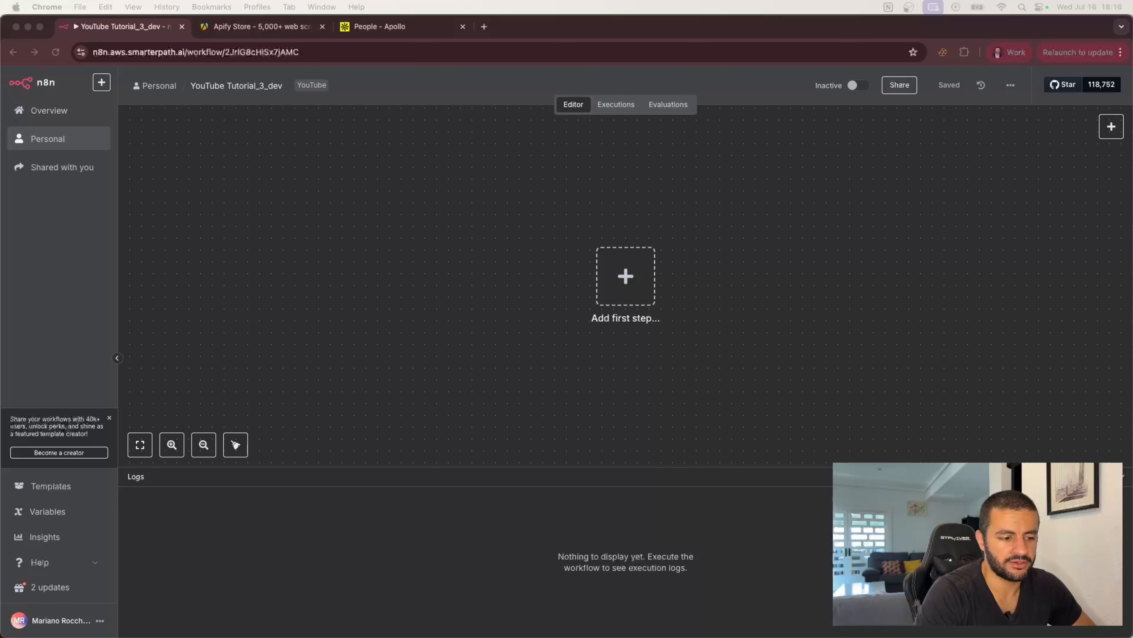
Step: Review the filters of the people search for dentist owners in Spain in Apollo, including its search URL
{"action": "left_click", "coordinate": [386, 28]}
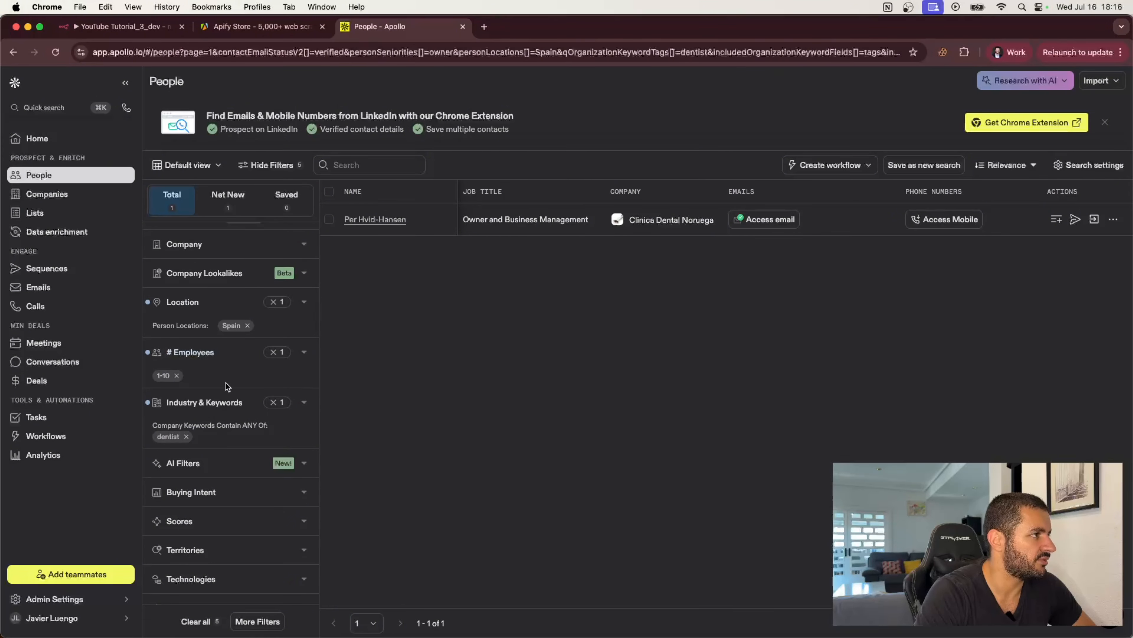
{"action": "scroll", "coordinate": [228, 386], "scroll_direction": "up", "scroll_amount": 5}
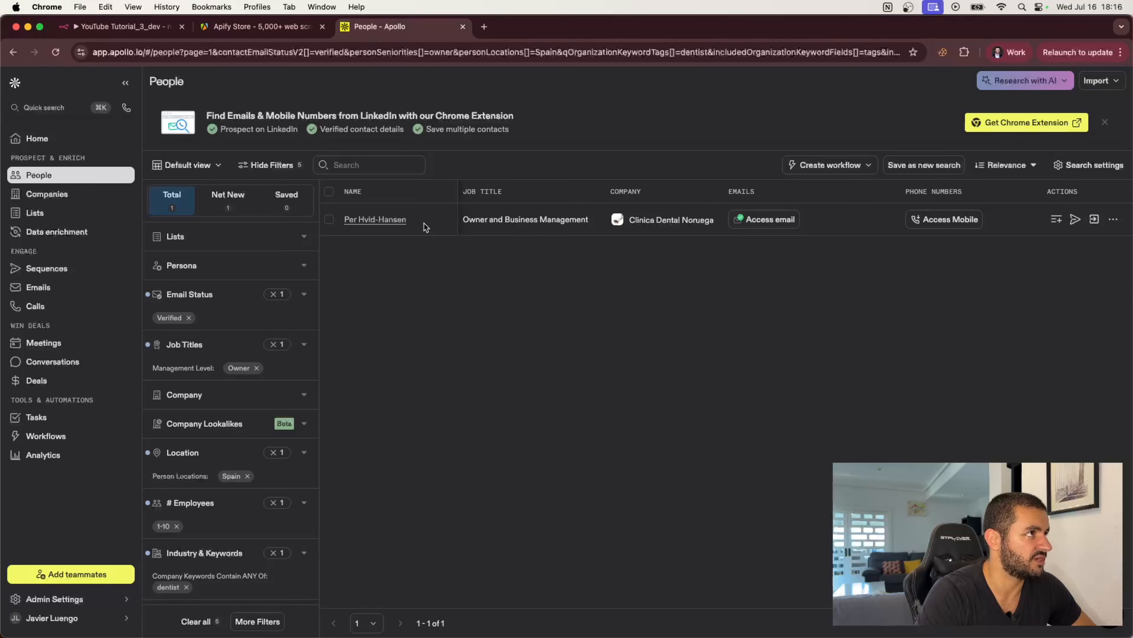
{"action": "double_click", "coordinate": [364, 54]}
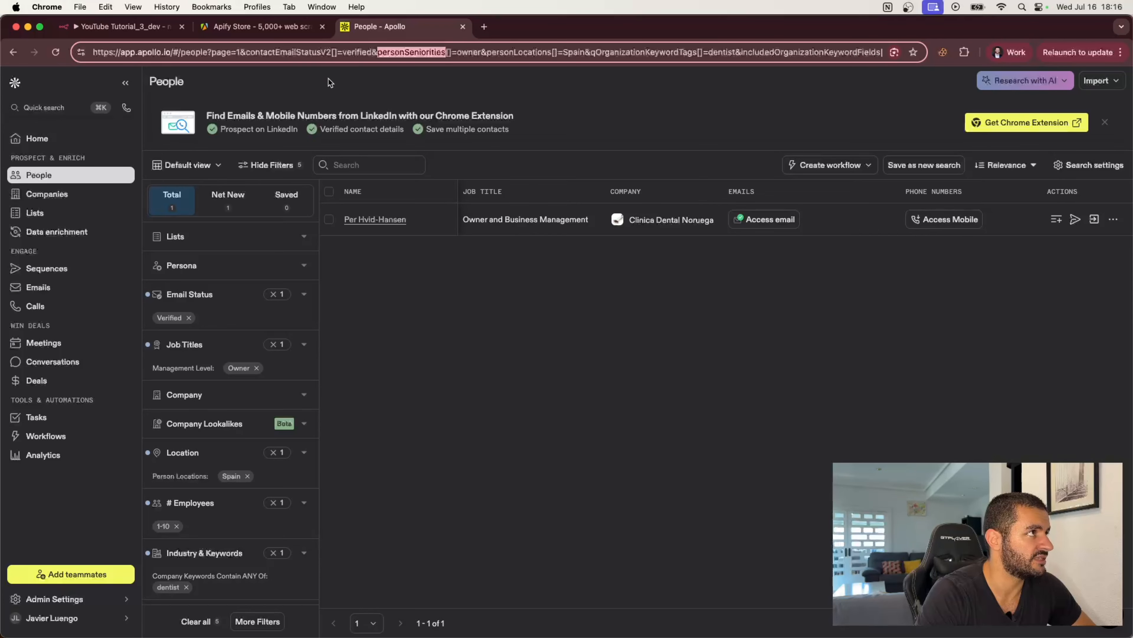
Step: Switch to the Apify Store, open the "Apollo Scraper - Scrape upto 50k Leads" actor and go to its API documentation
{"action": "left_click", "coordinate": [260, 34]}
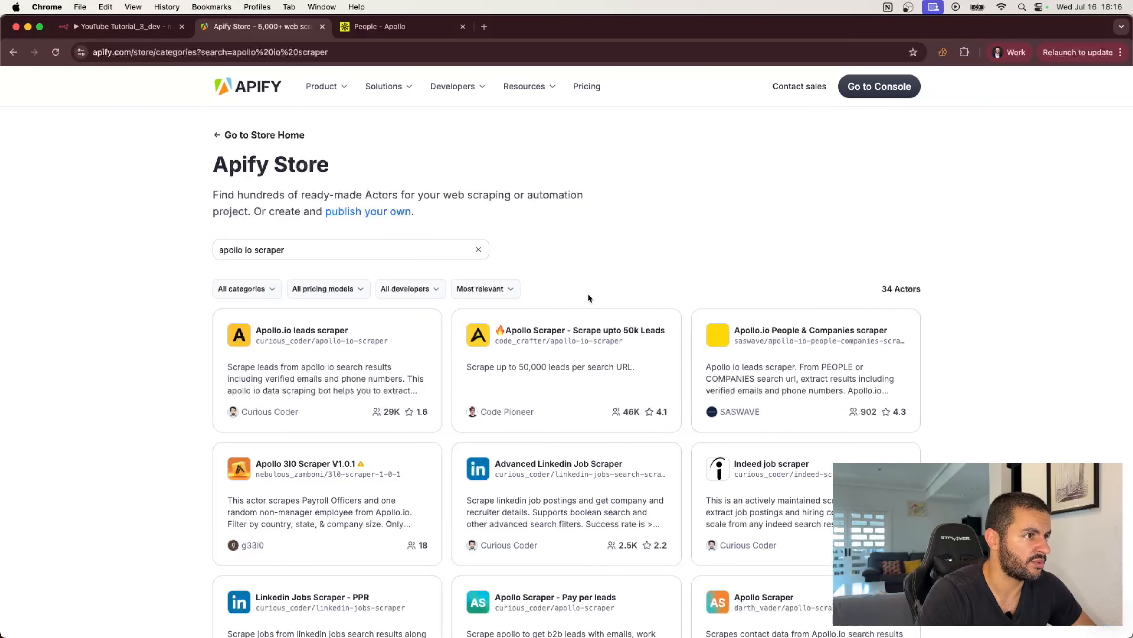
{"action": "left_click", "coordinate": [573, 337]}
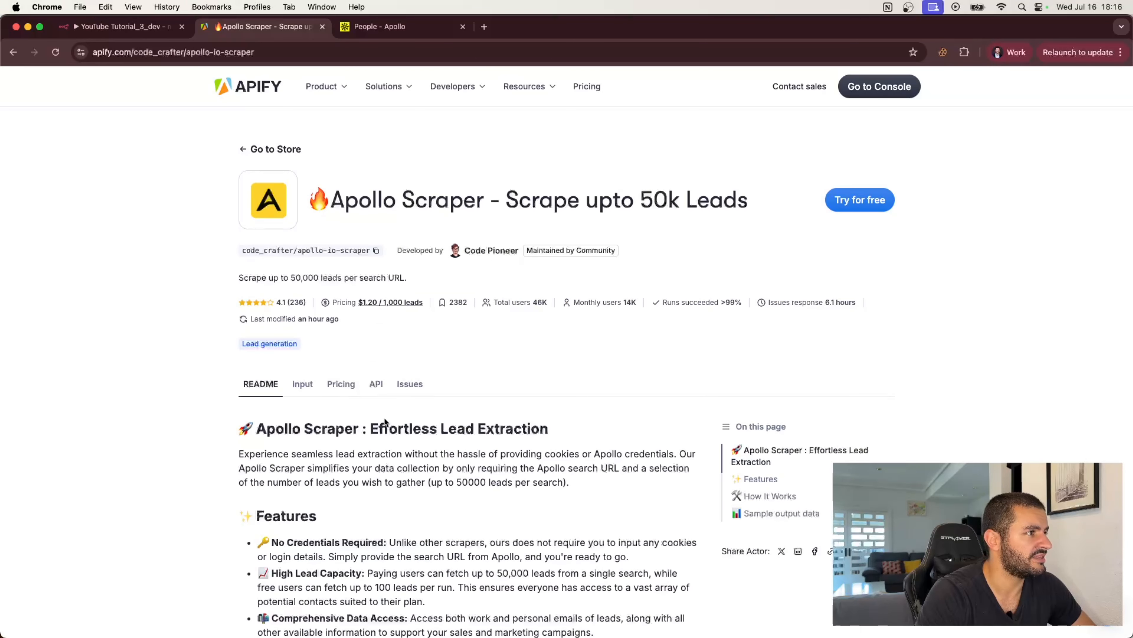
{"action": "left_click", "coordinate": [303, 385]}
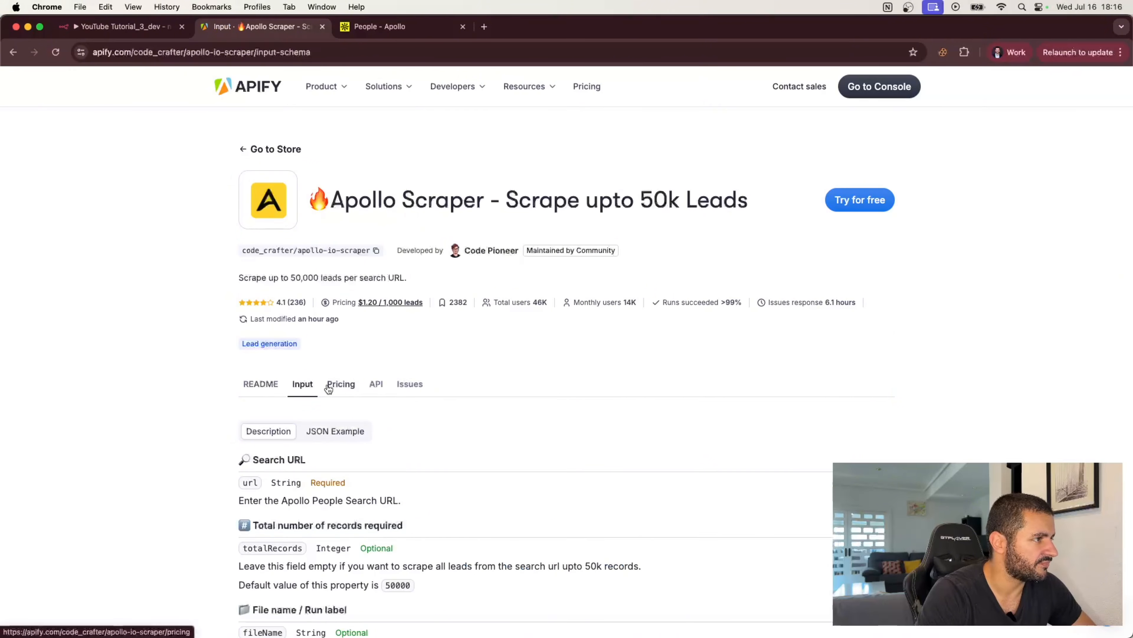
{"action": "left_click", "coordinate": [379, 385]}
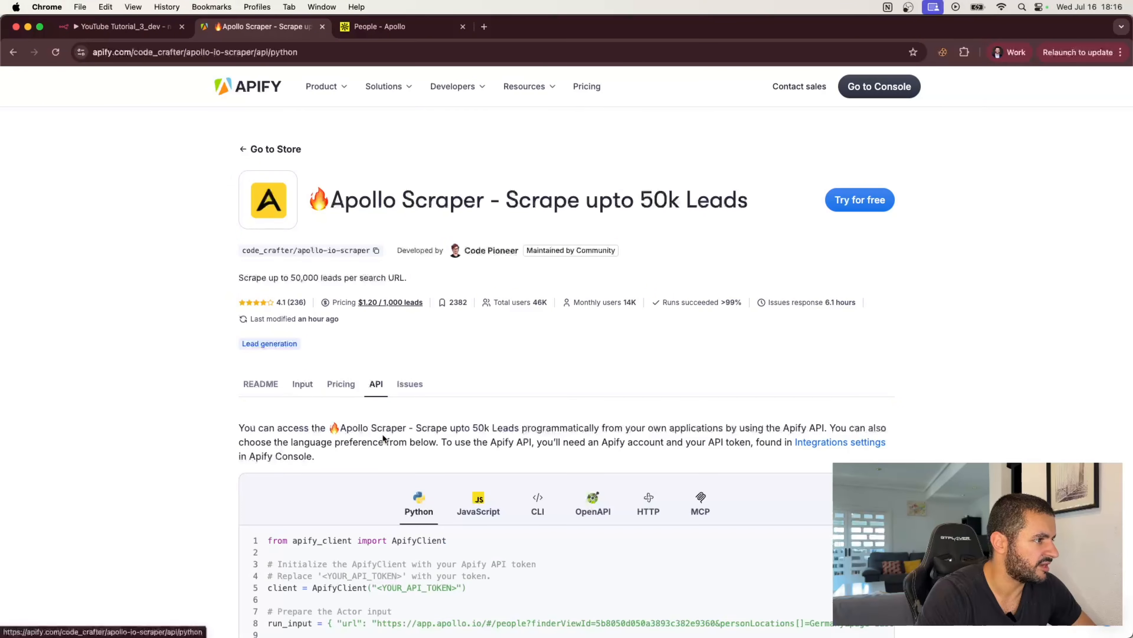
Step: Show the actor's HTTP API example and copy its complete cURL command for running the actor
{"action": "scroll", "coordinate": [383, 434], "scroll_direction": "down", "scroll_amount": 5}
{"action": "scroll", "coordinate": [383, 434], "scroll_direction": "down", "scroll_amount": 1}
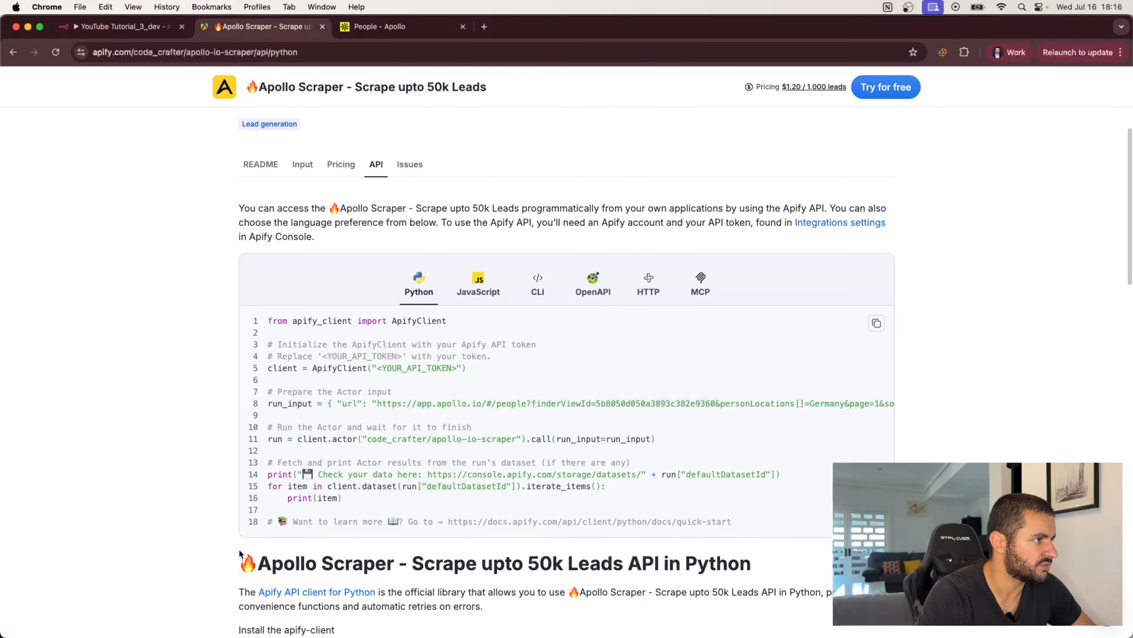
{"action": "scroll", "coordinate": [241, 536], "scroll_direction": "down", "scroll_amount": 2}
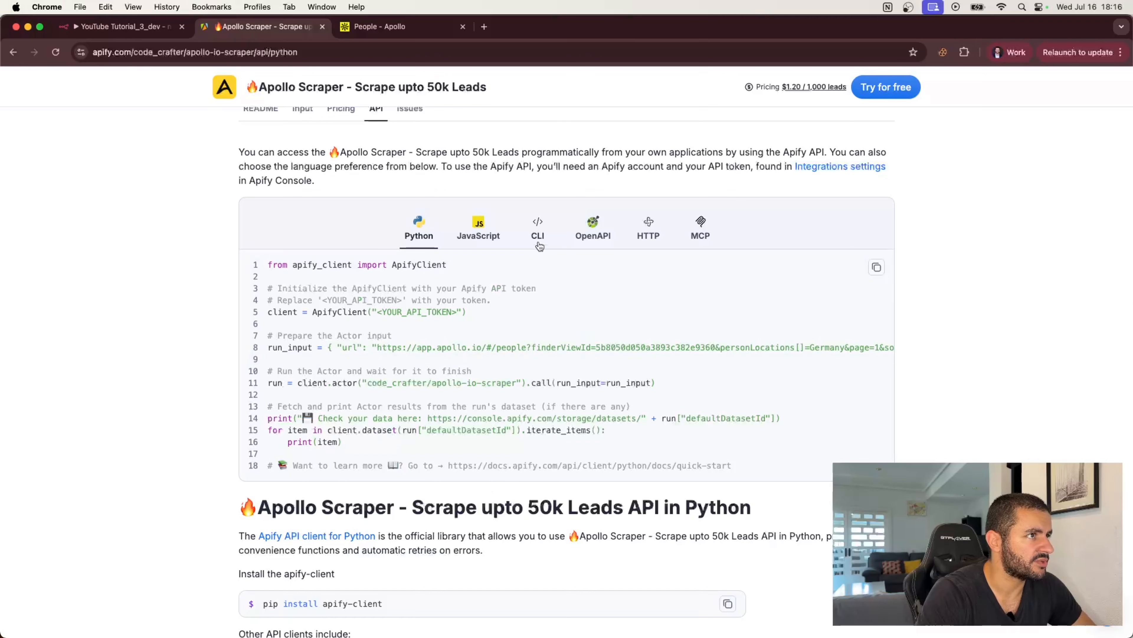
{"action": "left_click", "coordinate": [539, 231]}
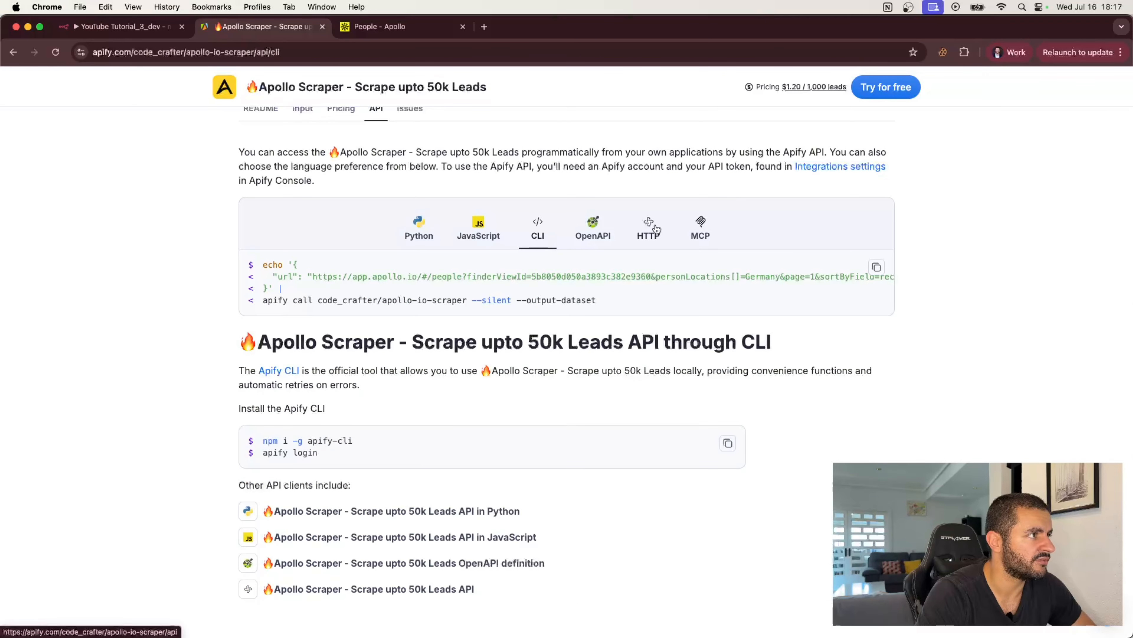
{"action": "left_click", "coordinate": [656, 228]}
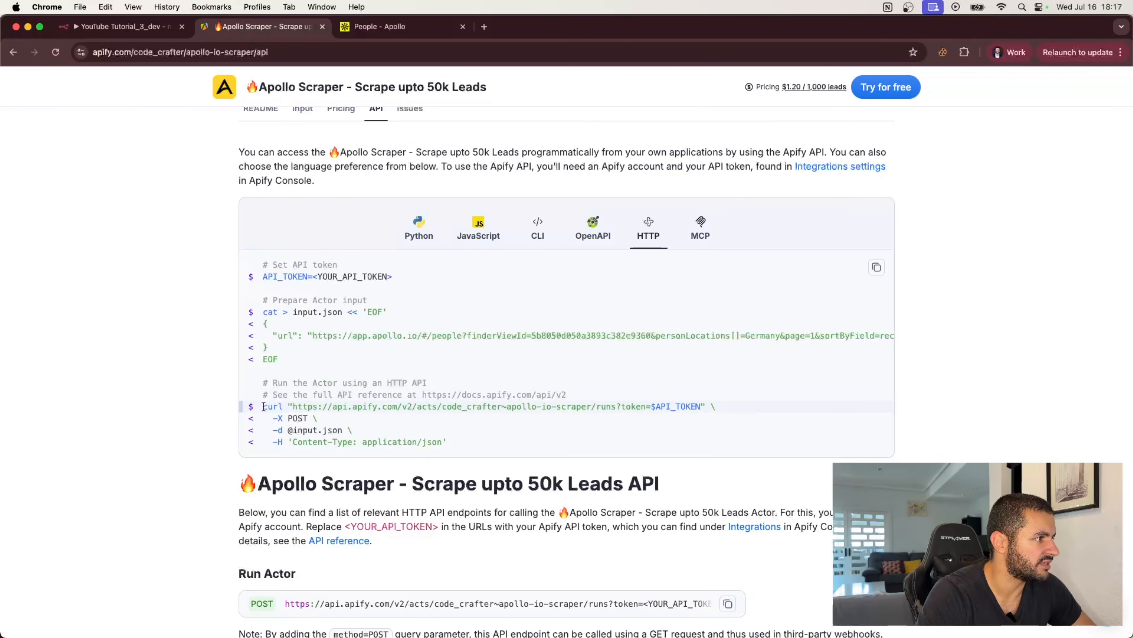
{"action": "left_click_drag", "start_coordinate": [264, 406], "coordinate": [468, 449]}
{"action": "key", "text": "super+c"}
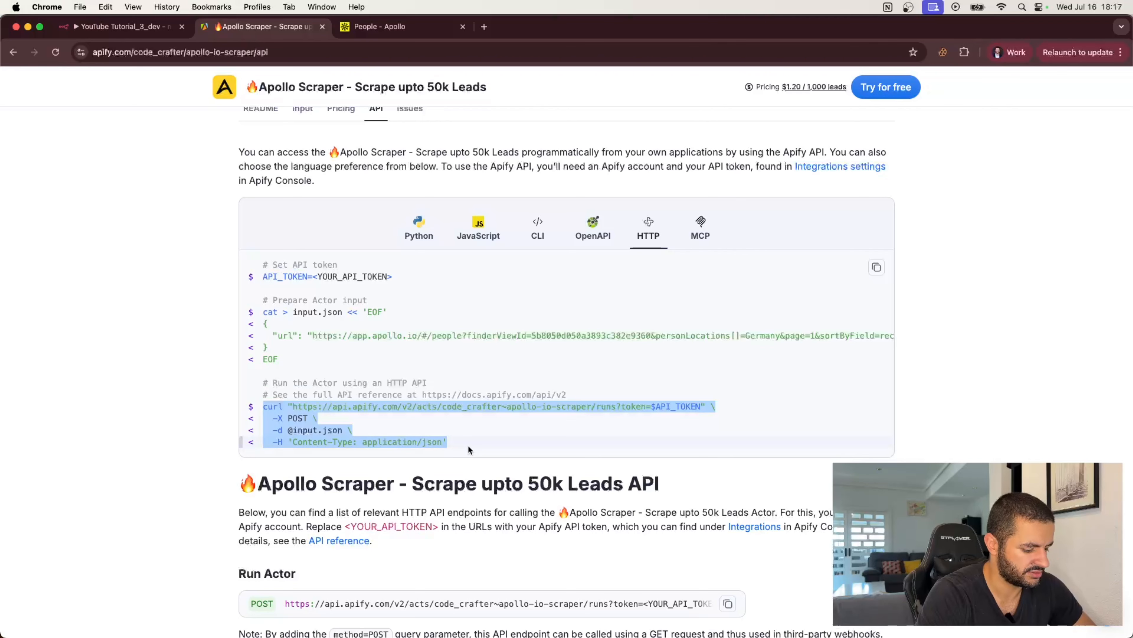
Step: Switch to the n8n workflow and add an HTTP Request node as its first step
{"action": "left_click", "coordinate": [119, 26]}
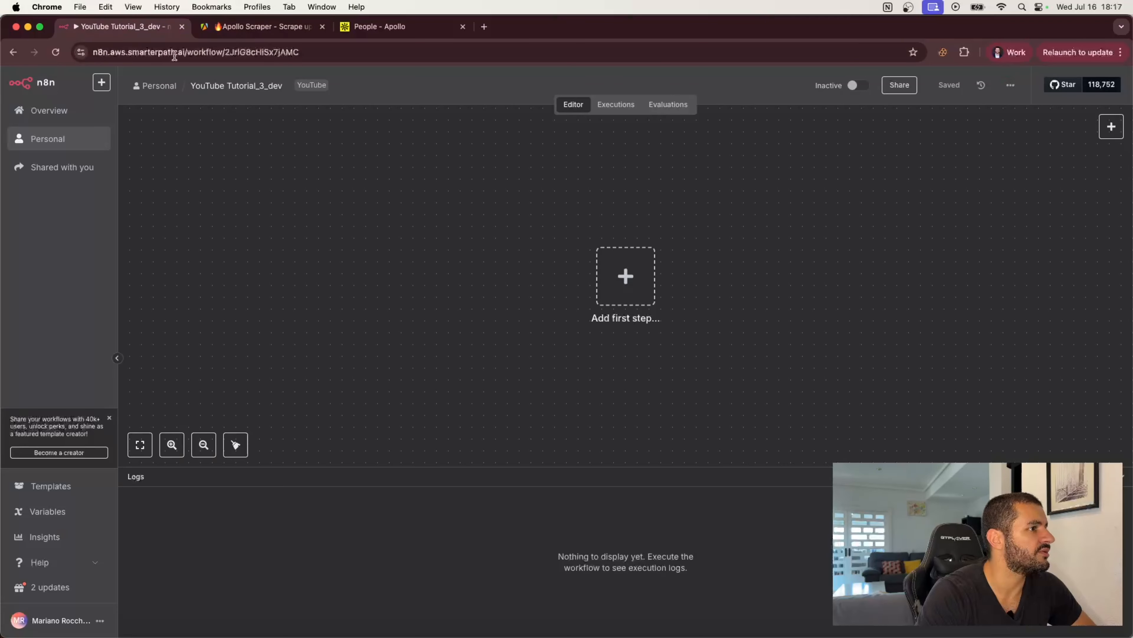
{"action": "left_click", "coordinate": [626, 275]}
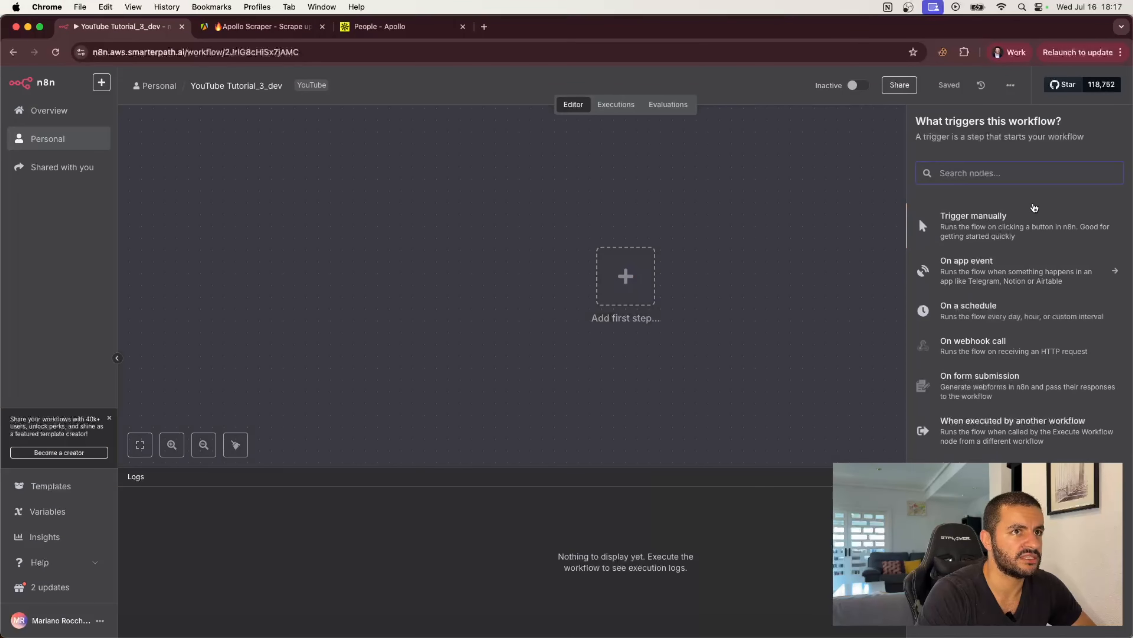
{"action": "type", "text": "http"}
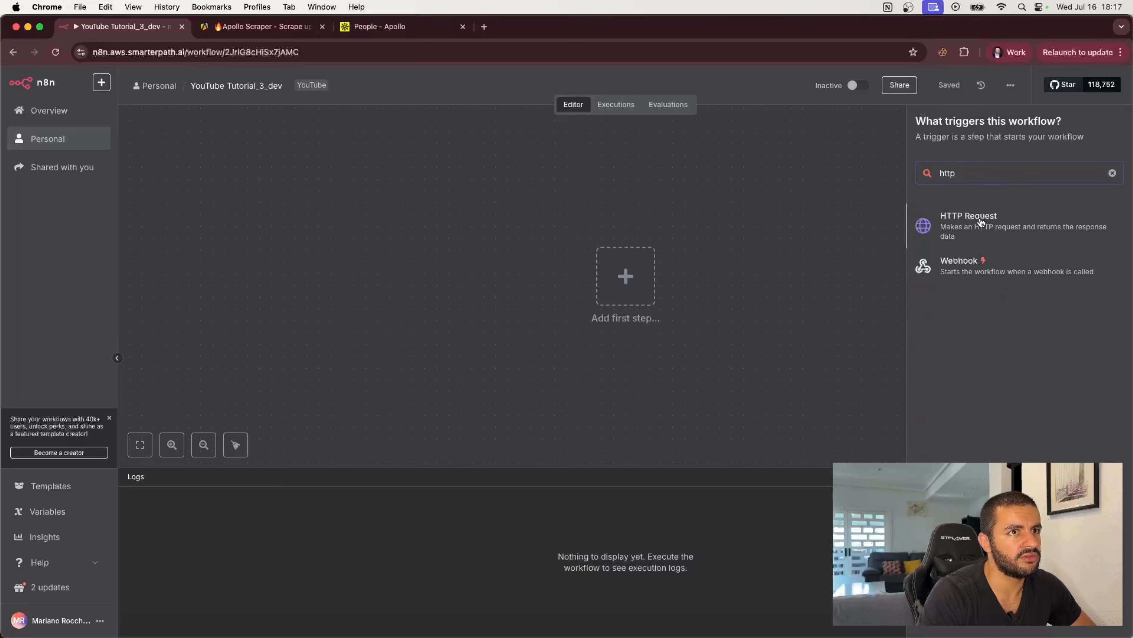
{"action": "left_click", "coordinate": [980, 221]}
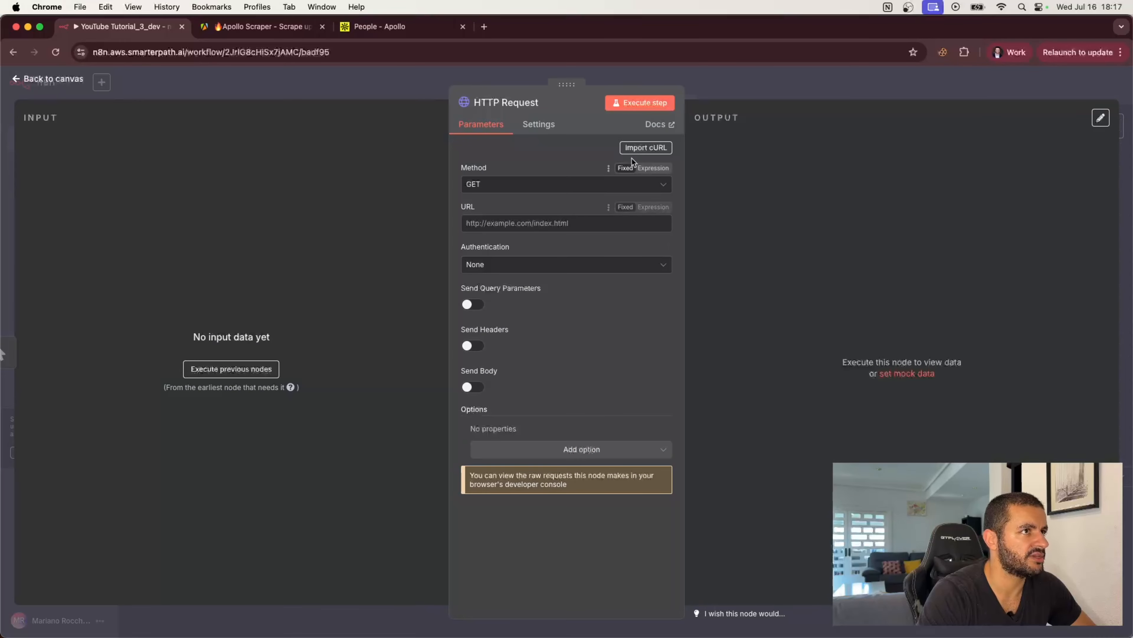
Step: Import the copied Apify cURL command into the HTTP Request node
{"action": "left_click", "coordinate": [645, 147]}
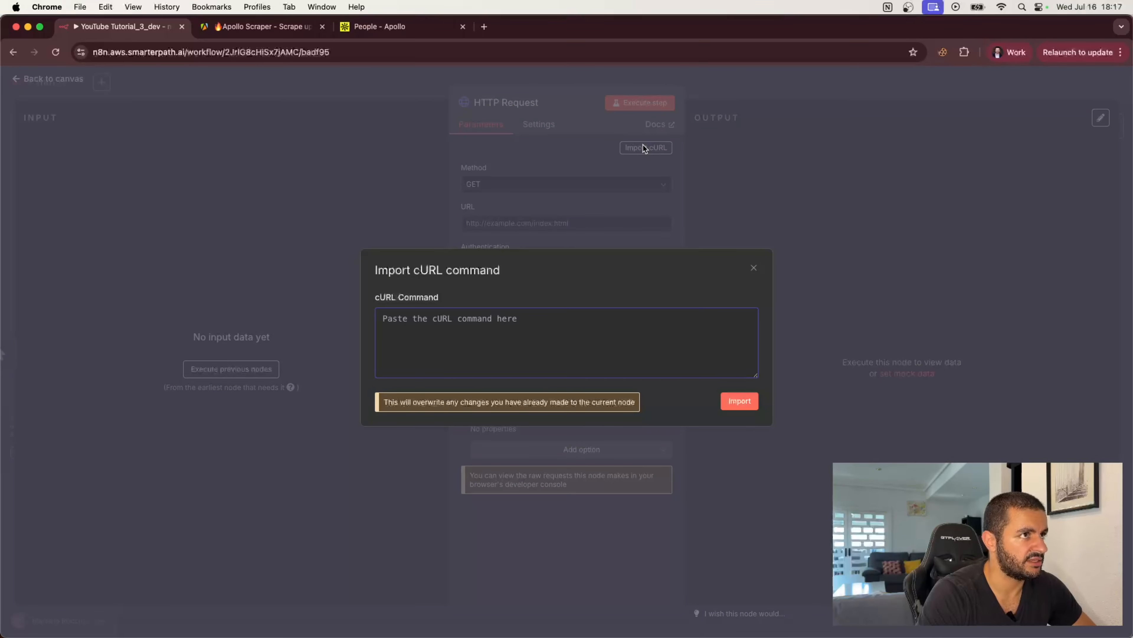
{"action": "key", "text": "super+v"}
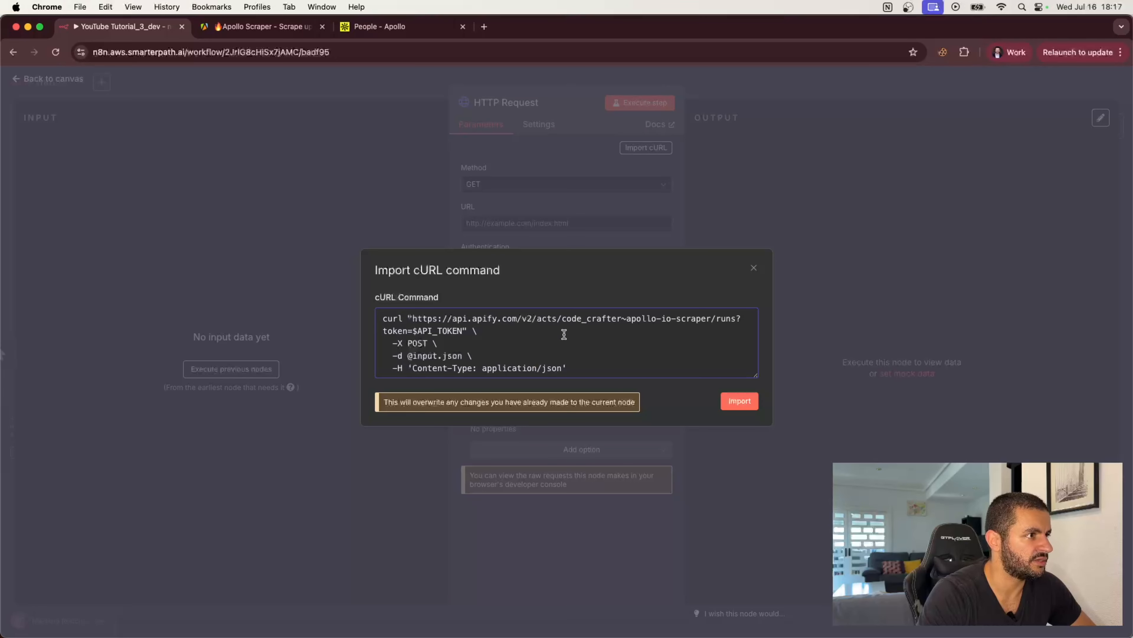
{"action": "left_click", "coordinate": [747, 407]}
Step: Check the imported query and body parameters and select the $API_TOKEN placeholder in the token parameter's value
{"action": "scroll", "coordinate": [564, 376], "scroll_direction": "down", "scroll_amount": 1}
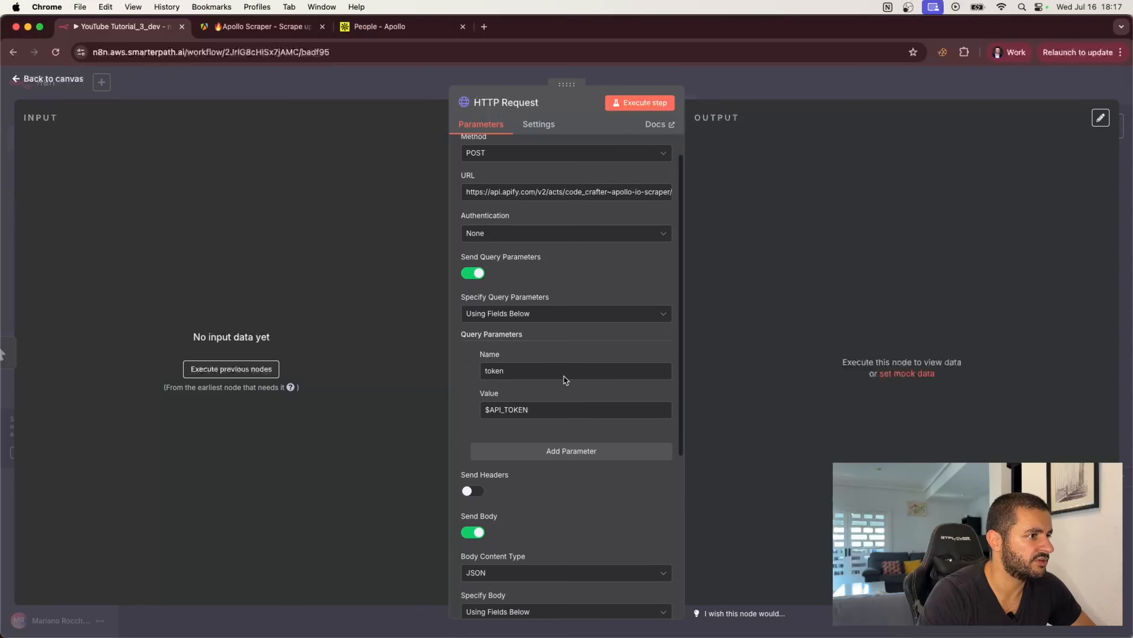
{"action": "scroll", "coordinate": [564, 376], "scroll_direction": "down", "scroll_amount": 2}
{"action": "left_click_drag", "start_coordinate": [538, 338], "coordinate": [474, 346]}
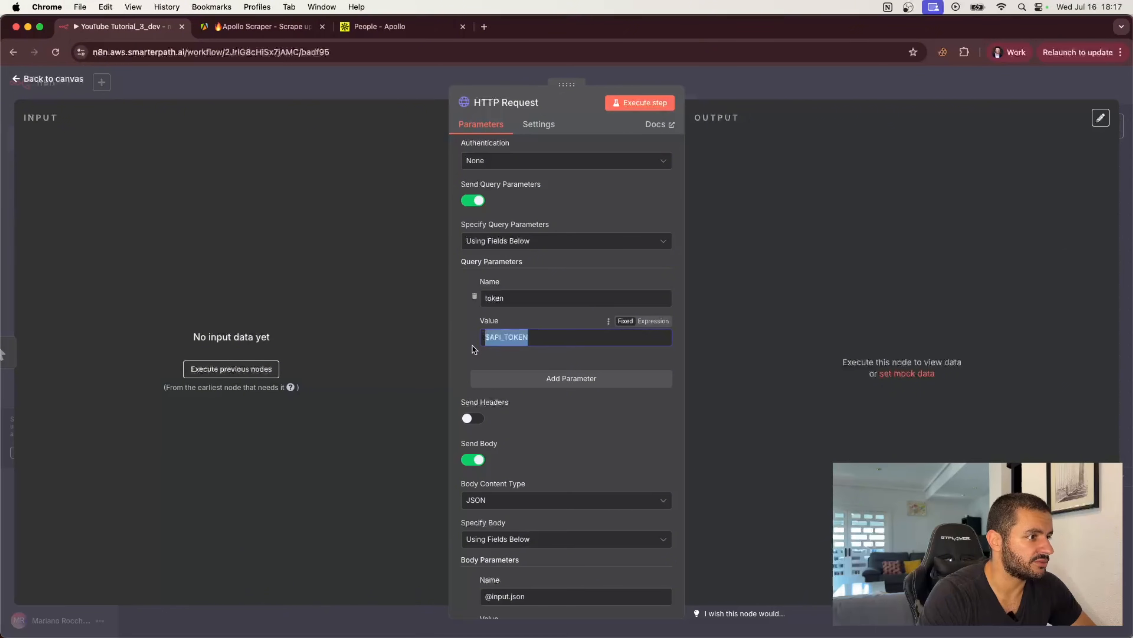
{"action": "scroll", "coordinate": [482, 368], "scroll_direction": "down", "scroll_amount": 2}
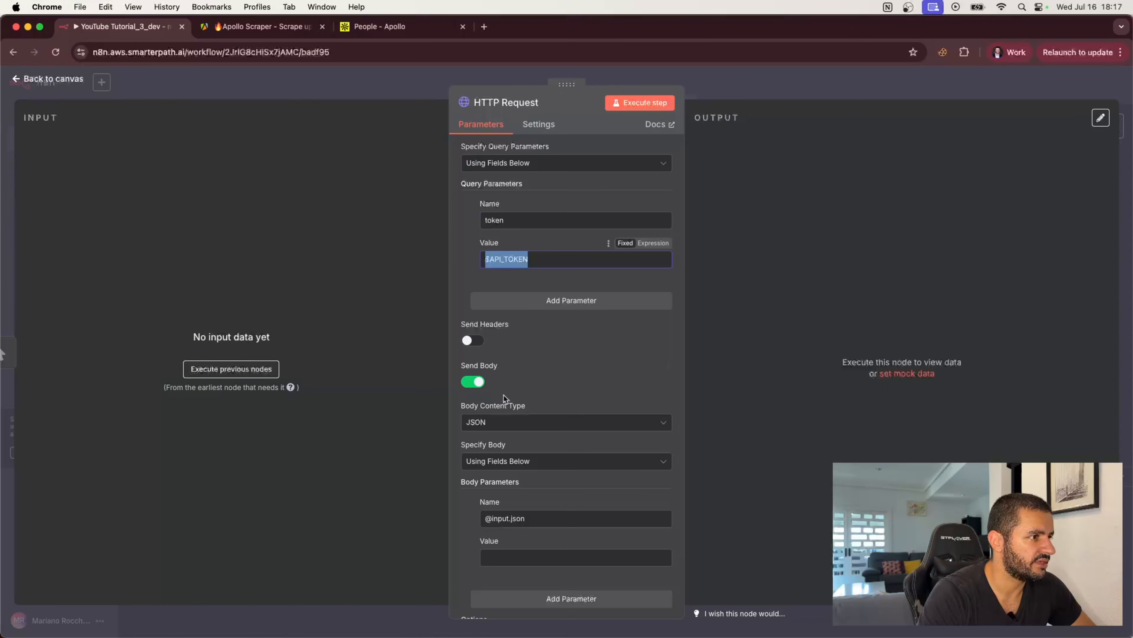
{"action": "scroll", "coordinate": [504, 395], "scroll_direction": "down", "scroll_amount": 1}
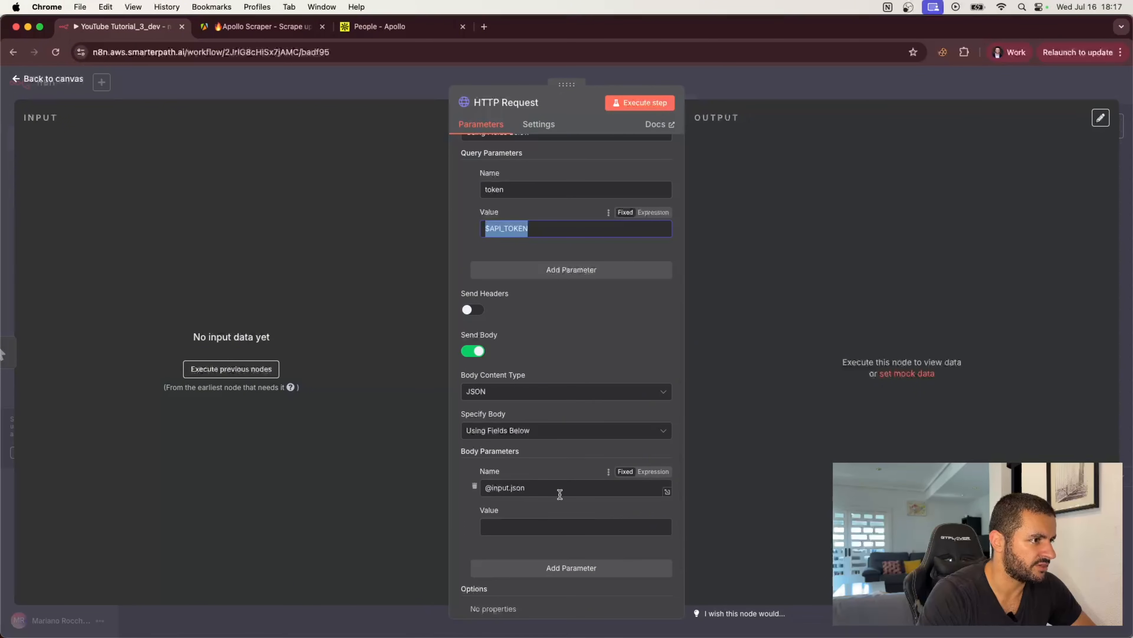
{"action": "scroll", "coordinate": [518, 479], "scroll_direction": "down", "scroll_amount": 2}
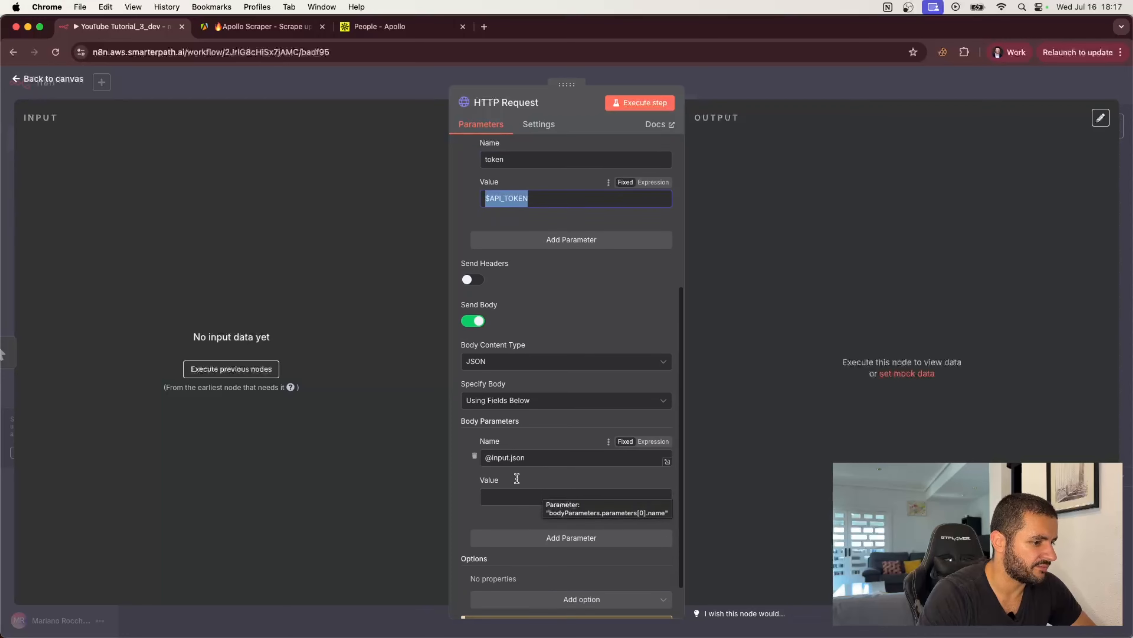
{"action": "scroll", "coordinate": [517, 479], "scroll_direction": "up", "scroll_amount": 7}
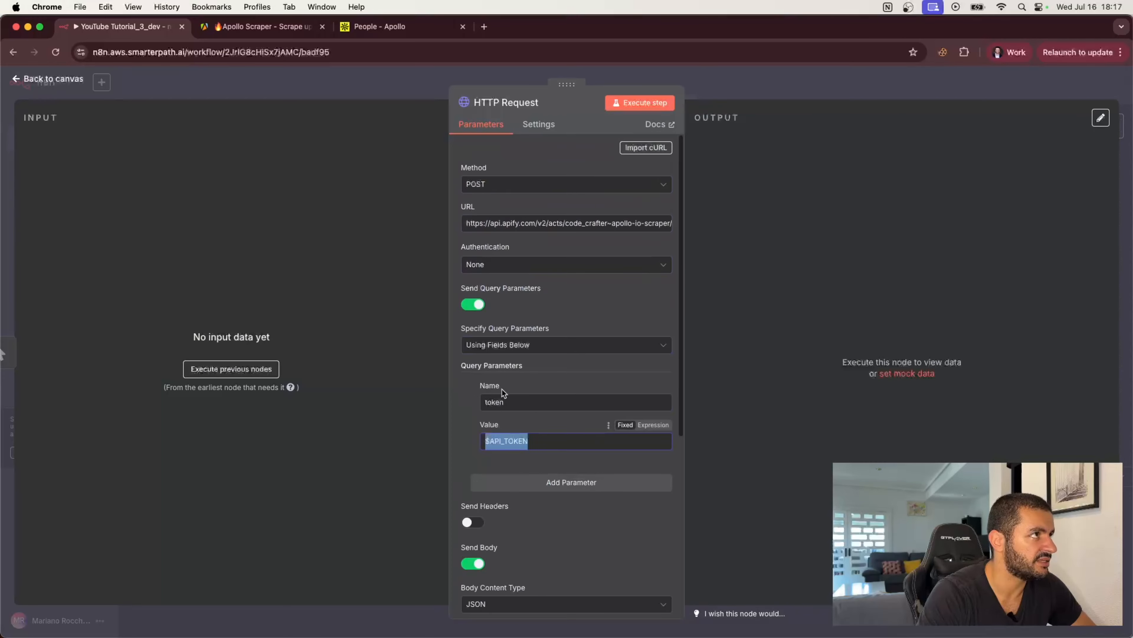
Step: Copy the default API token from Apify Console's integrations and paste it as the token query parameter's value in n8n
{"action": "left_click", "coordinate": [267, 28]}
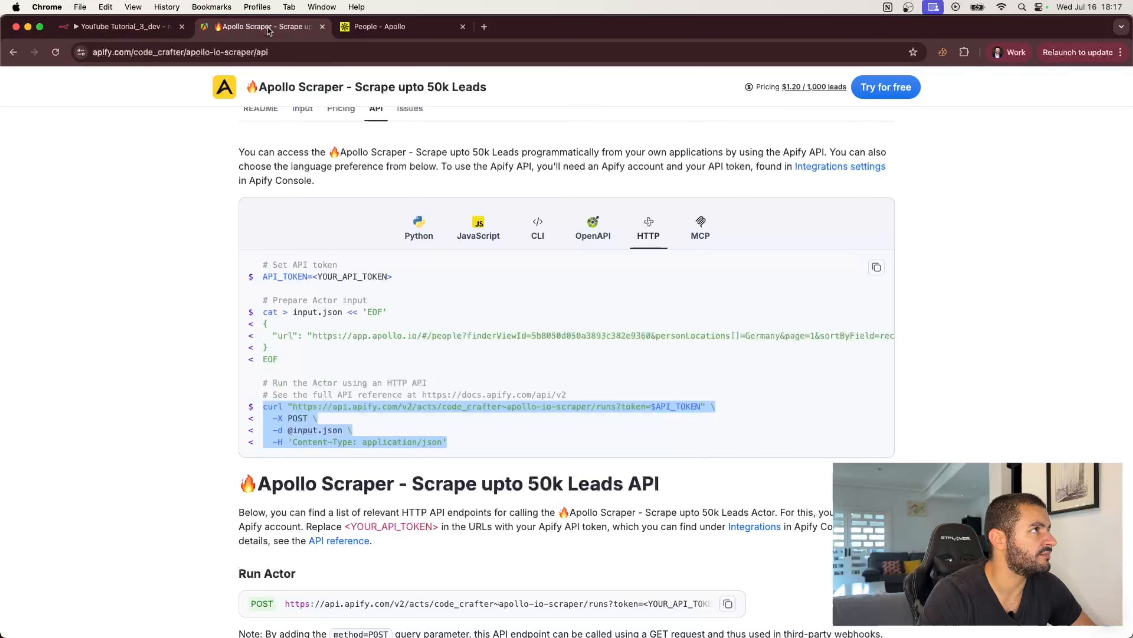
{"action": "scroll", "coordinate": [488, 173], "scroll_direction": "up", "scroll_amount": 6}
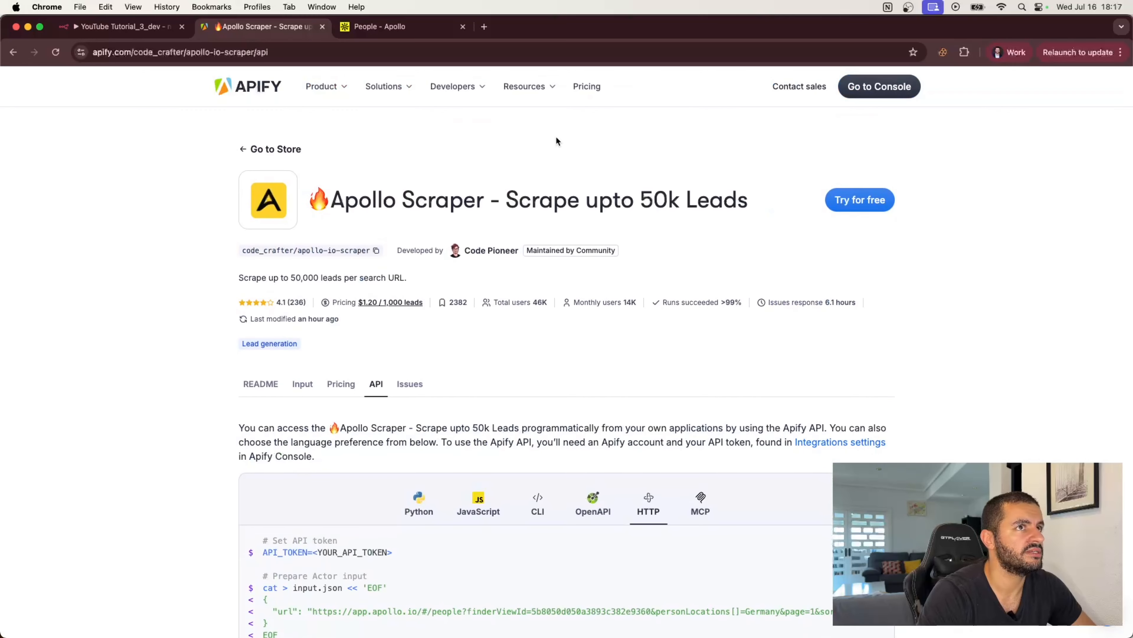
{"action": "mouse_move", "coordinate": [310, 88]}
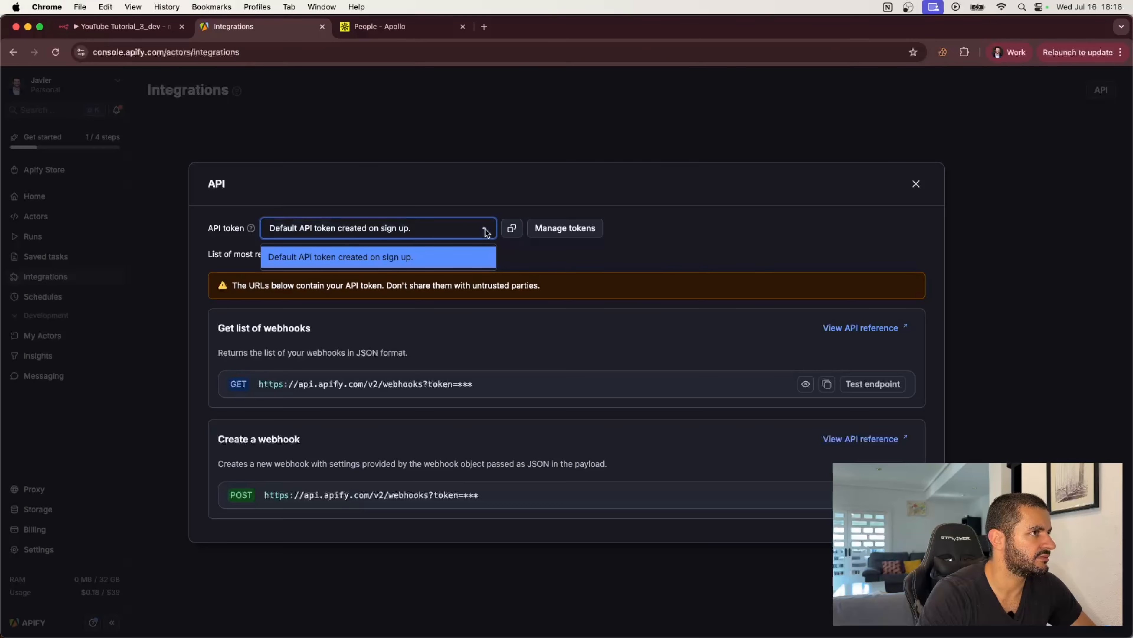
{"action": "left_click", "coordinate": [487, 231]}
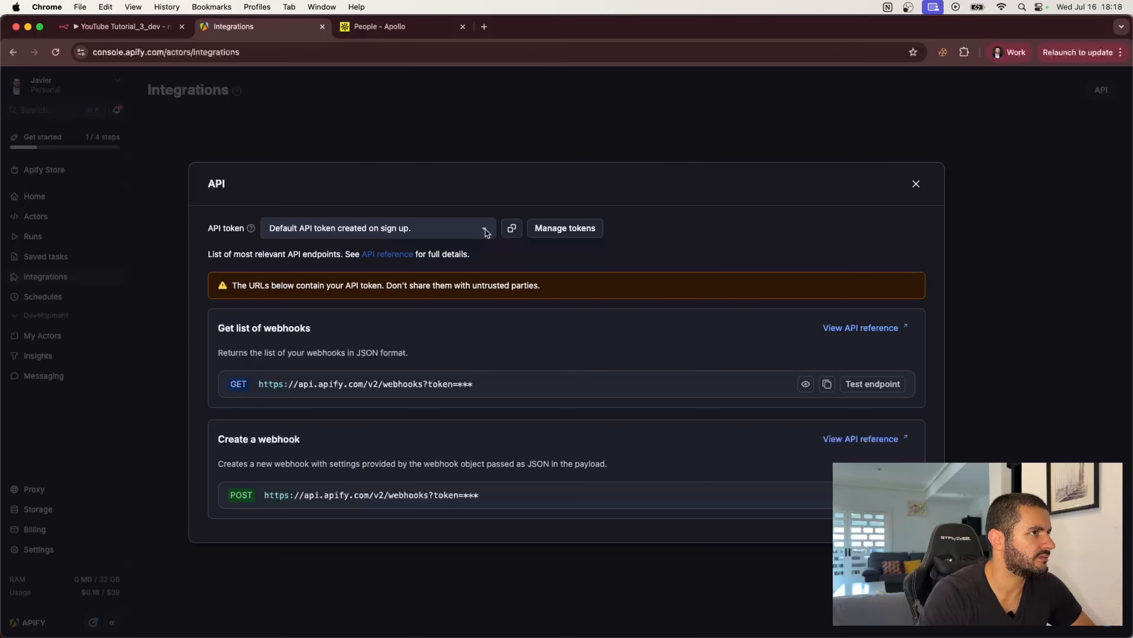
{"action": "left_click", "coordinate": [514, 229]}
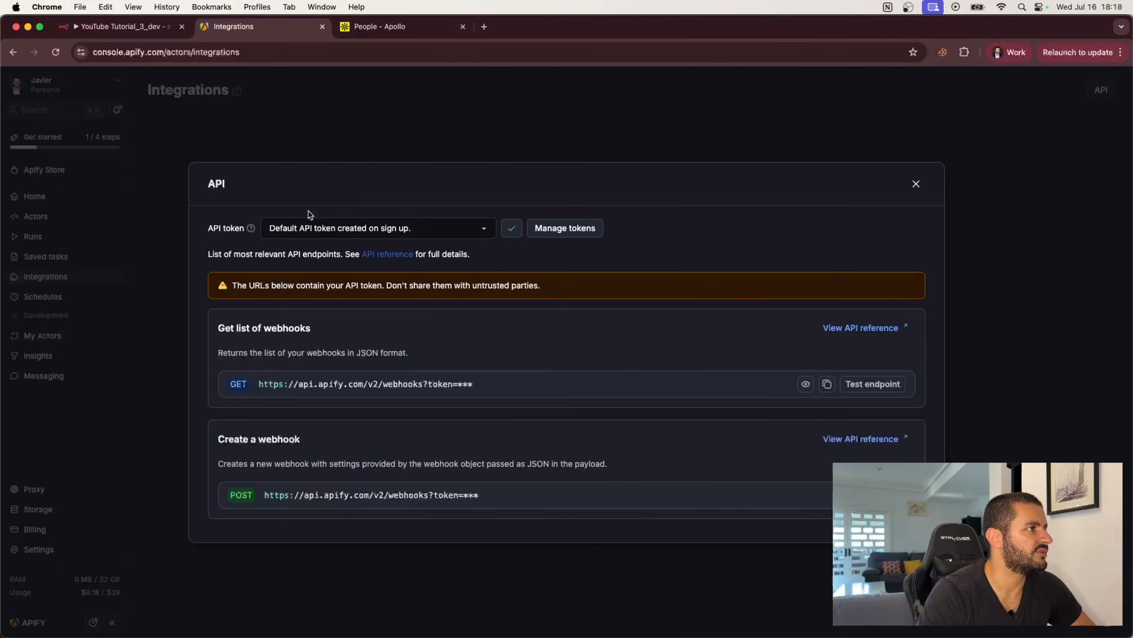
{"action": "left_click", "coordinate": [171, 31]}
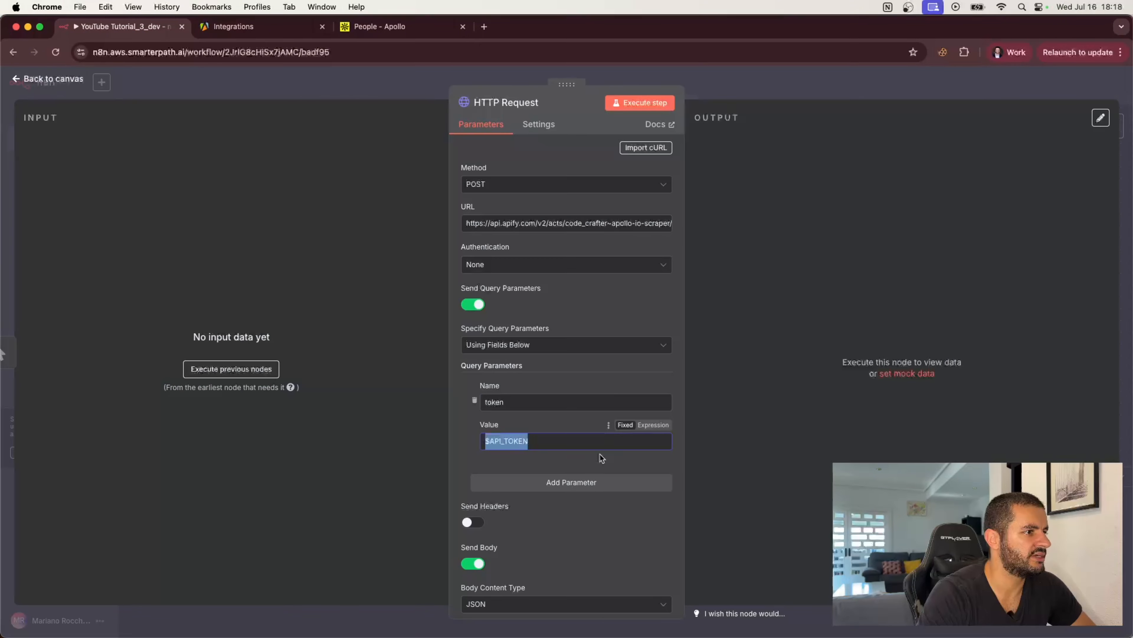
{"action": "key", "text": "super+v"}
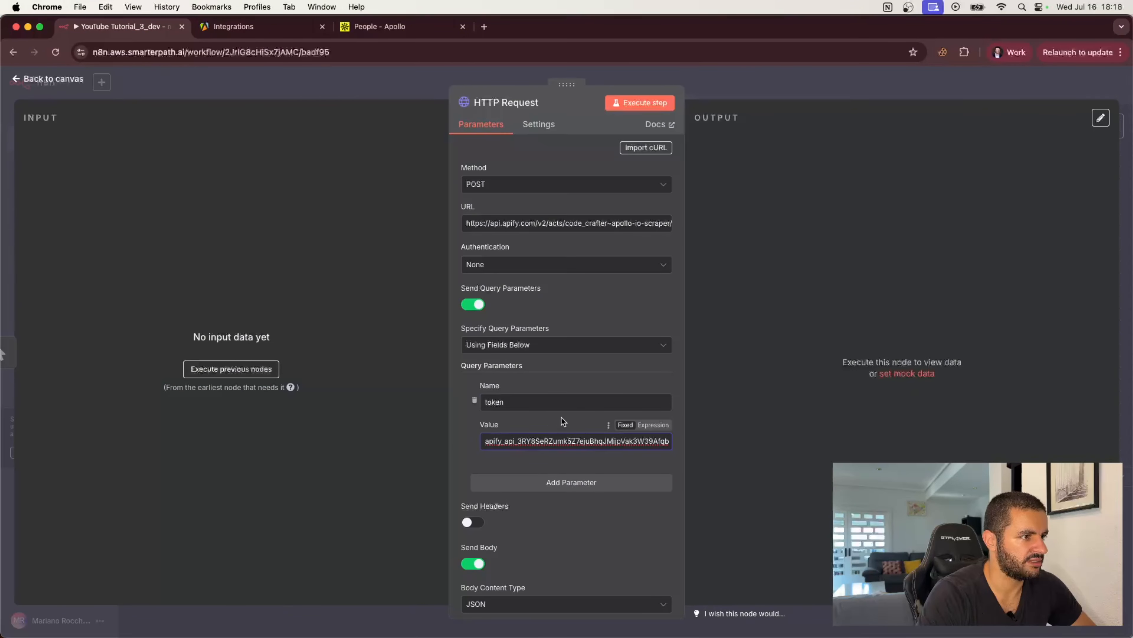
Step: Change how the HTTP Request node's body is specified to Using JSON
{"action": "scroll", "coordinate": [634, 502], "scroll_direction": "down", "scroll_amount": 3}
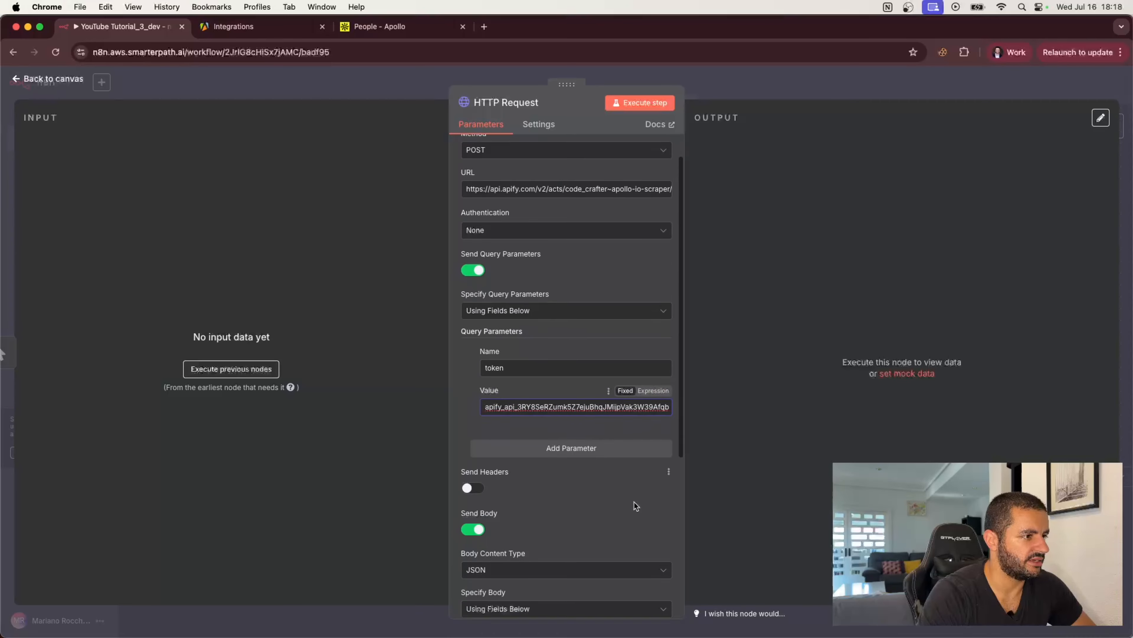
{"action": "scroll", "coordinate": [634, 502], "scroll_direction": "down", "scroll_amount": 2}
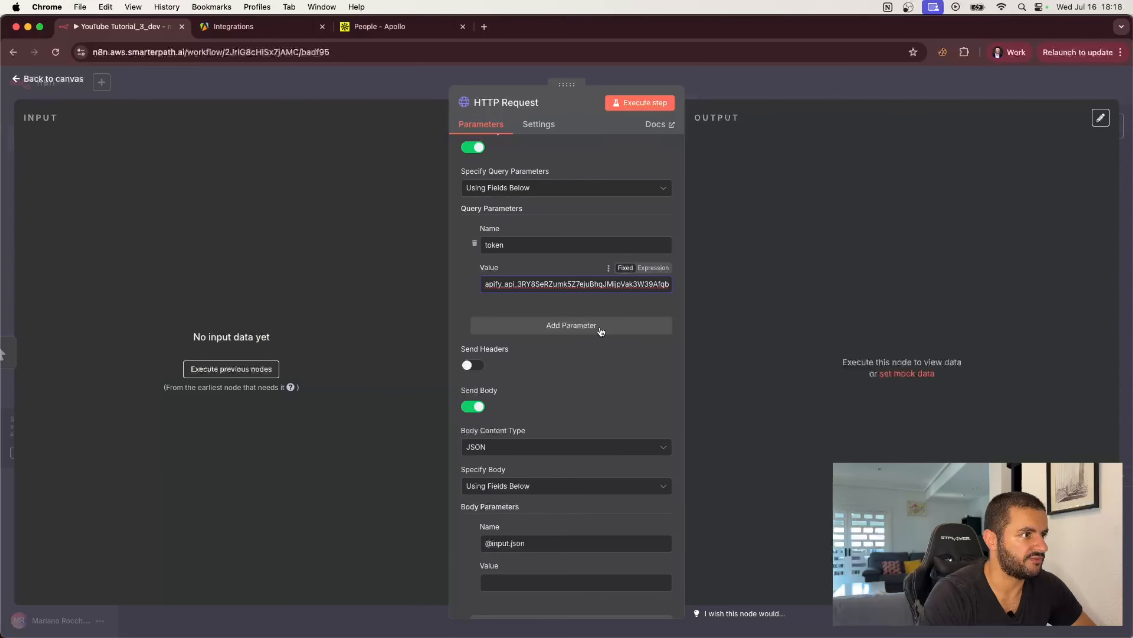
{"action": "scroll", "coordinate": [590, 340], "scroll_direction": "down", "scroll_amount": 1}
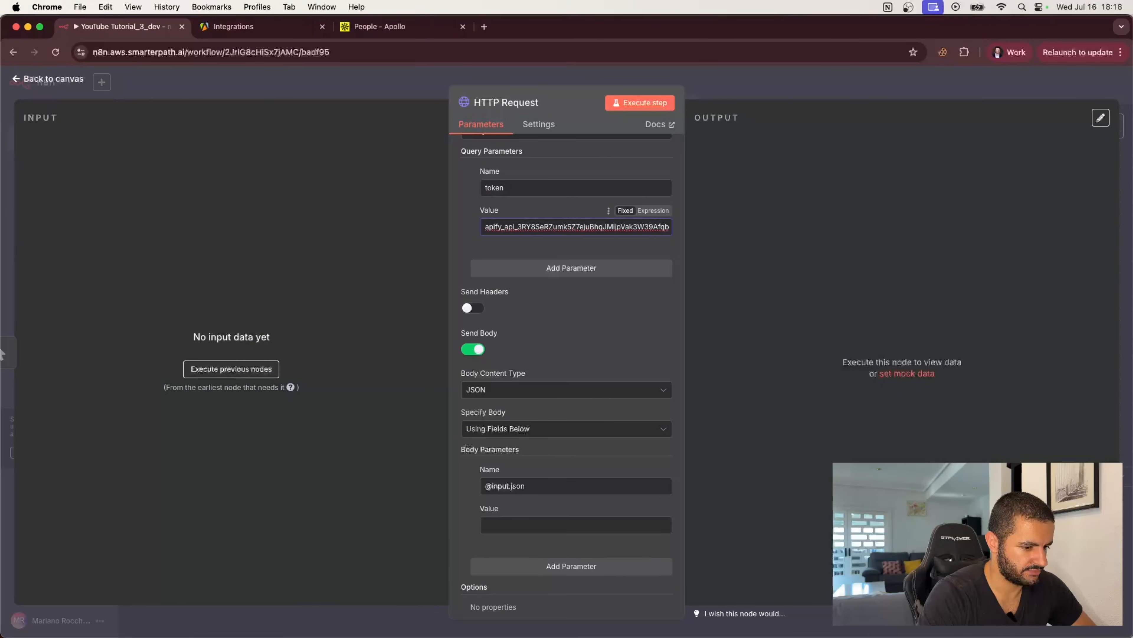
{"action": "key", "text": "super+Tab"}
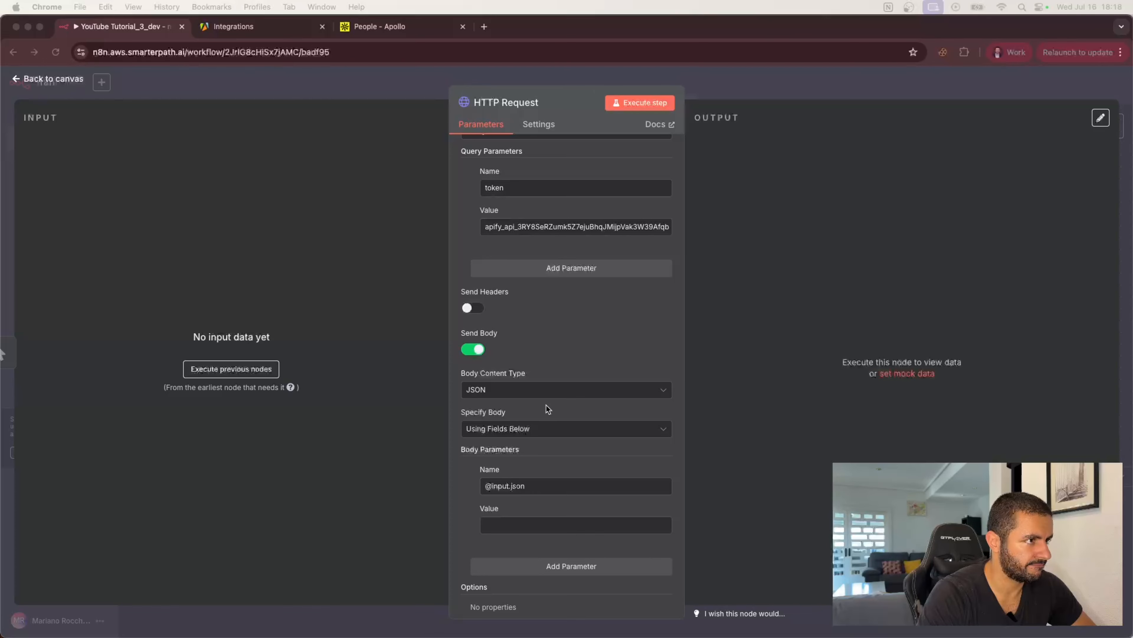
{"action": "scroll", "coordinate": [545, 406], "scroll_direction": "down", "scroll_amount": 2}
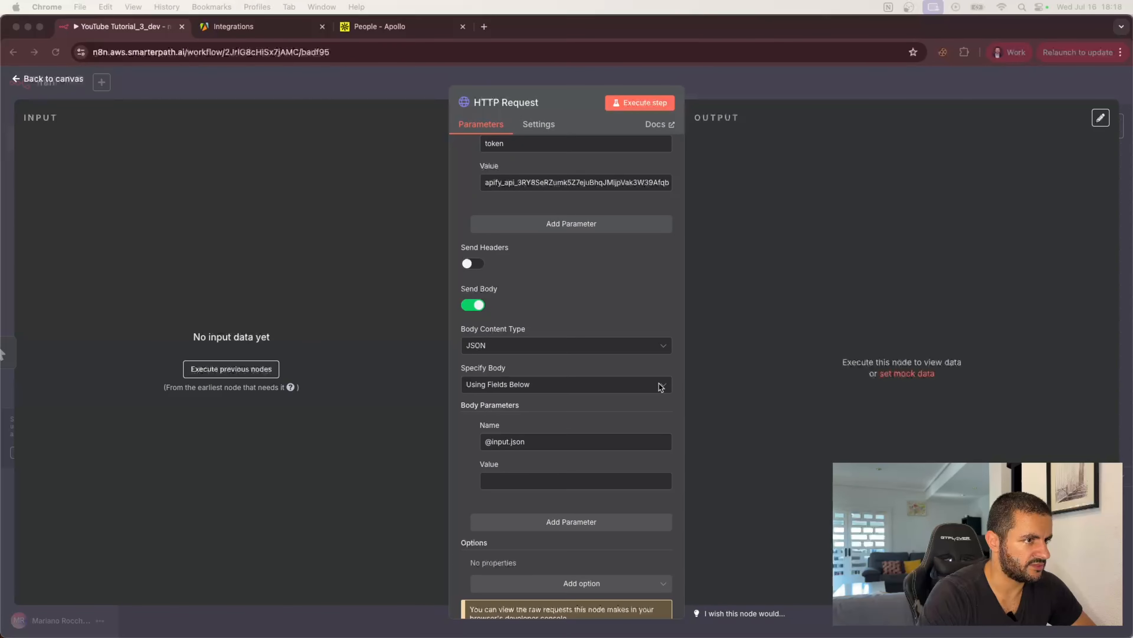
{"action": "key", "text": "super+Tab"}
{"action": "left_click", "coordinate": [662, 386]}
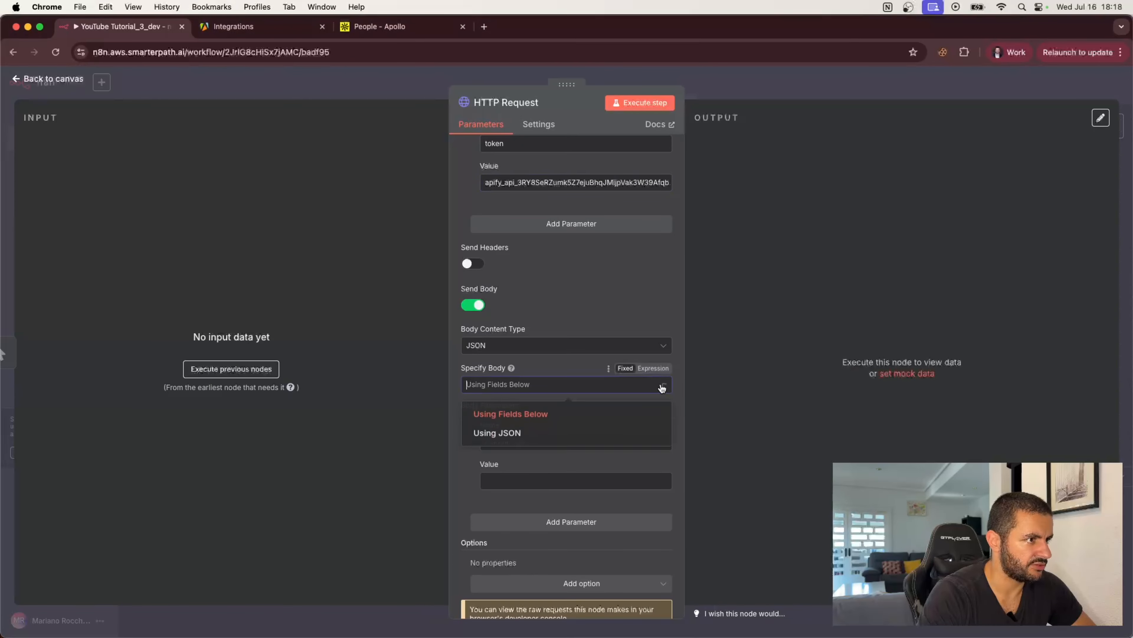
{"action": "left_click", "coordinate": [521, 436]}
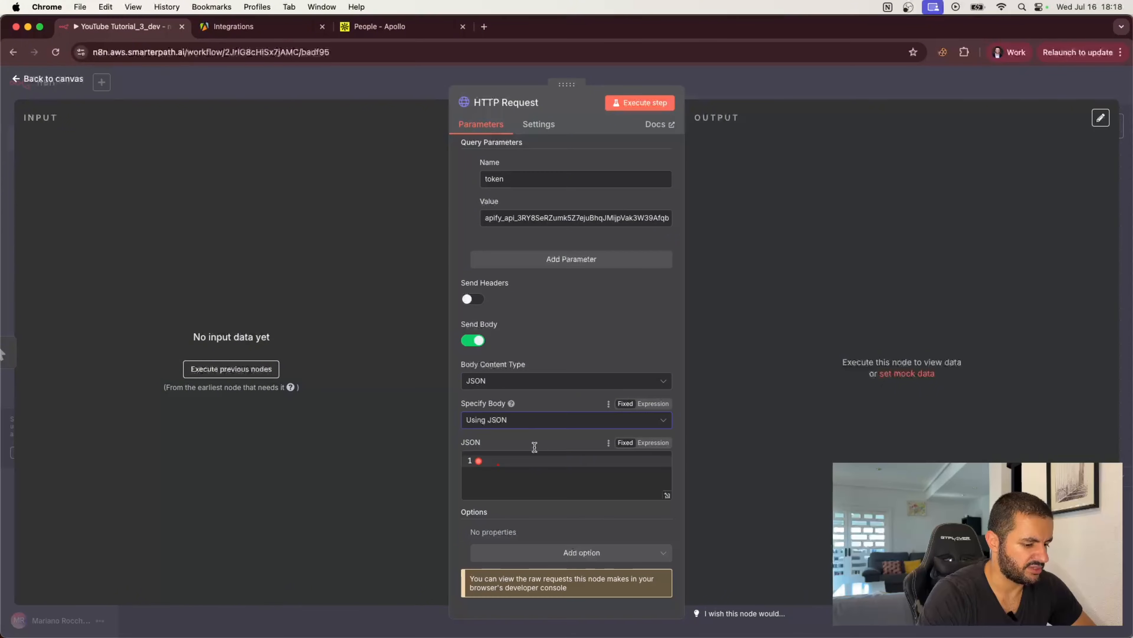
Step: Switch to Apify Console, return to the Apollo Scraper actor and look through its information and integrations pages for the input format
{"action": "left_click", "coordinate": [241, 27]}
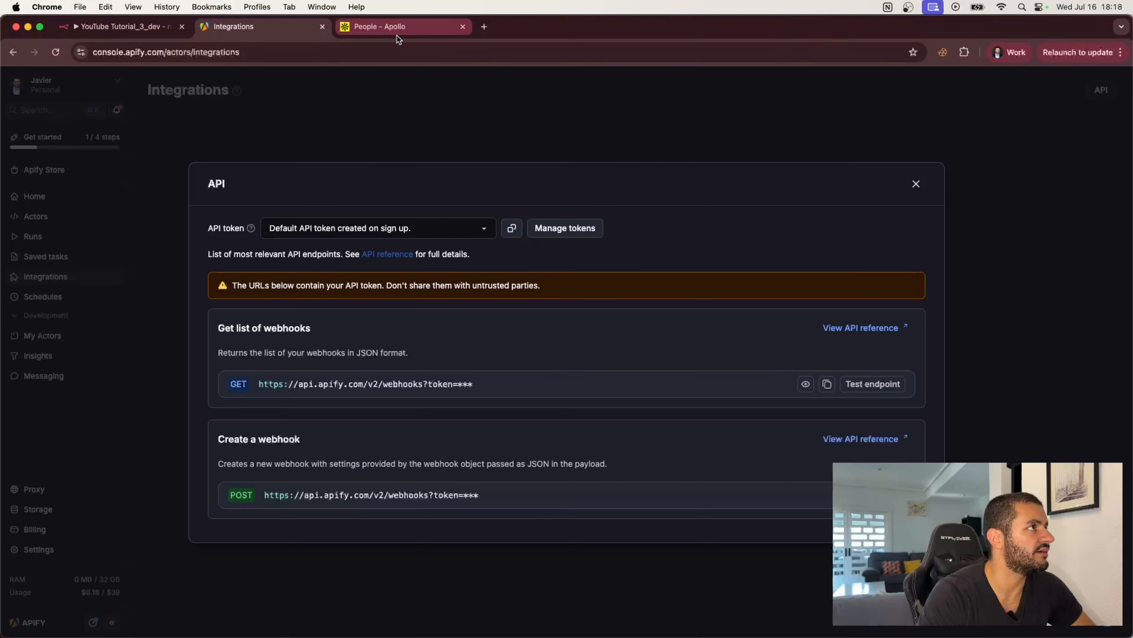
{"action": "left_click", "coordinate": [321, 126]}
{"action": "left_click", "coordinate": [10, 53]}
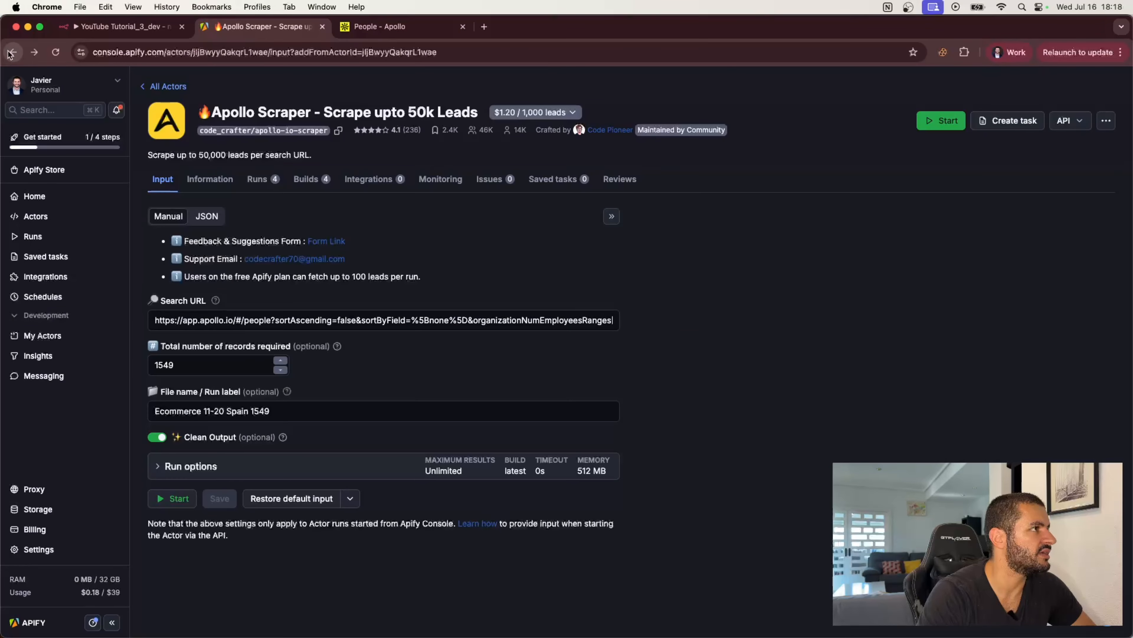
{"action": "left_click", "coordinate": [222, 181]}
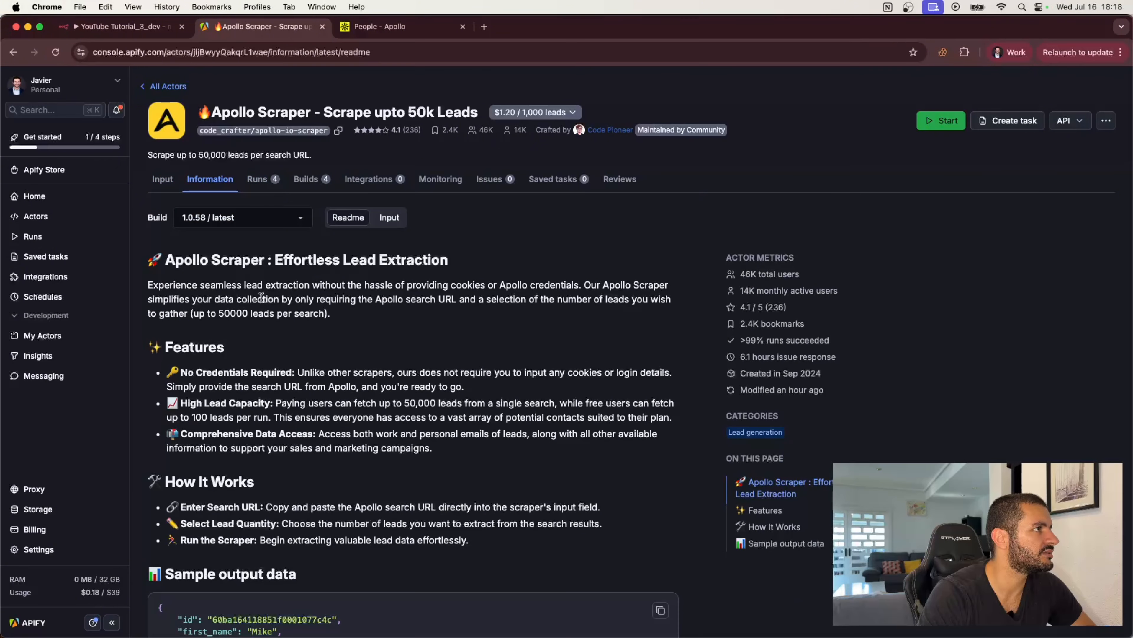
{"action": "left_click", "coordinate": [368, 181]}
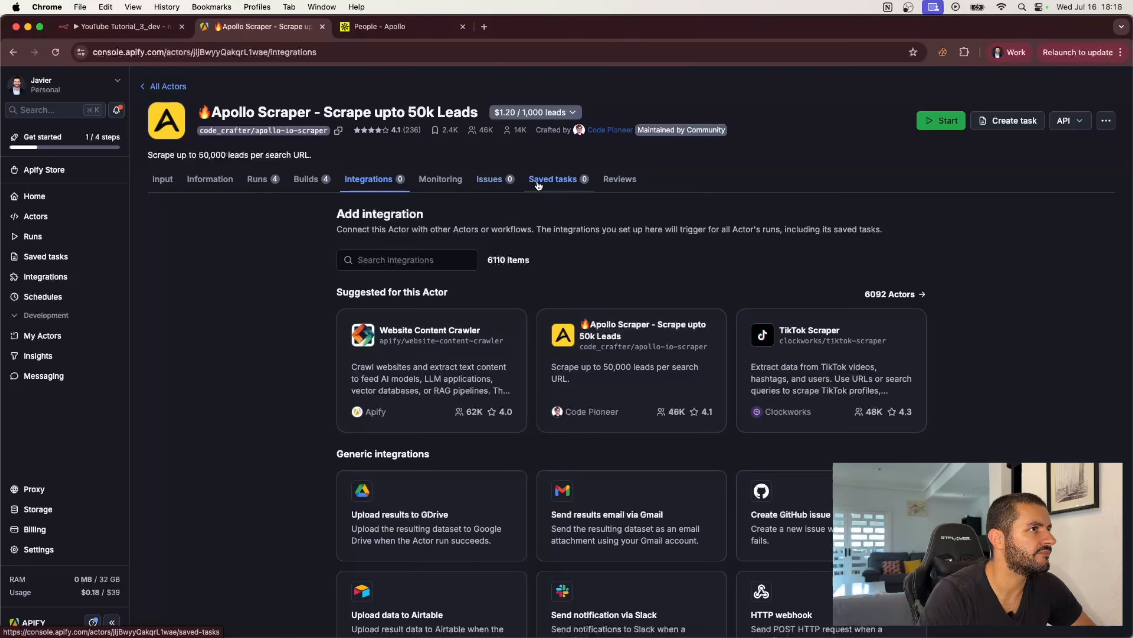
{"action": "left_click", "coordinate": [205, 187]}
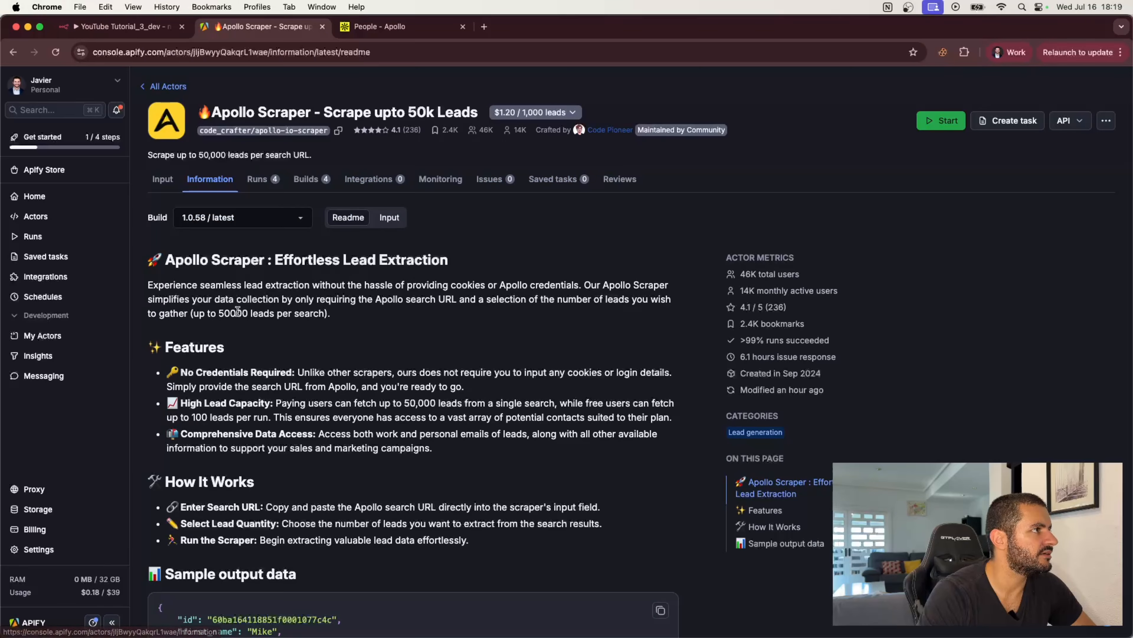
{"action": "scroll", "coordinate": [249, 349], "scroll_direction": "down", "scroll_amount": 6}
{"action": "scroll", "coordinate": [249, 350], "scroll_direction": "down", "scroll_amount": 5}
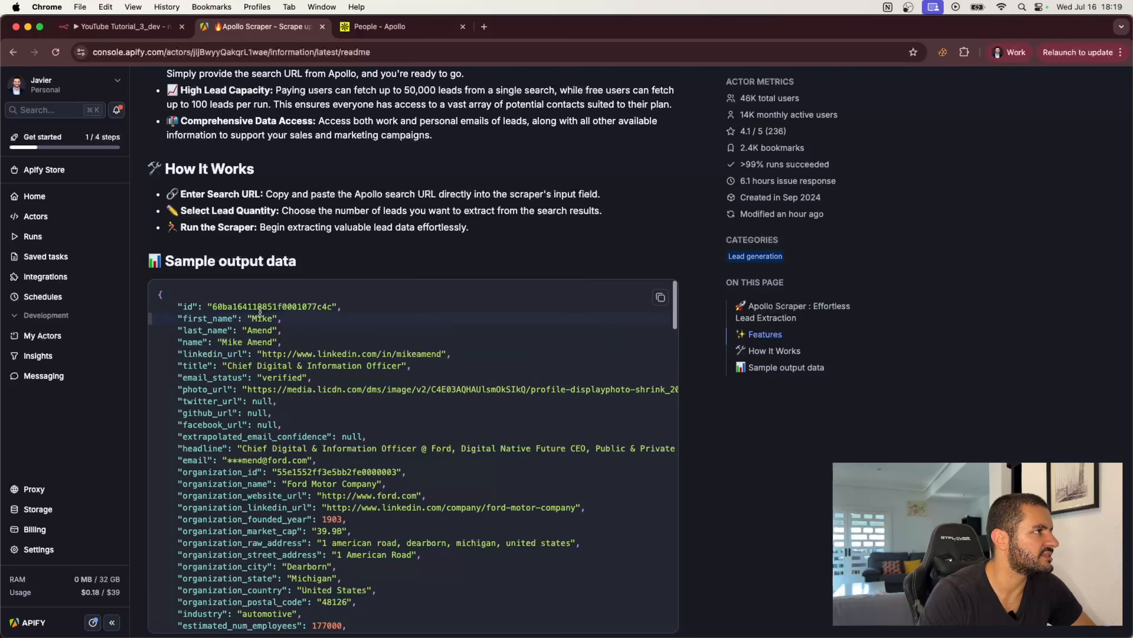
{"action": "scroll", "coordinate": [340, 422], "scroll_direction": "down", "scroll_amount": 4}
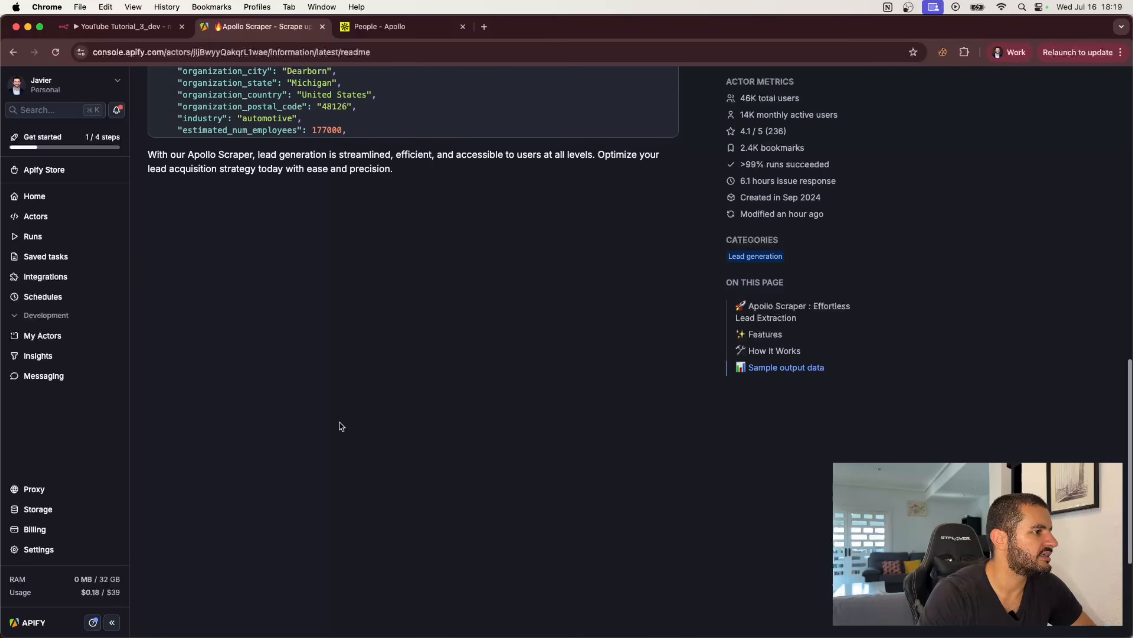
{"action": "scroll", "coordinate": [322, 411], "scroll_direction": "up", "scroll_amount": 15}
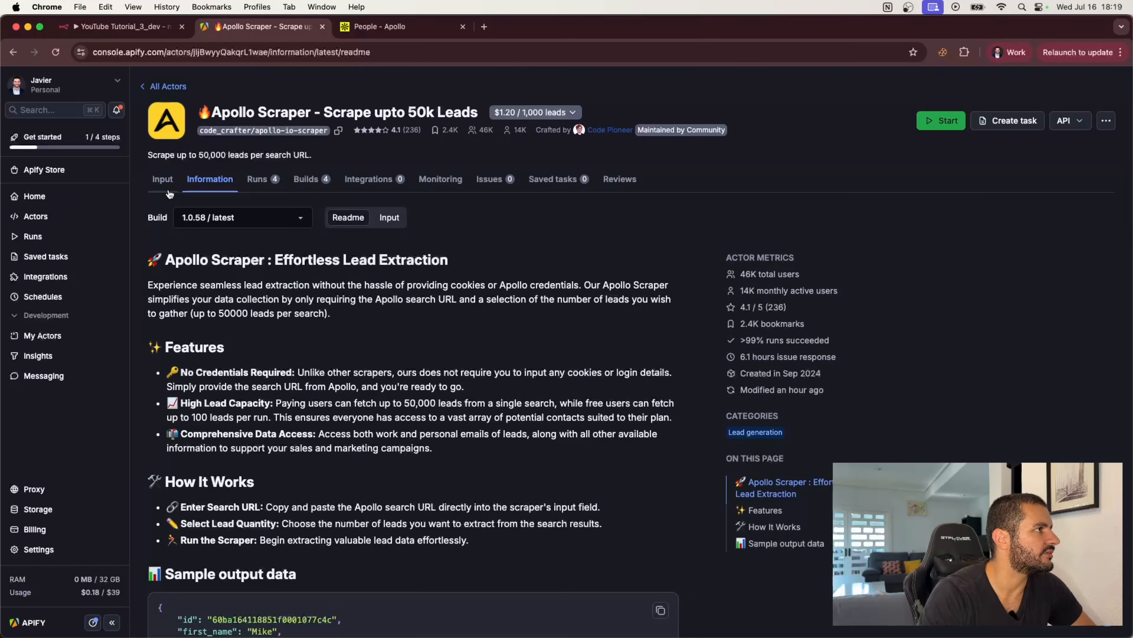
Step: Copy the Apollo Scraper's input as JSON and paste it into the JSON body of n8n's HTTP Request node
{"action": "left_click", "coordinate": [163, 179]}
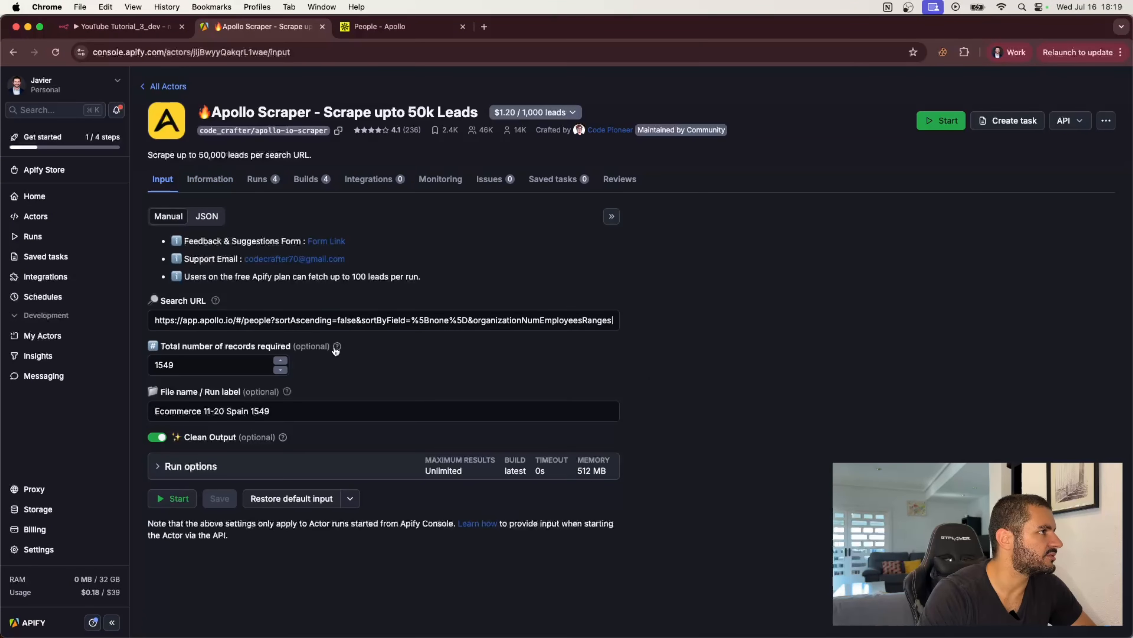
{"action": "left_click", "coordinate": [207, 219]}
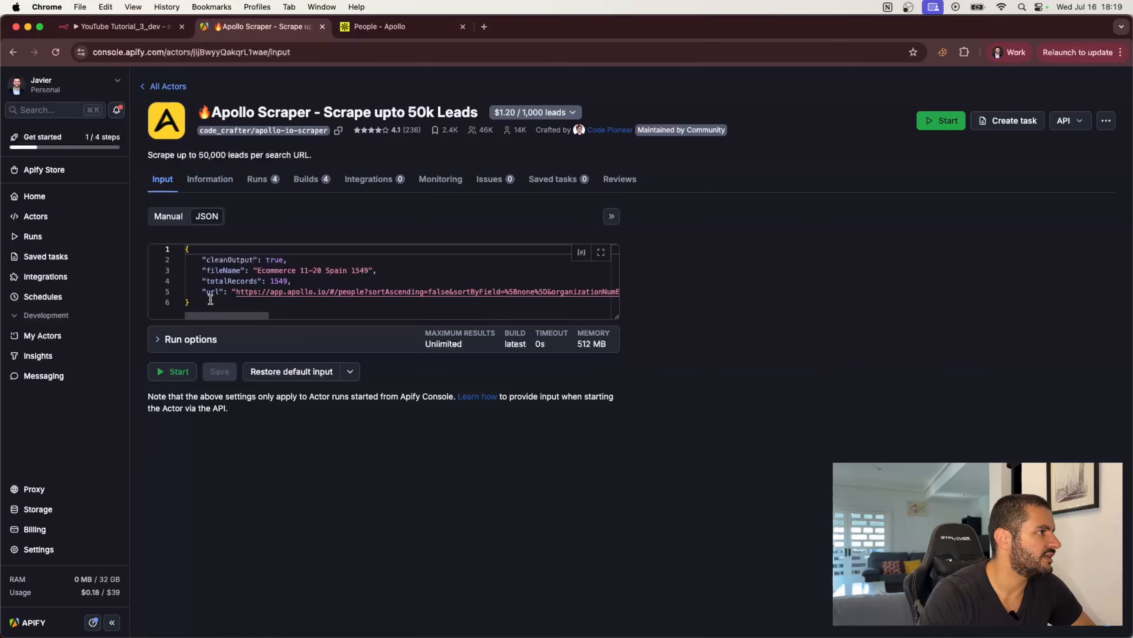
{"action": "left_click_drag", "start_coordinate": [196, 303], "coordinate": [185, 245]}
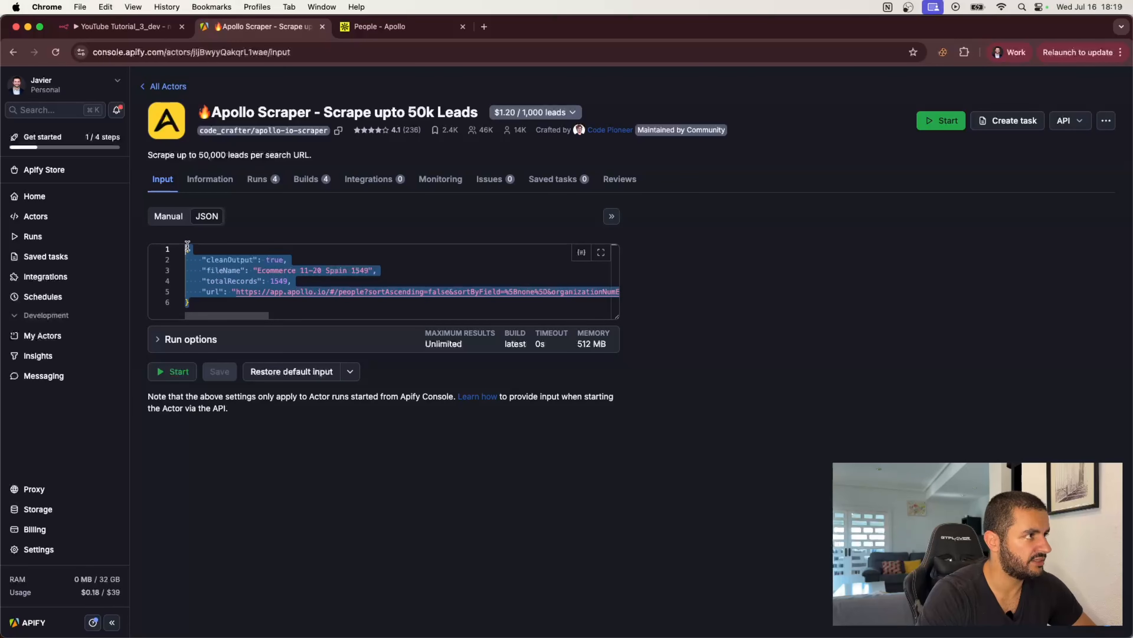
{"action": "left_click", "coordinate": [134, 27]}
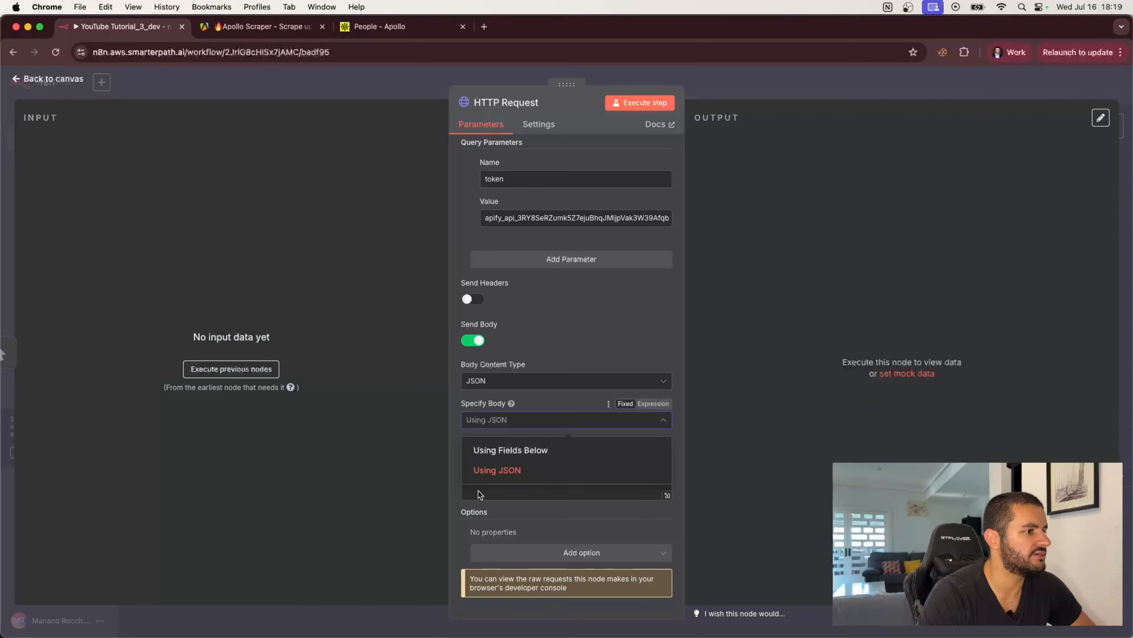
{"action": "left_click", "coordinate": [541, 513]}
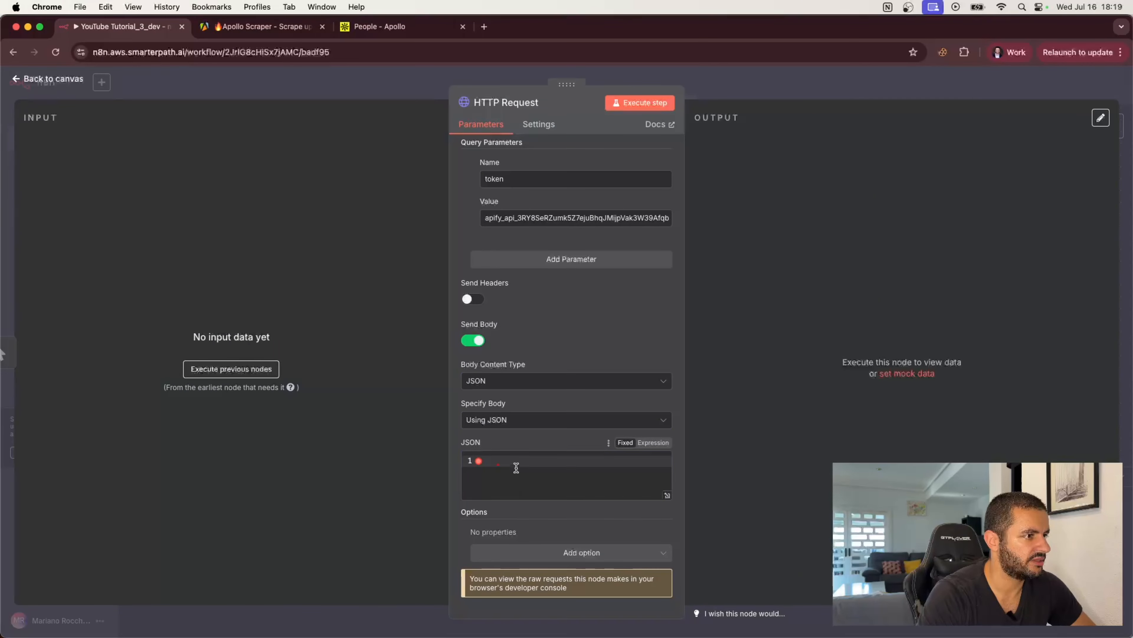
{"action": "left_click", "coordinate": [537, 470]}
{"action": "key", "text": "super+v"}
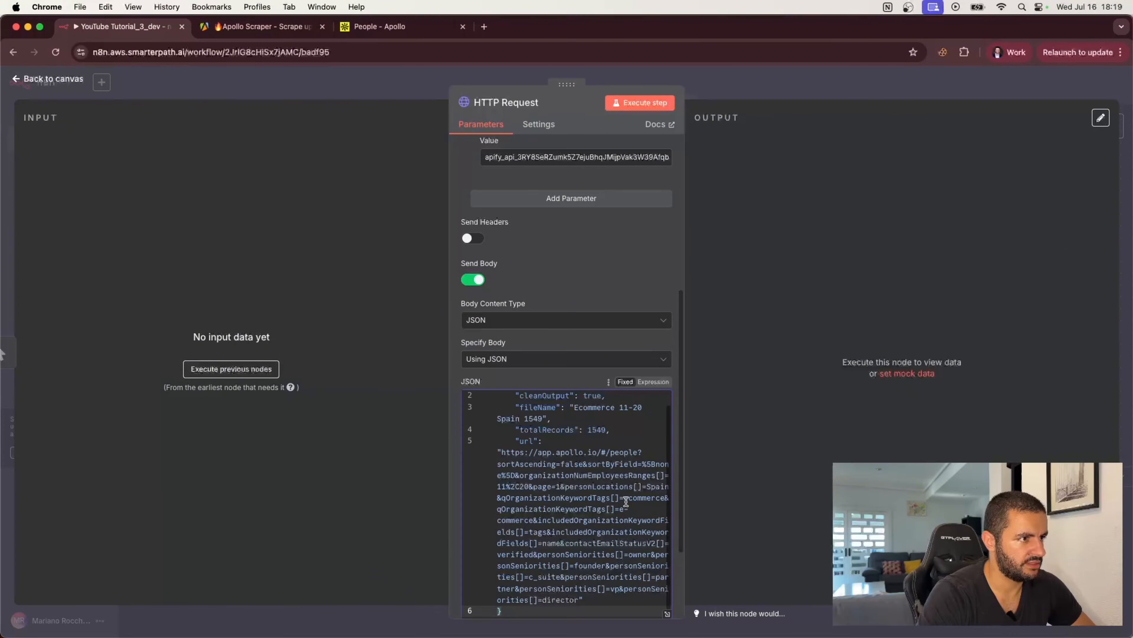
Step: Replace the url value in the JSON body with the address of the Apollo people search for dentist owners in Spain
{"action": "scroll", "coordinate": [577, 331], "scroll_direction": "down", "scroll_amount": 4}
{"action": "scroll", "coordinate": [578, 330], "scroll_direction": "down", "scroll_amount": 1}
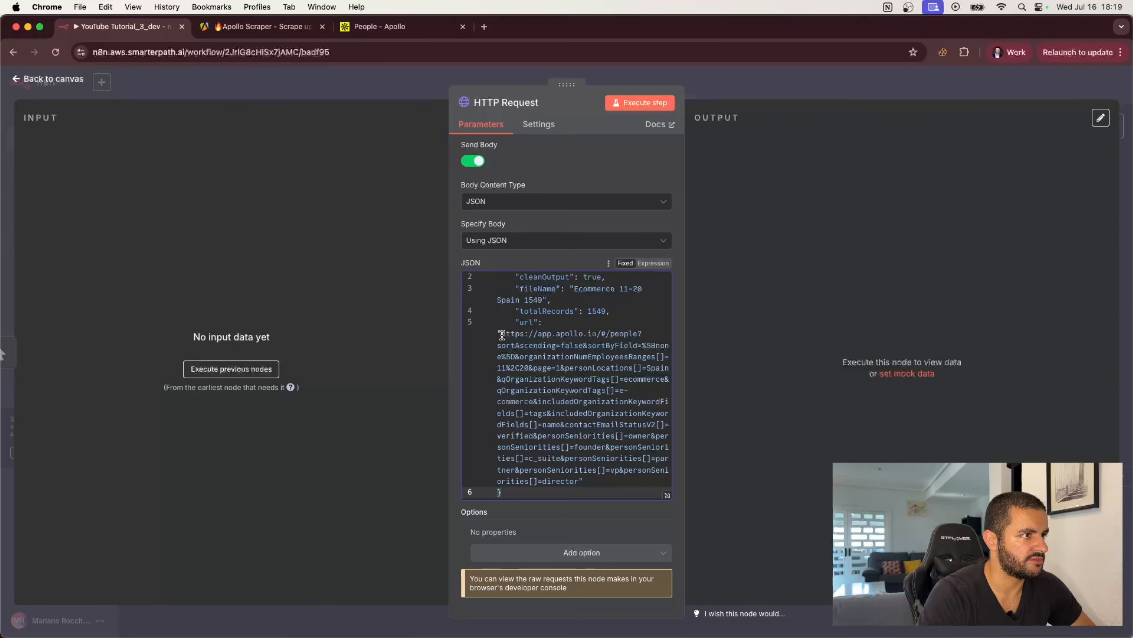
{"action": "left_click_drag", "start_coordinate": [501, 334], "coordinate": [578, 480]}
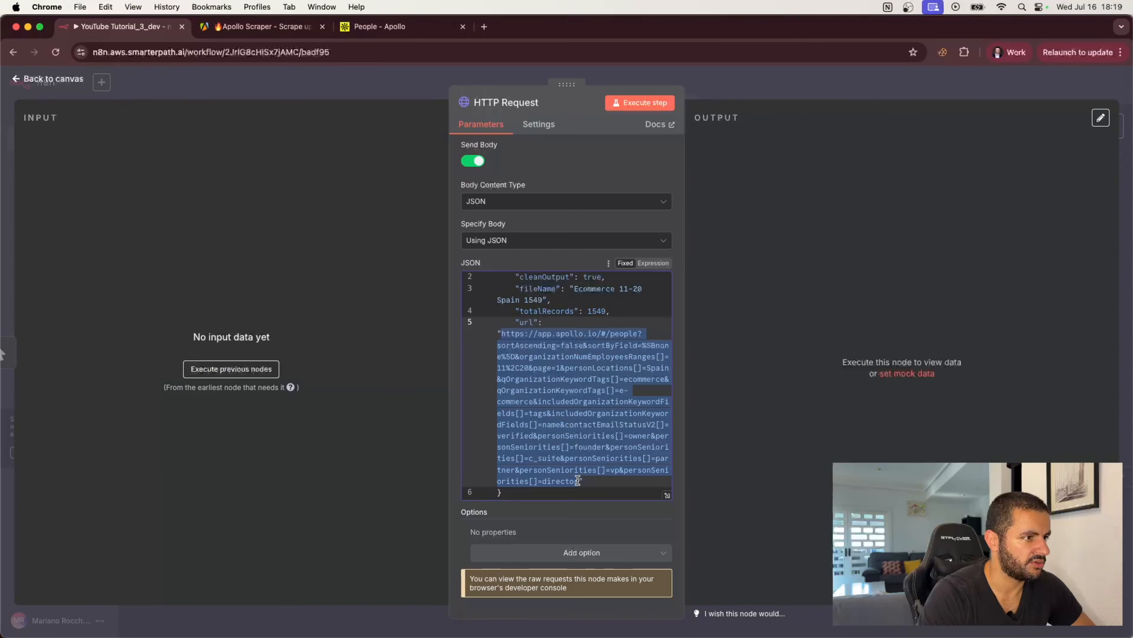
{"action": "key", "text": "super+c"}
{"action": "left_click", "coordinate": [357, 27]}
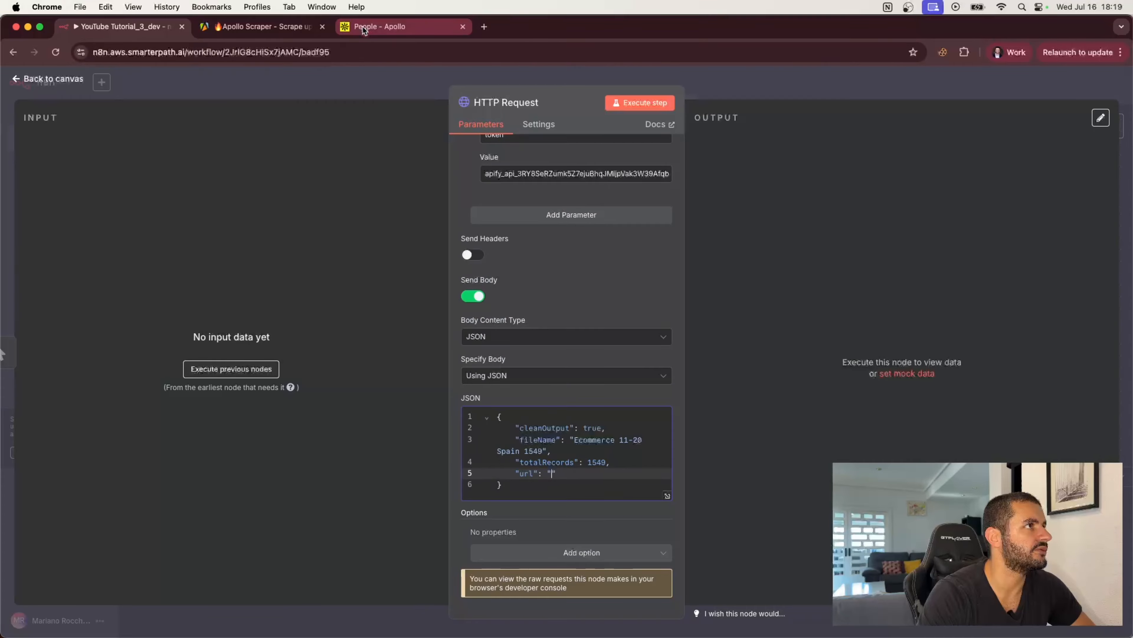
{"action": "left_click", "coordinate": [343, 50]}
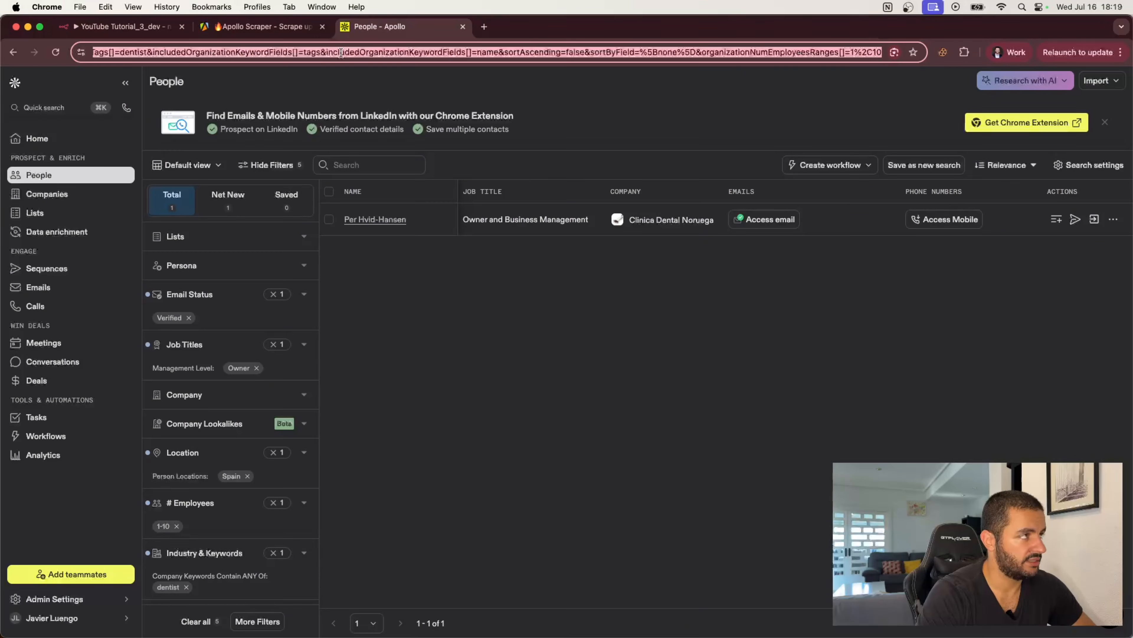
{"action": "left_click", "coordinate": [127, 26]}
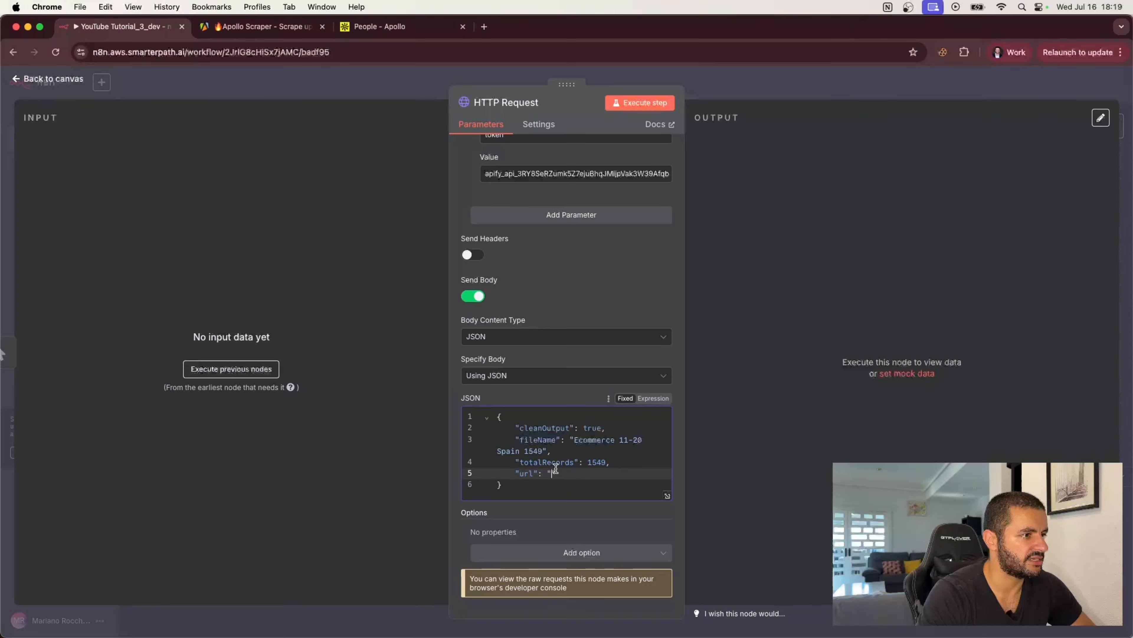
{"action": "key", "text": "super+v"}
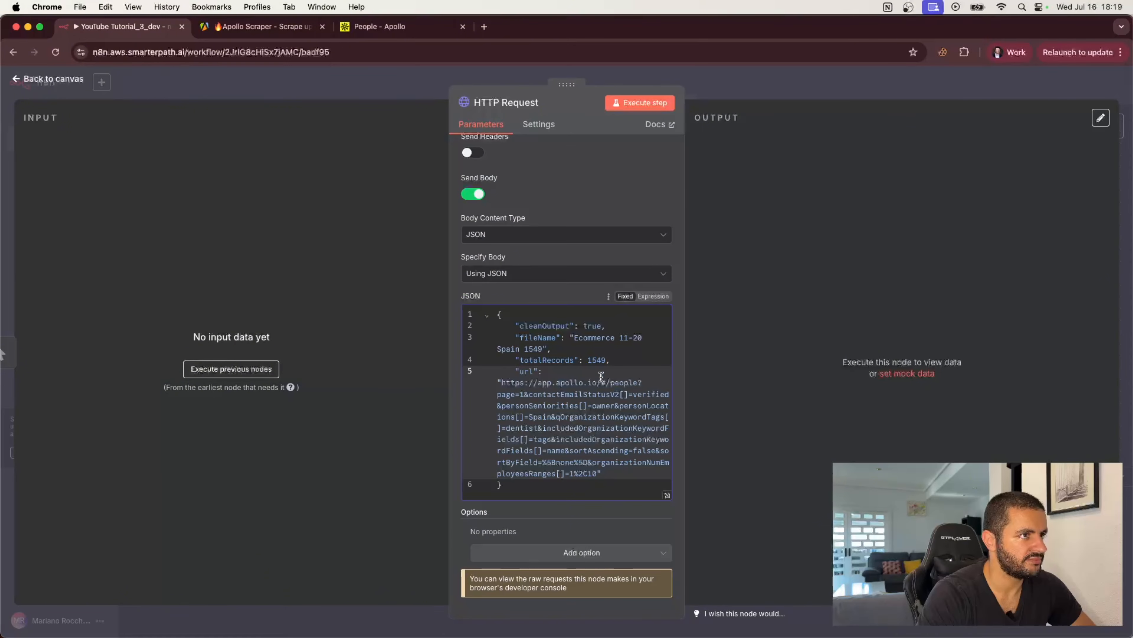
{"action": "left_click", "coordinate": [623, 187]}
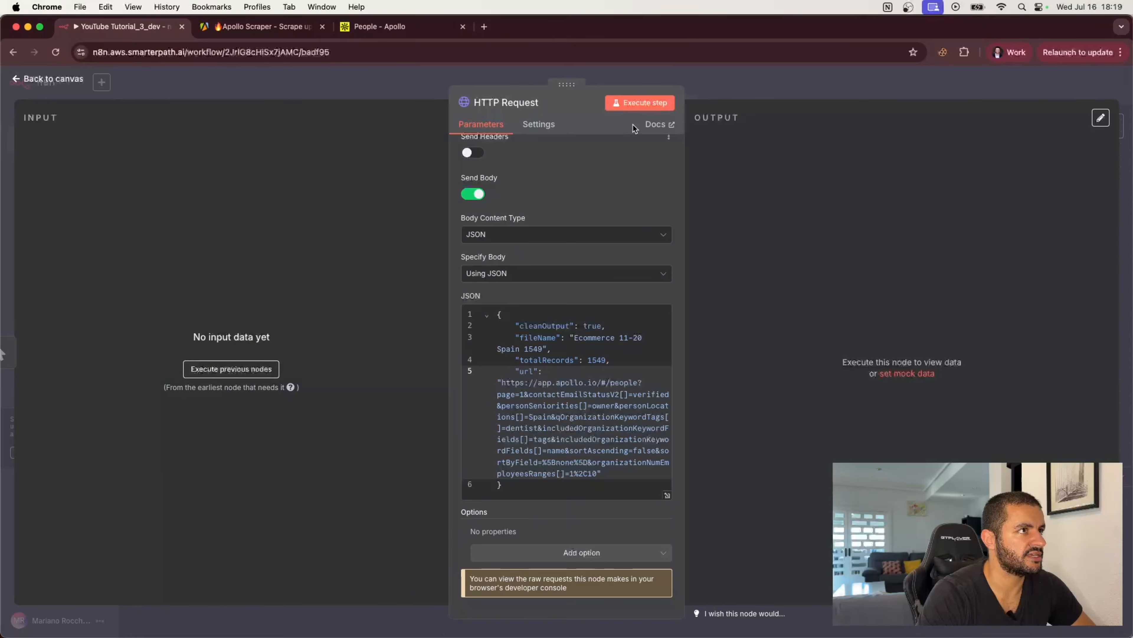
Step: Execute the HTTP Request node and examine the run id, status and other run data in its JSON output
{"action": "left_click", "coordinate": [642, 103]}
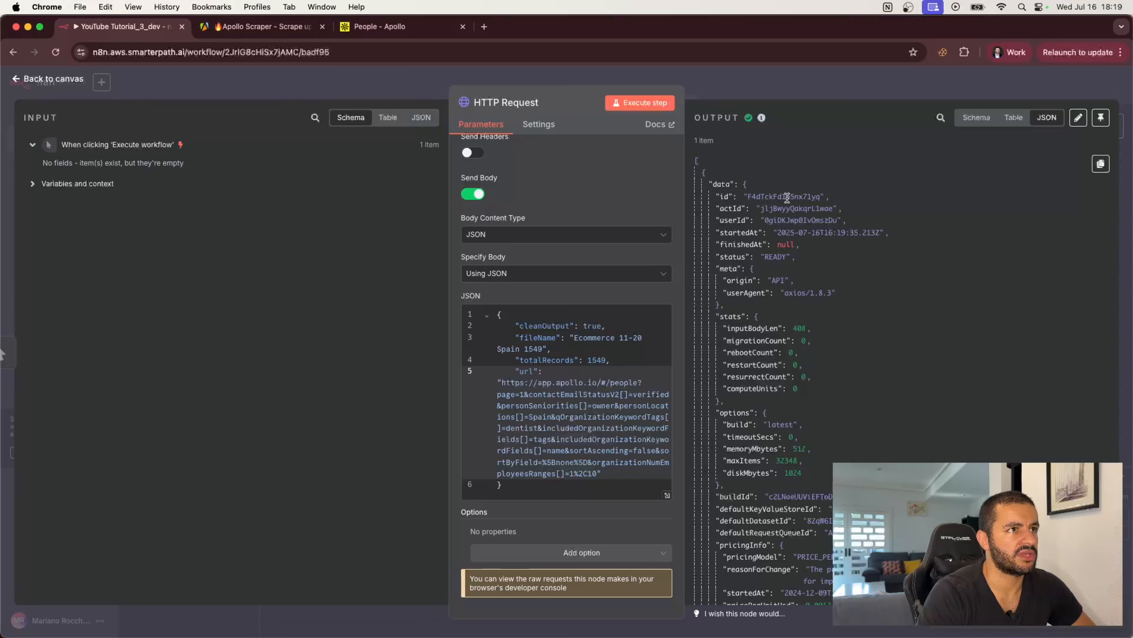
{"action": "double_click", "coordinate": [751, 197]}
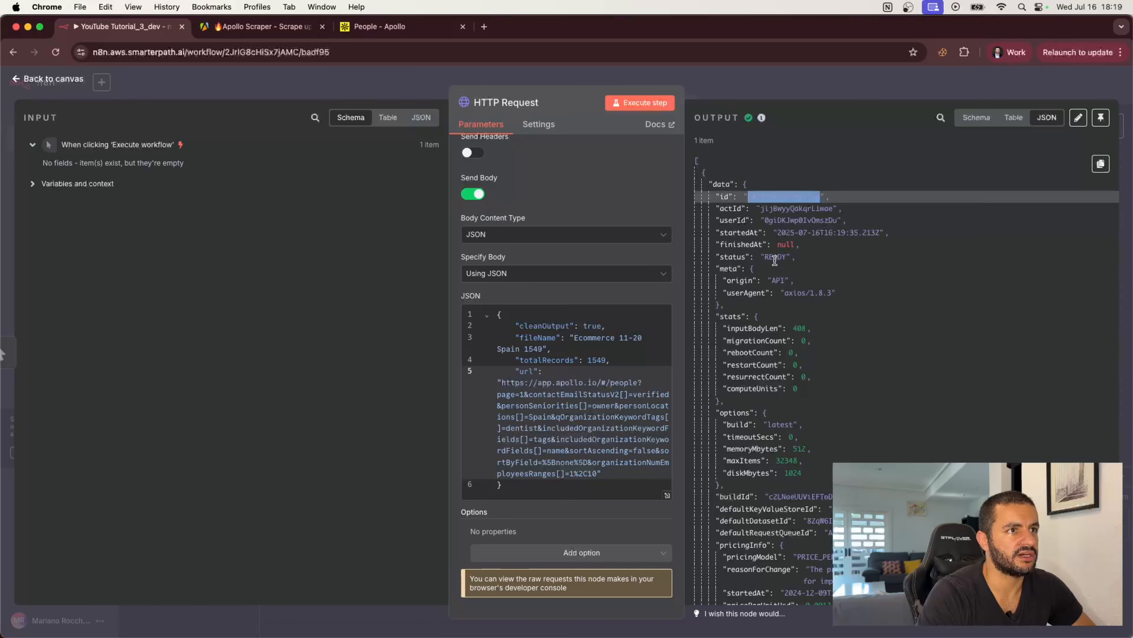
{"action": "scroll", "coordinate": [827, 429], "scroll_direction": "down", "scroll_amount": 5}
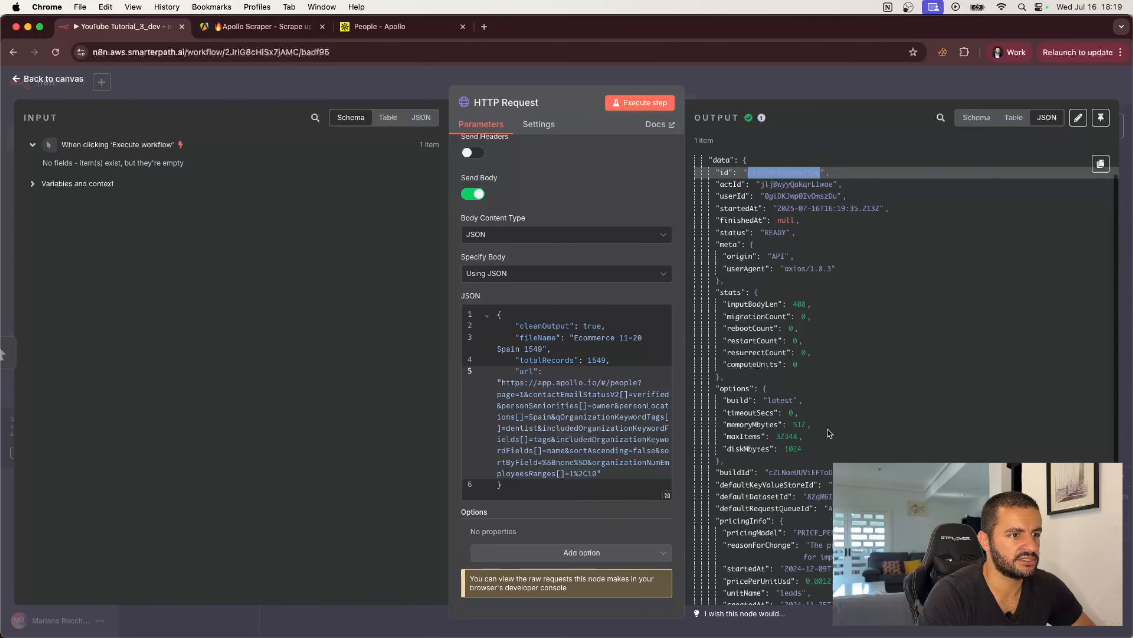
{"action": "scroll", "coordinate": [827, 430], "scroll_direction": "up", "scroll_amount": 5}
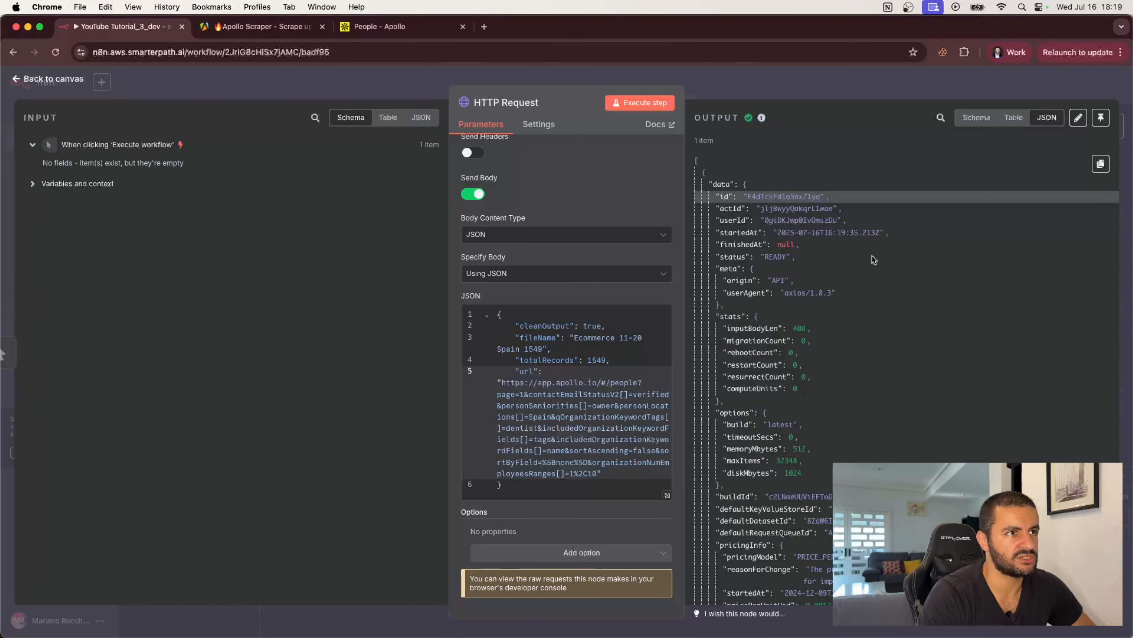
Step: Add a second HTTP Request node after the first one and switch to the Apollo Scraper page in Apify Console
{"action": "left_click", "coordinate": [787, 88]}
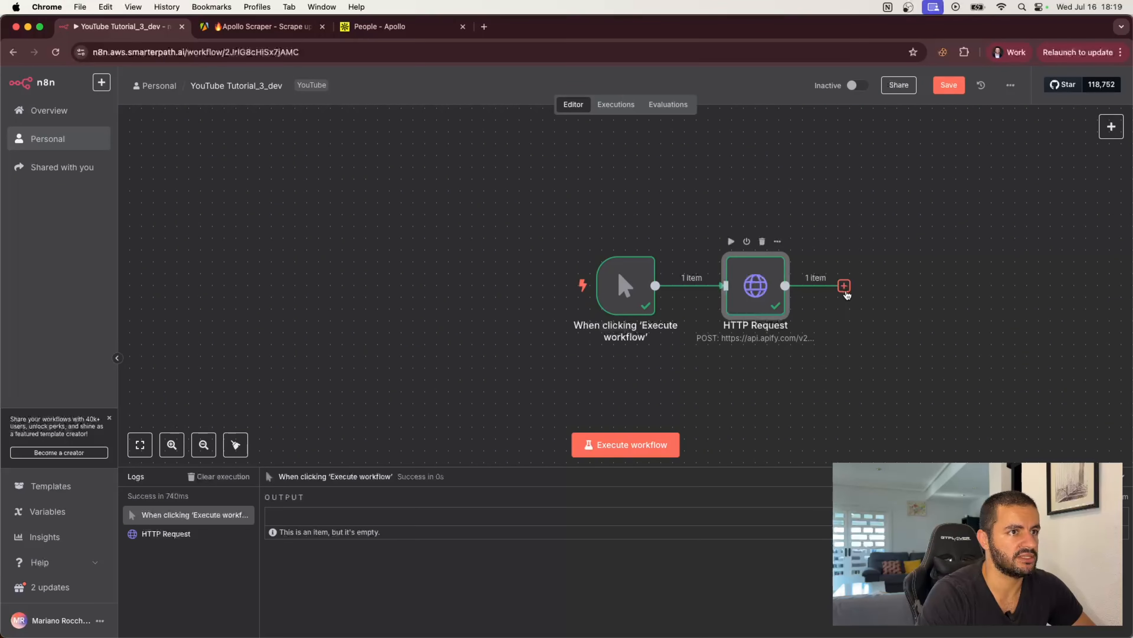
{"action": "left_click", "coordinate": [844, 285]}
{"action": "type", "text": "http"}
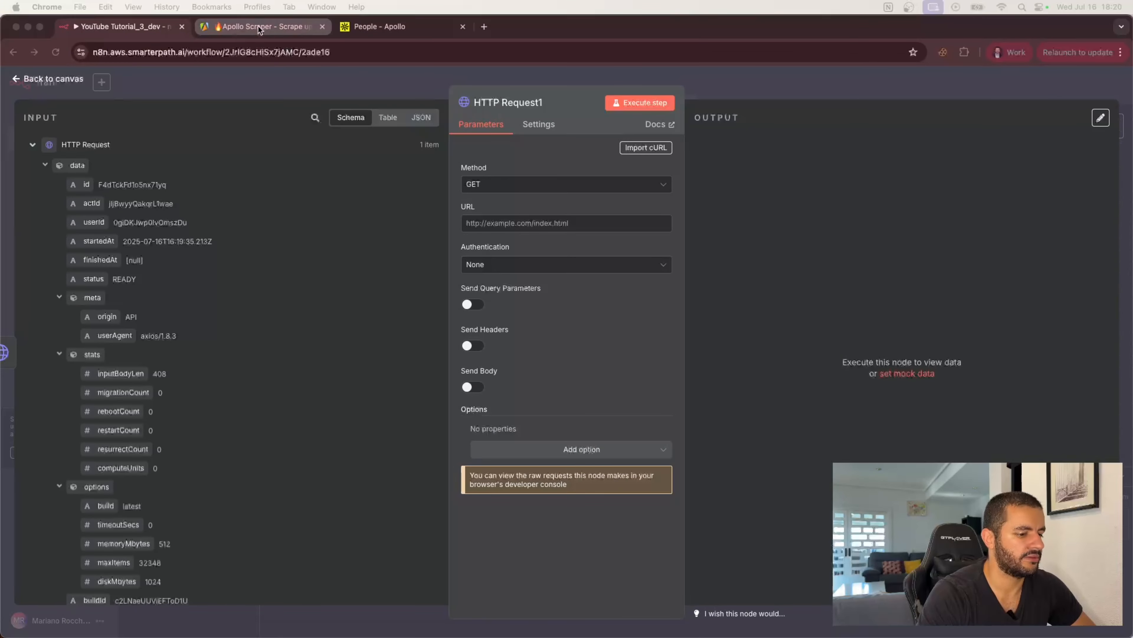
{"action": "left_click", "coordinate": [259, 28]}
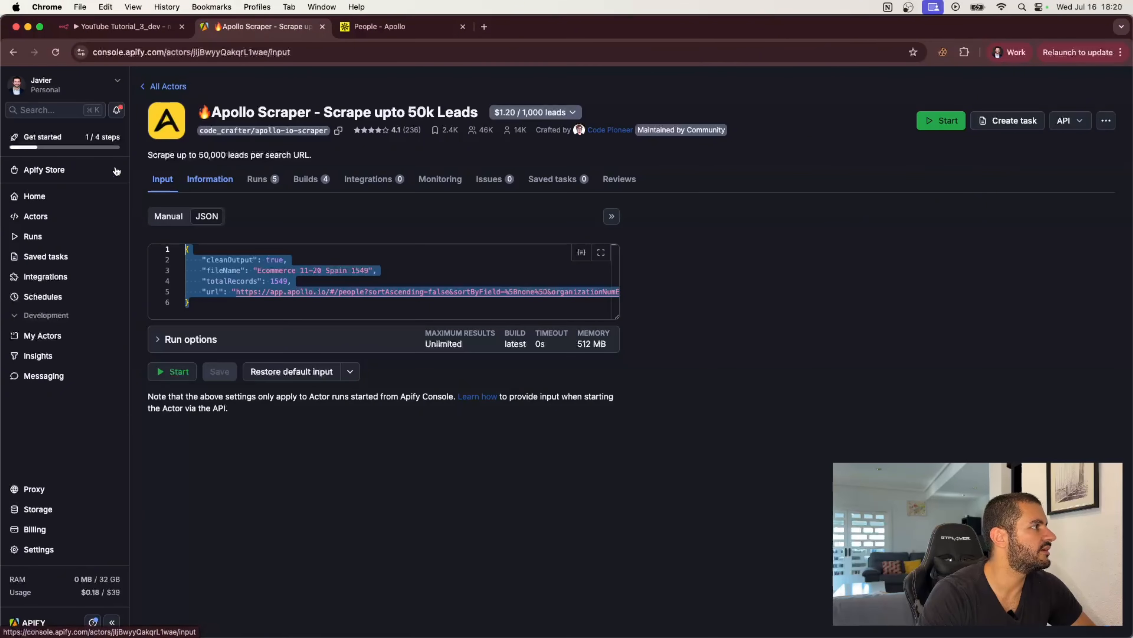
Step: Open the latest Apollo Scraper run in Apify and copy its Get dataset items API endpoint address
{"action": "left_click", "coordinate": [54, 236]}
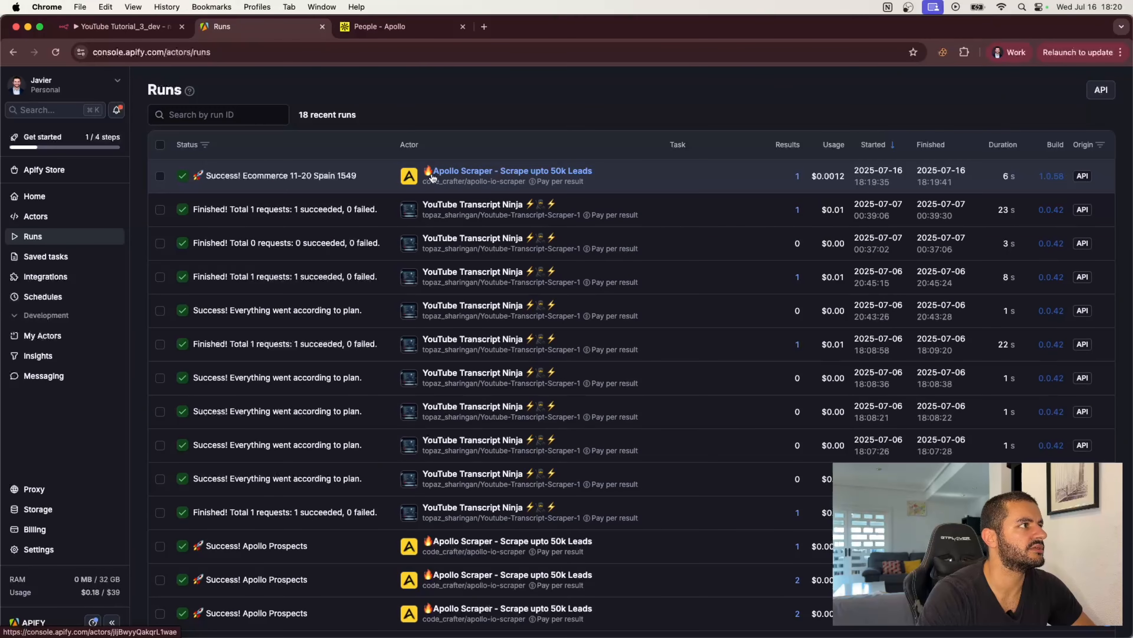
{"action": "left_click", "coordinate": [1086, 178]}
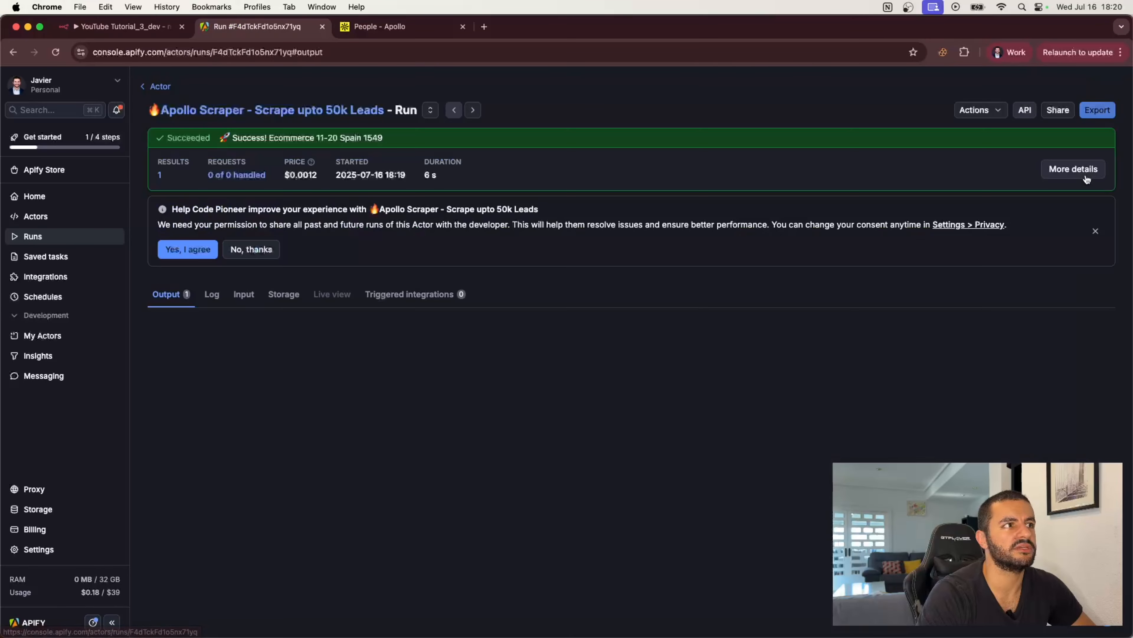
{"action": "left_click", "coordinate": [1025, 113]}
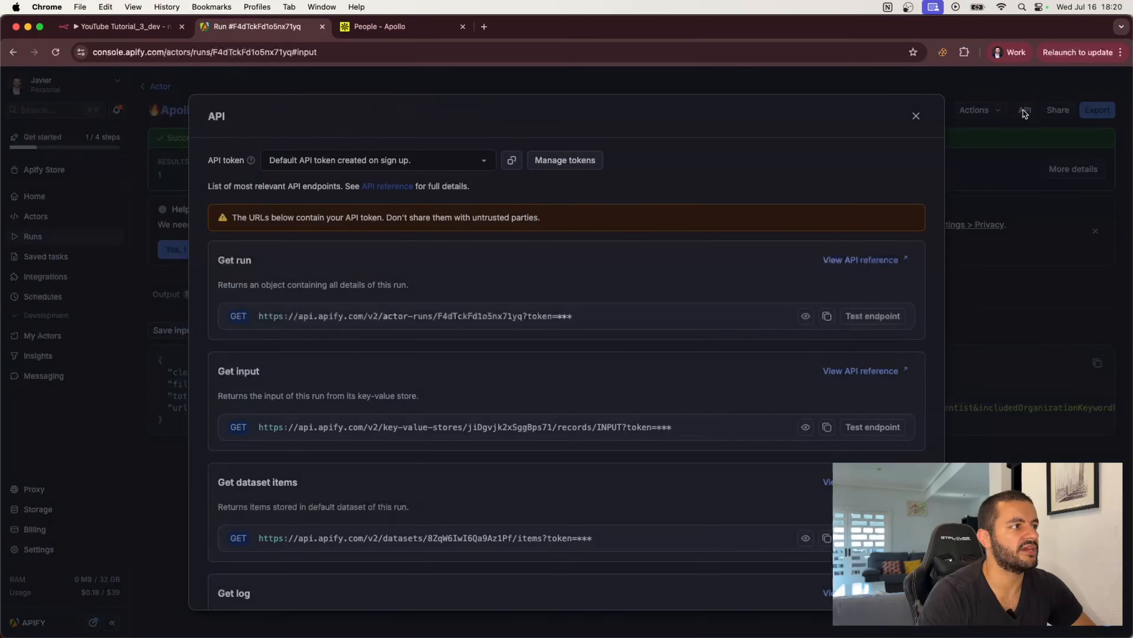
{"action": "scroll", "coordinate": [270, 277], "scroll_direction": "down", "scroll_amount": 3}
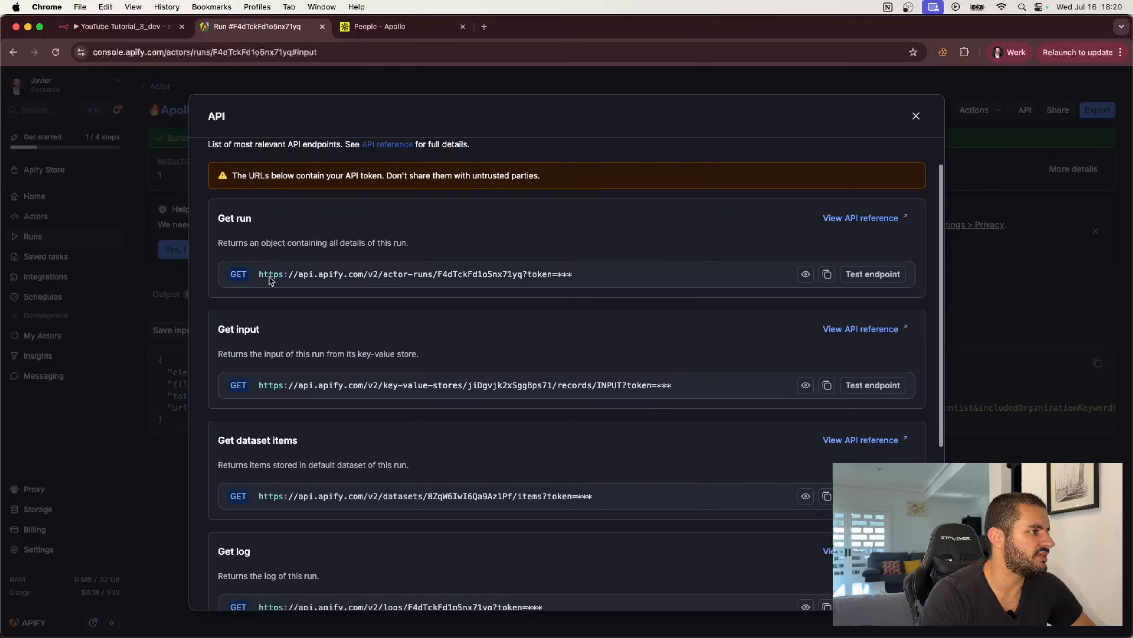
{"action": "scroll", "coordinate": [308, 409], "scroll_direction": "down", "scroll_amount": 1}
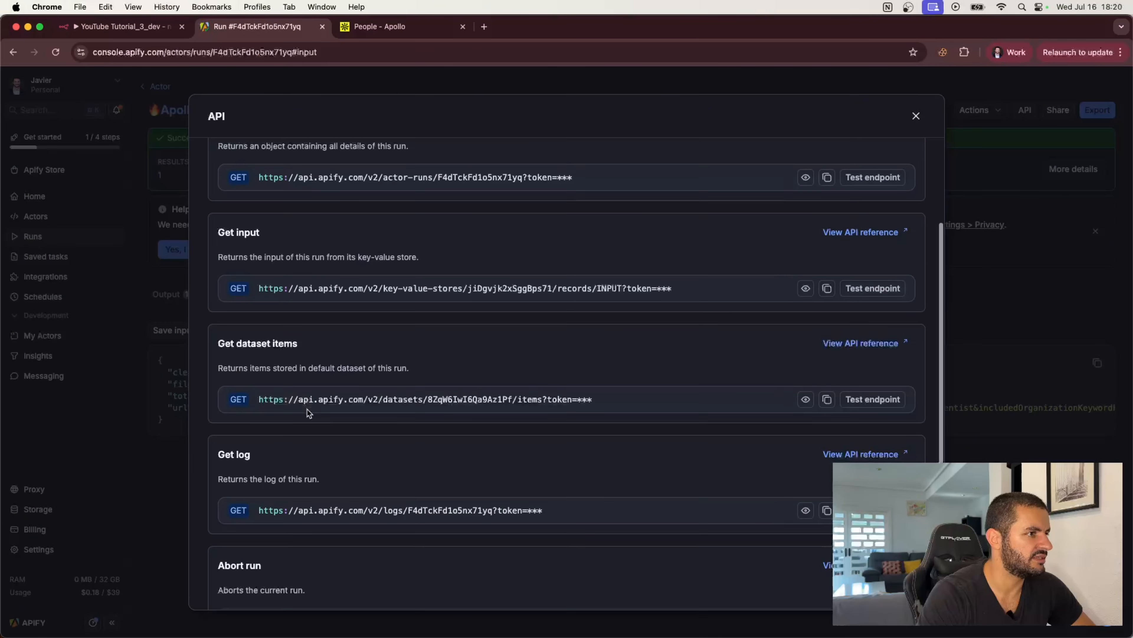
{"action": "scroll", "coordinate": [308, 410], "scroll_direction": "down", "scroll_amount": 1}
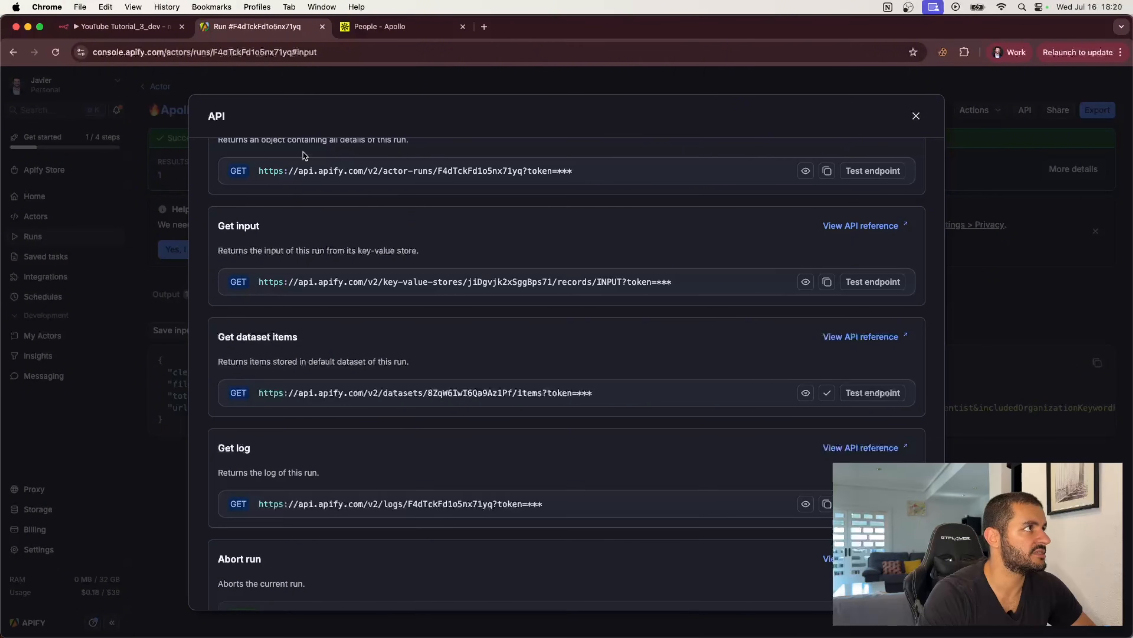
Step: Paste the Get dataset items endpoint address, including its API token, as the URL of the second HTTP Request node in n8n
{"action": "left_click", "coordinate": [139, 30]}
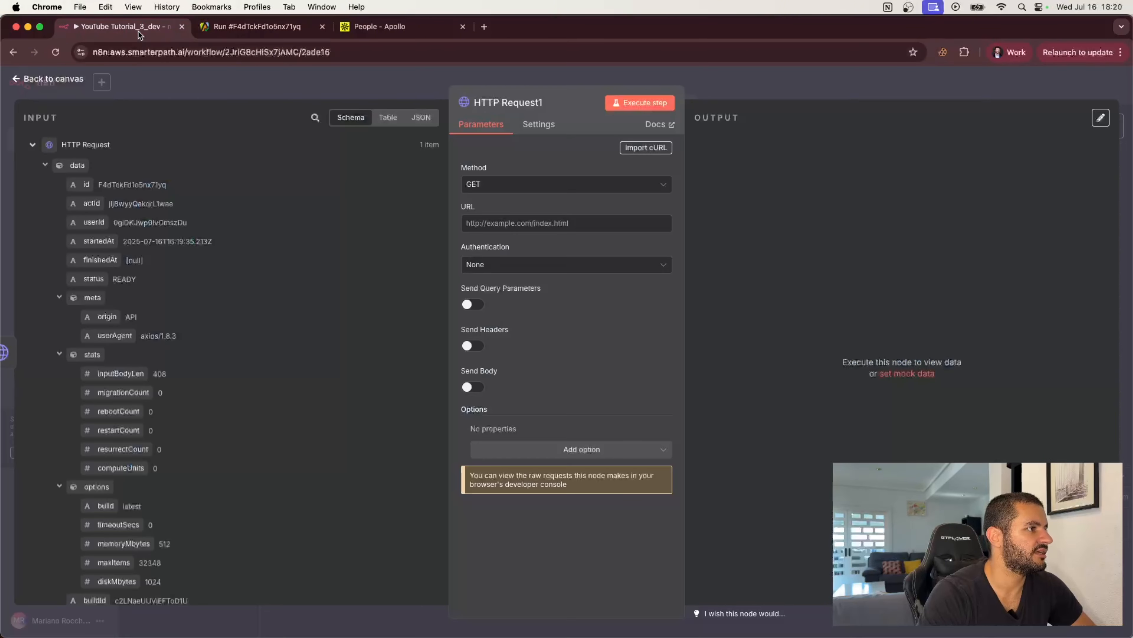
{"action": "left_click", "coordinate": [504, 223]}
{"action": "key", "text": "super+v"}
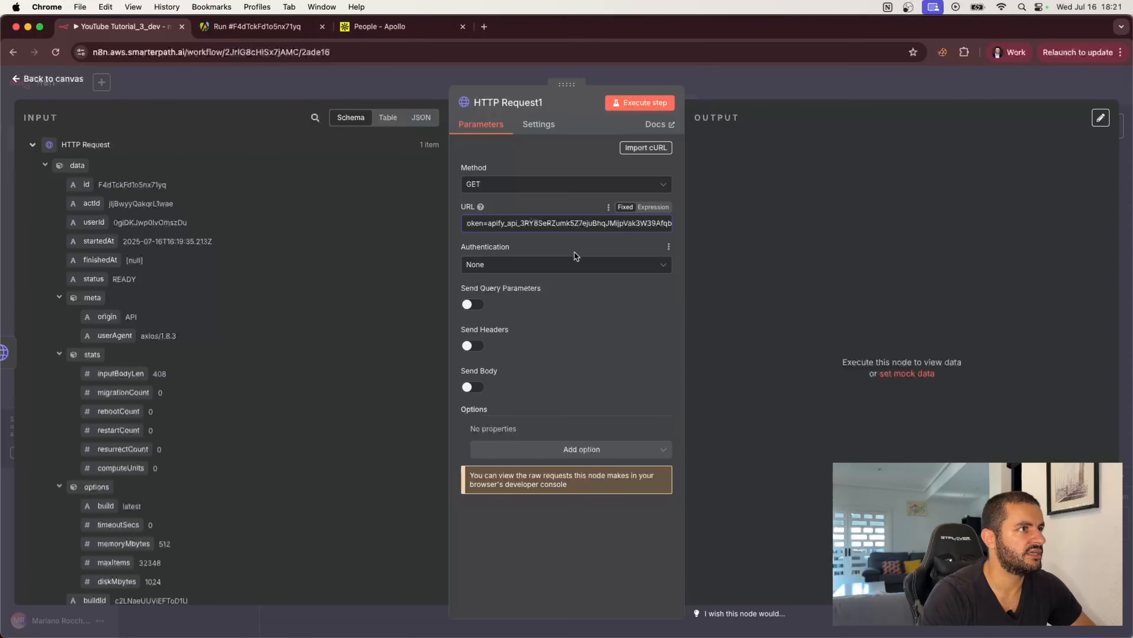
Step: Replace the API token at the end of the second node's URL with the token query parameter value copied from the first HTTP Request node
{"action": "scroll", "coordinate": [556, 222], "scroll_direction": "left", "scroll_amount": 3}
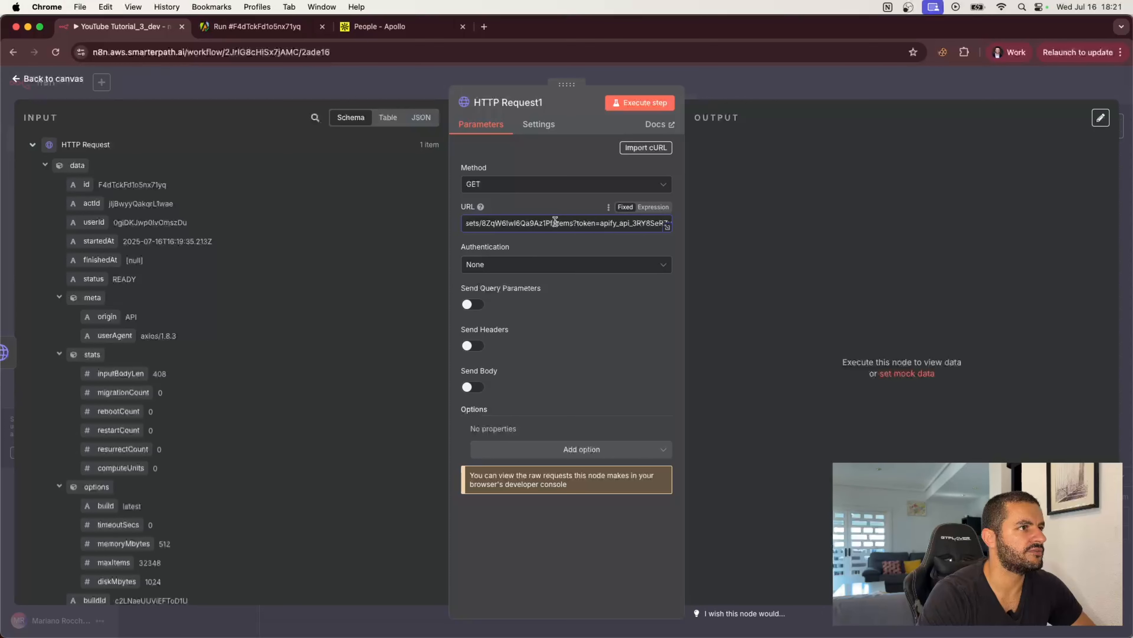
{"action": "scroll", "coordinate": [556, 223], "scroll_direction": "right", "scroll_amount": 3}
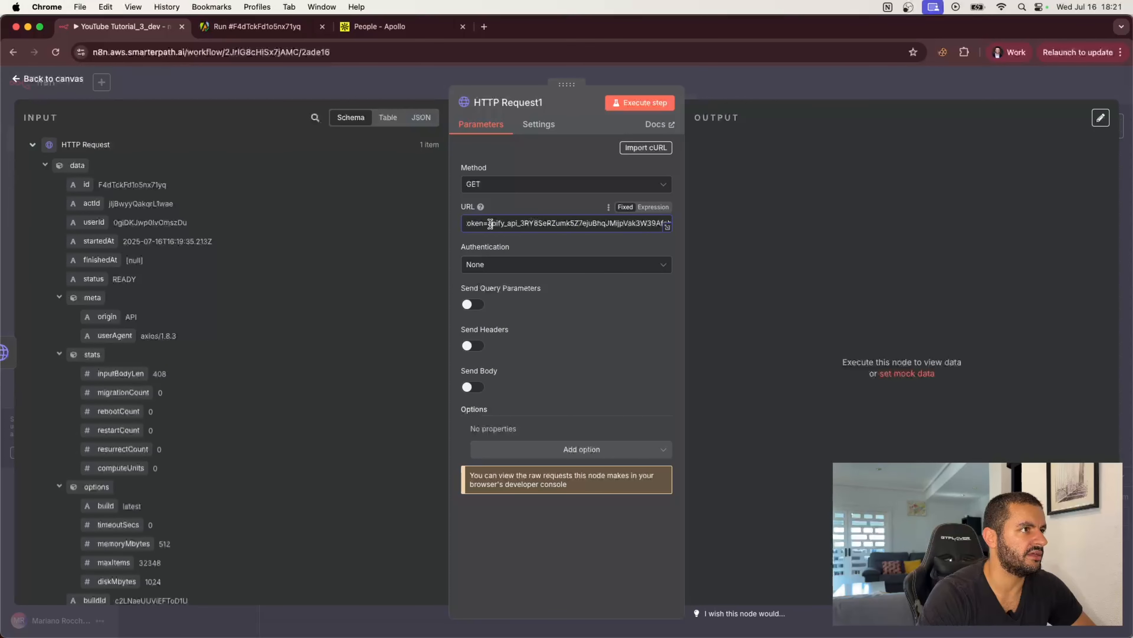
{"action": "left_click_drag", "start_coordinate": [491, 224], "coordinate": [680, 222]}
{"action": "key", "text": "BackSpace"}
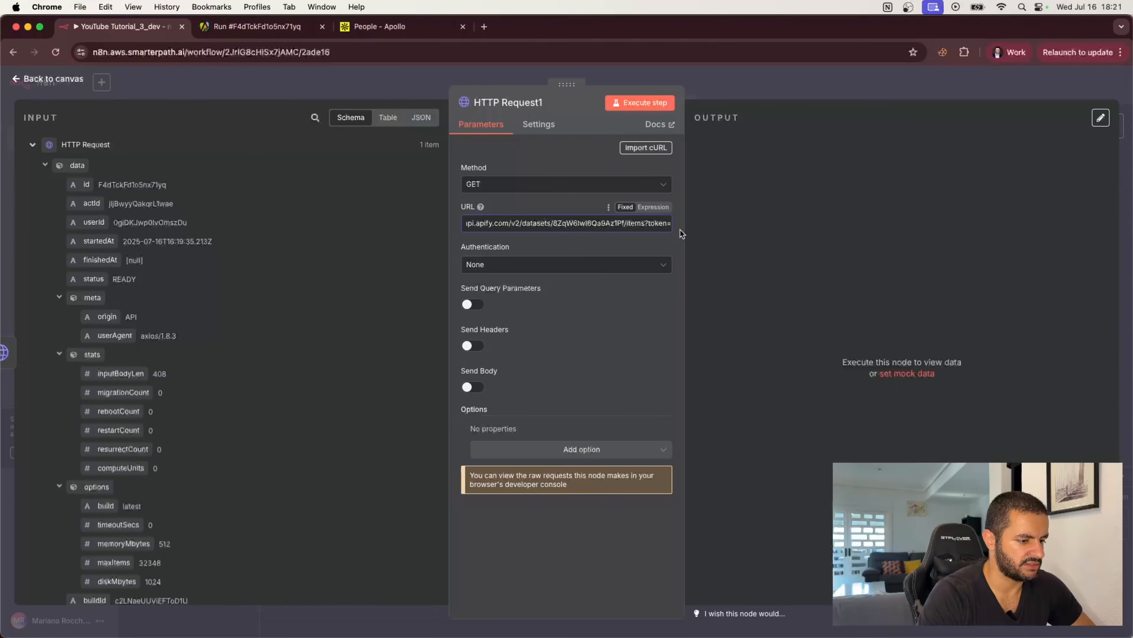
{"action": "left_click", "coordinate": [419, 91]}
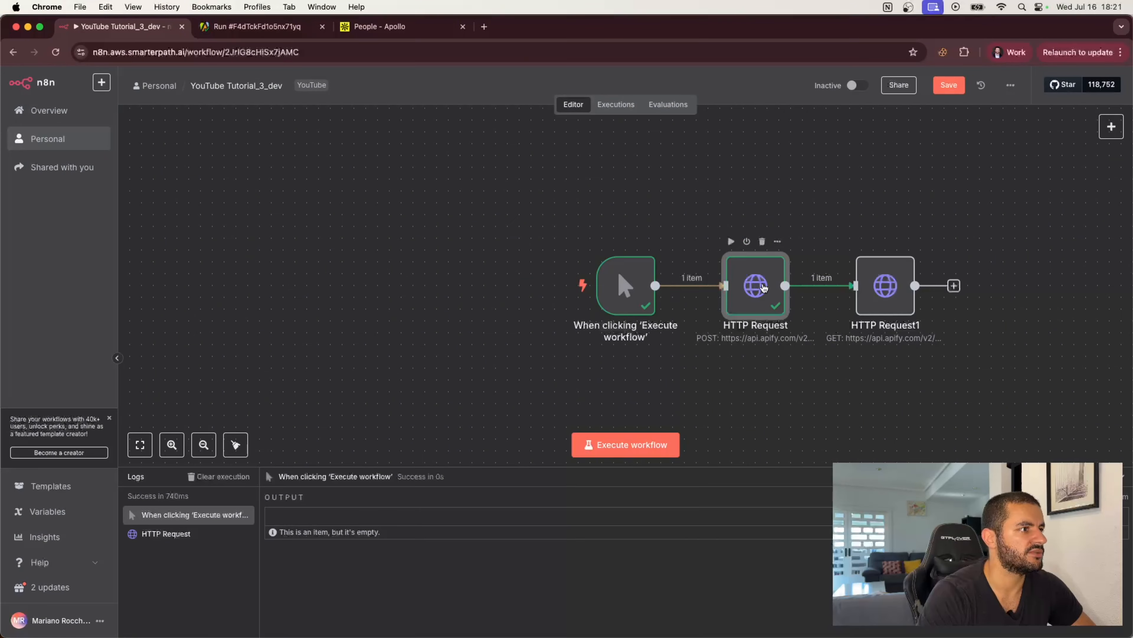
{"action": "double_click", "coordinate": [764, 288]}
{"action": "double_click", "coordinate": [519, 440]}
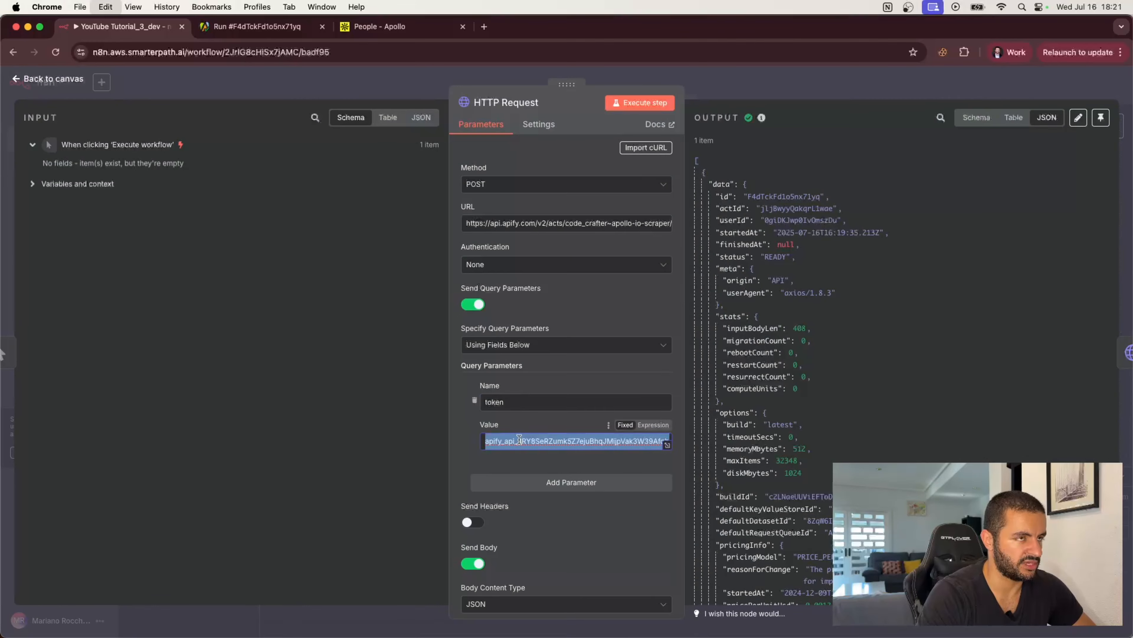
{"action": "left_click", "coordinate": [779, 84]}
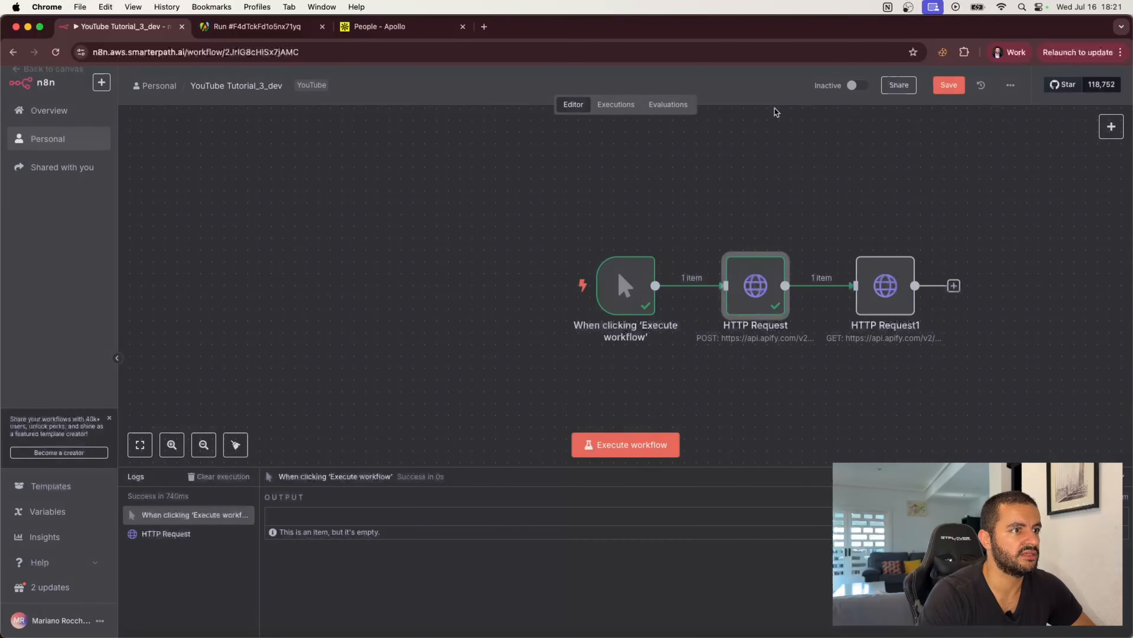
{"action": "double_click", "coordinate": [880, 315]}
{"action": "left_click", "coordinate": [645, 219]}
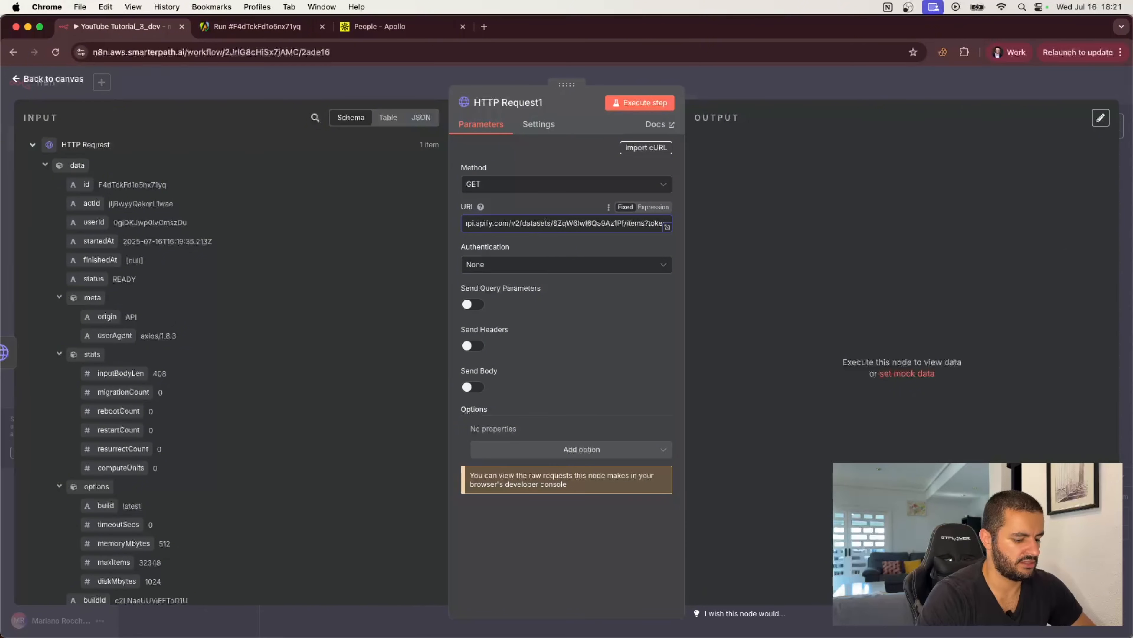
{"action": "key", "text": "super+v"}
Step: Remove the fixed dataset id between datasets/ and /items in the second HTTP Request node's URL
{"action": "scroll", "coordinate": [554, 223], "scroll_direction": "left", "scroll_amount": 5}
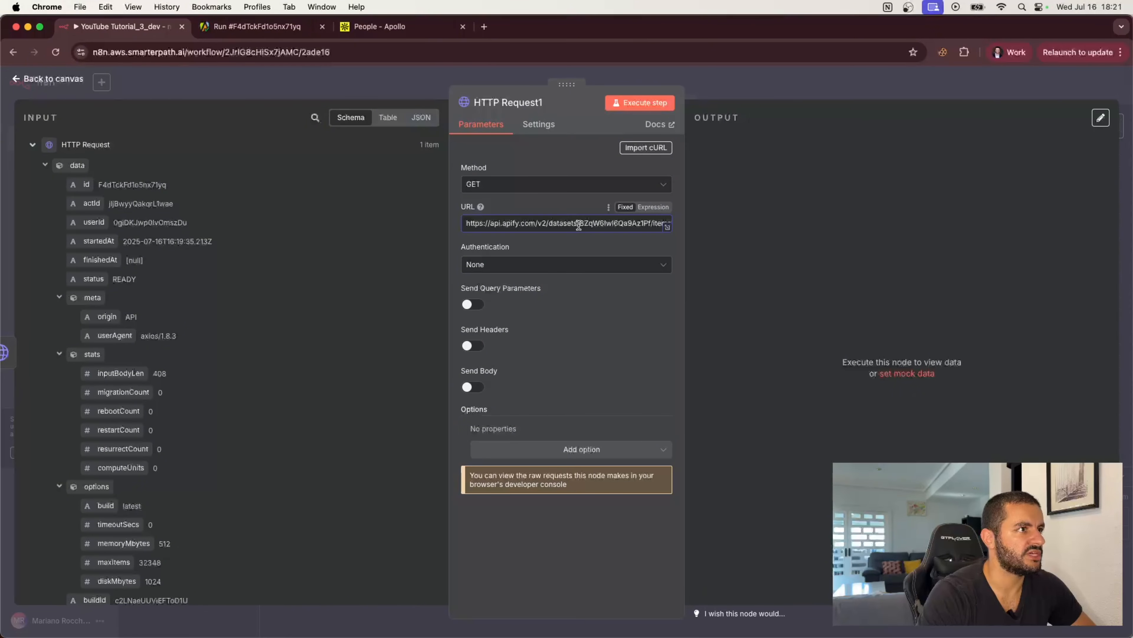
{"action": "scroll", "coordinate": [605, 224], "scroll_direction": "right", "scroll_amount": 1}
{"action": "left_click_drag", "start_coordinate": [632, 220], "coordinate": [565, 220]}
{"action": "key", "text": "BackSpace"}
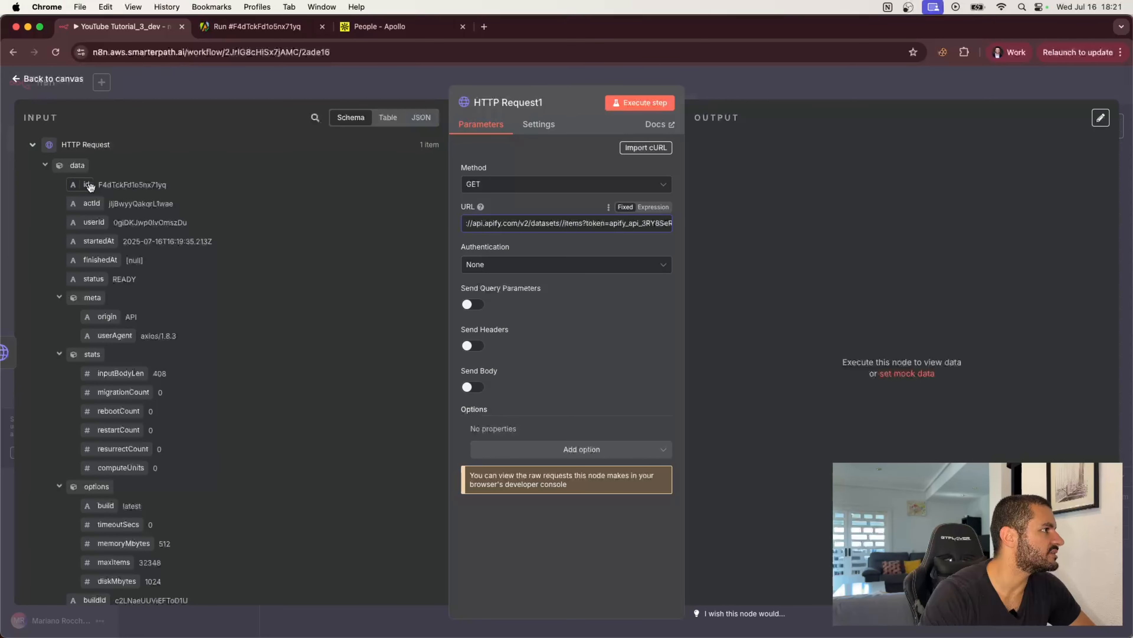
Step: Check the id fields in the first node's data against the run id in the address of the Apify run page
{"action": "scroll", "coordinate": [107, 370], "scroll_direction": "down", "scroll_amount": 5}
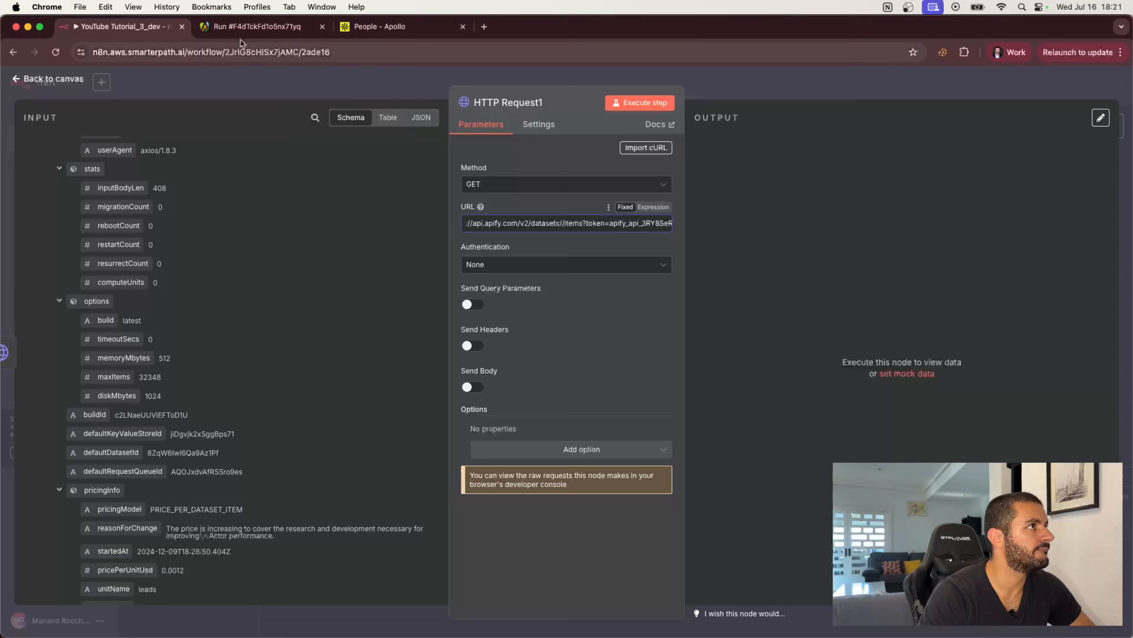
{"action": "left_click", "coordinate": [257, 27]}
{"action": "left_click", "coordinate": [154, 221]}
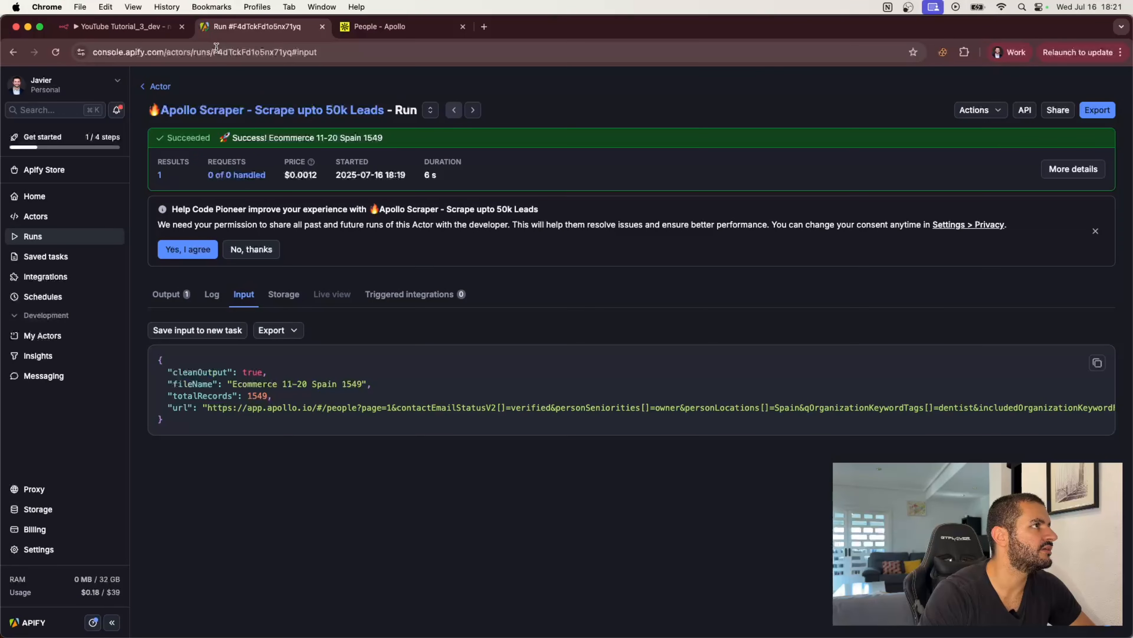
{"action": "left_click_drag", "start_coordinate": [212, 52], "coordinate": [293, 49]}
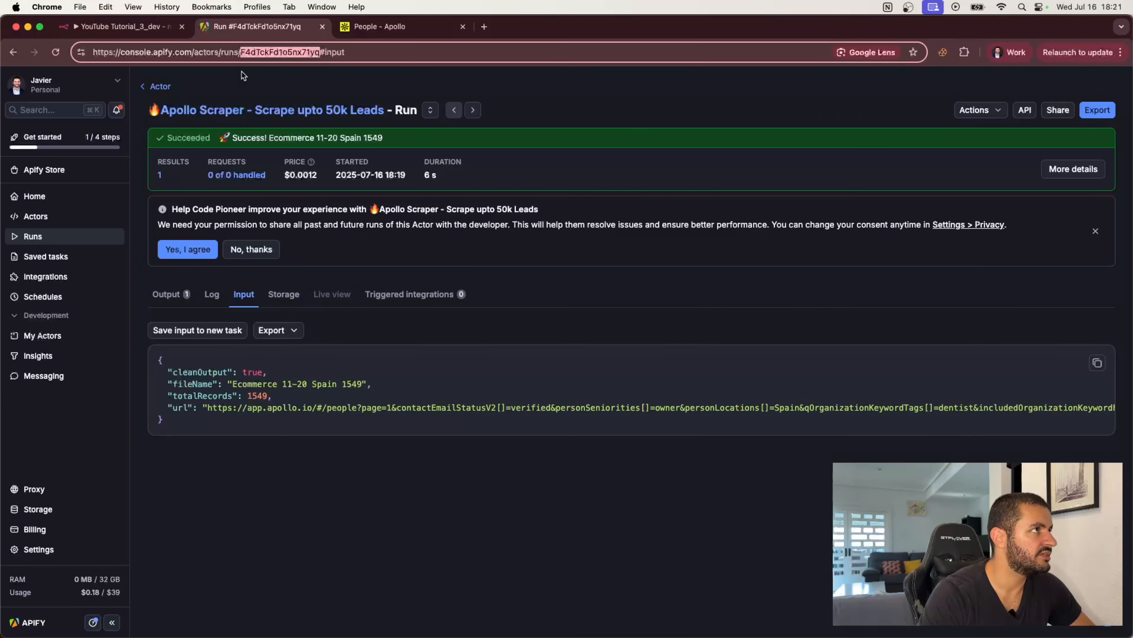
{"action": "left_click", "coordinate": [132, 25]}
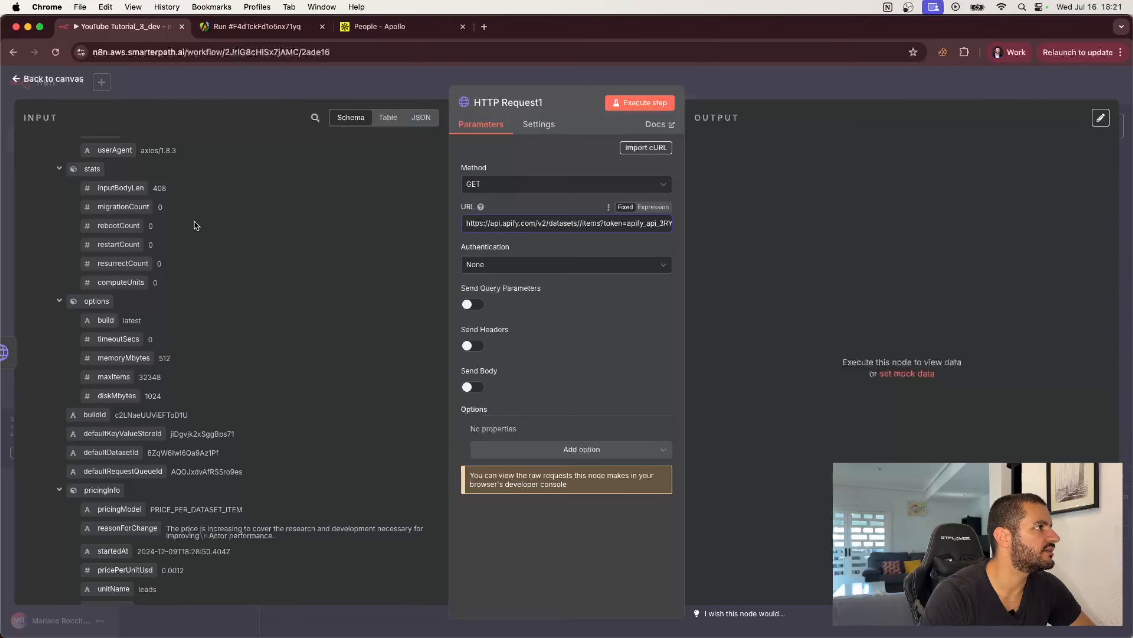
Step: Try {{ $json.data.id }} between datasets/ and /items in the second node's URL and execute the node
{"action": "left_click_drag", "start_coordinate": [86, 184], "coordinate": [544, 223]}
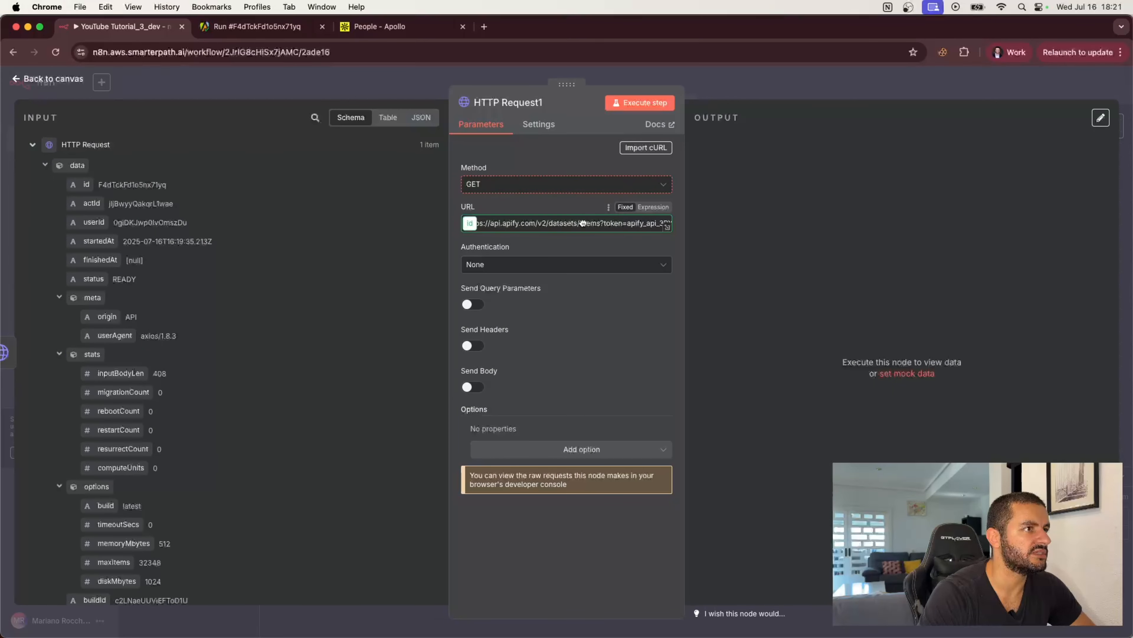
{"action": "left_click_drag", "start_coordinate": [580, 223], "coordinate": [498, 247]}
{"action": "key", "text": "super+c"}
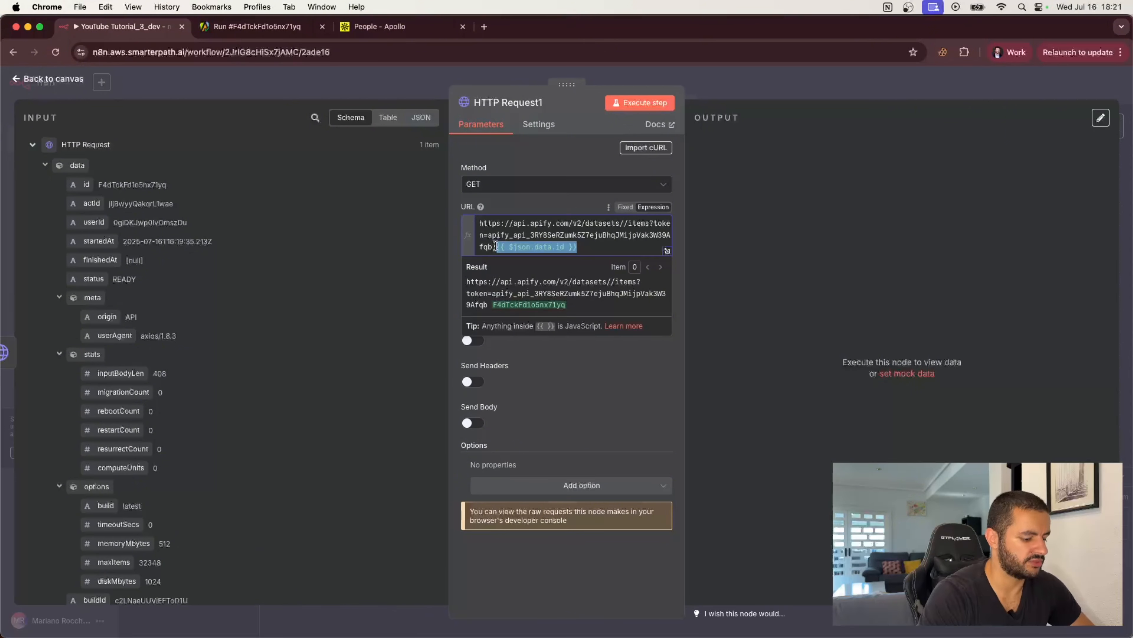
{"action": "key", "text": "BackSpace"}
{"action": "left_click", "coordinate": [623, 223]}
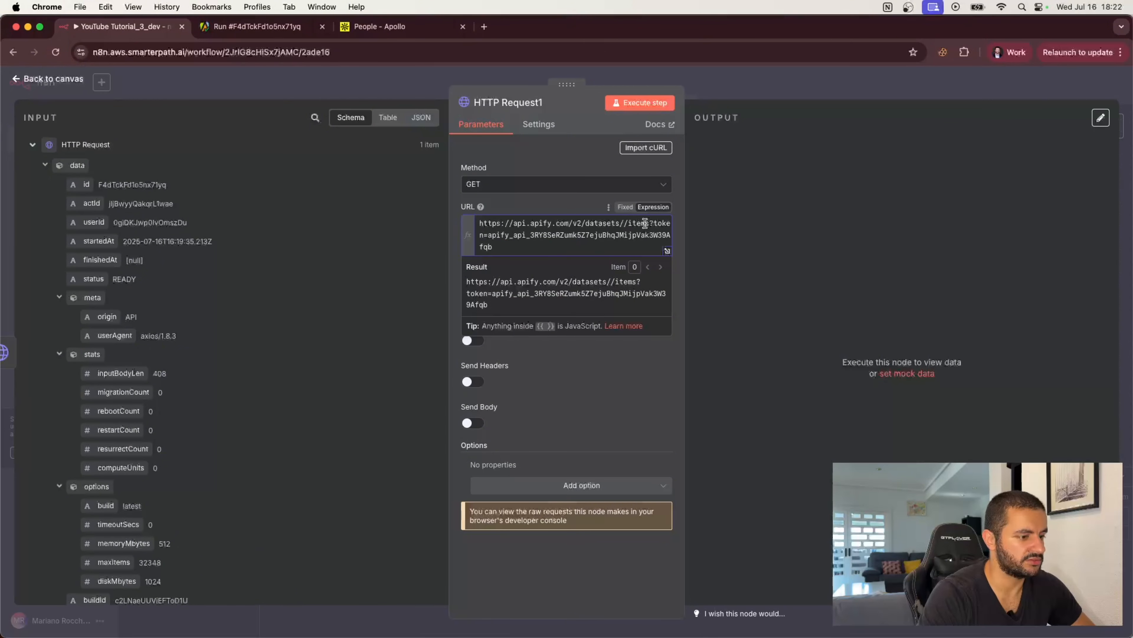
{"action": "key", "text": "super+v"}
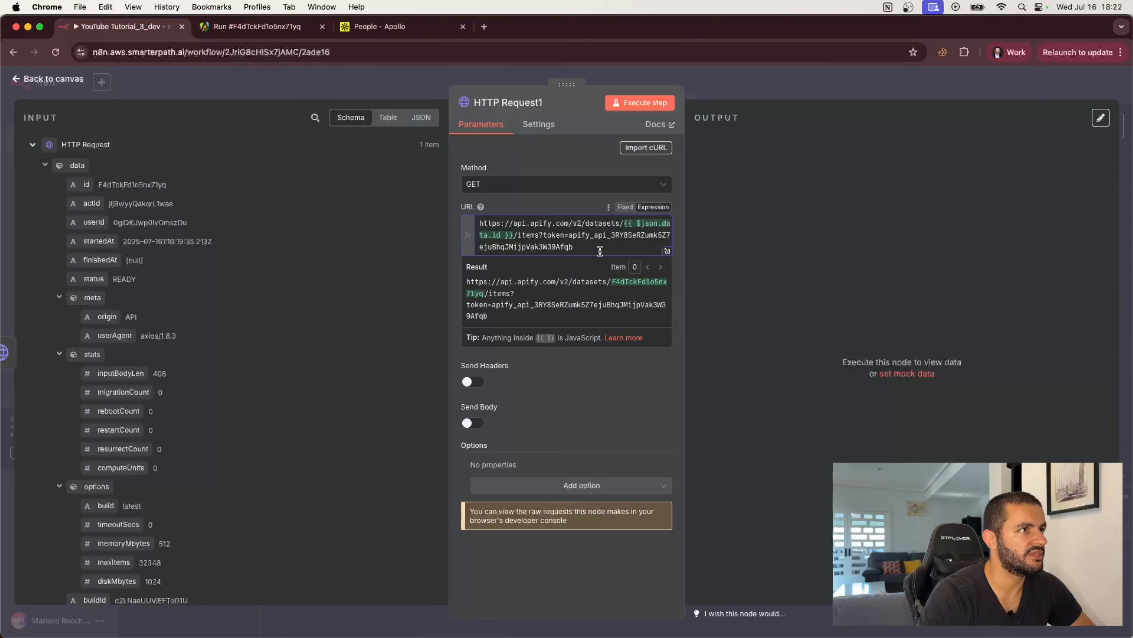
{"action": "left_click", "coordinate": [575, 160]}
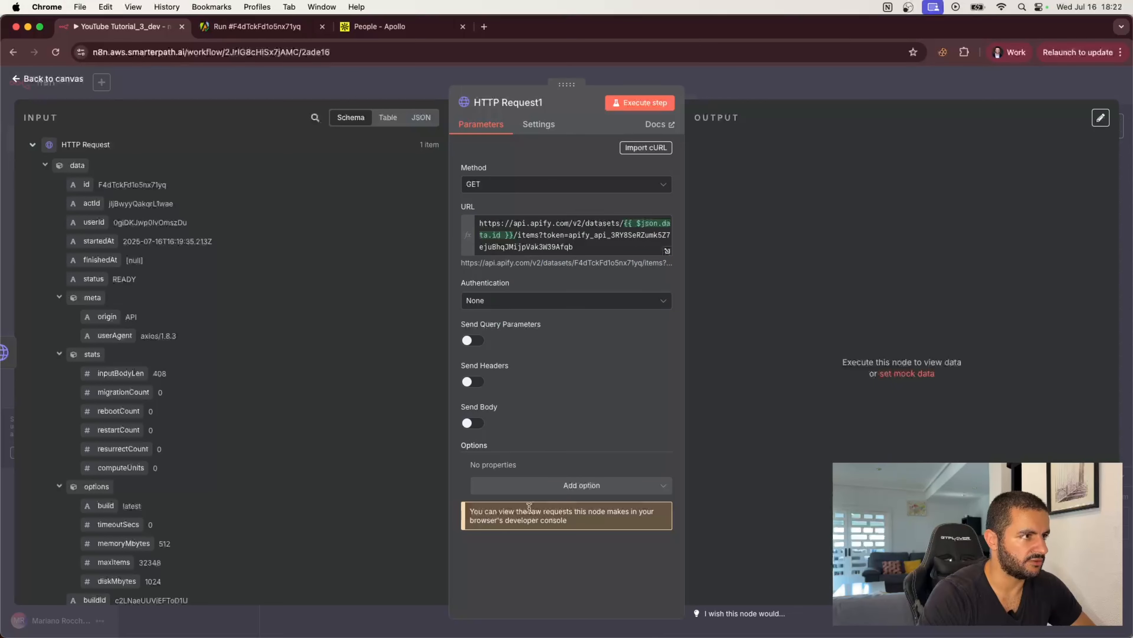
{"action": "left_click", "coordinate": [635, 105]}
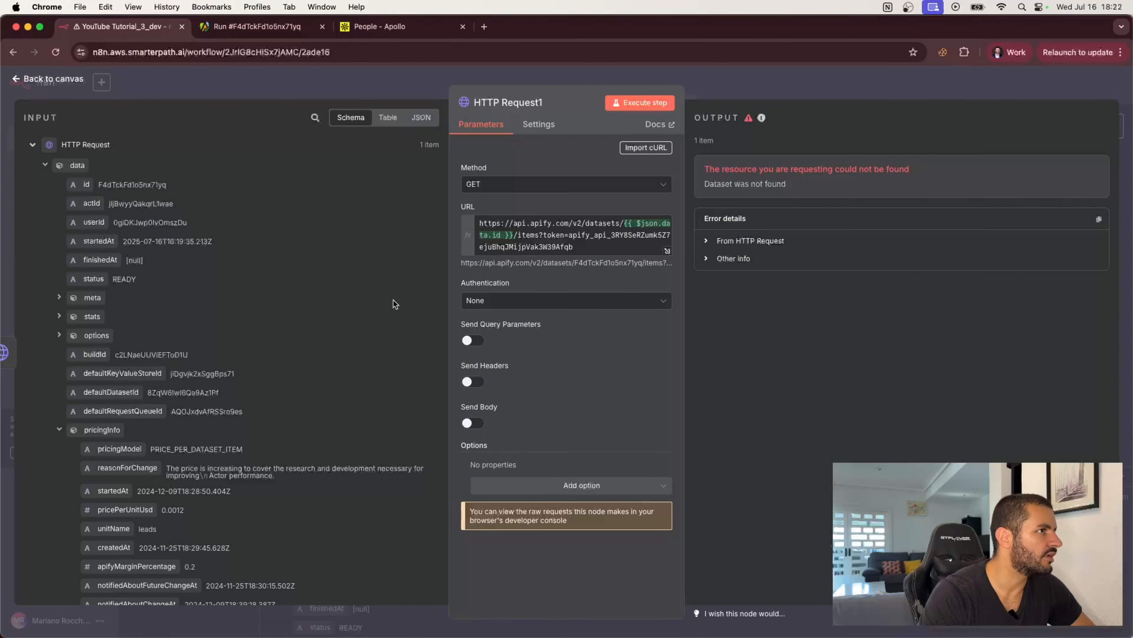
Step: Replace the id expression in the URL with {{ $json.data.defaultDatasetId }} from the first node's data and execute the node
{"action": "left_click", "coordinate": [510, 235]}
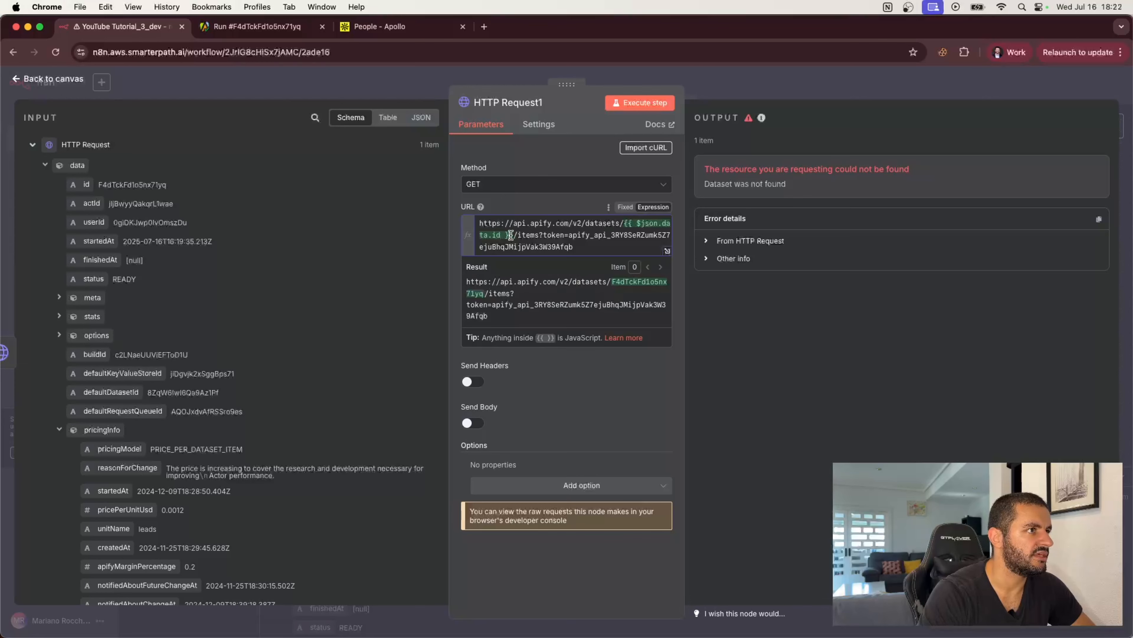
{"action": "left_click_drag", "start_coordinate": [513, 236], "coordinate": [627, 223]}
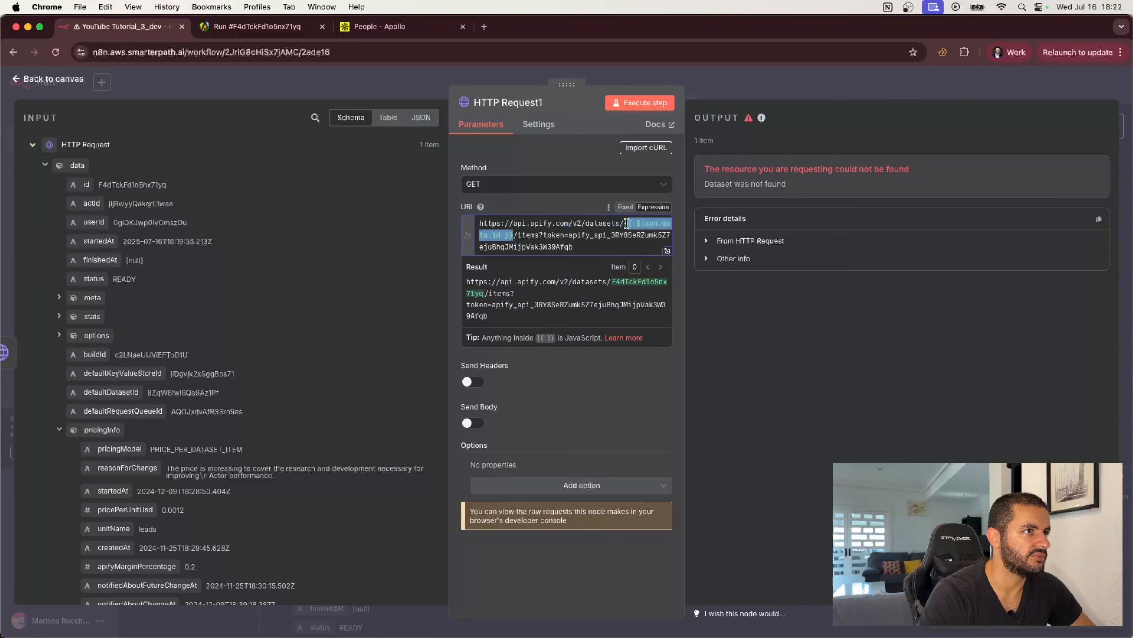
{"action": "key", "text": "BackSpace"}
{"action": "left_click_drag", "start_coordinate": [92, 393], "coordinate": [619, 226]}
{"action": "left_click", "coordinate": [640, 103]}
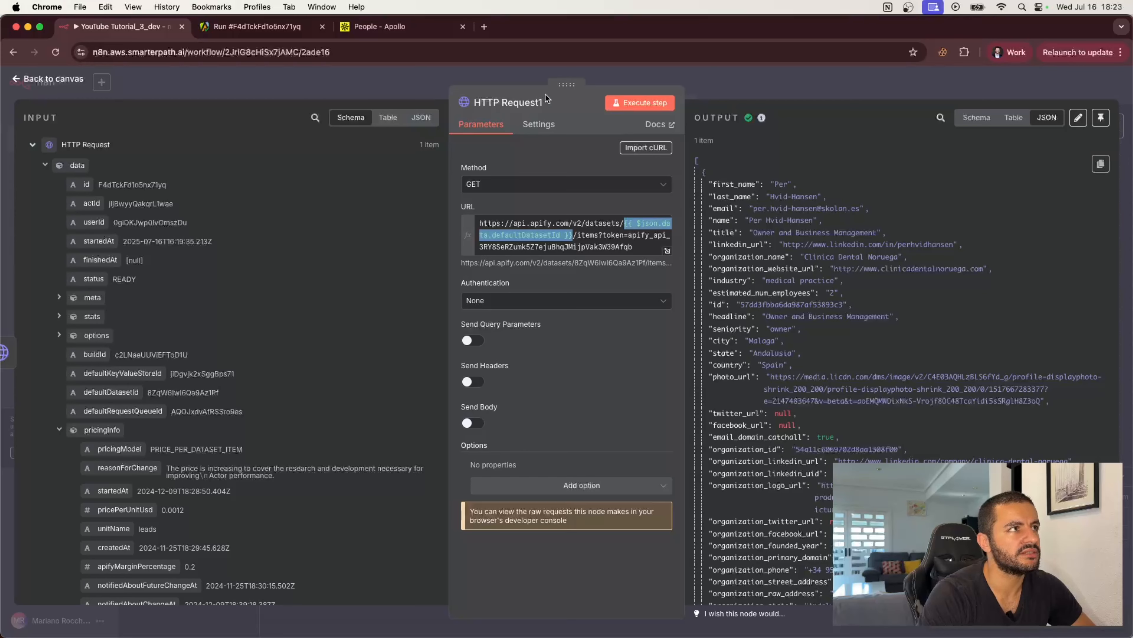
Step: Compare the lead in the JSON output with the Apollo people search, examine its remaining fields and return to the workflow canvas
{"action": "left_click", "coordinate": [403, 34]}
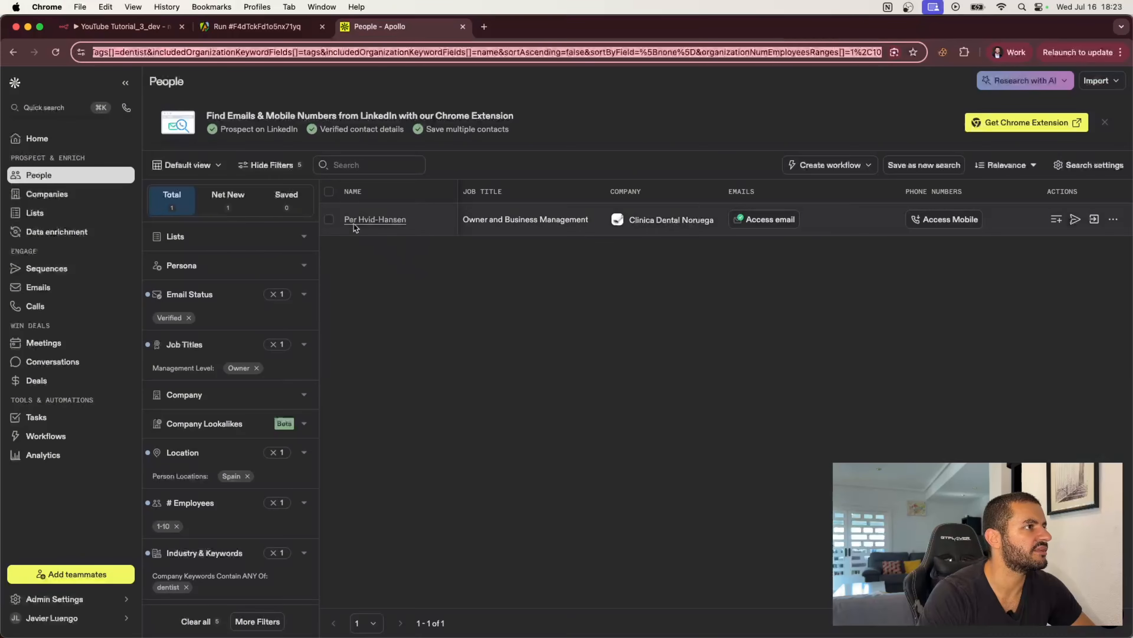
{"action": "left_click", "coordinate": [120, 26]}
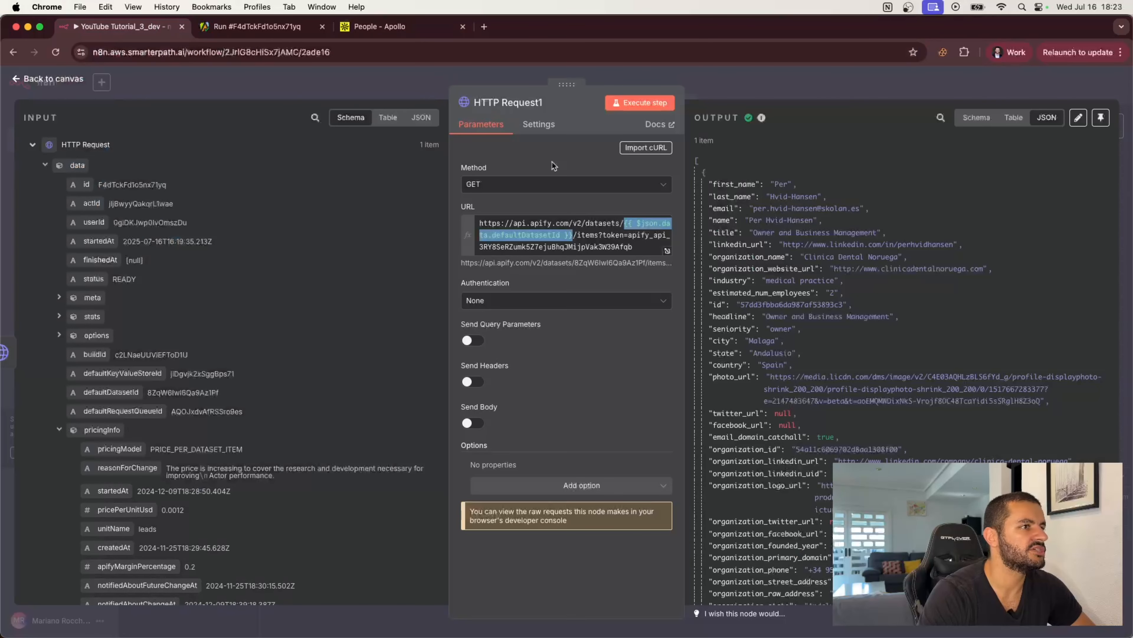
{"action": "scroll", "coordinate": [841, 423], "scroll_direction": "down", "scroll_amount": 10}
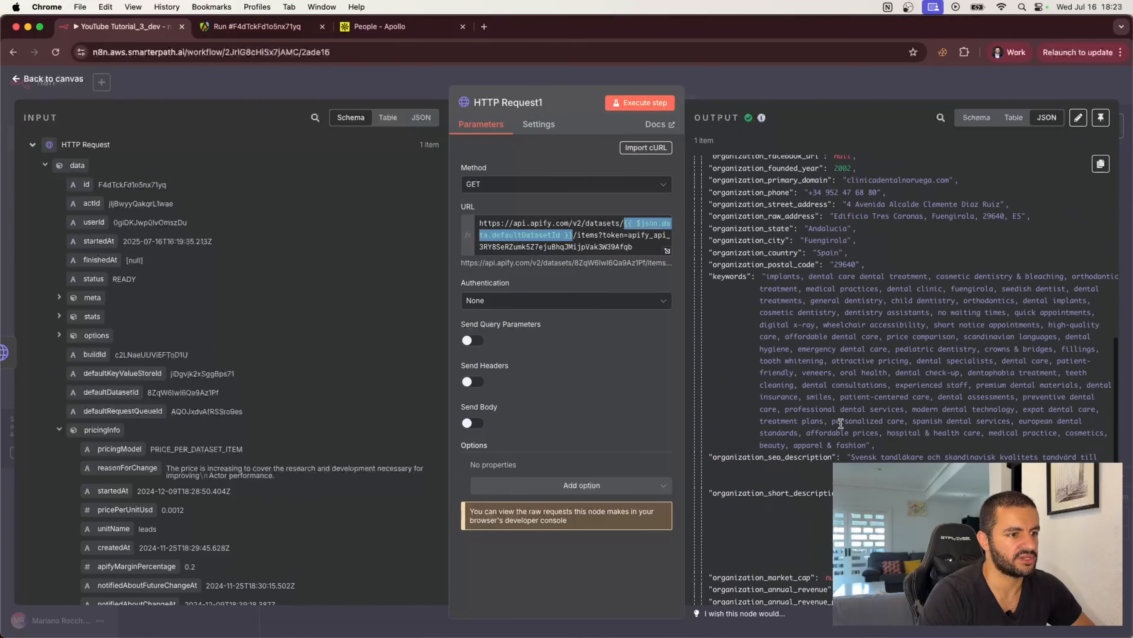
{"action": "scroll", "coordinate": [841, 424], "scroll_direction": "up", "scroll_amount": 10}
{"action": "left_click", "coordinate": [786, 83]}
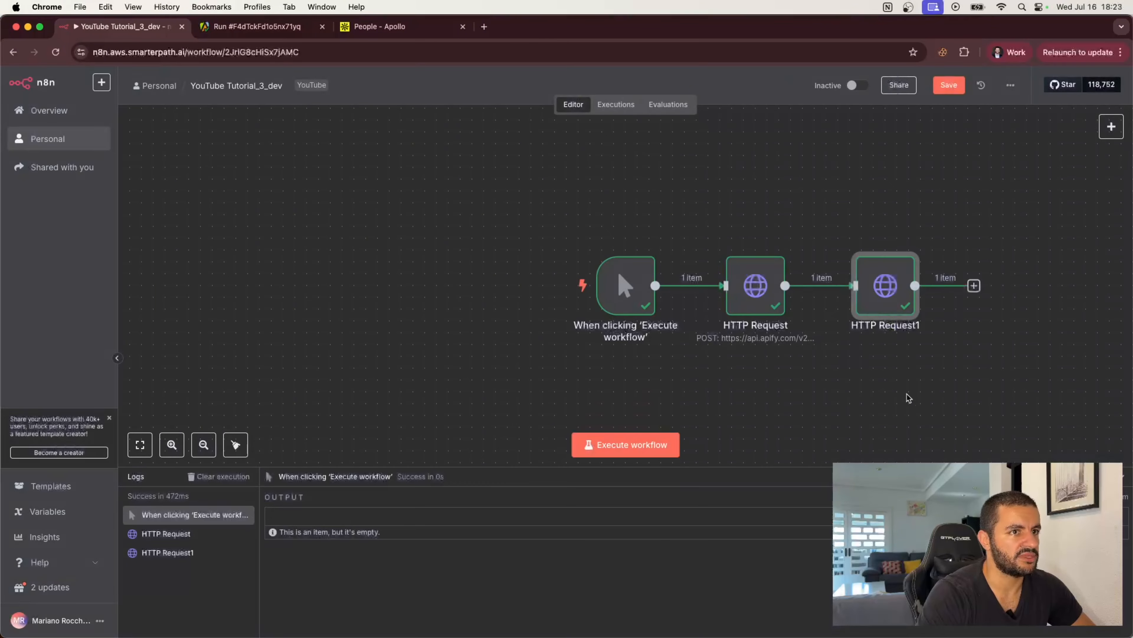
{"action": "scroll", "coordinate": [919, 379], "scroll_direction": "right", "scroll_amount": 5}
{"action": "left_click_drag", "start_coordinate": [919, 380], "coordinate": [748, 329]}
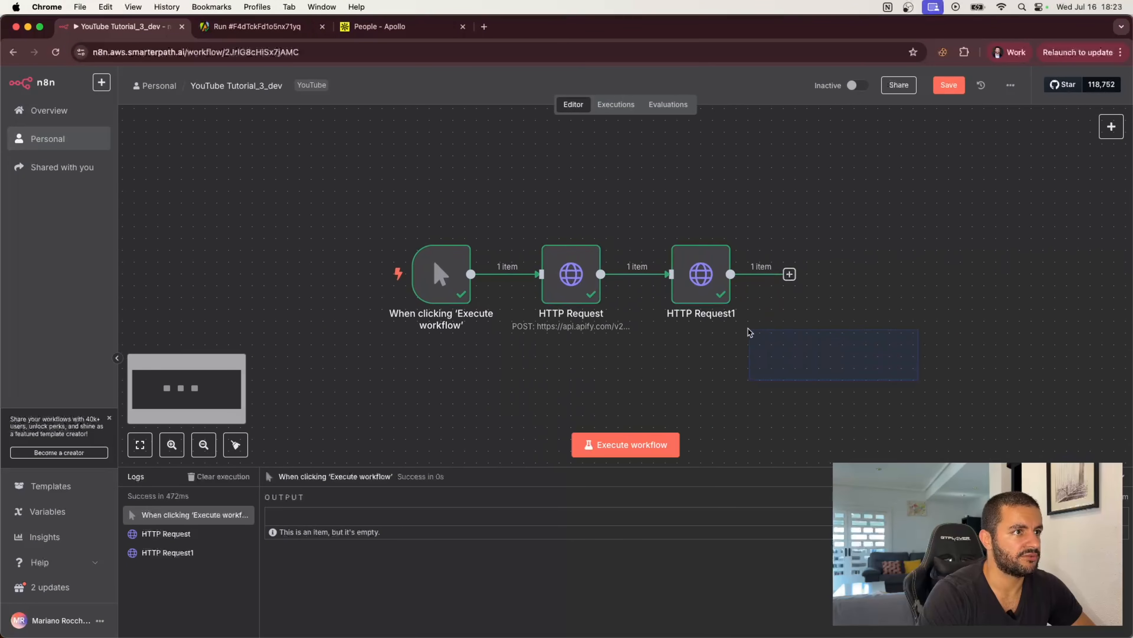
Step: Examine the organization address and other lead fields in the second HTTP Request's output and return to the canvas
{"action": "double_click", "coordinate": [701, 274]}
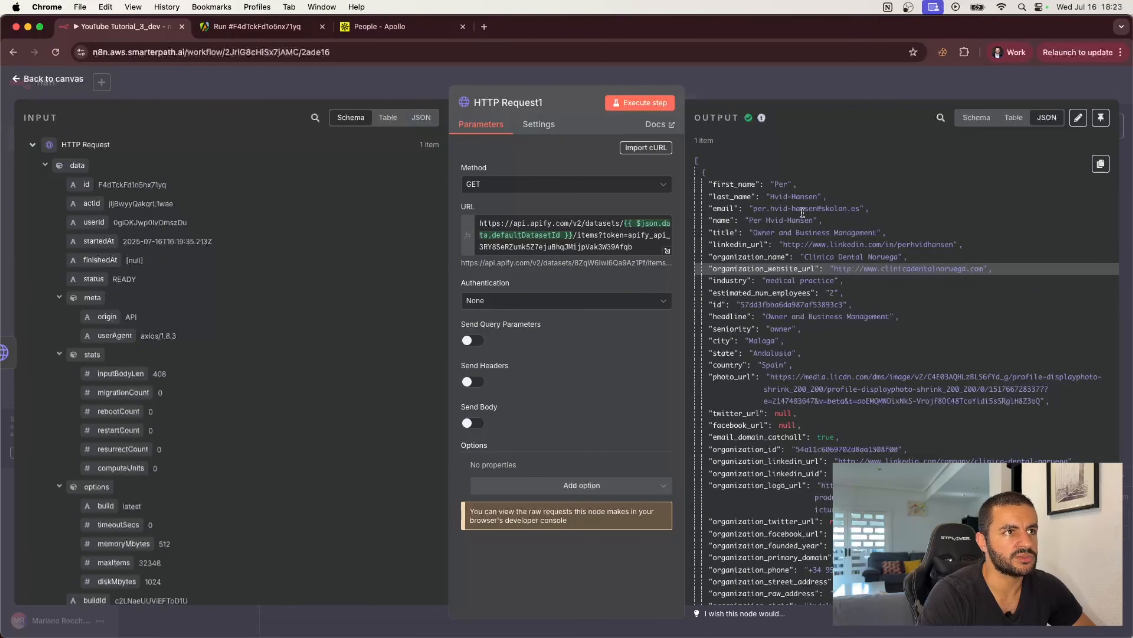
{"action": "scroll", "coordinate": [836, 418], "scroll_direction": "down", "scroll_amount": 4}
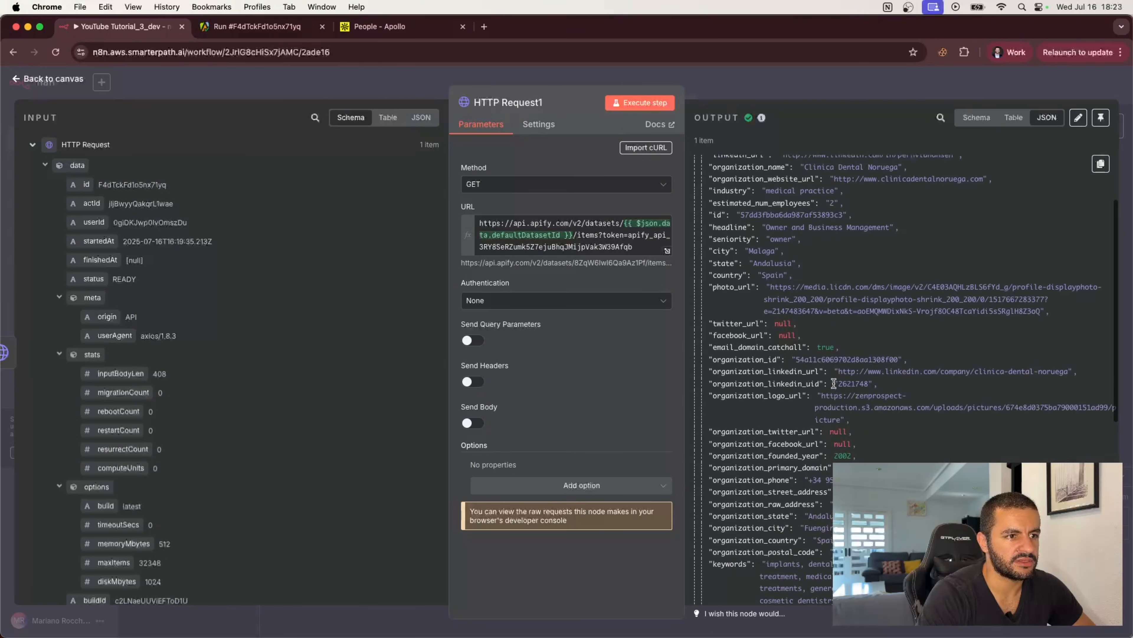
{"action": "left_click_drag", "start_coordinate": [850, 419], "coordinate": [986, 419]}
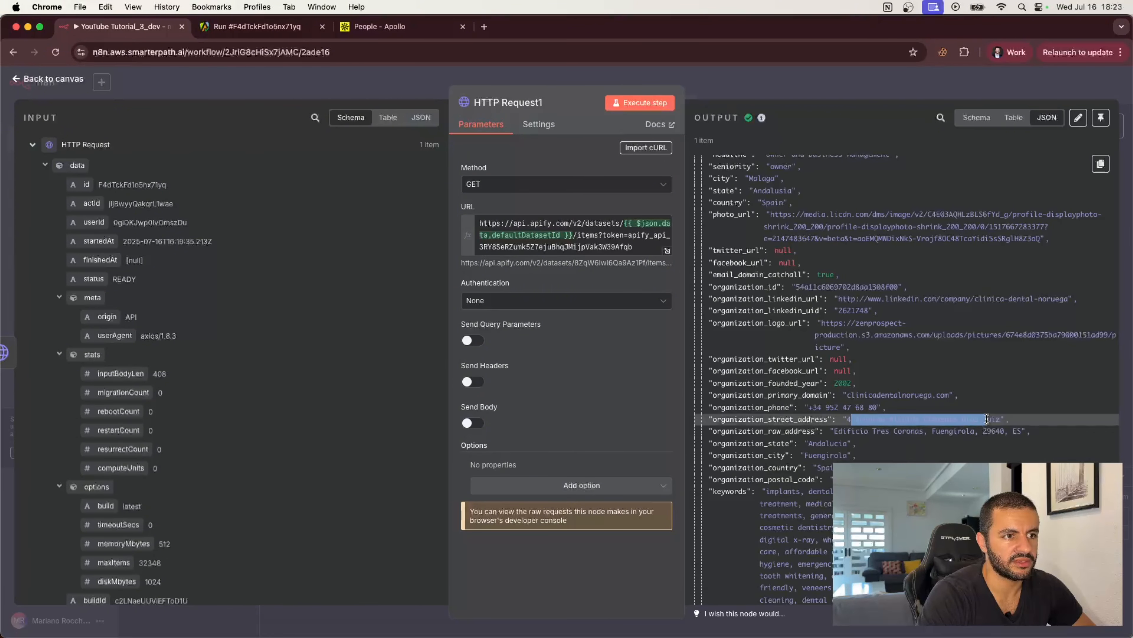
{"action": "left_click_drag", "start_coordinate": [839, 431], "coordinate": [982, 431]}
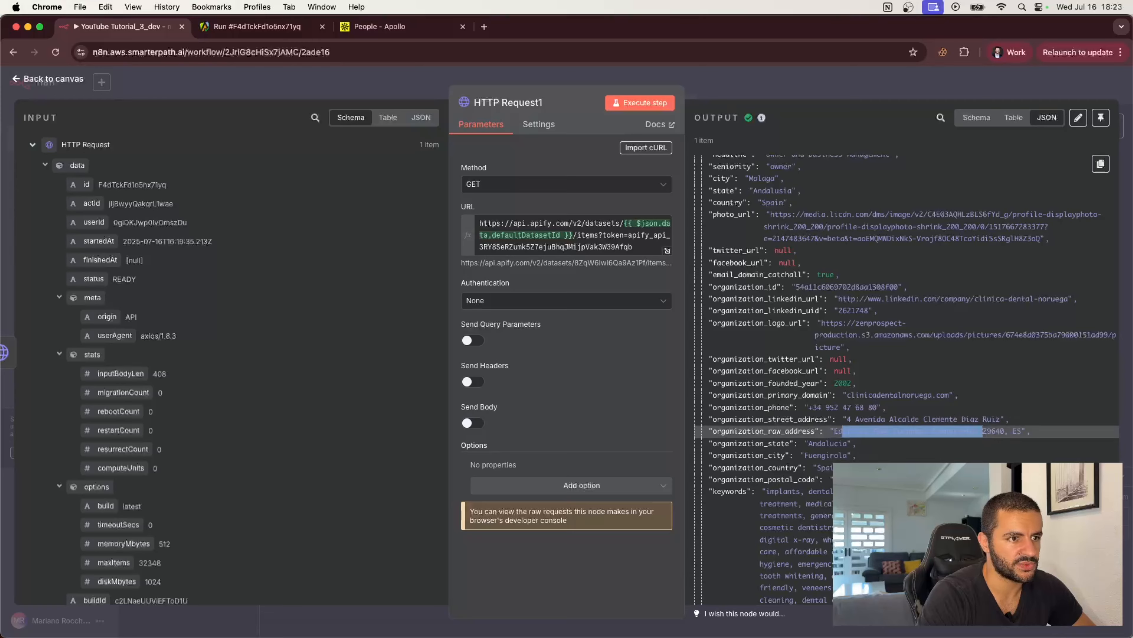
{"action": "scroll", "coordinate": [972, 437], "scroll_direction": "down", "scroll_amount": 5}
{"action": "scroll", "coordinate": [972, 437], "scroll_direction": "up", "scroll_amount": 9}
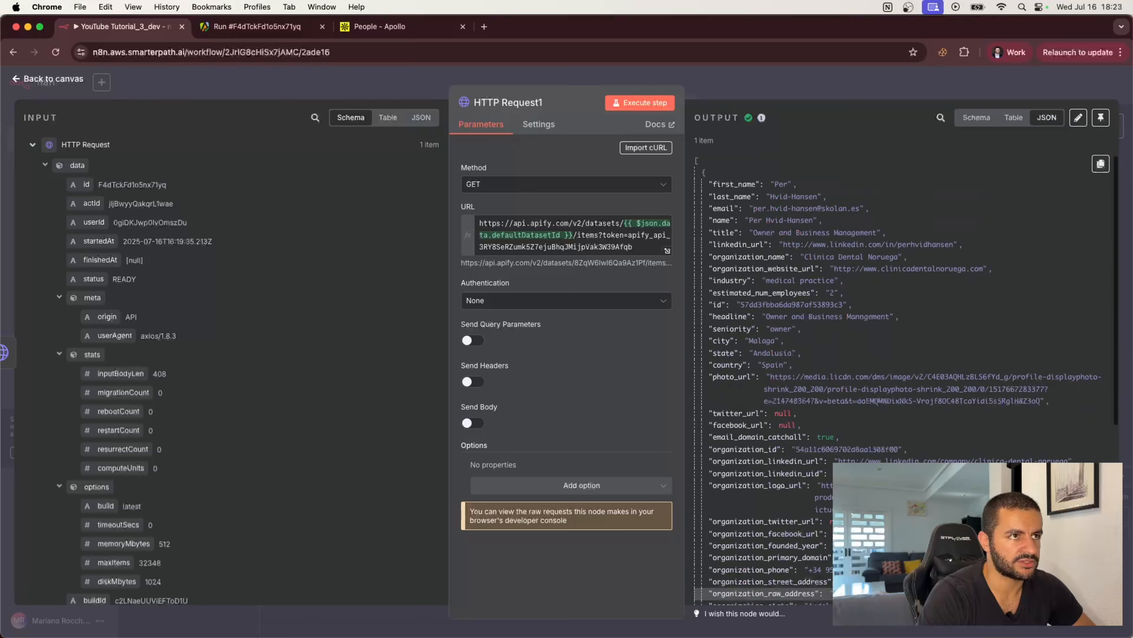
{"action": "left_click", "coordinate": [847, 77]}
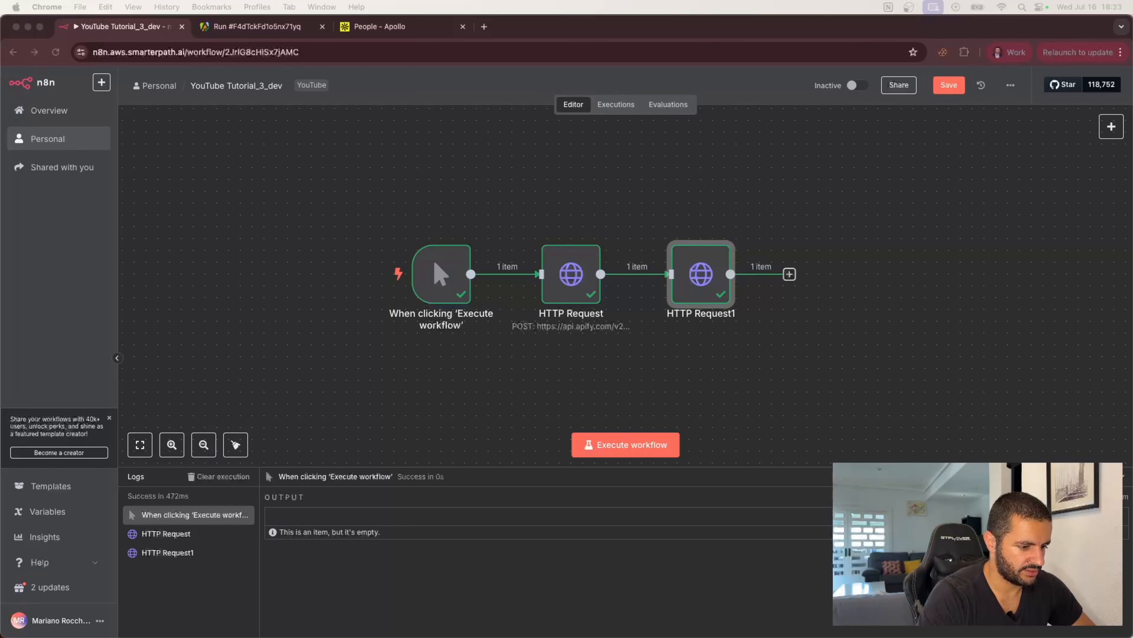
Step: Add a Loop Over Items (Split in Batches) node after the second HTTP Request and delete its Replace Me placeholder
{"action": "left_click", "coordinate": [789, 273]}
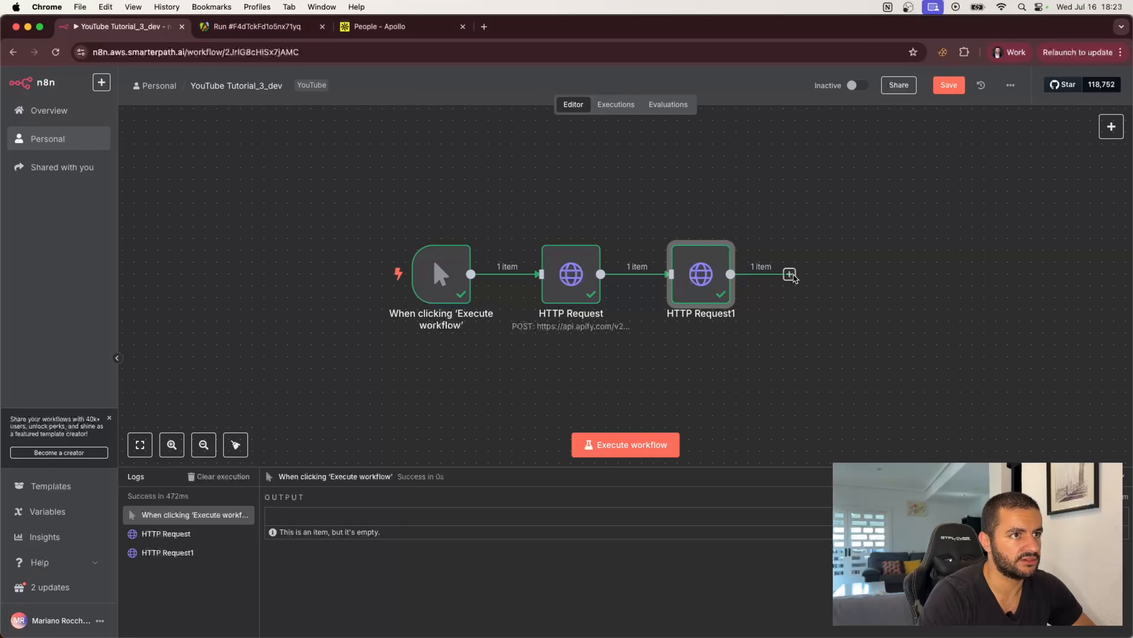
{"action": "left_click", "coordinate": [790, 274]}
{"action": "type", "text": "loop"}
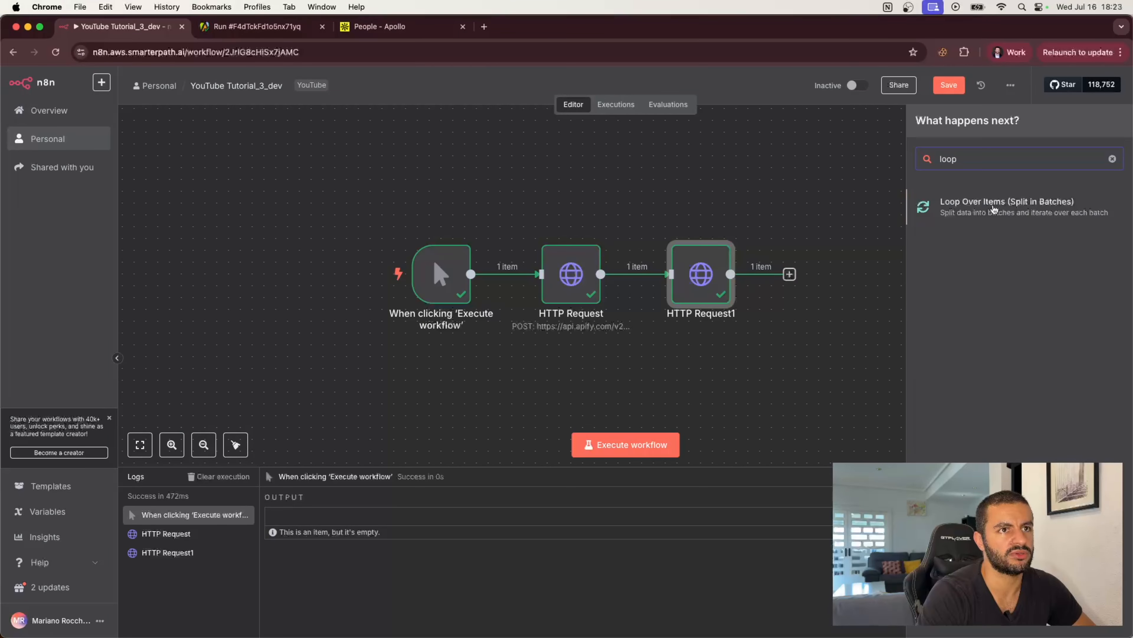
{"action": "left_click", "coordinate": [994, 209]}
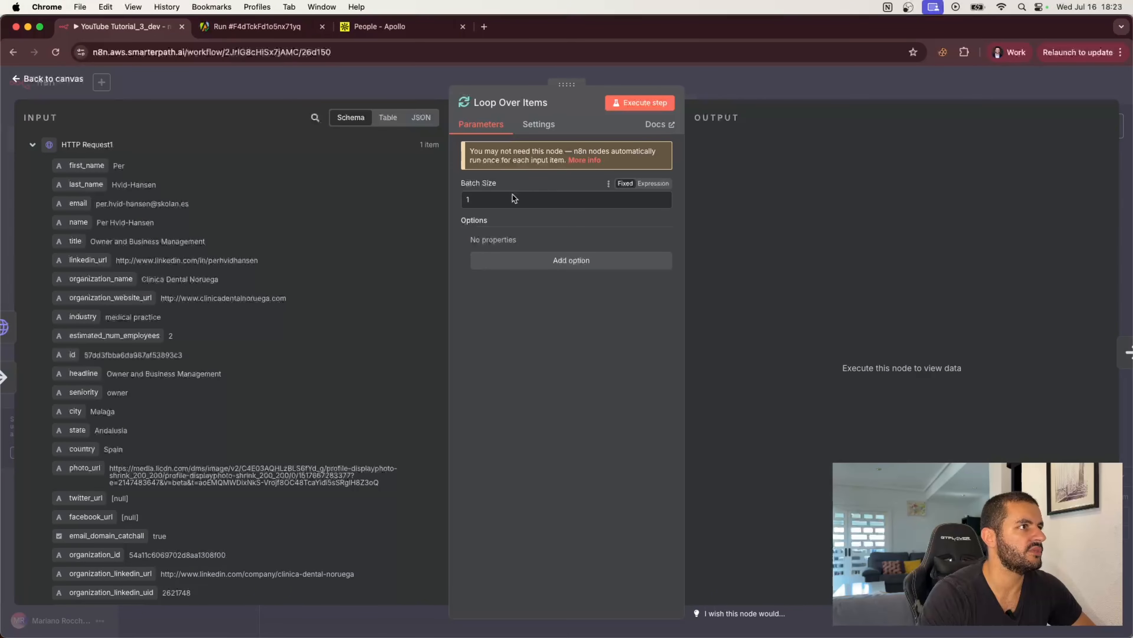
{"action": "left_click", "coordinate": [777, 85]}
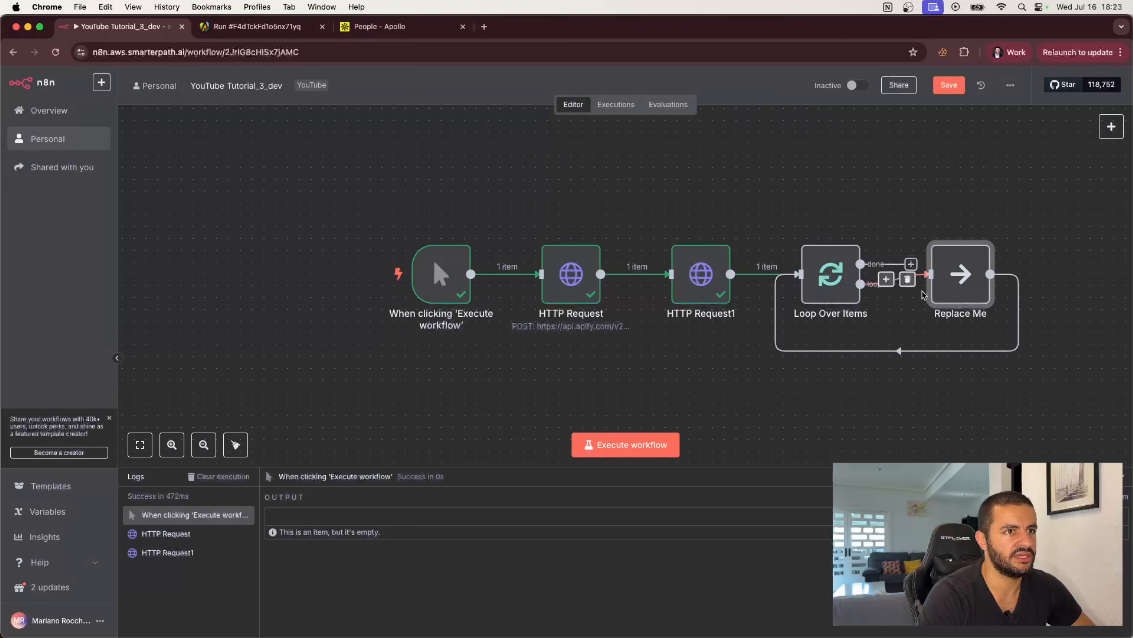
{"action": "left_click", "coordinate": [966, 238]}
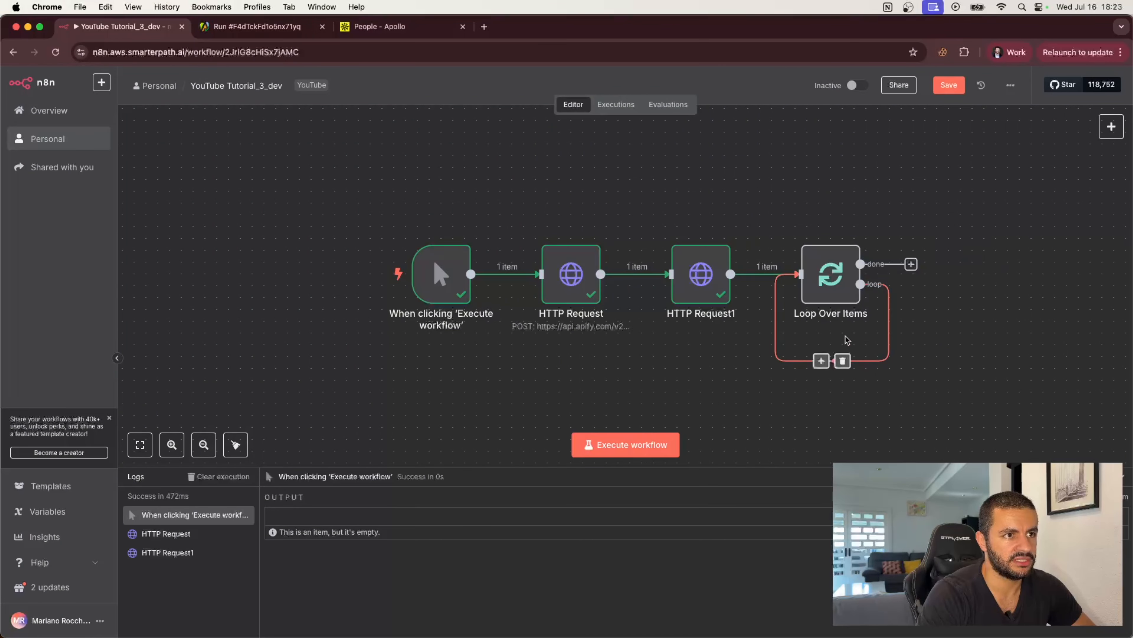
Step: Insert a new HTTP Request node into the loop branch of Loop Over Items
{"action": "left_click", "coordinate": [822, 362]}
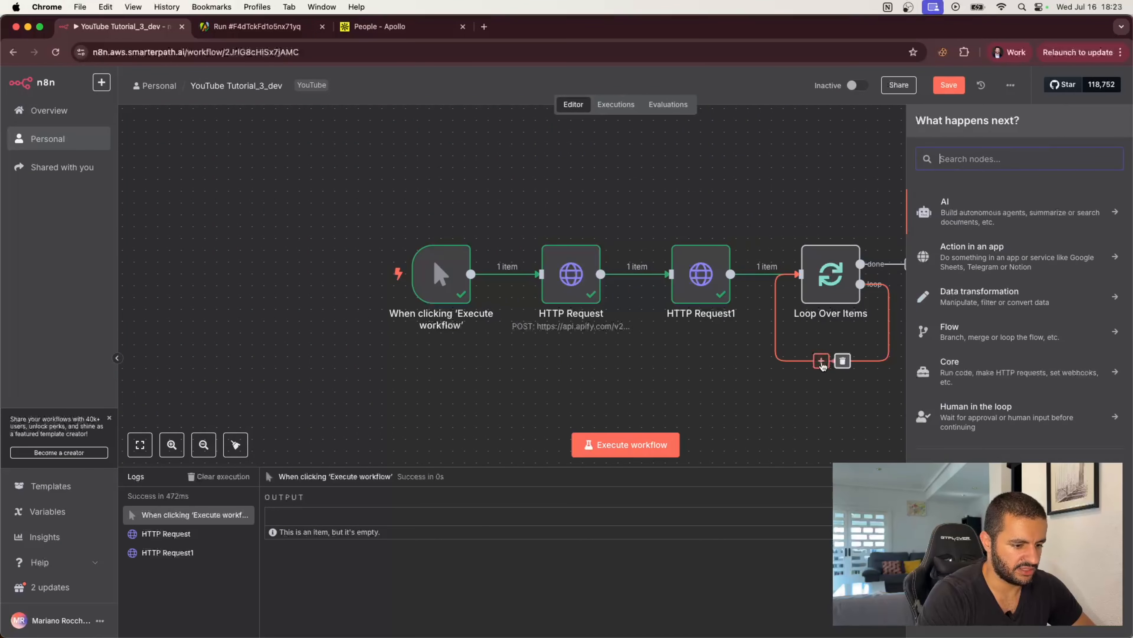
{"action": "type", "text": "h"}
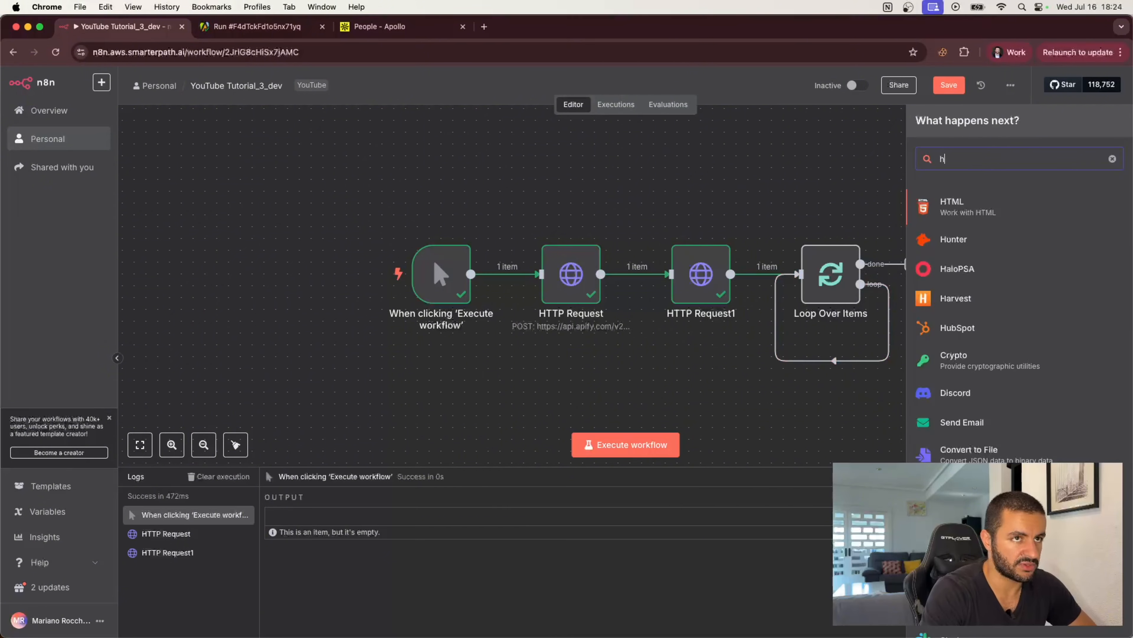
{"action": "type", "text": "ttp"}
{"action": "left_click", "coordinate": [984, 207]}
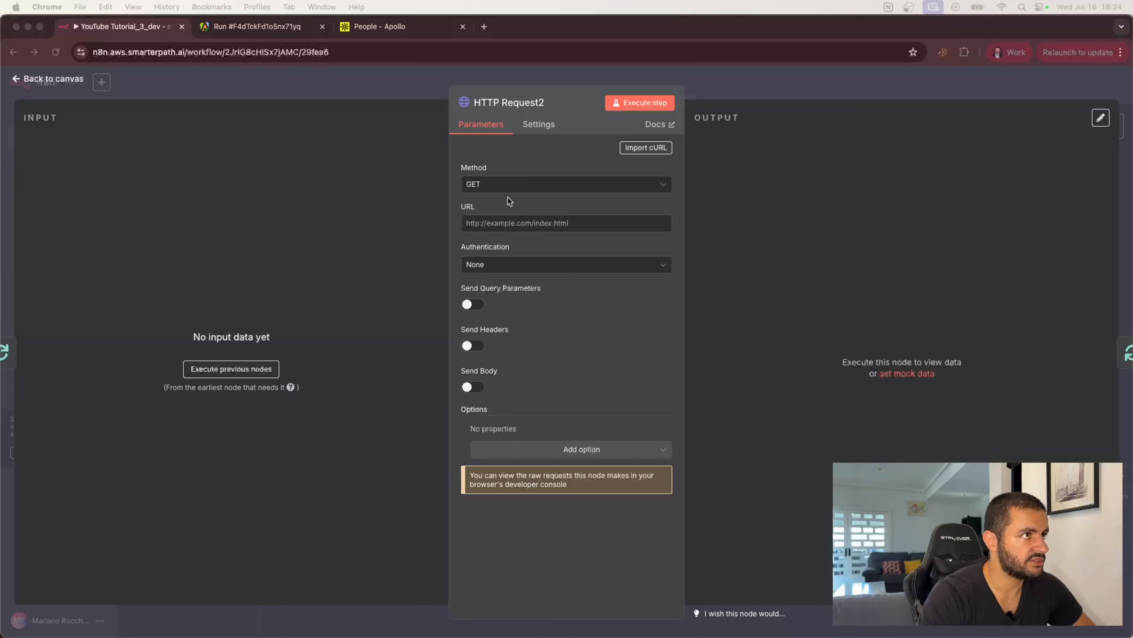
Step: Try to run the previous nodes and the whole workflow to get input data for the new HTTP Request, and check its settings
{"action": "left_click", "coordinate": [222, 371]}
{"action": "left_click", "coordinate": [230, 372]}
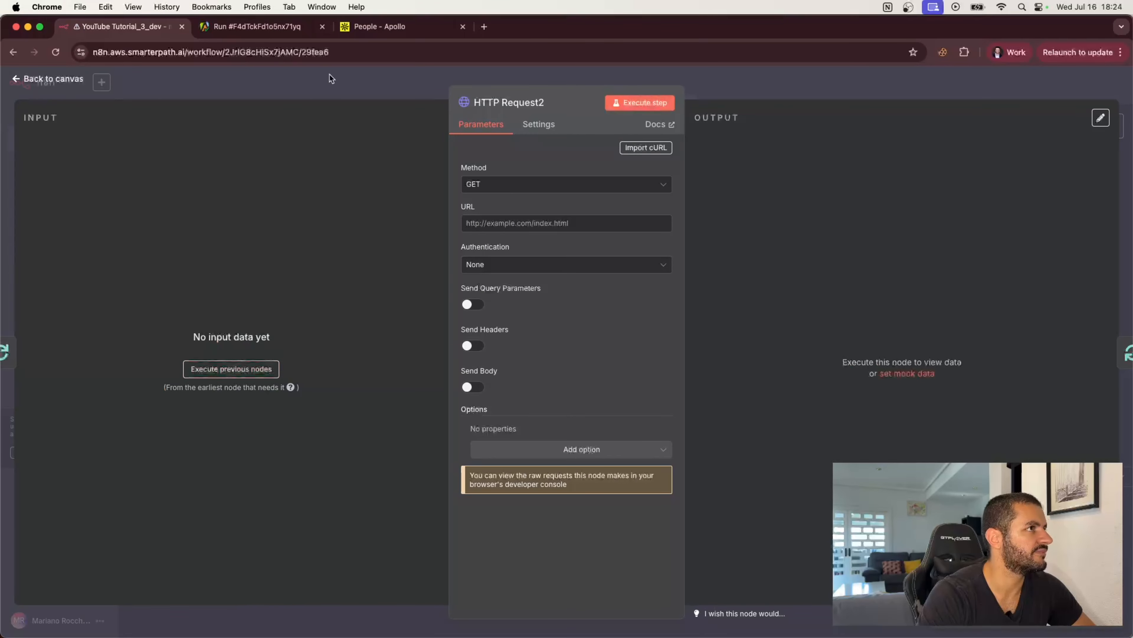
{"action": "key", "text": "Escape"}
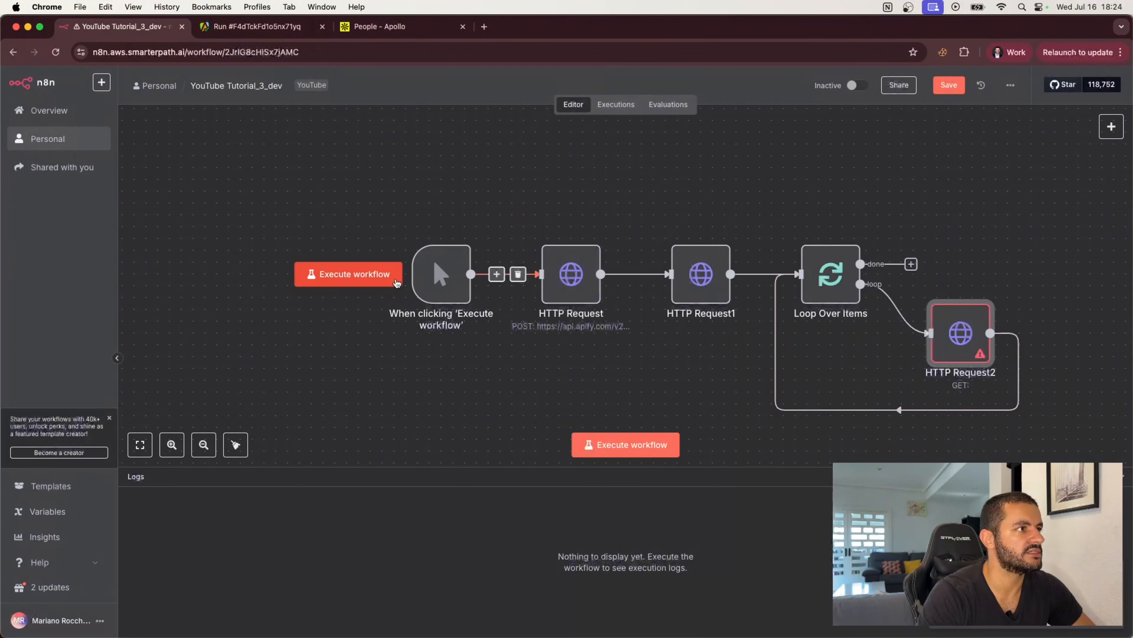
{"action": "left_click", "coordinate": [379, 274]}
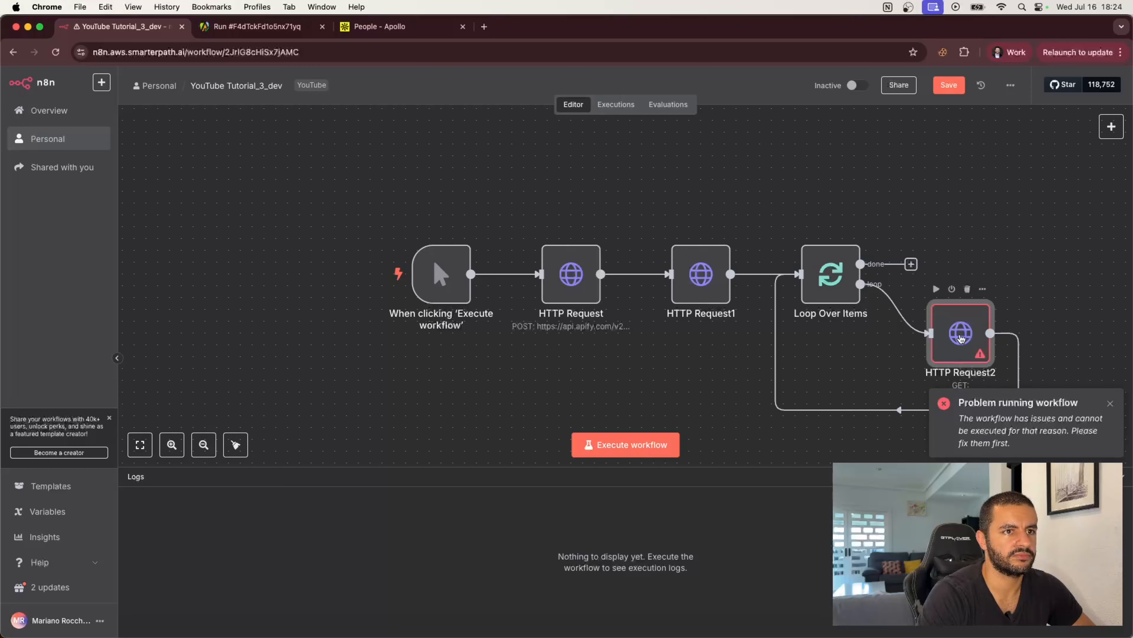
{"action": "double_click", "coordinate": [960, 339]}
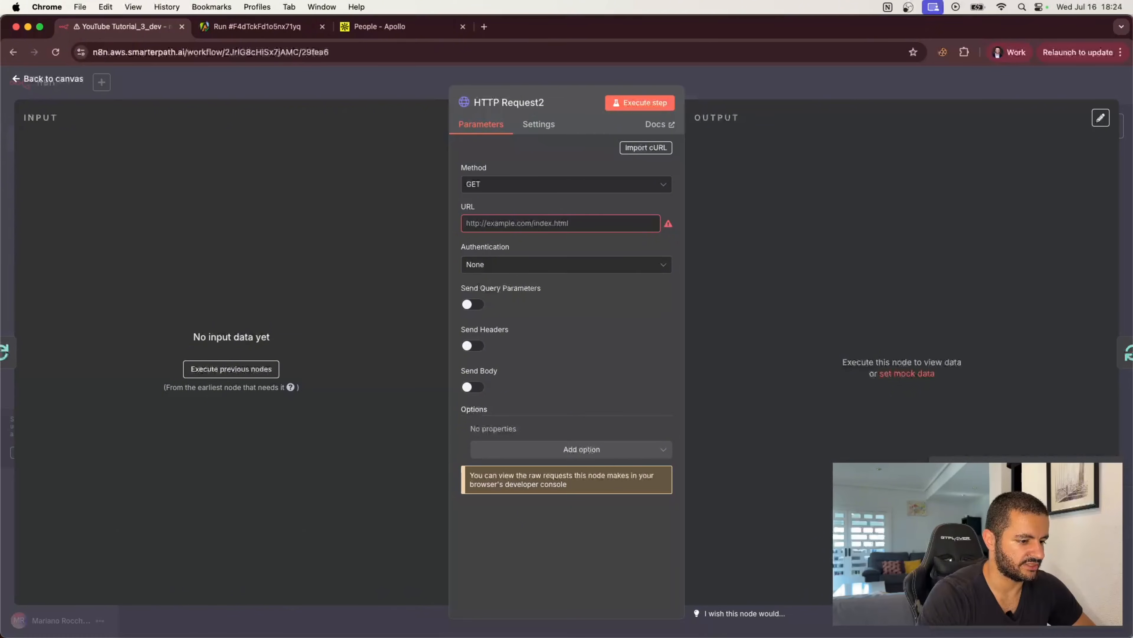
{"action": "left_click", "coordinate": [755, 92]}
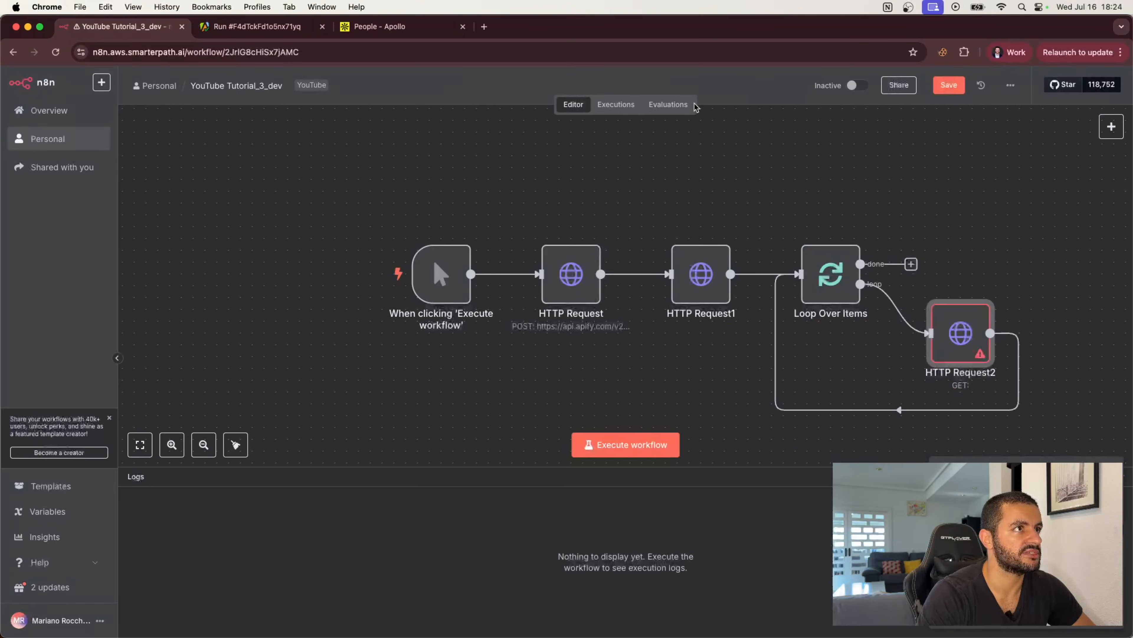
Step: Examine organization_website_url in the second HTTP Request's schema output from the Jul 16, 18:23:02 execution and return to the editor
{"action": "left_click", "coordinate": [617, 104]}
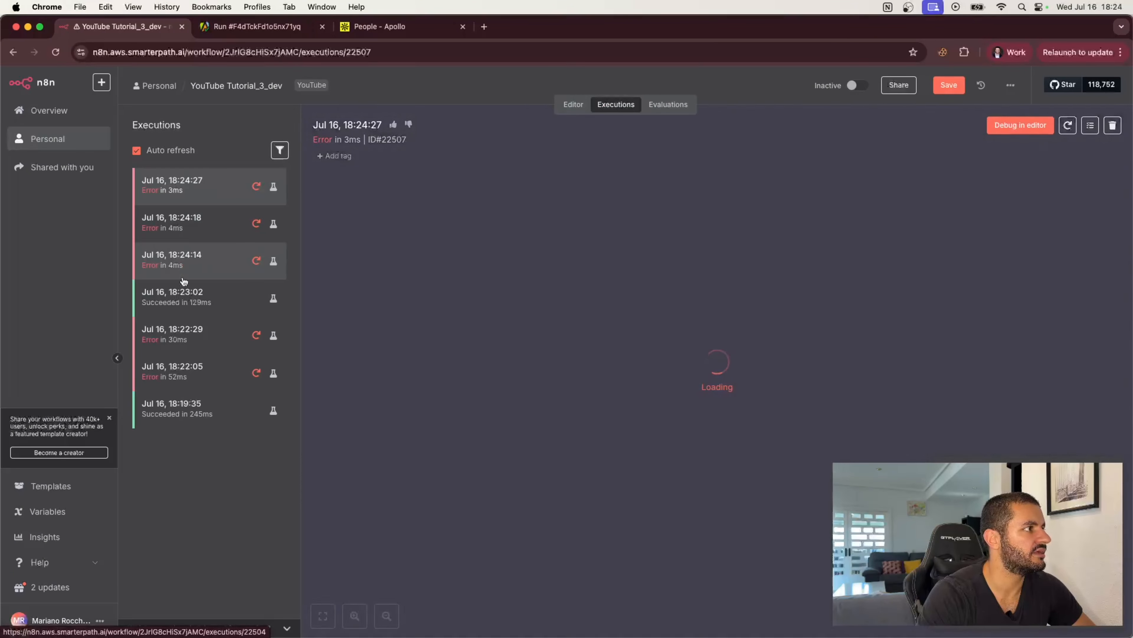
{"action": "left_click", "coordinate": [182, 304]}
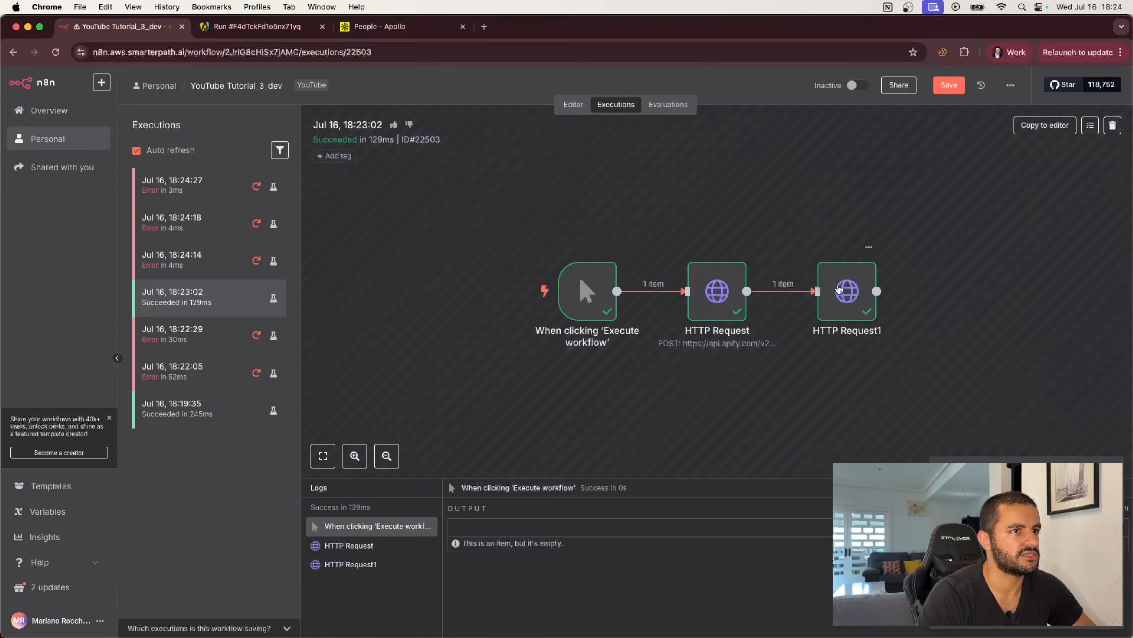
{"action": "double_click", "coordinate": [847, 291]}
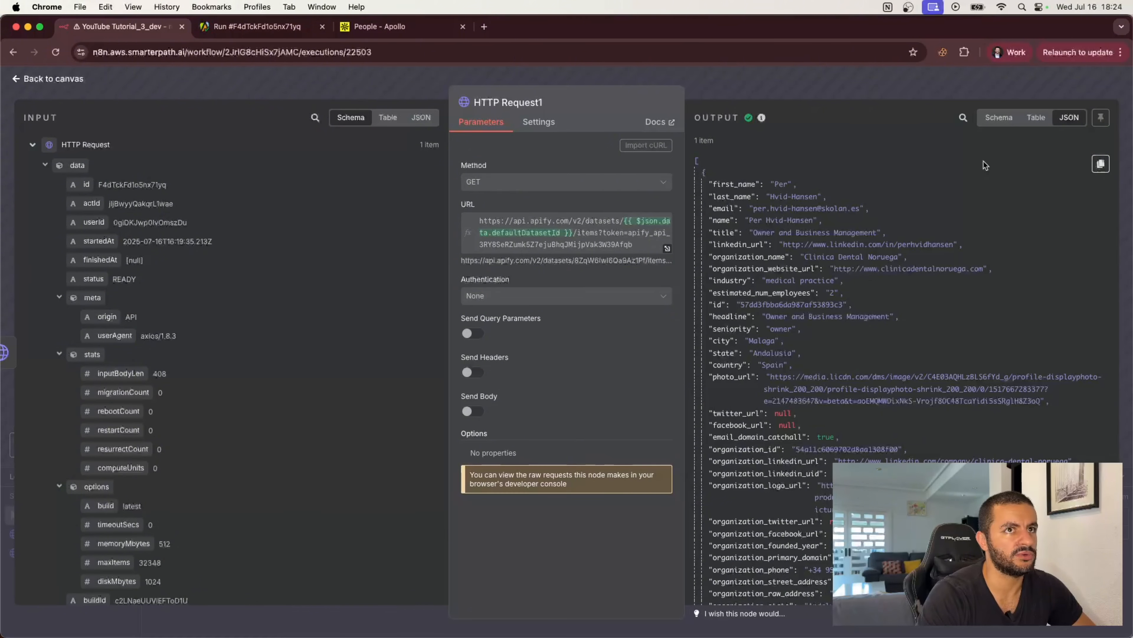
{"action": "left_click", "coordinate": [999, 118]}
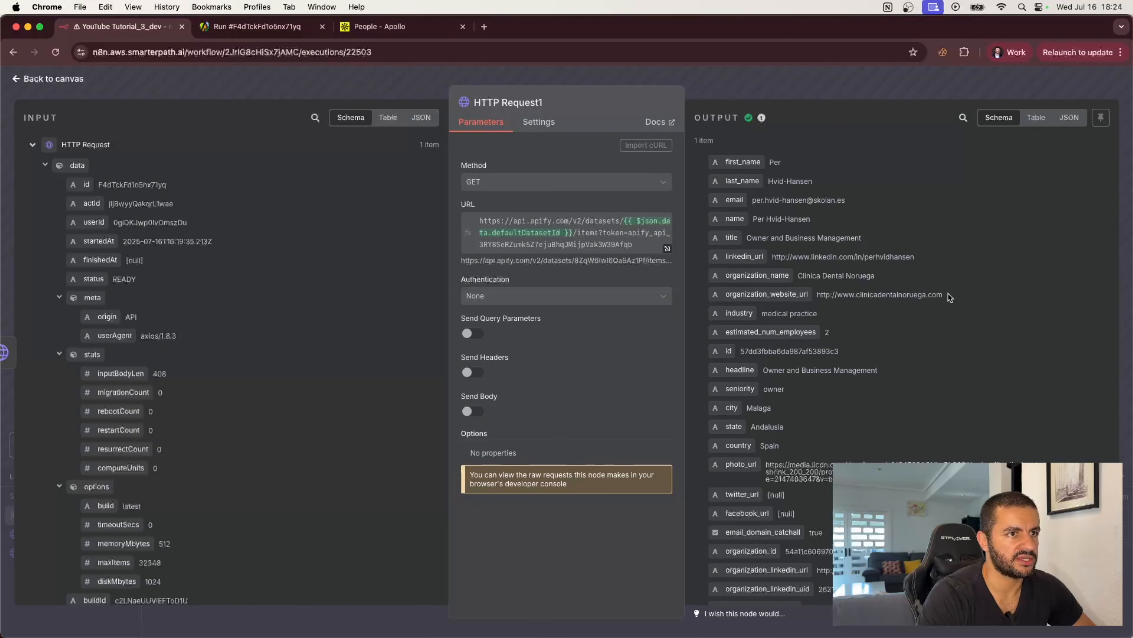
{"action": "left_click_drag", "start_coordinate": [946, 295], "coordinate": [781, 297]}
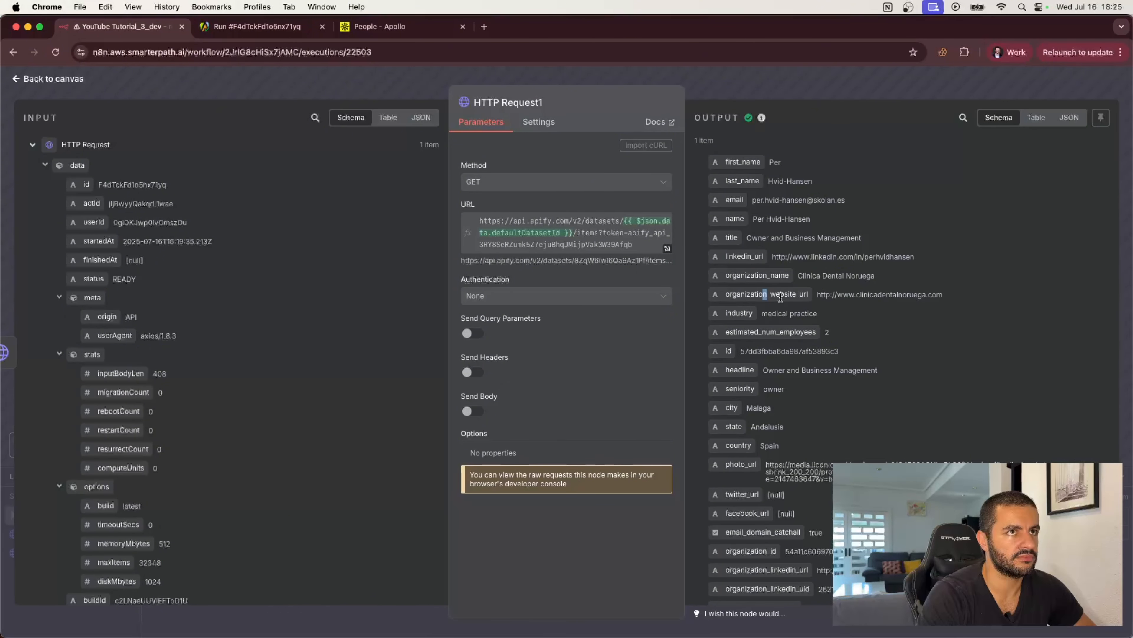
{"action": "left_click", "coordinate": [1069, 69]}
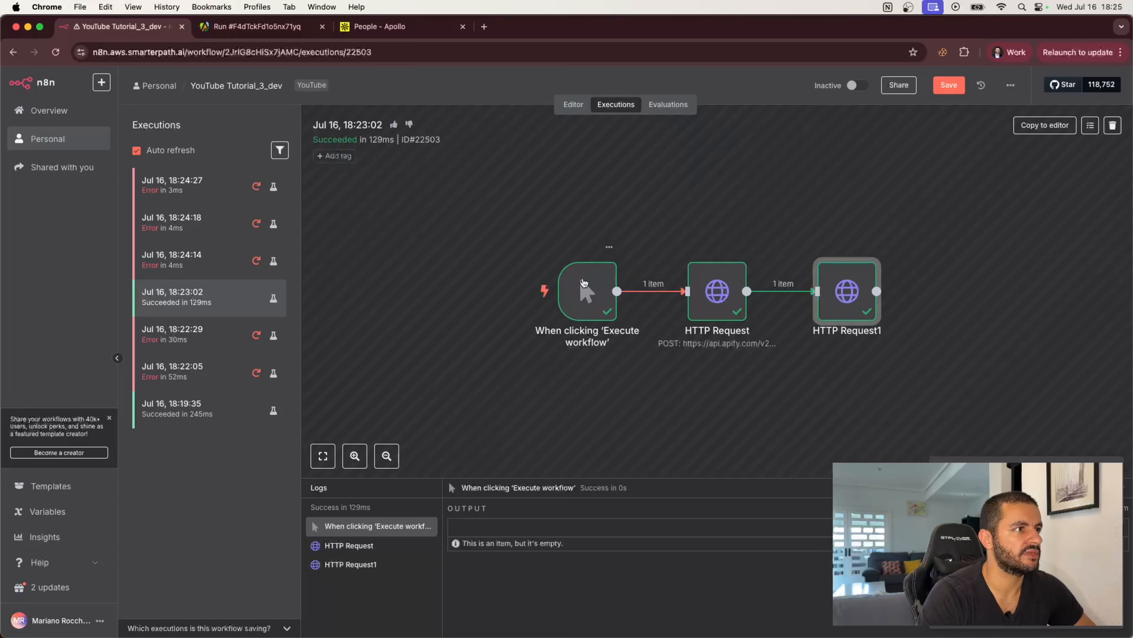
{"action": "left_click", "coordinate": [708, 266]}
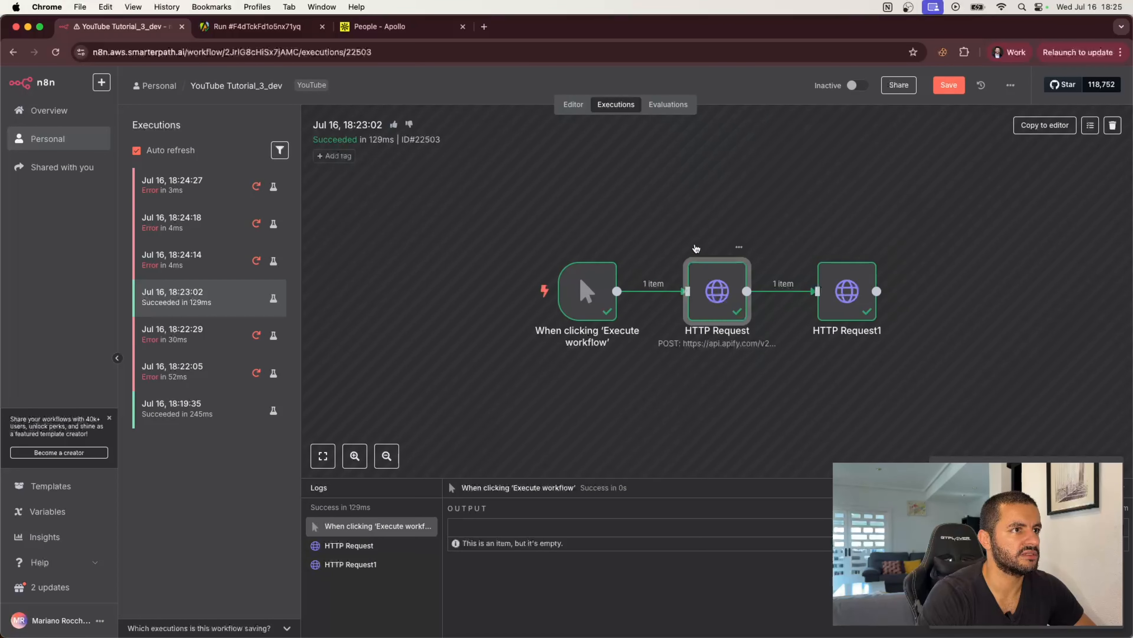
{"action": "left_click", "coordinate": [832, 276]}
{"action": "left_click", "coordinate": [574, 104]}
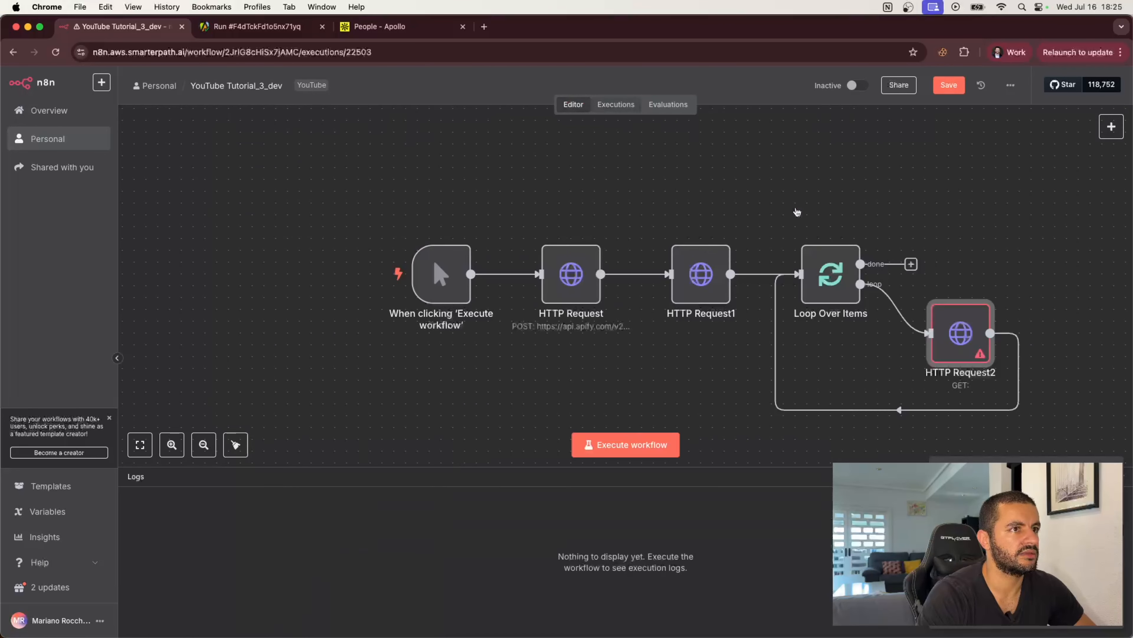
Step: Execute the workflow up to the second HTTP Request and pin the first HTTP Request's output data
{"action": "left_click", "coordinate": [676, 229]}
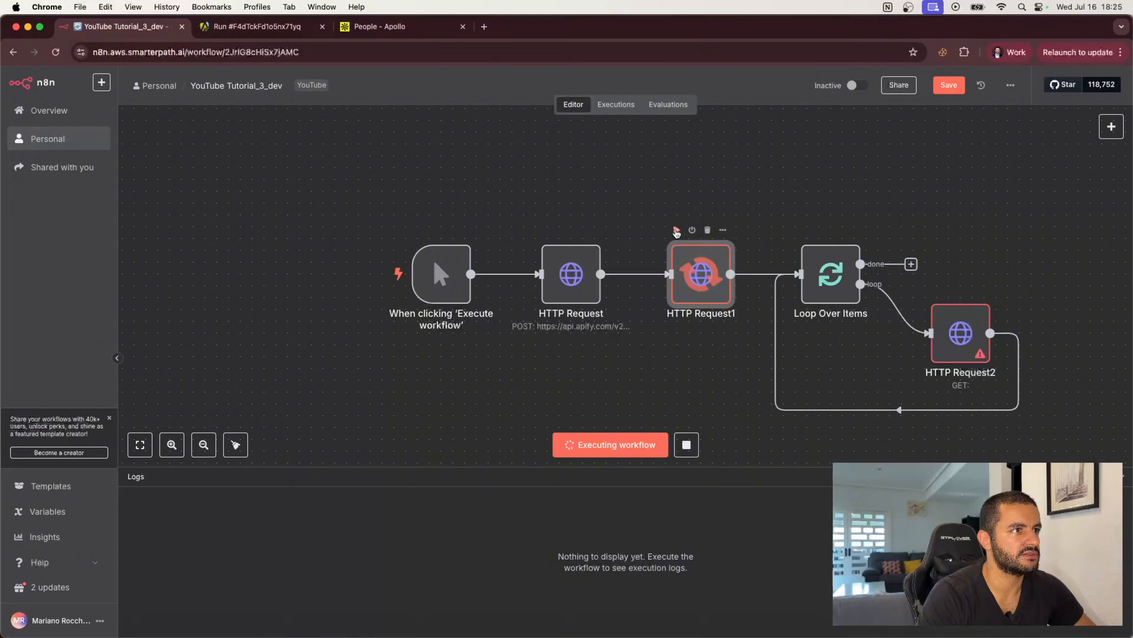
{"action": "double_click", "coordinate": [591, 277]}
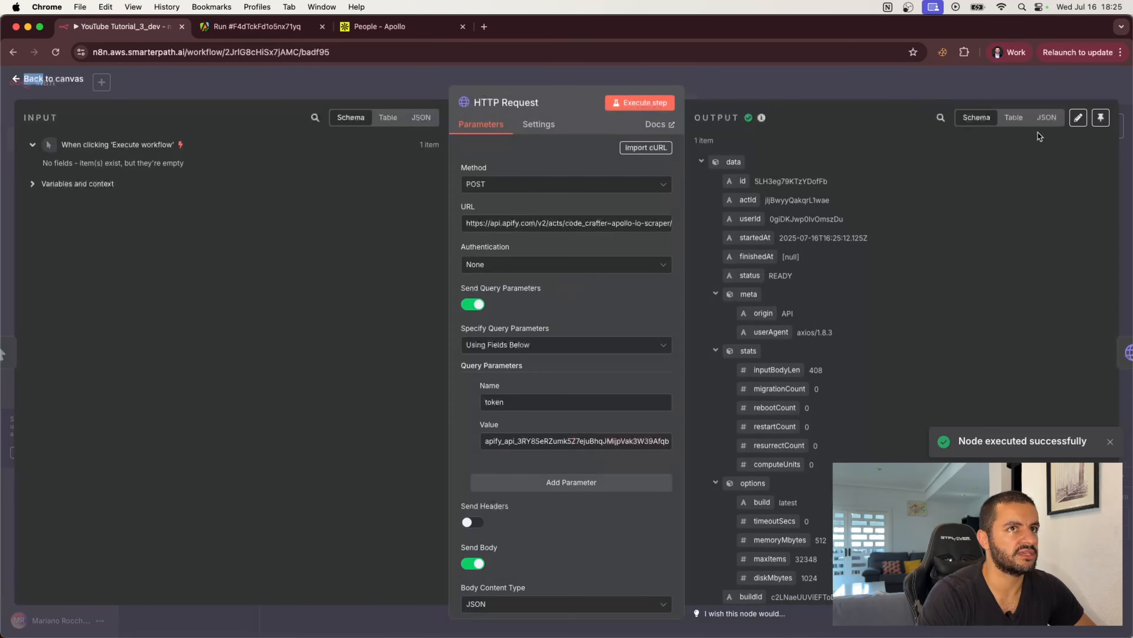
{"action": "left_click", "coordinate": [1101, 117]}
{"action": "left_click", "coordinate": [939, 95]}
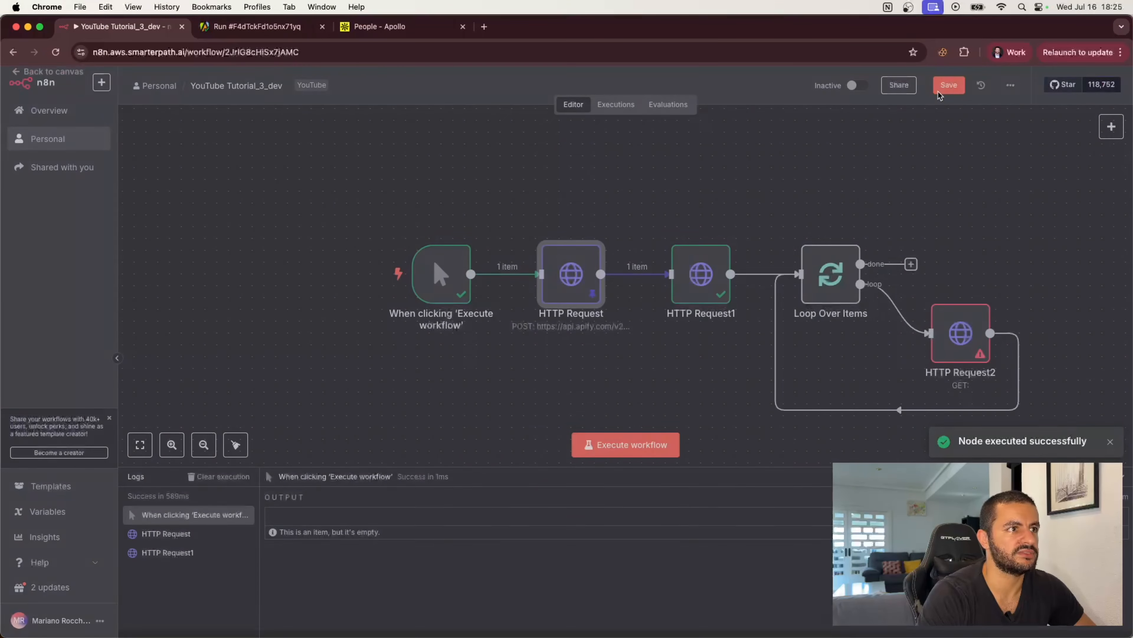
Step: Check the second HTTP Request's output and execute that node again using the pinned data
{"action": "double_click", "coordinate": [701, 274]}
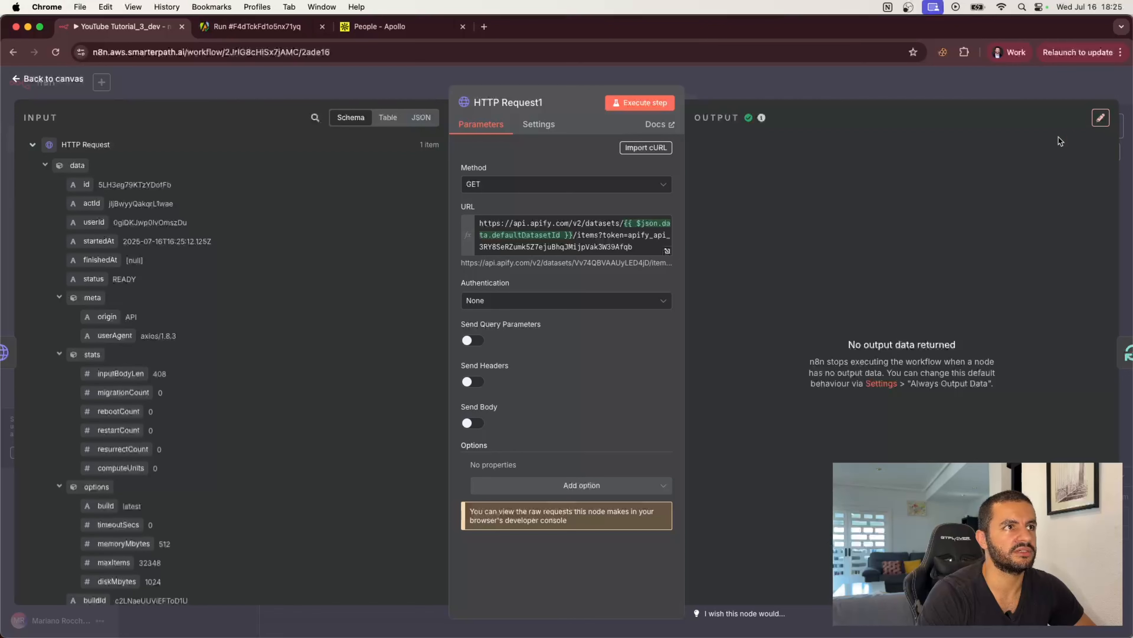
{"action": "left_click", "coordinate": [965, 85]}
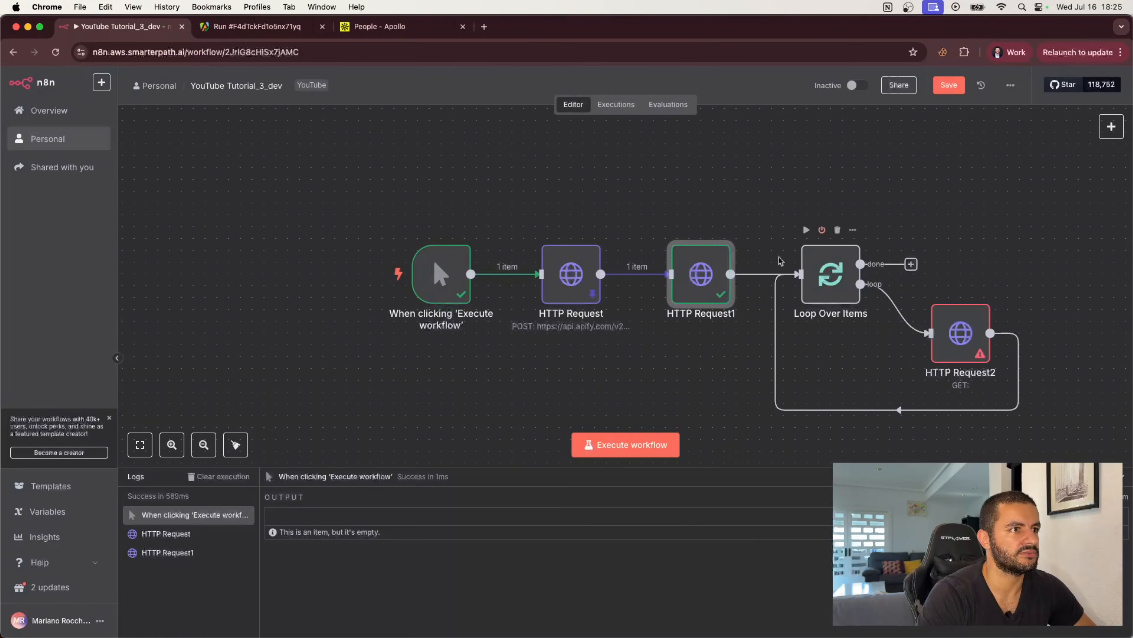
{"action": "mouse_move", "coordinate": [688, 255]}
{"action": "left_click", "coordinate": [676, 229]}
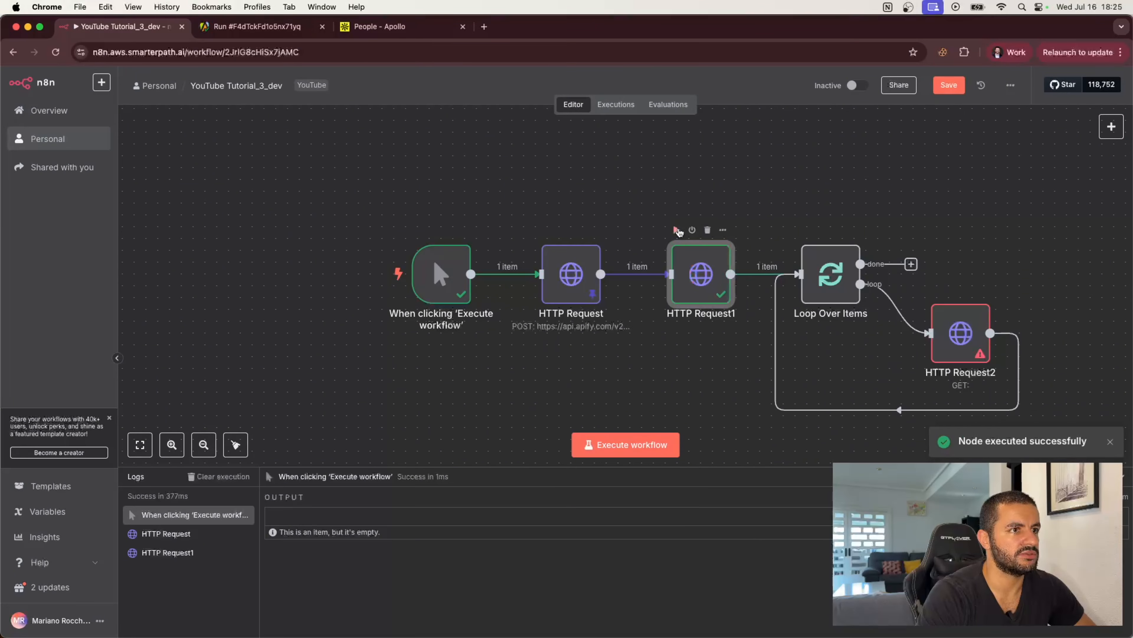
Step: Try to execute the Loop Over Items node and select the HTTP Request node inside the loop
{"action": "left_click", "coordinate": [807, 230]}
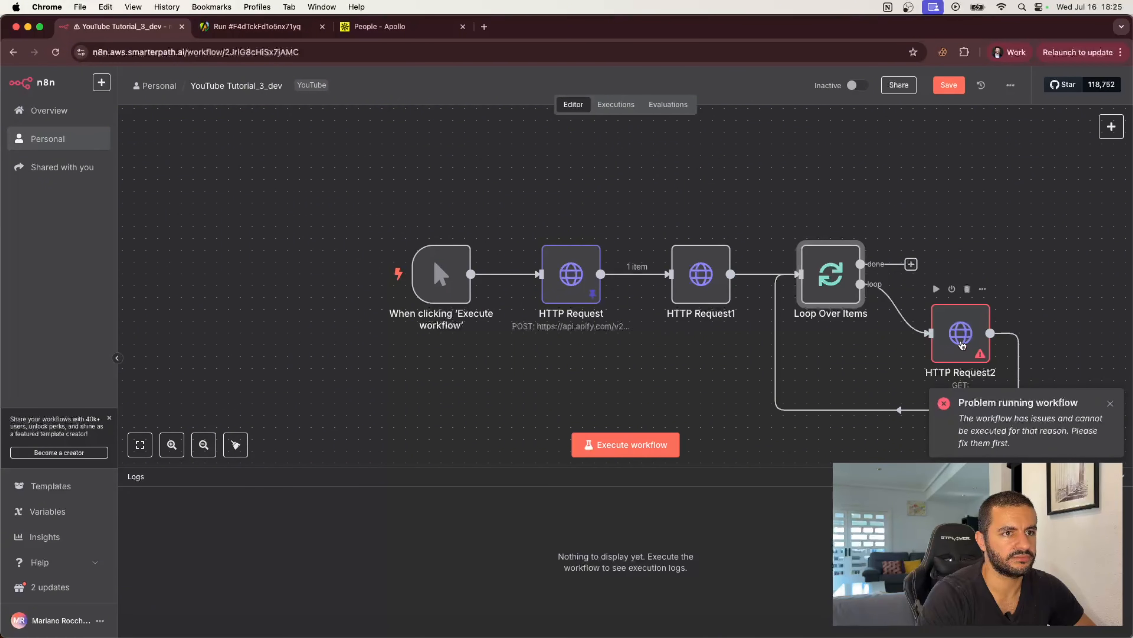
{"action": "left_click", "coordinate": [963, 345]}
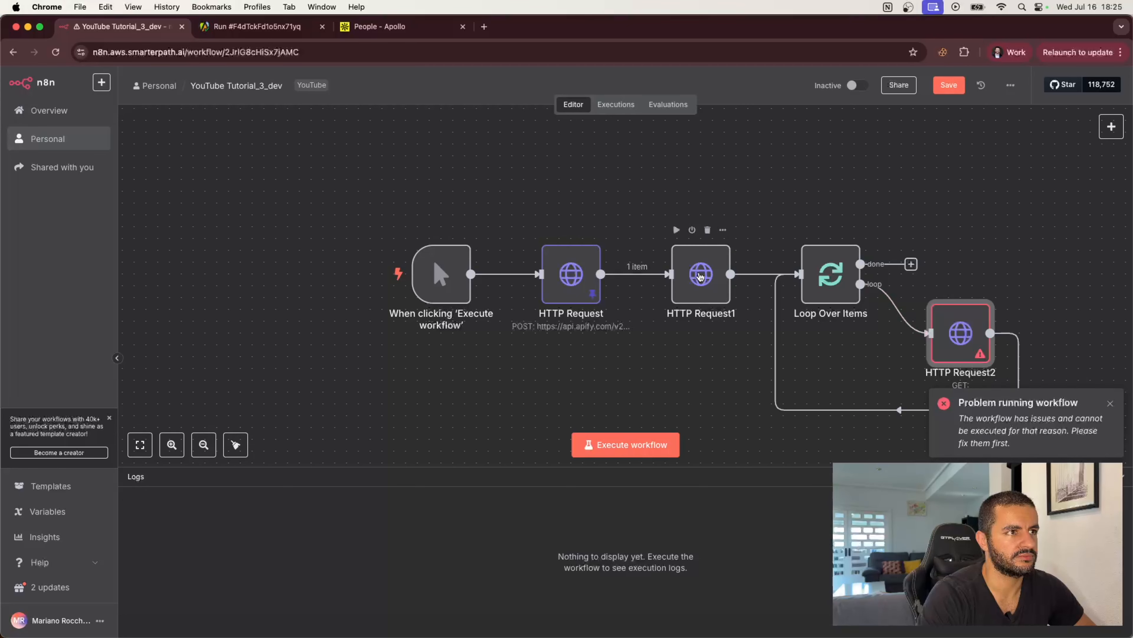
Step: Execute the workflow up to the second HTTP Request node
{"action": "left_click", "coordinate": [701, 277]}
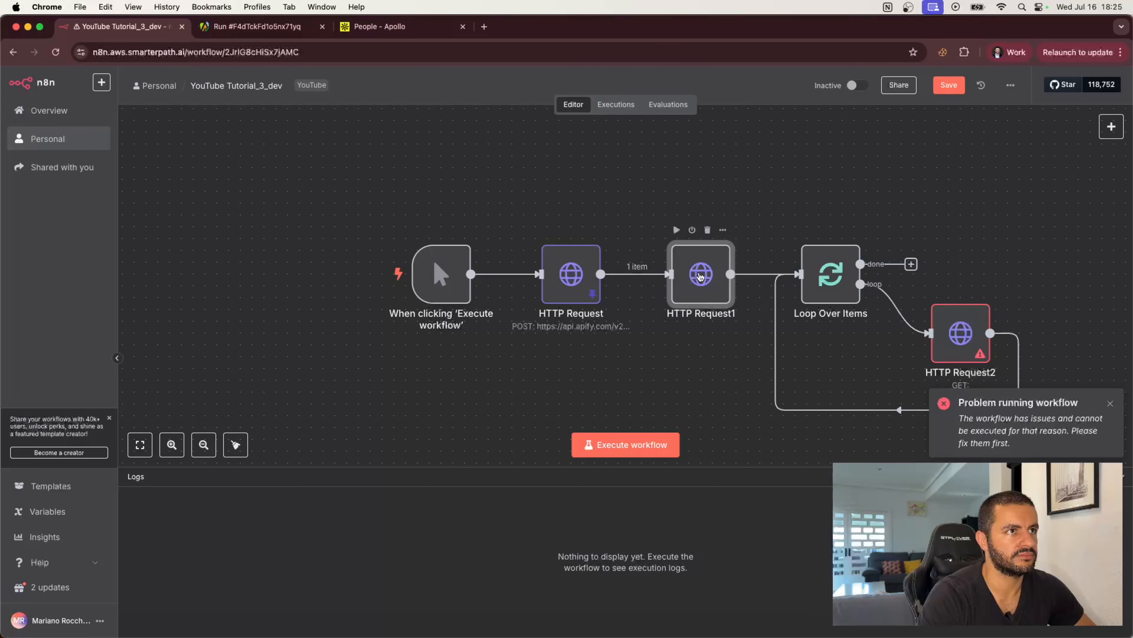
{"action": "double_click", "coordinate": [700, 277]}
{"action": "key", "text": "Escape"}
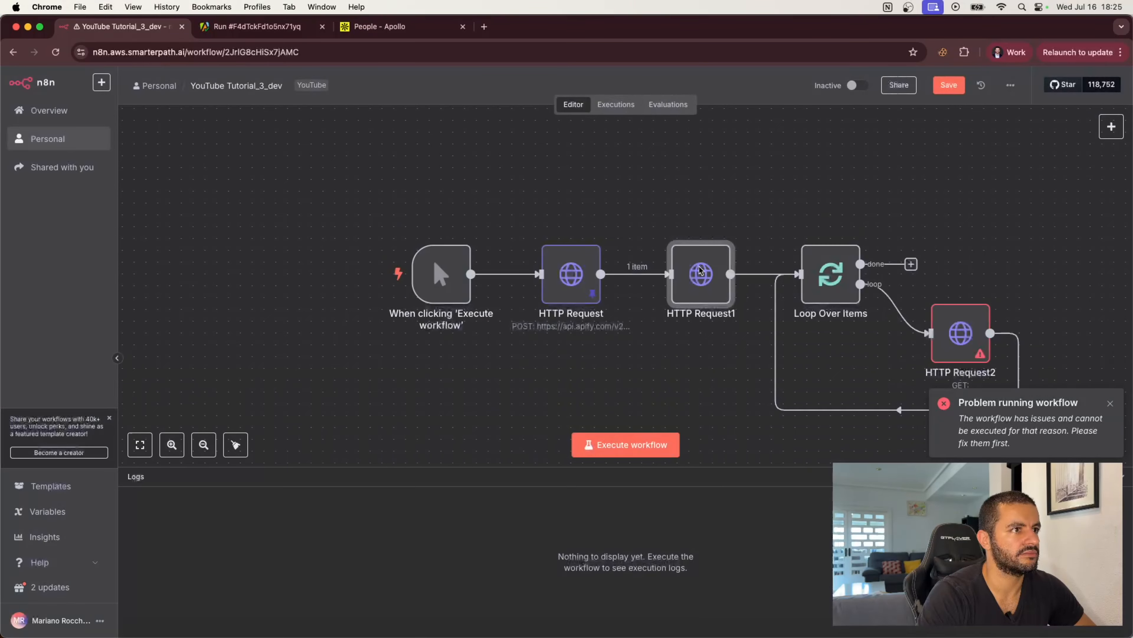
{"action": "key", "text": "super+Return"}
Step: Delete the Loop Over Items node with its HTTP Request and add a new HTTP Request node after HTTP Request1
{"action": "left_click_drag", "start_coordinate": [784, 208], "coordinate": [1045, 430]}
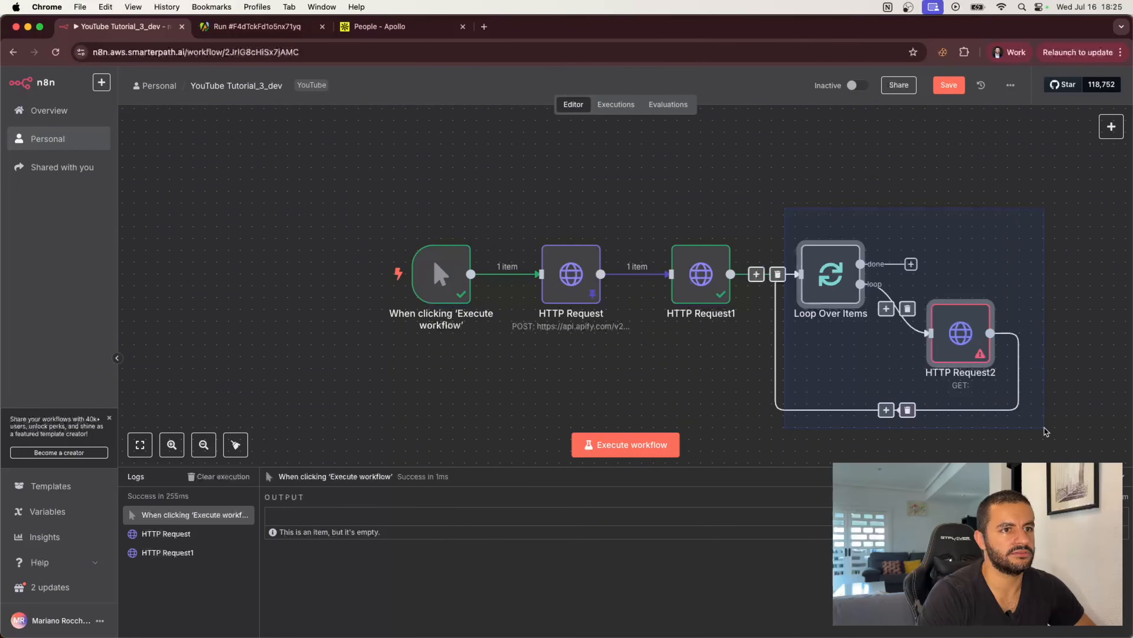
{"action": "key", "text": "Delete"}
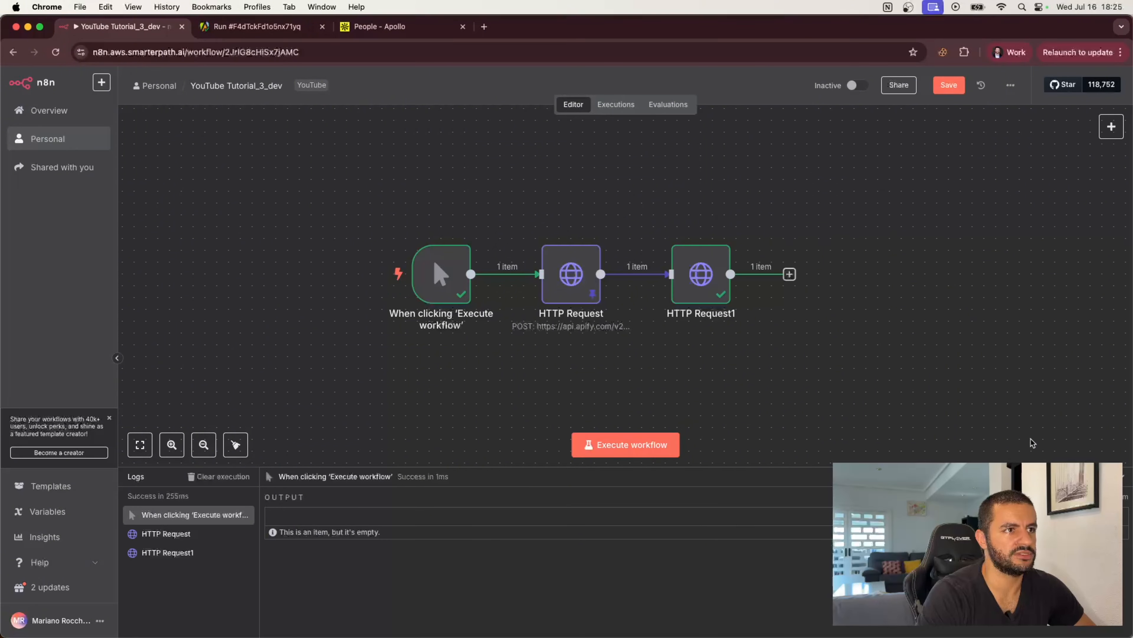
{"action": "left_click", "coordinate": [790, 275]}
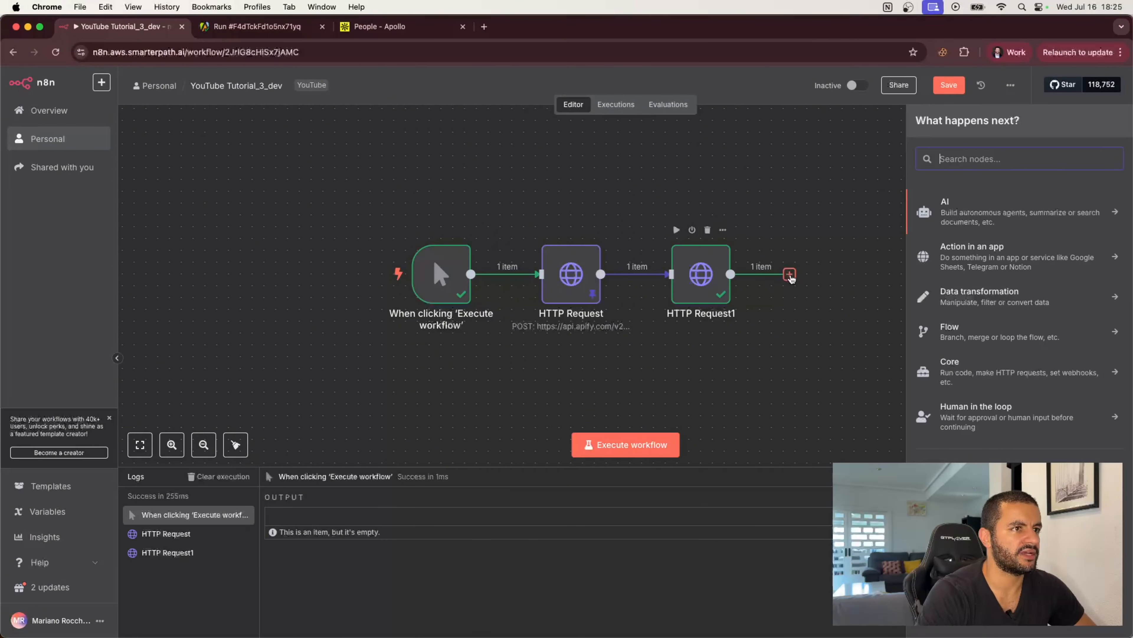
{"action": "type", "text": "http"}
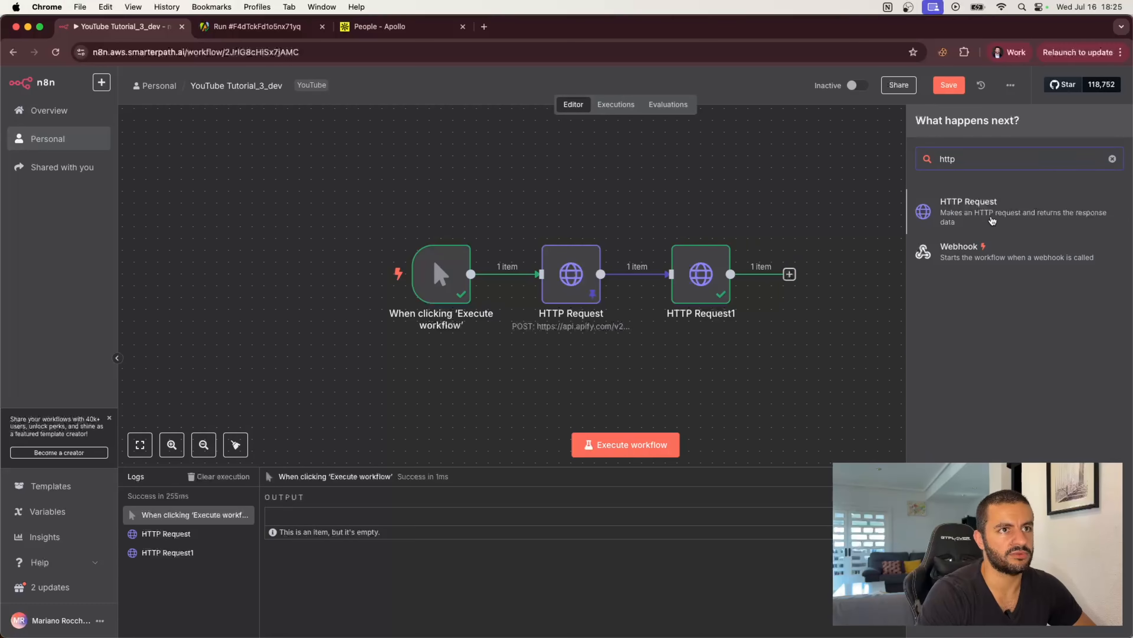
{"action": "left_click", "coordinate": [984, 214]}
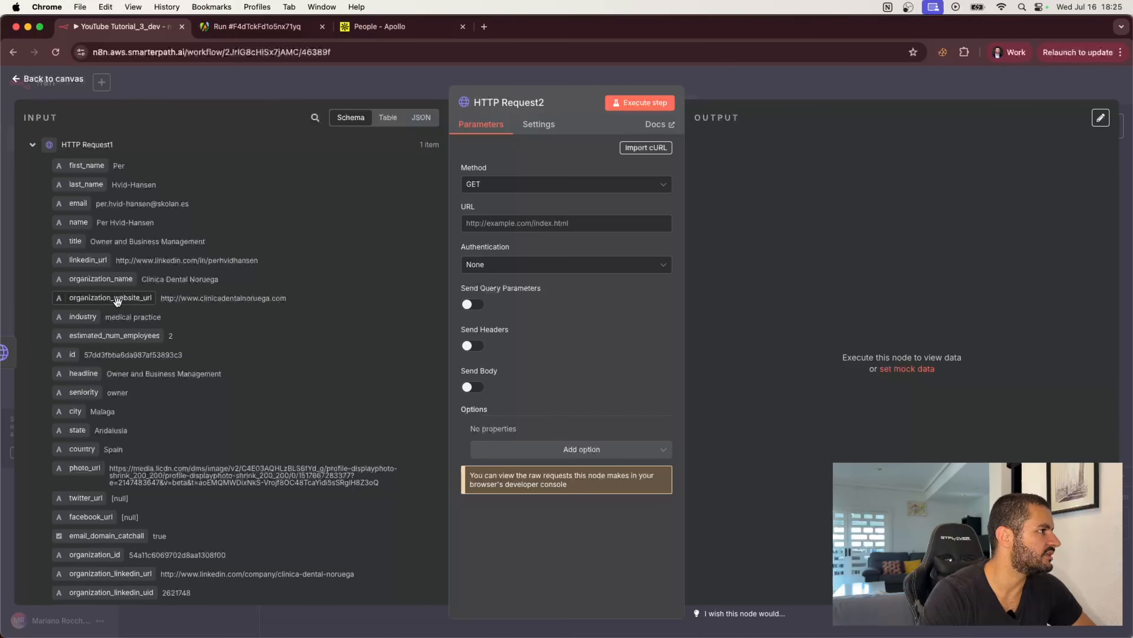
Step: Set the new request's URL to {{ $json.organization_website_url }}, execute the node and return to the canvas
{"action": "left_click_drag", "start_coordinate": [117, 302], "coordinate": [529, 232]}
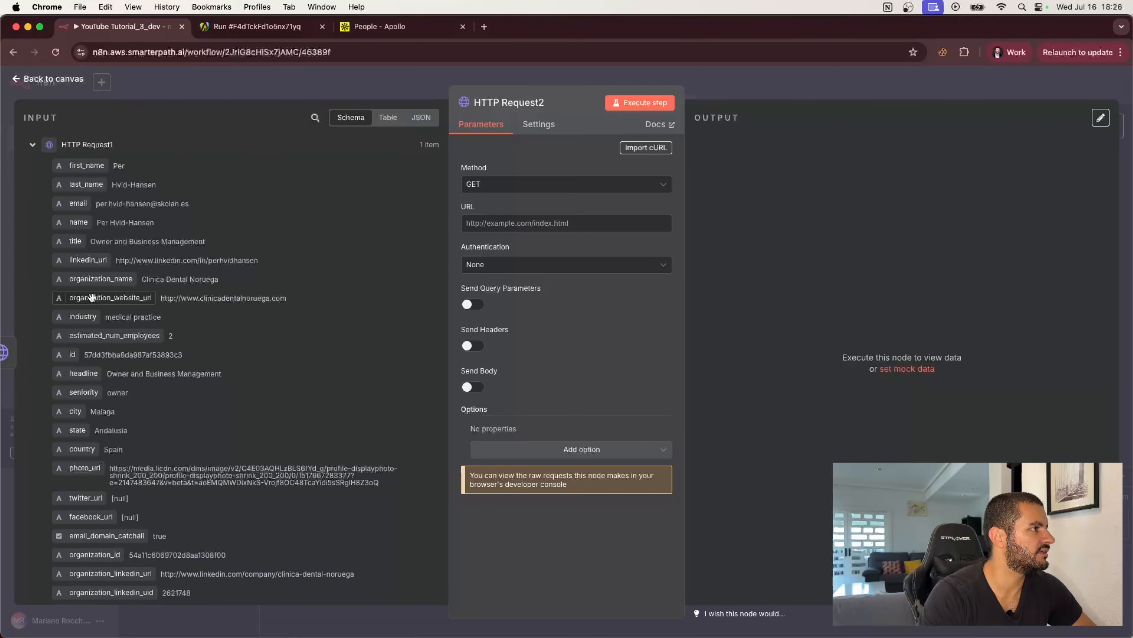
{"action": "left_click_drag", "start_coordinate": [94, 297], "coordinate": [500, 226]}
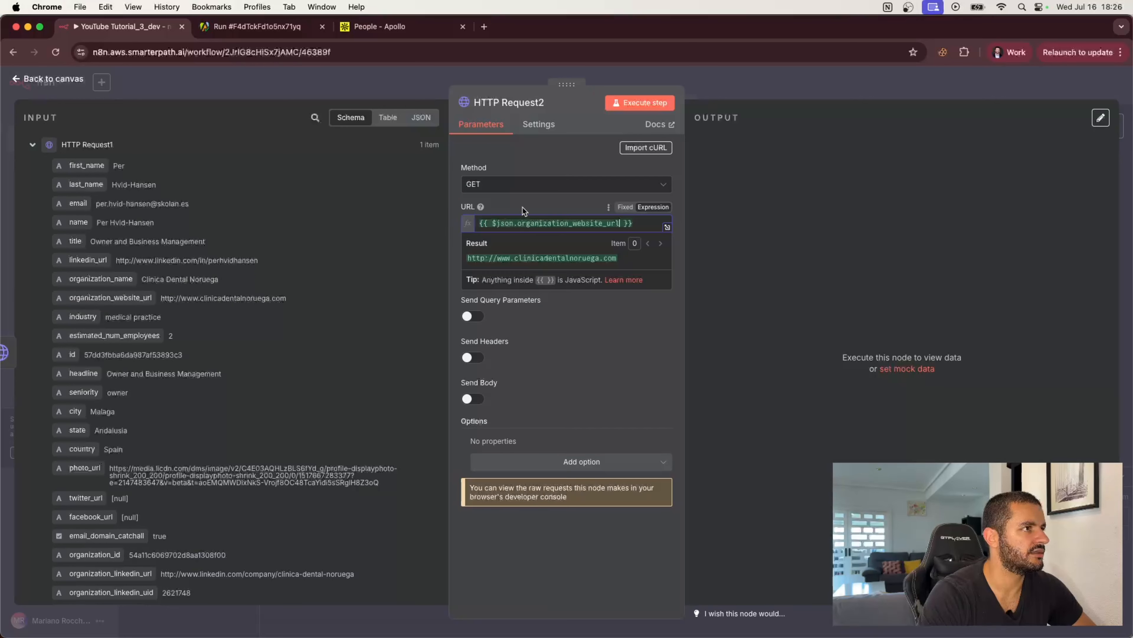
{"action": "left_click", "coordinate": [538, 210]}
{"action": "left_click", "coordinate": [630, 103]}
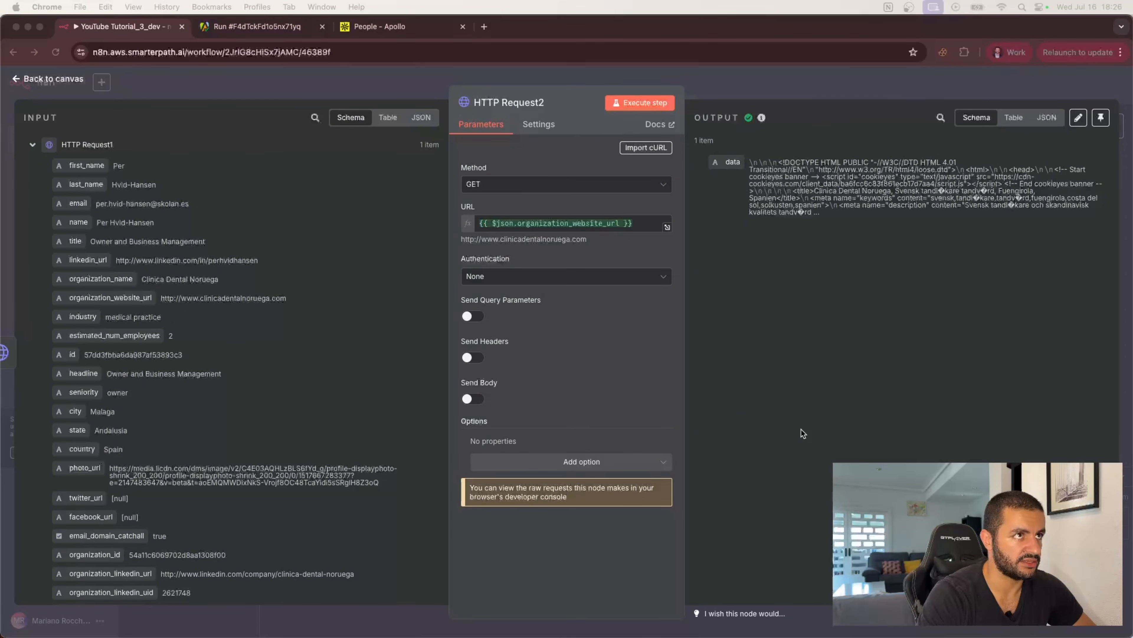
{"action": "left_click", "coordinate": [847, 95]}
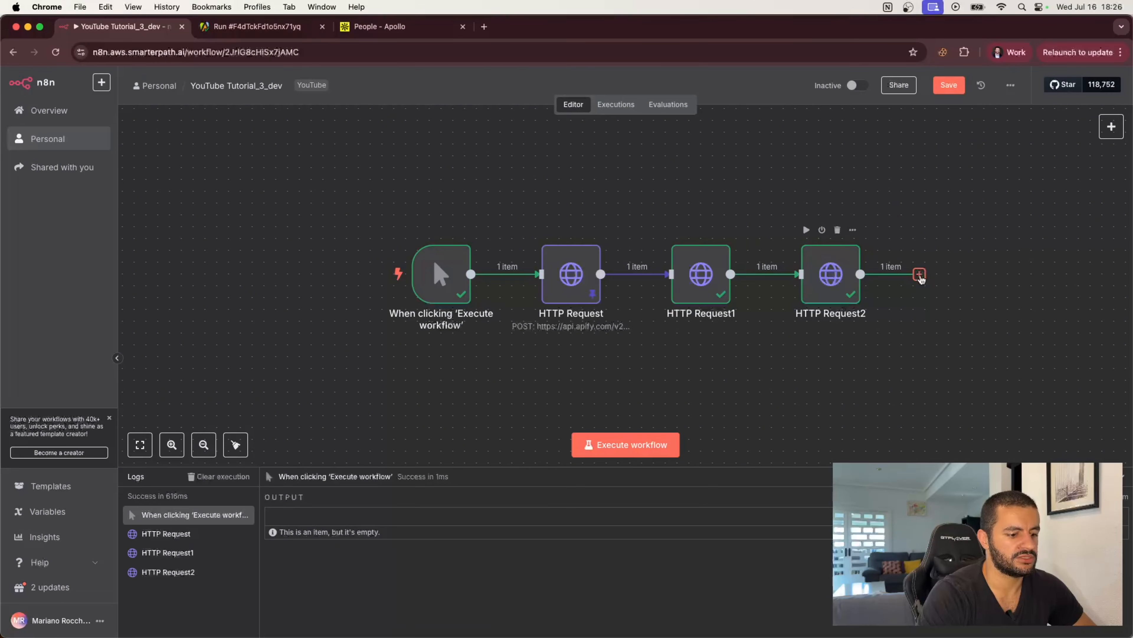
Step: Add an HTML node with the Extract HTML Content action after HTTP Request2
{"action": "left_click", "coordinate": [920, 274]}
{"action": "type", "text": "extra"}
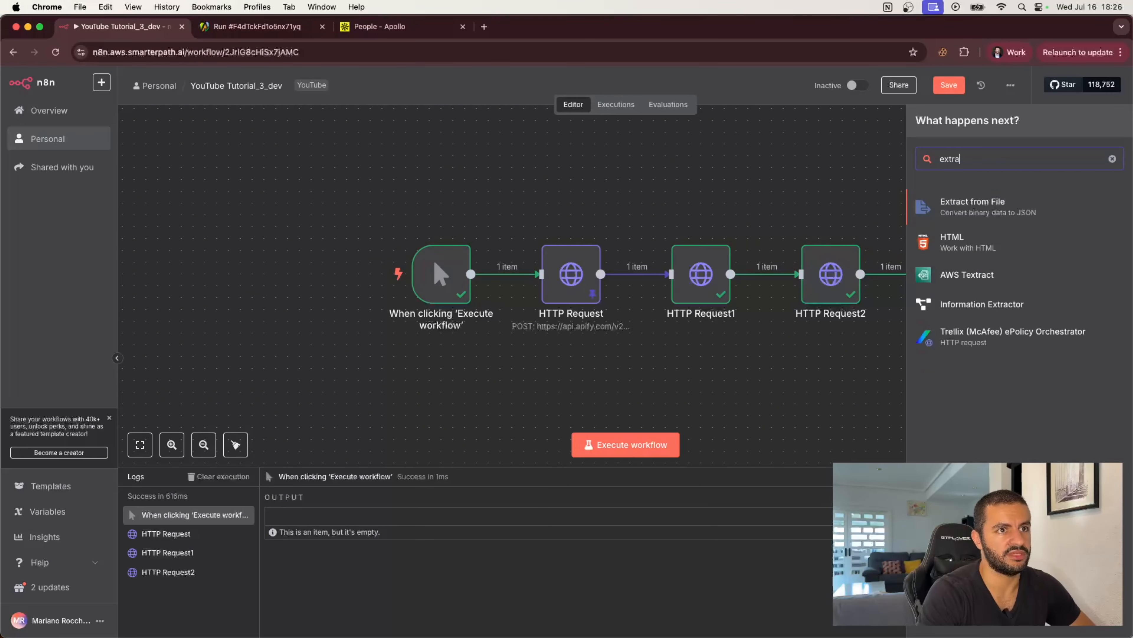
{"action": "left_click", "coordinate": [968, 241]}
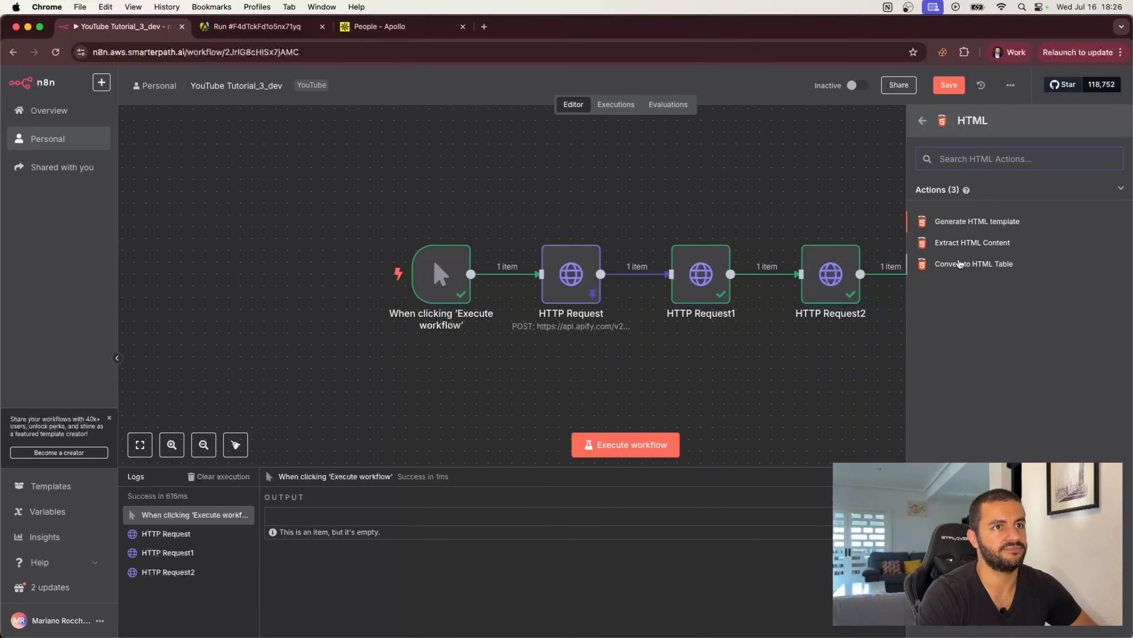
{"action": "left_click", "coordinate": [973, 242]}
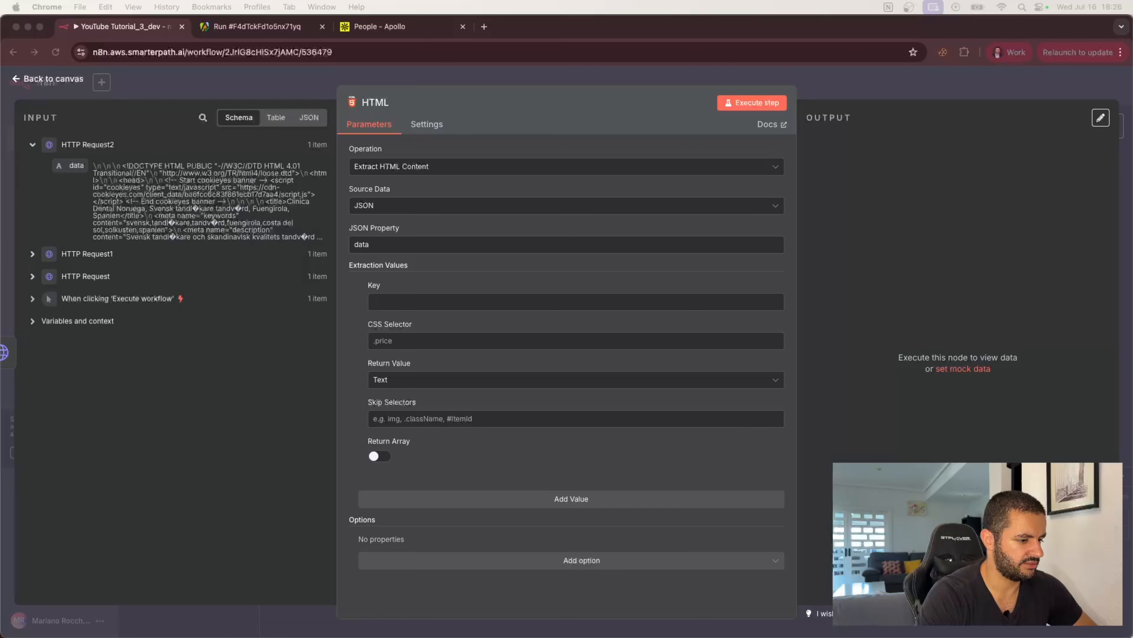
Step: Set the extraction key to text and the CSS selector to *, execute the HTML node and check its output
{"action": "left_click", "coordinate": [401, 300]}
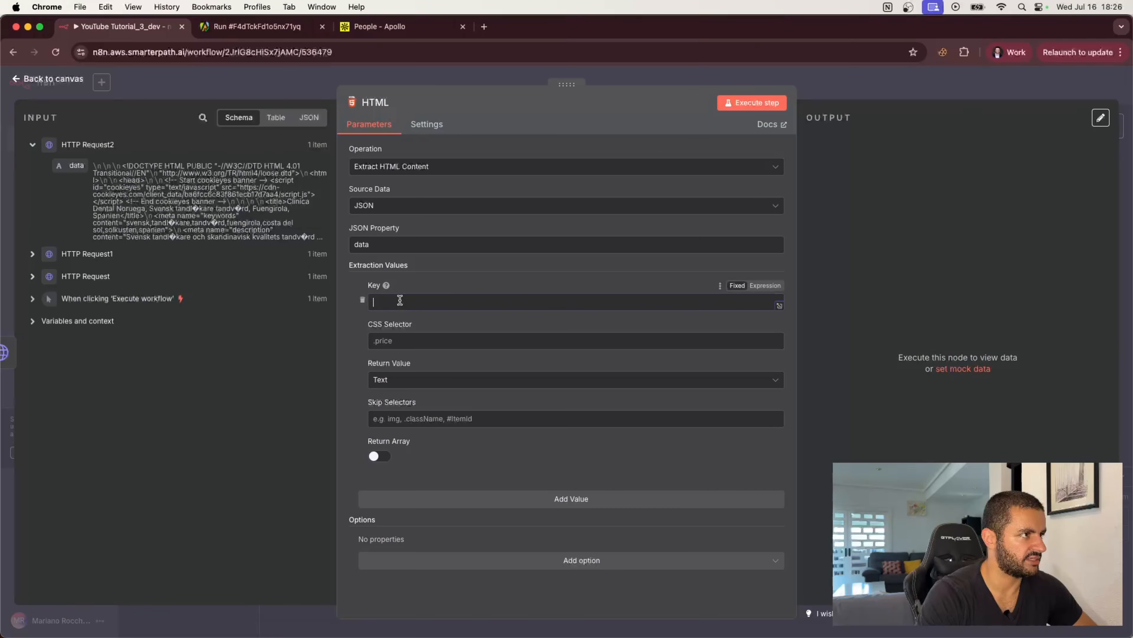
{"action": "left_click", "coordinate": [402, 339]}
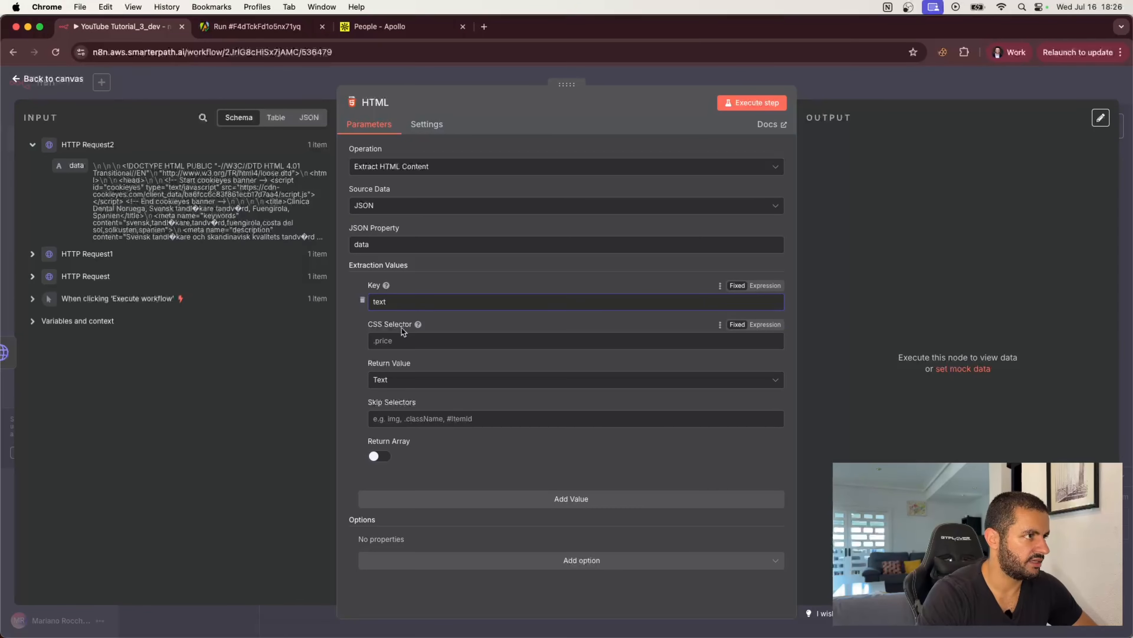
{"action": "type", "text": "*"}
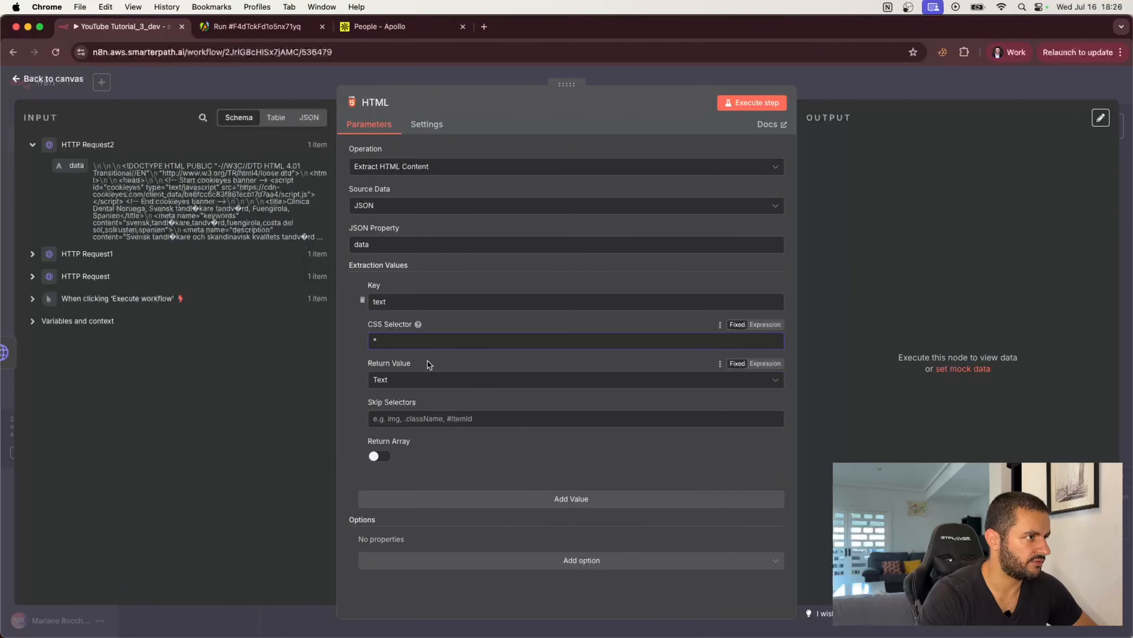
{"action": "left_click", "coordinate": [763, 104]}
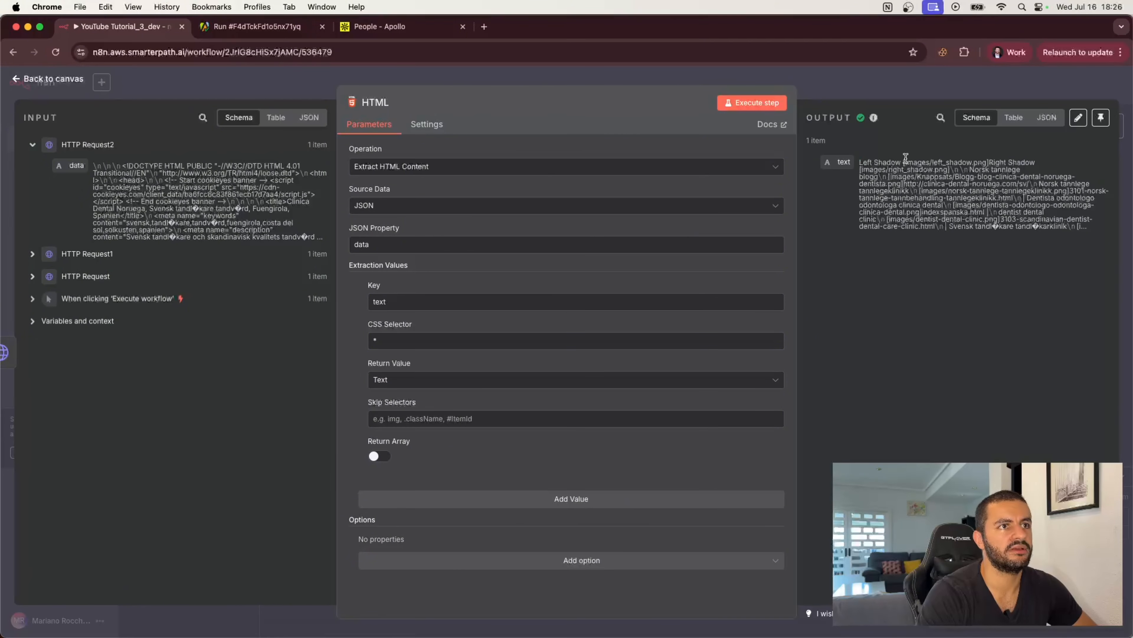
{"action": "left_click_drag", "start_coordinate": [860, 161], "coordinate": [1039, 230]}
{"action": "left_click", "coordinate": [994, 220]}
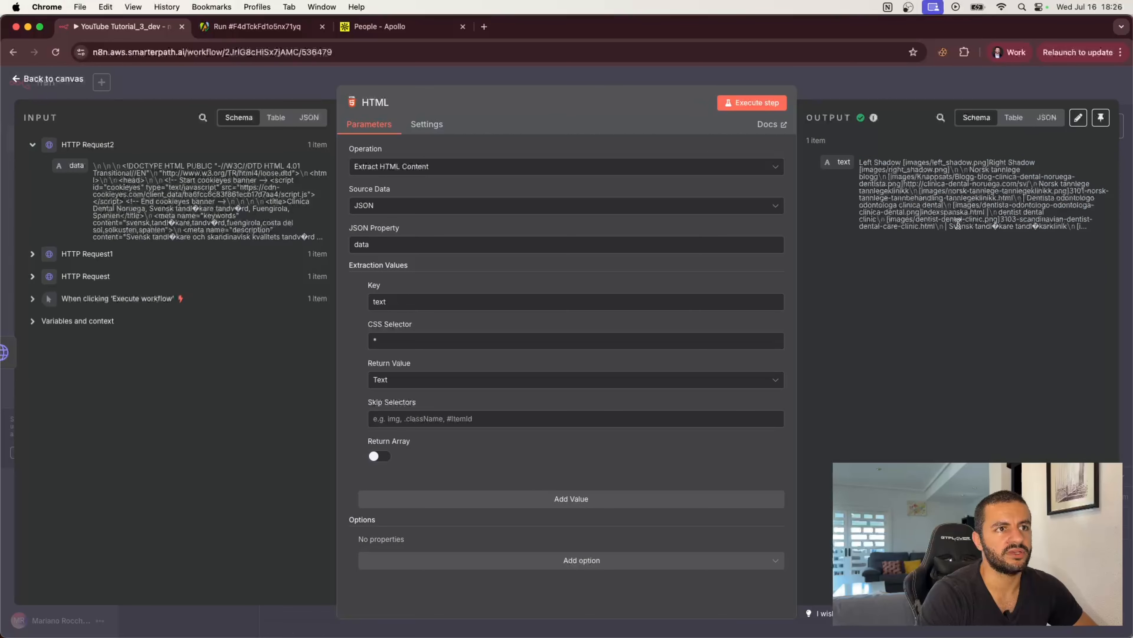
{"action": "left_click_drag", "start_coordinate": [955, 226], "coordinate": [1031, 226]}
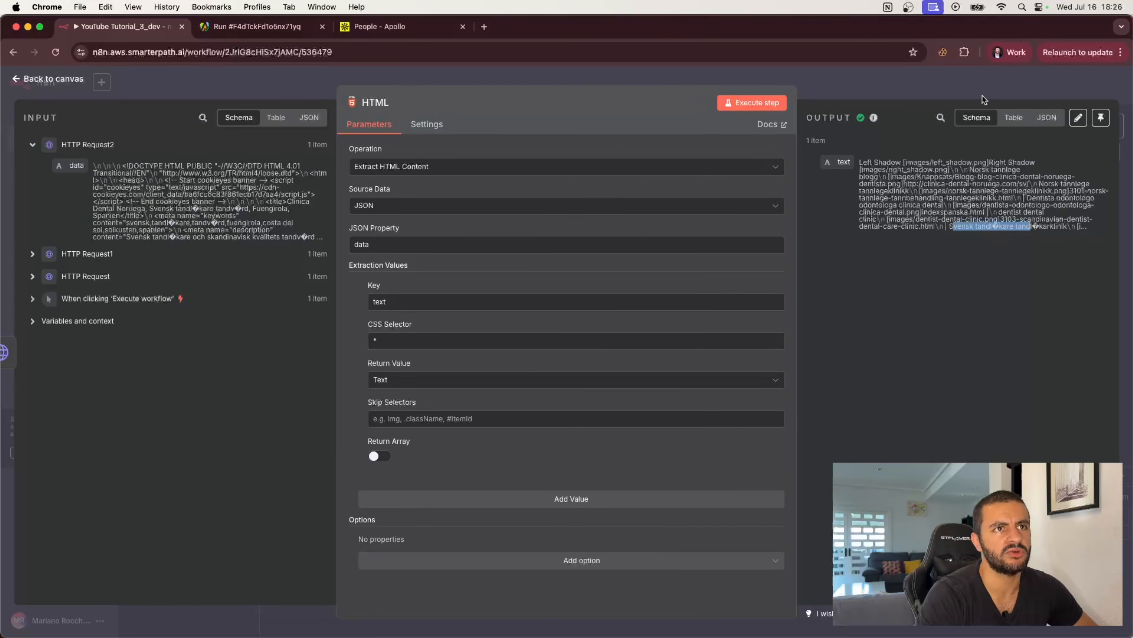
{"action": "left_click", "coordinate": [963, 85]}
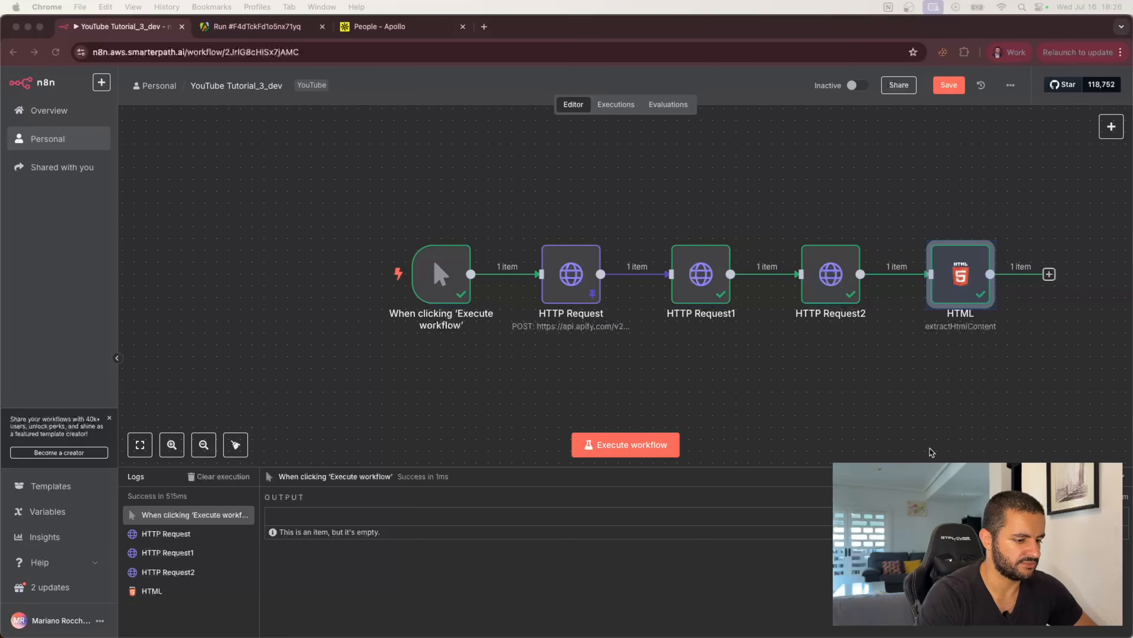
Step: Add a Code node after HTML with JavaScript that strips tags from $json.text, collapses whitespace, trims it and returns it as text
{"action": "scroll", "coordinate": [942, 401], "scroll_direction": "right", "scroll_amount": 5}
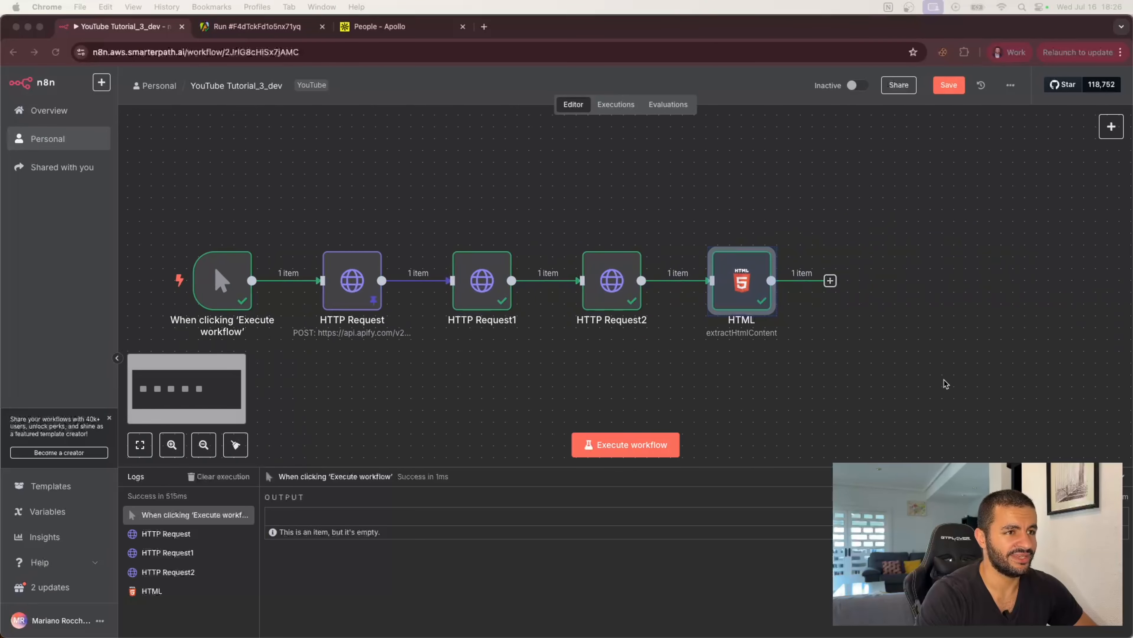
{"action": "left_click", "coordinate": [831, 282]}
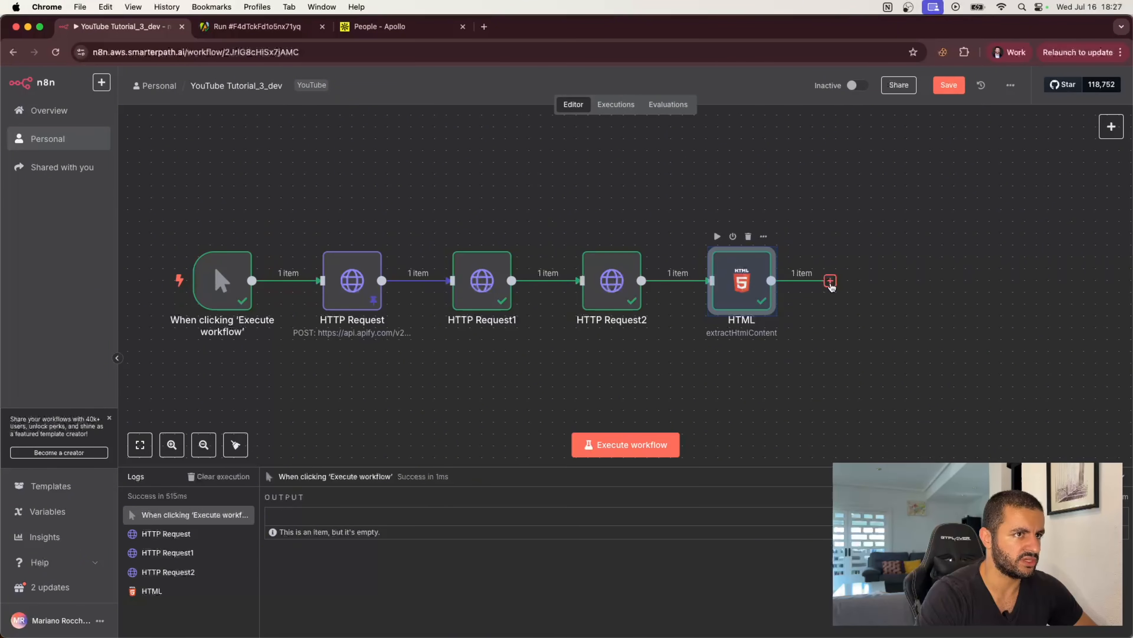
{"action": "left_click", "coordinate": [831, 283]}
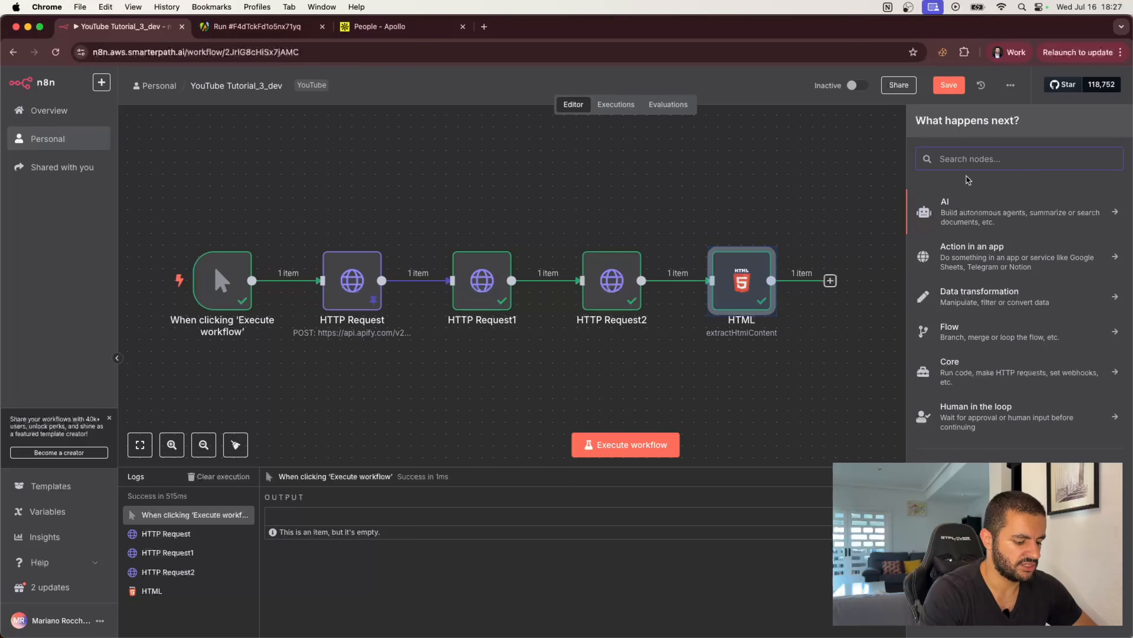
{"action": "type", "text": "code"}
{"action": "left_click", "coordinate": [976, 205]}
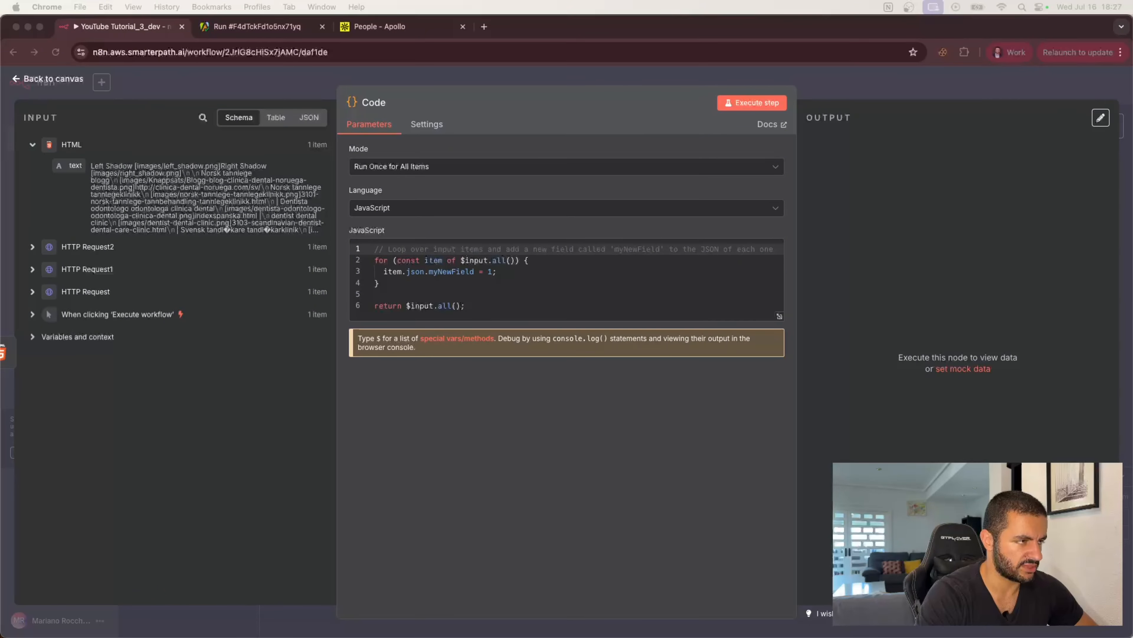
{"action": "left_click_drag", "start_coordinate": [474, 306], "coordinate": [365, 251]}
{"action": "type", "text": "const html = $json.text || ''; const text = html.replace(/<[^>]*>/g, '').replace(/\\s+/g, ' ').trim(); return [{ json: { text } }];"}
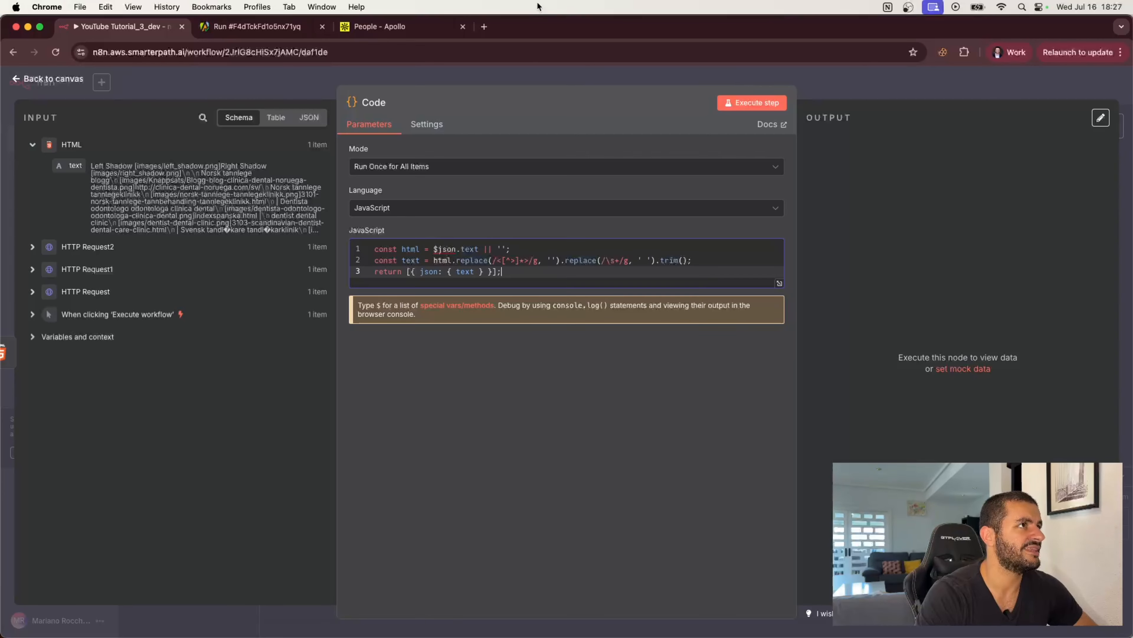
Step: Open ChatGPT in a new browser tab
{"action": "left_click", "coordinate": [484, 27]}
{"action": "type", "text": "chat"}
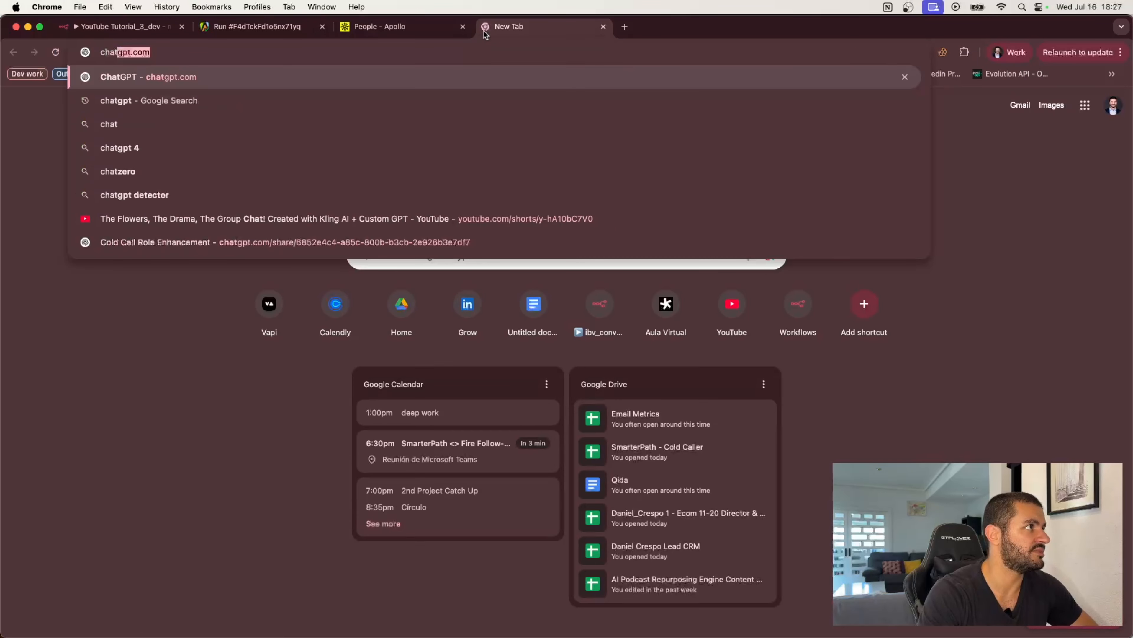
{"action": "key", "text": "Return"}
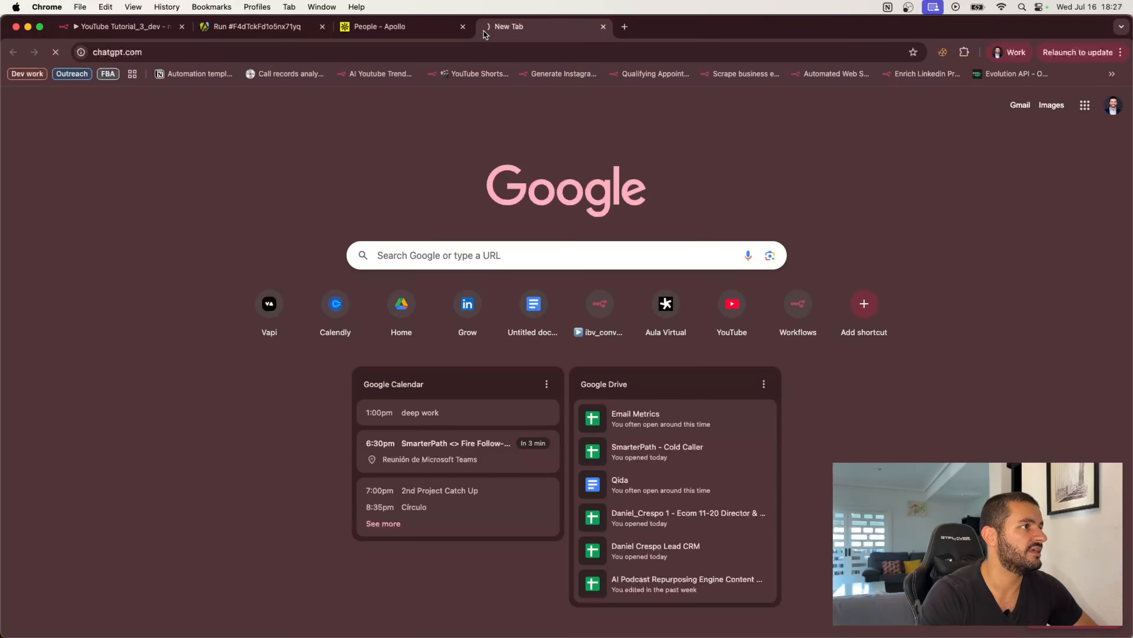
Step: Ask ChatGPT "What does this code snippet do?" with the Code node's three-line JavaScript enclosed in triple quotes, and read the answer
{"action": "left_click", "coordinate": [418, 320]}
{"action": "type", "text": "What does"}
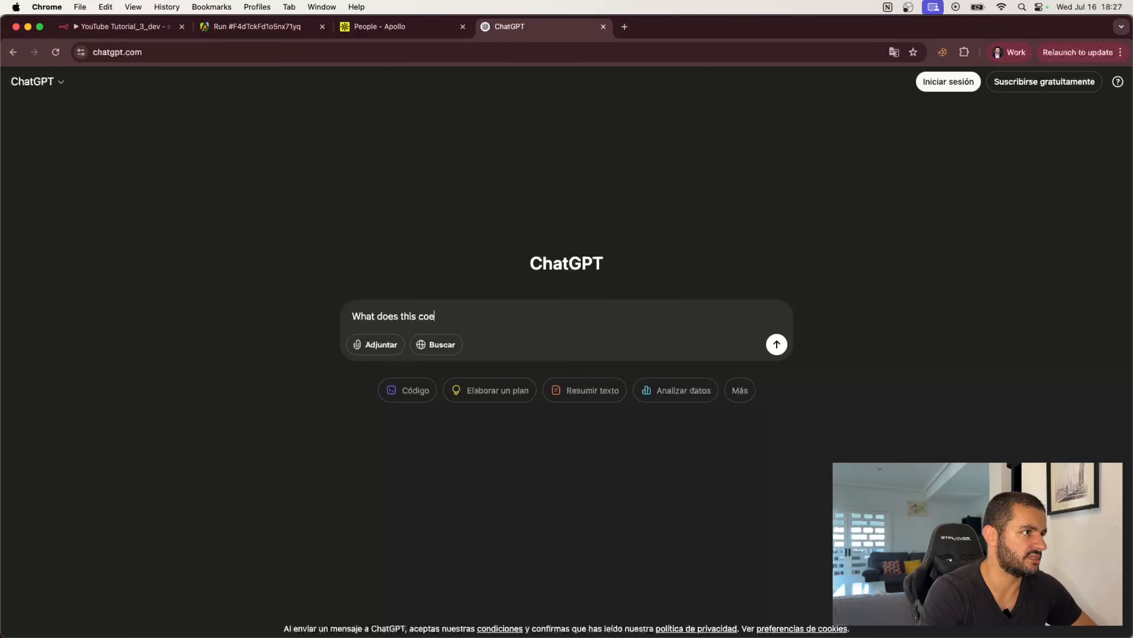
{"action": "type", "text": " this code snippte"}
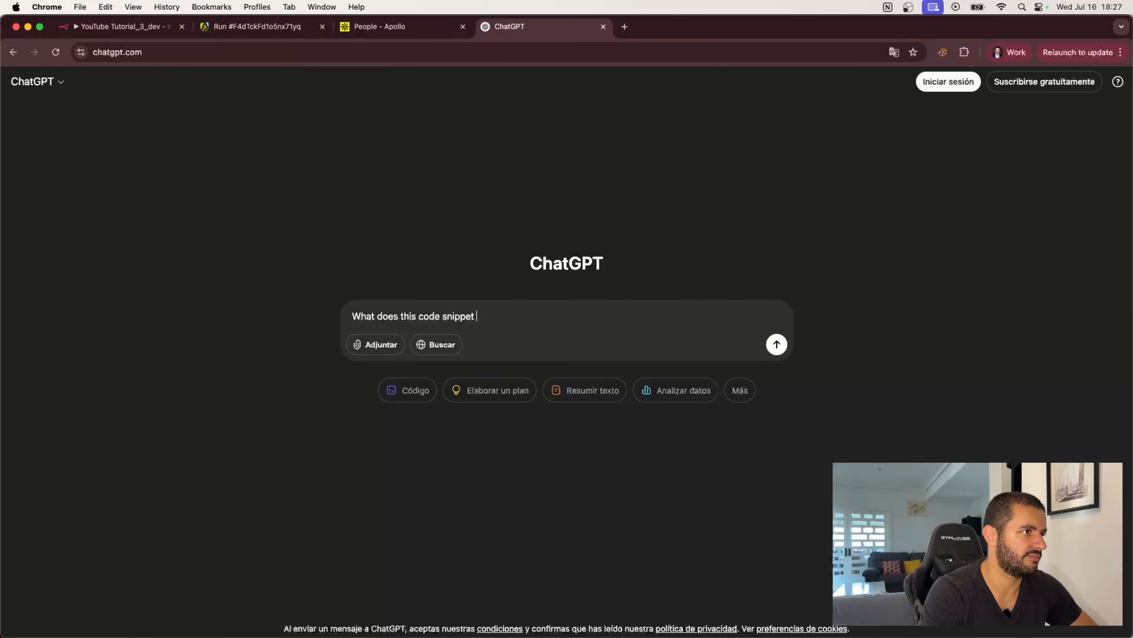
{"action": "key", "text": "shift+Return"}
{"action": "key", "text": "shift+Return"}
{"action": "type", "text": "const html = $json.text || ''; const text = html.replace(/<[^>]*>/g, '').replace(/\\s+/g, ' ').trim(); return [{ json: { text } }];"}
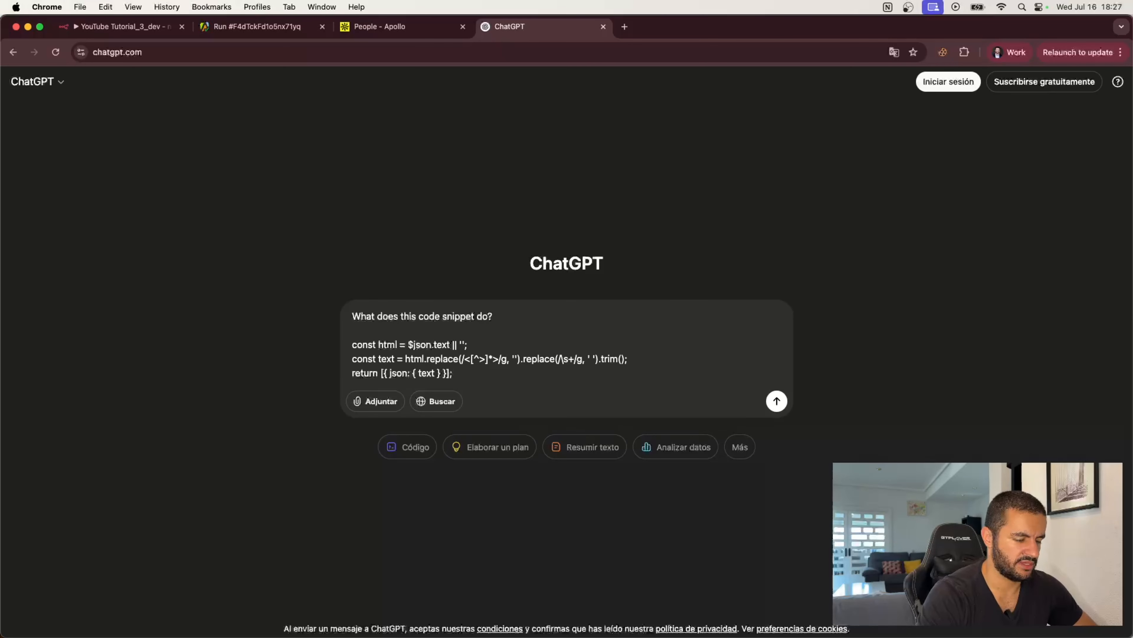
{"action": "key", "text": "shift+Return"}
{"action": "type", "text": "\"\"\""}
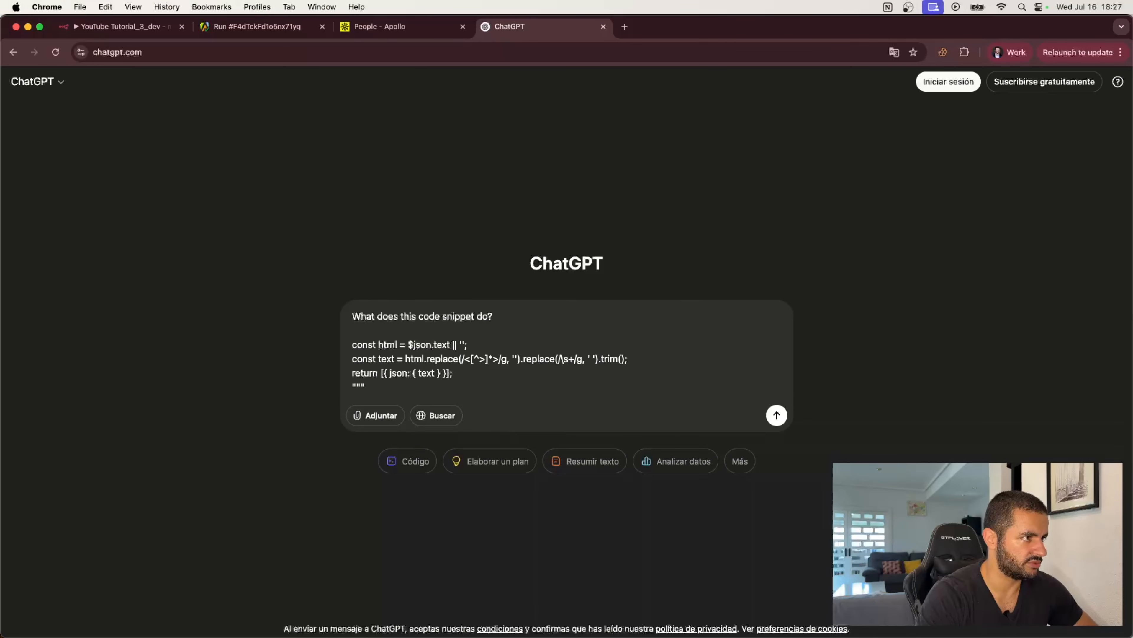
{"action": "key", "text": "Down"}
{"action": "key", "text": "shift+Return"}
{"action": "type", "text": "\"\"\""}
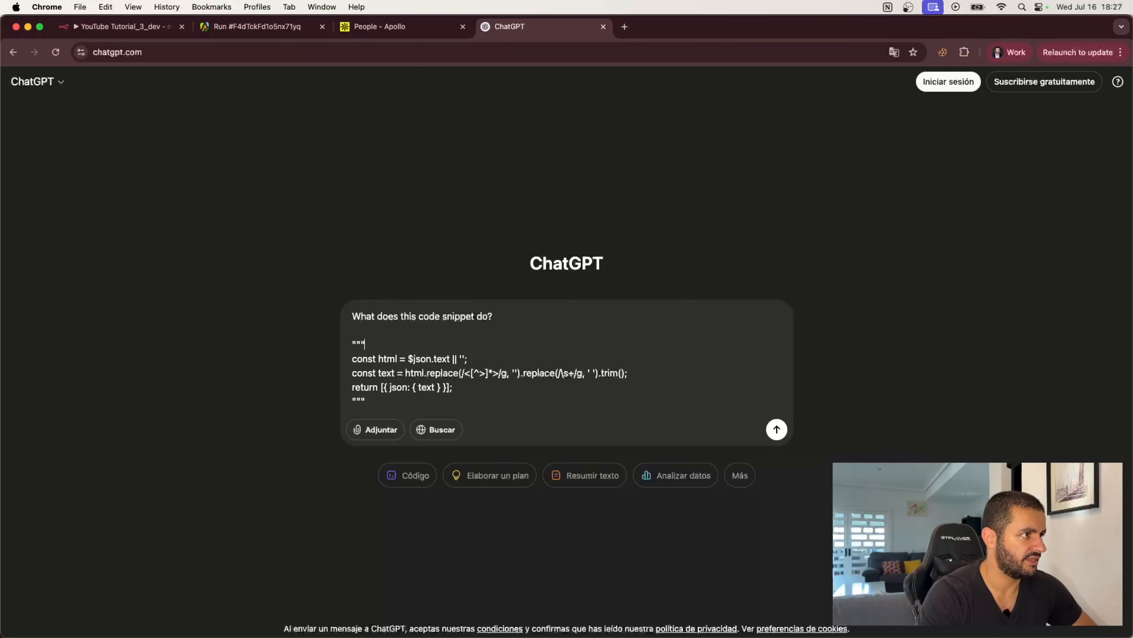
{"action": "key", "text": "Return"}
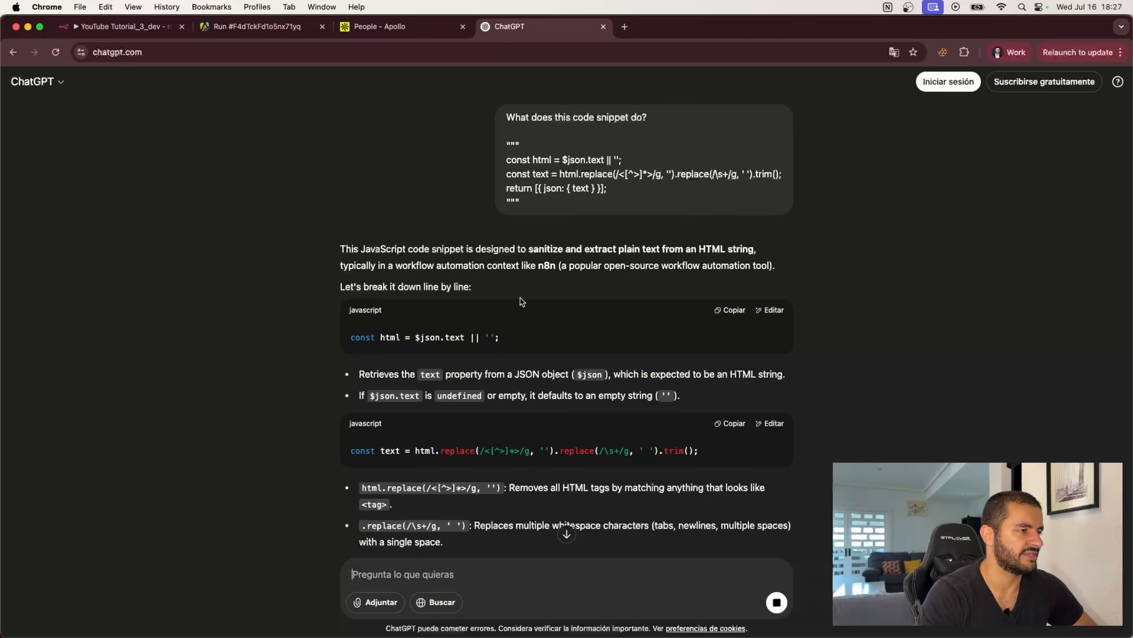
{"action": "scroll", "coordinate": [522, 302], "scroll_direction": "down", "scroll_amount": 1}
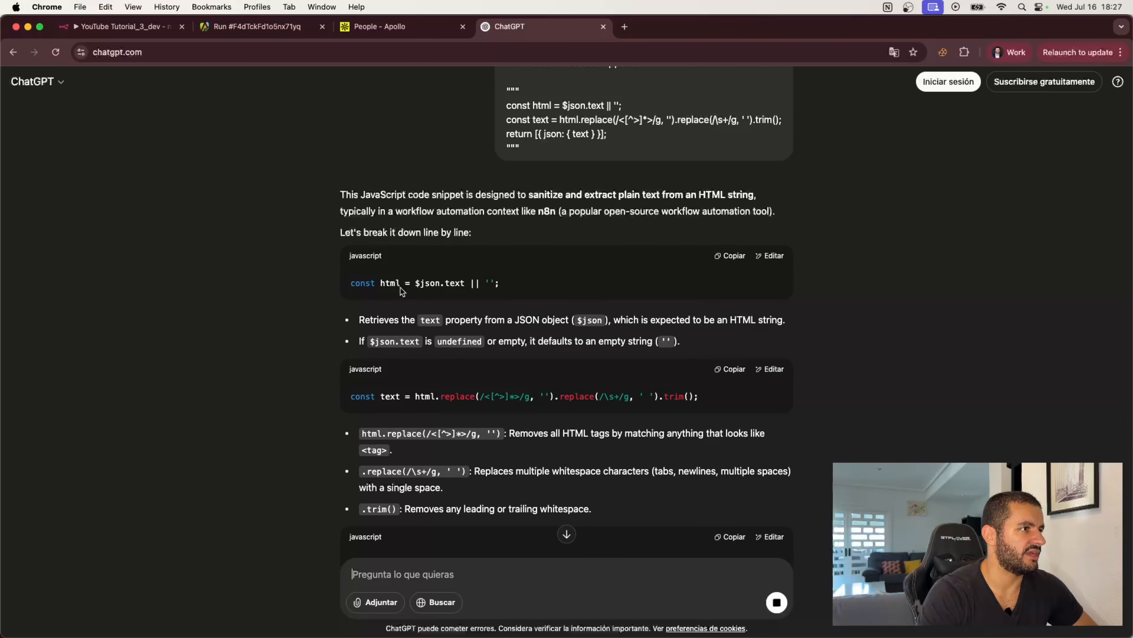
Step: Read ChatGPT's line-by-line explanation of the snippet, covering the text fallback, tag removal, whitespace replacement, trimming and returned array
{"action": "left_click_drag", "start_coordinate": [401, 289], "coordinate": [488, 308]}
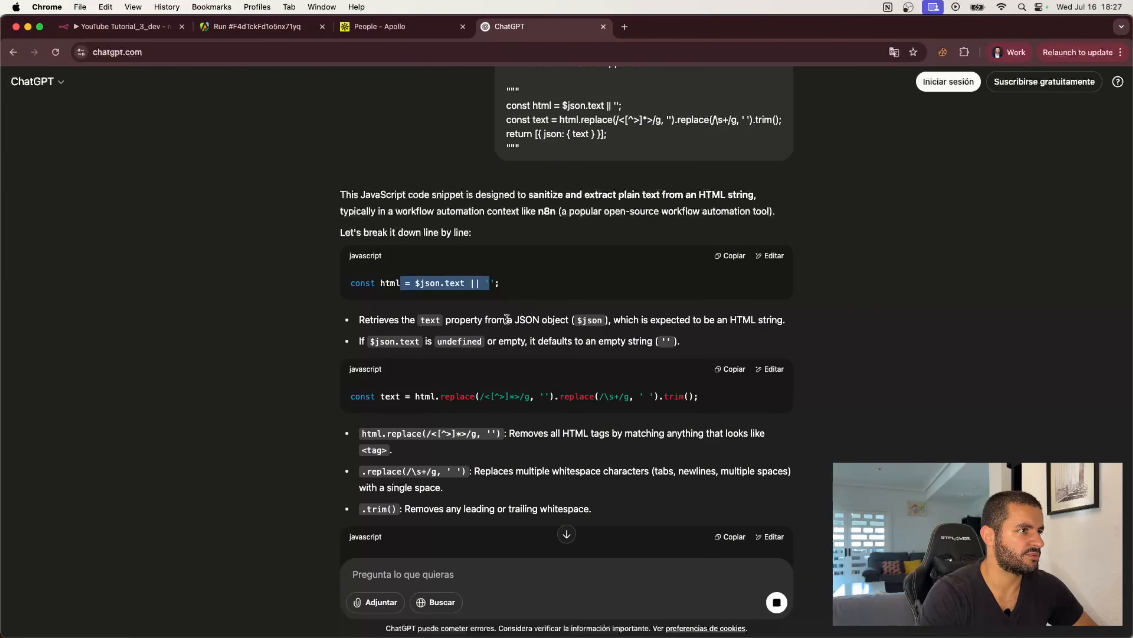
{"action": "scroll", "coordinate": [638, 325], "scroll_direction": "down", "scroll_amount": 1}
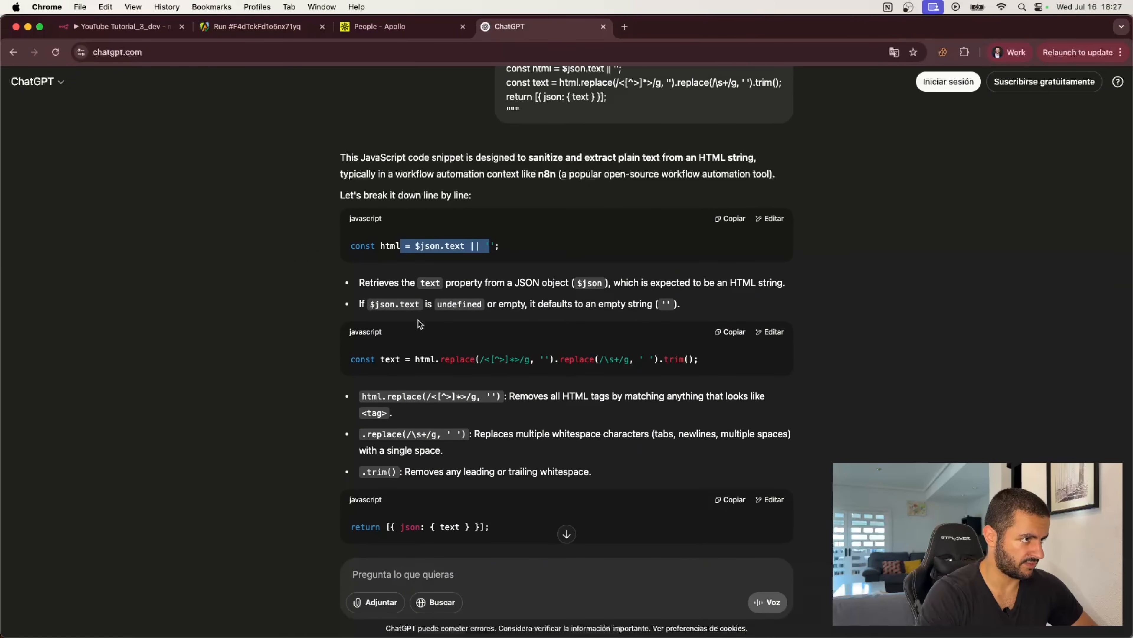
{"action": "scroll", "coordinate": [420, 324], "scroll_direction": "down", "scroll_amount": 1}
{"action": "left_click", "coordinate": [372, 273]}
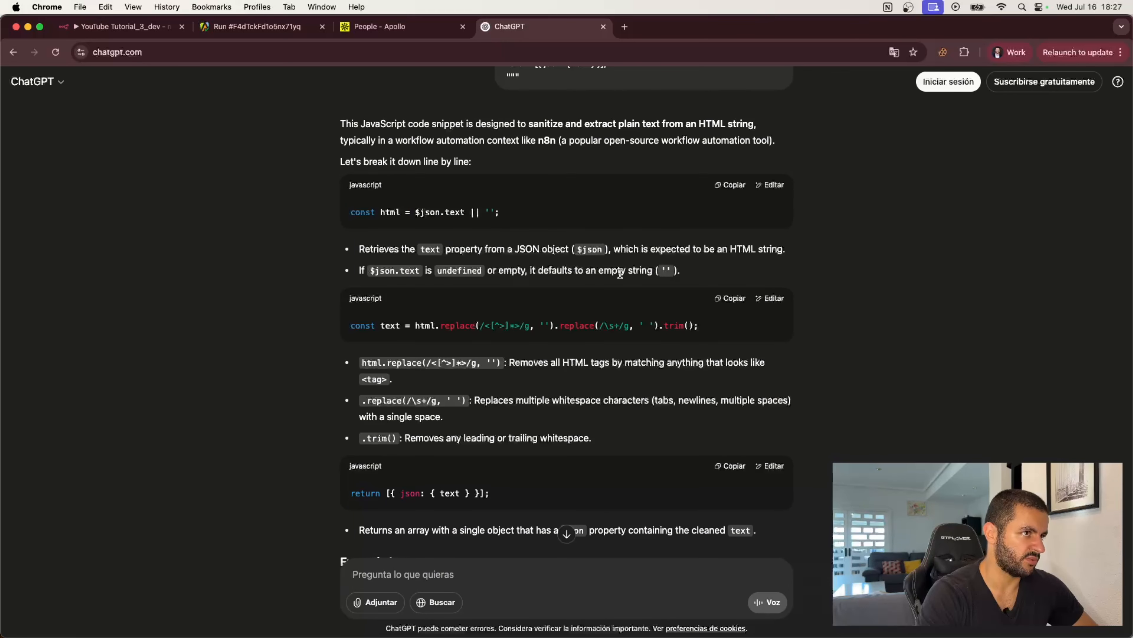
{"action": "scroll", "coordinate": [585, 268], "scroll_direction": "down", "scroll_amount": 2}
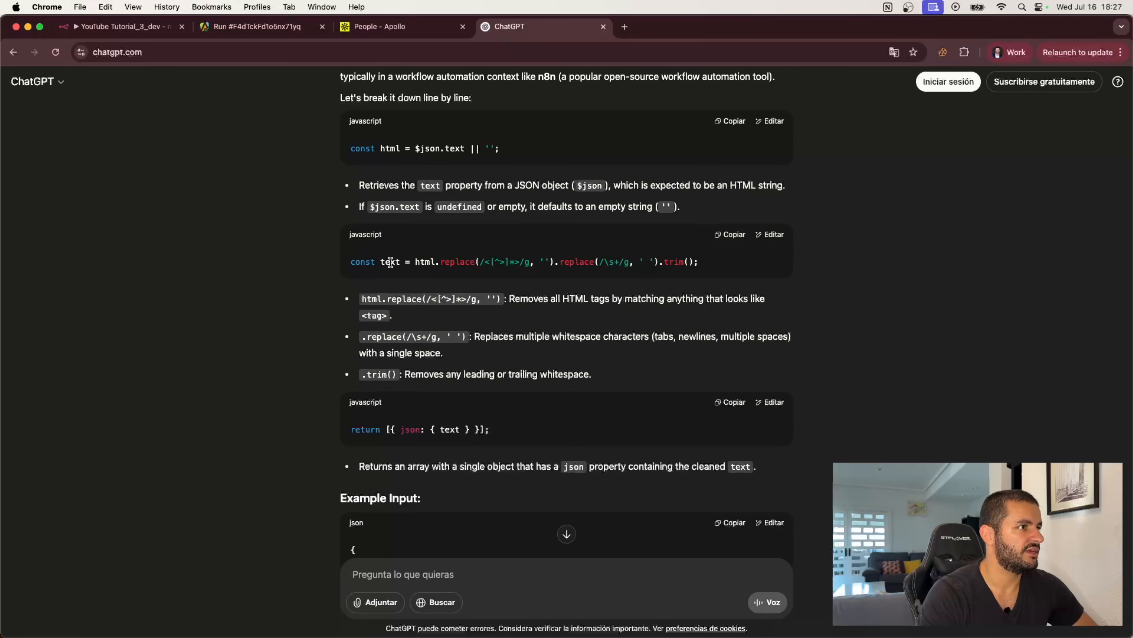
{"action": "left_click_drag", "start_coordinate": [395, 261], "coordinate": [580, 280]}
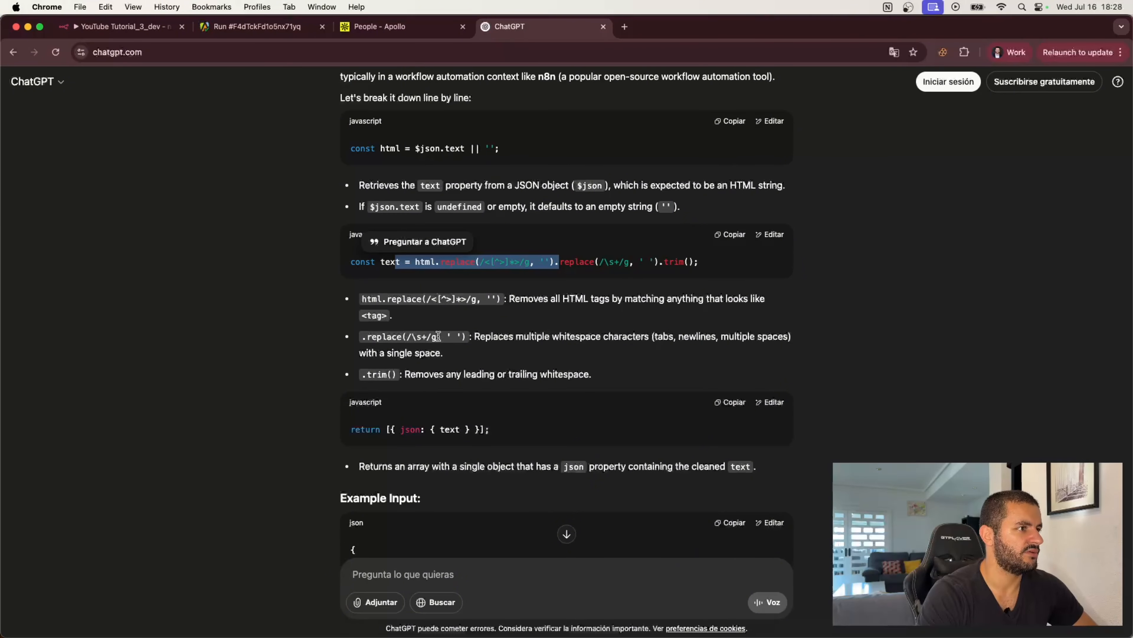
{"action": "scroll", "coordinate": [647, 337], "scroll_direction": "down", "scroll_amount": 4}
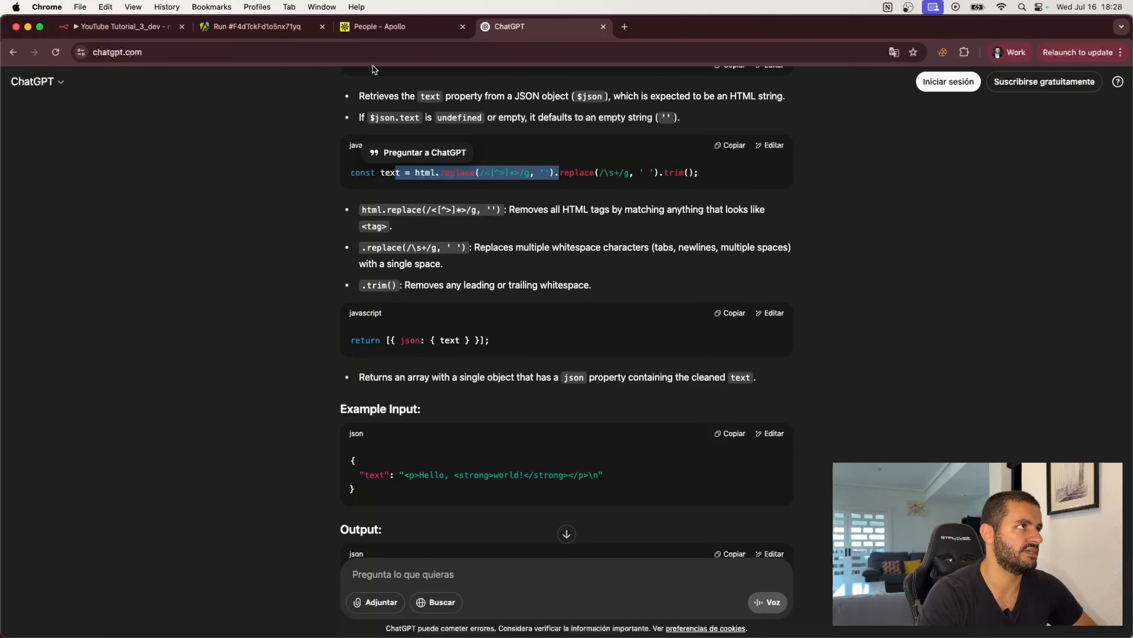
Step: Return to the n8n workflow, execute the Code node, compare its output with the input and close the node
{"action": "left_click", "coordinate": [124, 27]}
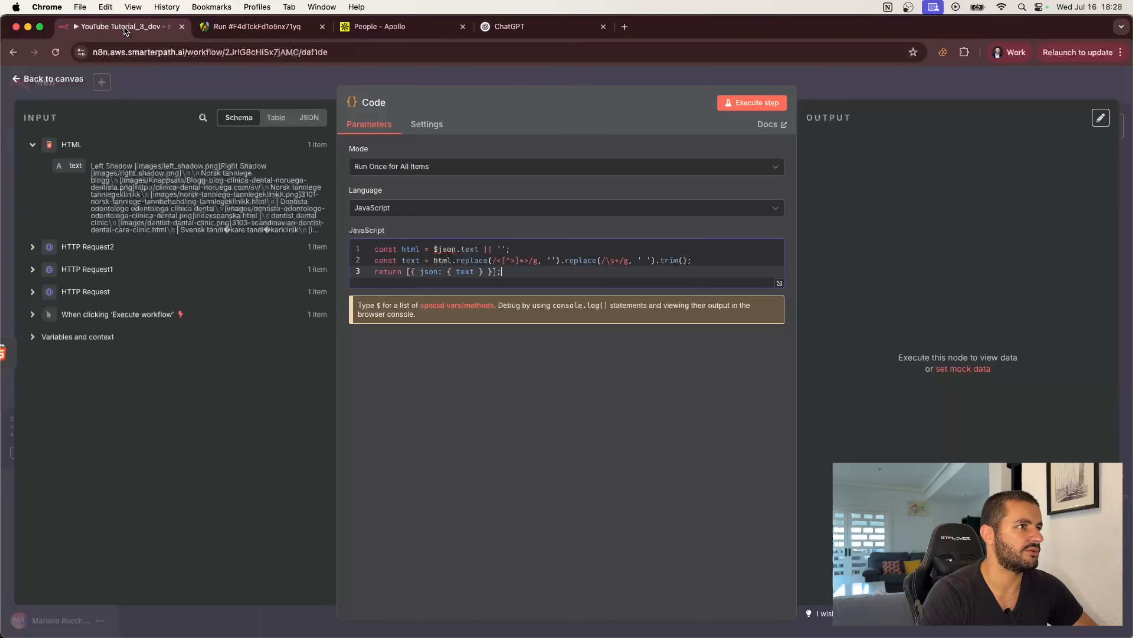
{"action": "left_click", "coordinate": [752, 103]}
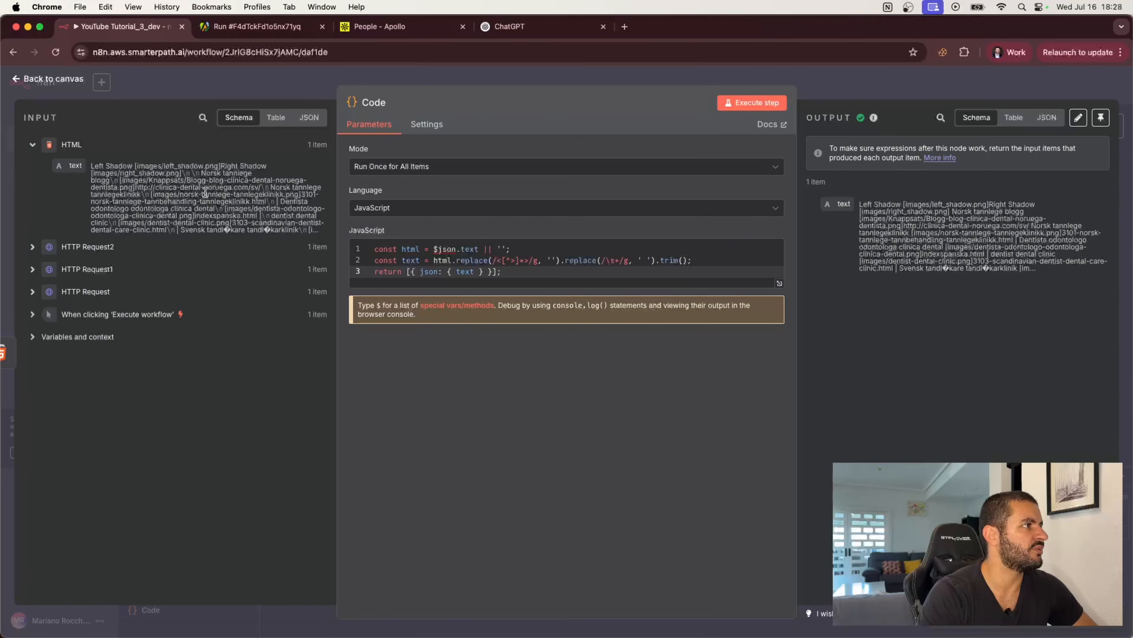
{"action": "left_click", "coordinate": [878, 80]}
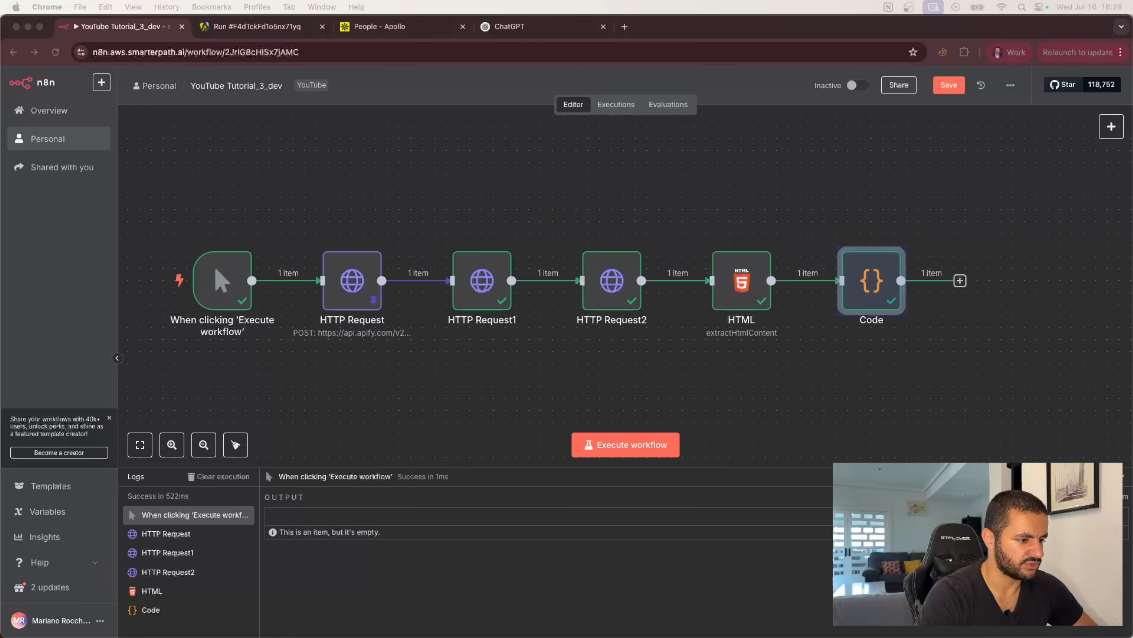
Step: Add a second Code node after Code with JavaScript that removes bracketed text and URLs, collapses whitespace, trims and returns the result as text_clean
{"action": "left_click", "coordinate": [959, 280]}
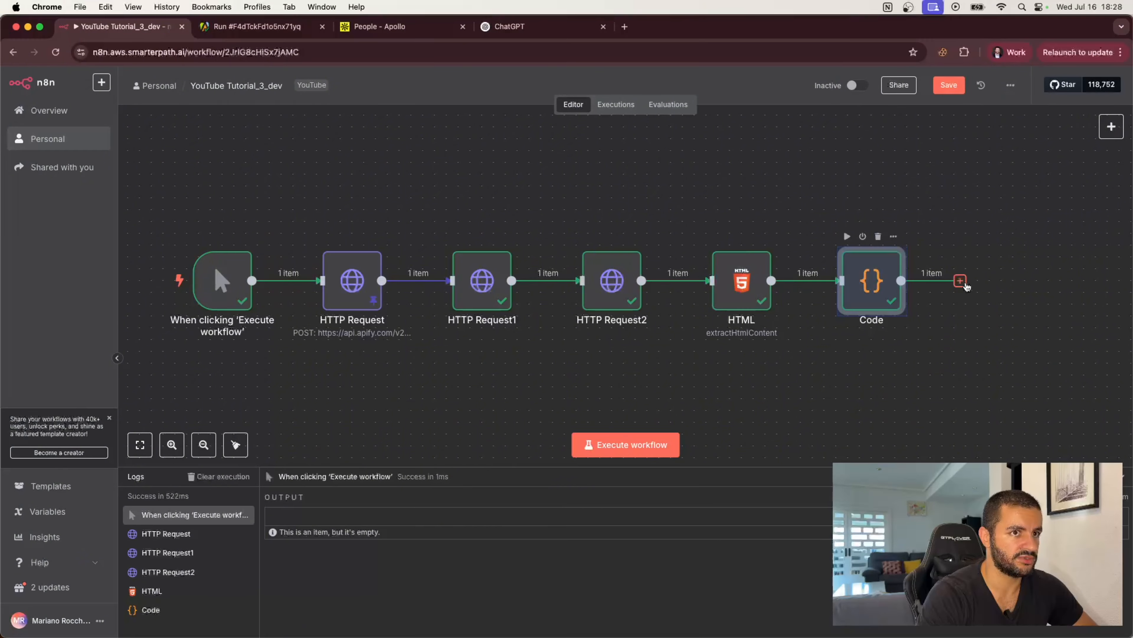
{"action": "type", "text": "code"}
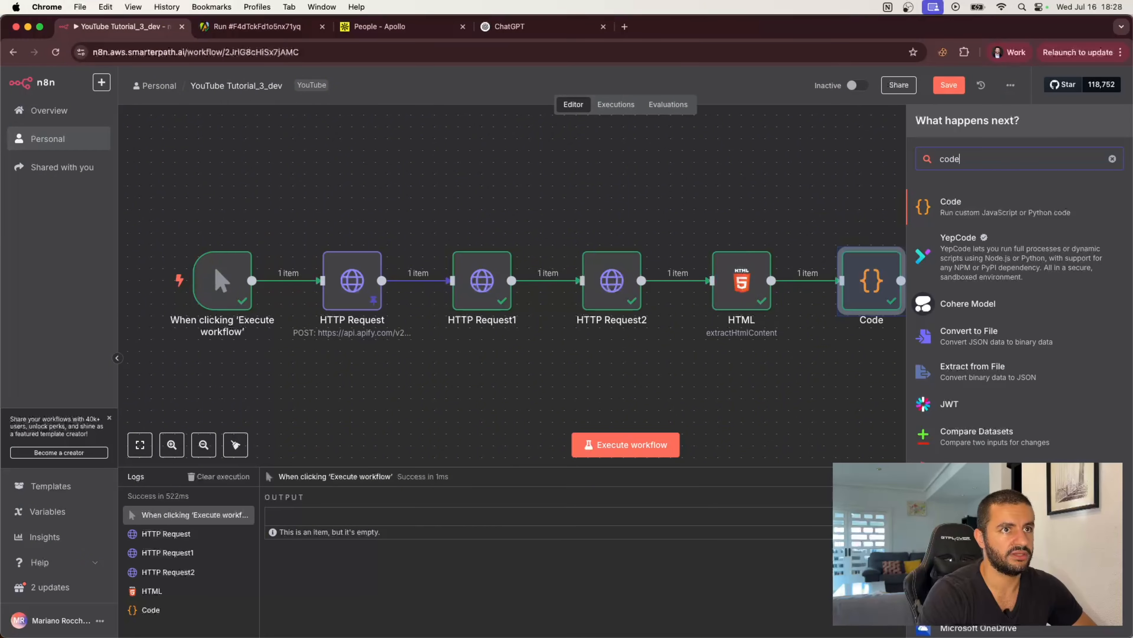
{"action": "left_click", "coordinate": [973, 212]}
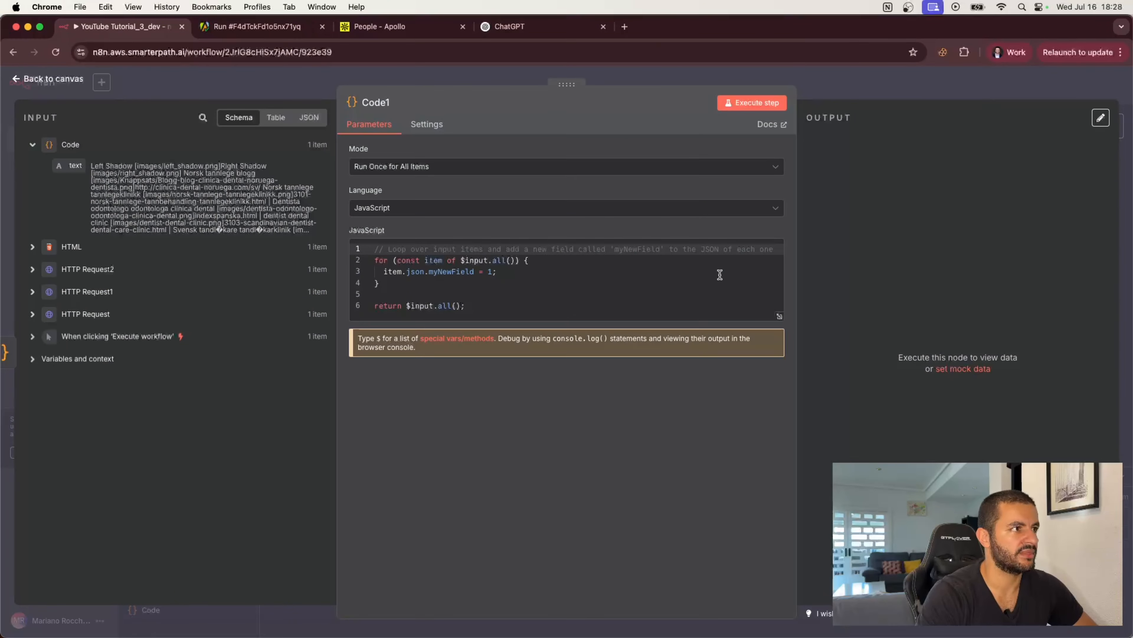
{"action": "key", "text": "super+Tab"}
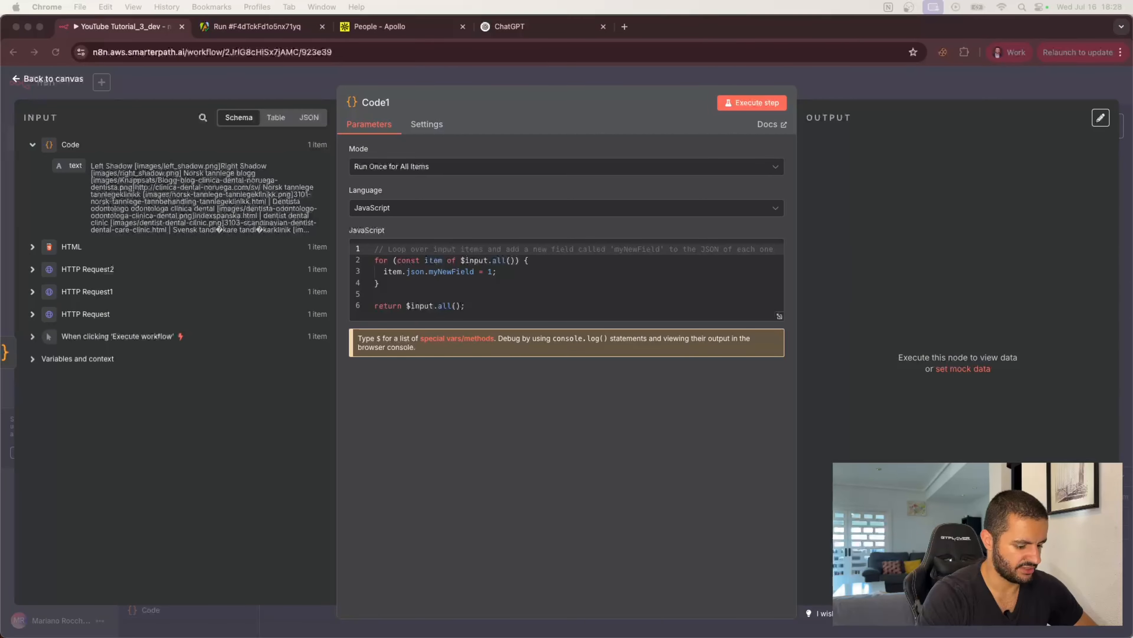
{"action": "left_click_drag", "start_coordinate": [506, 302], "coordinate": [370, 247]}
{"action": "key", "text": "BackSpace"}
{"action": "key", "text": "super+v"}
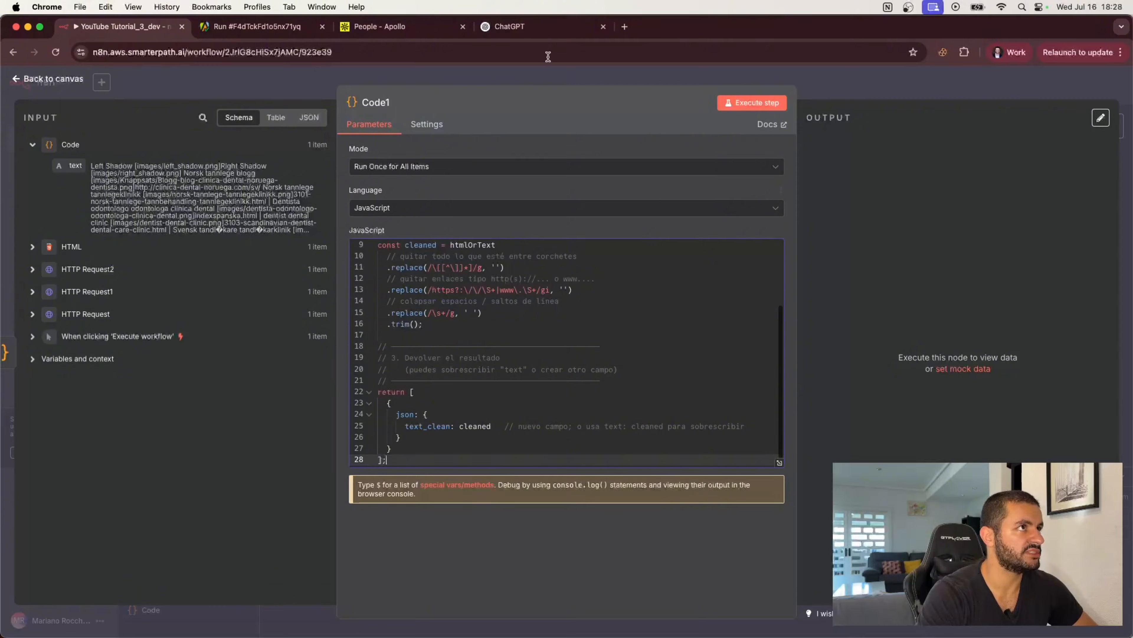
Step: Ask ChatGPT "And this one?" with the second Code node's JavaScript enclosed in triple quotes, and read the answer
{"action": "left_click", "coordinate": [542, 27]}
{"action": "scroll", "coordinate": [502, 476], "scroll_direction": "down", "scroll_amount": 5}
{"action": "left_click", "coordinate": [451, 580]}
{"action": "type", "text": "Sa"}
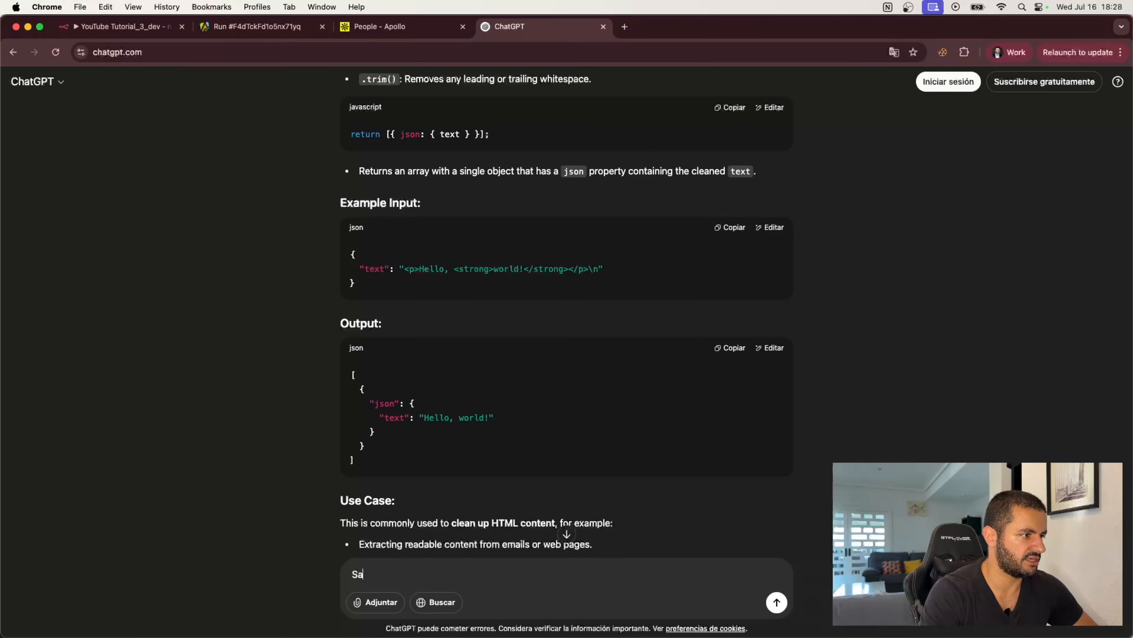
{"action": "type", "text": "nd this one?"}
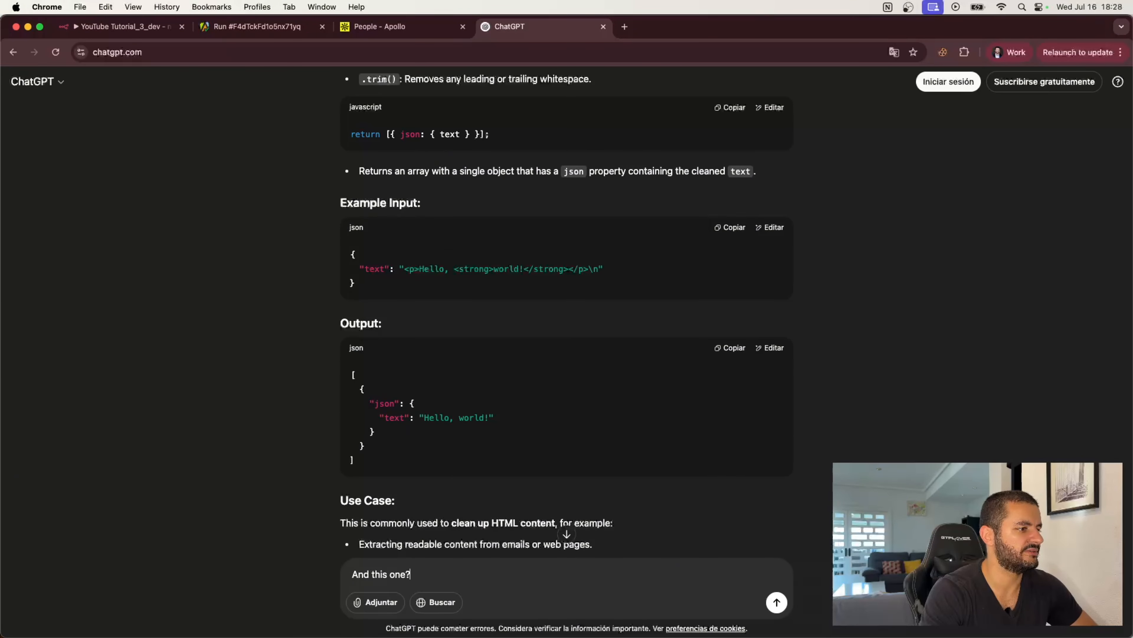
{"action": "key", "text": "shift+Return"}
{"action": "type", "text": "\"\"\""}
{"action": "key", "text": "shift+Return"}
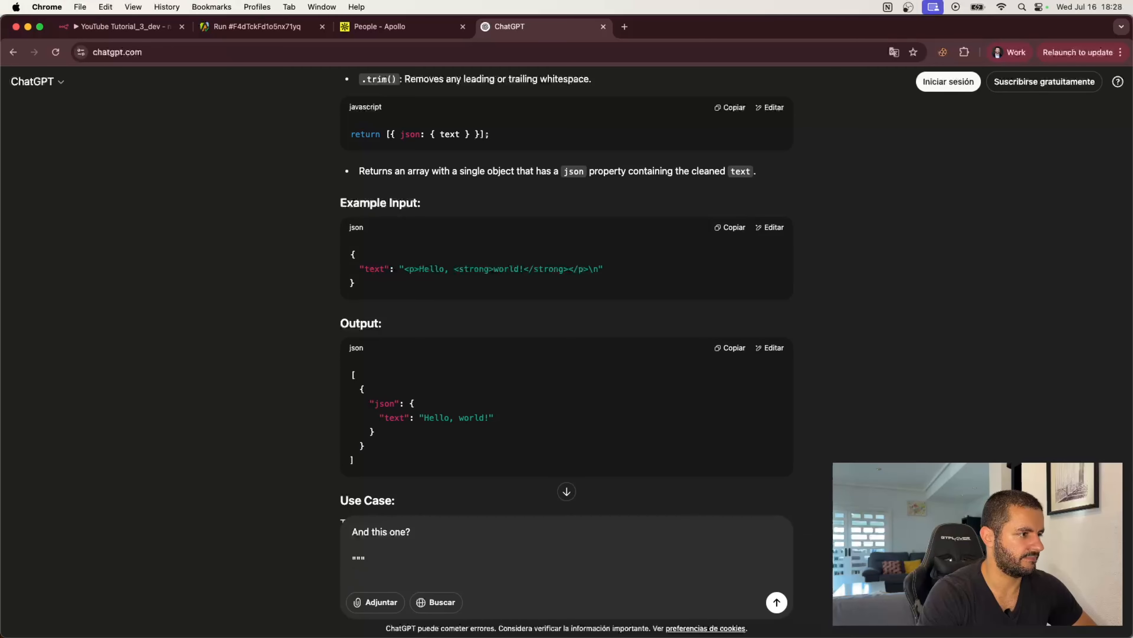
{"action": "key", "text": "super+v"}
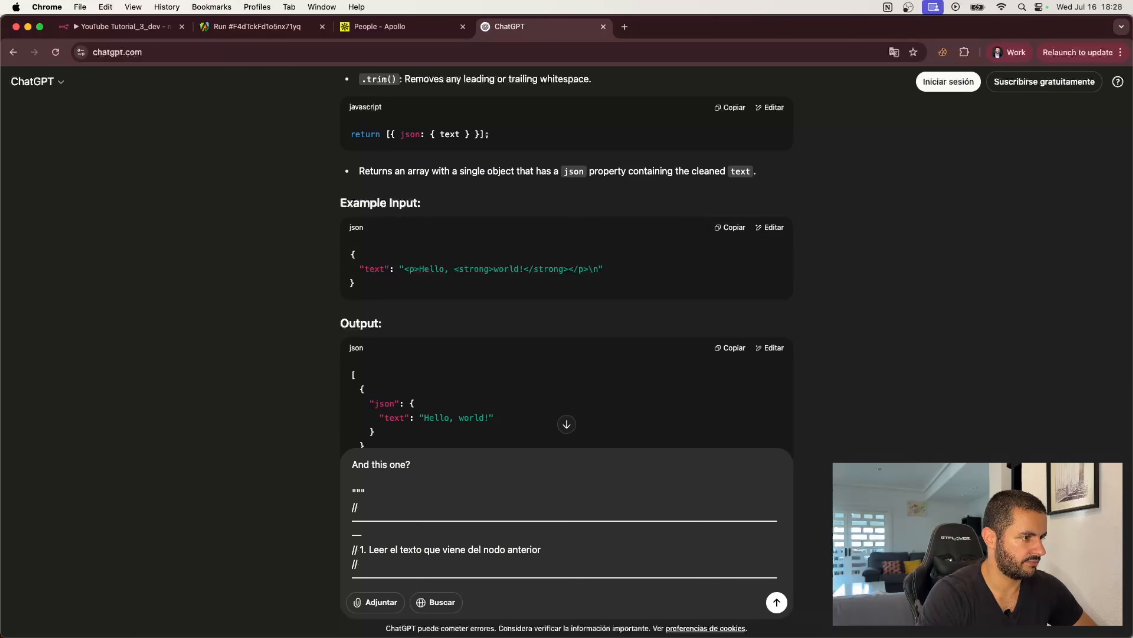
{"action": "key", "text": "shift+Return"}
{"action": "type", "text": "\"\"\""}
{"action": "key", "text": "Return"}
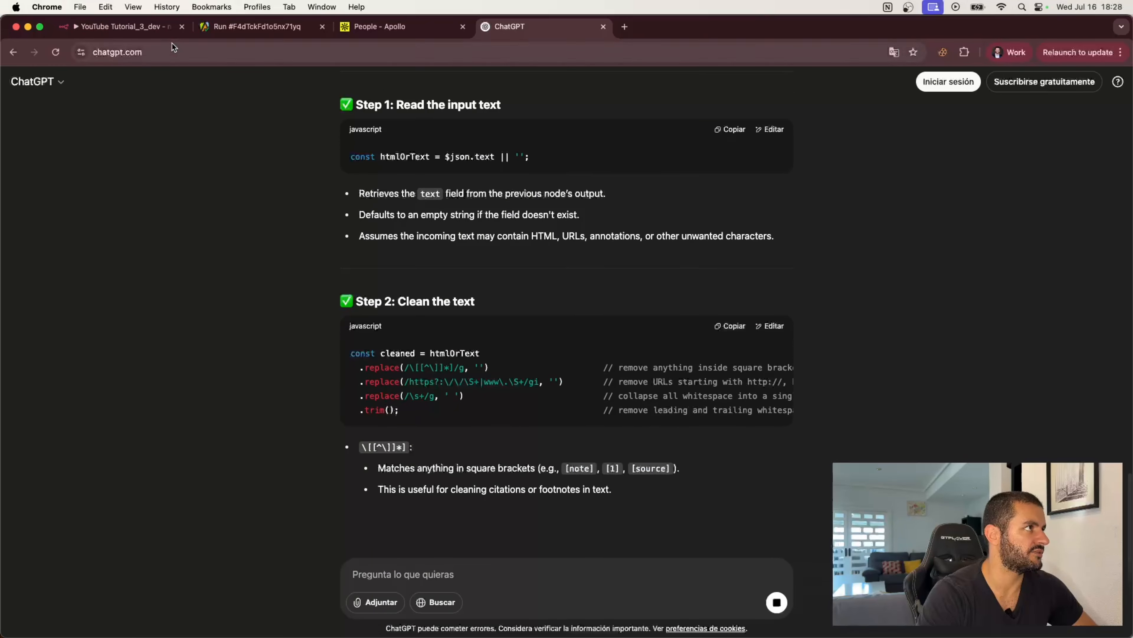
Step: Go back to n8n, review the Code1 node's cleaning script from start to end and execute the node
{"action": "left_click", "coordinate": [142, 33]}
{"action": "scroll", "coordinate": [529, 321], "scroll_direction": "up", "scroll_amount": 5}
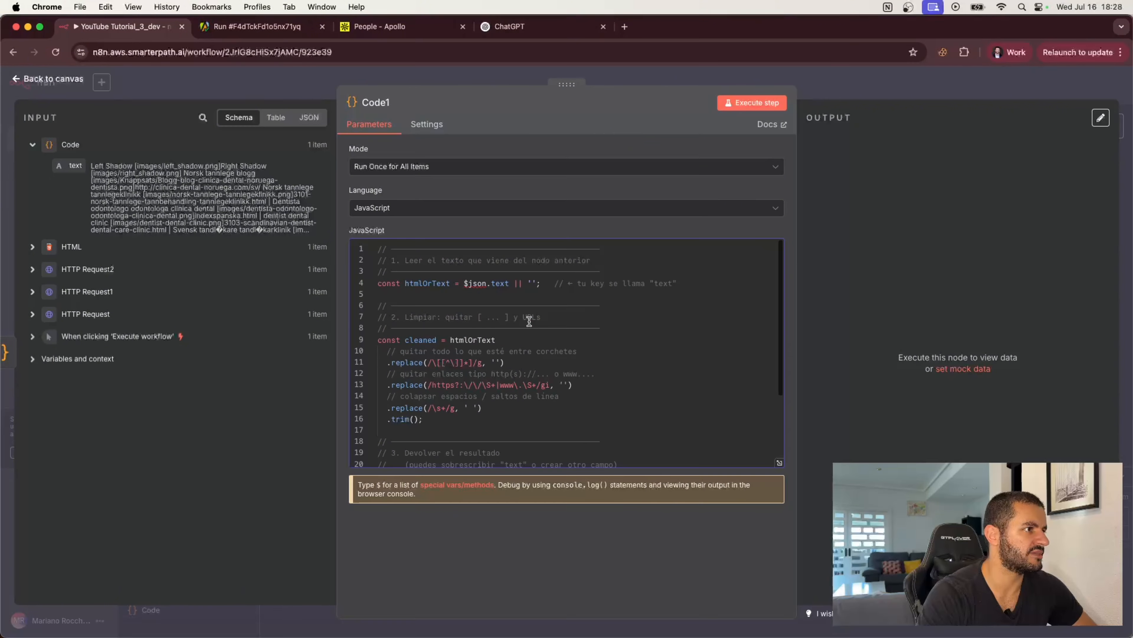
{"action": "scroll", "coordinate": [530, 322], "scroll_direction": "down", "scroll_amount": 5}
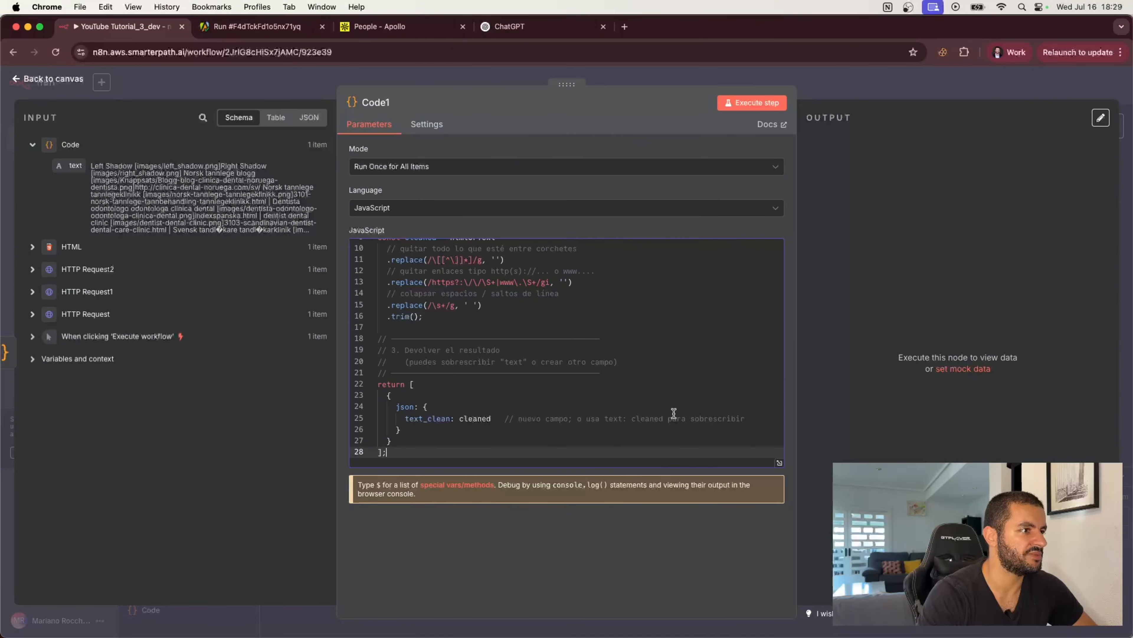
{"action": "left_click", "coordinate": [751, 104]}
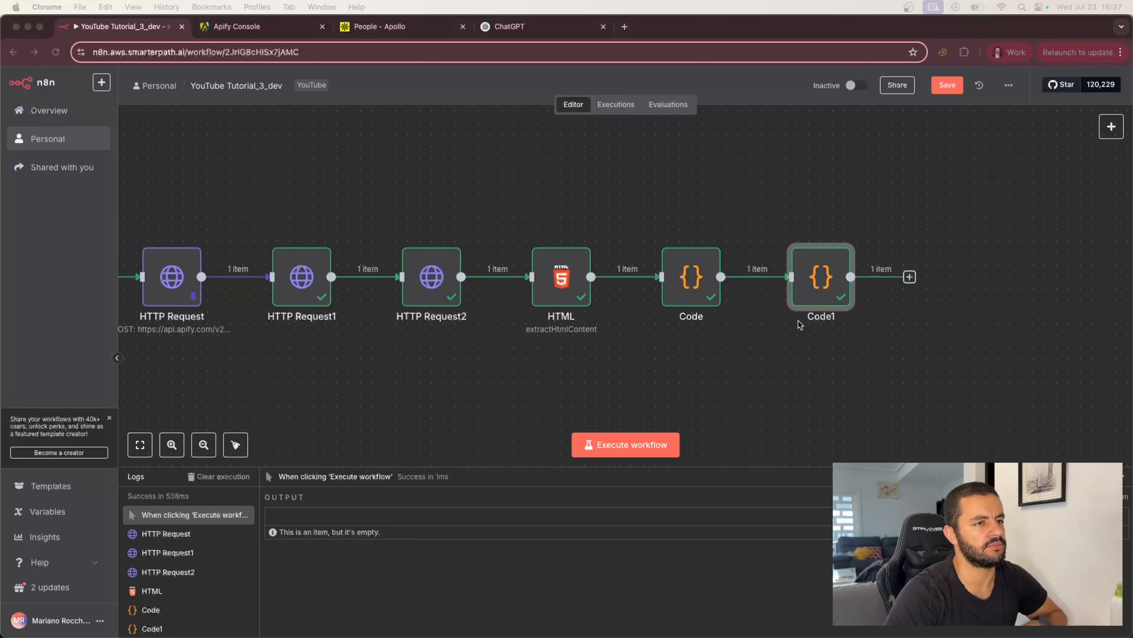
Step: Rename the Code1 node to "Clean Text"
{"action": "double_click", "coordinate": [818, 279]}
{"action": "left_click", "coordinate": [379, 103]}
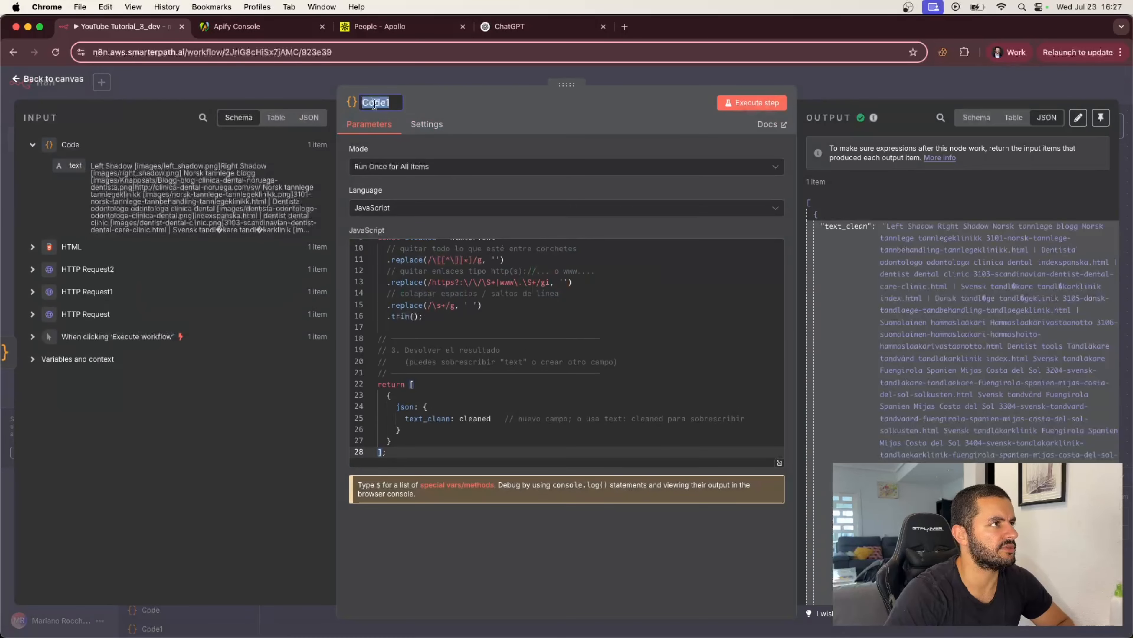
{"action": "type", "text": "Clean Text"}
{"action": "key", "text": "Return"}
{"action": "key", "text": "Escape"}
Step: Rename the Code node that strips the HTML tags to "Parse Text"
{"action": "double_click", "coordinate": [691, 276]}
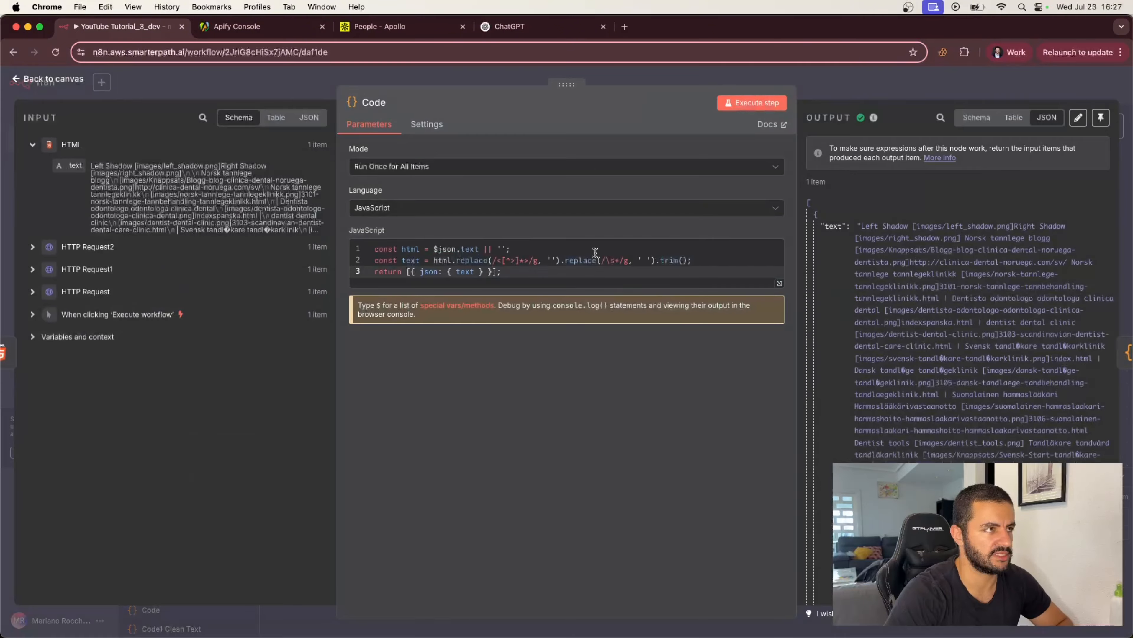
{"action": "left_click", "coordinate": [376, 104]}
{"action": "type", "text": "Parse Text"}
{"action": "key", "text": "Return"}
{"action": "key", "text": "Escape"}
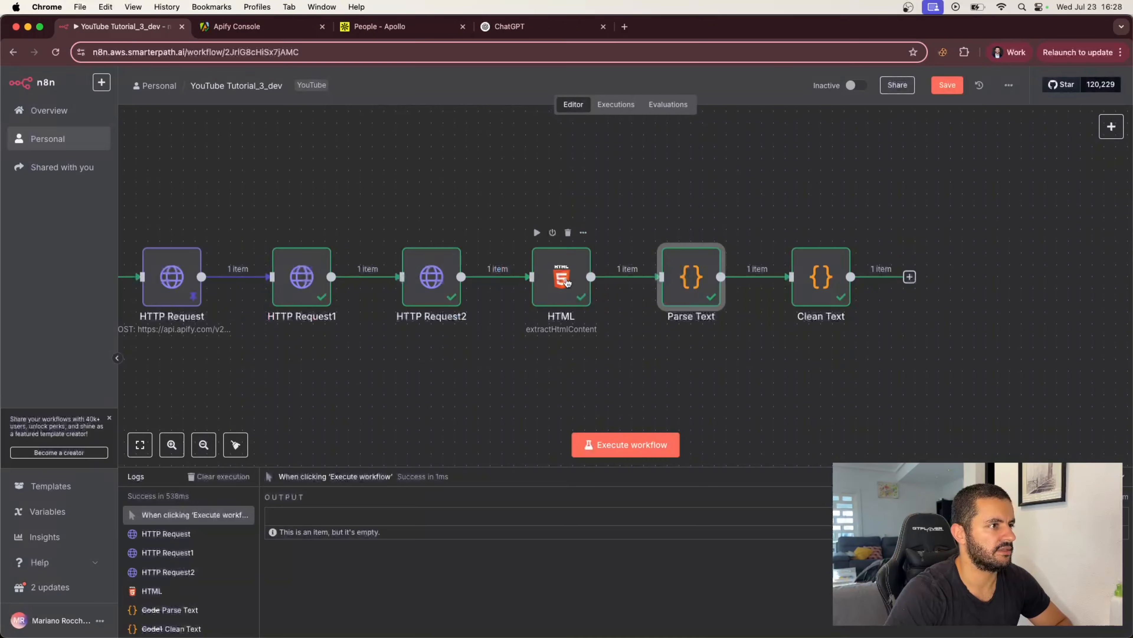
Step: Rename the HTML extraction node to "Extract Text"
{"action": "double_click", "coordinate": [560, 281]}
{"action": "left_click", "coordinate": [380, 102]}
{"action": "type", "text": "Extract Text"}
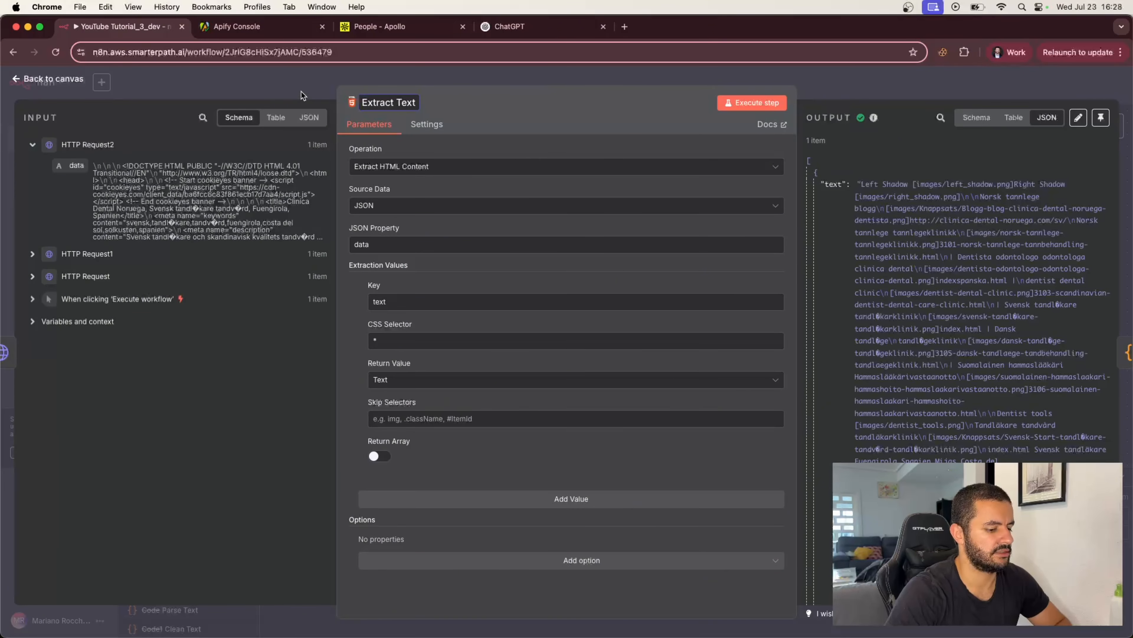
{"action": "key", "text": "Return"}
{"action": "key", "text": "Escape"}
Step: Rename the HTTP Request2 node, which fetches the organization's website, to "Website HTML"
{"action": "double_click", "coordinate": [430, 272]}
{"action": "left_click", "coordinate": [492, 104]}
{"action": "type", "text": "Website HTML"}
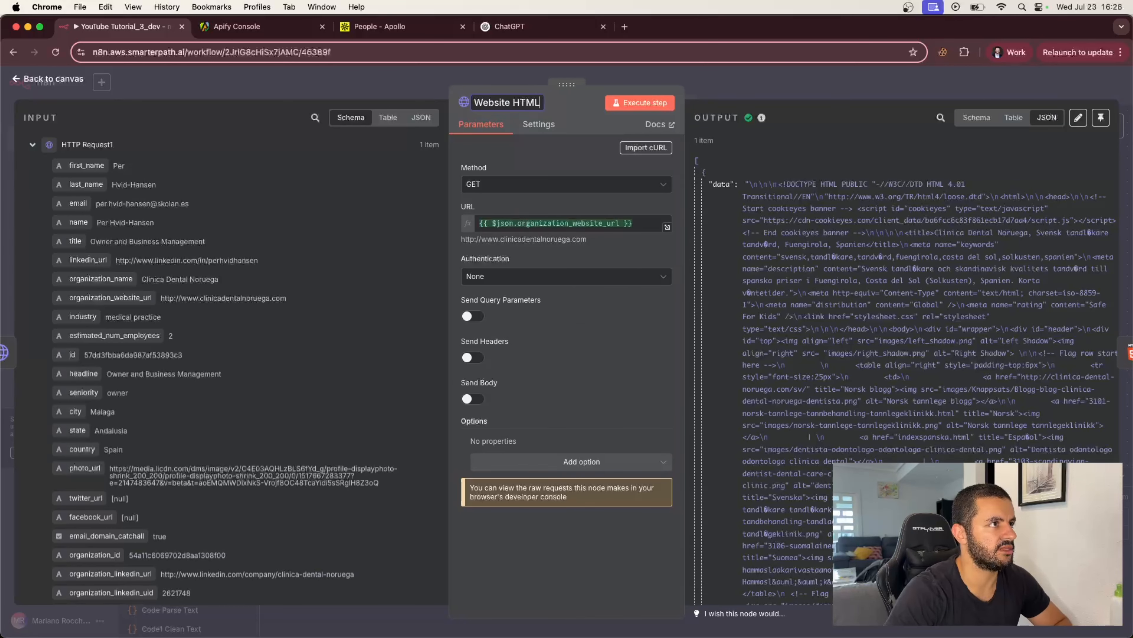
{"action": "key", "text": "Return"}
{"action": "key", "text": "Escape"}
Step: Rename the HTTP Request1 node, which retrieves the Apify dataset items, to "User Data"
{"action": "scroll", "coordinate": [395, 294], "scroll_direction": "left", "scroll_amount": 5}
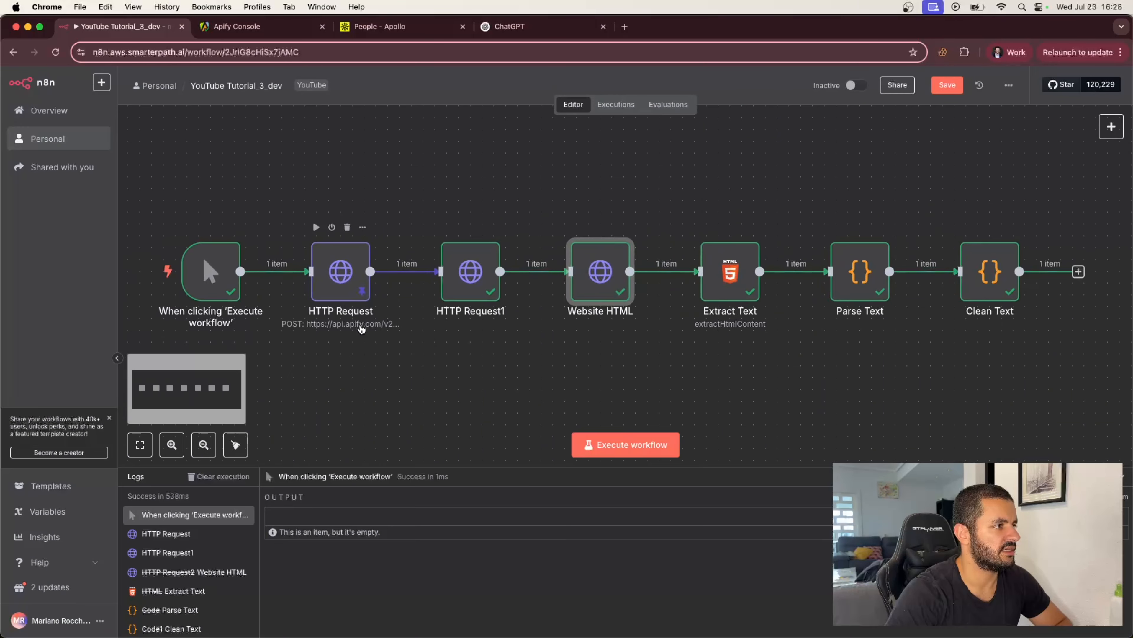
{"action": "double_click", "coordinate": [468, 270]}
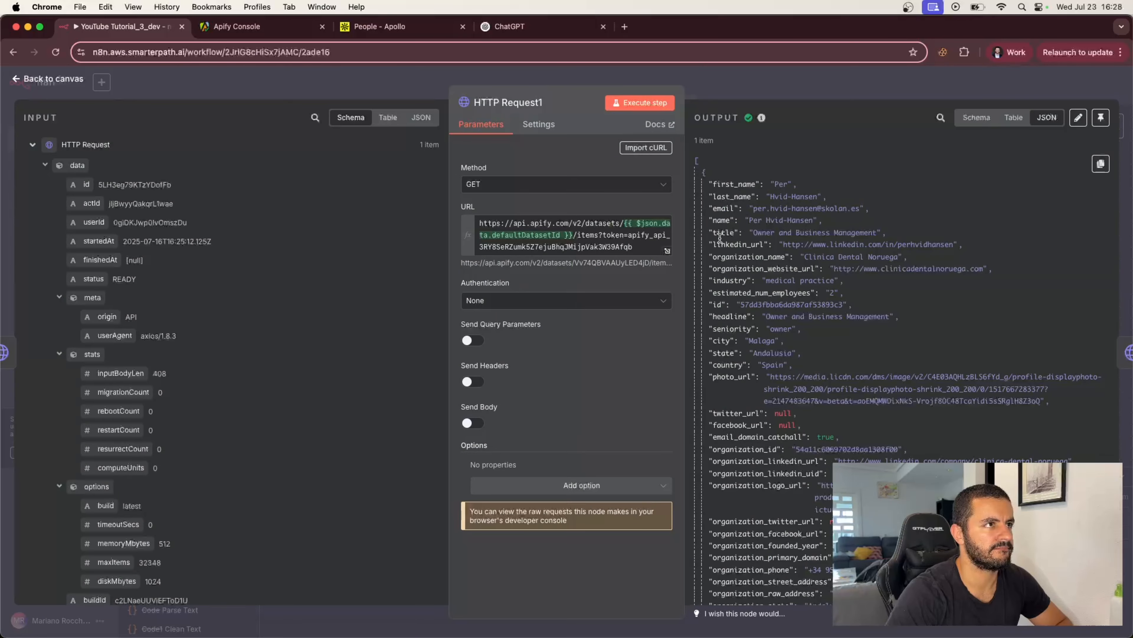
{"action": "left_click", "coordinate": [507, 103]}
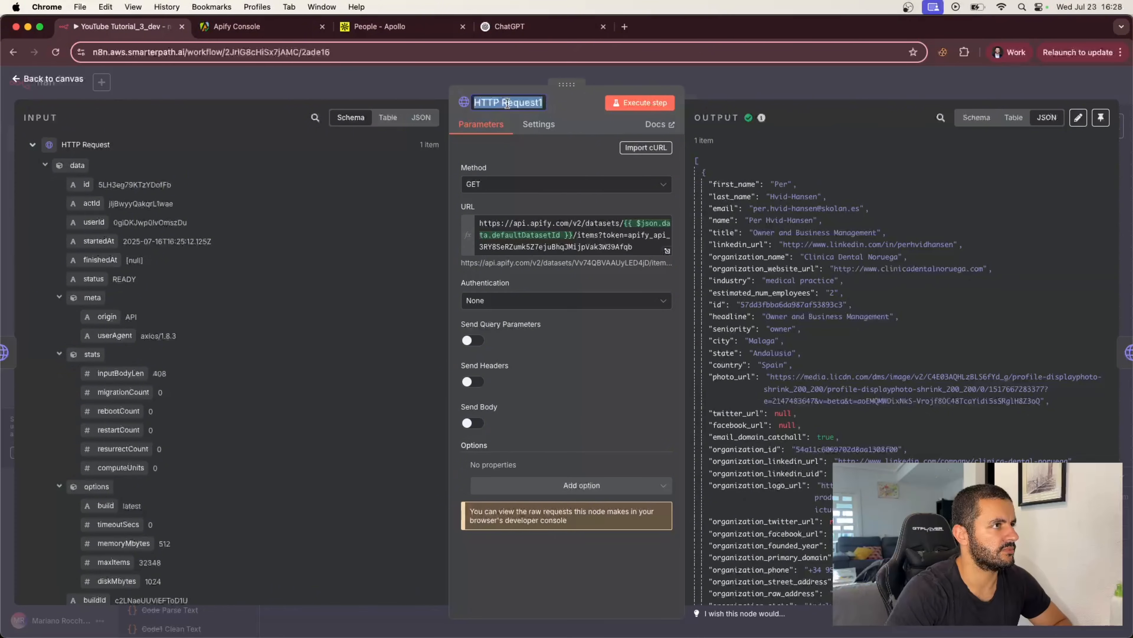
{"action": "type", "text": "User Data"}
{"action": "key", "text": "Return"}
{"action": "key", "text": "Escape"}
Step: Review the settings of the first HTTP Request node, which starts the Apify scraper, and rename it to "Initial Request"
{"action": "double_click", "coordinate": [336, 271]}
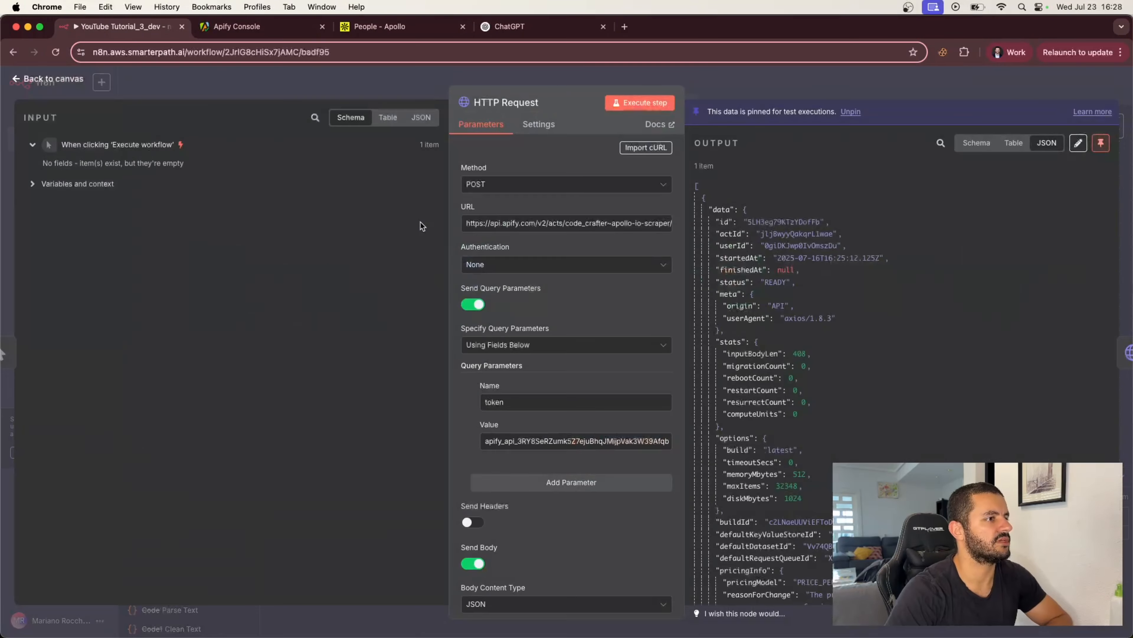
{"action": "scroll", "coordinate": [1100, 187], "scroll_direction": "down", "scroll_amount": 10}
{"action": "scroll", "coordinate": [1100, 188], "scroll_direction": "up", "scroll_amount": 10}
{"action": "left_click", "coordinate": [509, 103]}
{"action": "key", "text": "BackSpace"}
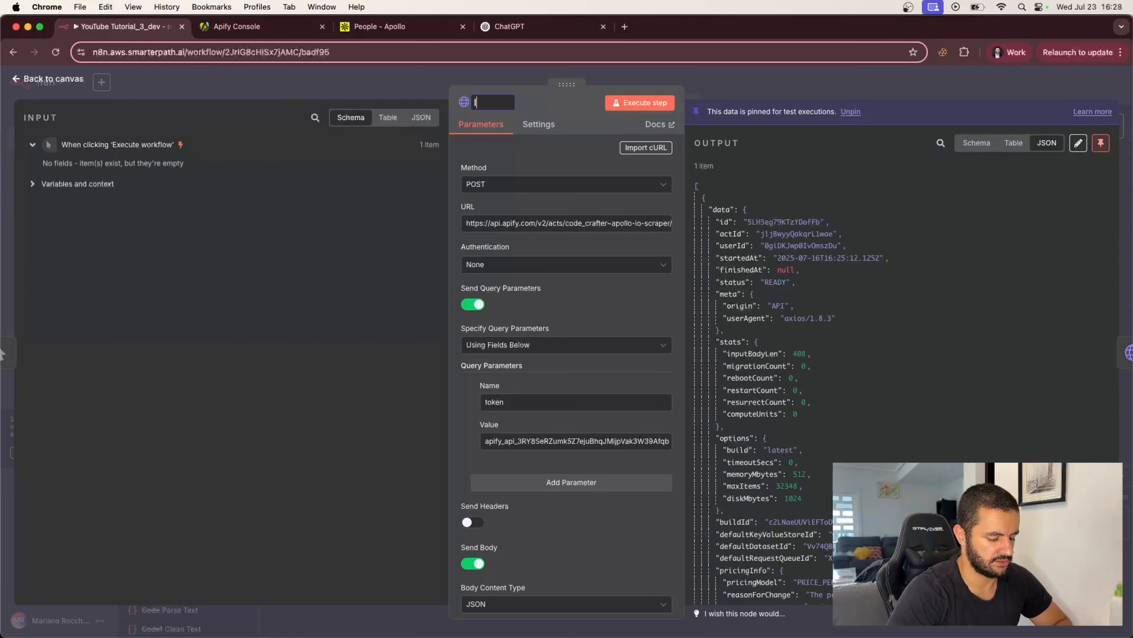
{"action": "type", "text": "Initial Request"}
{"action": "key", "text": "Return"}
{"action": "key", "text": "Escape"}
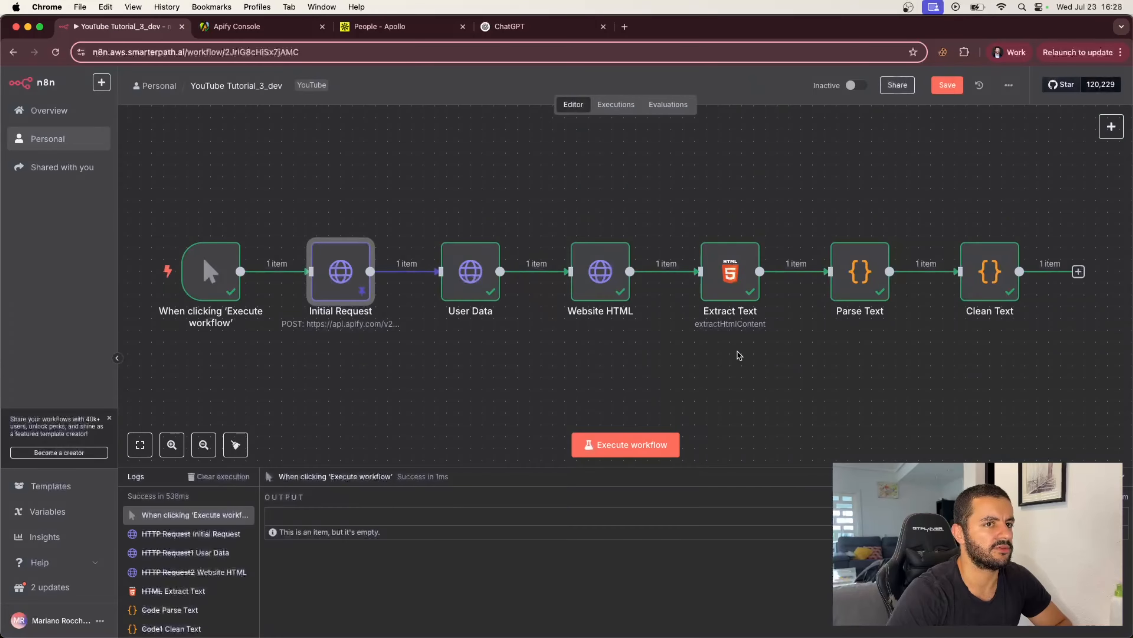
Step: Add a Basic LLM Chain node after the Clean Text node
{"action": "scroll", "coordinate": [738, 356], "scroll_direction": "right", "scroll_amount": 7}
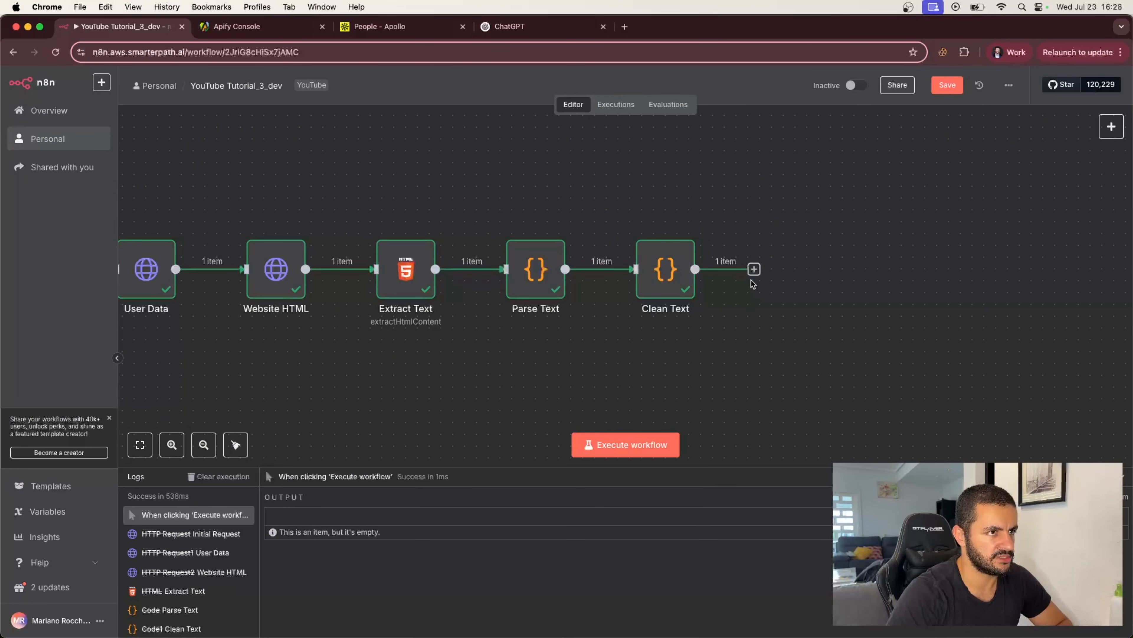
{"action": "left_click", "coordinate": [753, 269]}
{"action": "left_click", "coordinate": [963, 218]}
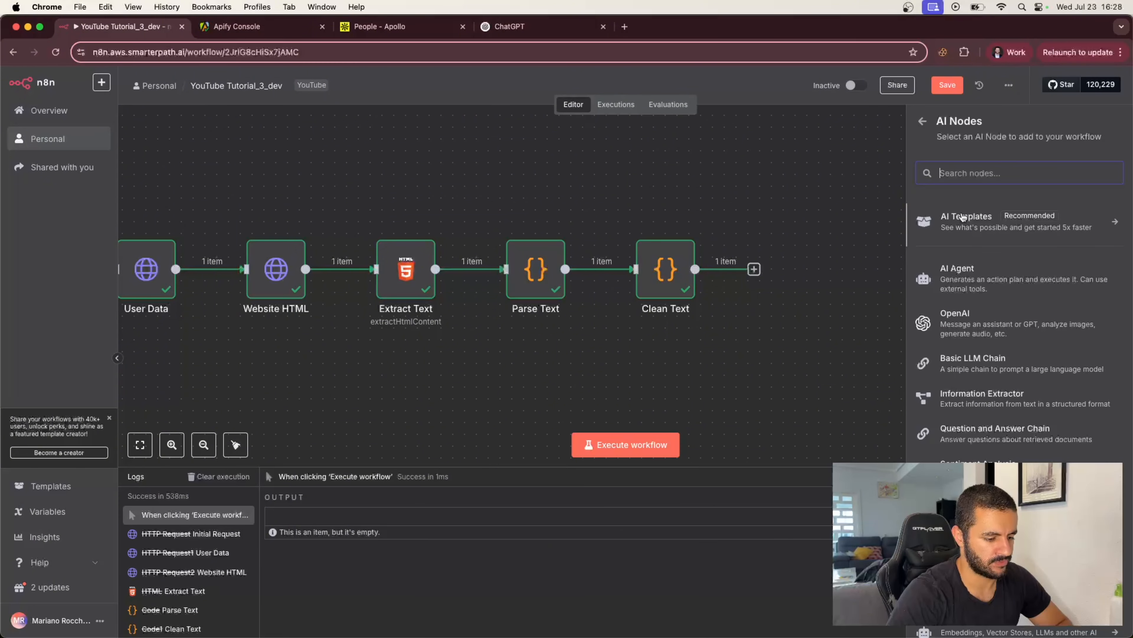
{"action": "left_click", "coordinate": [964, 369]}
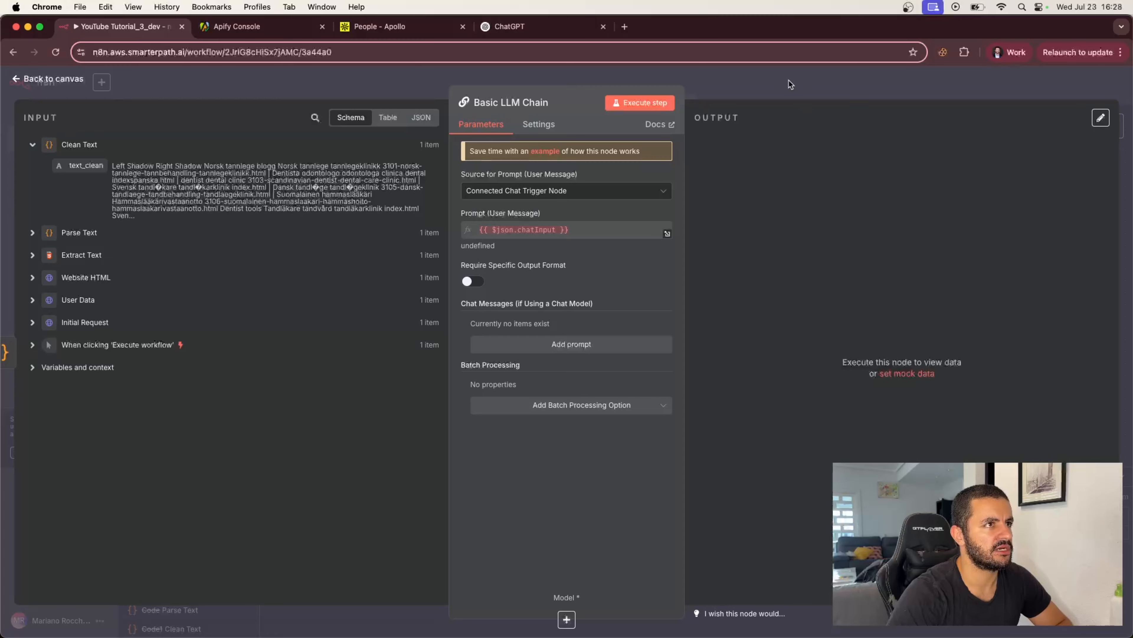
{"action": "left_click", "coordinate": [789, 82]}
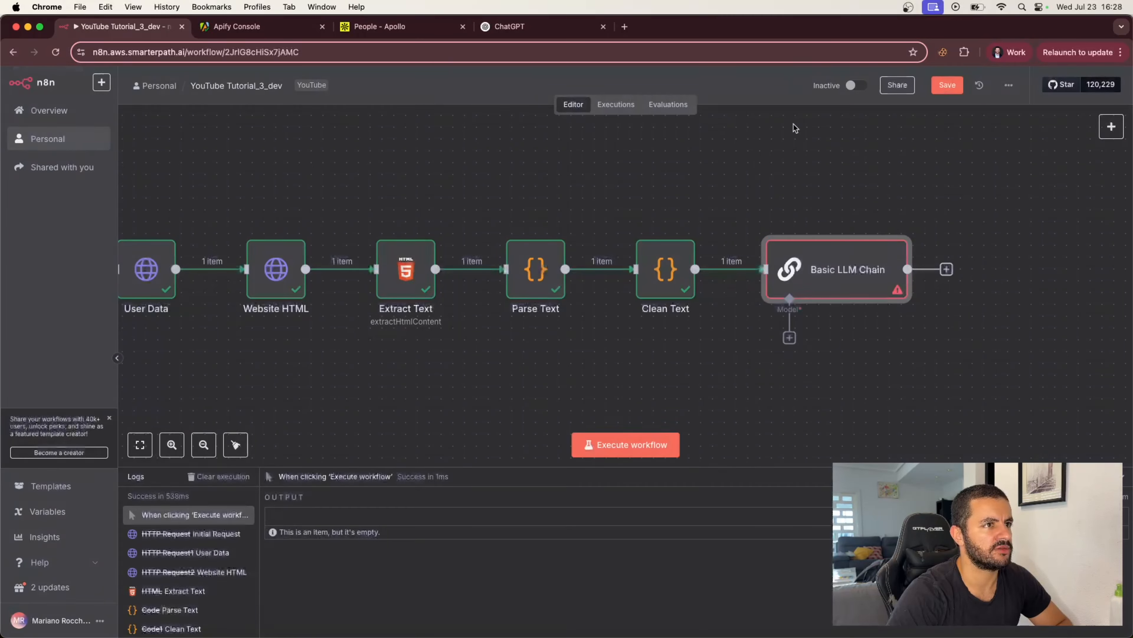
Step: Add a second Basic LLM Chain node connected to the output of the first one
{"action": "left_click", "coordinate": [945, 270]}
{"action": "left_click", "coordinate": [973, 212]}
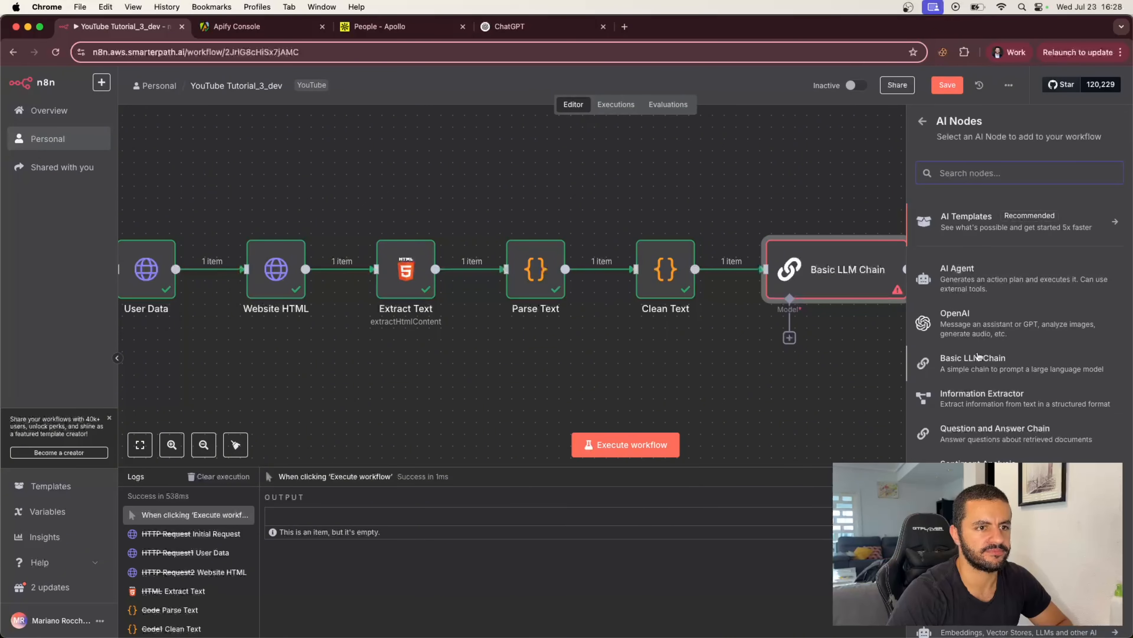
{"action": "left_click", "coordinate": [978, 365]}
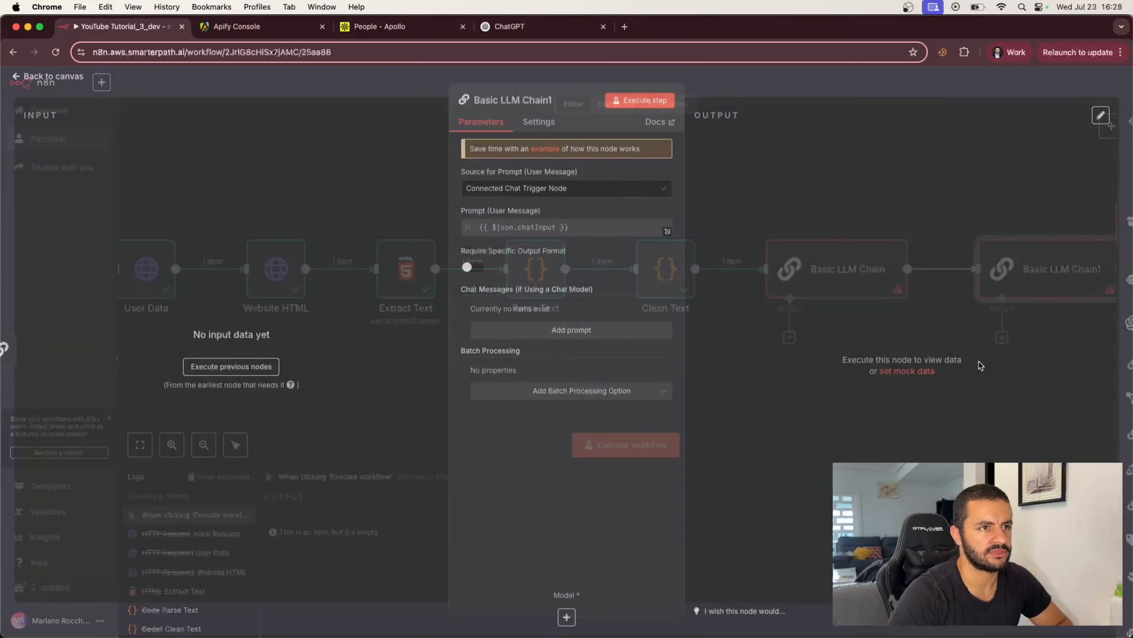
{"action": "left_click", "coordinate": [811, 81]}
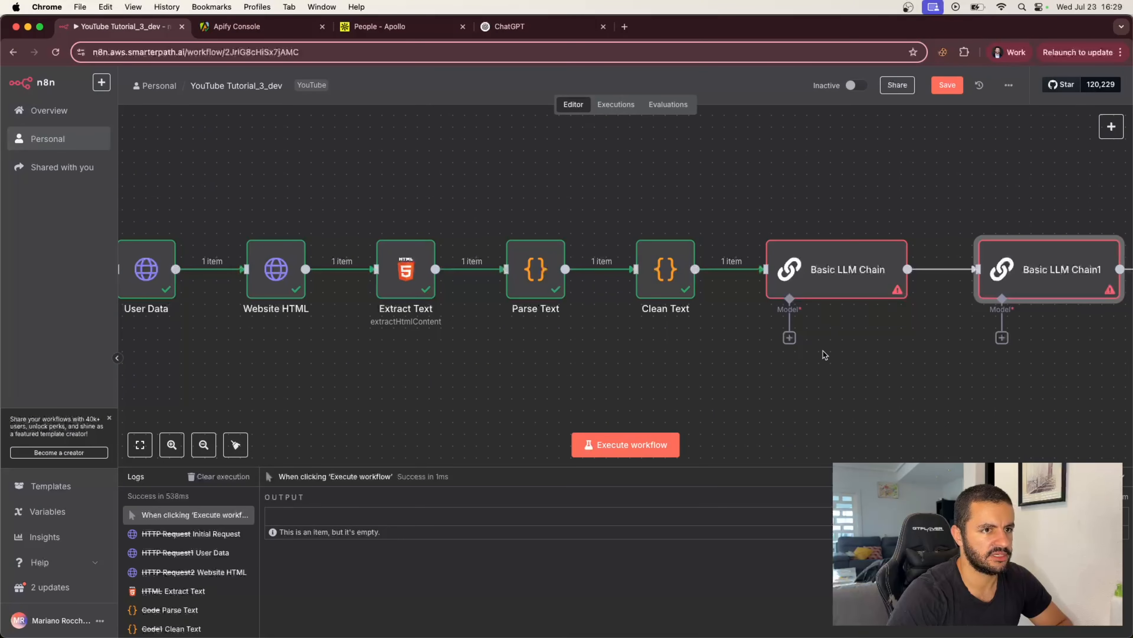
Step: Enable Require Specific Output Format on both Basic LLM Chain nodes
{"action": "scroll", "coordinate": [824, 351], "scroll_direction": "right", "scroll_amount": 5}
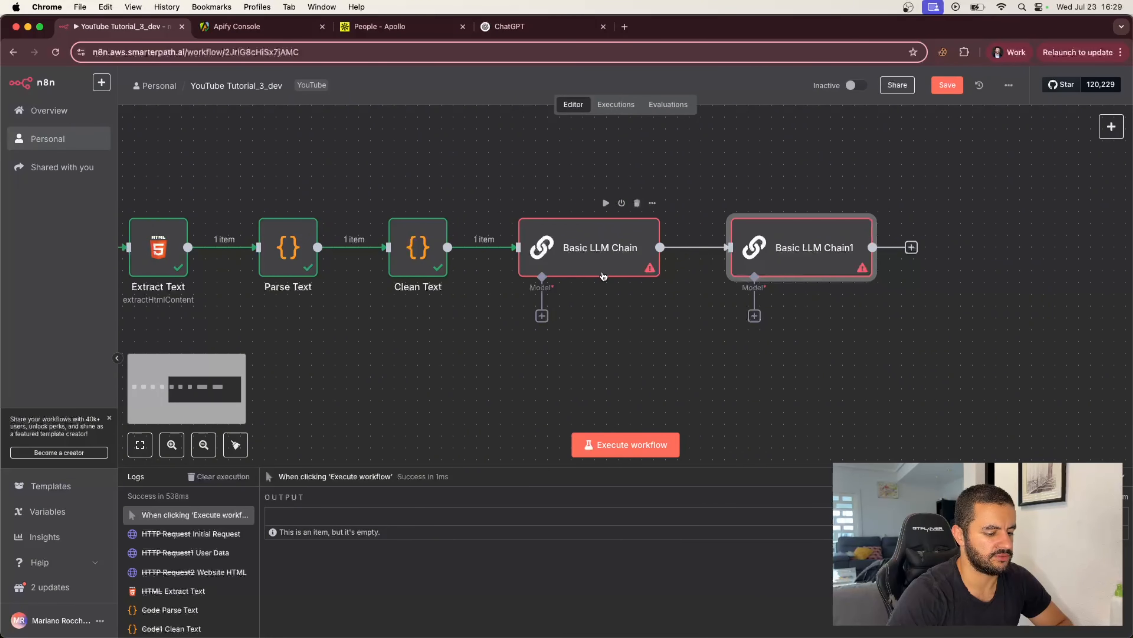
{"action": "double_click", "coordinate": [603, 273]}
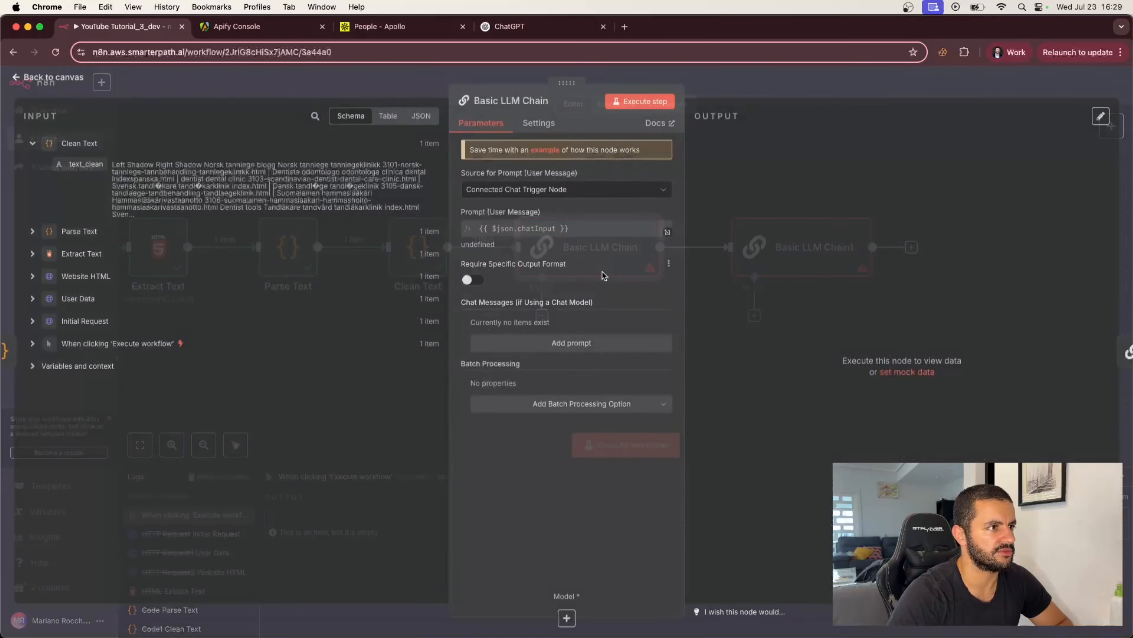
{"action": "left_click", "coordinate": [474, 283]}
{"action": "key", "text": "Escape"}
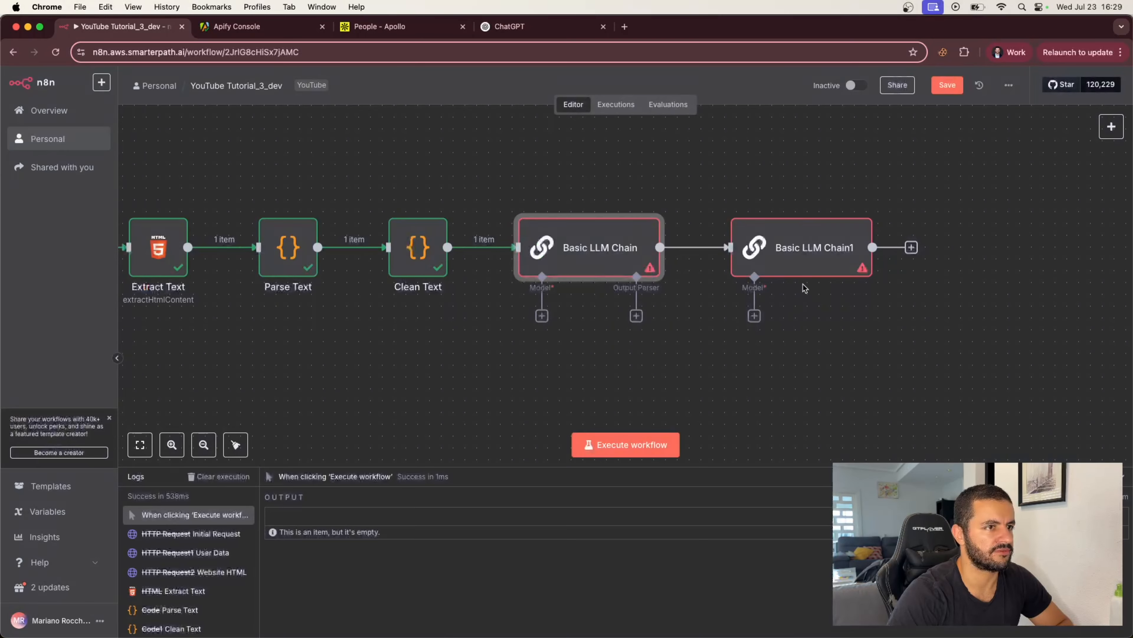
{"action": "double_click", "coordinate": [801, 262]}
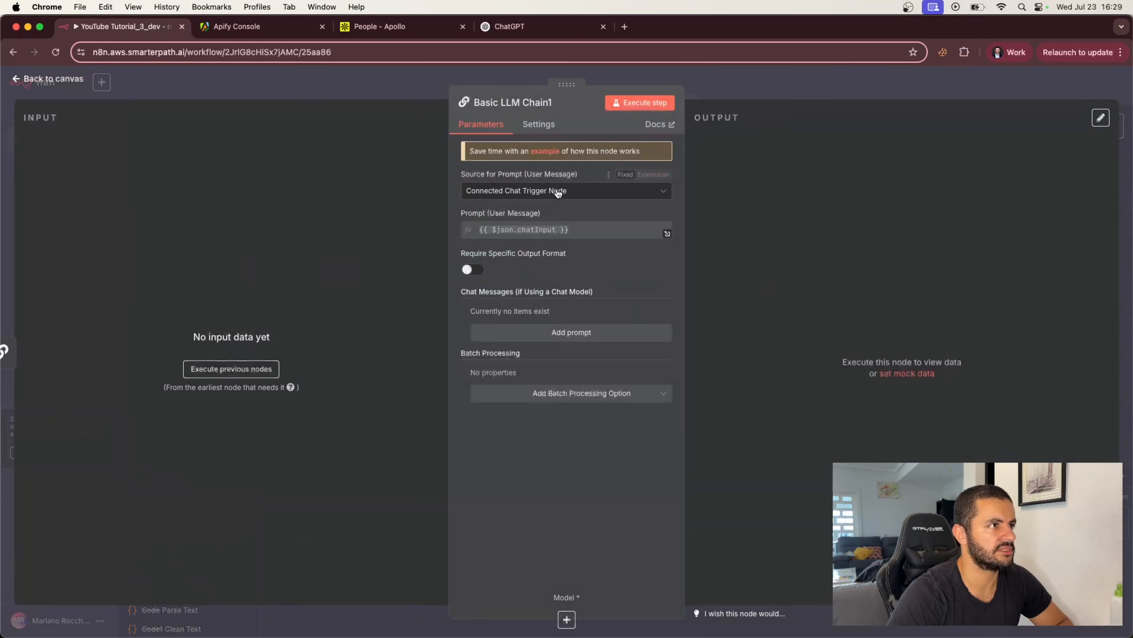
{"action": "left_click", "coordinate": [474, 270]}
{"action": "key", "text": "Escape"}
Step: Attach a Structured Output Parser to the output parser connection of each of the two LLM chains
{"action": "left_click", "coordinate": [636, 316]}
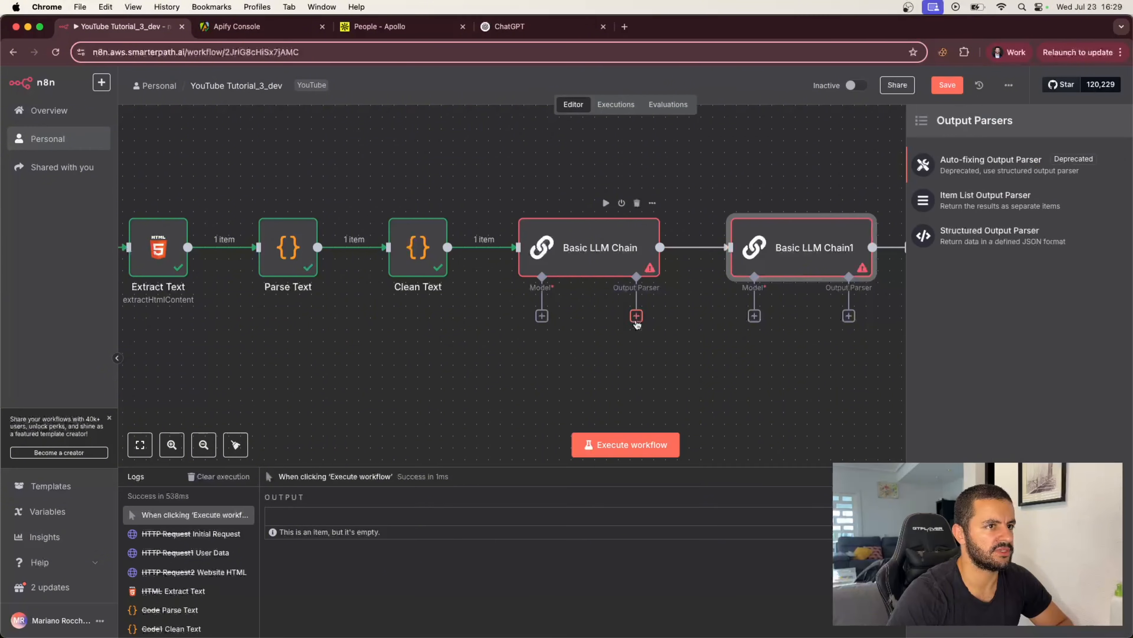
{"action": "left_click", "coordinate": [955, 241]}
{"action": "key", "text": "Escape"}
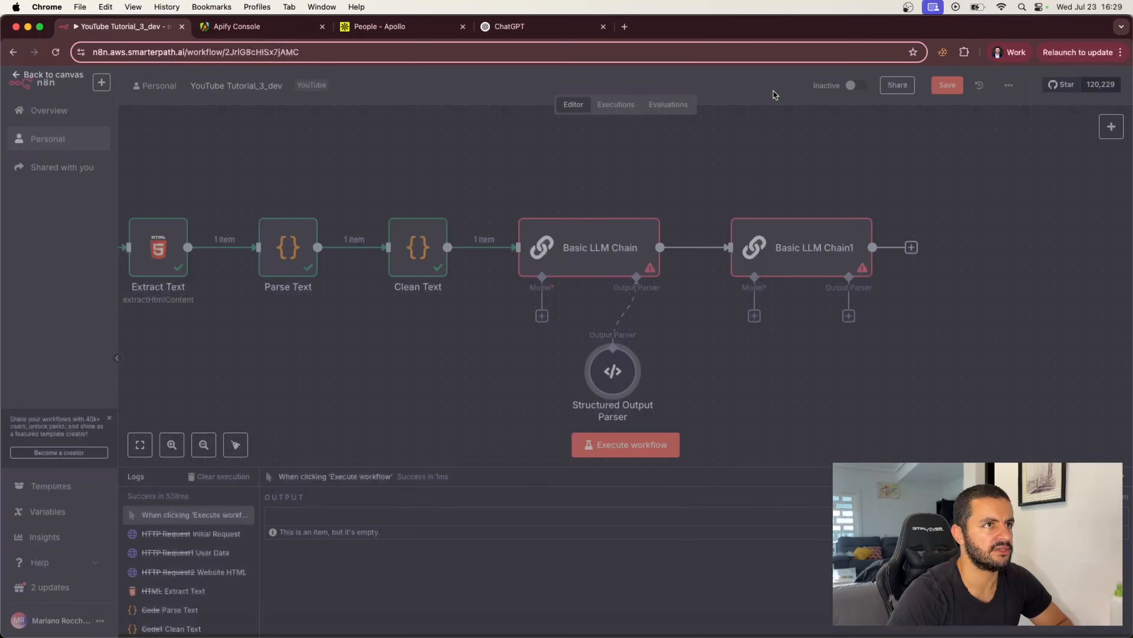
{"action": "left_click", "coordinate": [848, 315]}
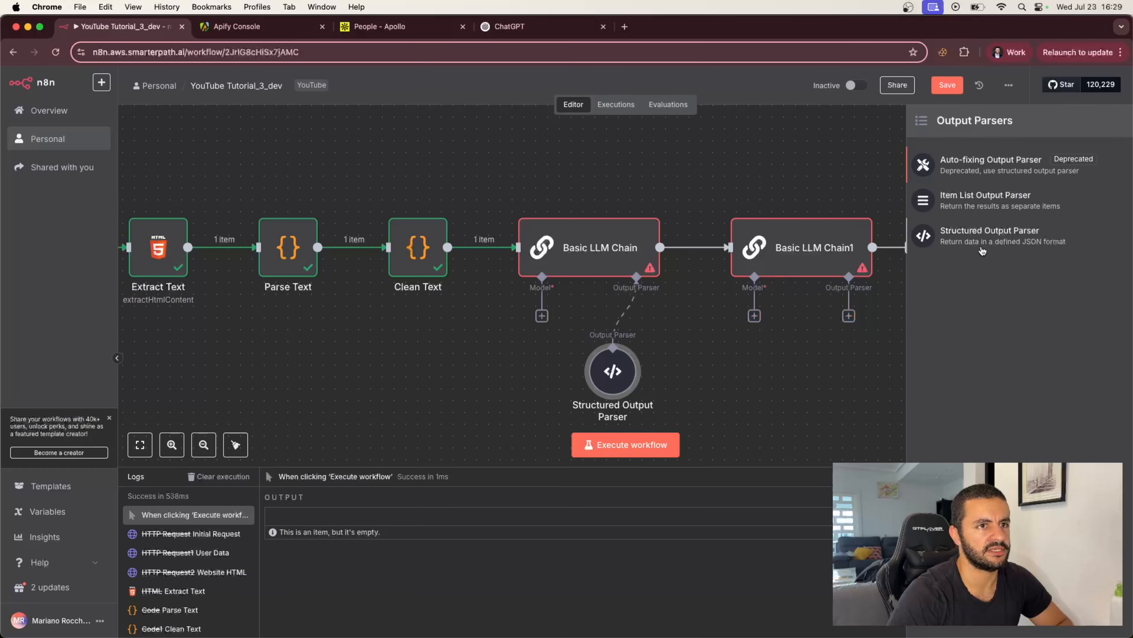
{"action": "left_click", "coordinate": [983, 250]}
{"action": "left_click", "coordinate": [828, 83]}
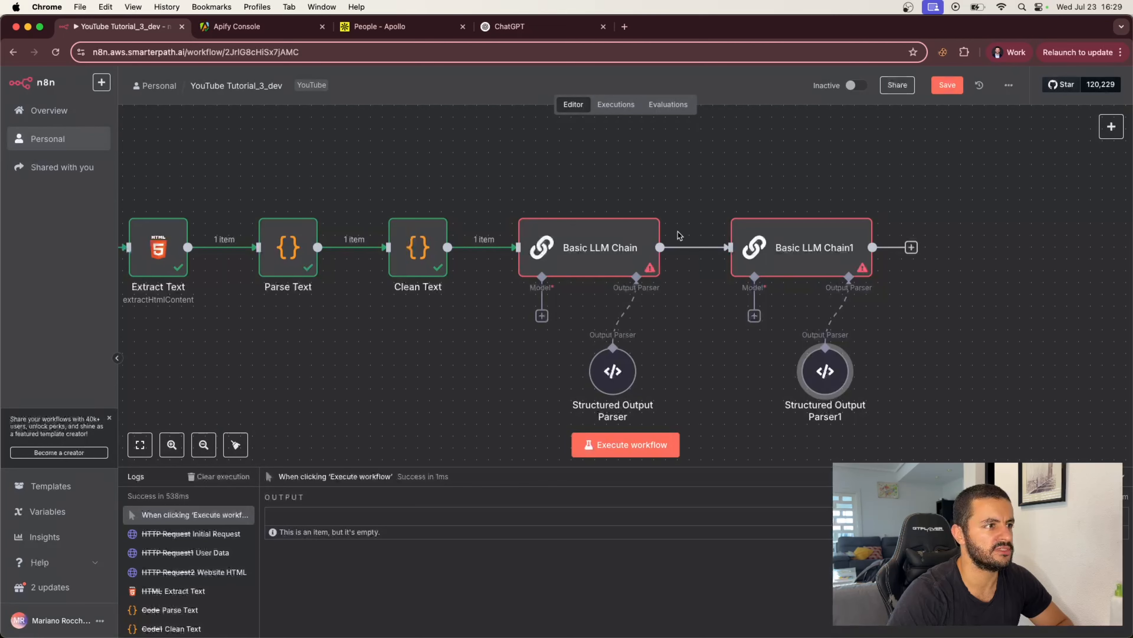
Step: Attach a Google Gemini Chat Model to the first LLM chain and set its model to models/gemini-2.5-flash
{"action": "left_click", "coordinate": [542, 316]}
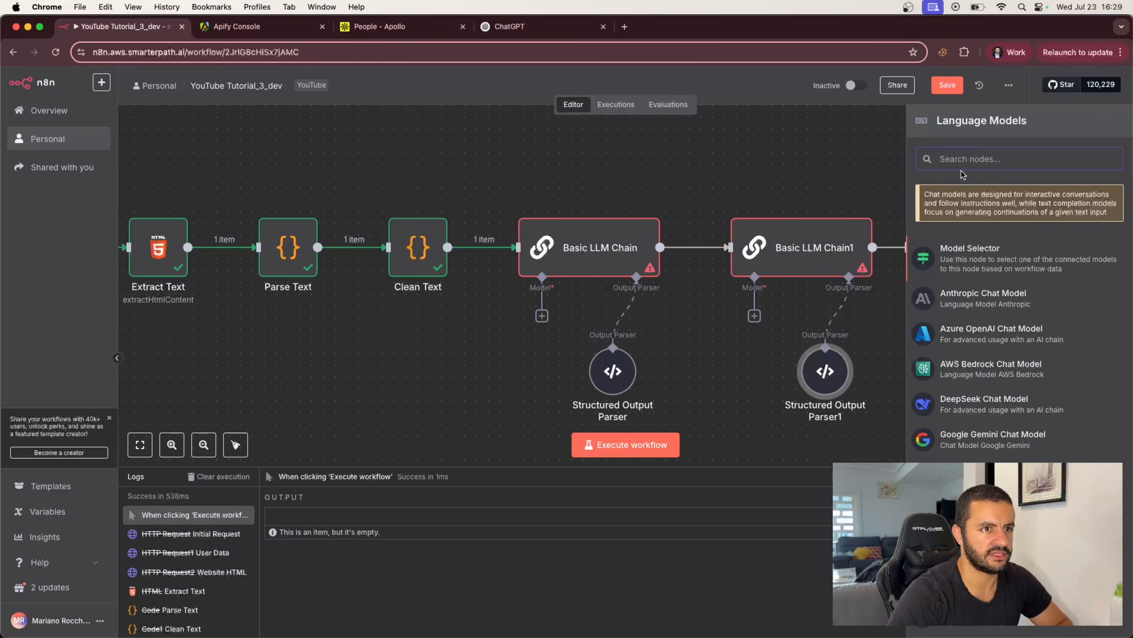
{"action": "left_click", "coordinate": [984, 441]}
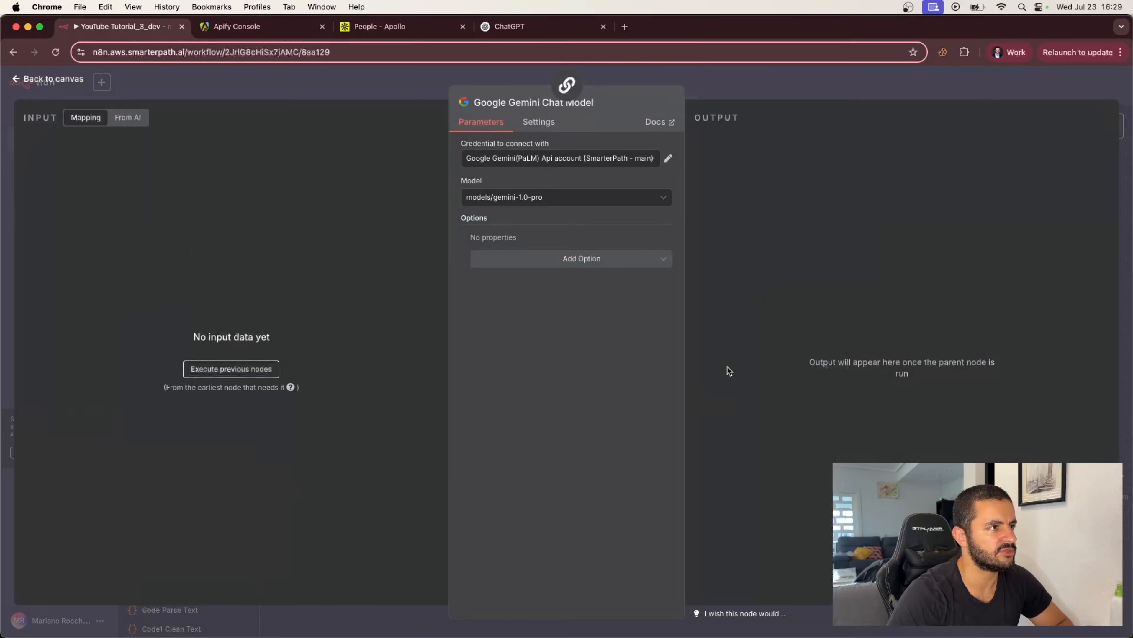
{"action": "left_click", "coordinate": [575, 196]}
{"action": "scroll", "coordinate": [575, 255], "scroll_direction": "down", "scroll_amount": 10}
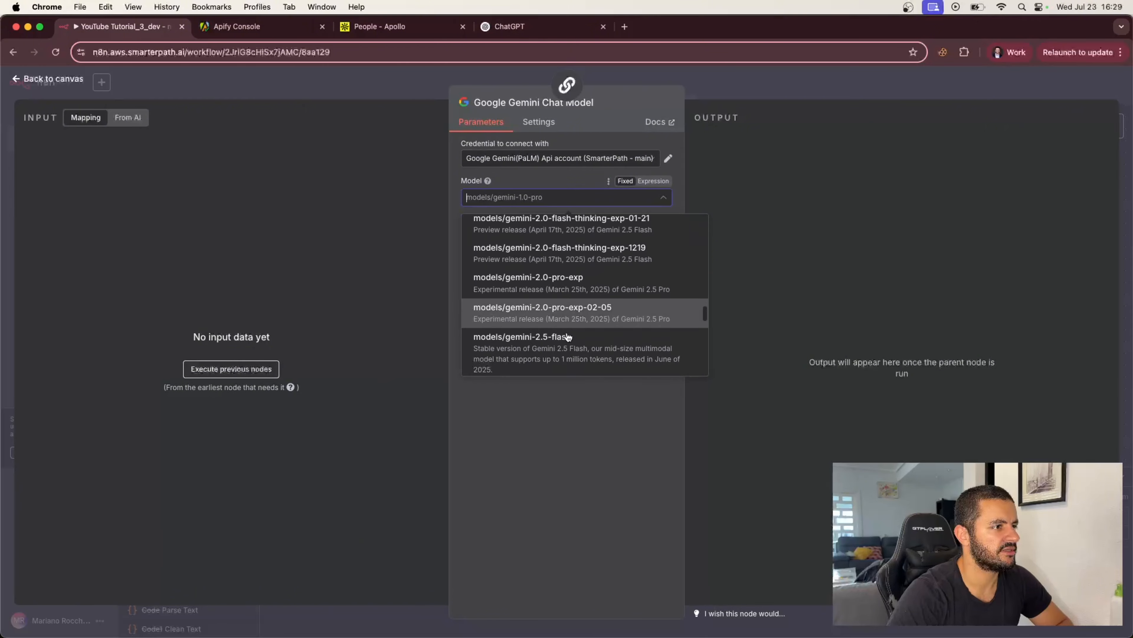
{"action": "left_click", "coordinate": [568, 330]}
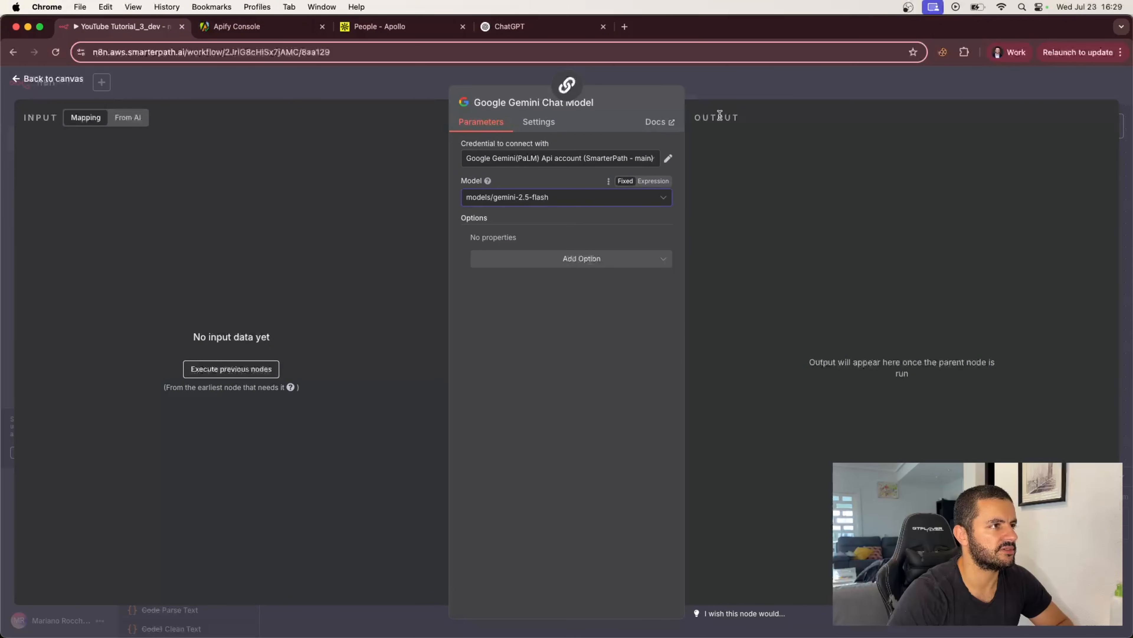
Step: Add the Sampling Temperature option to the Google Gemini Chat Model and change its value
{"action": "left_click", "coordinate": [598, 264]}
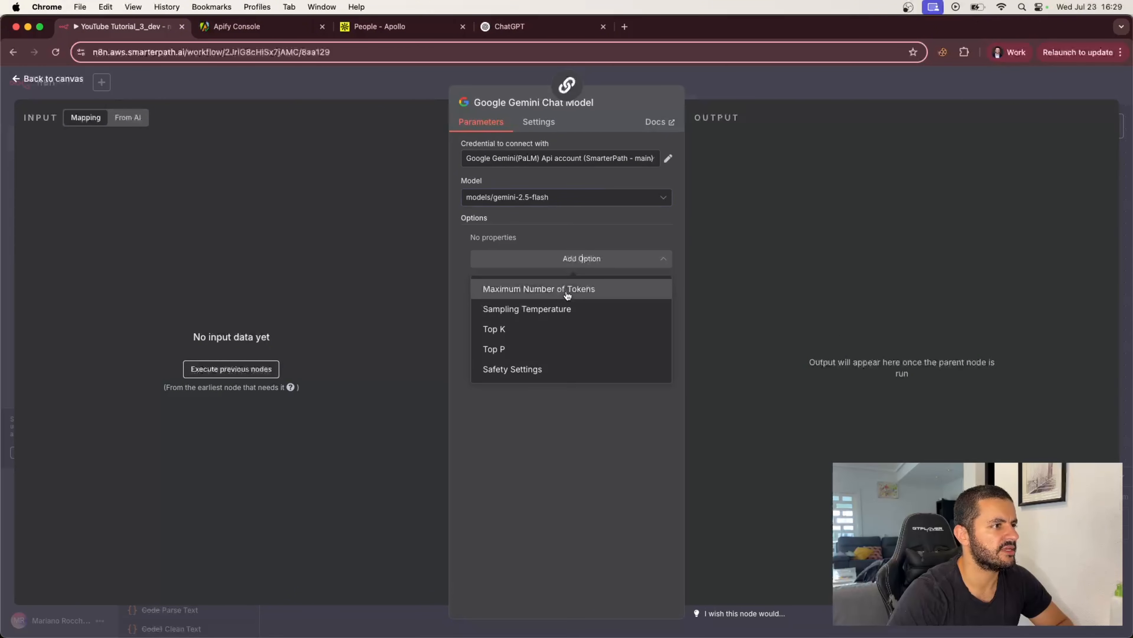
{"action": "left_click", "coordinate": [529, 309]}
{"action": "left_click", "coordinate": [518, 260]}
{"action": "key", "text": "BackSpace"}
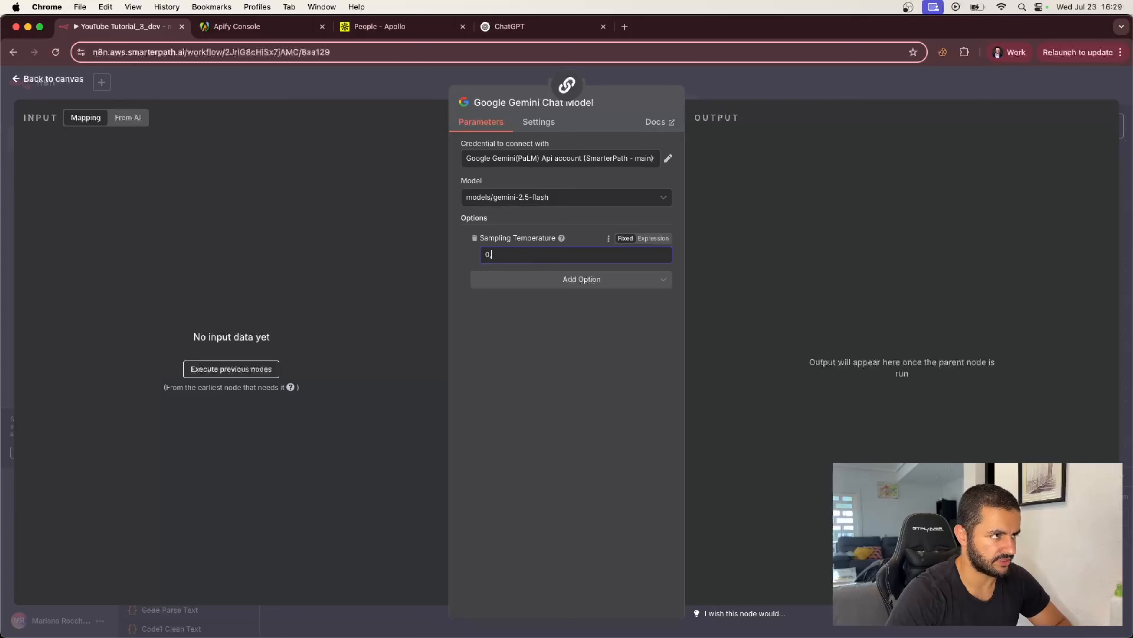
{"action": "left_click", "coordinate": [744, 76]}
Step: Save the workflow and connect the second LLM chain's model input to the existing Google Gemini Chat Model
{"action": "left_click", "coordinate": [936, 89]}
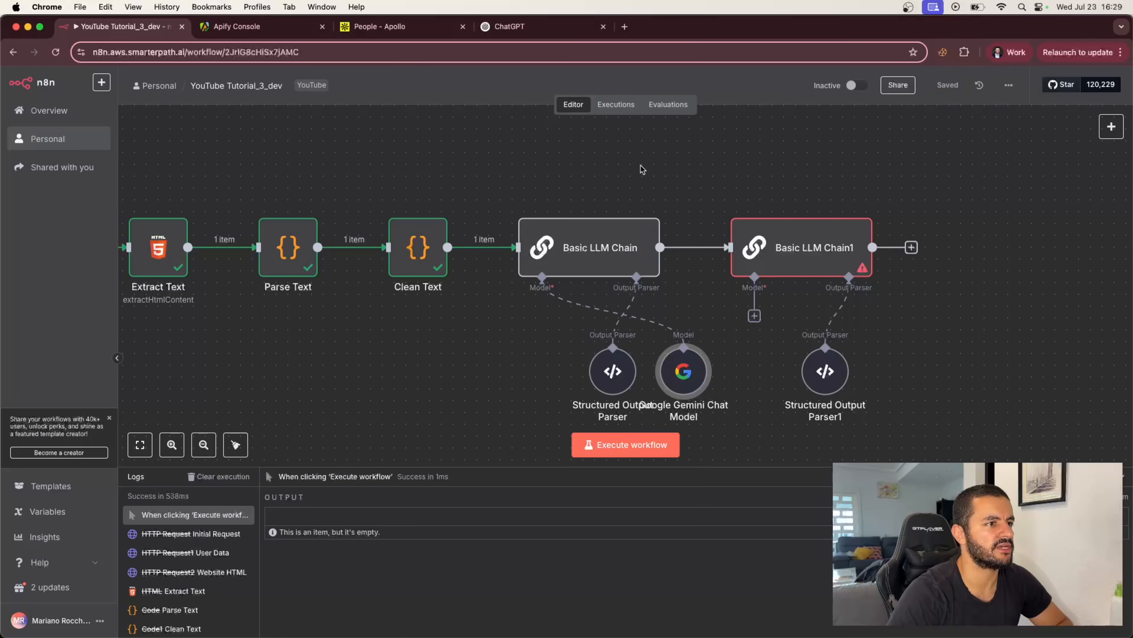
{"action": "left_click_drag", "start_coordinate": [754, 316], "coordinate": [683, 353]}
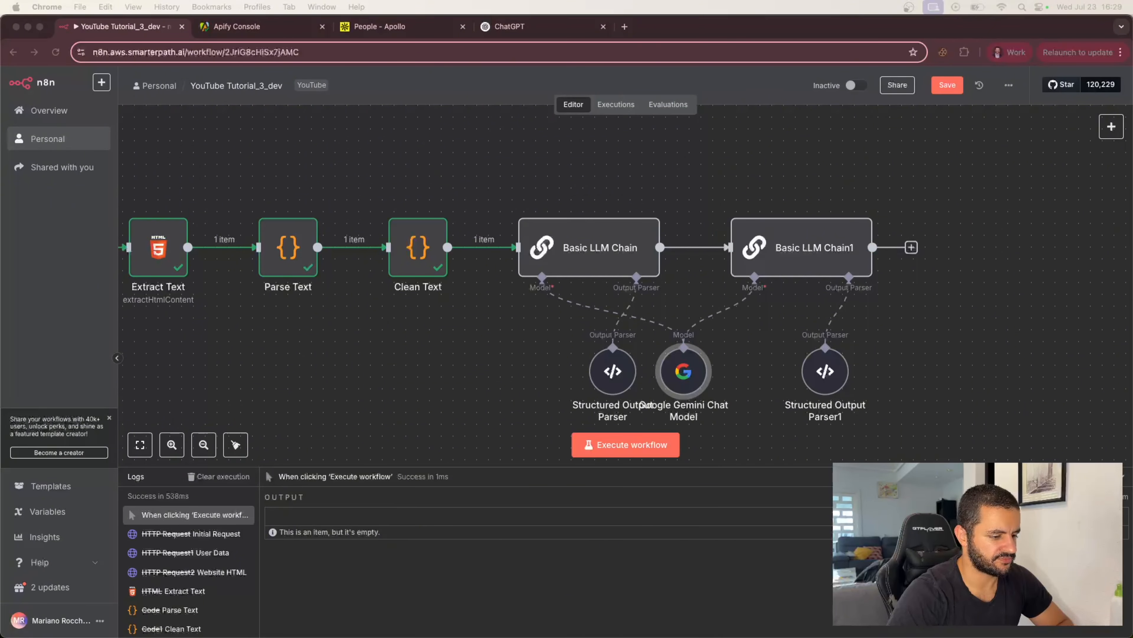
Step: Rename the first Basic LLM Chain node to "Extract Data From Profiles"
{"action": "double_click", "coordinate": [594, 248]}
{"action": "left_click", "coordinate": [493, 102]}
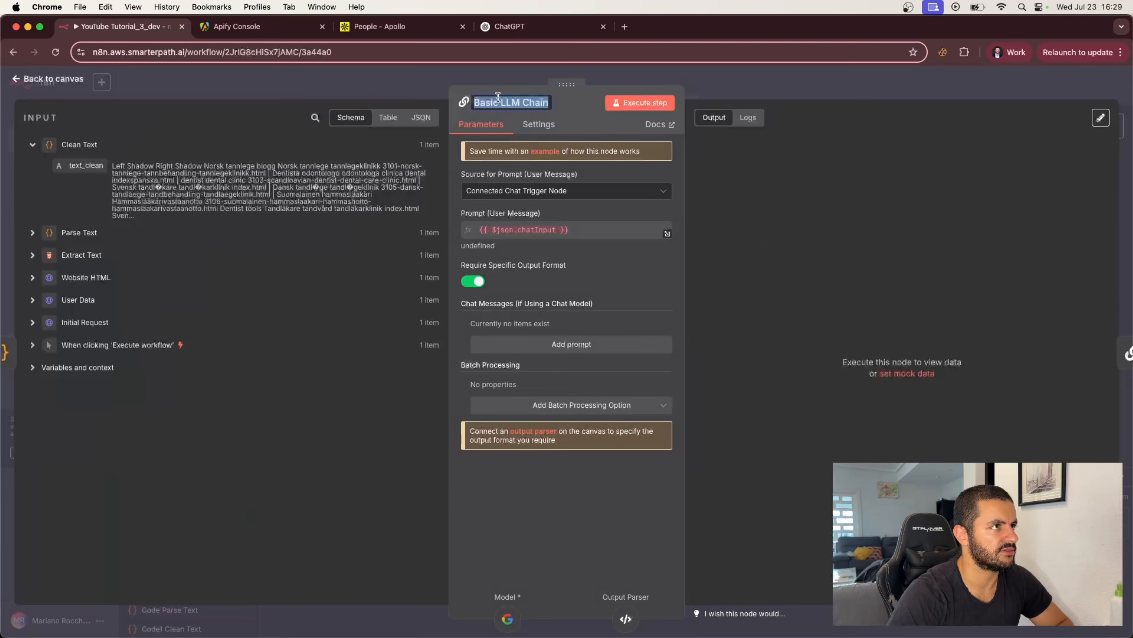
{"action": "type", "text": "Extract "}
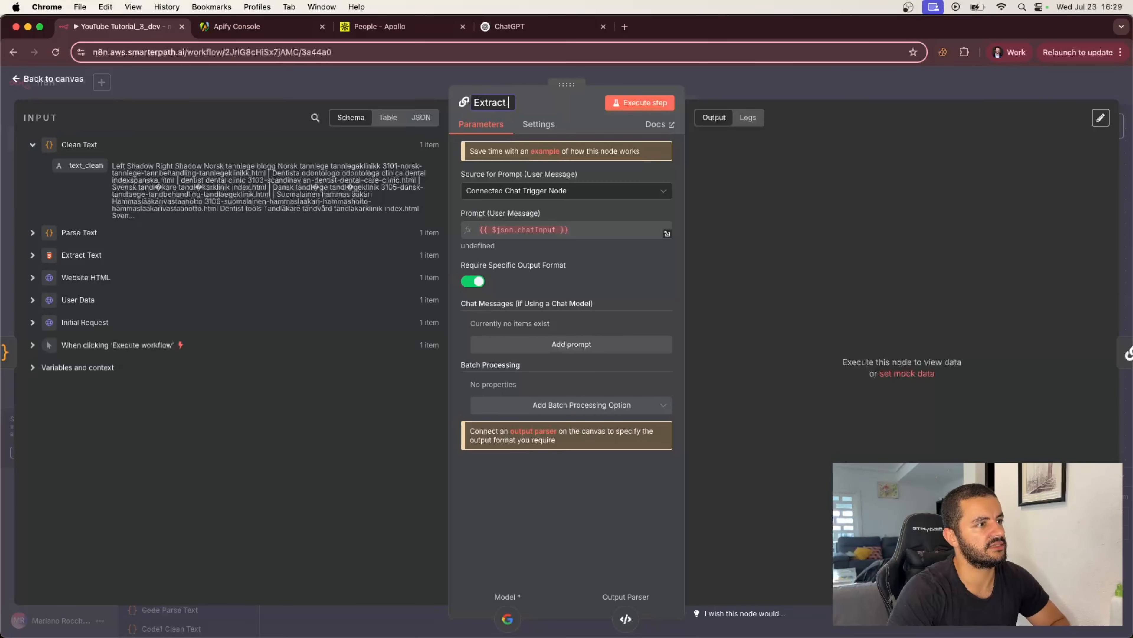
{"action": "type", "text": "Data From Pr"}
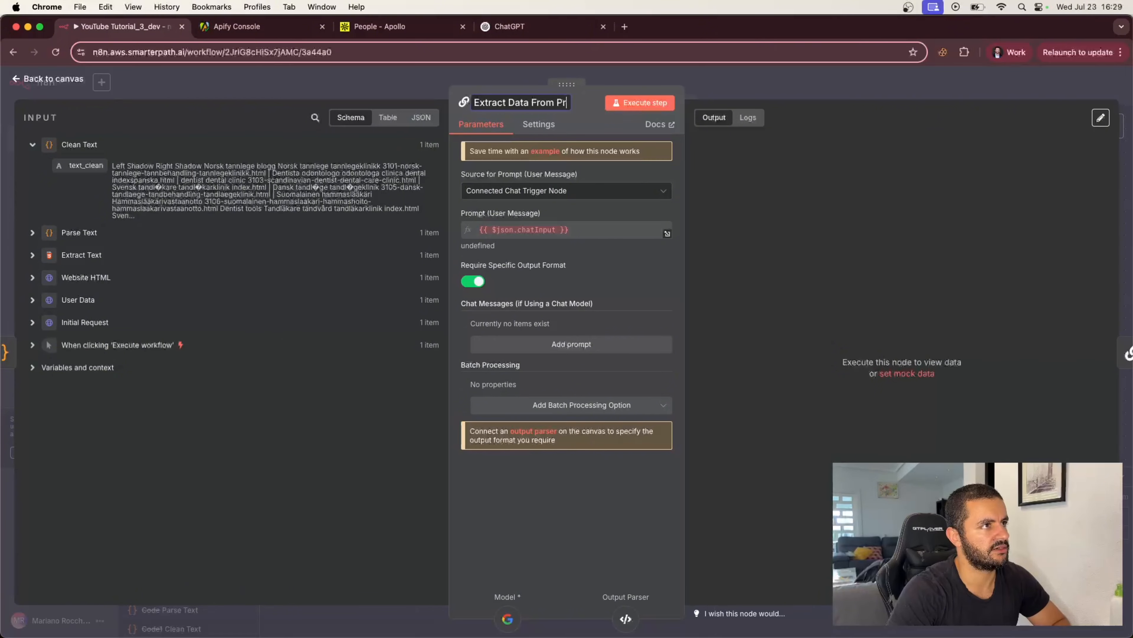
{"action": "type", "text": "ofiles"}
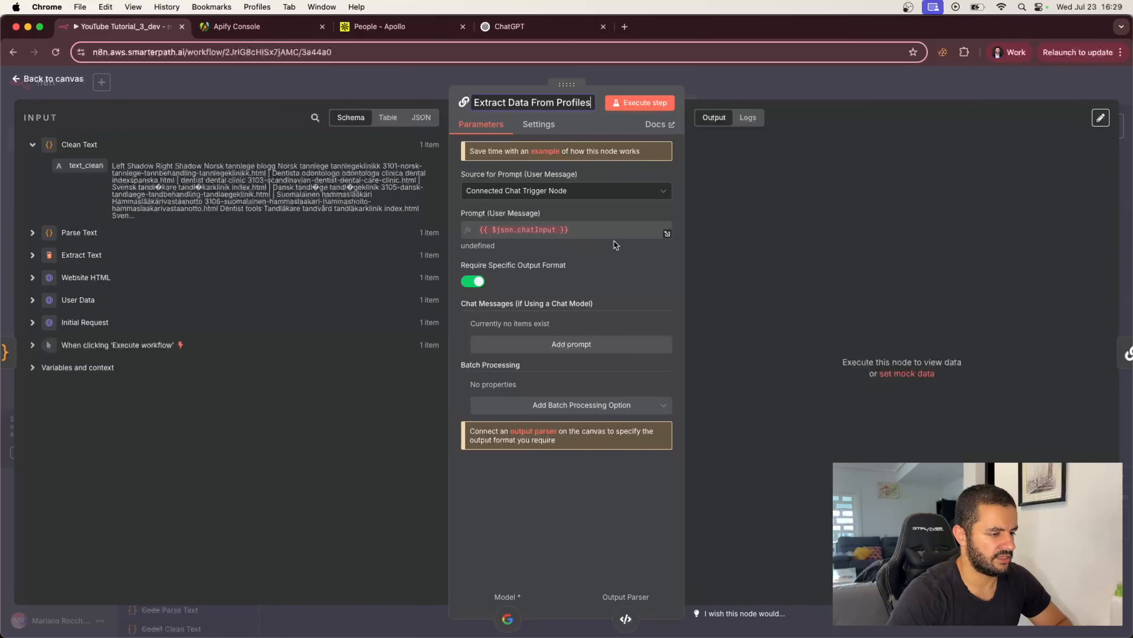
Step: Set the prompt source to Define below and start the prompt with "## Role" and "You are a helpful, intelligent data extraction assistant."
{"action": "left_click", "coordinate": [596, 191]}
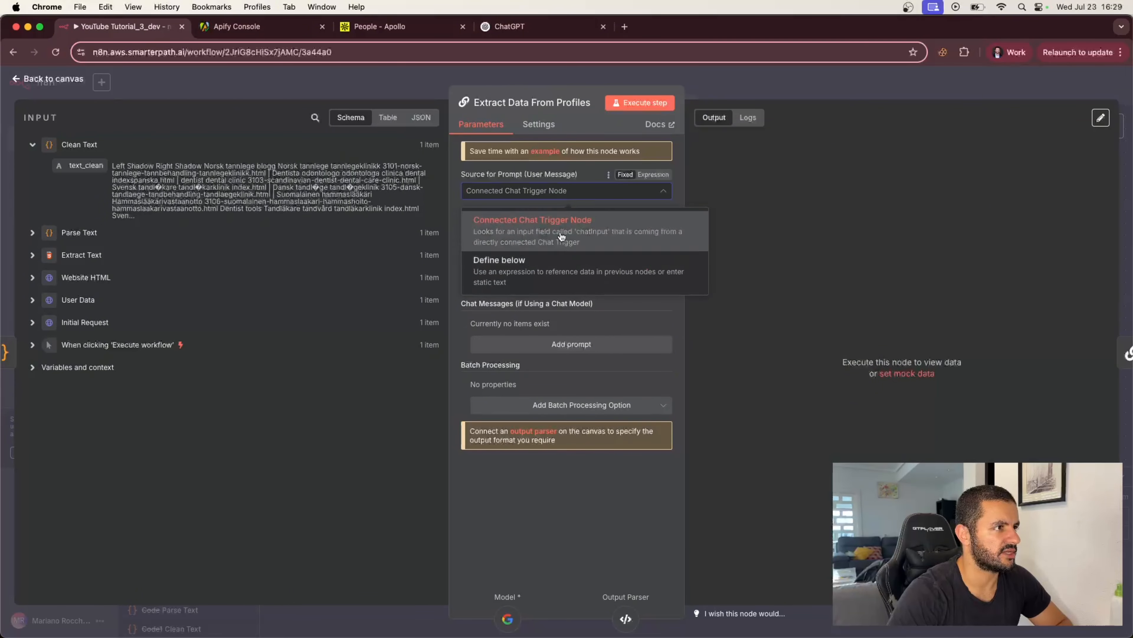
{"action": "left_click", "coordinate": [549, 268]}
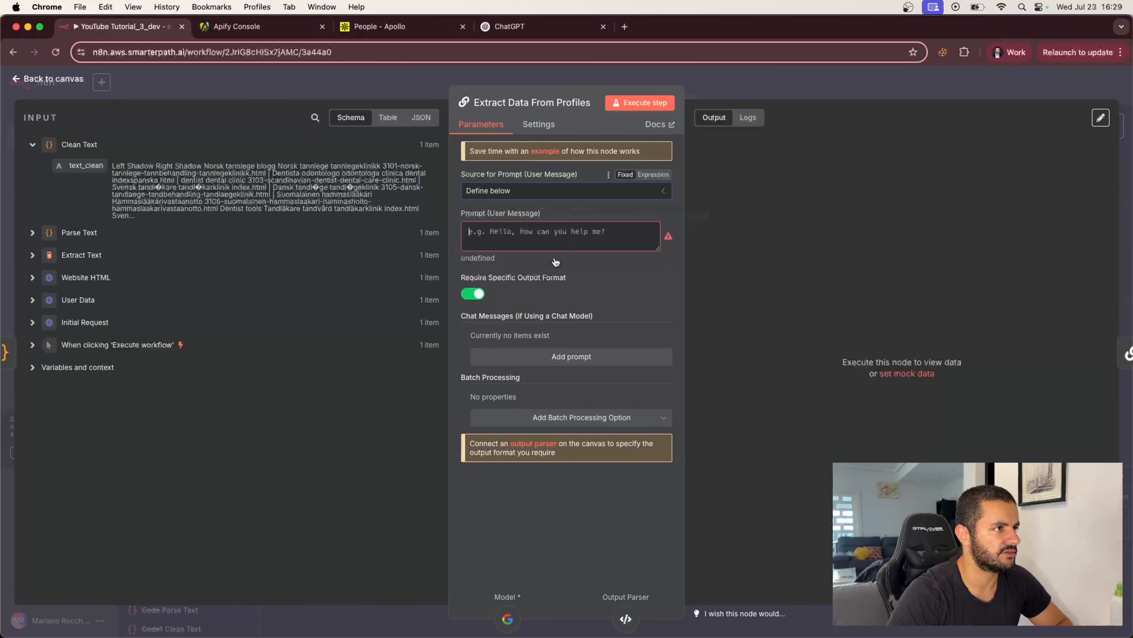
{"action": "left_click", "coordinate": [534, 241]}
{"action": "type", "text": "##"}
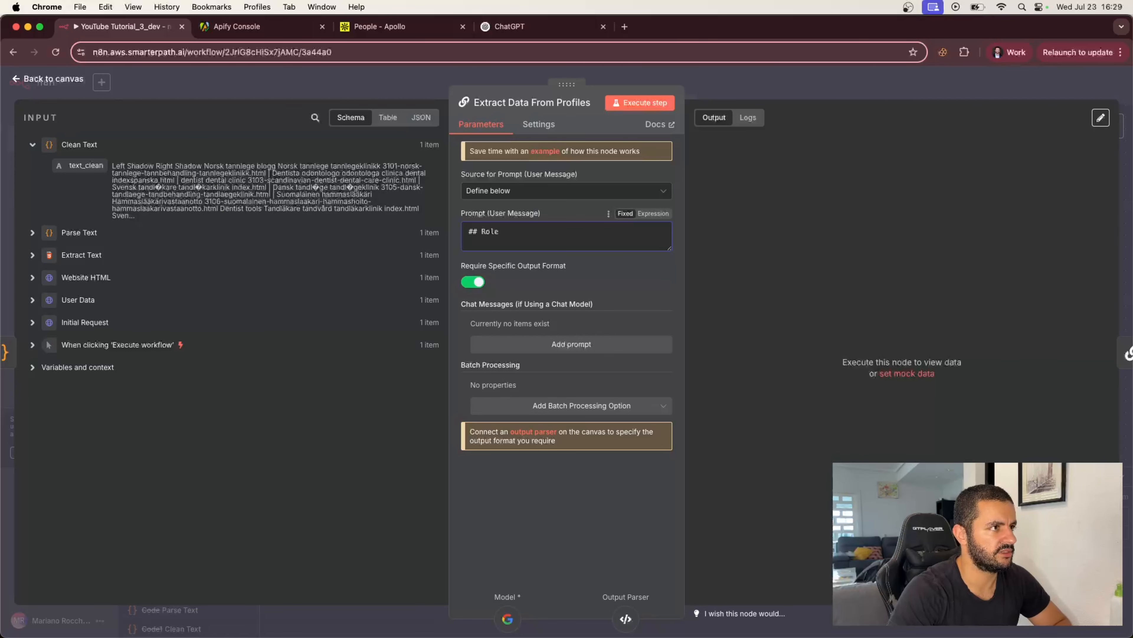
{"action": "type", "text": " Role"}
{"action": "key", "text": "Return"}
{"action": "type", "text": "You are a helpful,"}
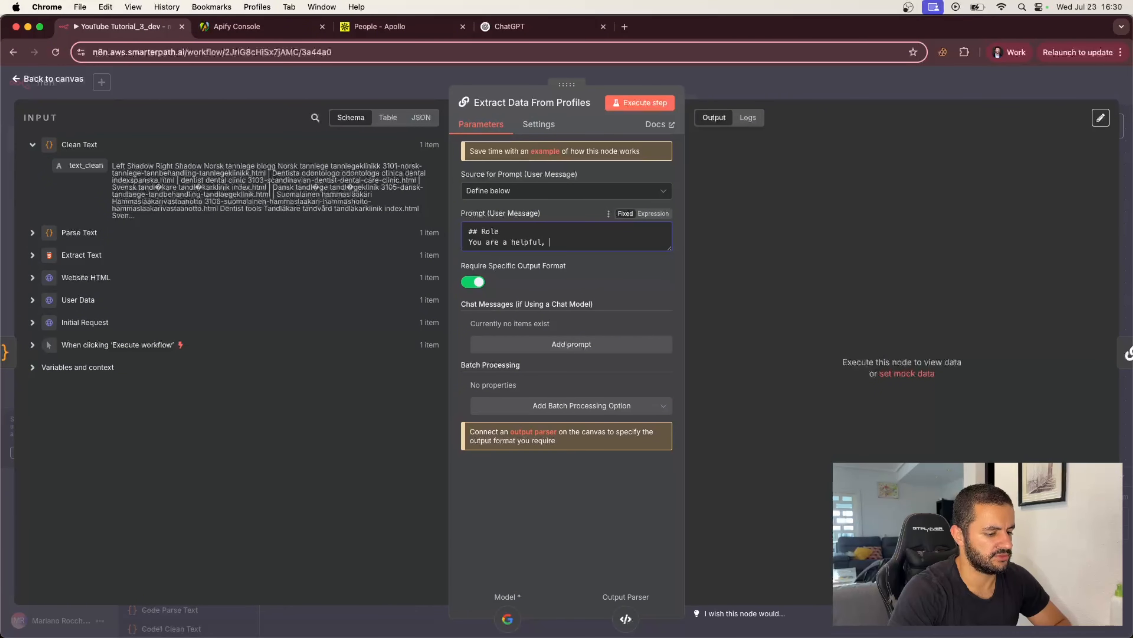
{"action": "type", "text": " intelligent"}
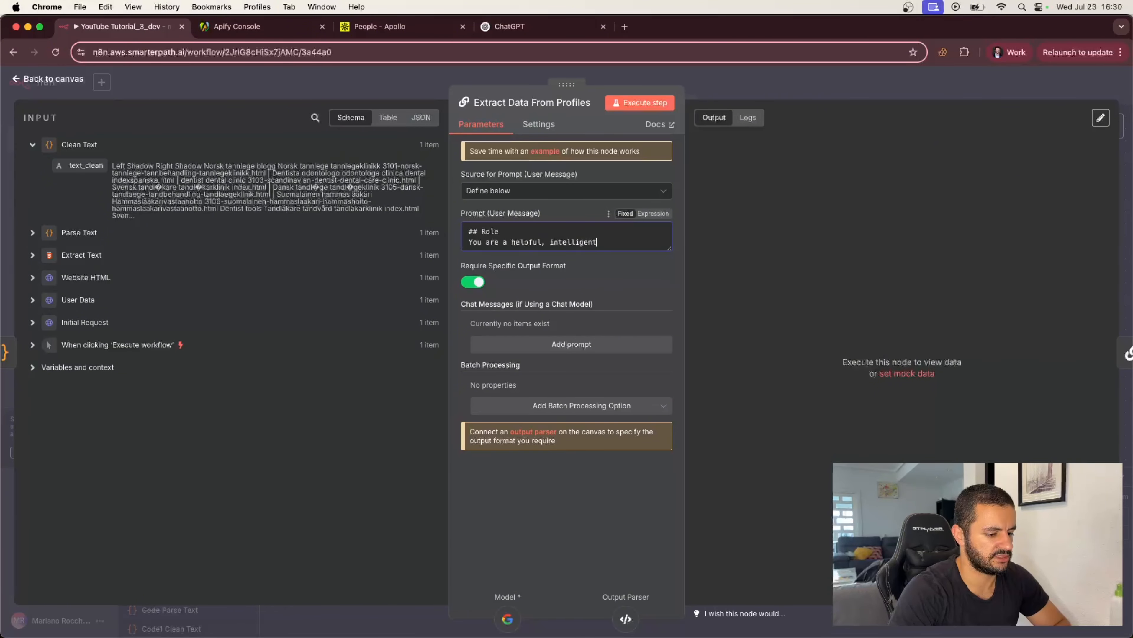
{"action": "type", "text": " data extrac"}
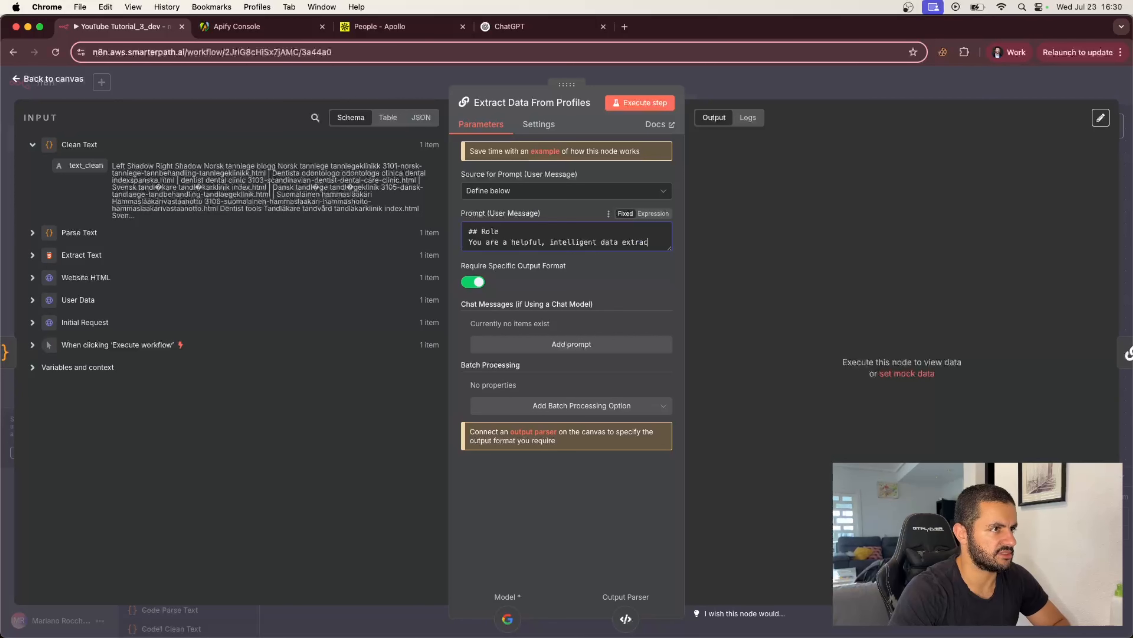
{"action": "type", "text": "tion assistant."}
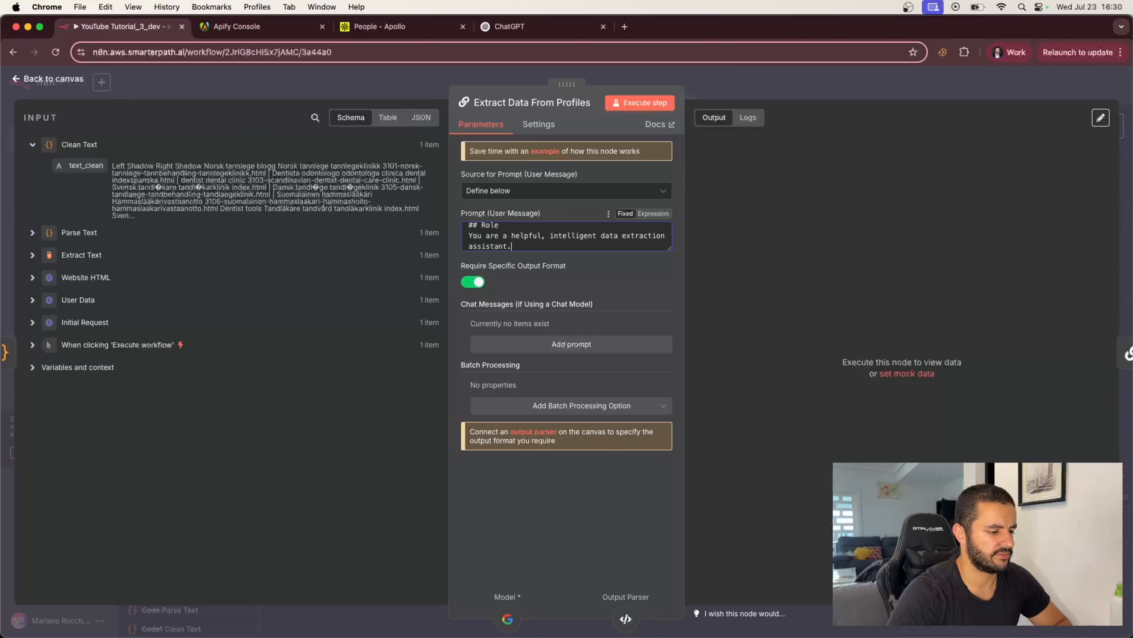
{"action": "key", "text": "Return"}
{"action": "key", "text": "Return"}
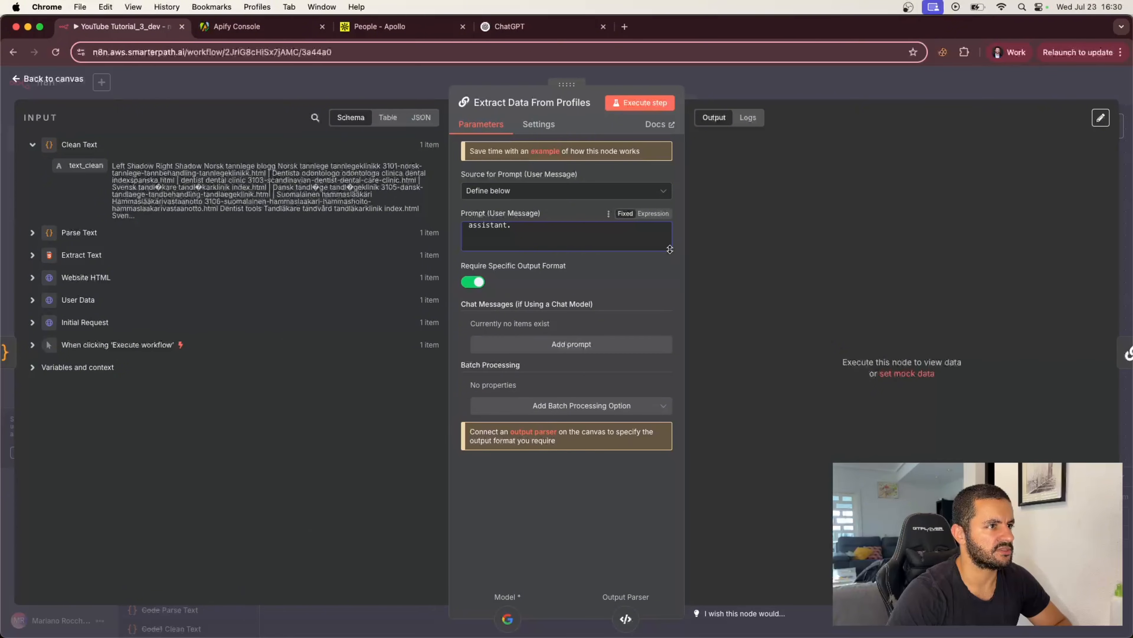
Step: Enlarge the prompt box and widen the node's parameter area, and add a "## Task" heading below the role text
{"action": "left_click_drag", "start_coordinate": [669, 249], "coordinate": [670, 451]}
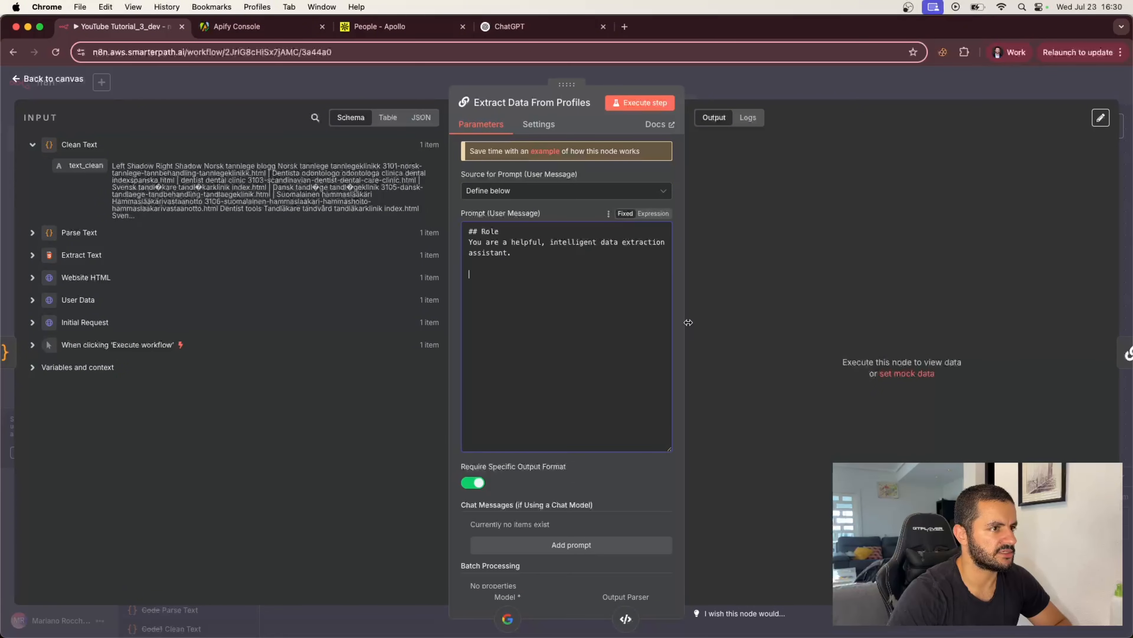
{"action": "left_click_drag", "start_coordinate": [688, 323], "coordinate": [786, 323]}
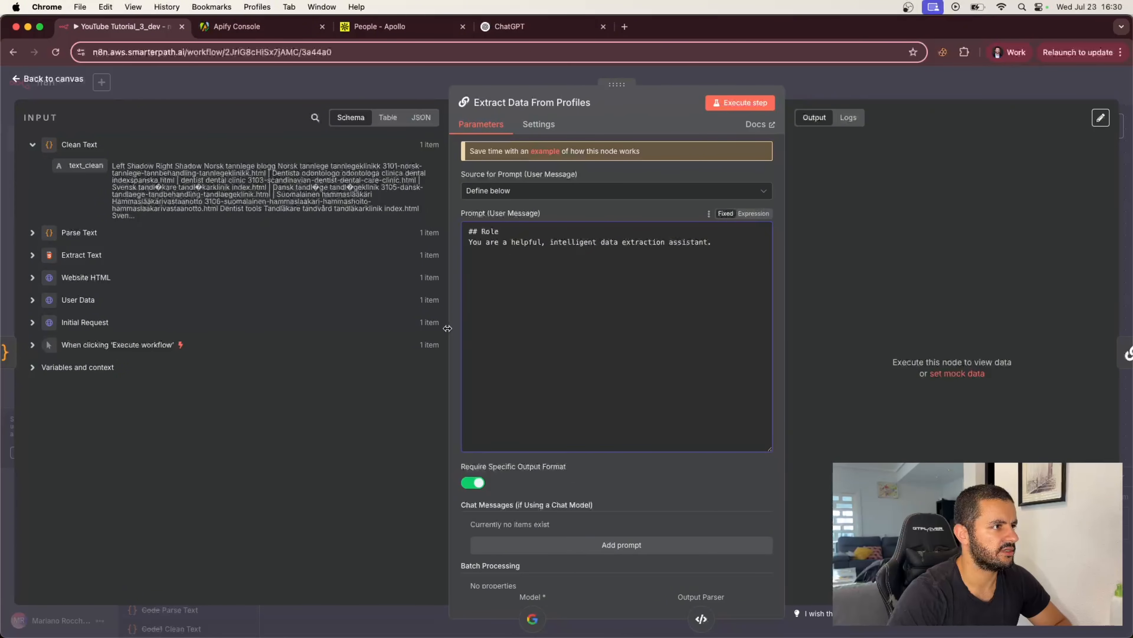
{"action": "left_click_drag", "start_coordinate": [448, 328], "coordinate": [303, 338]}
{"action": "left_click", "coordinate": [469, 309]}
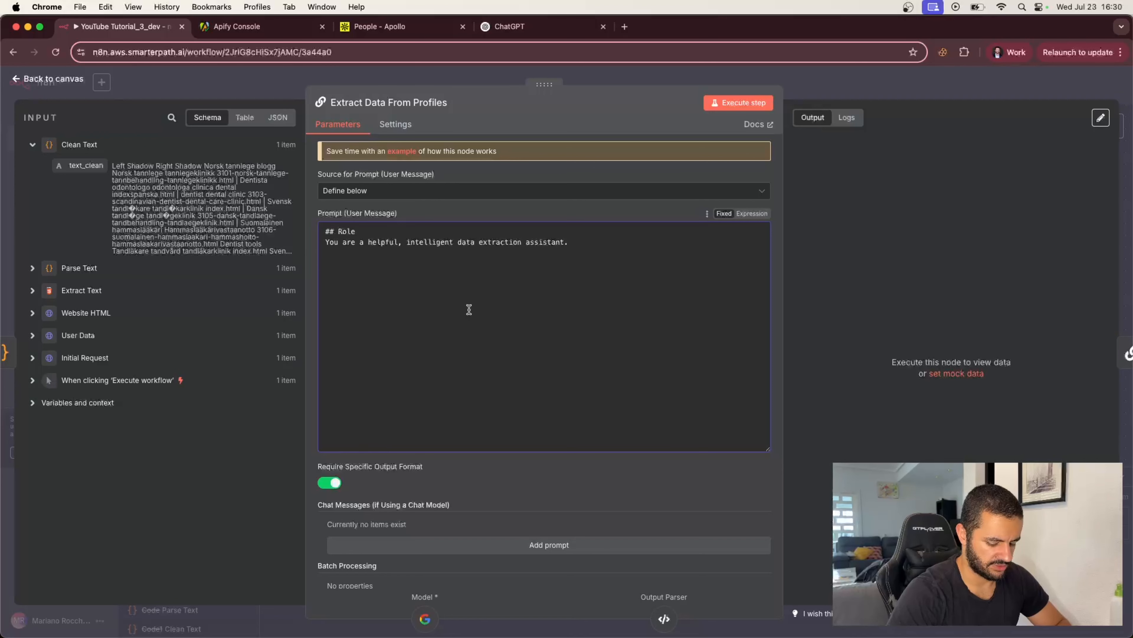
{"action": "key", "text": "Return"}
{"action": "type", "text": "## Task"}
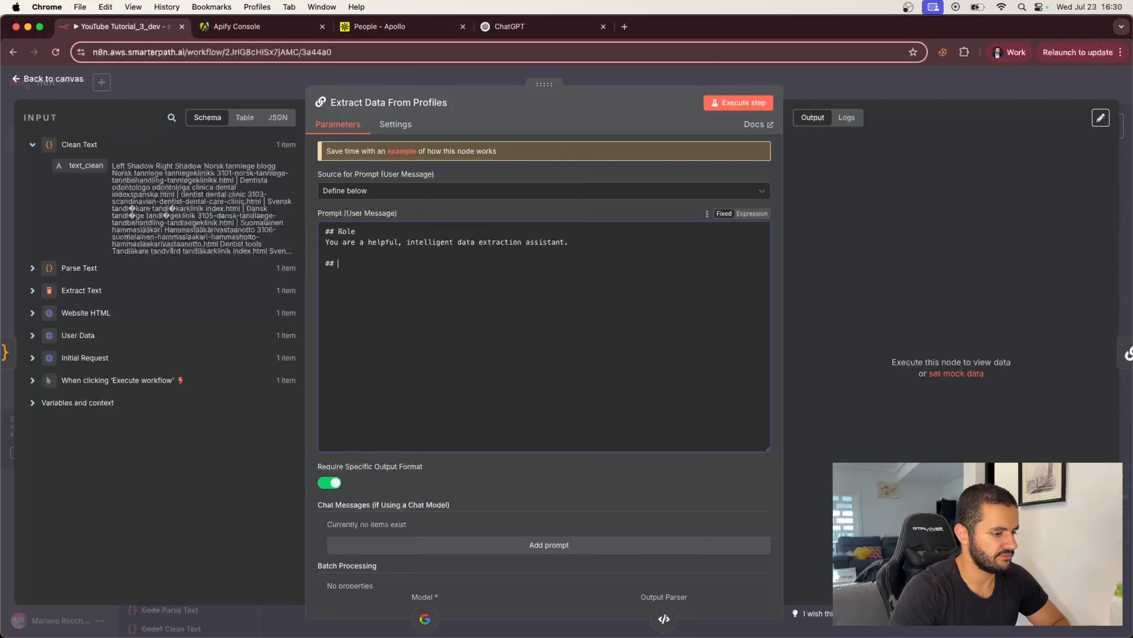
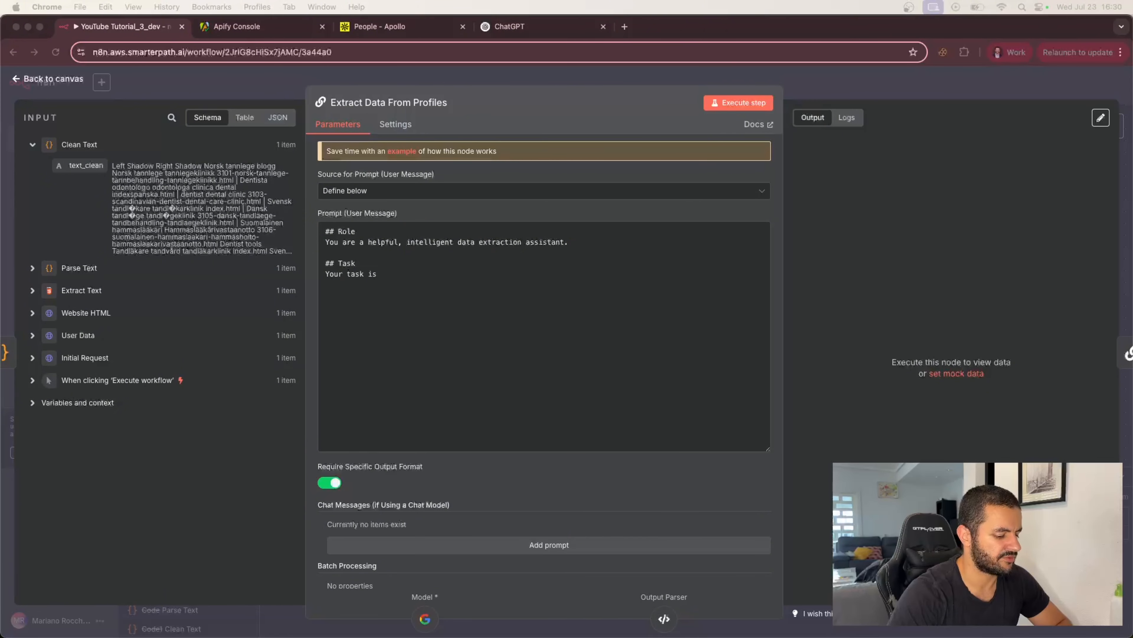
Step: Write the task text "Your task is to take as input a bunch of unstructured" under the Task heading
{"action": "left_click", "coordinate": [388, 289]}
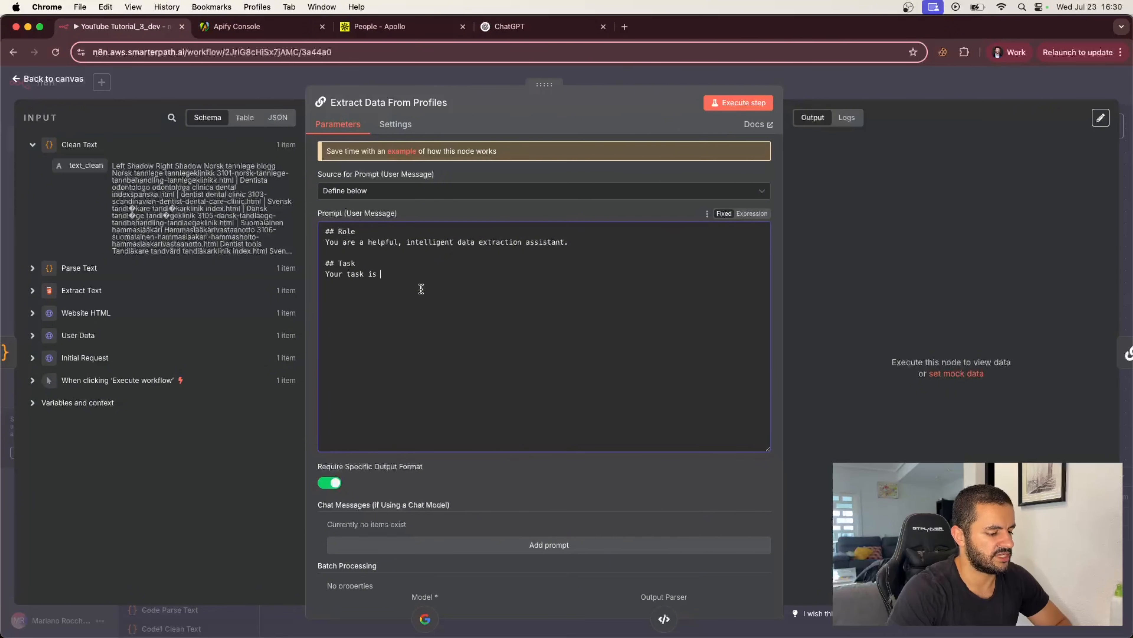
{"action": "type", "text": "take "}
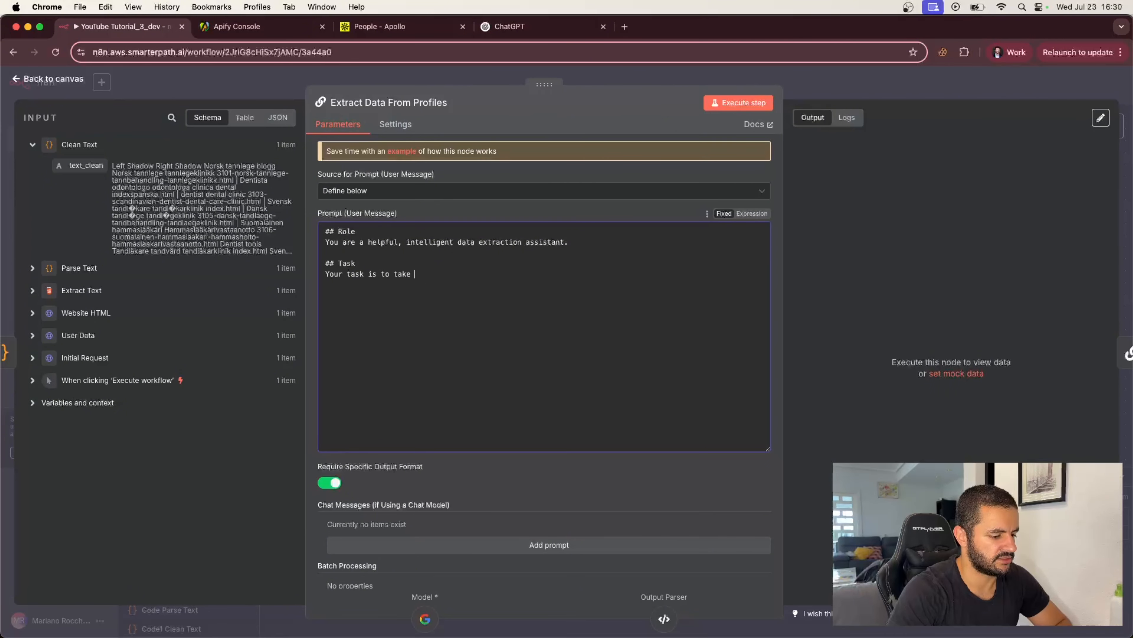
{"action": "type", "text": "as input a"}
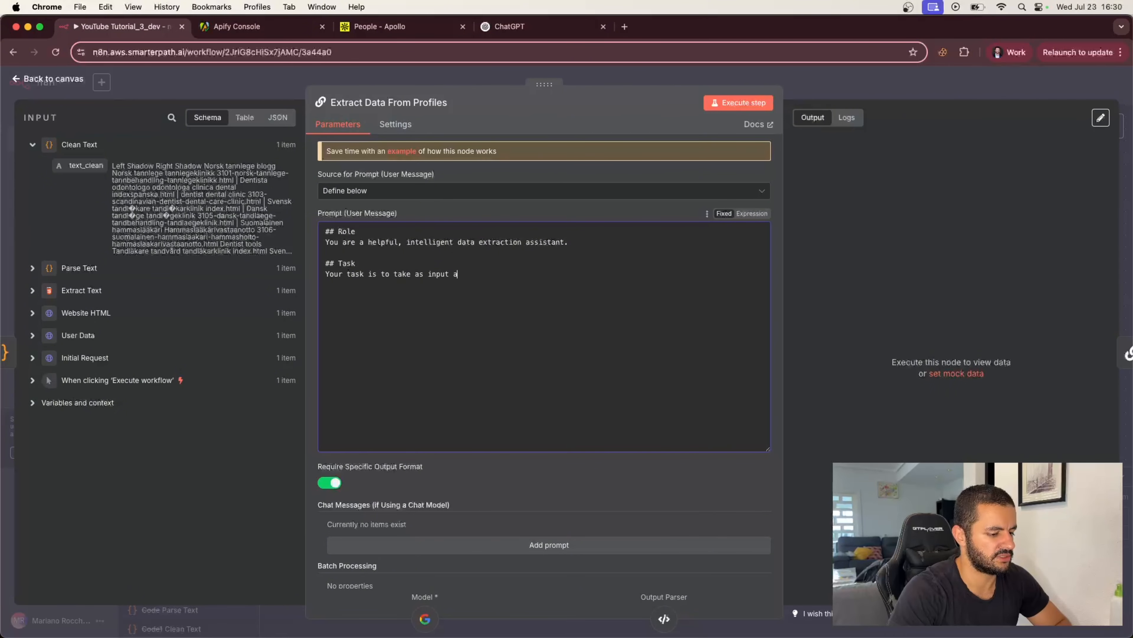
{"action": "type", "text": " bynch i"}
{"action": "key", "text": "BackSpace"}
{"action": "key", "text": "BackSpace"}
{"action": "key", "text": "BackSpace"}
{"action": "key", "text": "BackSpace"}
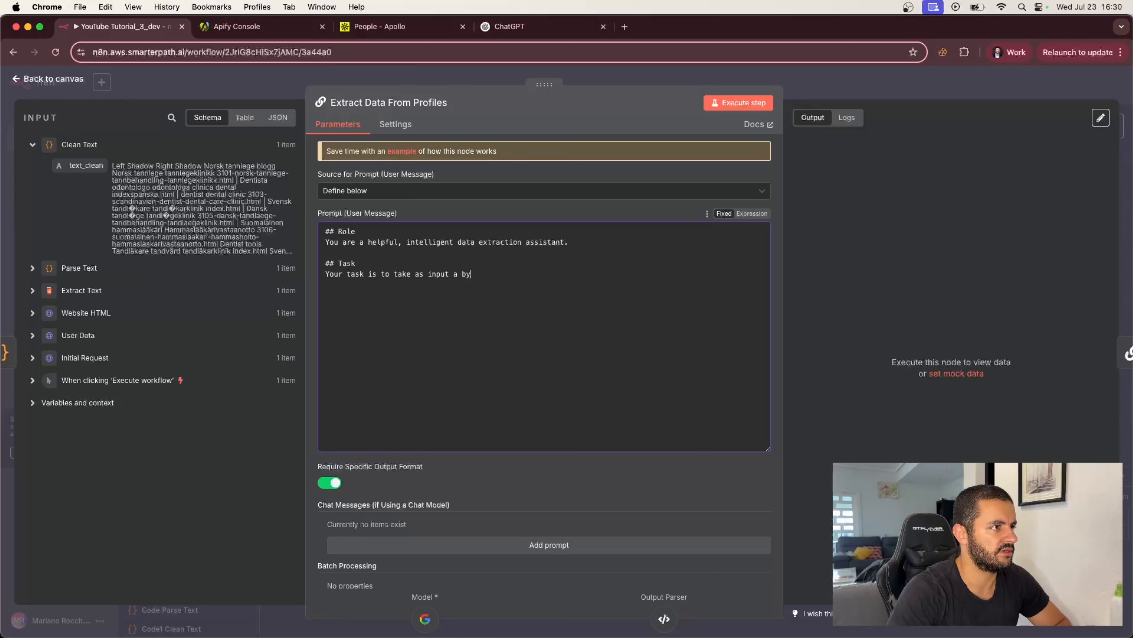
{"action": "type", "text": "unch of unstructured "}
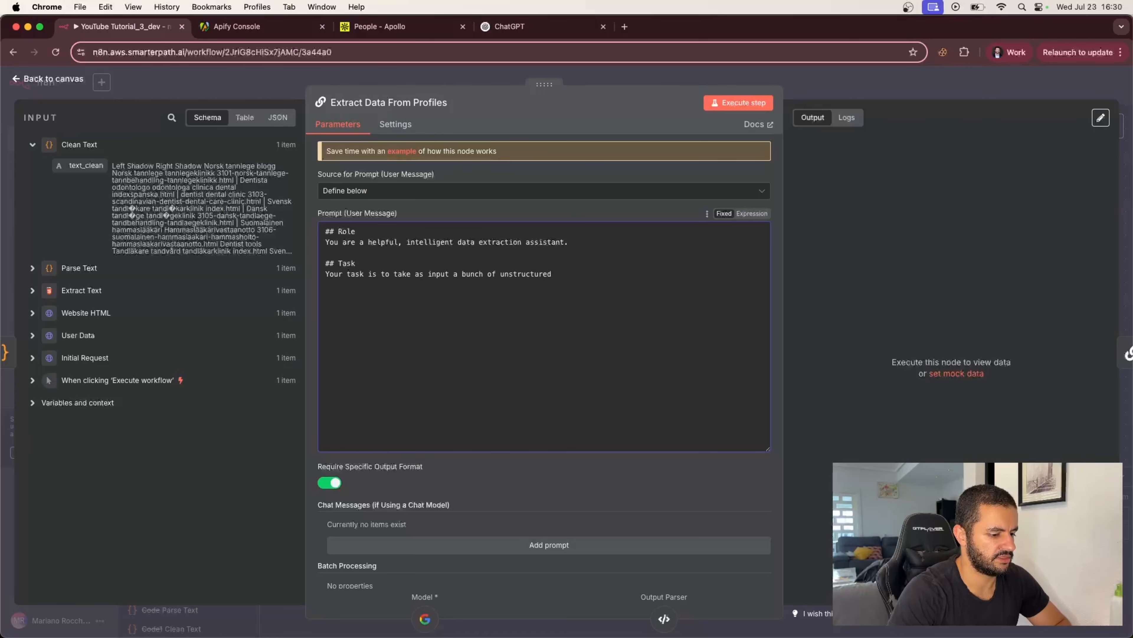
Step: Continue the task sentence with "information about a person's website and their linkedin"
{"action": "type", "text": "information about a "}
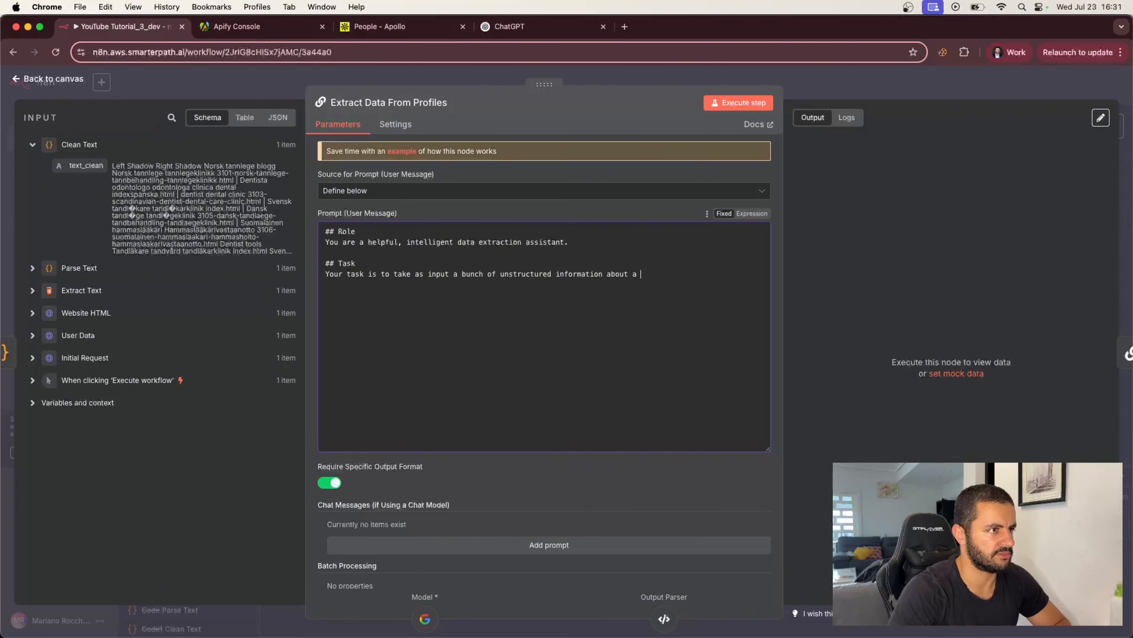
{"action": "type", "text": "person's webs"}
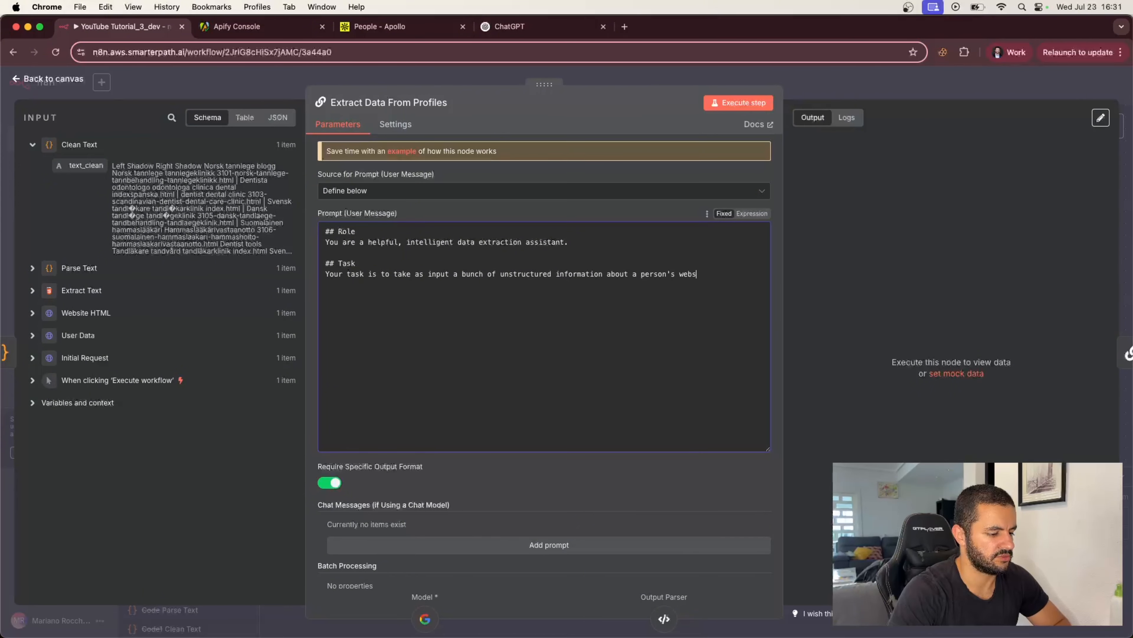
{"action": "type", "text": "tie #"}
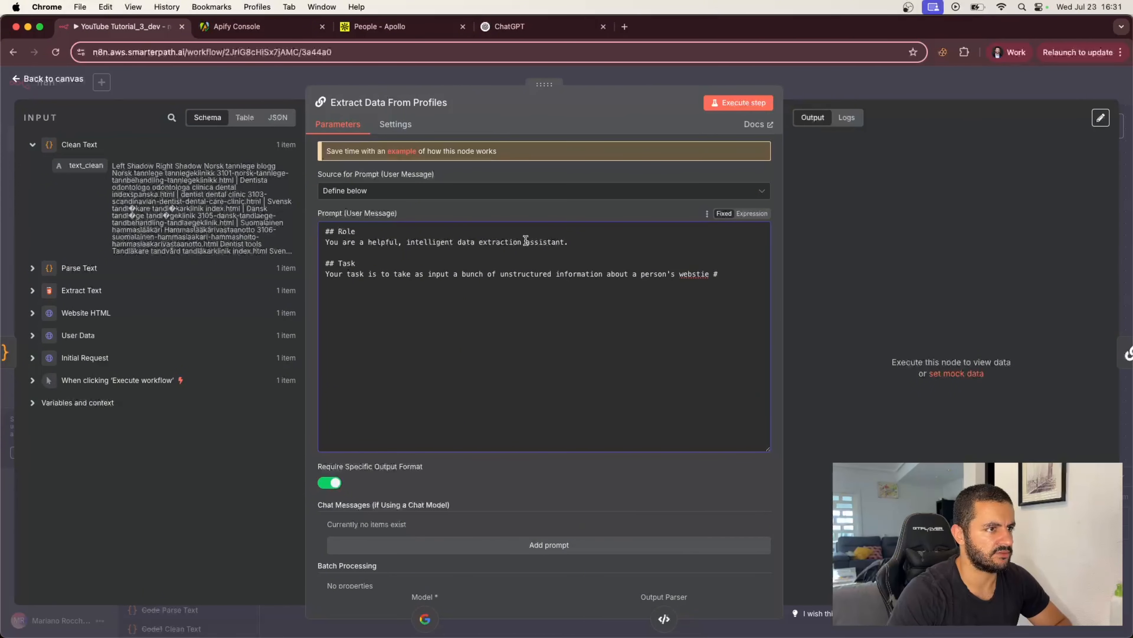
{"action": "key", "text": "BackSpace"}
{"action": "key", "text": "BackSpace"}
{"action": "key", "text": "BackSpace"}
{"action": "key", "text": "BackSpace"}
{"action": "key", "text": "BackSpace"}
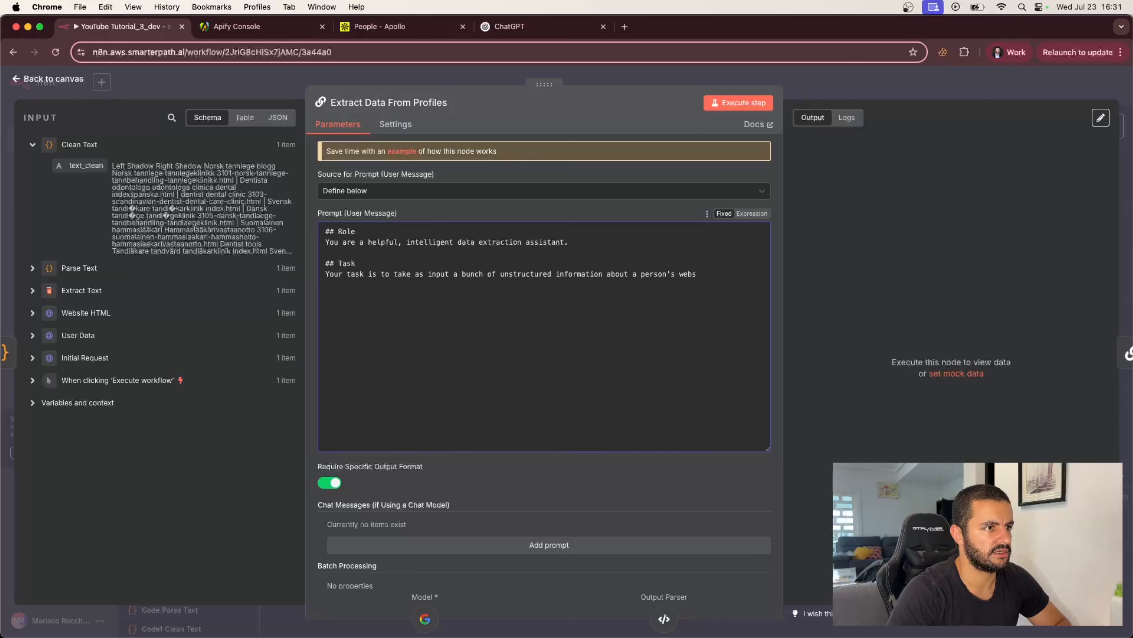
{"action": "type", "text": "site and their linkedin"}
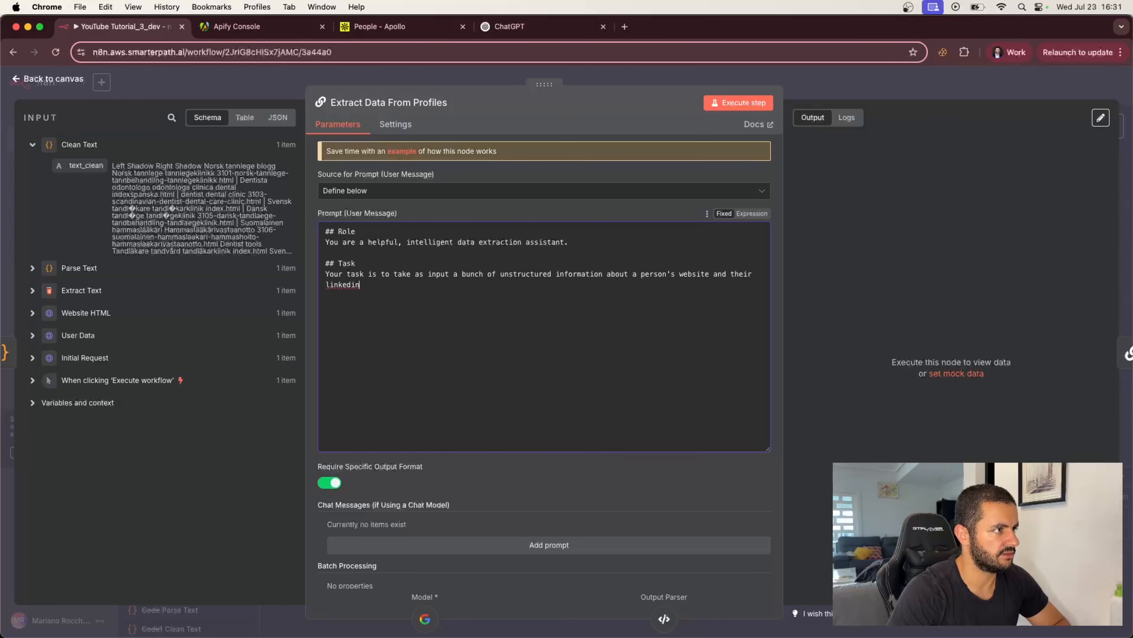
Step: Complete the task sentence with "profile, and then convert this into the following JSON object:"
{"action": "type", "text": " prfile, and then"}
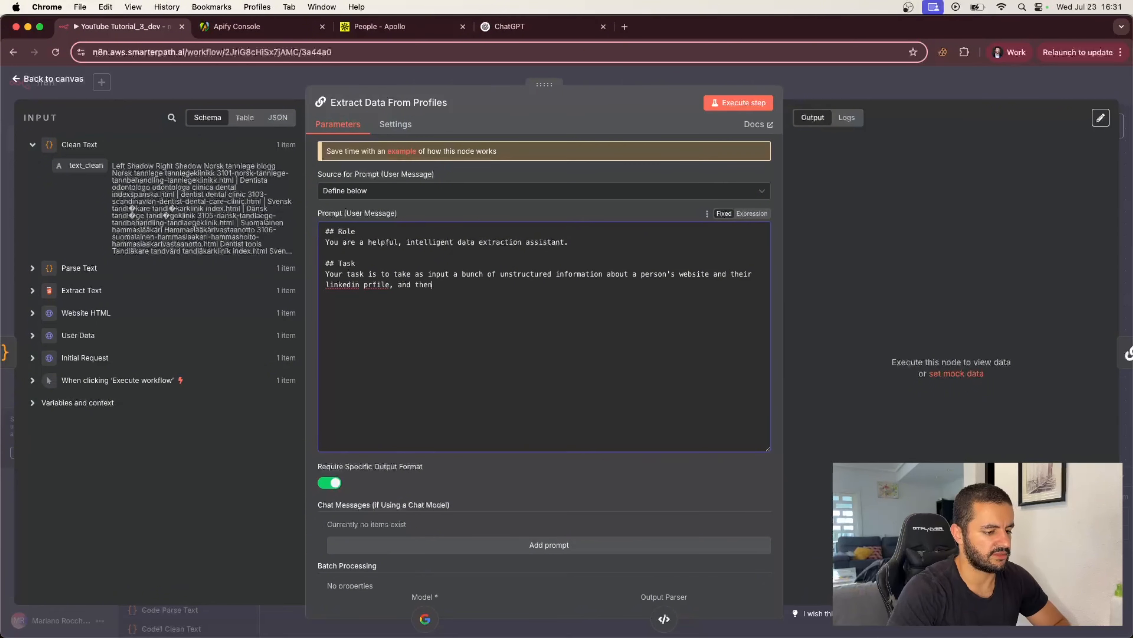
{"action": "type", "text": " convert this int"}
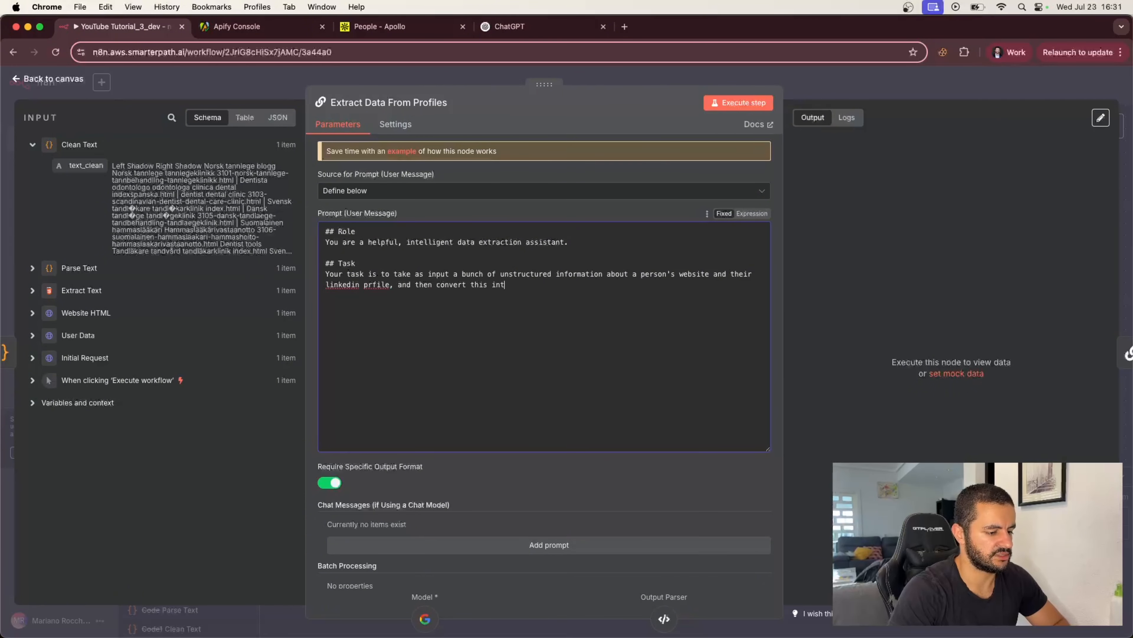
{"action": "type", "text": "o the fol"}
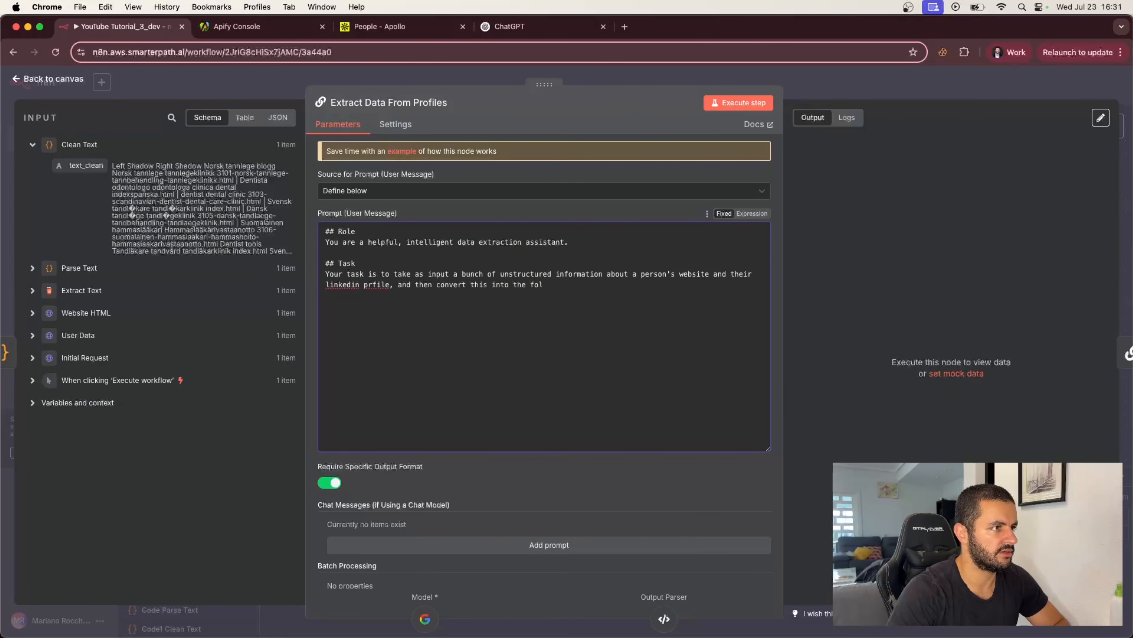
{"action": "type", "text": "olowing J"}
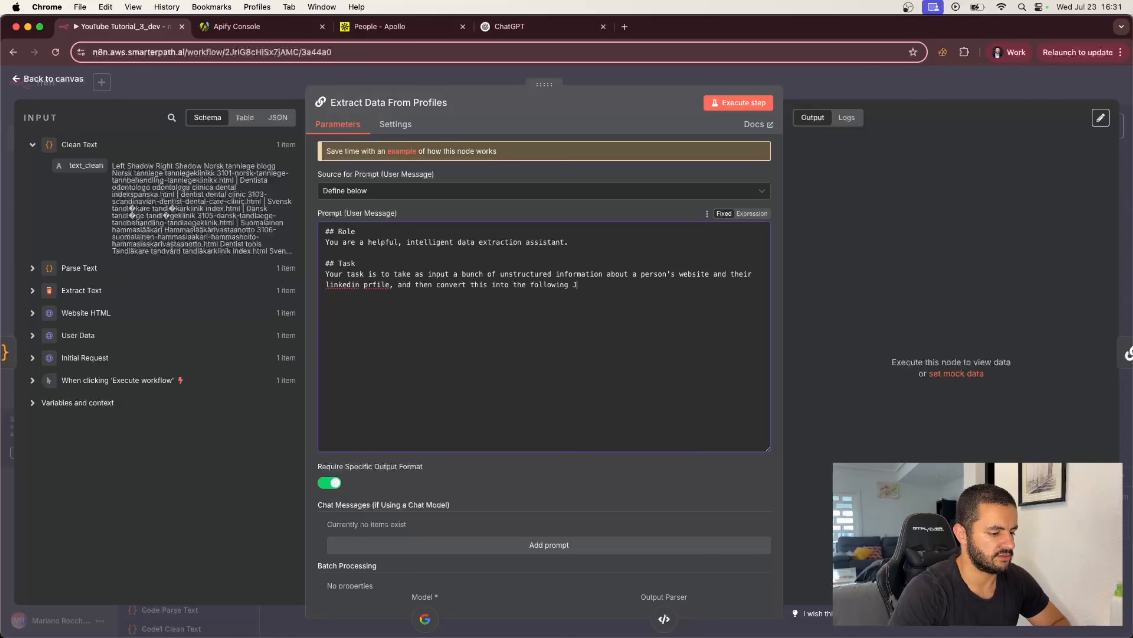
{"action": "type", "text": "SON object."}
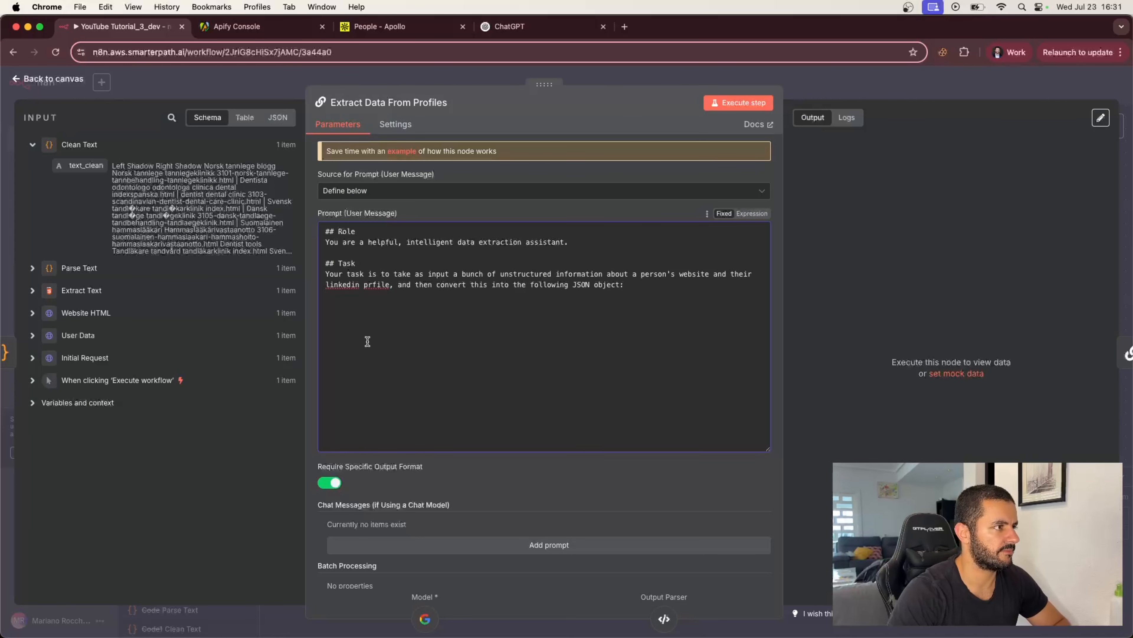
Step: Correct the misspelled word to "profile" and the capitalization to "LinkedIn" in the task sentence
{"action": "left_click", "coordinate": [375, 285]}
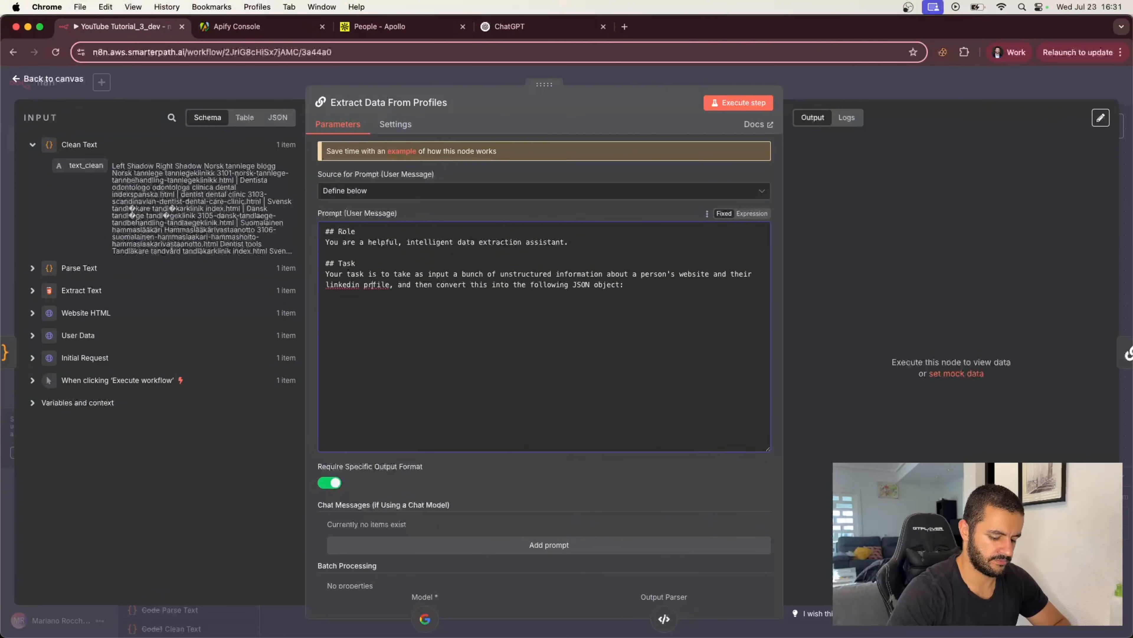
{"action": "type", "text": "o"}
{"action": "left_click", "coordinate": [330, 283]}
{"action": "key", "text": "BackSpace"}
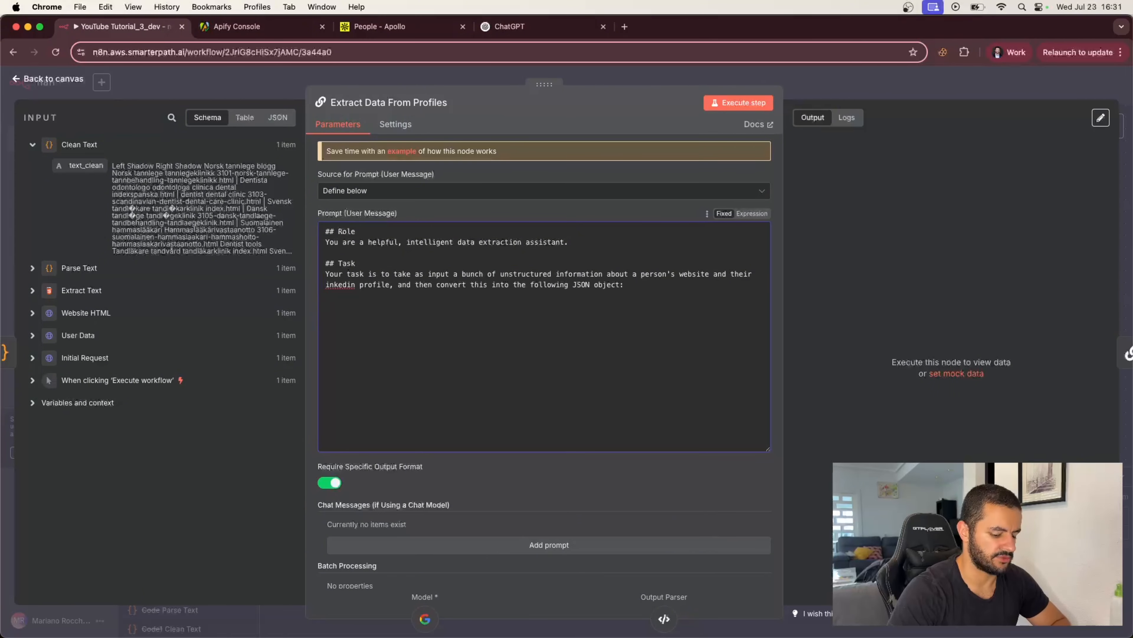
{"action": "type", "text": "L"}
{"action": "left_click", "coordinate": [355, 284]}
{"action": "key", "text": "BackSpace"}
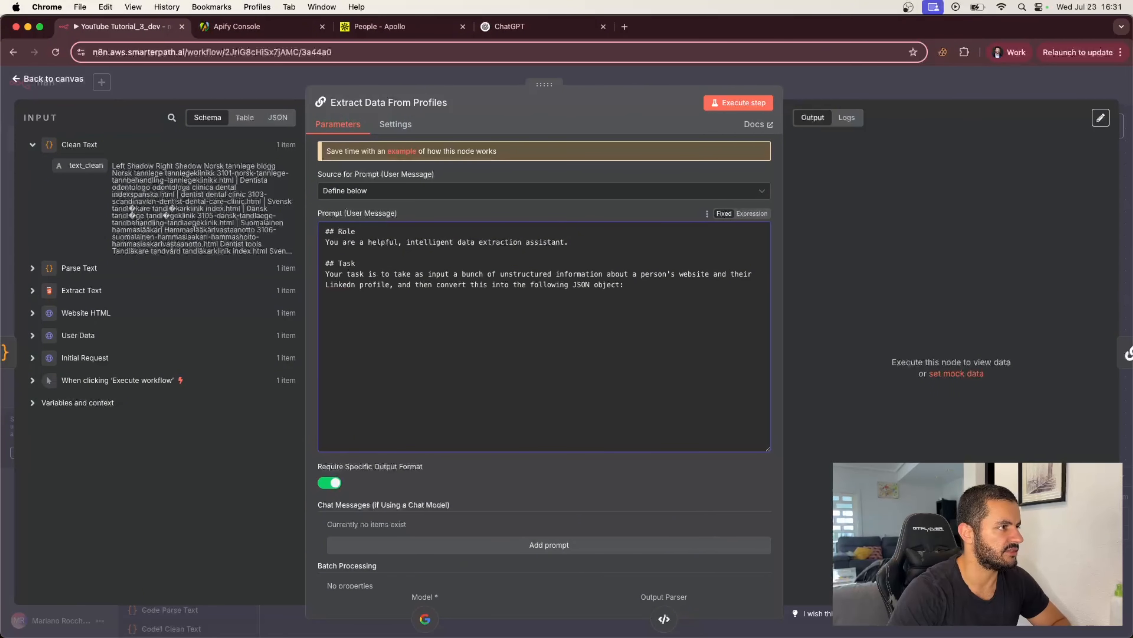
{"action": "type", "text": "I"}
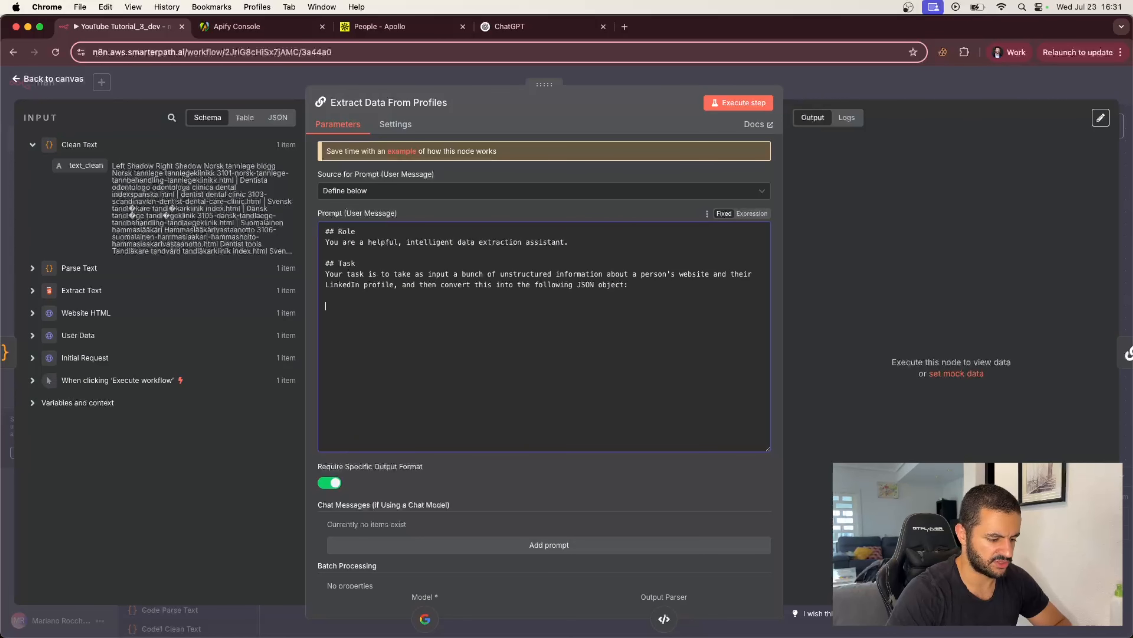
Step: Start the JSON object below the task sentence with empty "websiteContext" and "personContext" keys
{"action": "type", "text": "{\"e"}
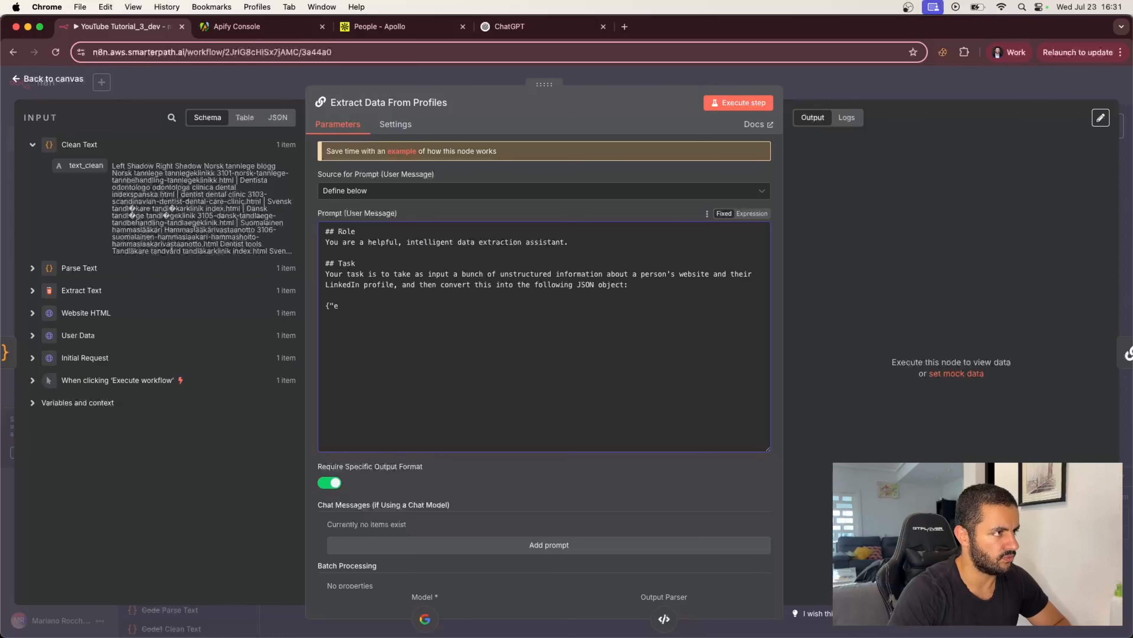
{"action": "key", "text": "BackSpace"}
{"action": "type", "text": "websiteCon"}
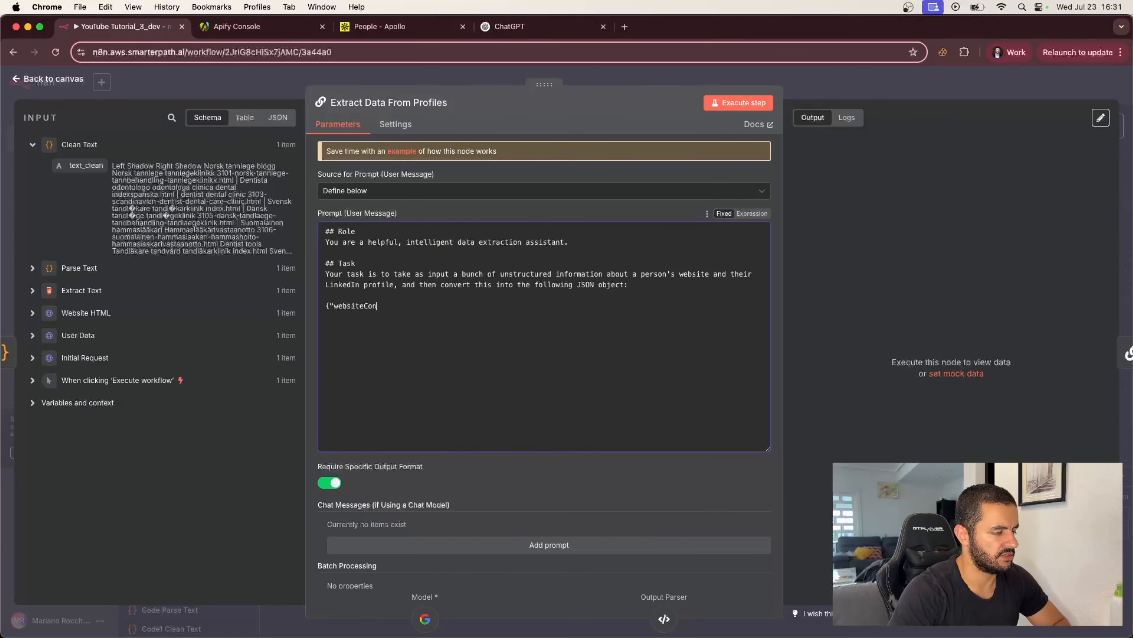
{"action": "type", "text": "text\":\""}
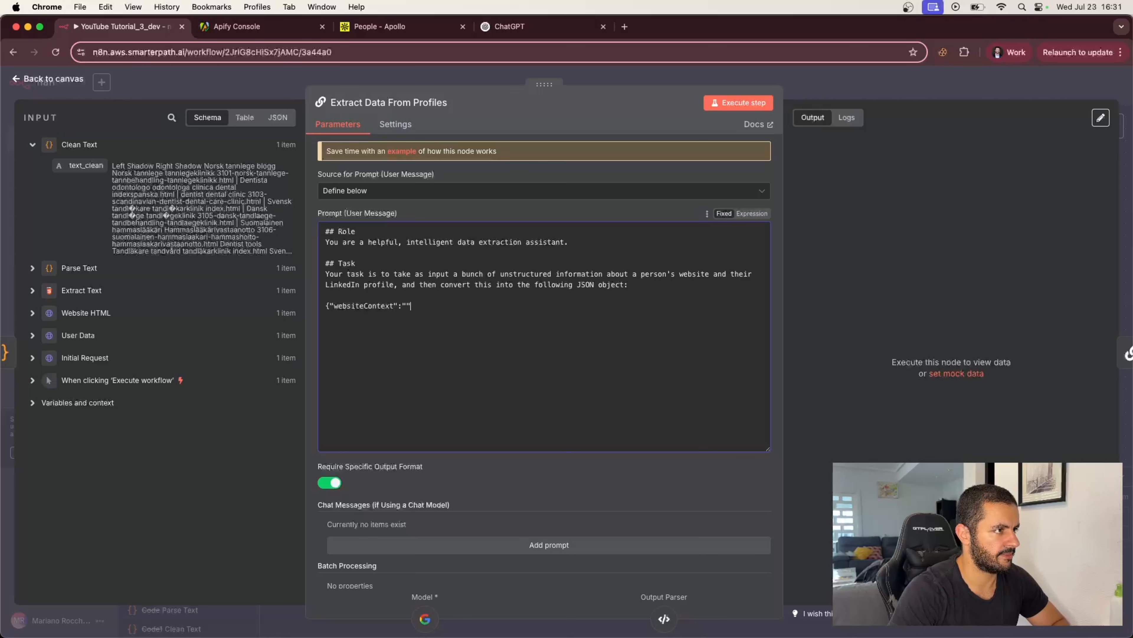
{"action": "type", "text": "\", \""}
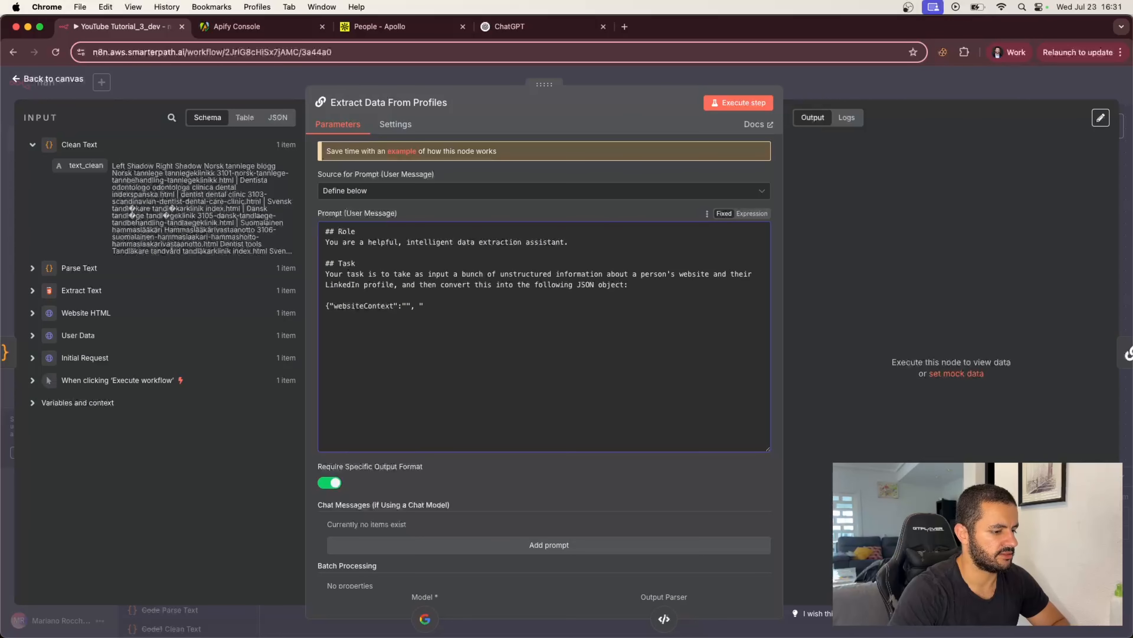
{"action": "type", "text": "personContect"}
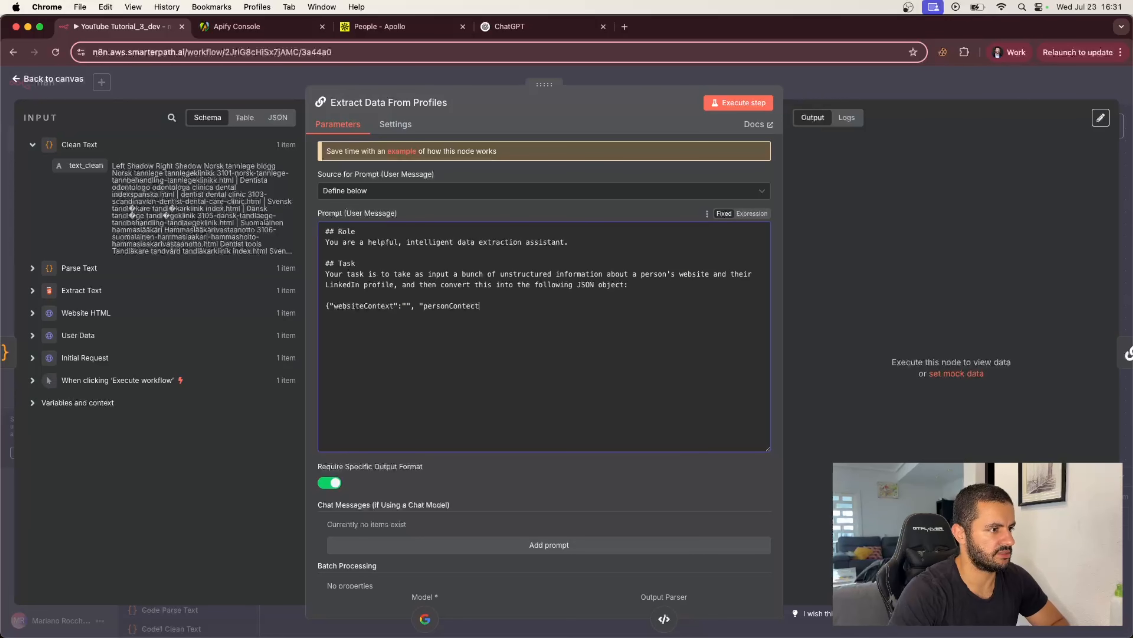
{"action": "key", "text": "BackSpace"}
{"action": "key", "text": "BackSpace"}
{"action": "type", "text": "xt\":"}
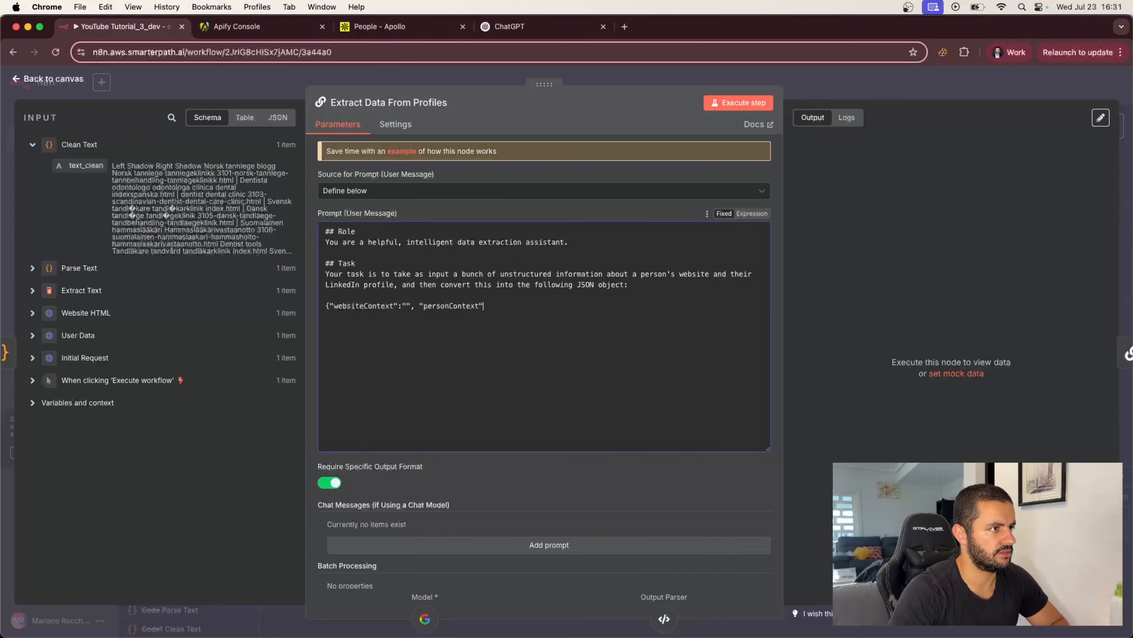
{"action": "type", "text": "\"\""}
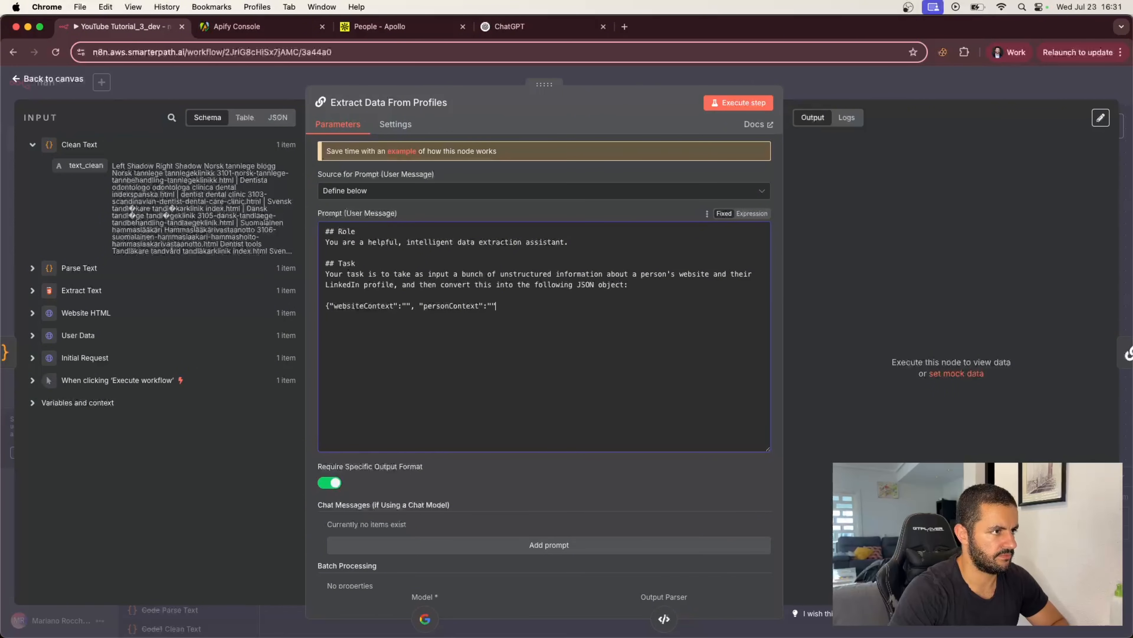
Step: Add an empty "uniqueAngles" key to the JSON object in the prompt and close the object
{"action": "type", "text": ", \"unique"}
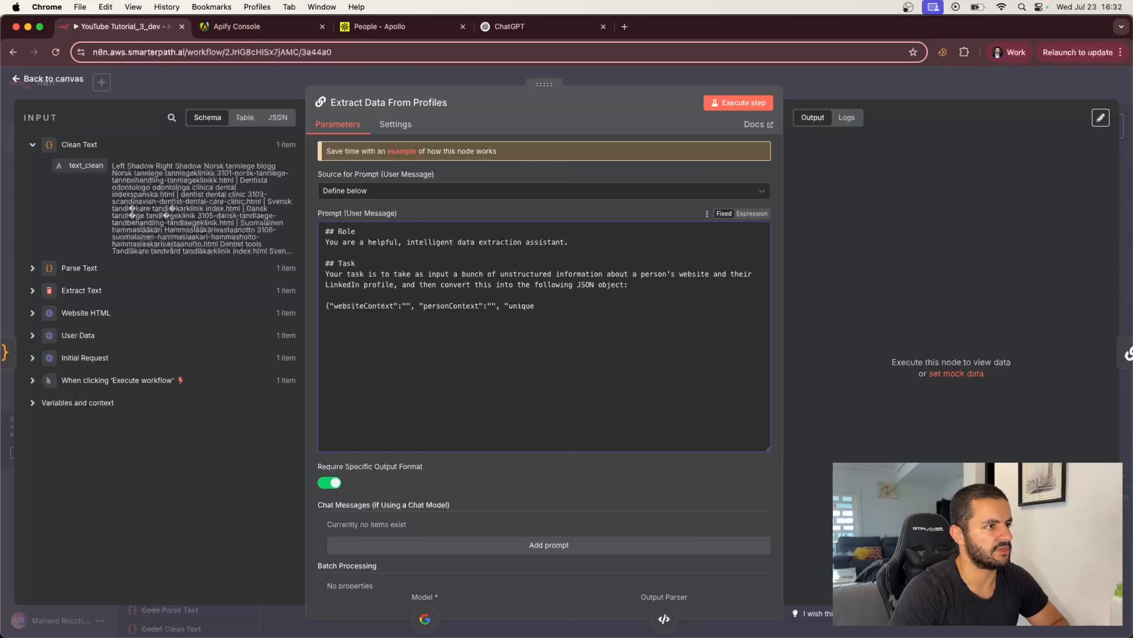
{"action": "type", "text": "Angel"}
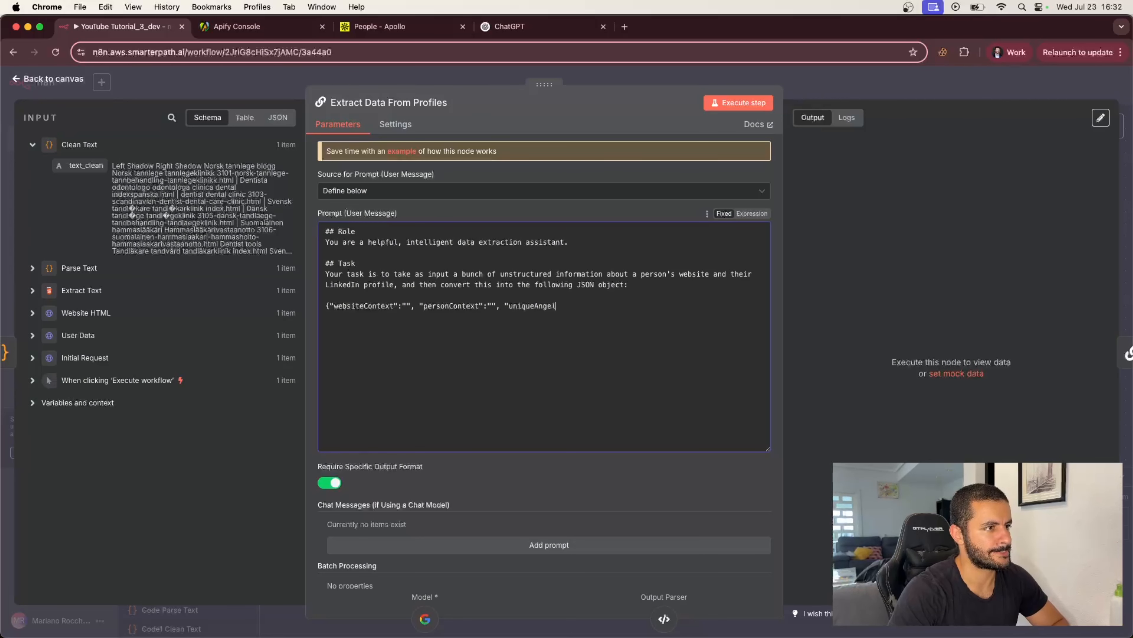
{"action": "key", "text": "BackSpace"}
{"action": "key", "text": "BackSpace"}
{"action": "type", "text": "les"}
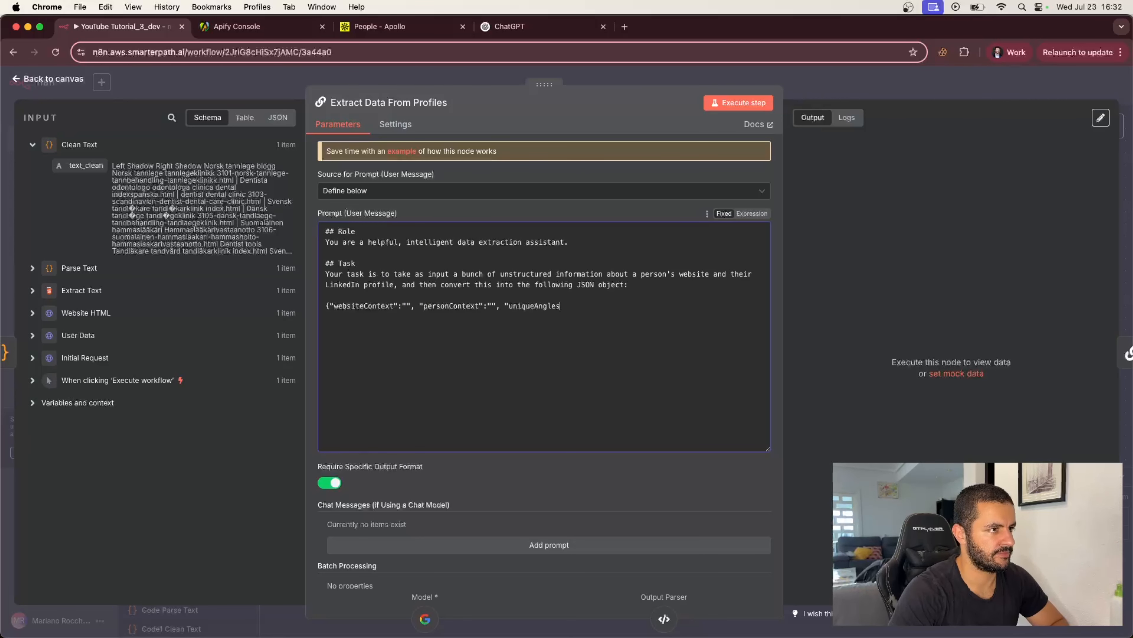
{"action": "type", "text": "\": \"\""}
{"action": "key", "text": "BackSpace"}
{"action": "key", "text": "BackSpace"}
{"action": "type", "text": "\":"}
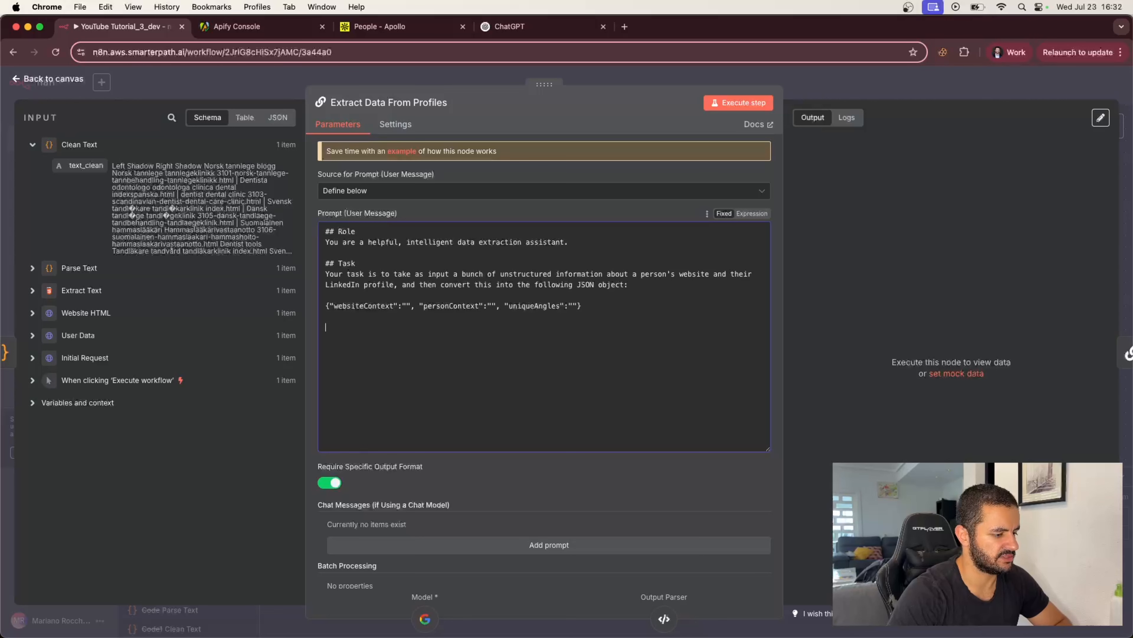
Step: Add a "---" separator below the JSON object, followed by "You'll receive all of the data you need in an unstructured string."
{"action": "type", "text": "--"}
{"action": "key", "text": "Return"}
{"action": "type", "text": "Your'l"}
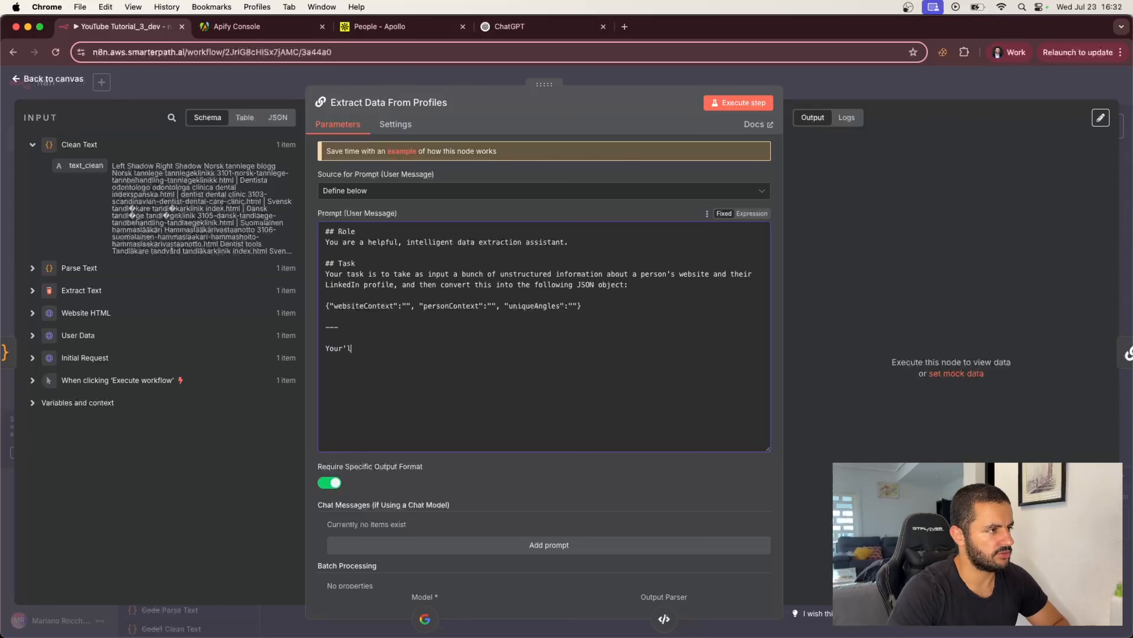
{"action": "key", "text": "BackSpace"}
{"action": "key", "text": "BackSpace"}
{"action": "key", "text": "BackSpace"}
{"action": "type", "text": "'ll "}
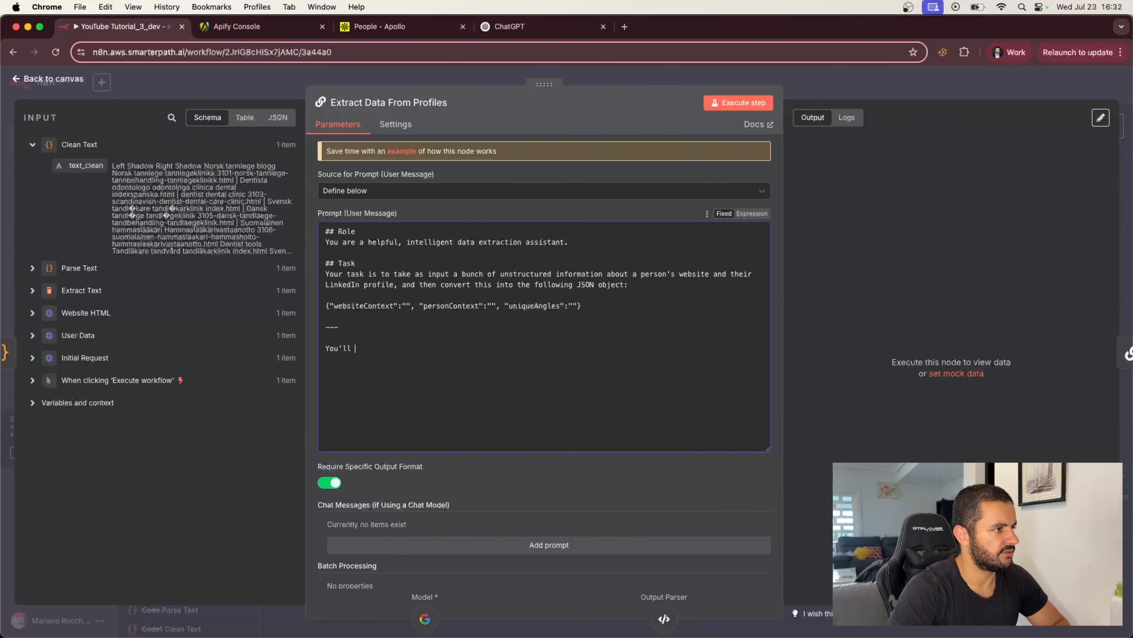
{"action": "type", "text": "receive all of th"}
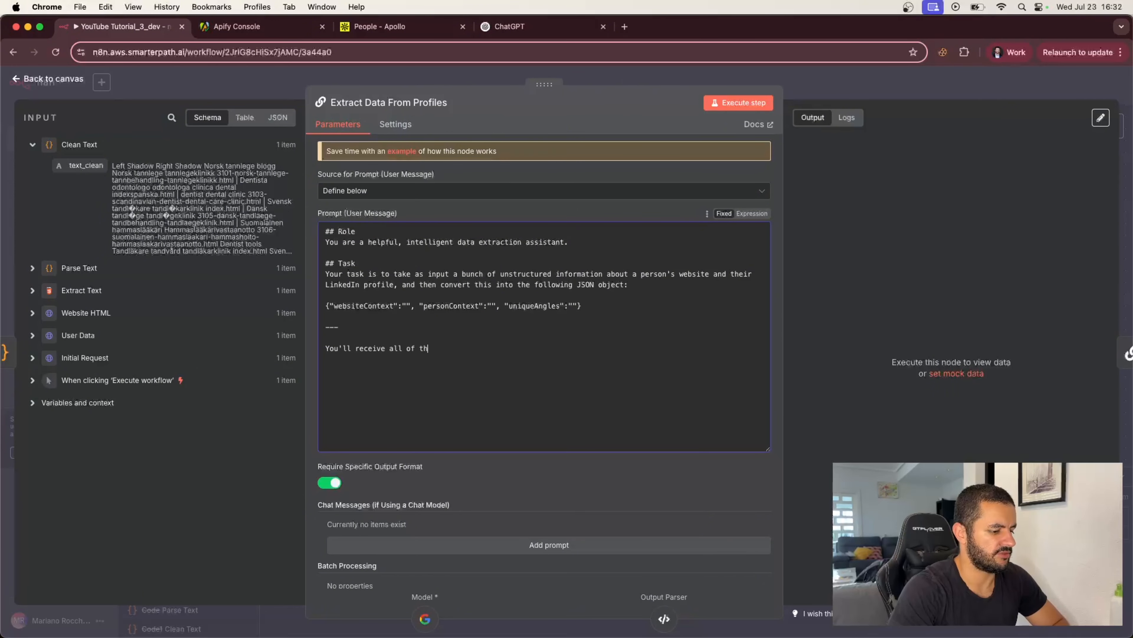
{"action": "type", "text": "e data you need in a"}
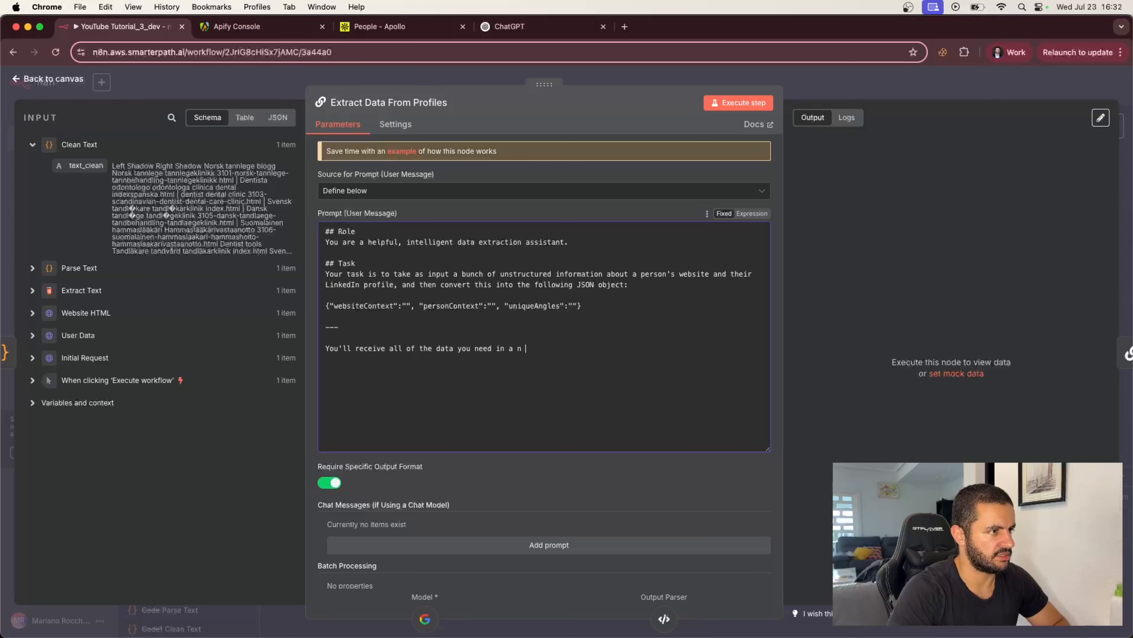
{"action": "key", "text": "BackSpace"}
{"action": "type", "text": "n unstruc"}
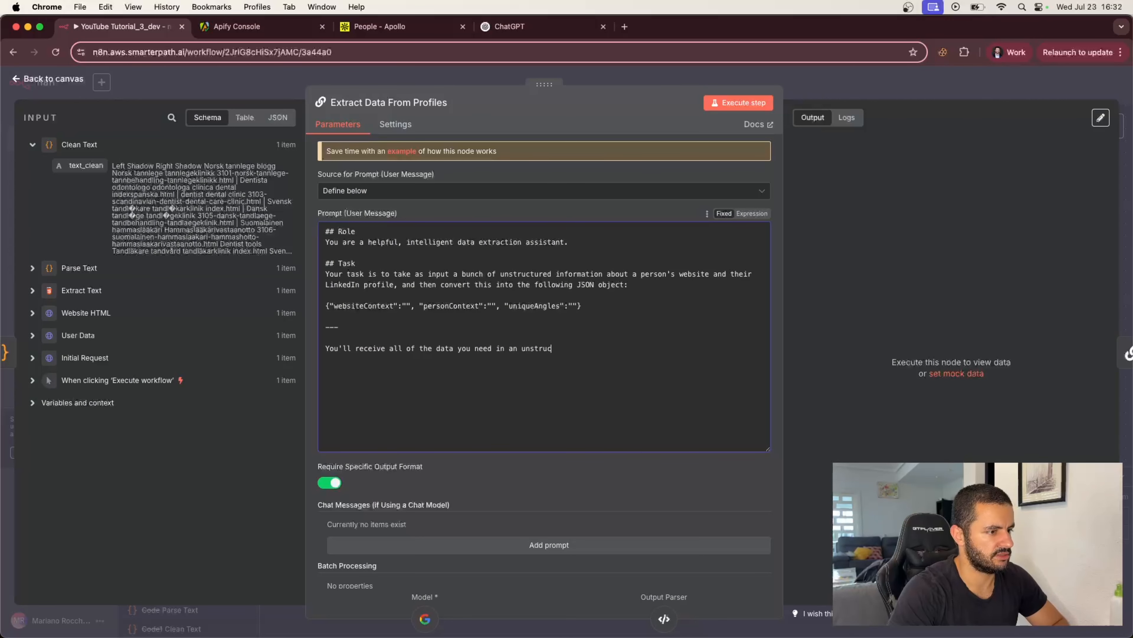
{"action": "type", "text": "tured strin"}
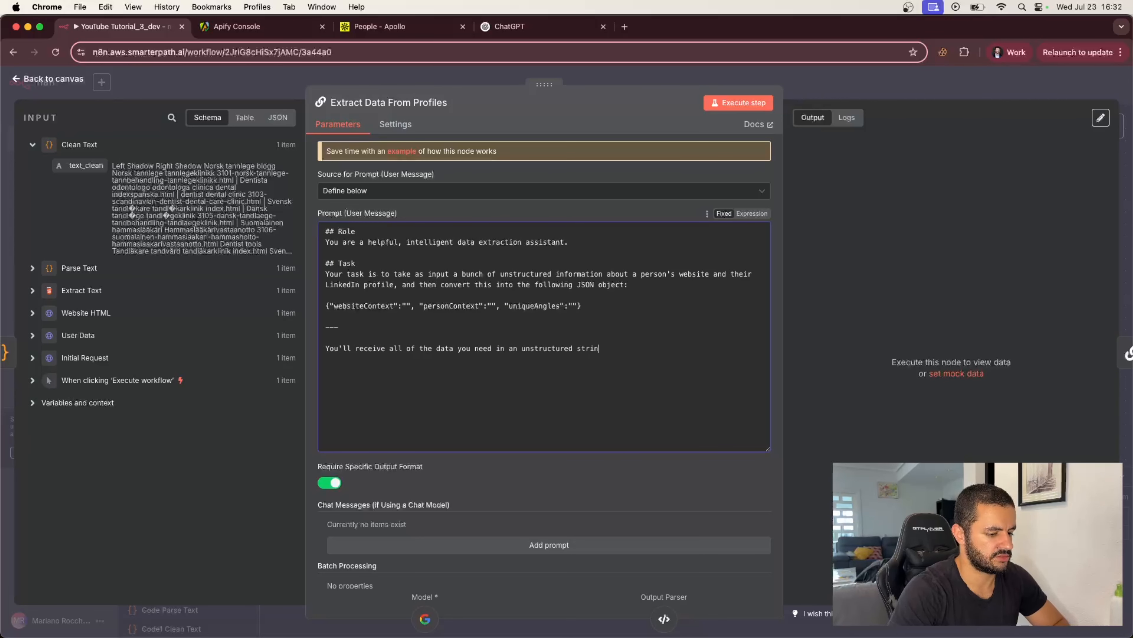
Step: Continue the paragraph with "Your task is to parse that out and turn that into the above object."
{"action": "type", "text": "g. Your task it"}
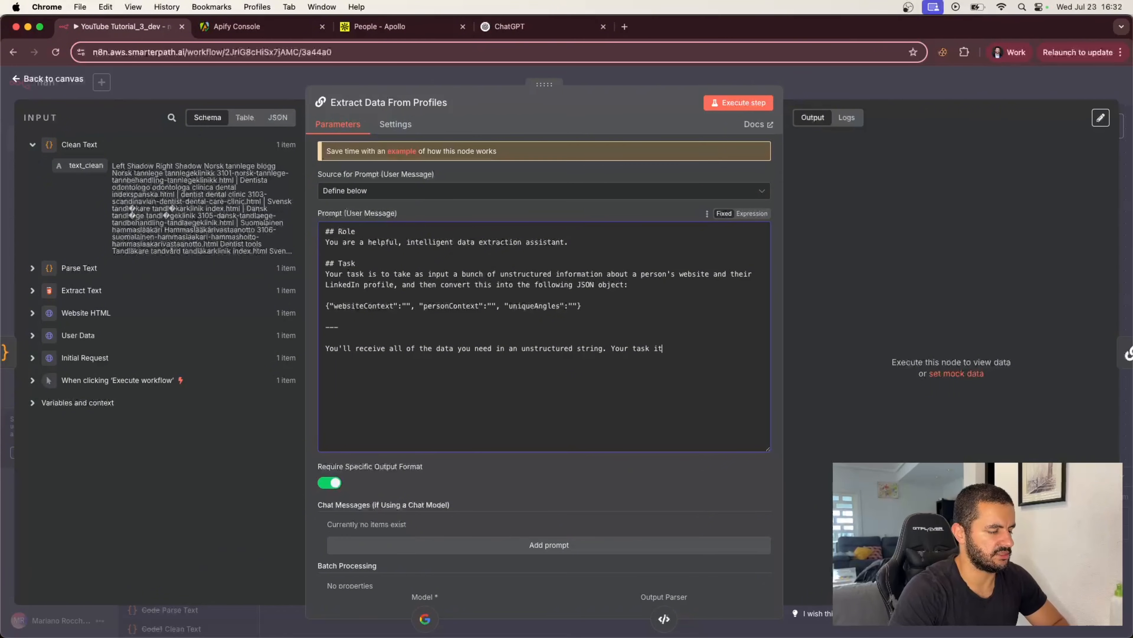
{"action": "key", "text": "BackSpace"}
{"action": "type", "text": "s to parse tha"}
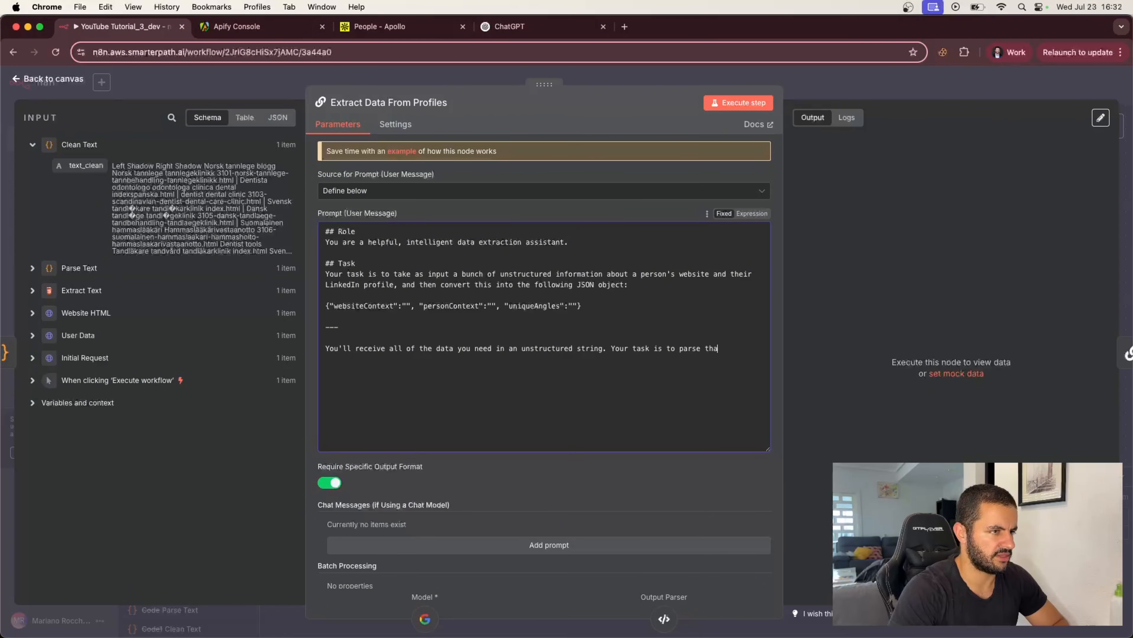
{"action": "type", "text": "t out and tunr th"}
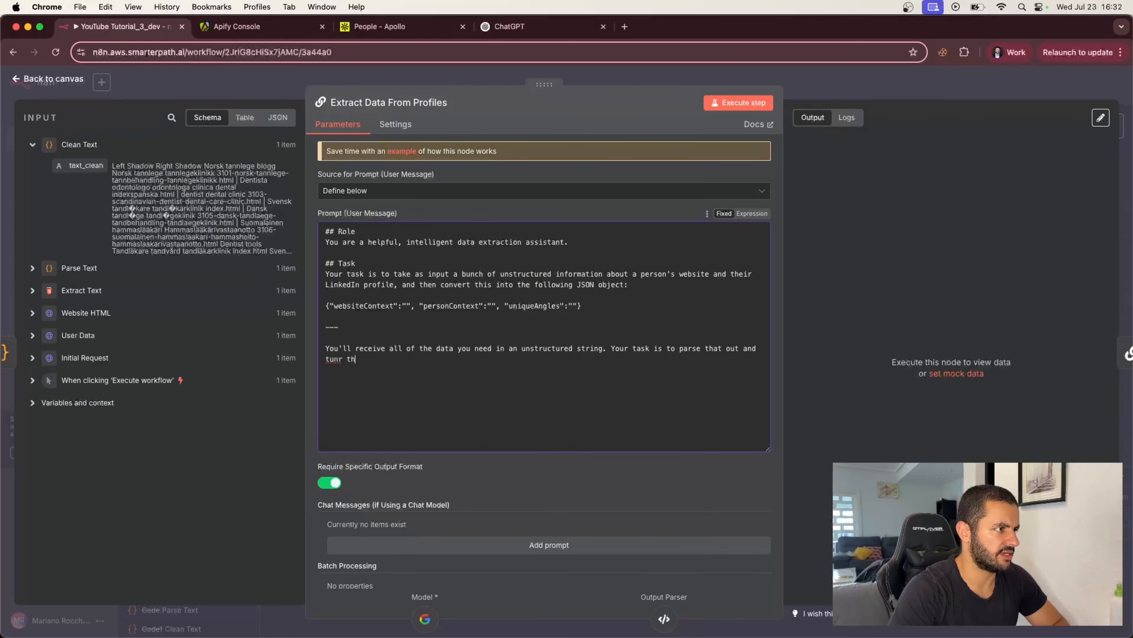
{"action": "key", "text": "BackSpace"}
{"action": "key", "text": "BackSpace"}
{"action": "key", "text": "BackSpace"}
{"action": "key", "text": "BackSpace"}
{"action": "key", "text": "BackSpace"}
{"action": "type", "text": "urt"}
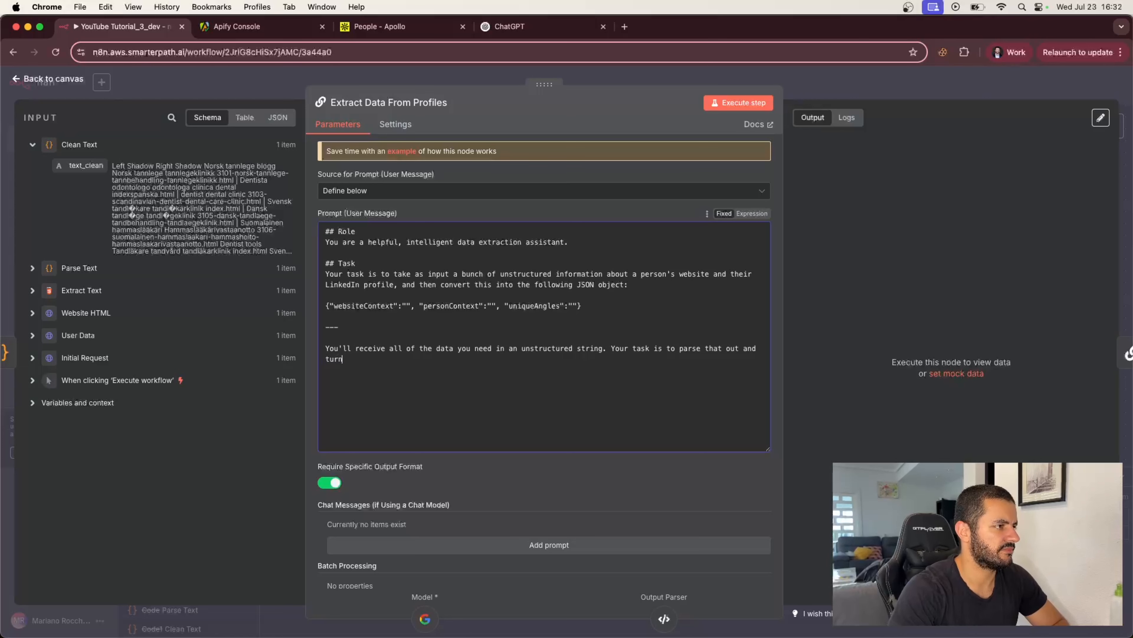
{"action": "type", "text": " that into "}
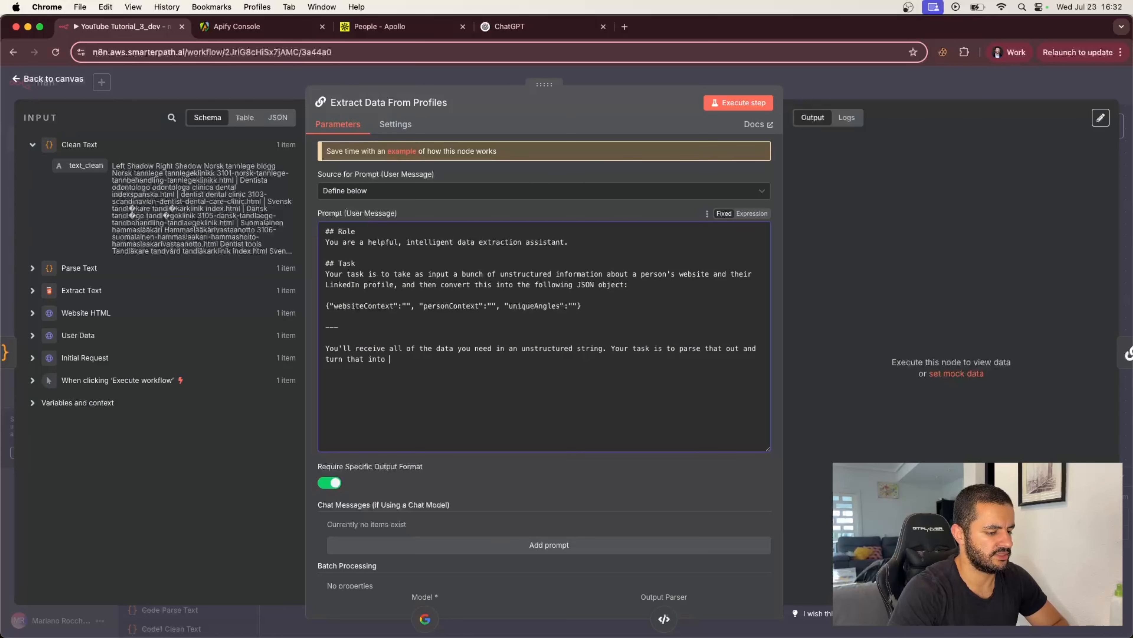
{"action": "type", "text": "the above object."}
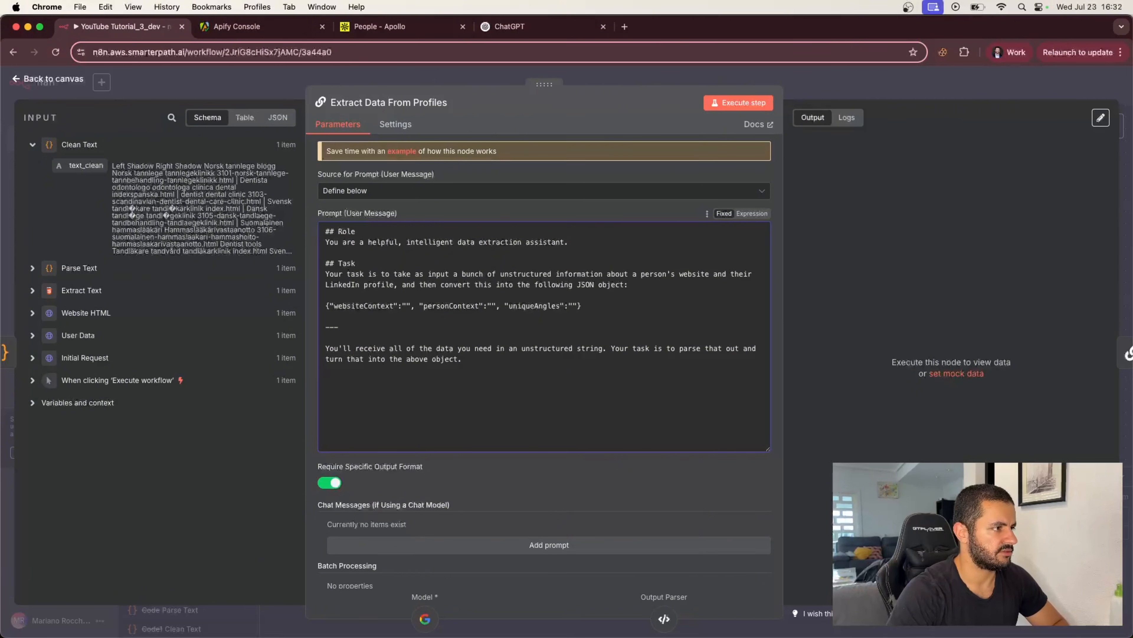
Step: Add a "## Rules" section to the prompt with the introductory line "The rules are as follows:"
{"action": "type", "text": "@"}
{"action": "key", "text": "BackSpace"}
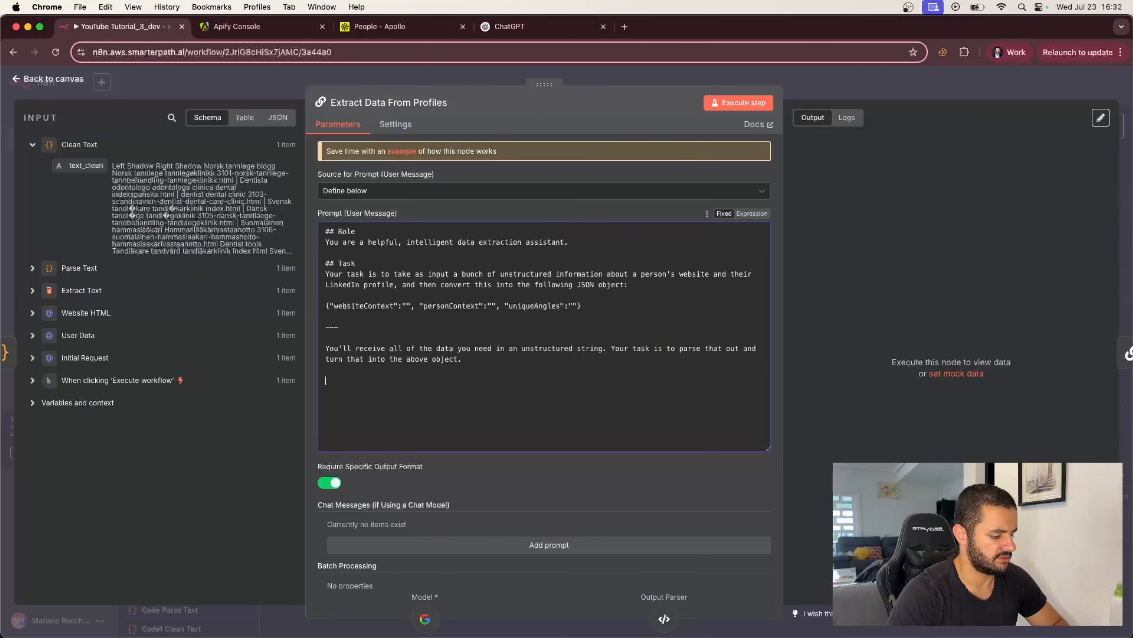
{"action": "type", "text": "## Rules "}
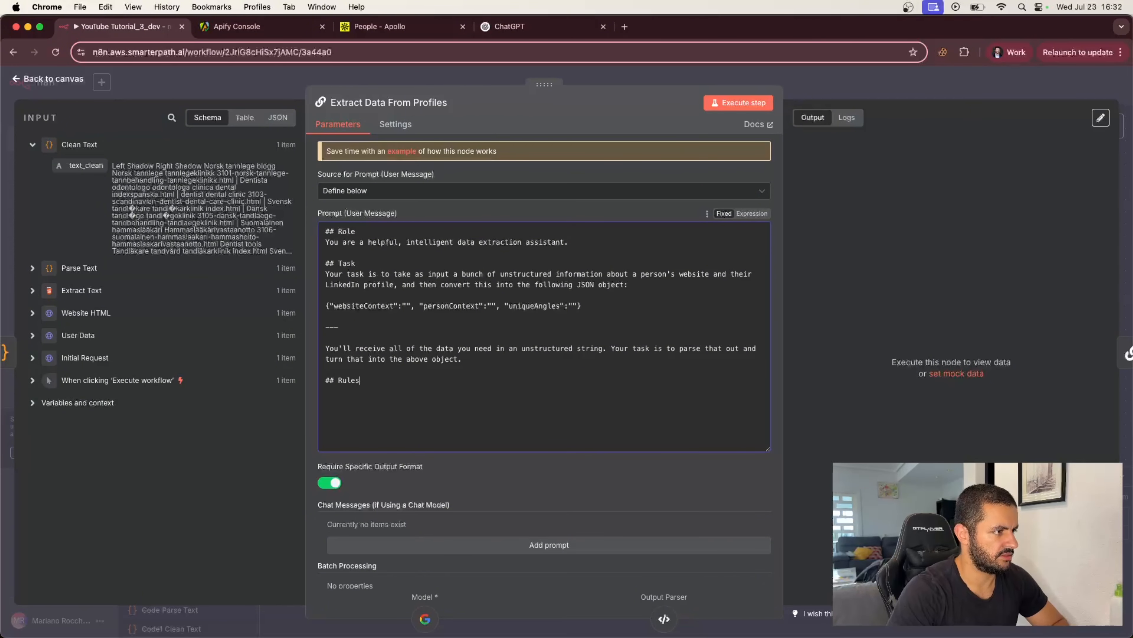
{"action": "type", "text": "The ruke"}
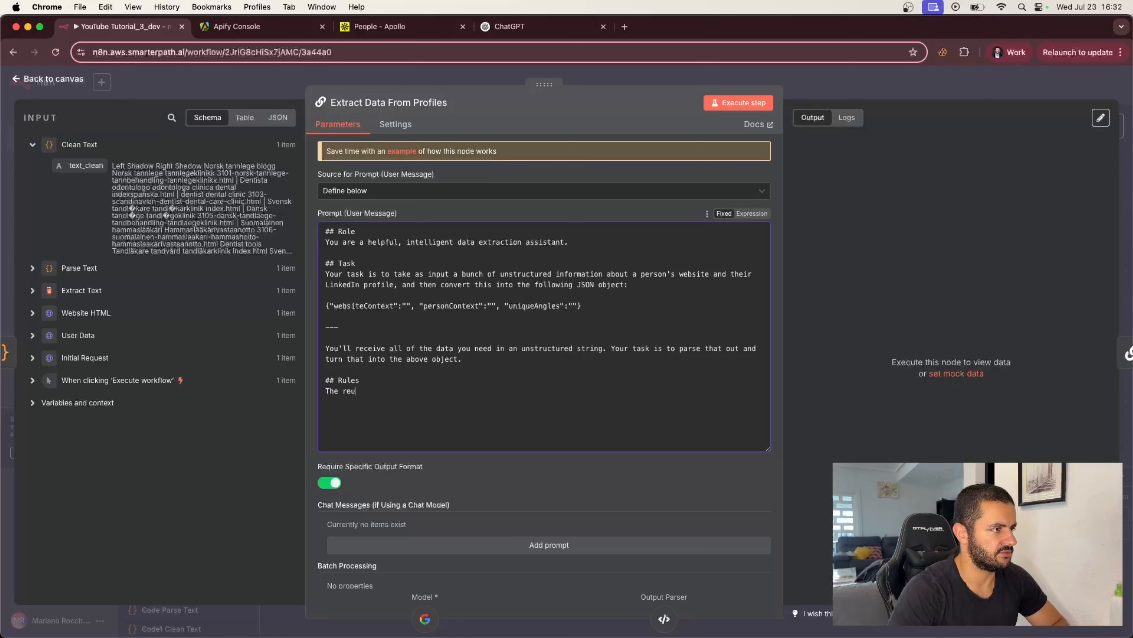
{"action": "key", "text": "BackSpace"}
{"action": "key", "text": "BackSpace"}
{"action": "type", "text": "les "}
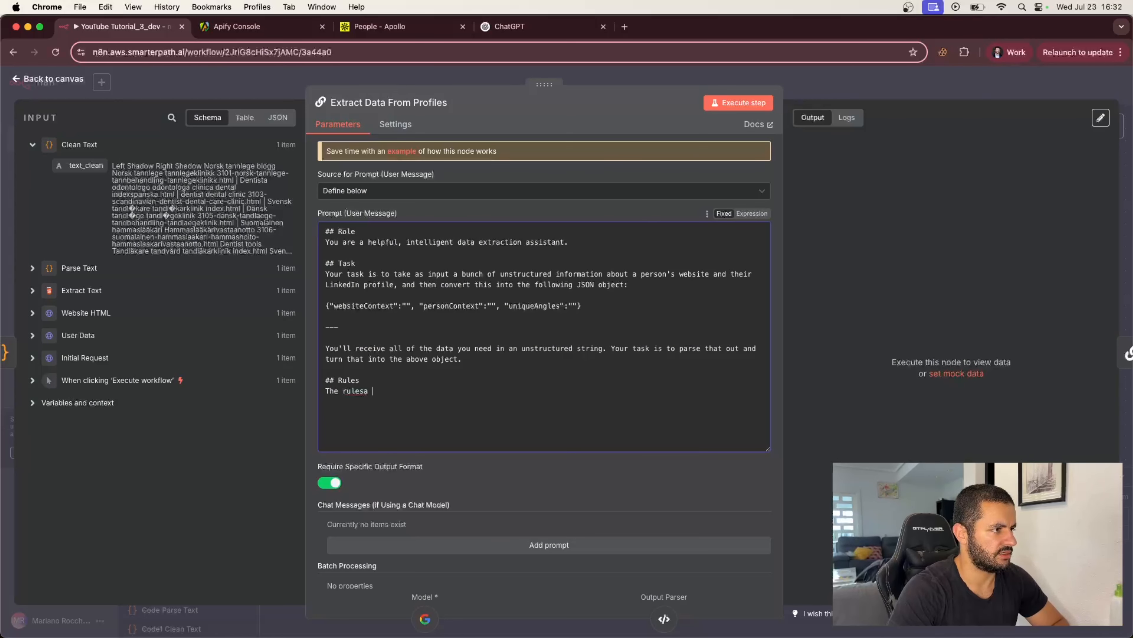
{"action": "type", "text": "are as follows."}
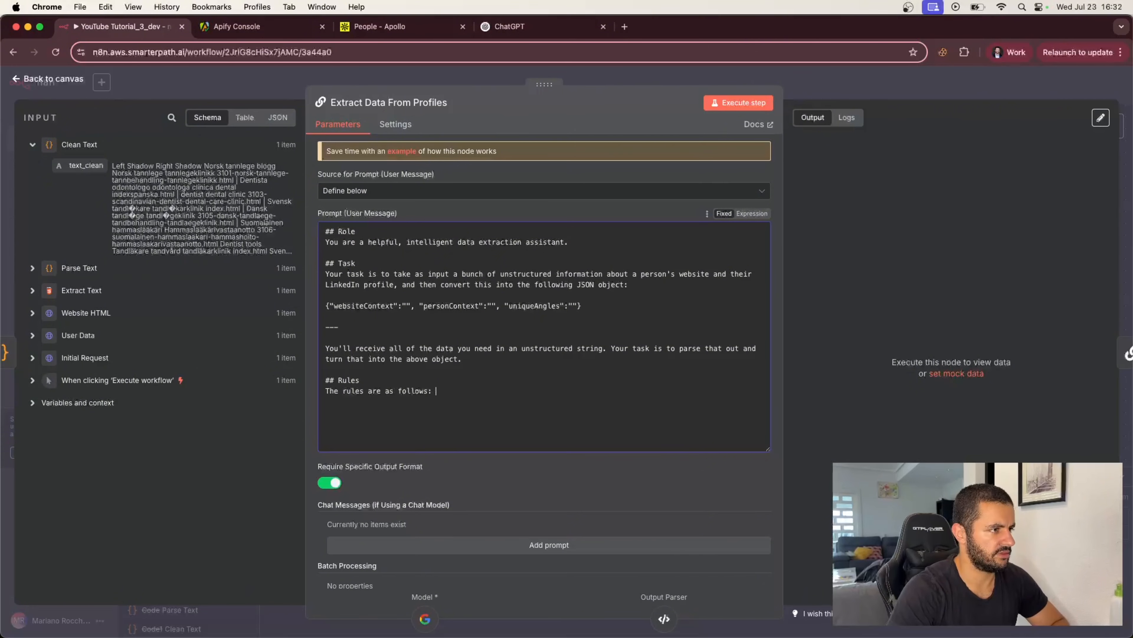
Step: Add rule 1 to the prompt: "Go deep into detail for websiteContext. Write at least two paragraphs."
{"action": "key", "text": "Return"}
{"action": "type", "text": "1 "}
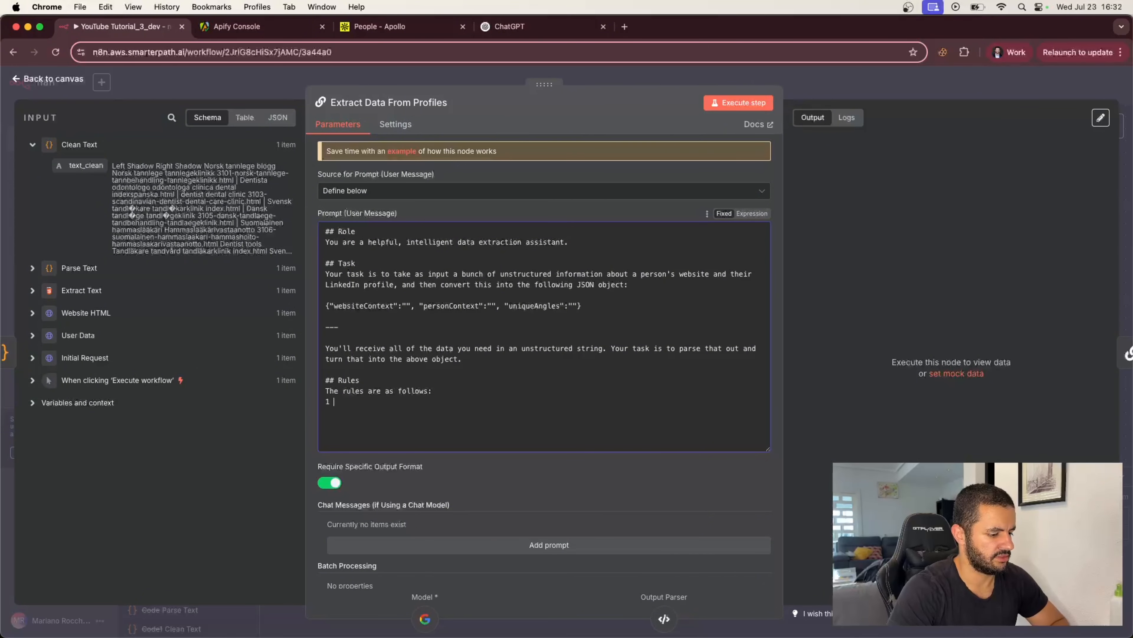
{"action": "type", "text": "Go deep into "}
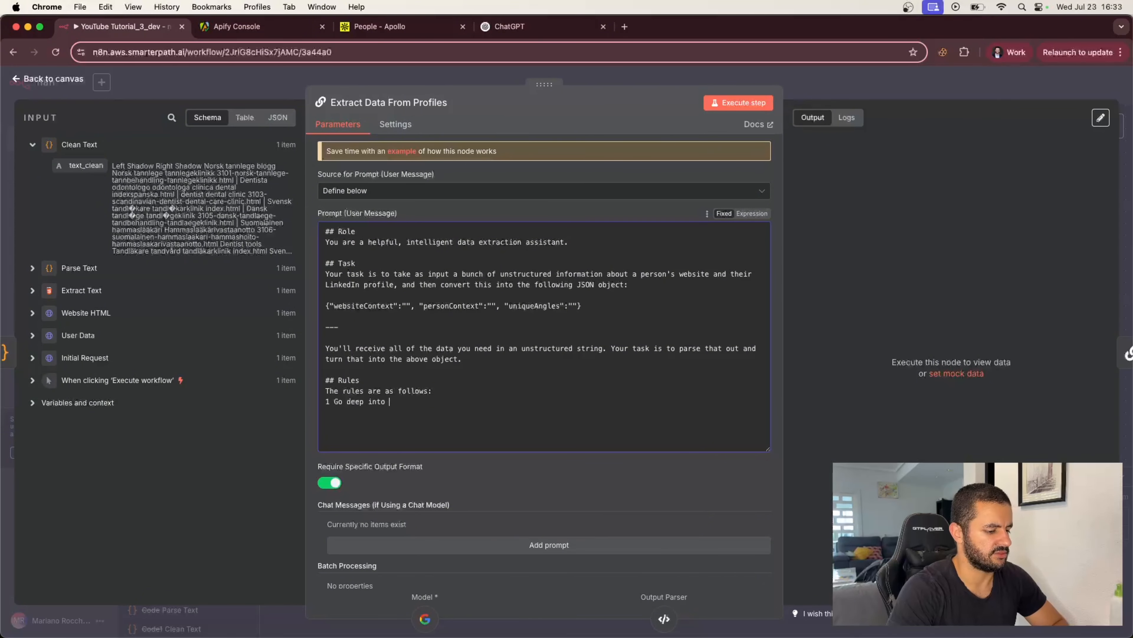
{"action": "type", "text": "detail for "}
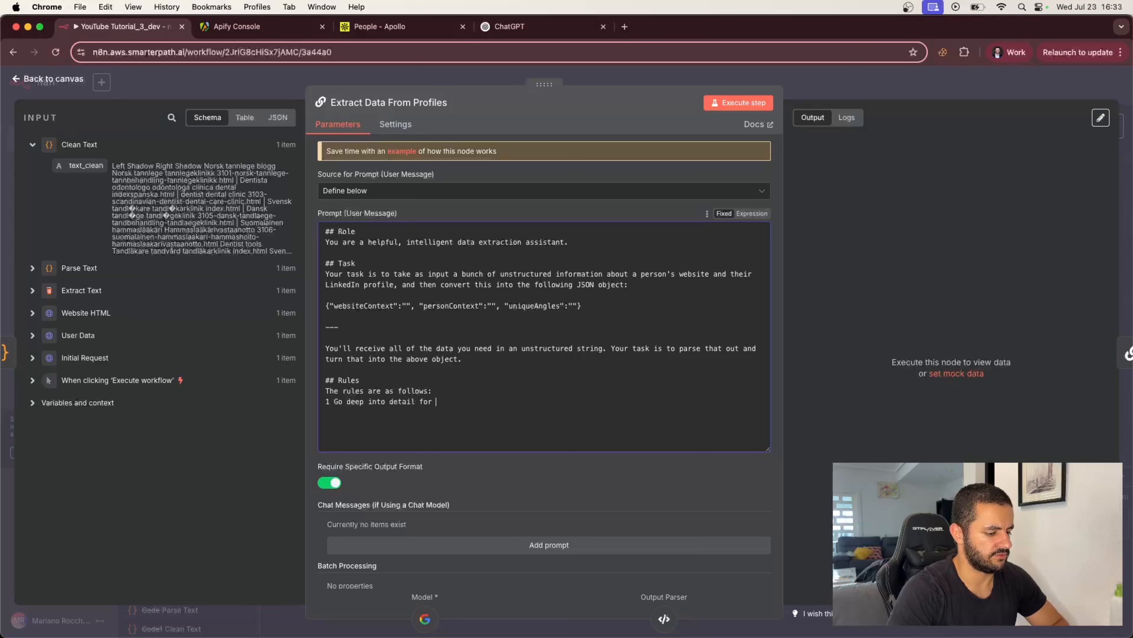
{"action": "type", "text": "webs"}
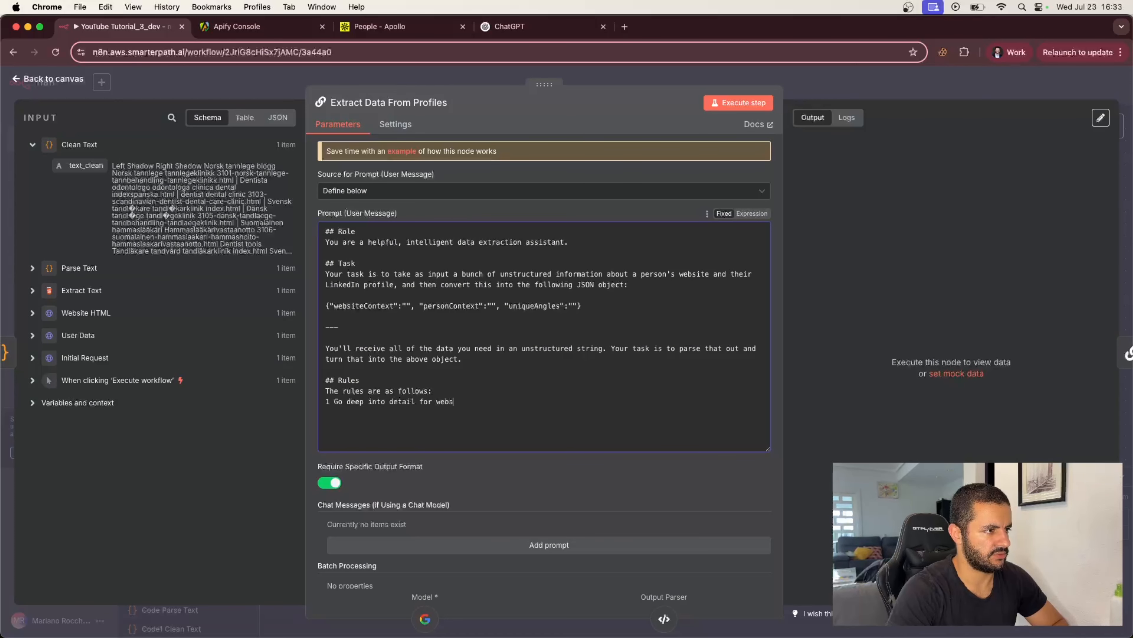
{"action": "type", "text": "iteContext"}
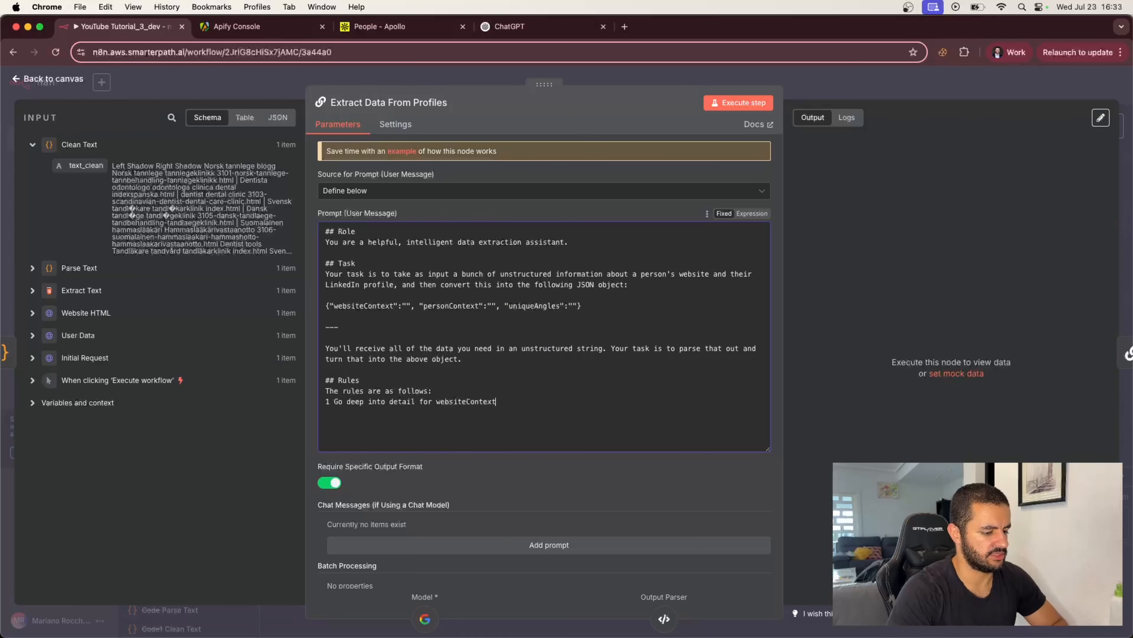
{"action": "type", "text": ". Write at le"}
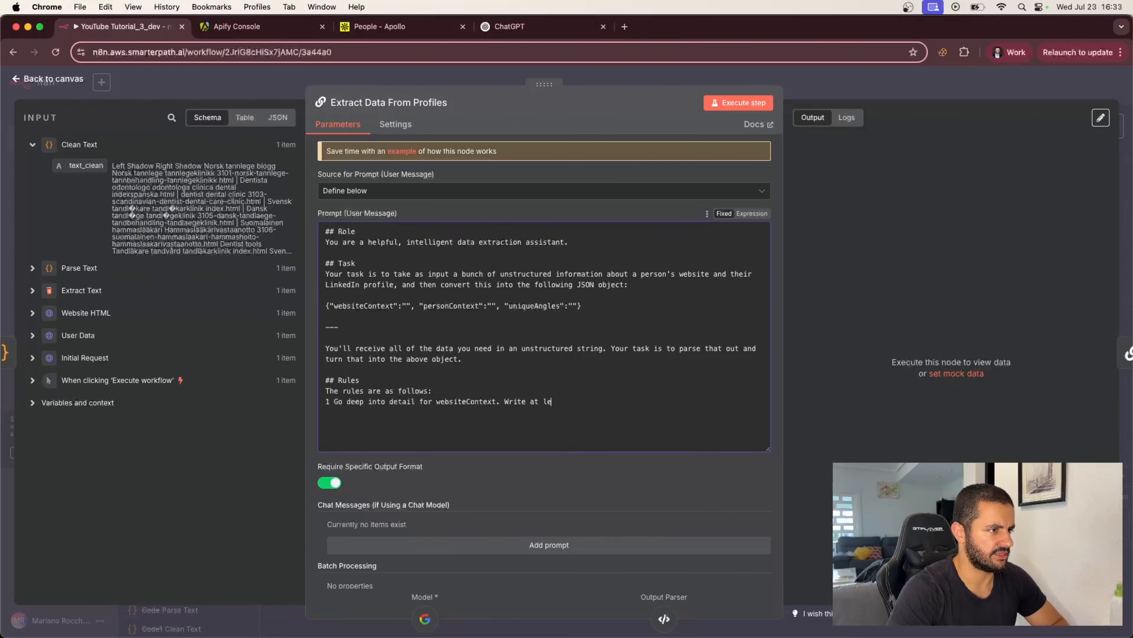
{"action": "type", "text": "ast two par"}
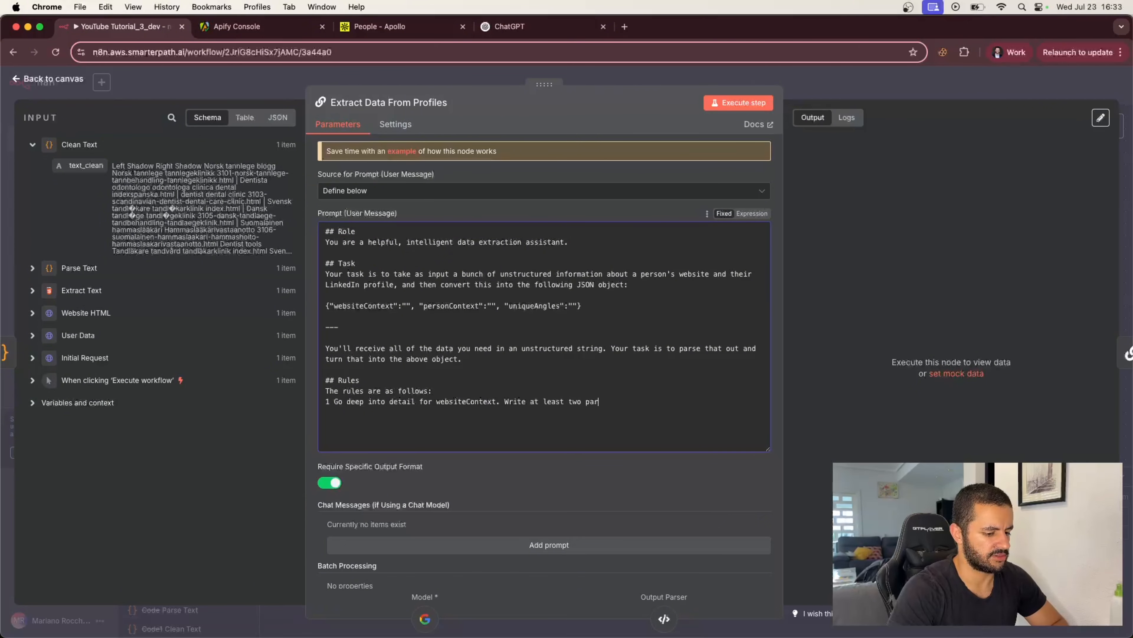
{"action": "type", "text": "agraphs. "}
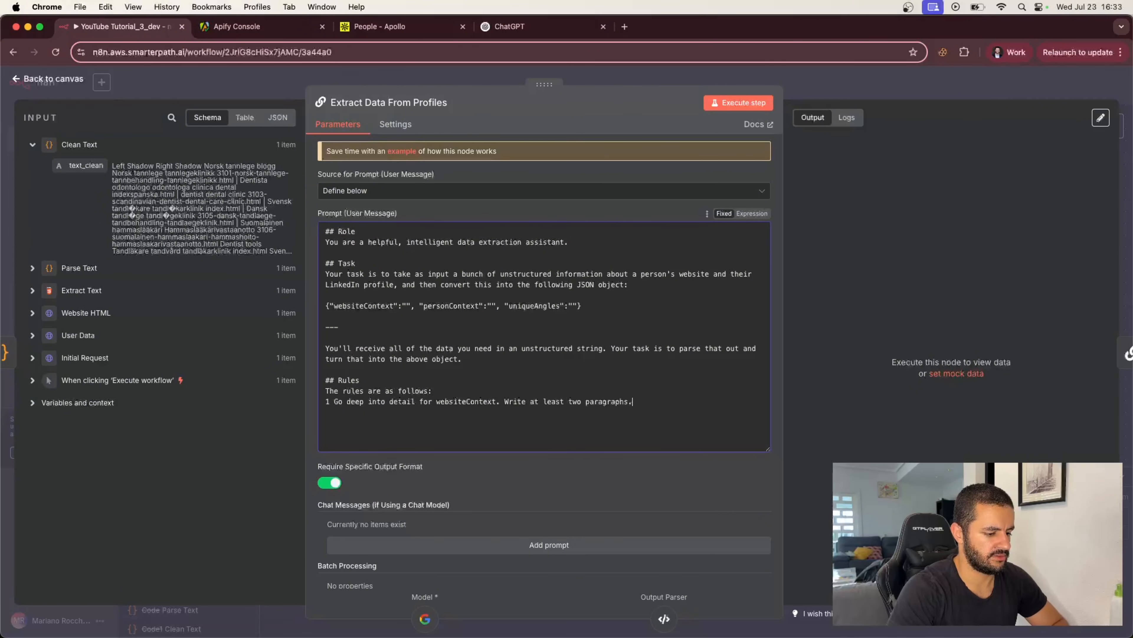
Step: Add rule 2, "For personContext, use all of the data available.", and put the missing period after rule 1's number
{"action": "type", "text": "2. For"}
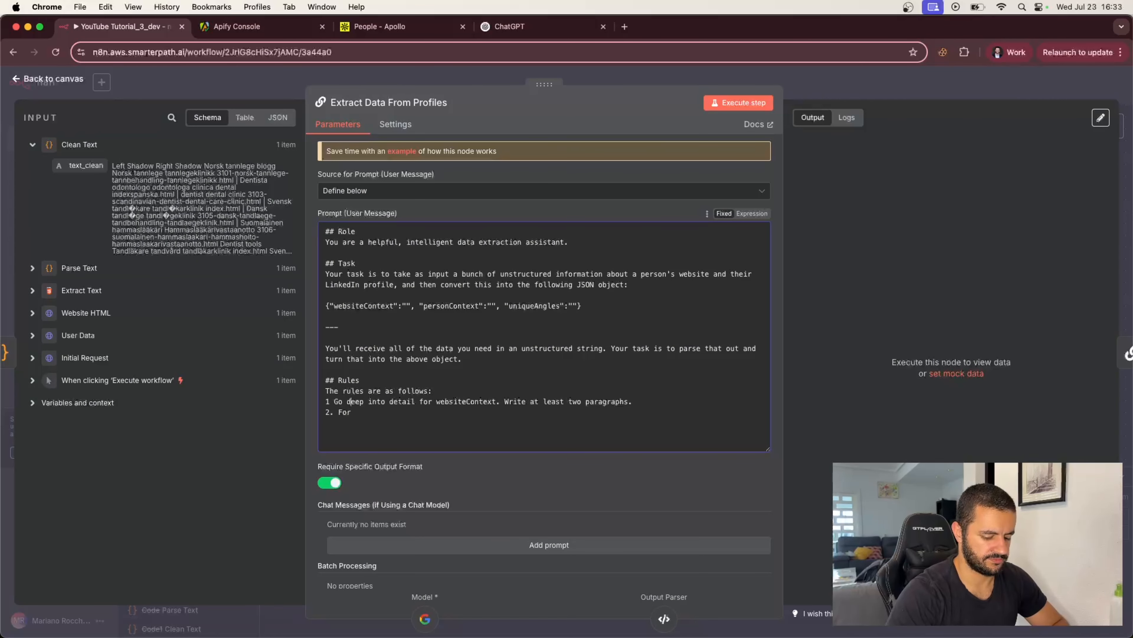
{"action": "left_click", "coordinate": [329, 401]}
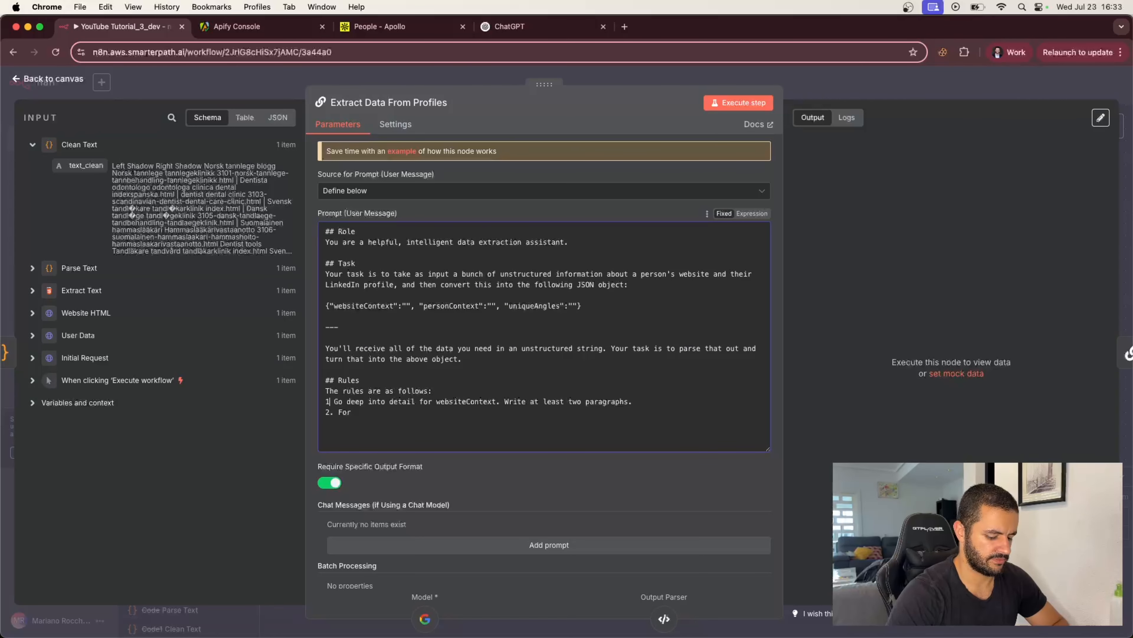
{"action": "type", "text": "."}
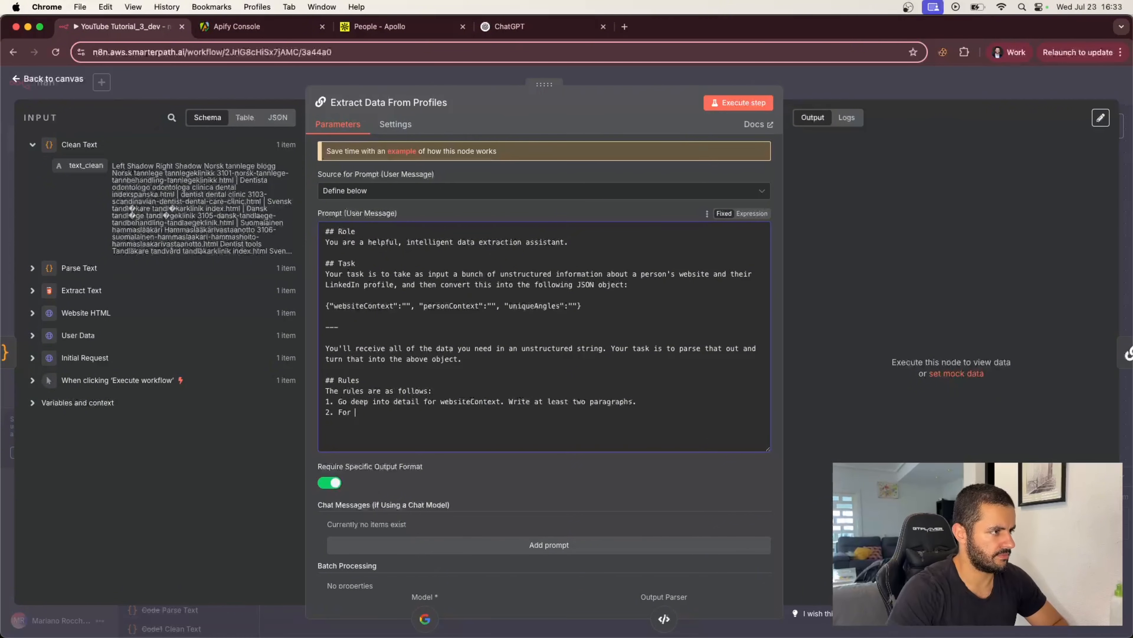
{"action": "type", "text": " For personContext"}
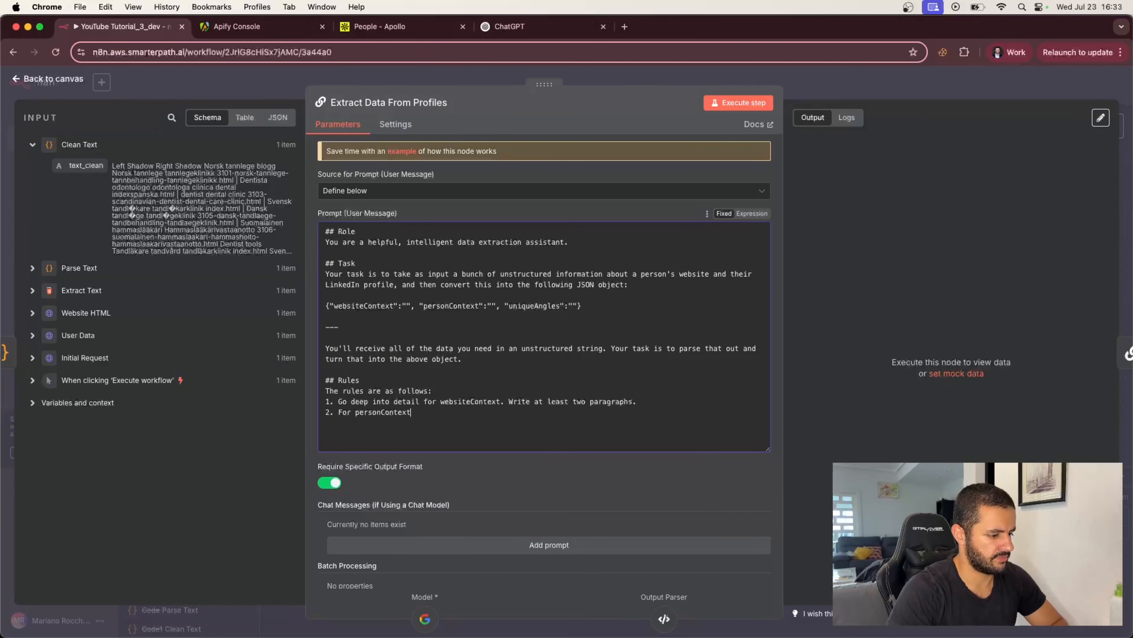
{"action": "type", "text": ", "}
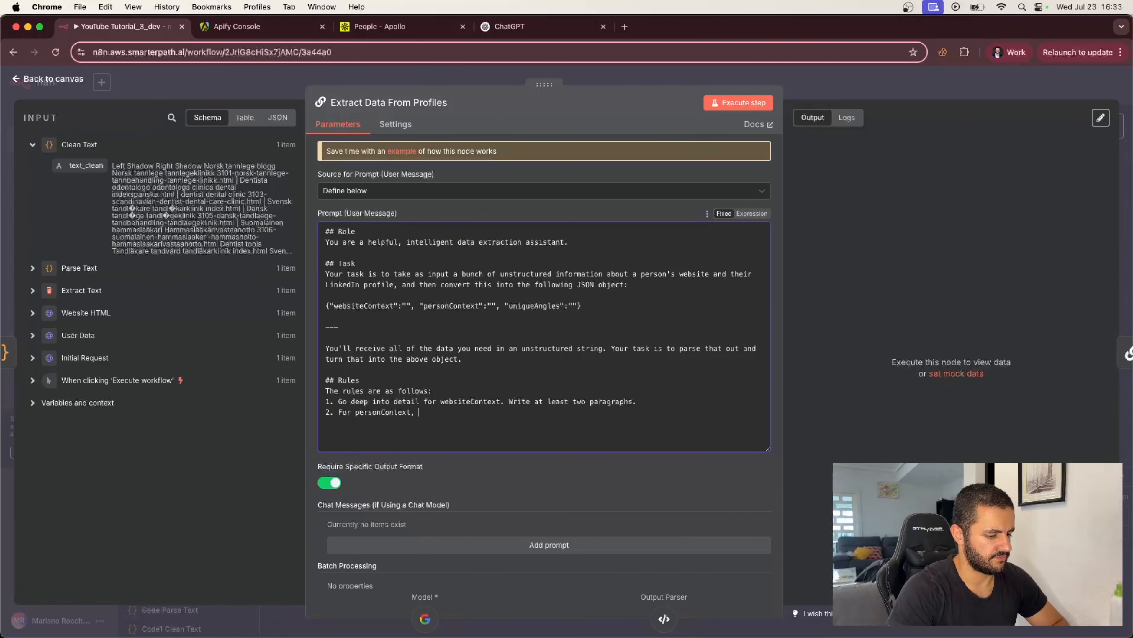
{"action": "type", "text": "use all of the dat"}
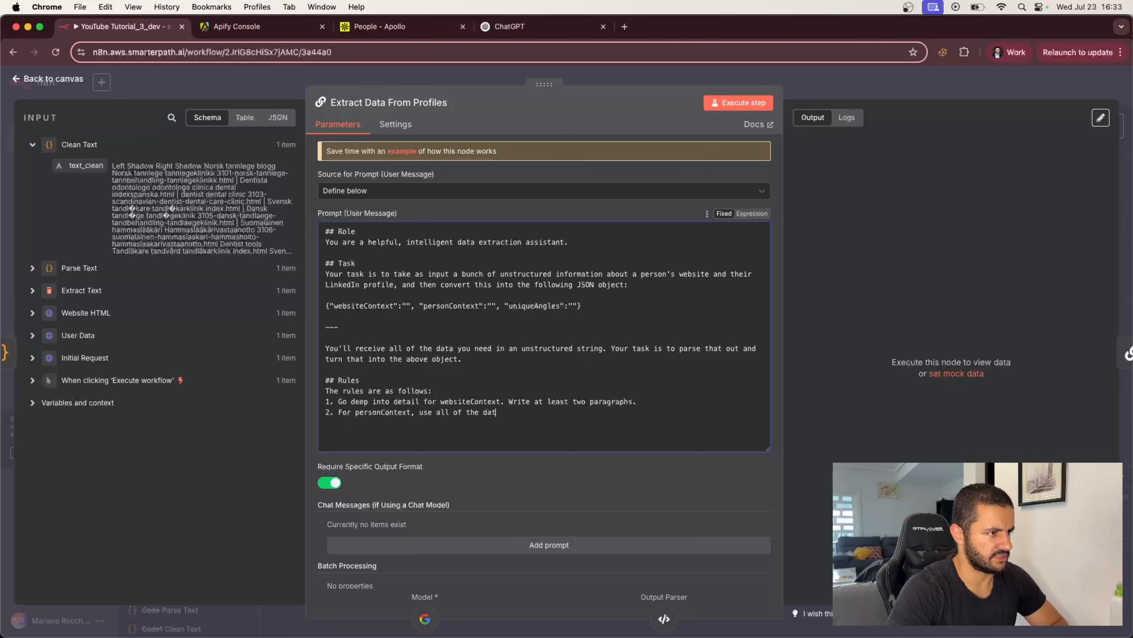
{"action": "type", "text": "a available"}
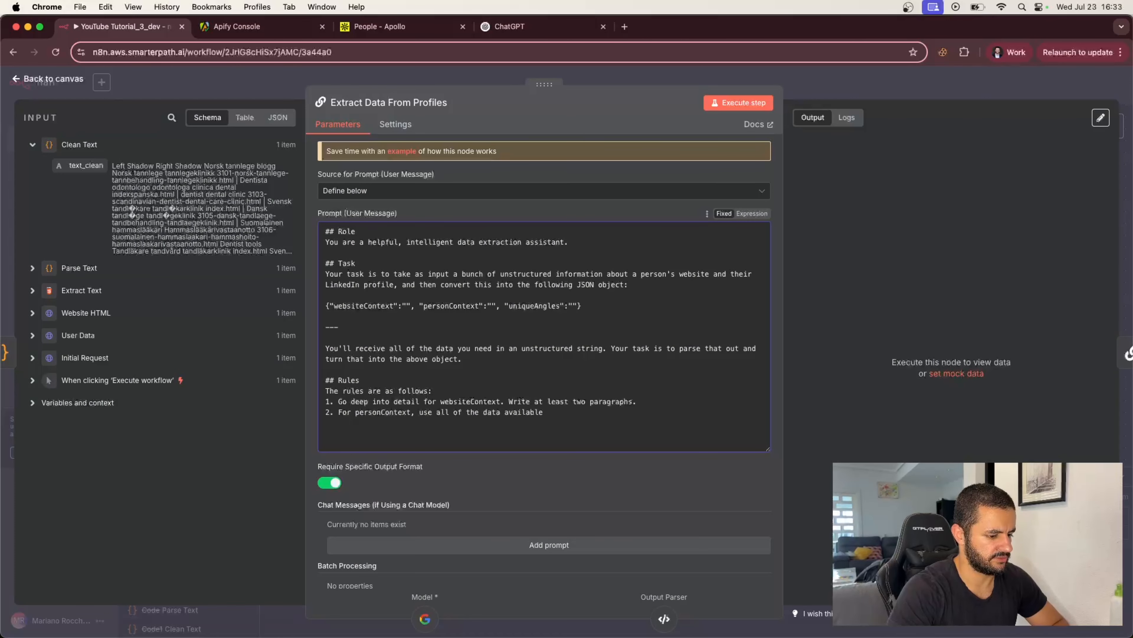
{"action": "type", "text": ". 3"}
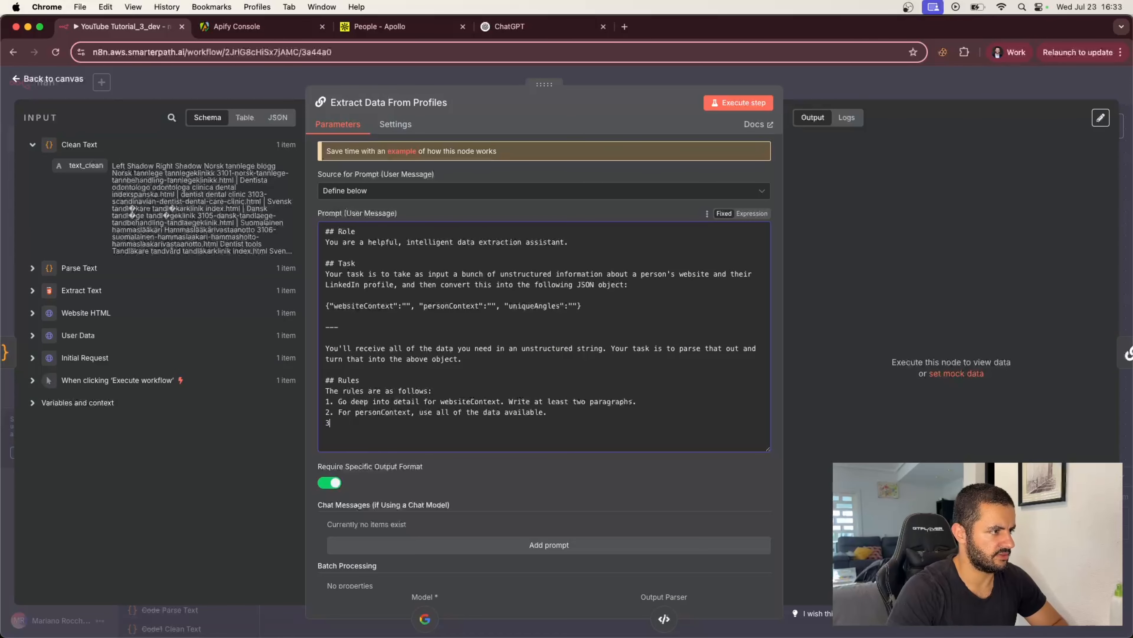
Step: Begin rule 3 of the prompt: "For uniqueAngles, use the website data and the information about the provided person to creat three"
{"action": "type", "text": ". For unique"}
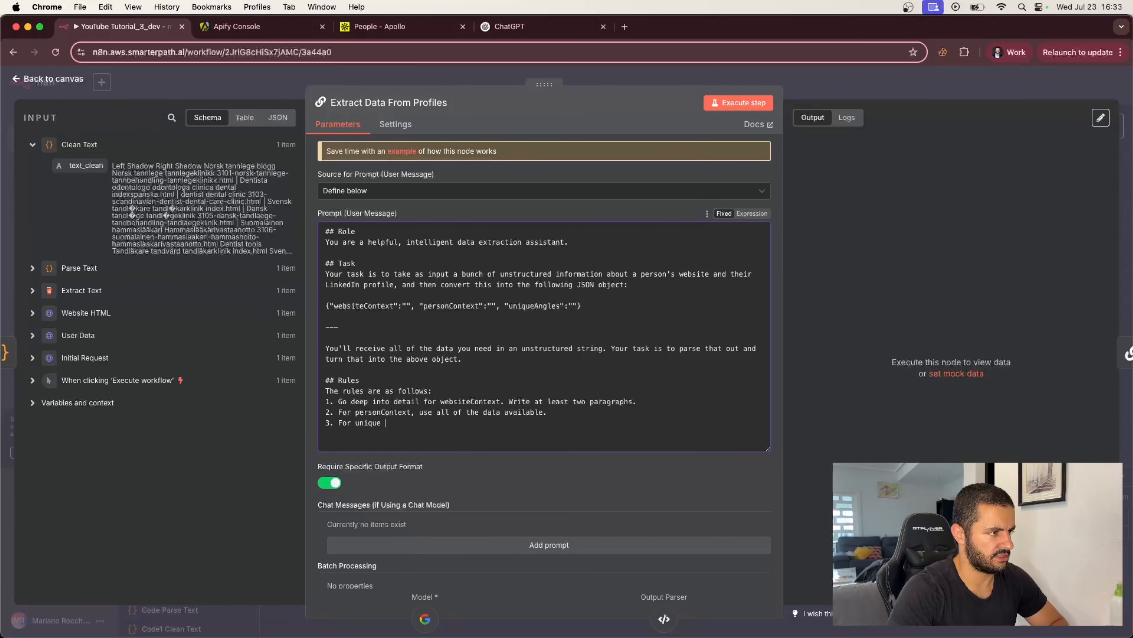
{"action": "key", "text": "BackSpace"}
{"action": "type", "text": "Angles"}
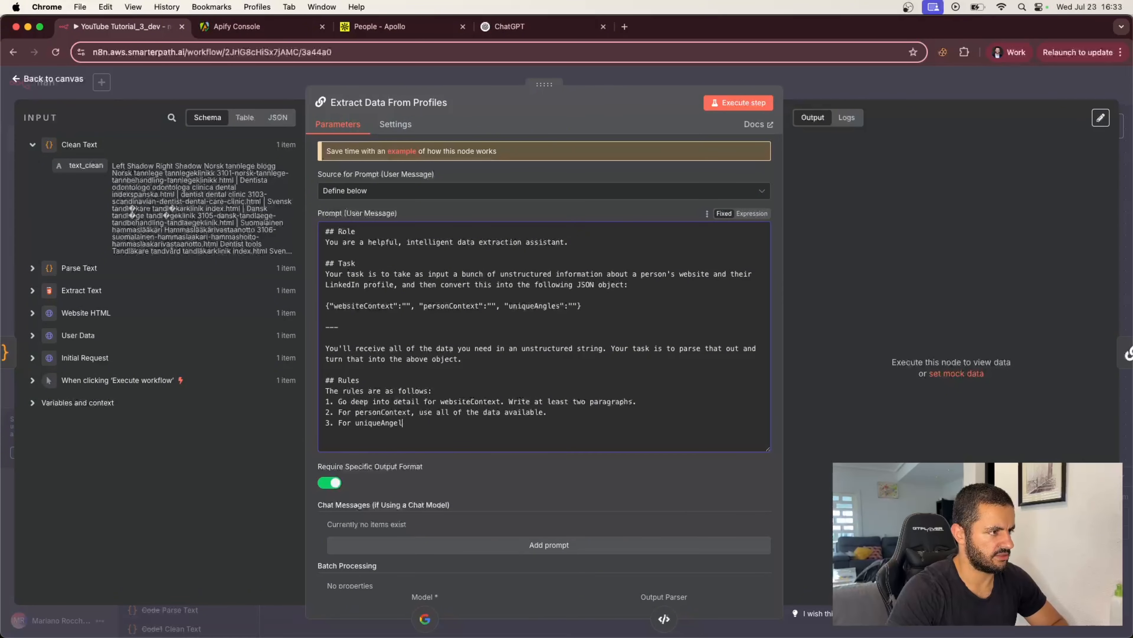
{"action": "type", "text": ", use"}
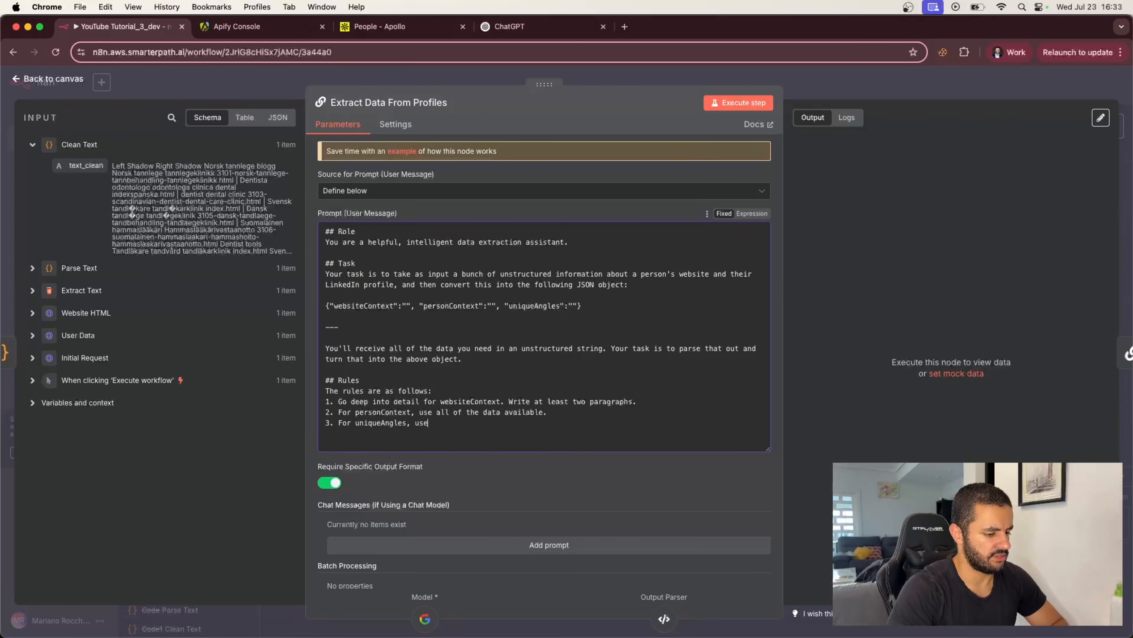
{"action": "type", "text": " the webs"}
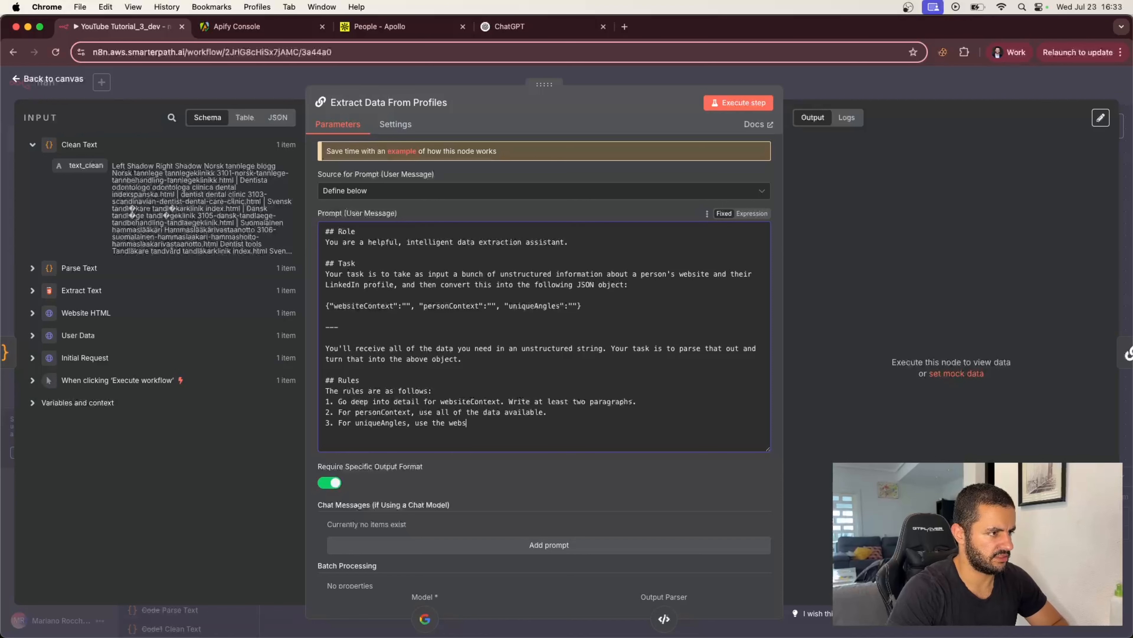
{"action": "type", "text": "ite data and the inf"}
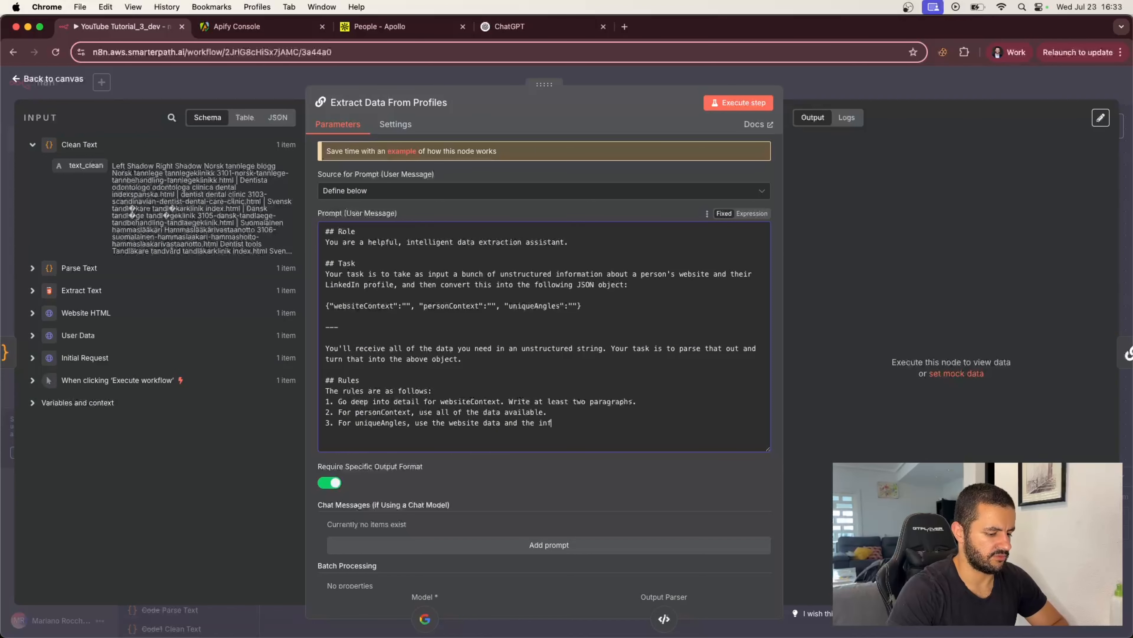
{"action": "type", "text": "ormation about the"}
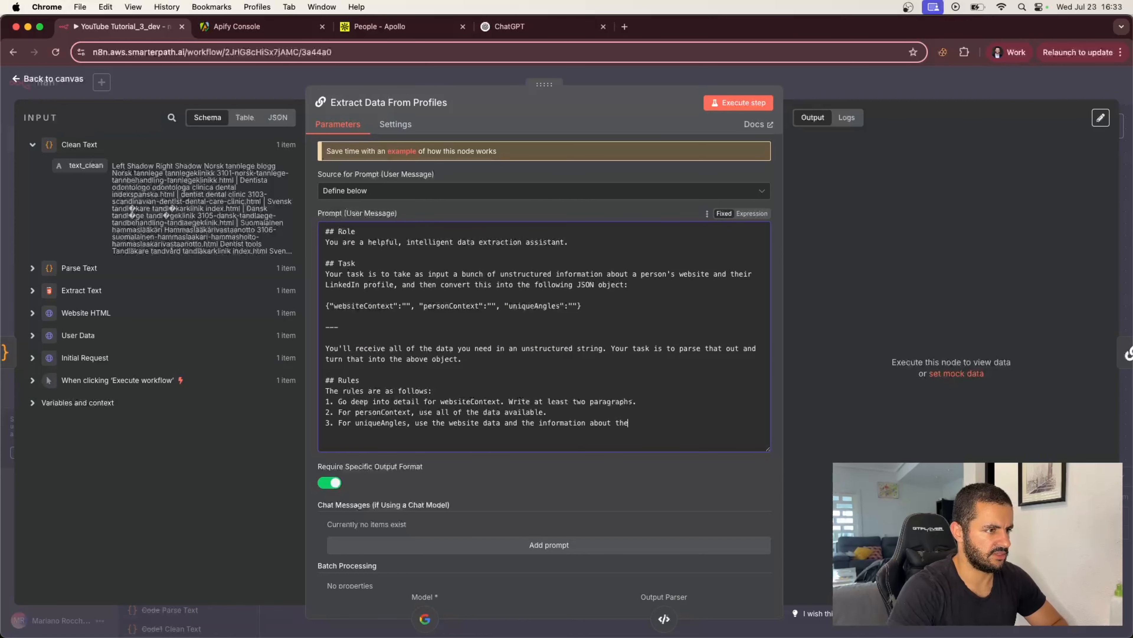
{"action": "type", "text": " profided per"}
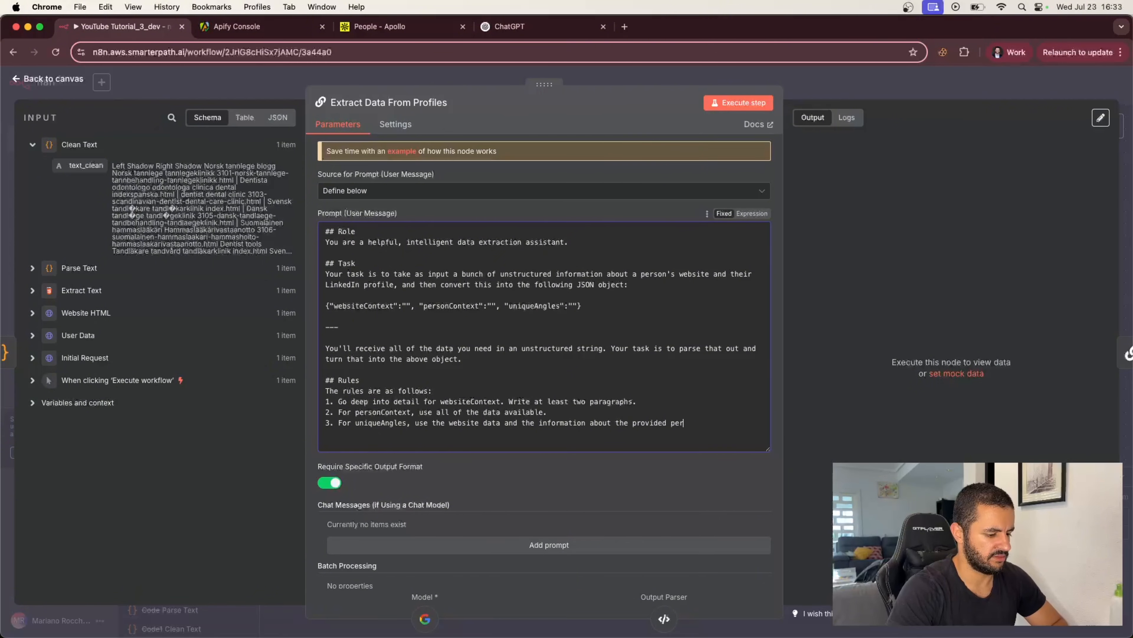
{"action": "type", "text": "son to creat three "}
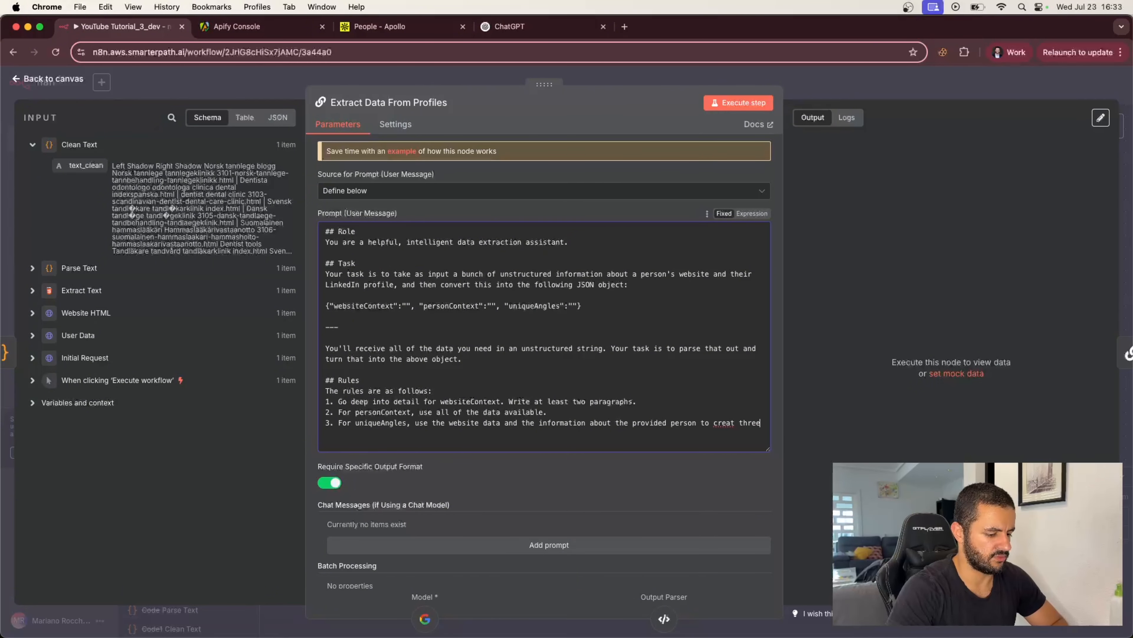
Step: Complete rule 3 with the text "interesting points" in quotation marks, followed by "that we could write about in a later article."
{"action": "type", "text": "\""}
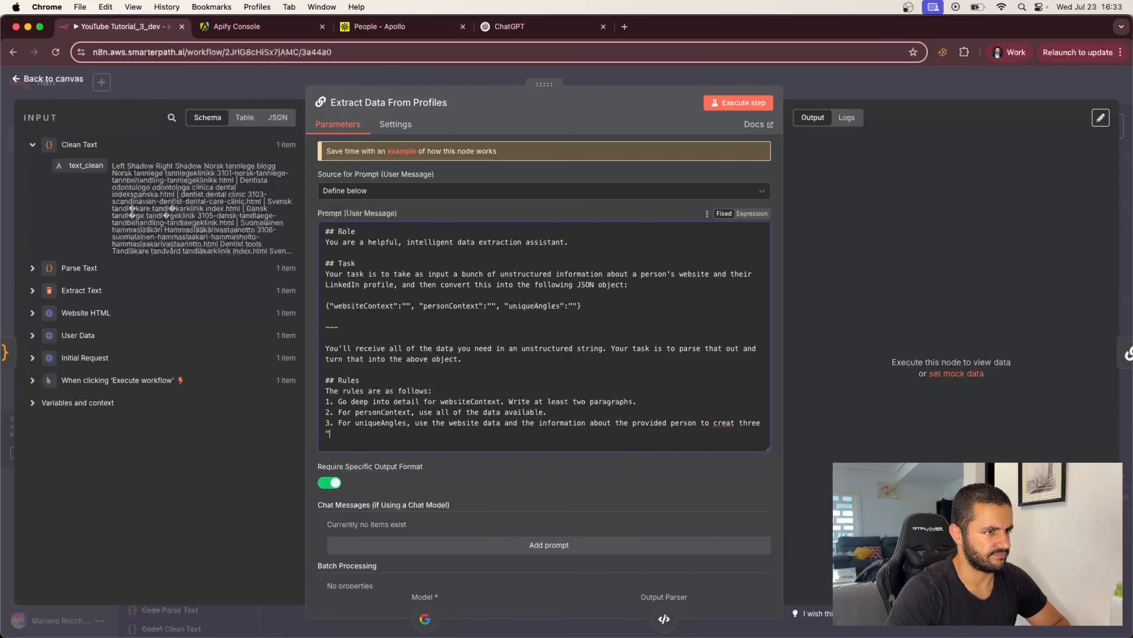
{"action": "type", "text": "interesting points"}
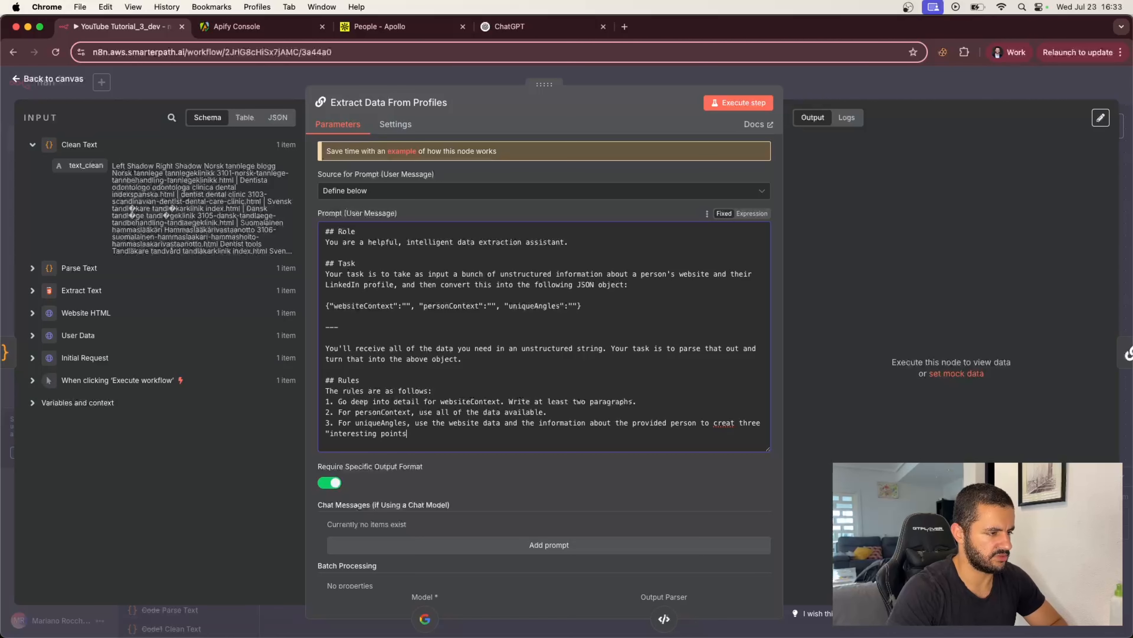
{"action": "type", "text": "\" that we cou"}
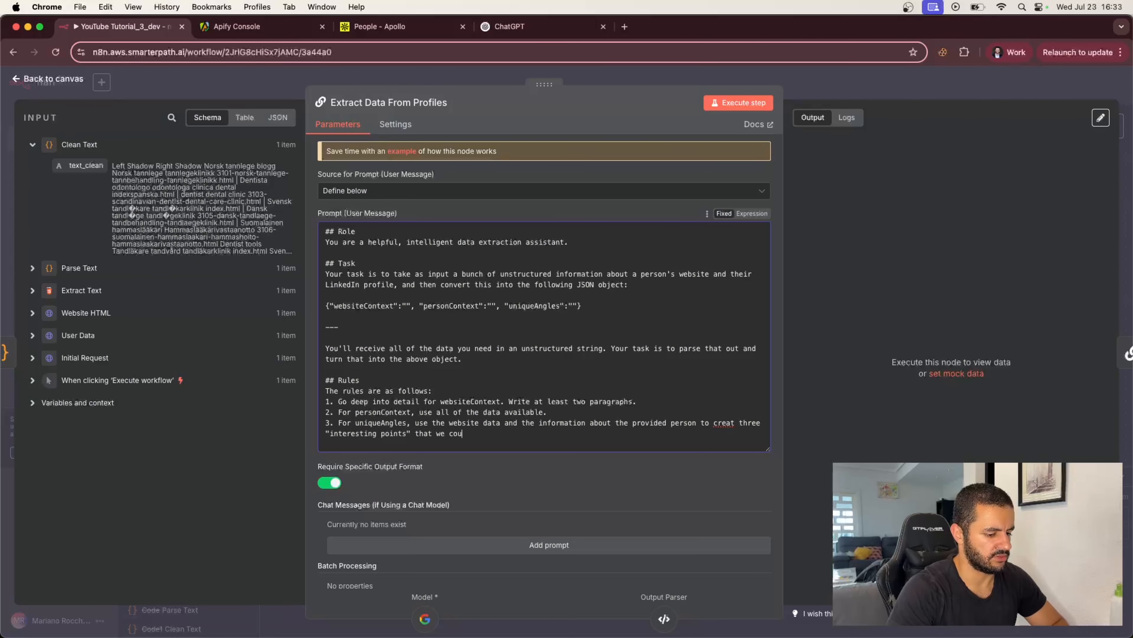
{"action": "type", "text": "ld write about in a "}
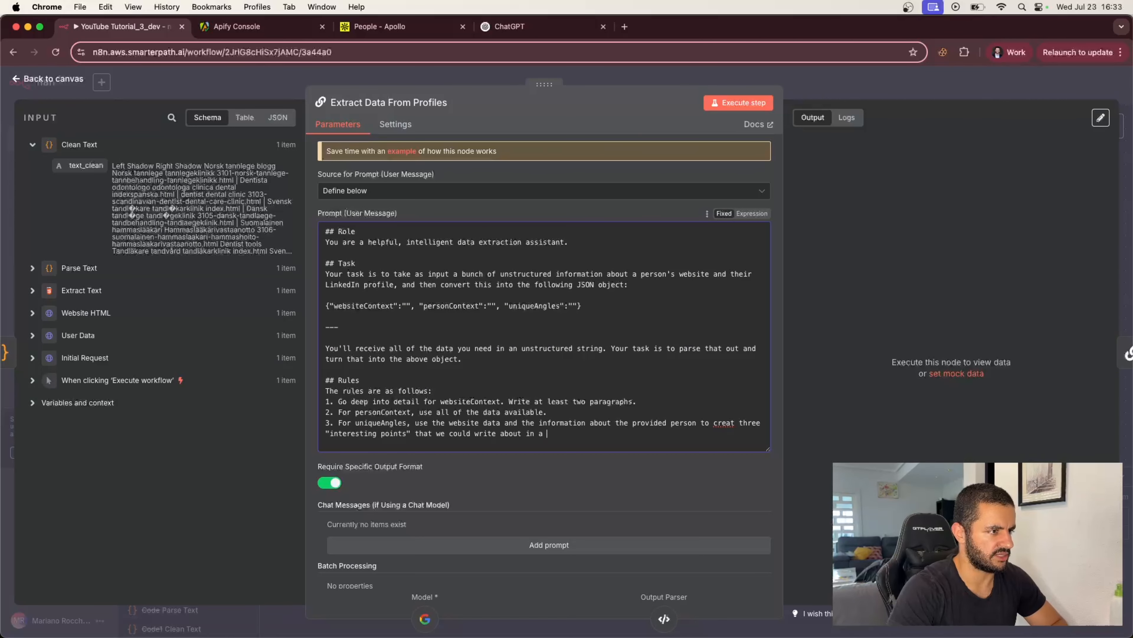
{"action": "type", "text": "later article"}
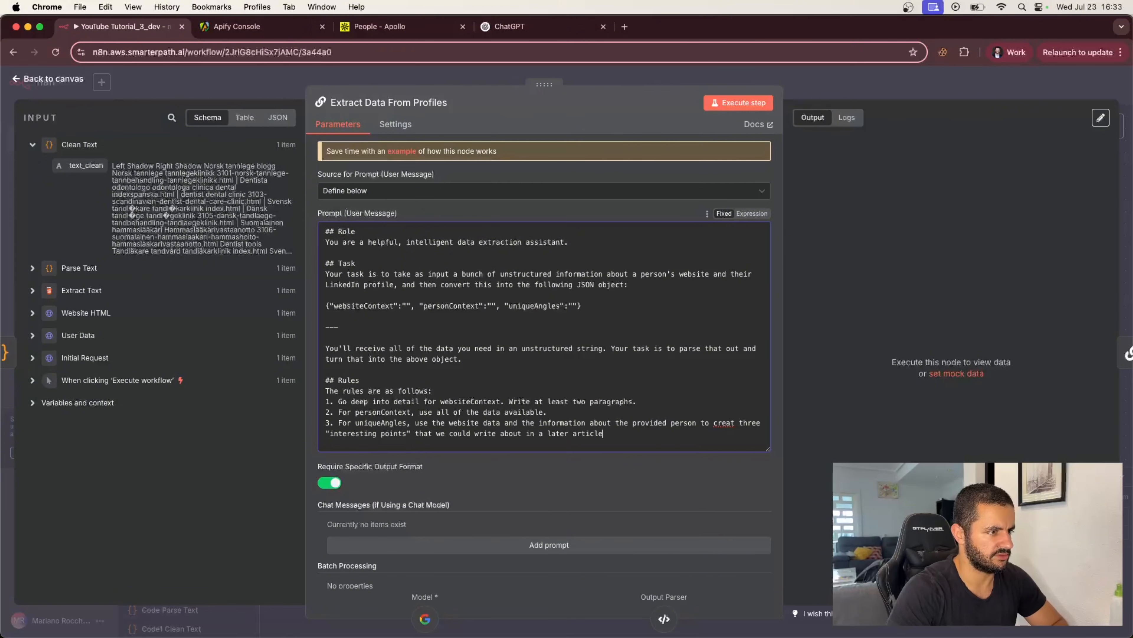
{"action": "type", "text": "."}
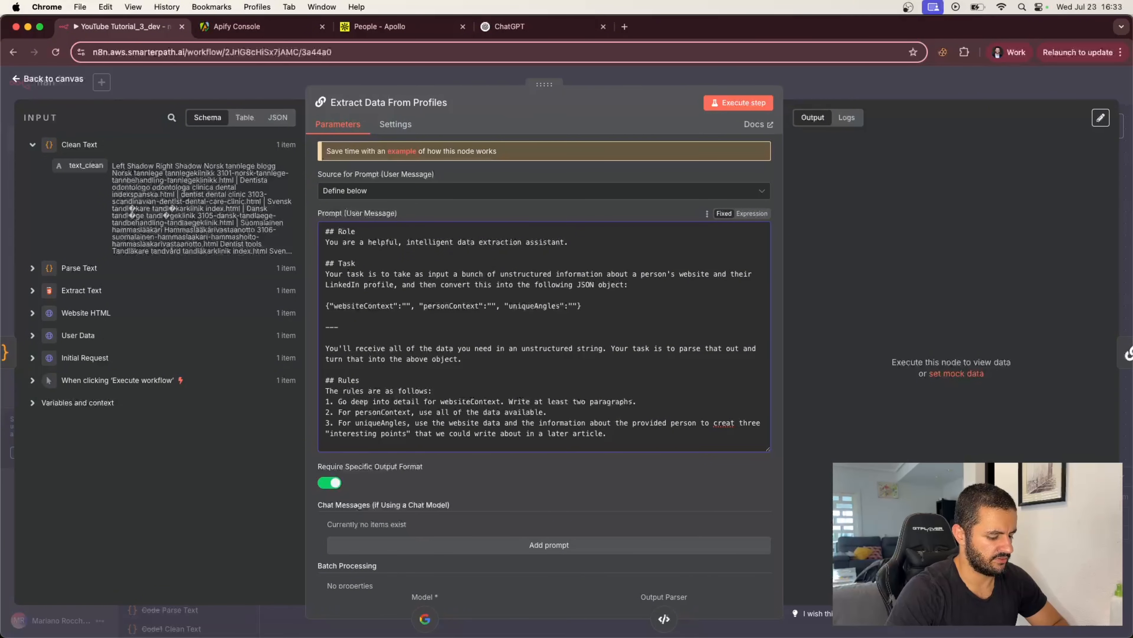
Step: Add rule 4, "Return any newlines as \n", and correct the misspelled "creat" in rule 3 to "create"
{"action": "key", "text": "Return"}
{"action": "type", "text": "4. Retu"}
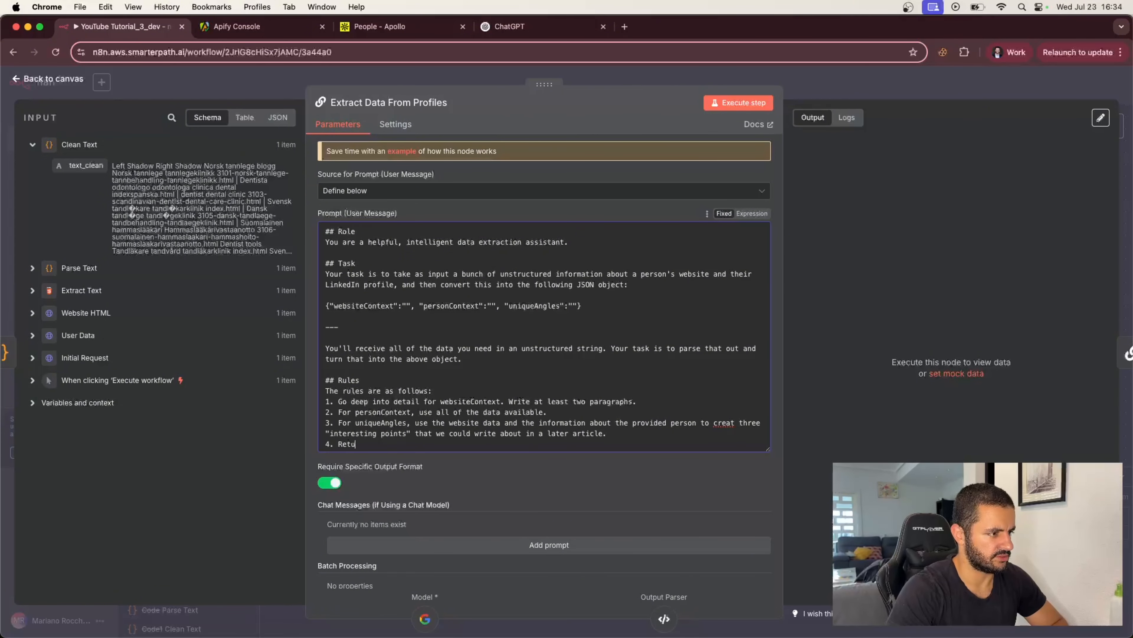
{"action": "type", "text": "rn any newlines"}
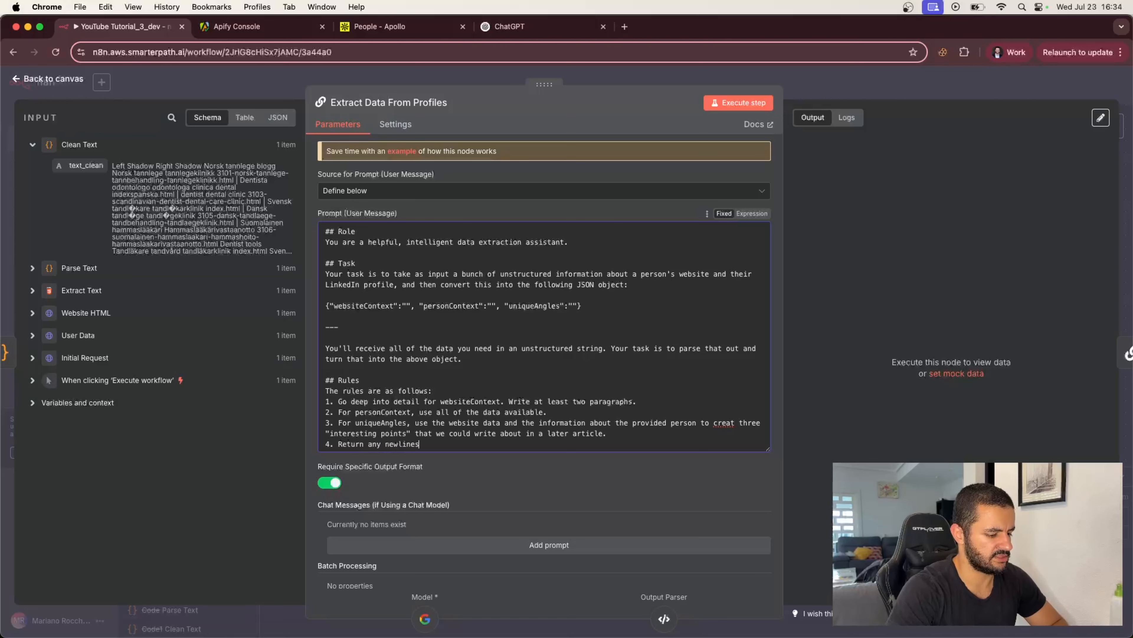
{"action": "type", "text": " as \\n"}
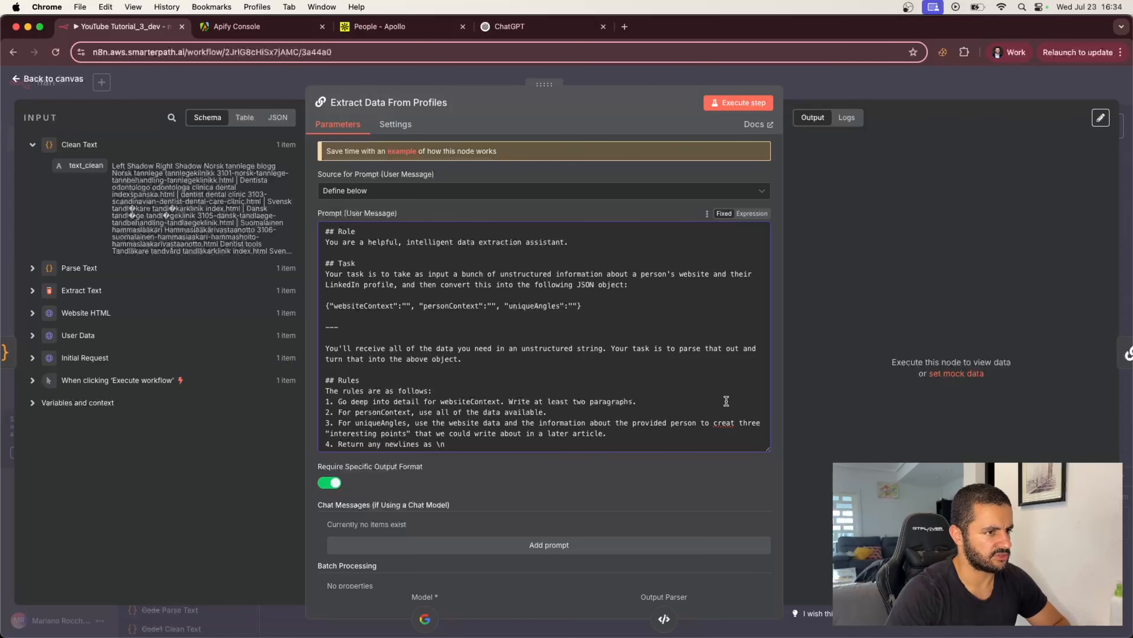
{"action": "left_click", "coordinate": [735, 422]}
{"action": "type", "text": "e"}
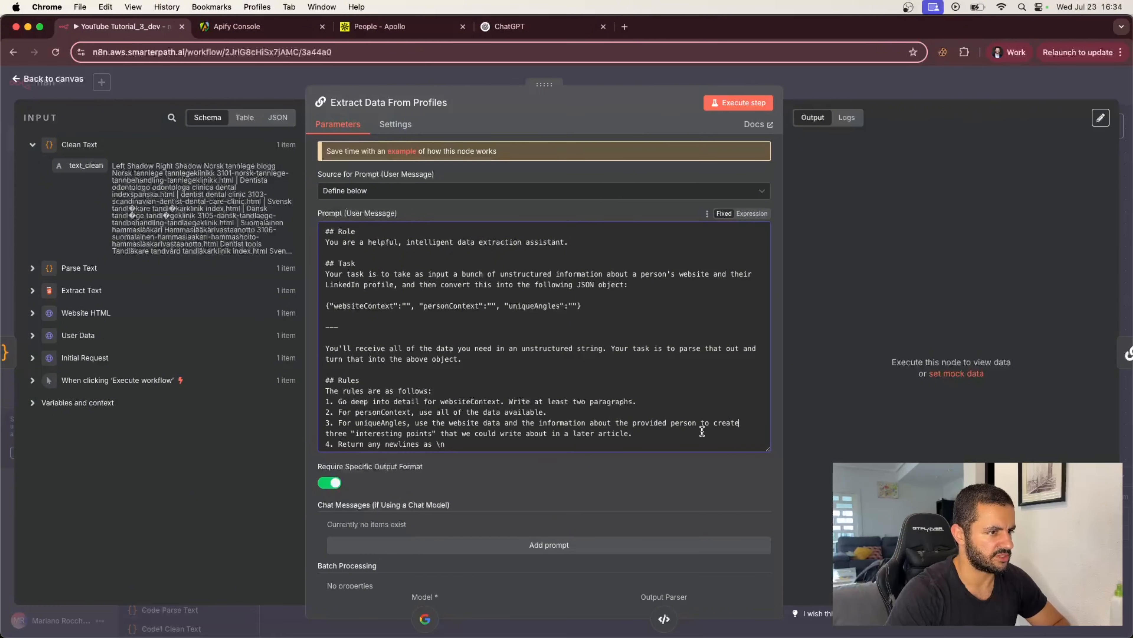
{"action": "left_click", "coordinate": [680, 432]}
{"action": "left_click", "coordinate": [538, 447]}
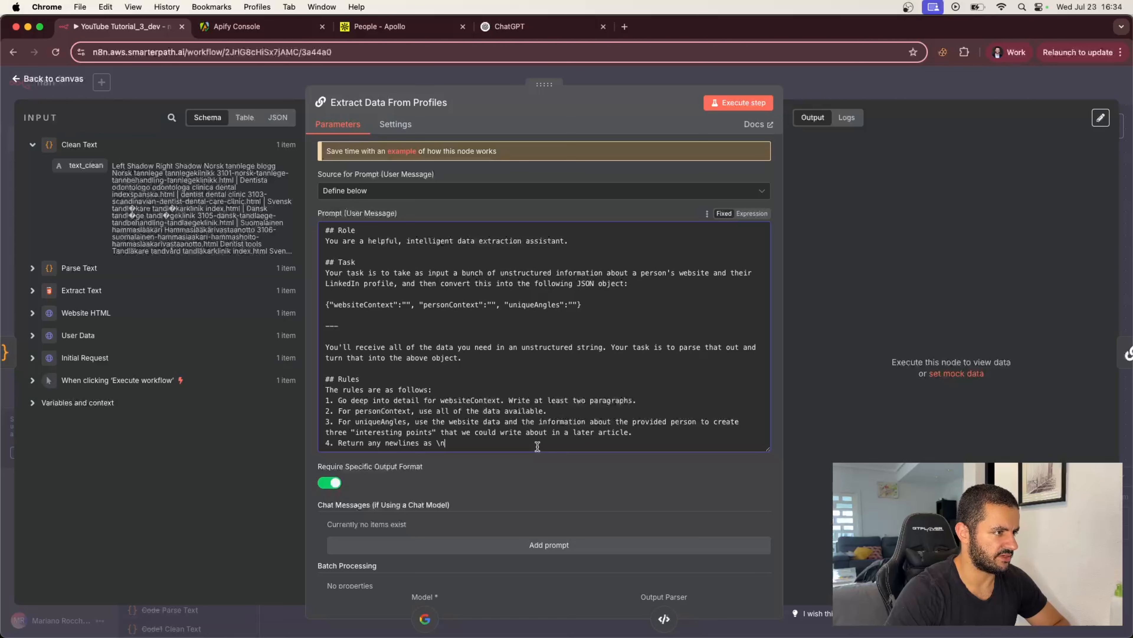
Step: Add rule 5 to the prompt: "Keep it below 300 words"
{"action": "key", "text": "Return"}
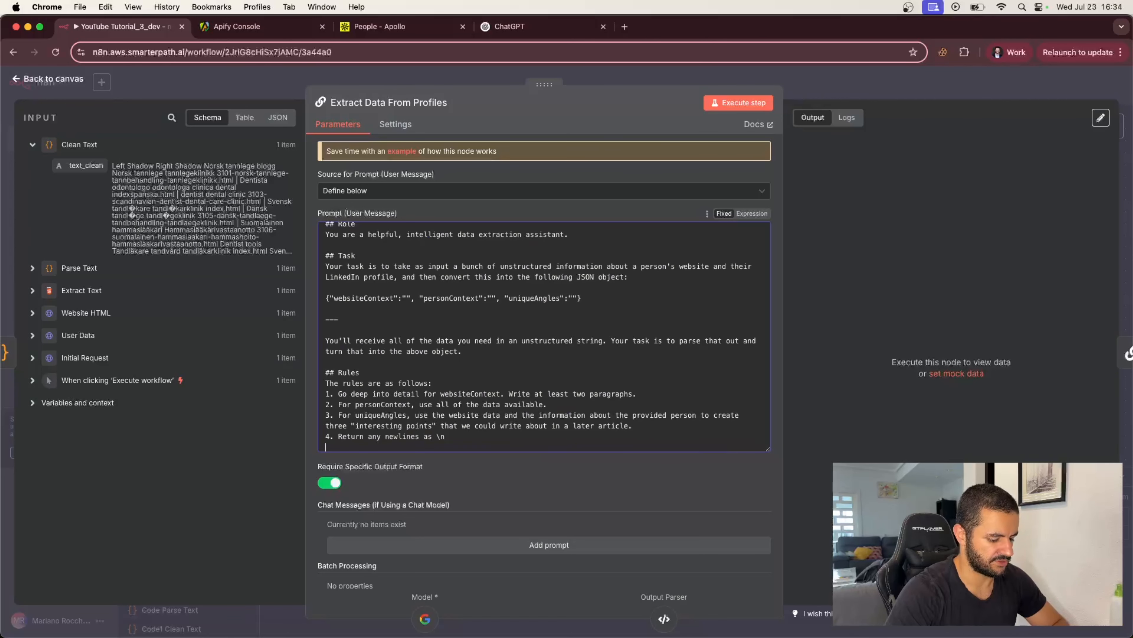
{"action": "type", "text": "5. Keep it"}
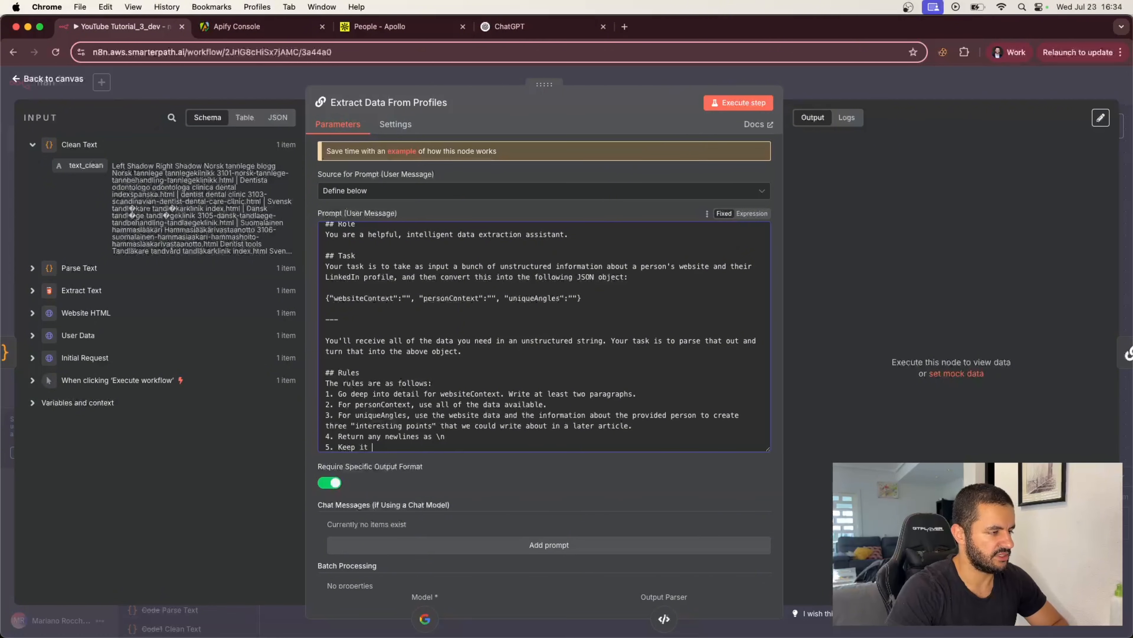
{"action": "type", "text": " below 30"}
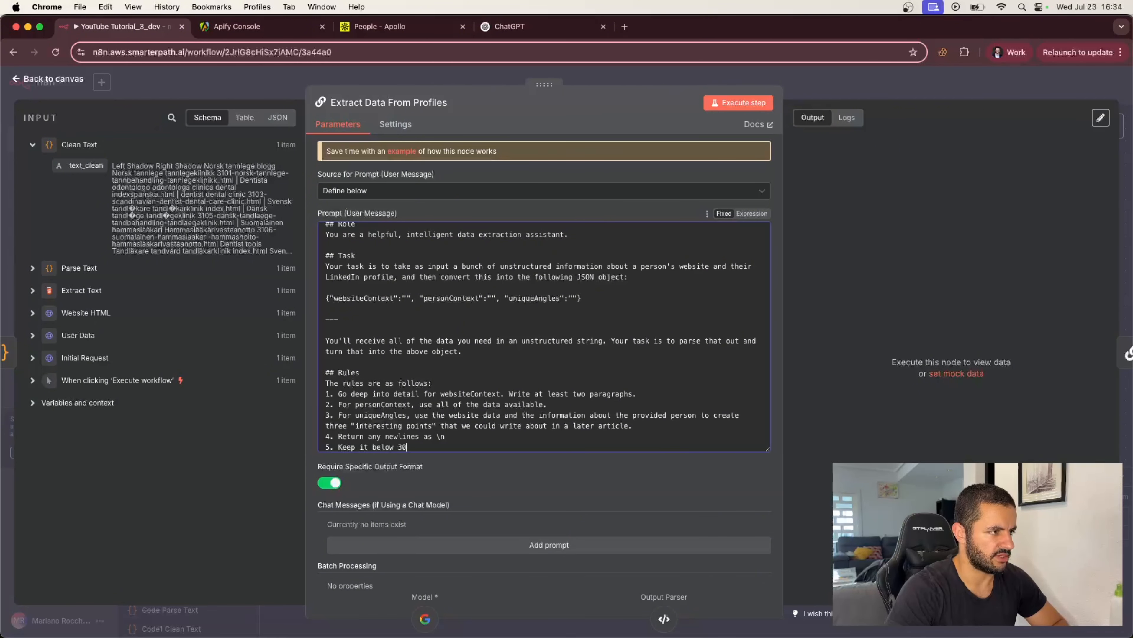
{"action": "type", "text": "0 words"}
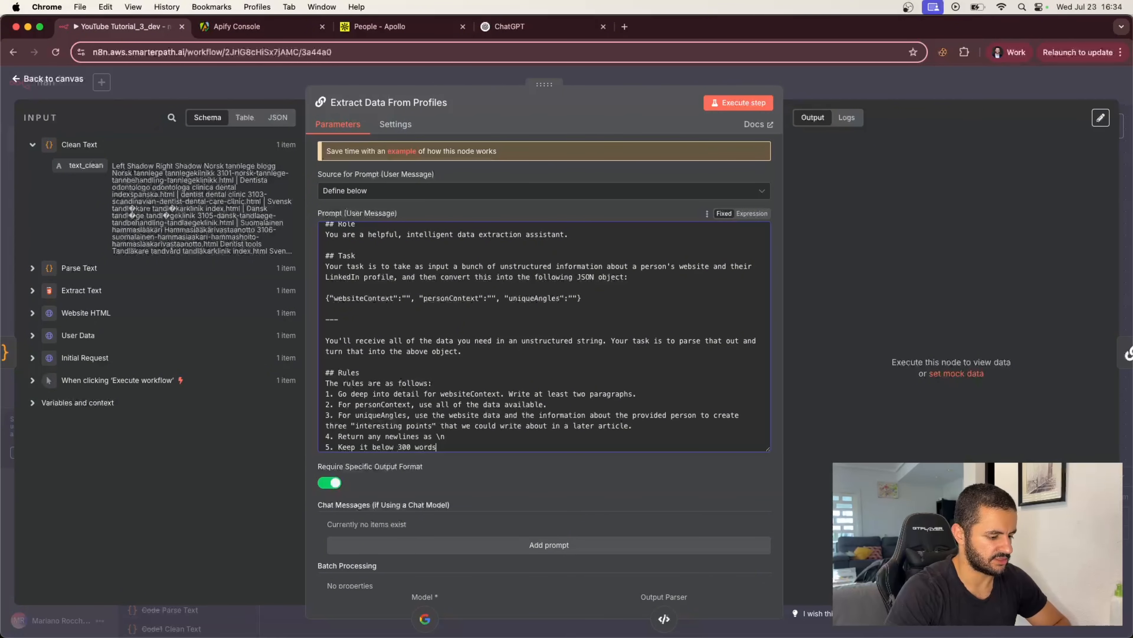
Step: Add a "## Input:" section with a "Website Scrape:" label and insert the Clean Text node's text_clean field beneath it
{"action": "key", "text": "Return"}
{"action": "key", "text": "Return"}
{"action": "type", "text": "## "}
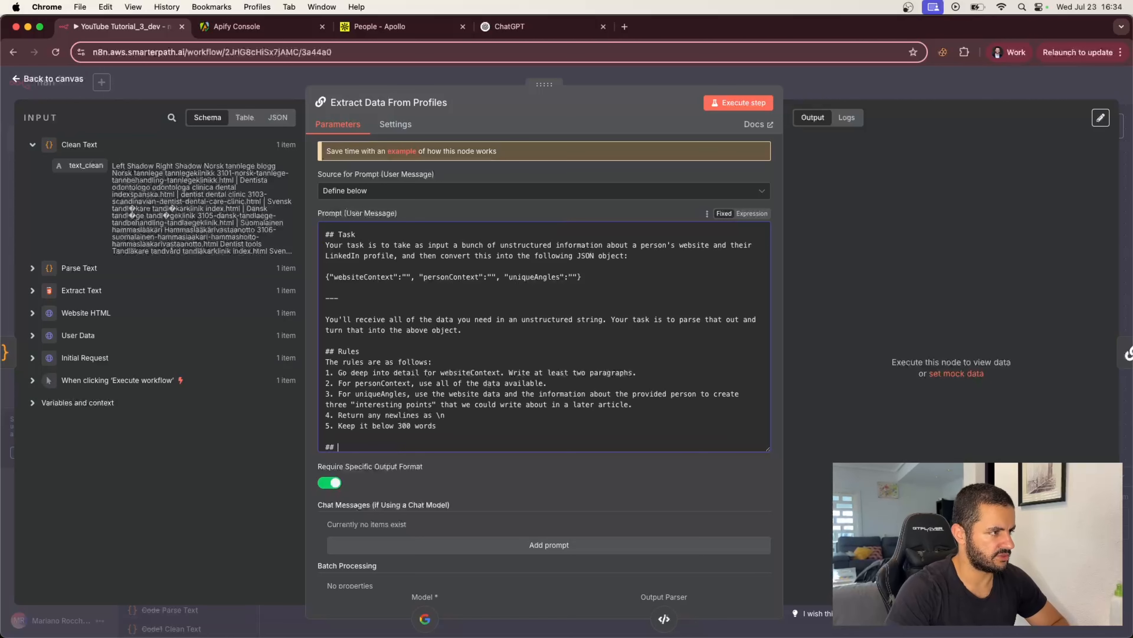
{"action": "type", "text": "Input:"}
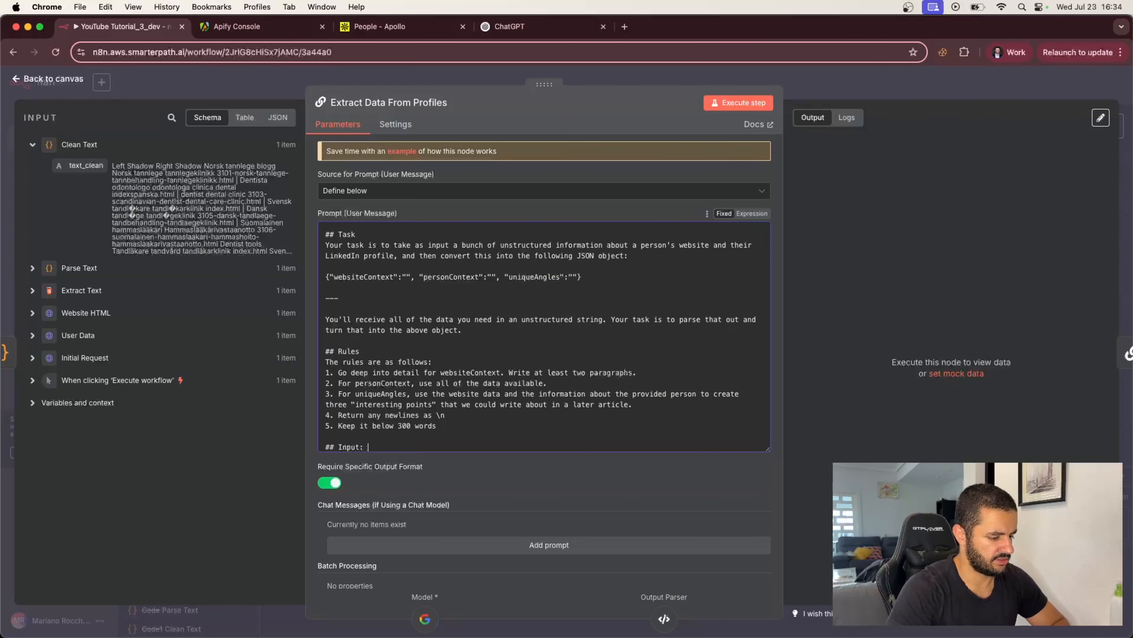
{"action": "key", "text": "Return"}
{"action": "type", "text": "Webs"}
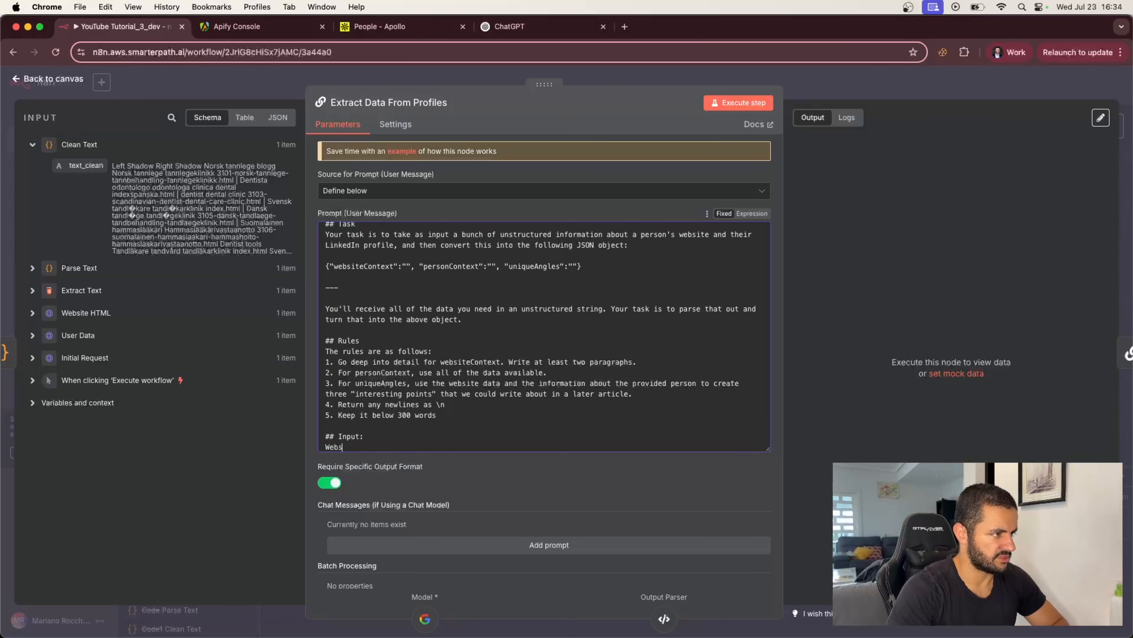
{"action": "type", "text": "ite Scrape"}
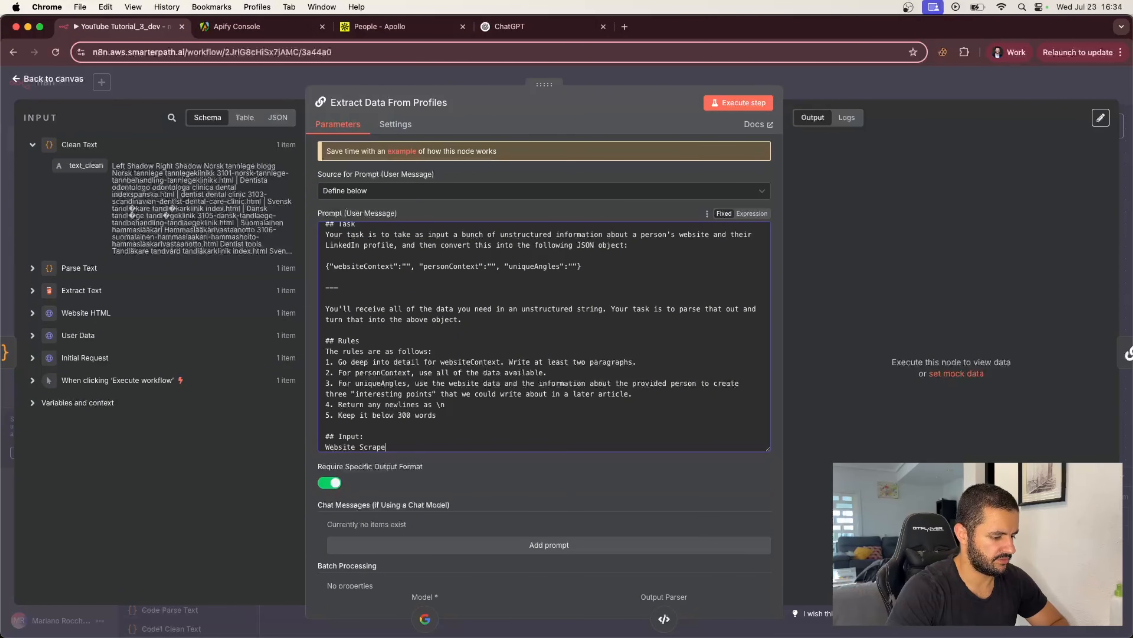
{"action": "type", "text": ":"}
{"action": "key", "text": "Return"}
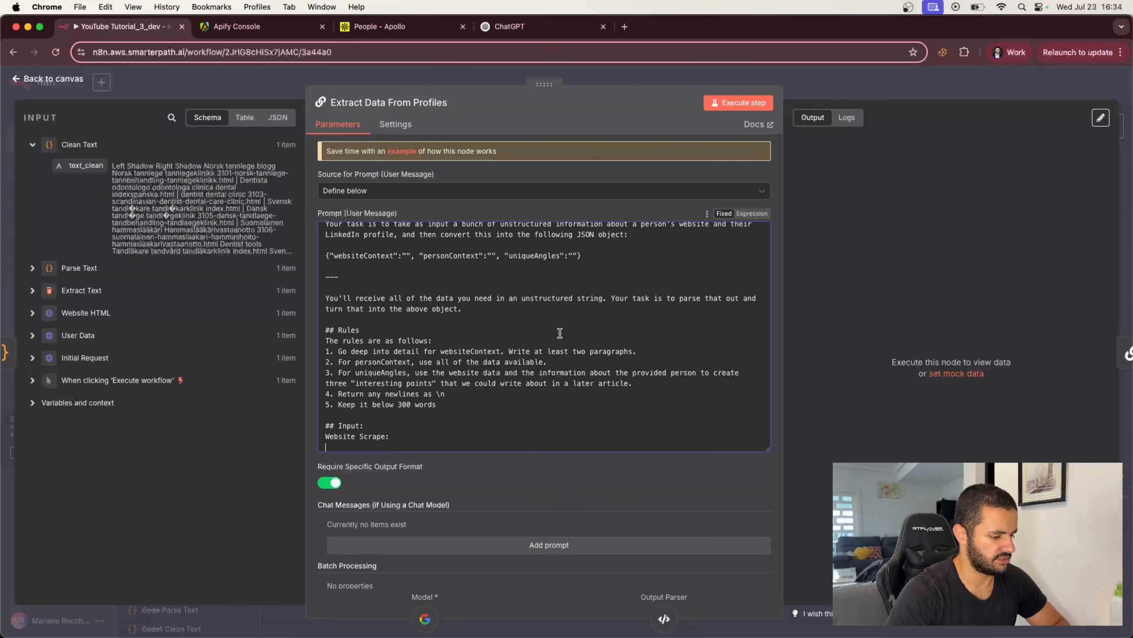
{"action": "left_click_drag", "start_coordinate": [79, 165], "coordinate": [367, 450]}
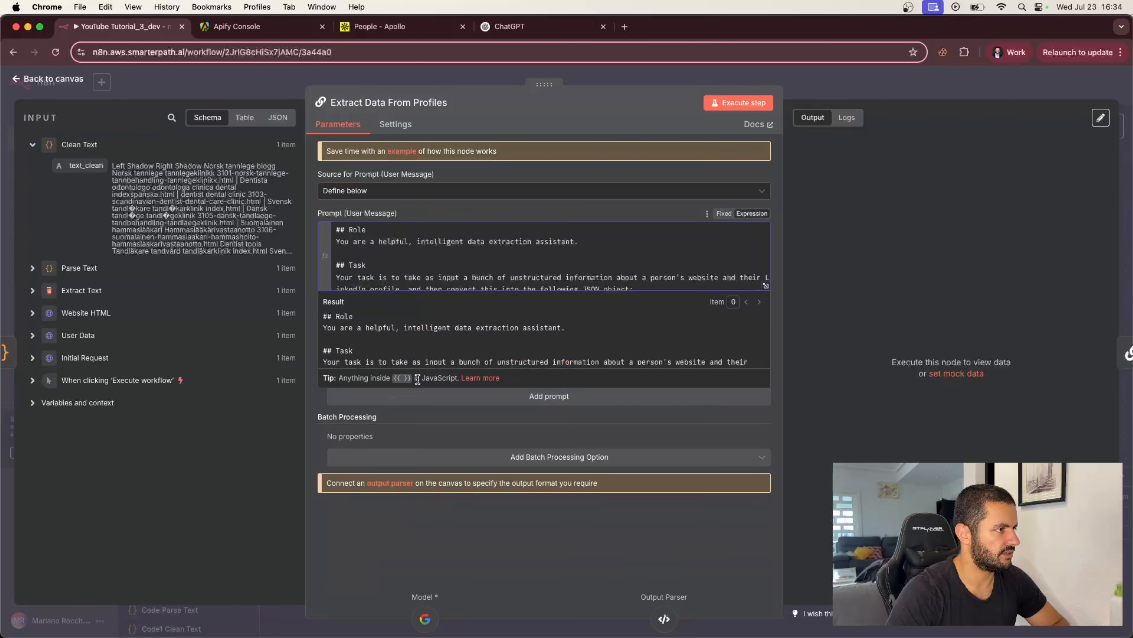
Step: Expand the prompt's expression editor and add a "## Output format:" section containing a copy of the JSON object from the Task section
{"action": "left_click", "coordinate": [765, 286]}
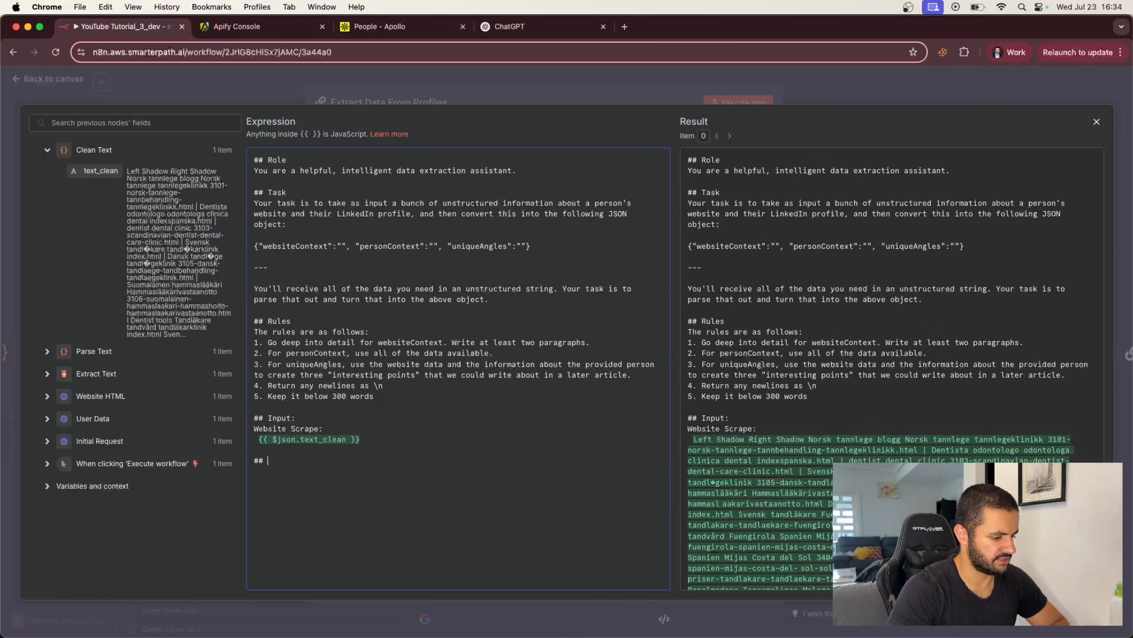
{"action": "type", "text": "Output format:"}
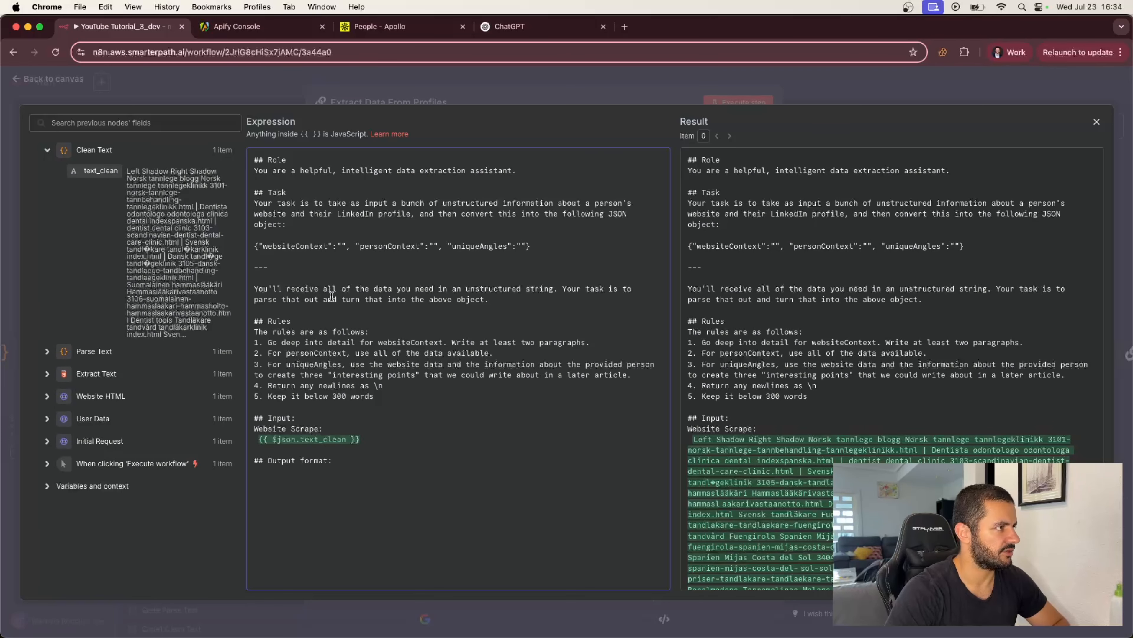
{"action": "left_click_drag", "start_coordinate": [254, 246], "coordinate": [541, 246]}
{"action": "key", "text": "ctrl+c"}
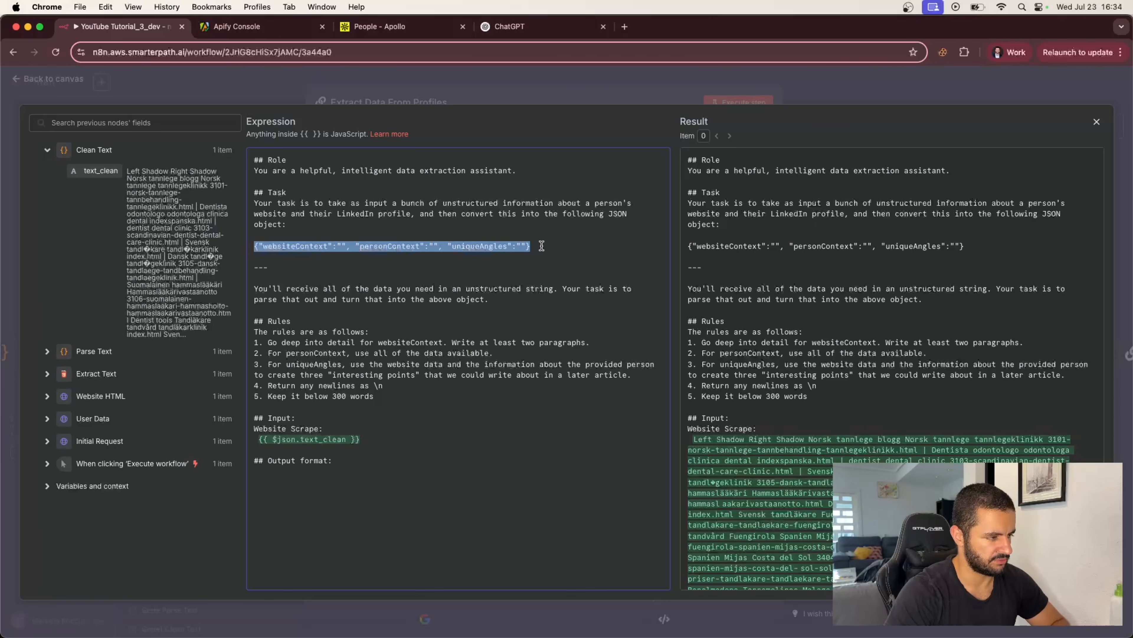
{"action": "left_click", "coordinate": [332, 488]}
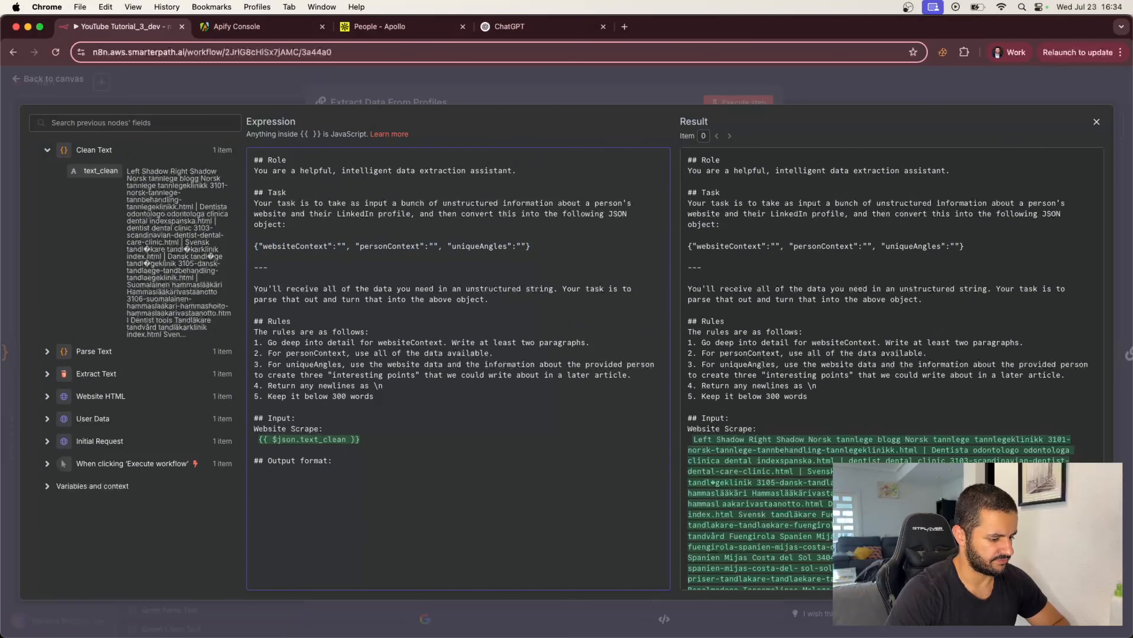
{"action": "key", "text": "ctrl+v"}
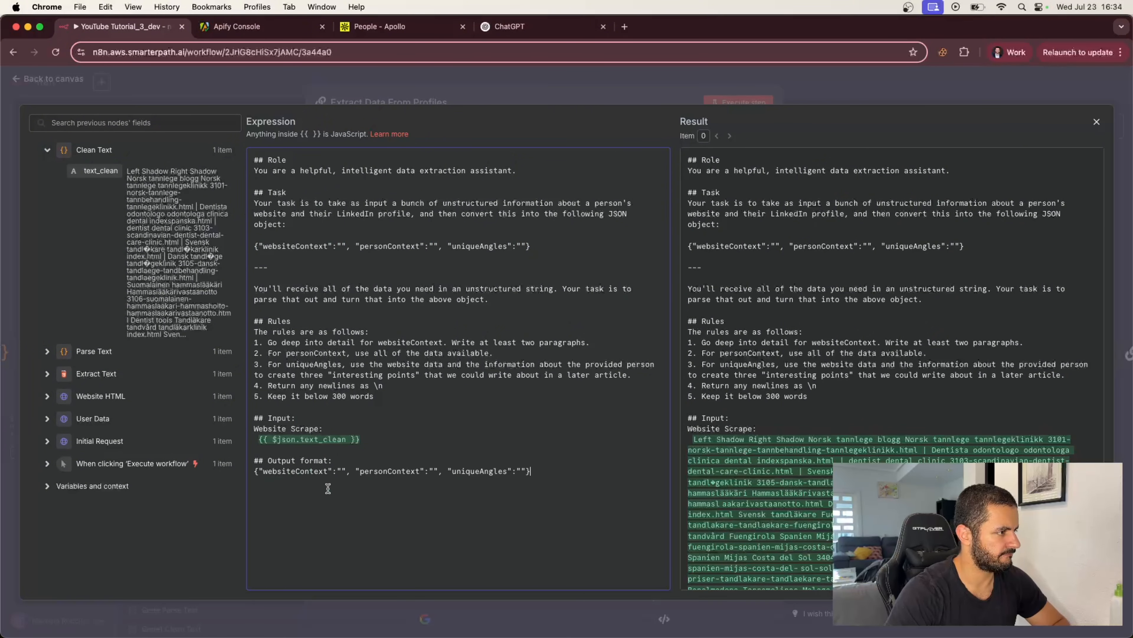
Step: Split the JSON object in the Output format section so the braces and each of the three properties sit on separate lines
{"action": "key", "text": "Home"}
{"action": "key", "text": "Right"}
{"action": "key", "text": "Return"}
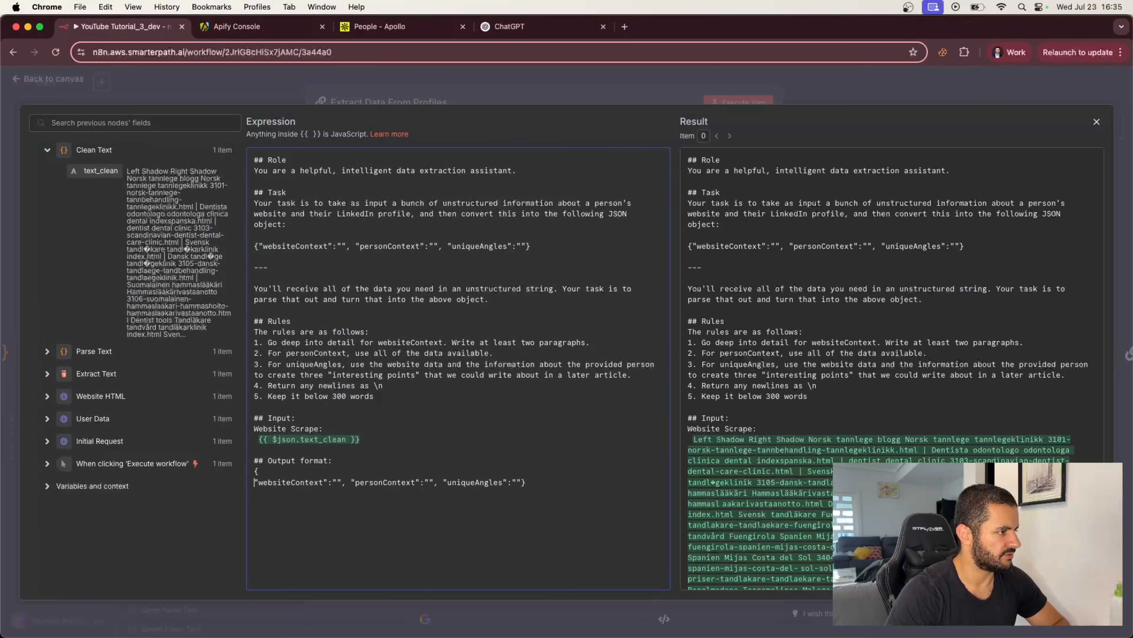
{"action": "left_click", "coordinate": [351, 482]}
{"action": "key", "text": "Return"}
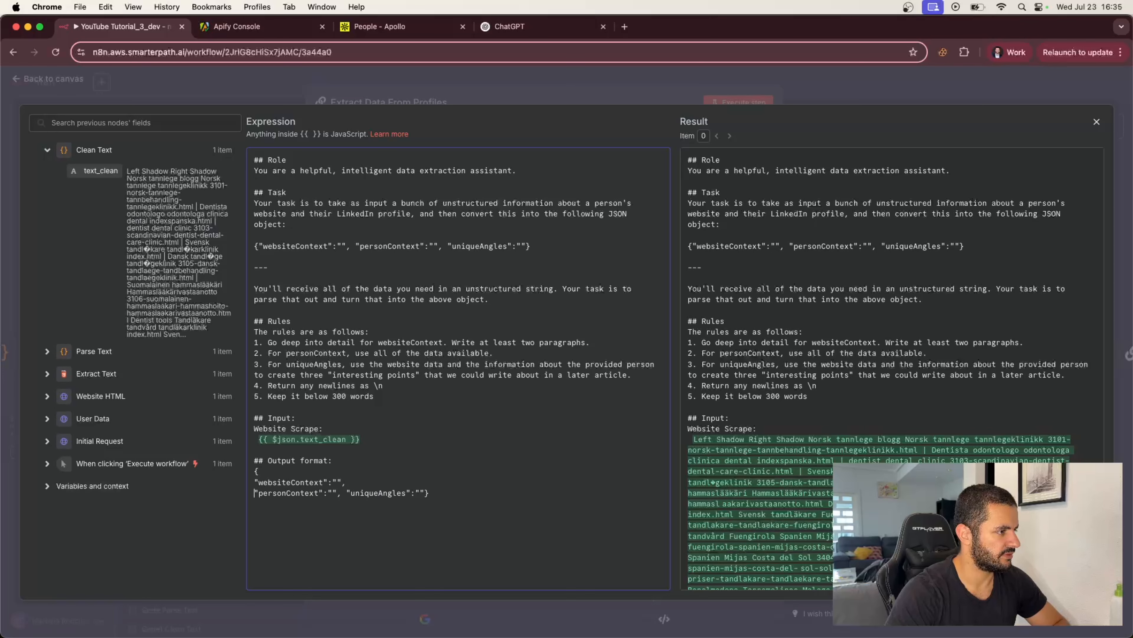
{"action": "left_click", "coordinate": [347, 493]}
{"action": "key", "text": "Return"}
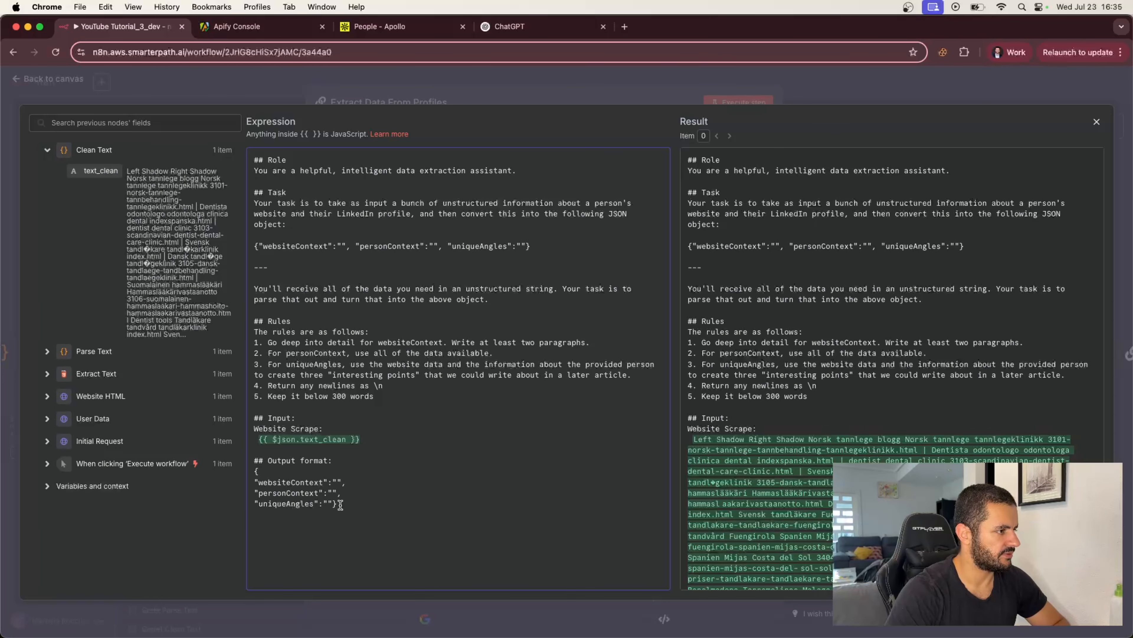
Step: Indent the websiteContext, personContext and uniqueAngles lines of the Output format object by two levels
{"action": "left_click", "coordinate": [258, 483]}
{"action": "key", "text": "Tab"}
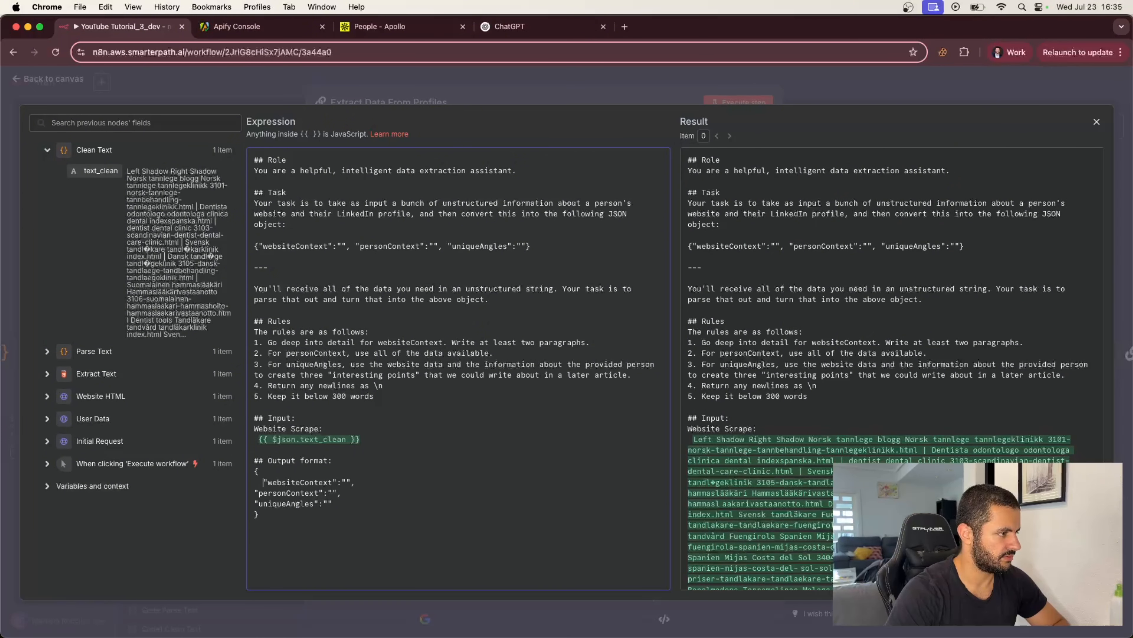
{"action": "left_click", "coordinate": [255, 493]}
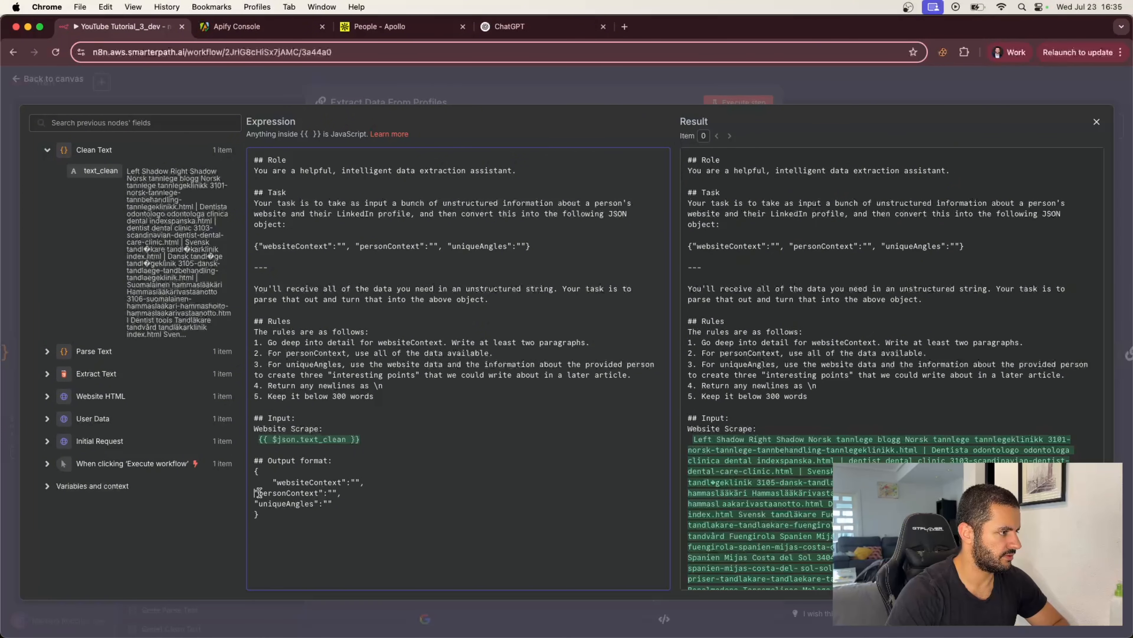
{"action": "key", "text": "Tab"}
{"action": "key", "text": "Tab"}
{"action": "left_click", "coordinate": [254, 504]}
{"action": "key", "text": "Tab"}
{"action": "key", "text": "Tab"}
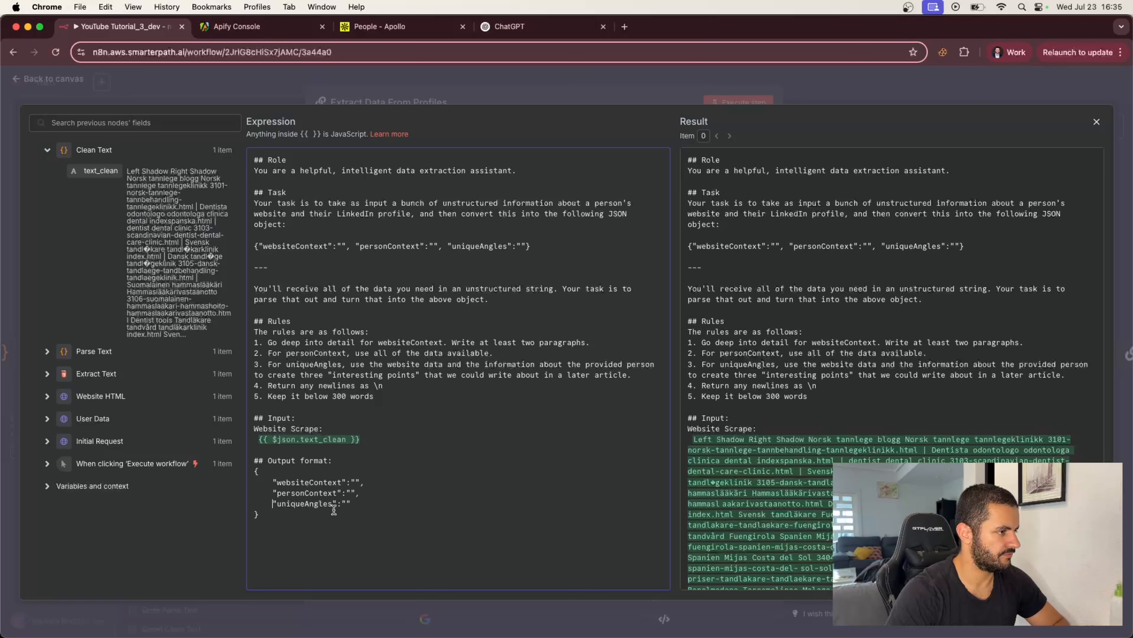
{"action": "left_click", "coordinate": [322, 521]}
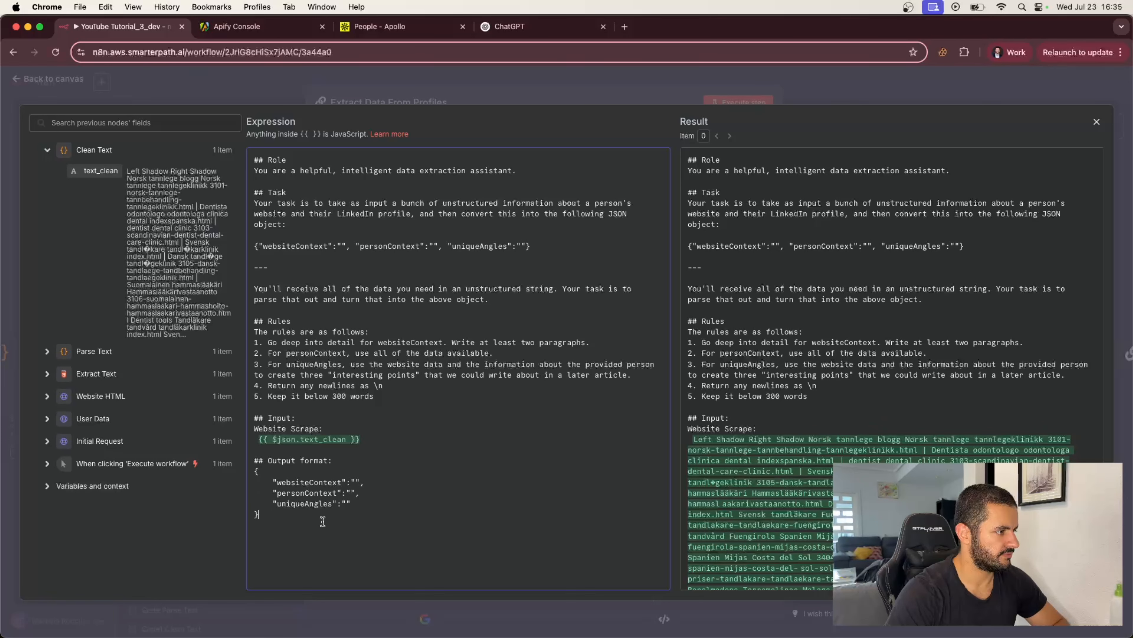
Step: Reduce the indentation of the three property lines in the Output format object to one level
{"action": "left_click", "coordinate": [273, 483]}
{"action": "key", "text": "BackSpace"}
{"action": "left_click", "coordinate": [273, 493]}
{"action": "key", "text": "BackSpace"}
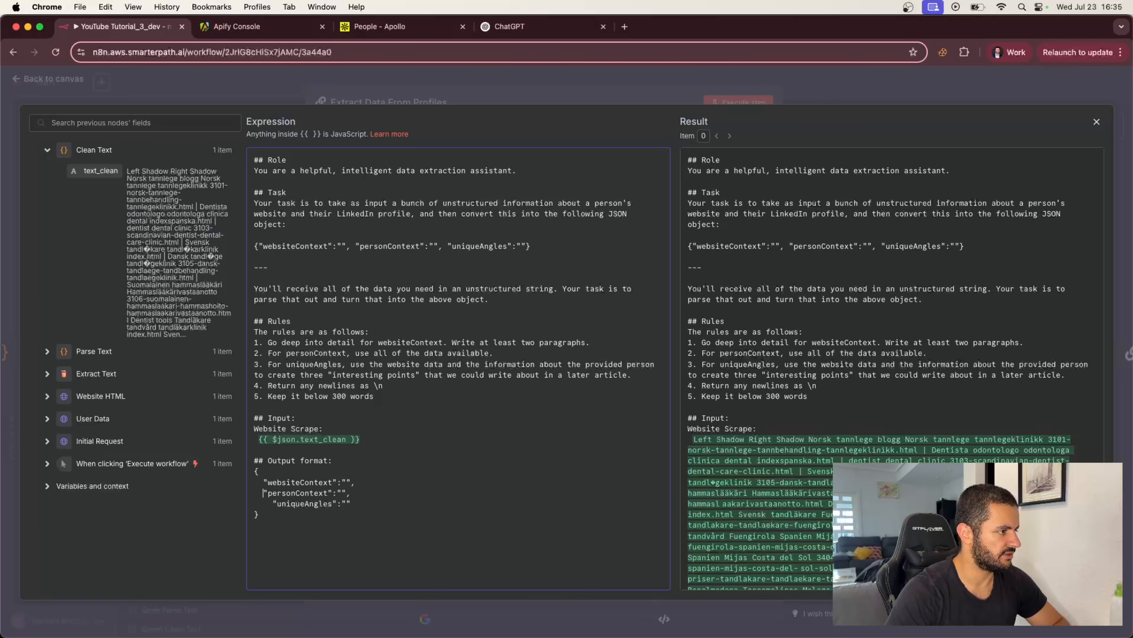
{"action": "left_click", "coordinate": [273, 504]}
{"action": "key", "text": "BackSpace"}
Step: Add a "---" separator below the Output format object, followed by a "Personal information:" label with an empty line beneath it
{"action": "left_click", "coordinate": [276, 528]}
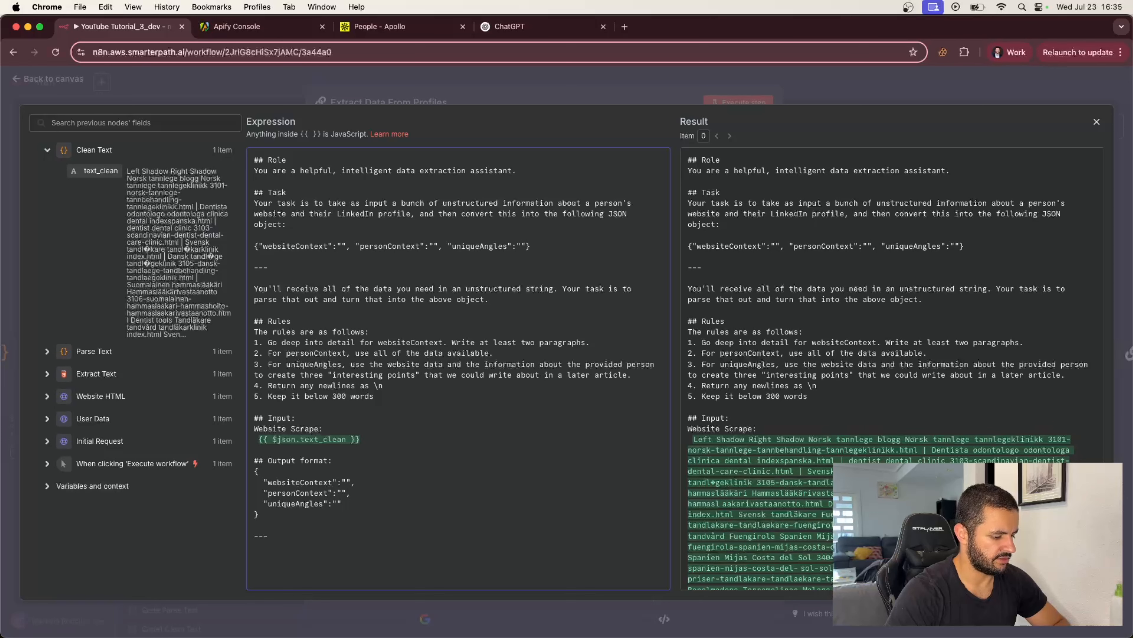
{"action": "type", "text": "Personal "}
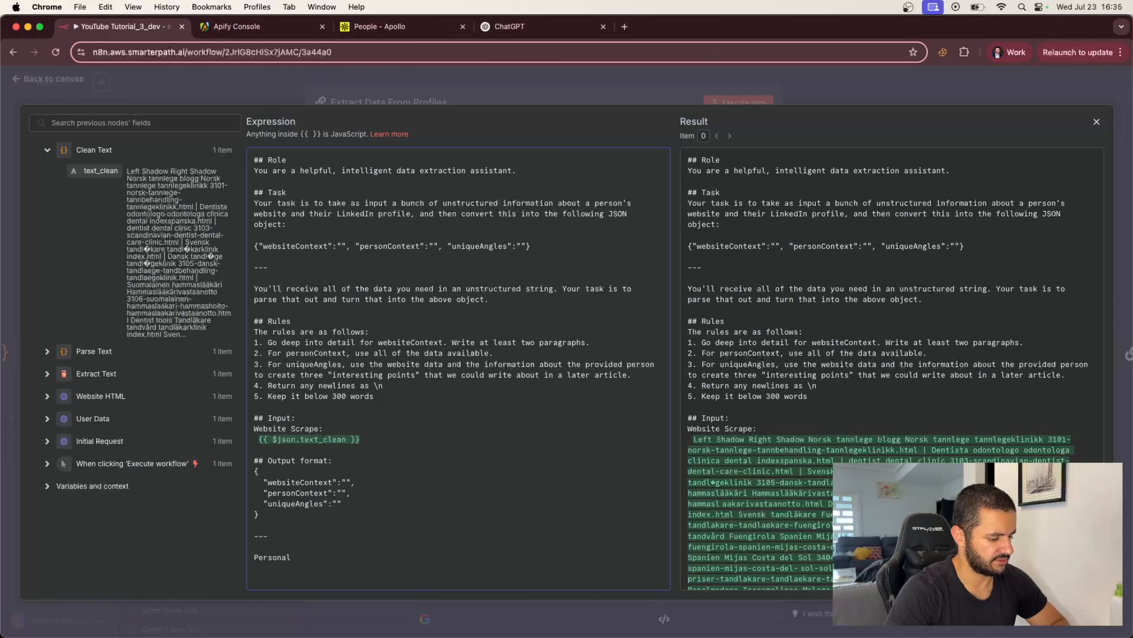
{"action": "type", "text": "information:"}
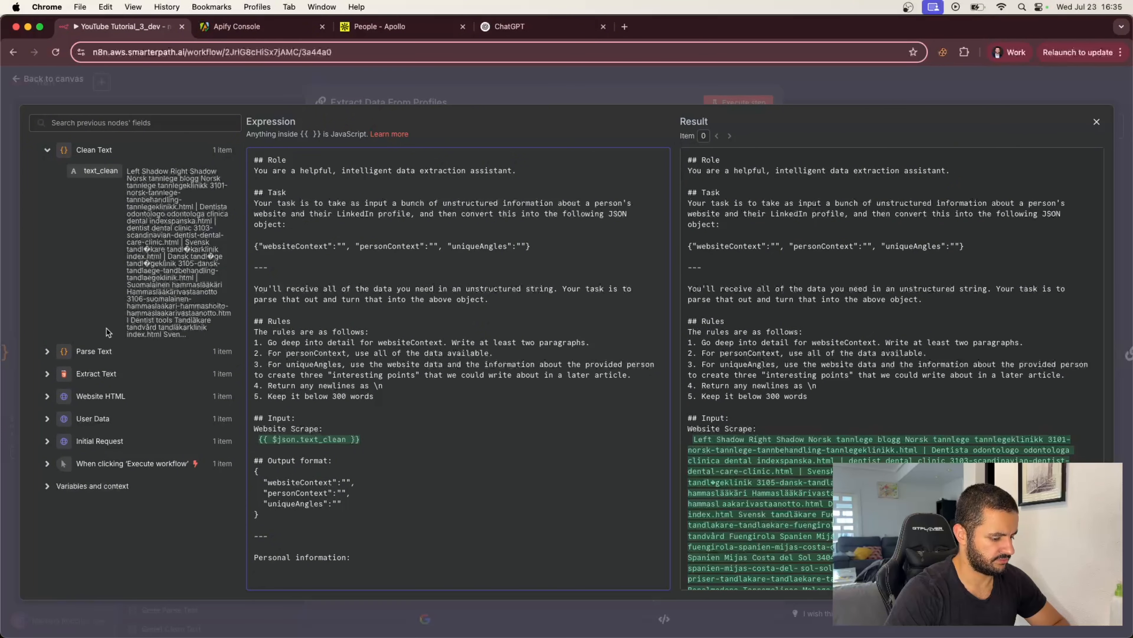
{"action": "key", "text": "Return"}
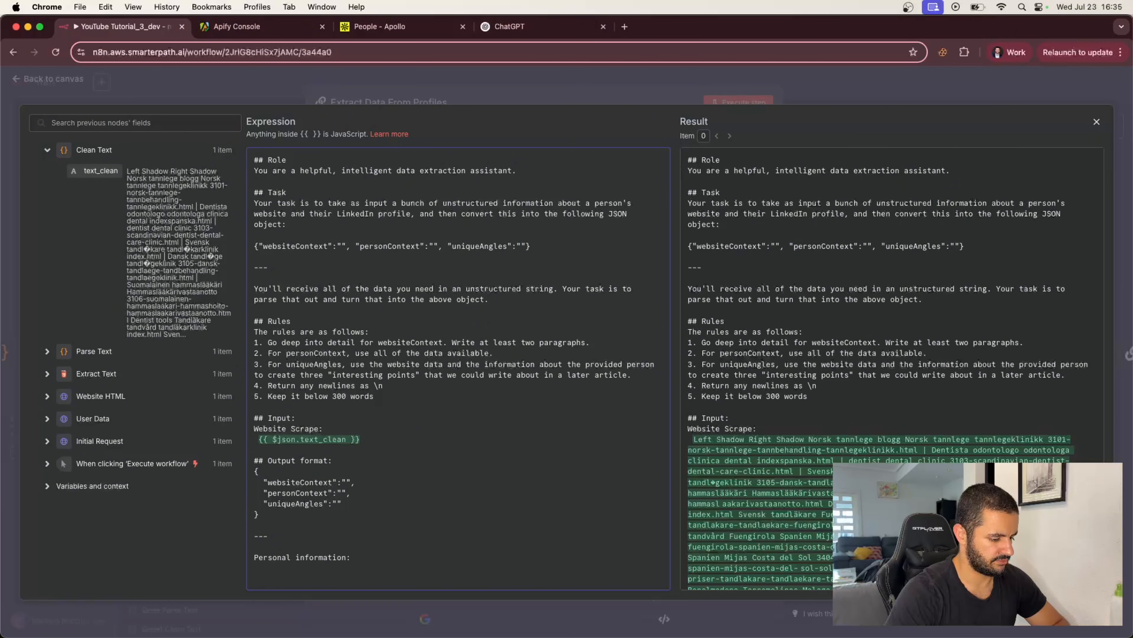
Step: Insert the User Data node's first_name and last_name fields on separate lines under "Personal information:"
{"action": "left_click", "coordinate": [47, 419]}
{"action": "left_click_drag", "start_coordinate": [96, 439], "coordinate": [265, 575]}
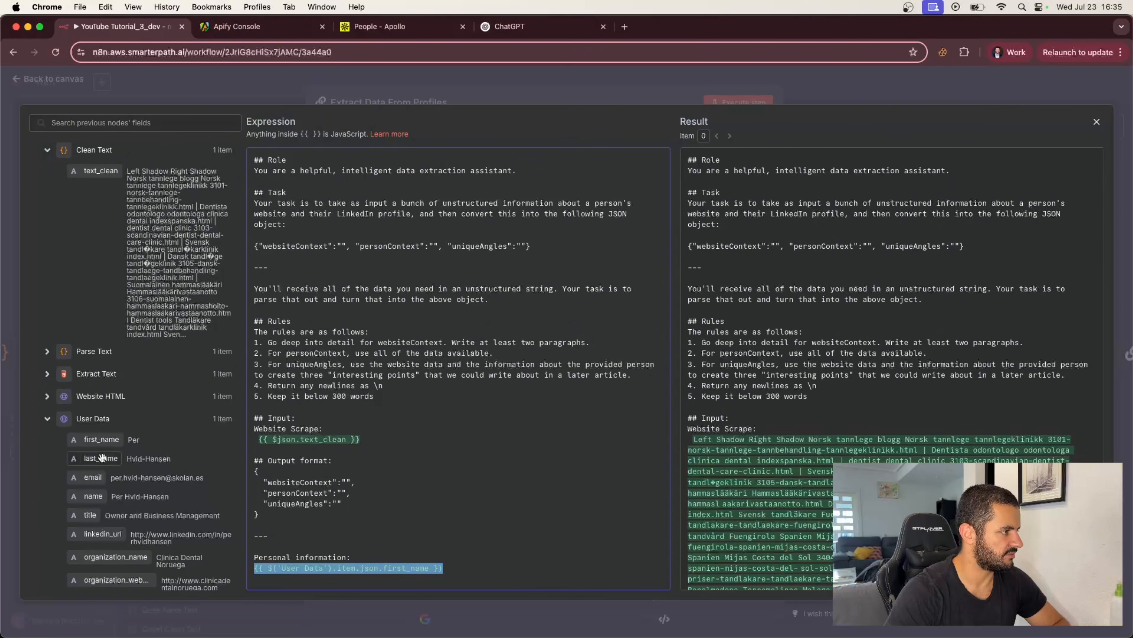
{"action": "left_click_drag", "start_coordinate": [102, 457], "coordinate": [265, 580]}
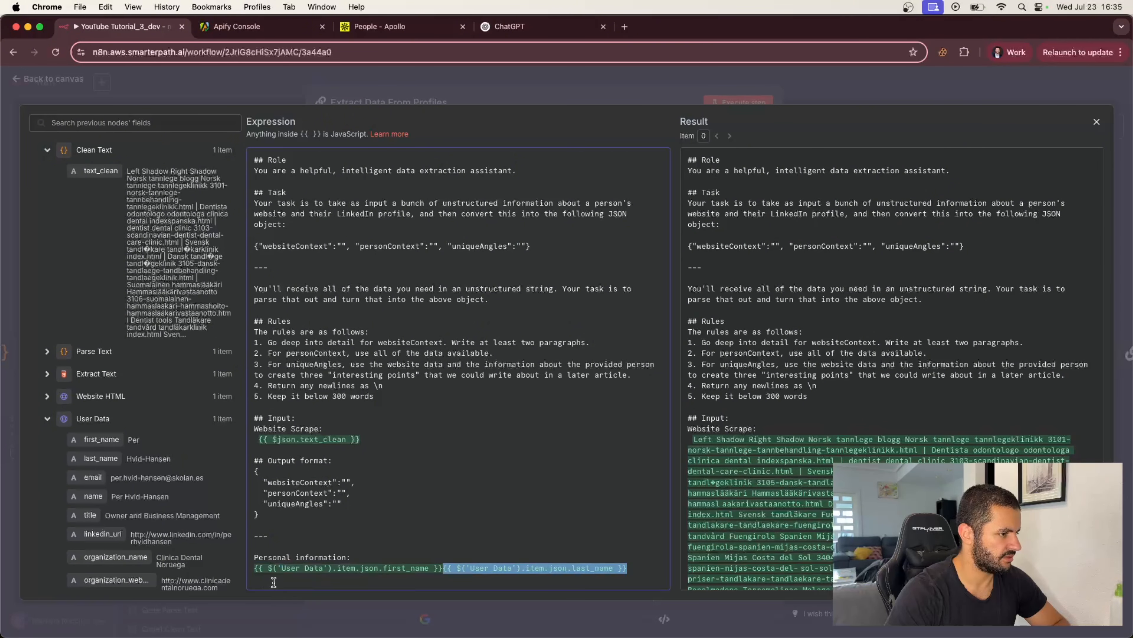
{"action": "left_click", "coordinate": [443, 568]}
{"action": "key", "text": "Return"}
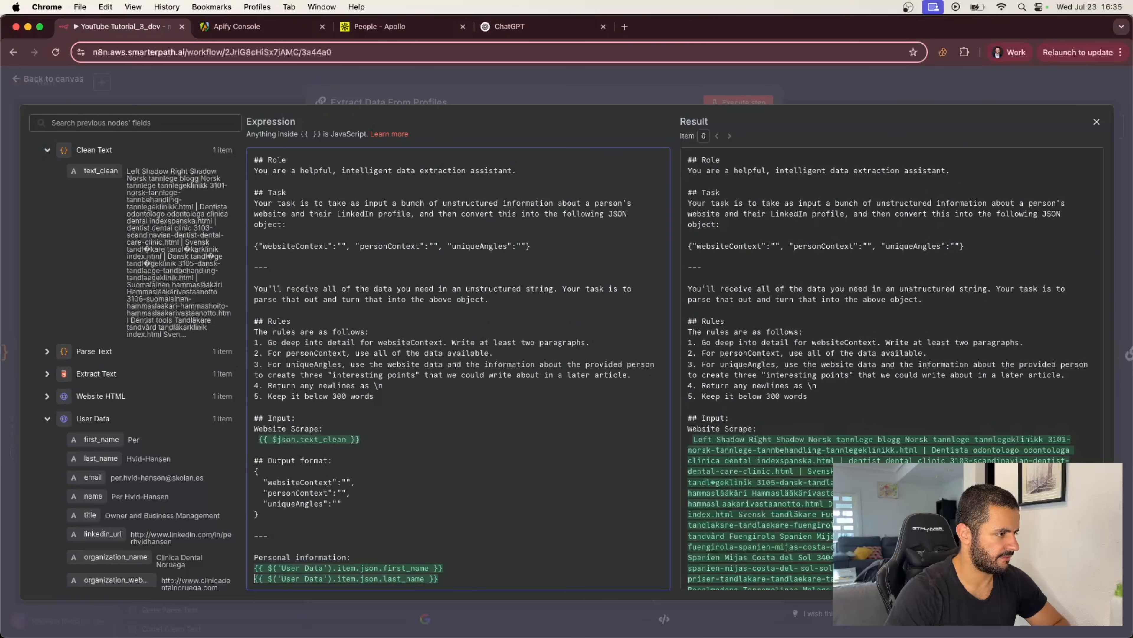
Step: Make room below the last_name expression and insert User Data's linkedin_url field on the following line
{"action": "scroll", "coordinate": [450, 576], "scroll_direction": "down", "scroll_amount": 1}
{"action": "left_click", "coordinate": [450, 578]}
{"action": "key", "text": "Return"}
{"action": "key", "text": "Return"}
{"action": "key", "text": "Return"}
{"action": "key", "text": "Return"}
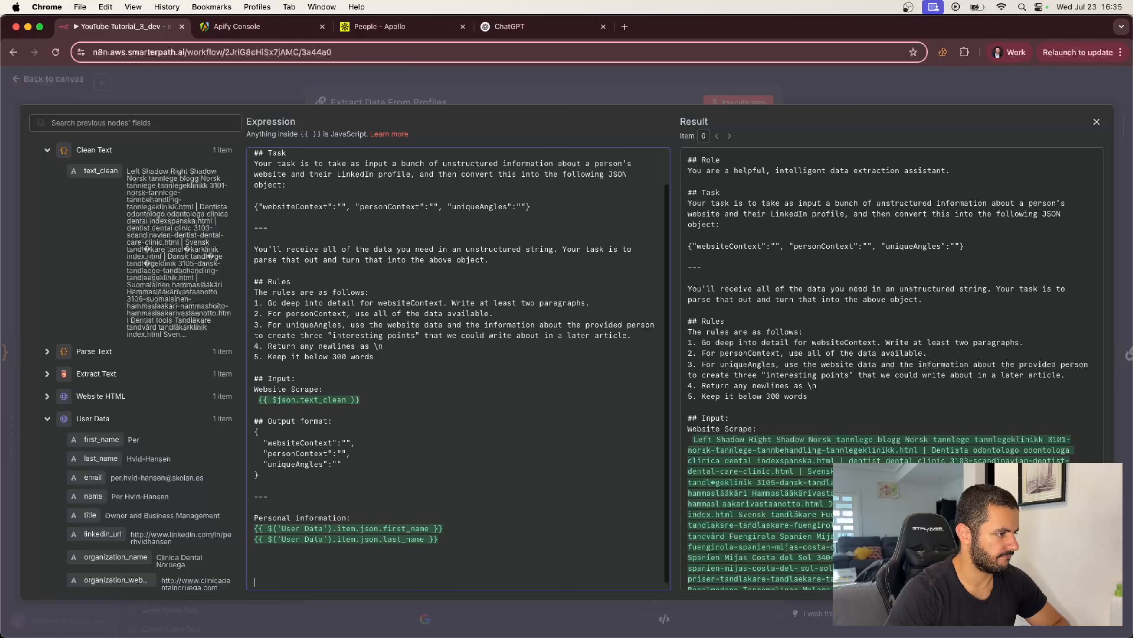
{"action": "key", "text": "Return"}
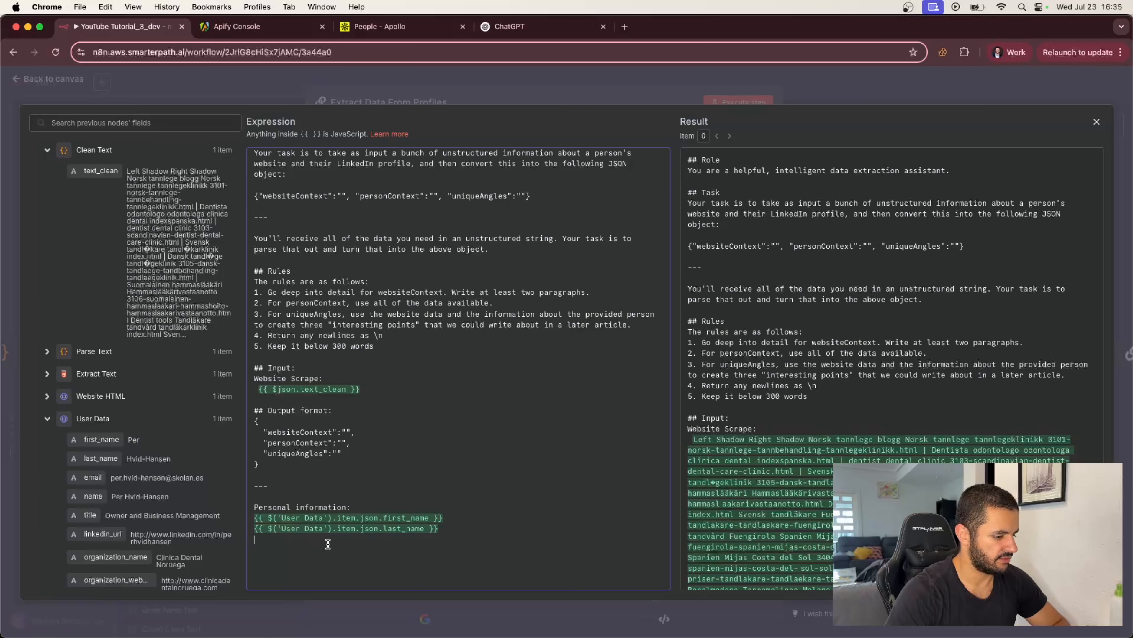
{"action": "scroll", "coordinate": [143, 467], "scroll_direction": "down", "scroll_amount": 3}
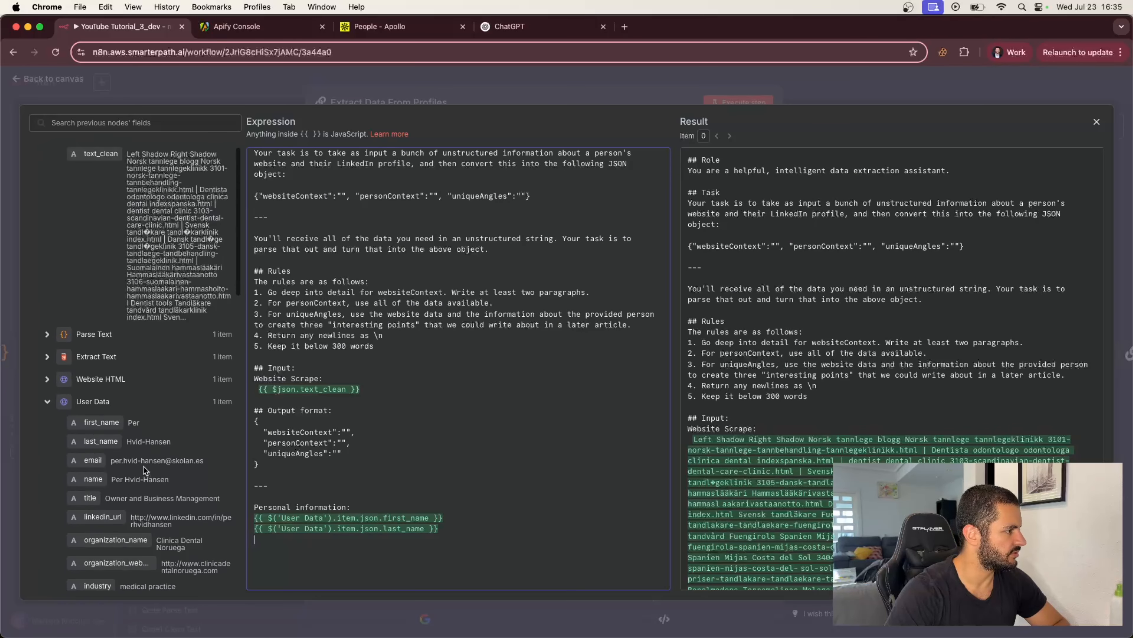
{"action": "scroll", "coordinate": [143, 467], "scroll_direction": "down", "scroll_amount": 1}
{"action": "left_click_drag", "start_coordinate": [102, 429], "coordinate": [269, 542]}
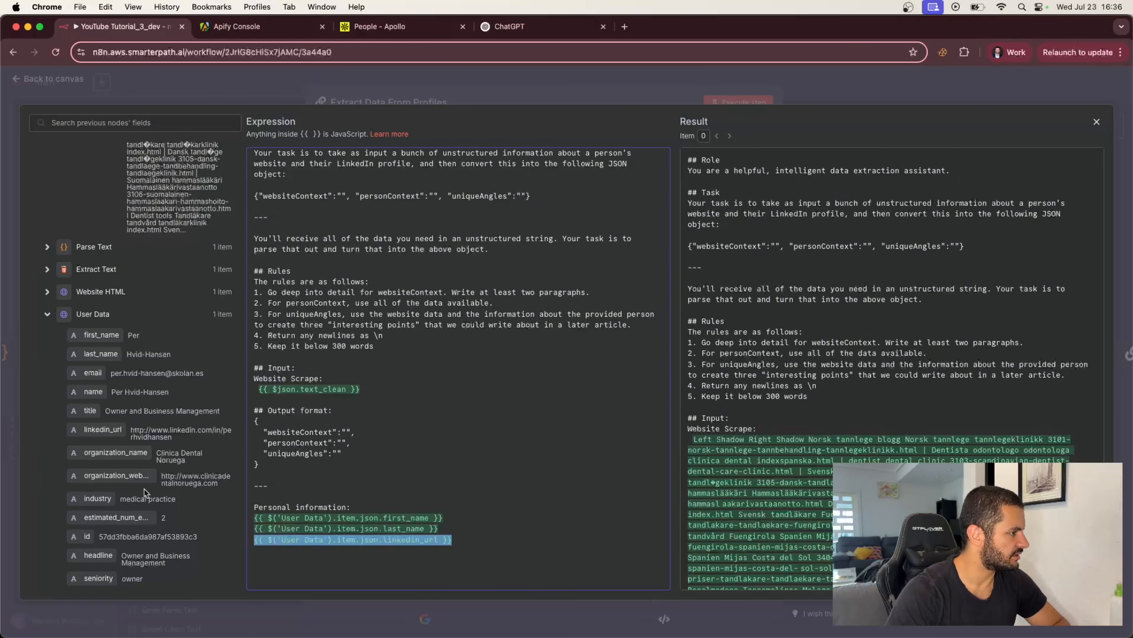
Step: Insert User Data's title and organization_name fields on separate lines below linkedin_url
{"action": "scroll", "coordinate": [144, 489], "scroll_direction": "down", "scroll_amount": 12}
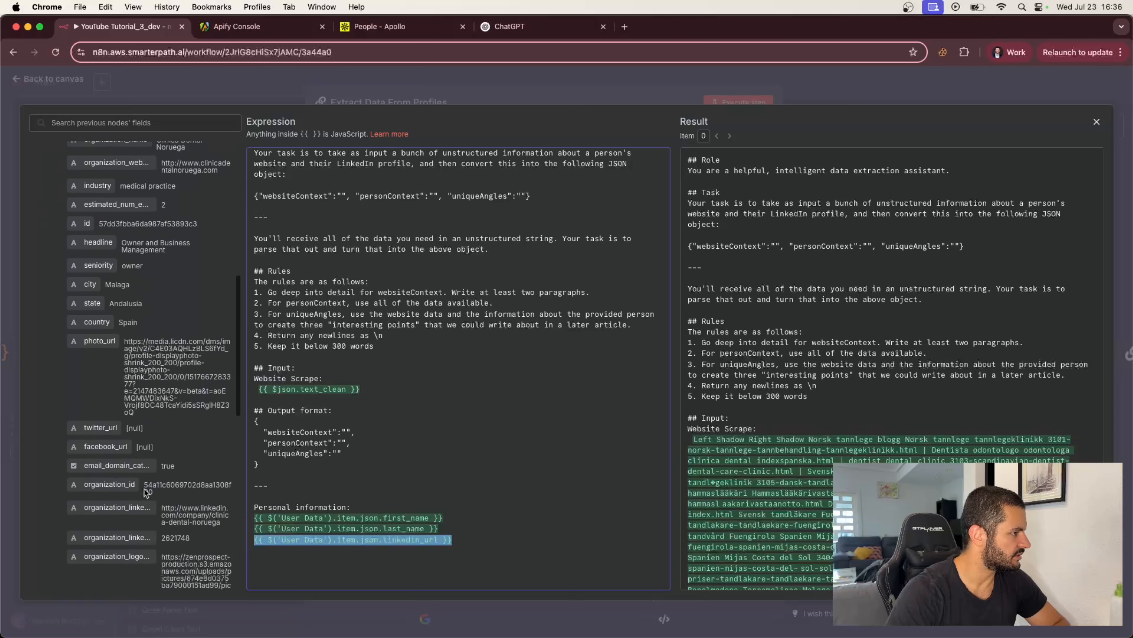
{"action": "scroll", "coordinate": [144, 491], "scroll_direction": "down", "scroll_amount": 9}
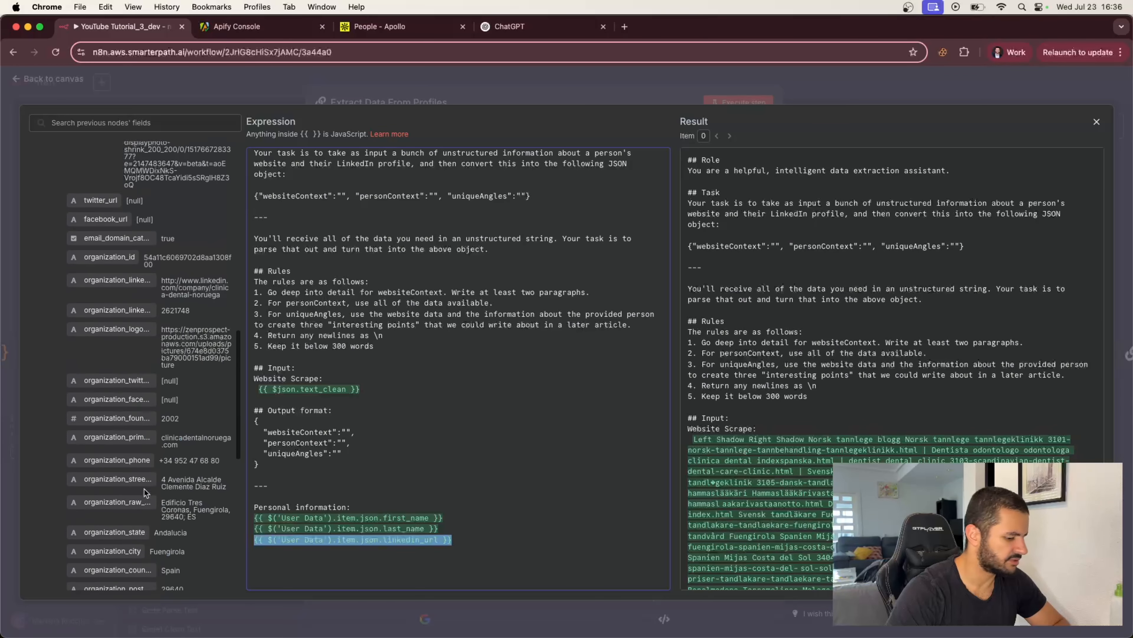
{"action": "scroll", "coordinate": [144, 489], "scroll_direction": "up", "scroll_amount": 20}
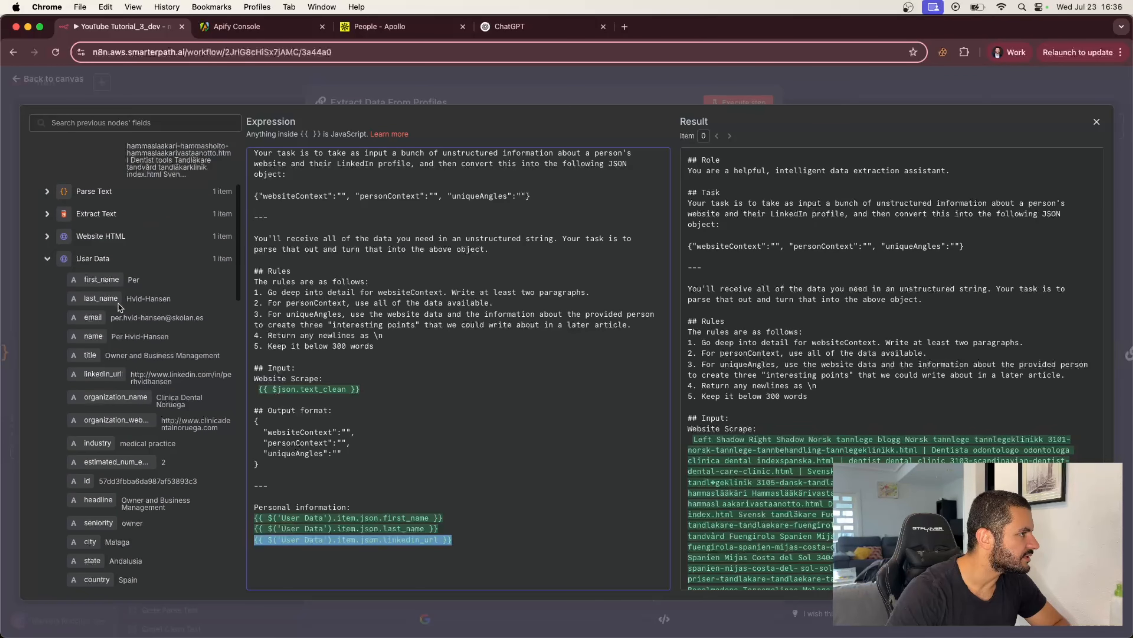
{"action": "left_click_drag", "start_coordinate": [101, 355], "coordinate": [286, 551]}
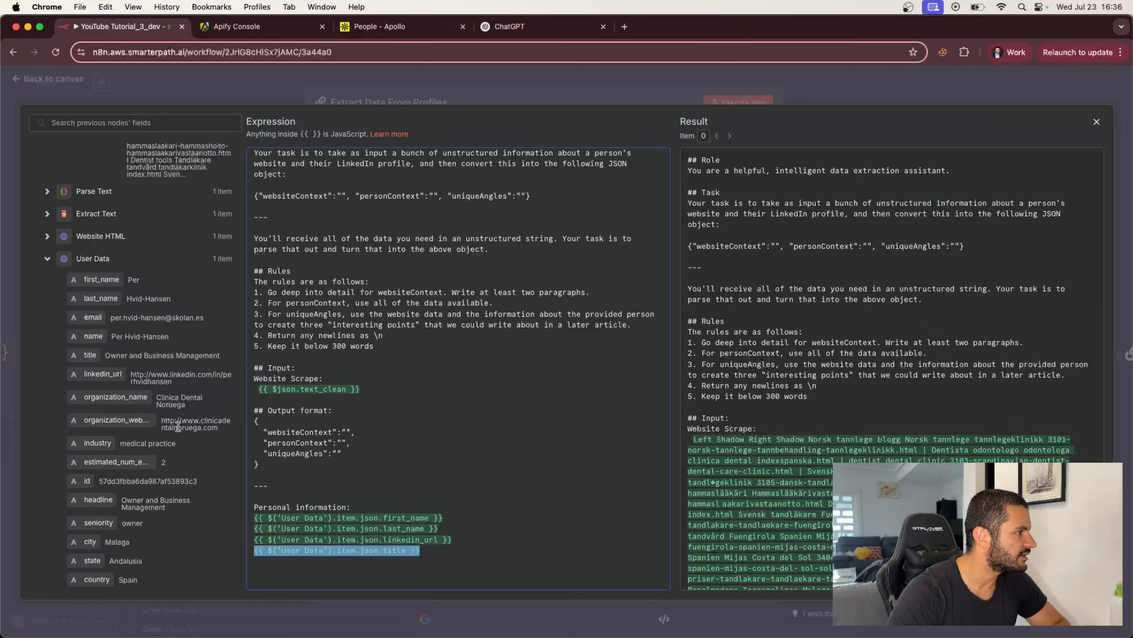
{"action": "scroll", "coordinate": [178, 426], "scroll_direction": "down", "scroll_amount": 2}
{"action": "left_click_drag", "start_coordinate": [116, 354], "coordinate": [266, 564]}
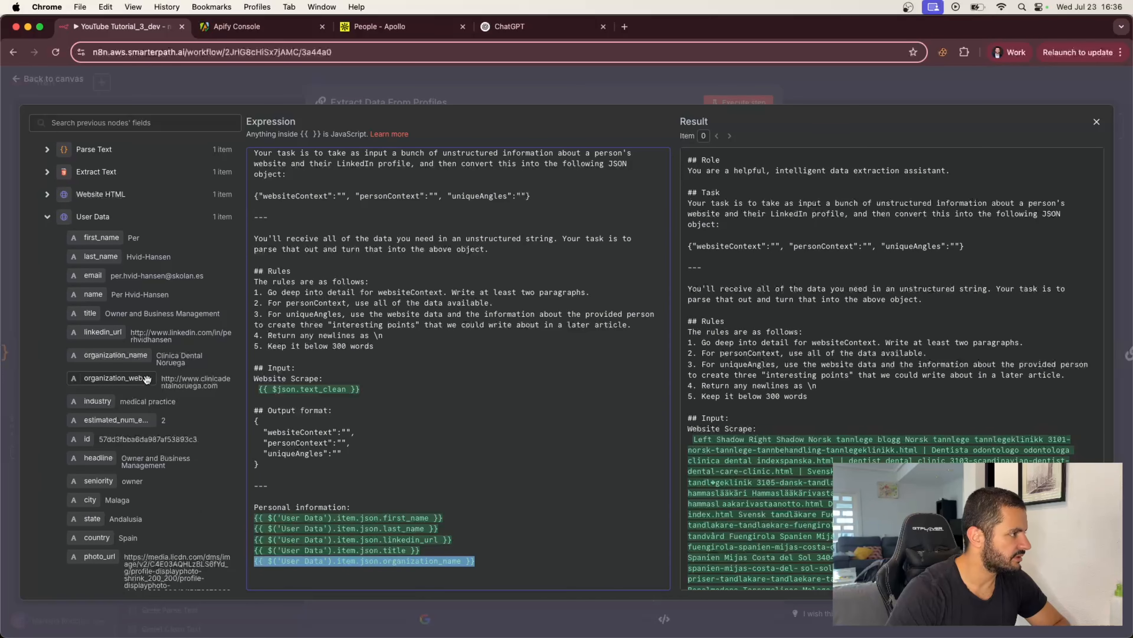
Step: Insert User Data's seniority and city fields on separate lines below organization_name
{"action": "scroll", "coordinate": [119, 449], "scroll_direction": "down", "scroll_amount": 1}
{"action": "scroll", "coordinate": [119, 449], "scroll_direction": "down", "scroll_amount": 3}
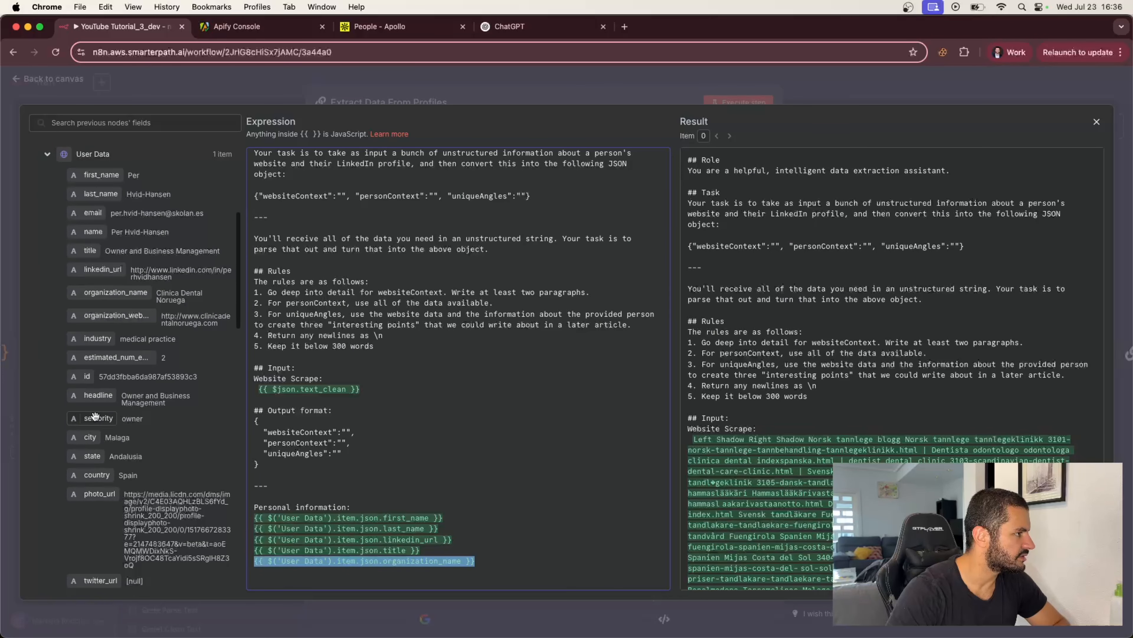
{"action": "left_click_drag", "start_coordinate": [95, 418], "coordinate": [273, 573]}
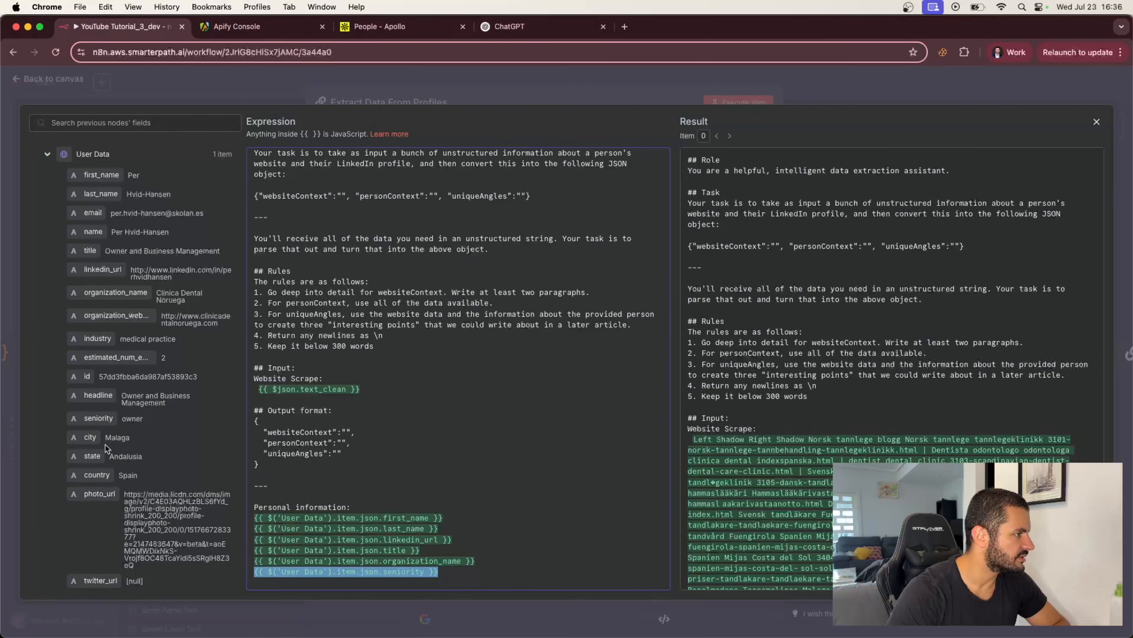
{"action": "left_click_drag", "start_coordinate": [90, 437], "coordinate": [256, 581]}
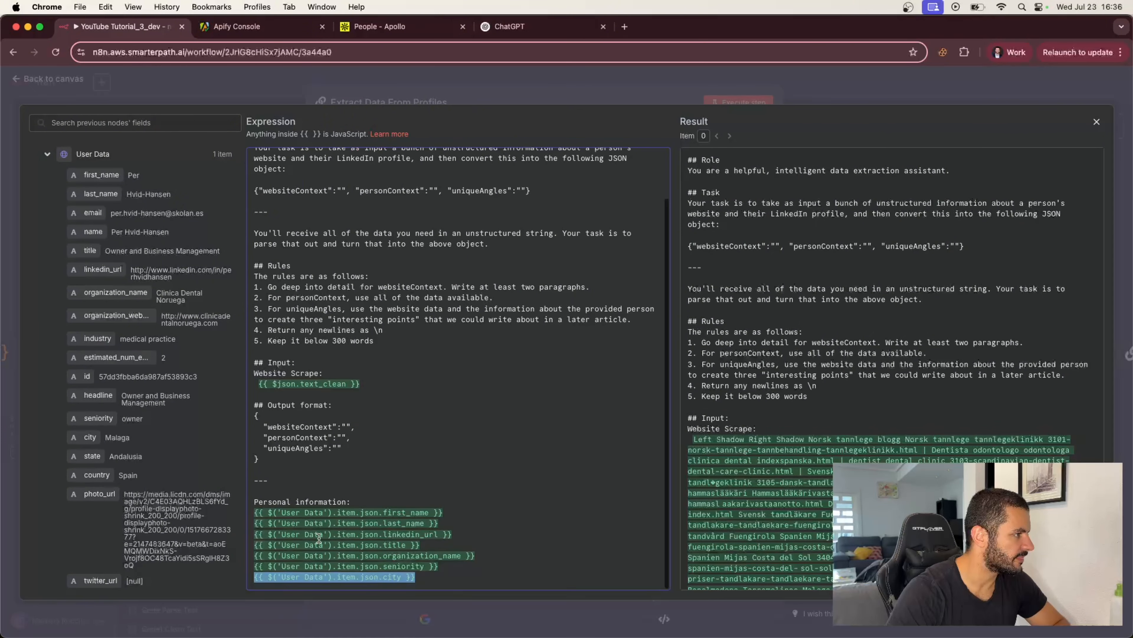
Step: Add blank lines at the end of the prompt and insert User Data's country field directly below city
{"action": "key", "text": "Return"}
{"action": "key", "text": "Return"}
{"action": "key", "text": "Return"}
{"action": "key", "text": "Return"}
{"action": "key", "text": "Return"}
{"action": "key", "text": "Return"}
{"action": "key", "text": "Return"}
{"action": "key", "text": "Return"}
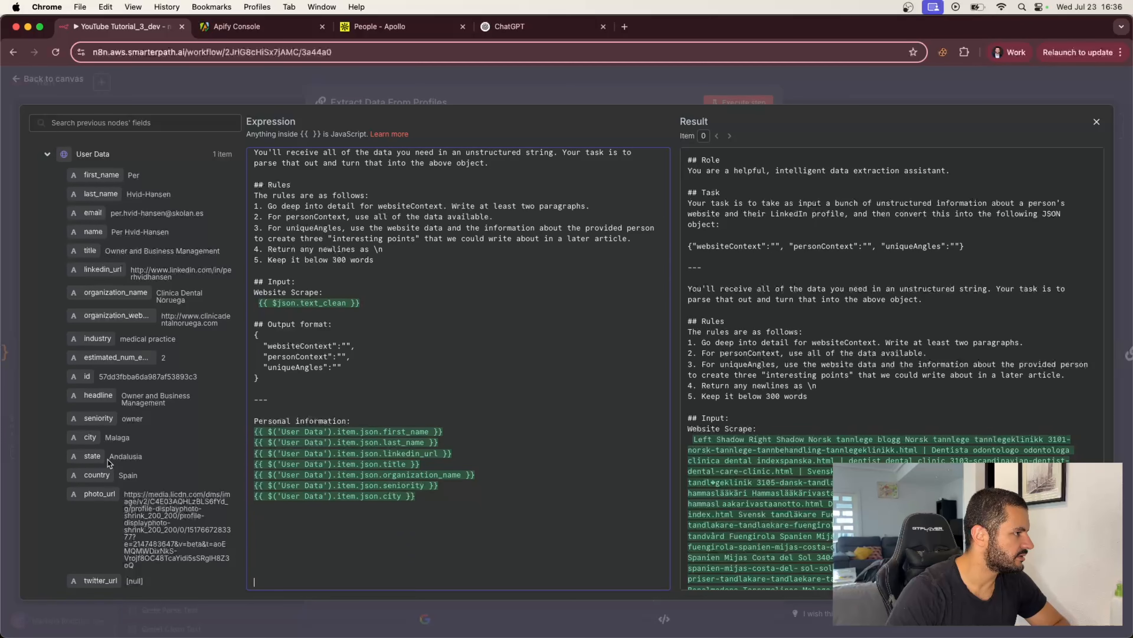
{"action": "left_click_drag", "start_coordinate": [93, 473], "coordinate": [268, 508]}
Step: Insert User Data's organization_linkedin_url and organization_street_address fields on separate lines below country
{"action": "scroll", "coordinate": [149, 482], "scroll_direction": "down", "scroll_amount": 2}
{"action": "scroll", "coordinate": [149, 482], "scroll_direction": "down", "scroll_amount": 5}
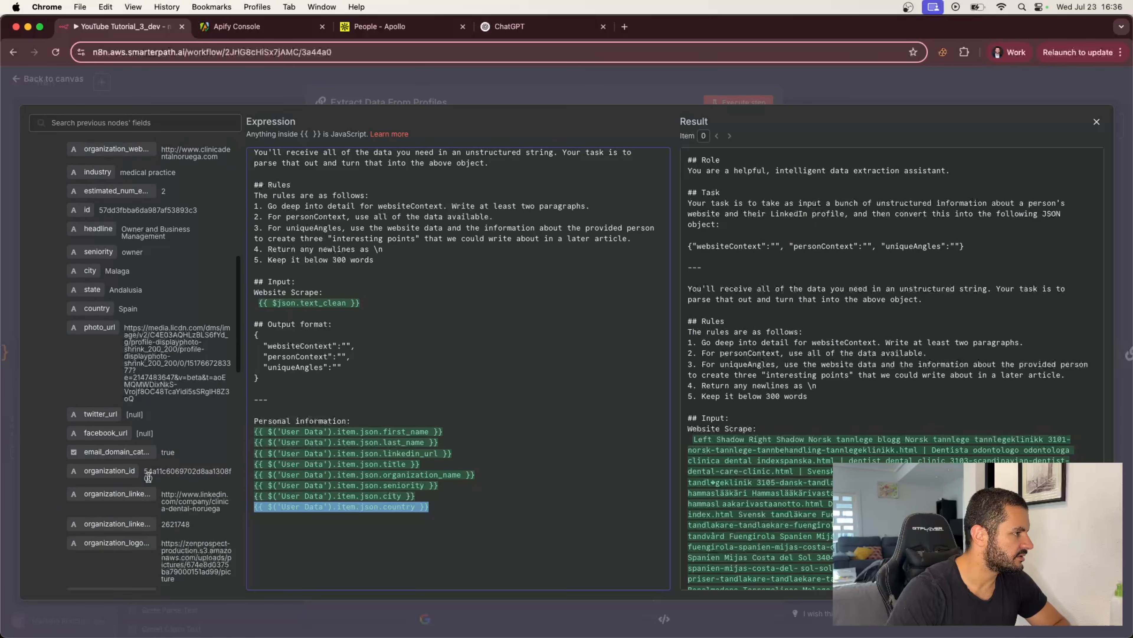
{"action": "scroll", "coordinate": [109, 457], "scroll_direction": "down", "scroll_amount": 1}
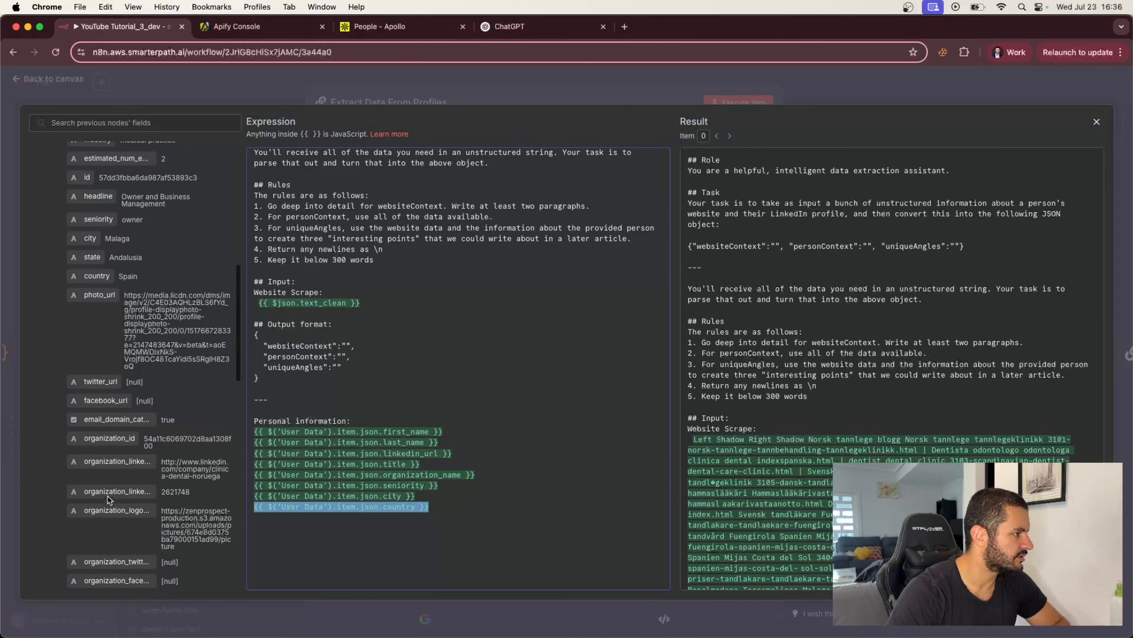
{"action": "left_click_drag", "start_coordinate": [119, 446], "coordinate": [264, 520]}
{"action": "scroll", "coordinate": [126, 472], "scroll_direction": "down", "scroll_amount": 3}
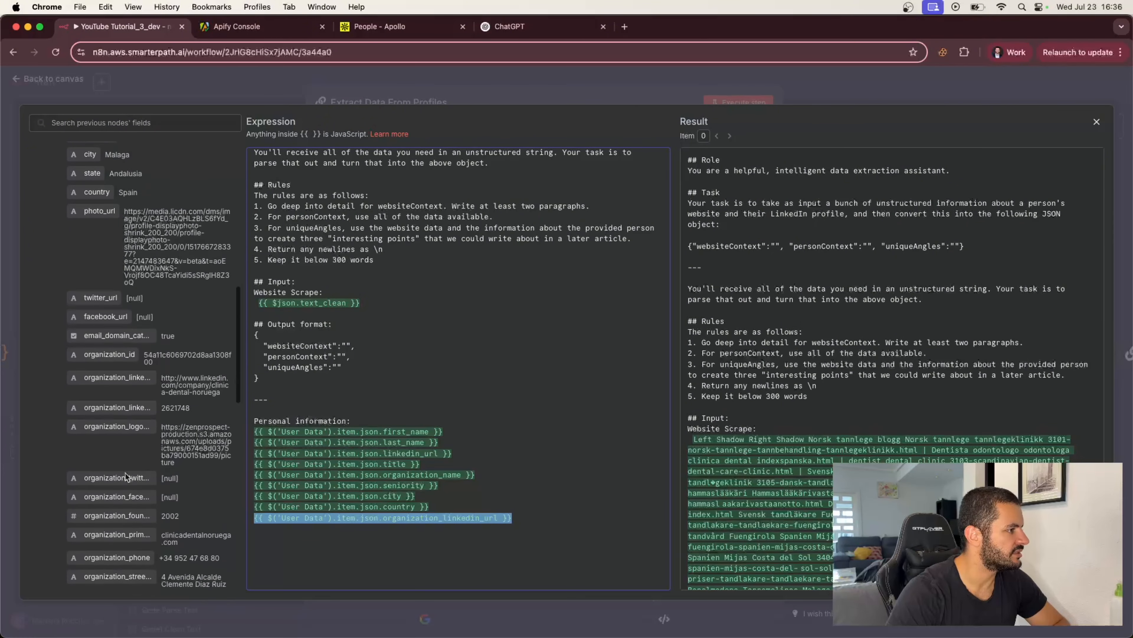
{"action": "scroll", "coordinate": [126, 472], "scroll_direction": "down", "scroll_amount": 2}
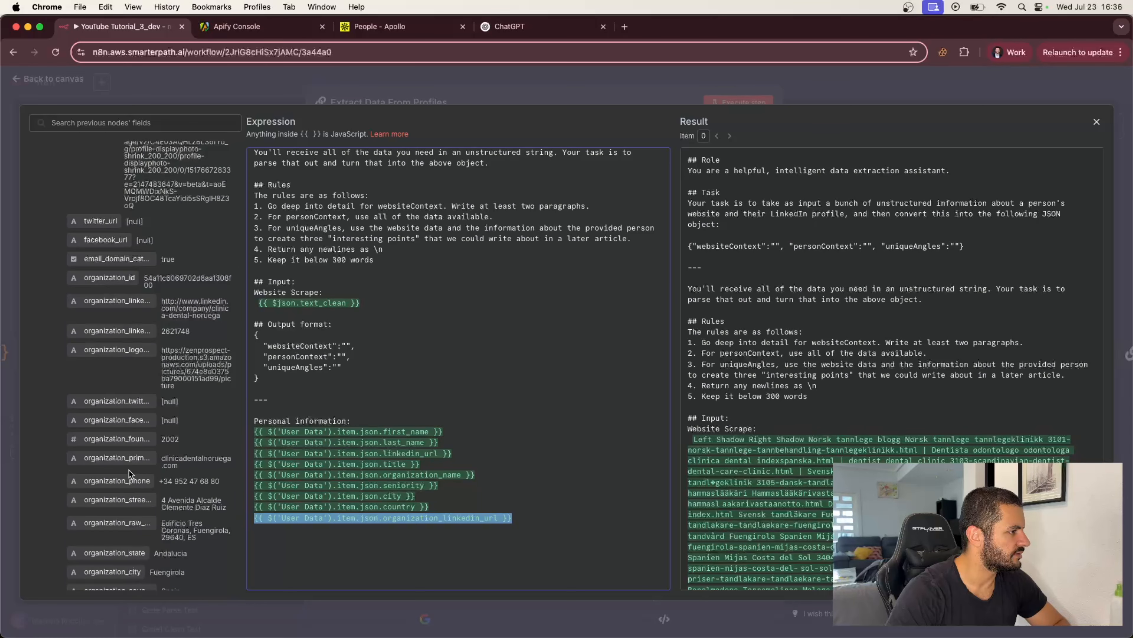
{"action": "scroll", "coordinate": [129, 497], "scroll_direction": "down", "scroll_amount": 2}
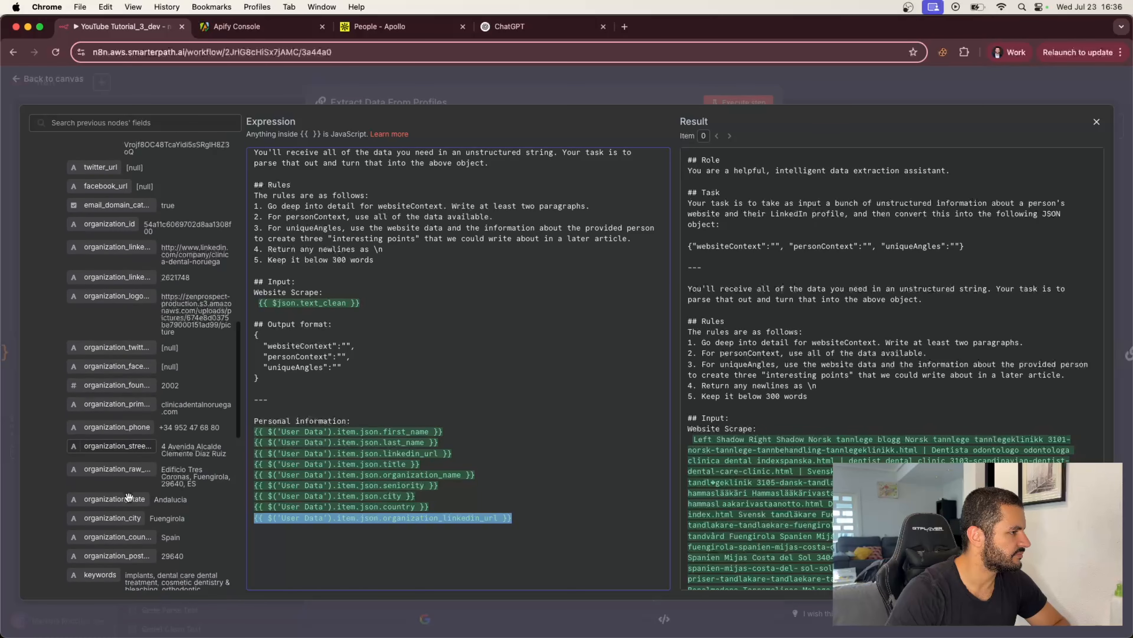
{"action": "left_click_drag", "start_coordinate": [128, 441], "coordinate": [273, 535]}
{"action": "scroll", "coordinate": [144, 483], "scroll_direction": "down", "scroll_amount": 3}
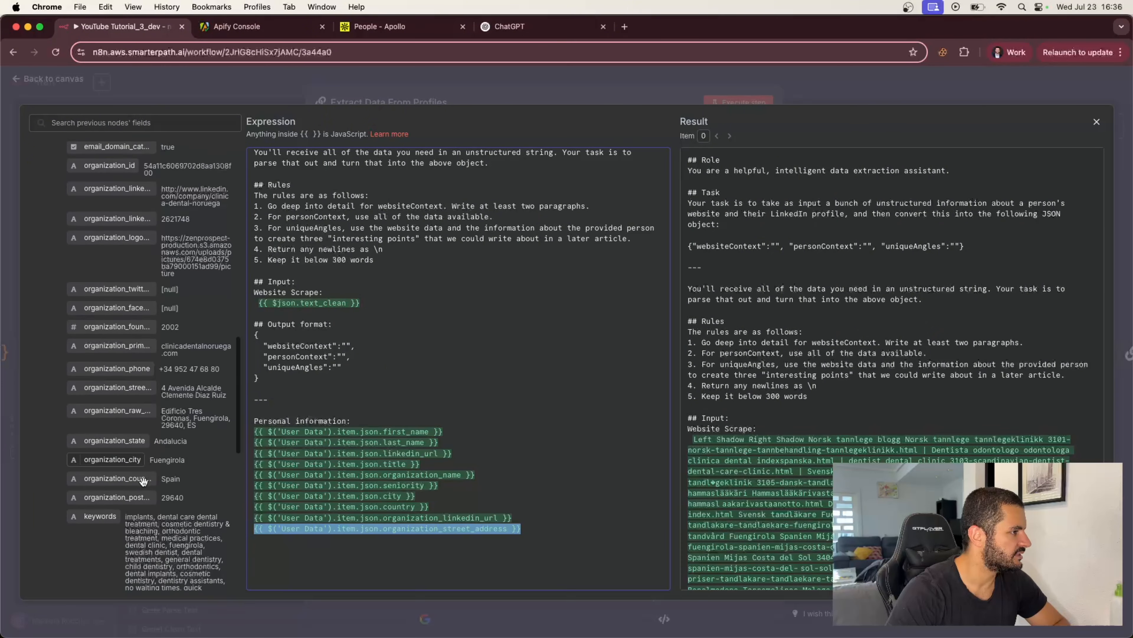
{"action": "scroll", "coordinate": [143, 483], "scroll_direction": "down", "scroll_amount": 3}
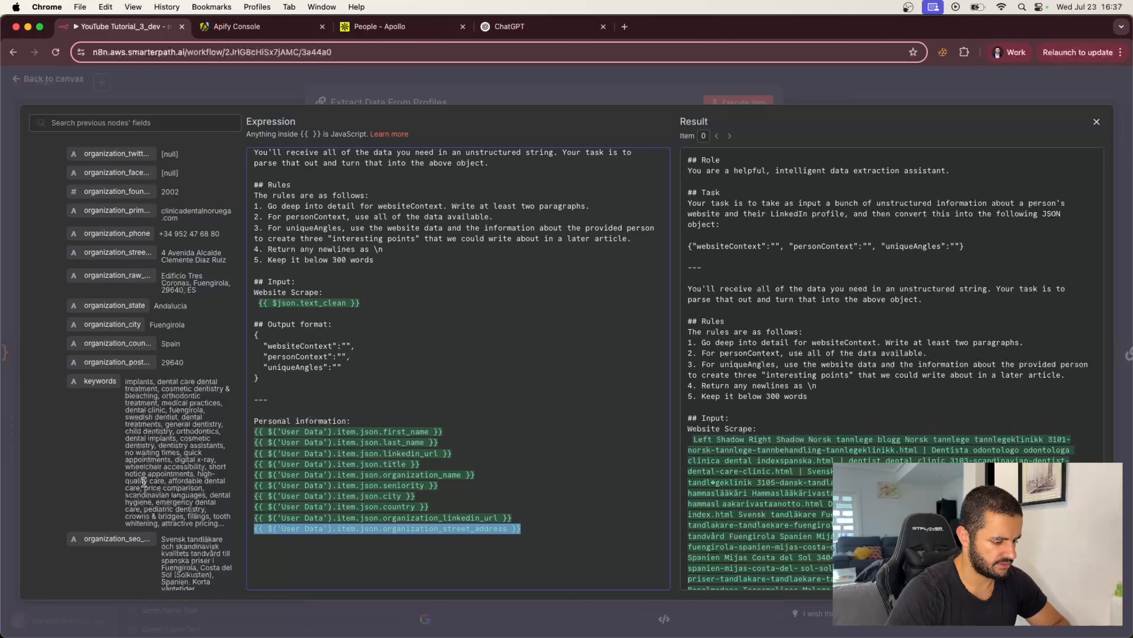
Step: Insert User Data's keywords, organization_short_description and organization_technologies fields on separate lines below organization_street_address in the prompt
{"action": "left_click_drag", "start_coordinate": [91, 384], "coordinate": [270, 541]}
{"action": "scroll", "coordinate": [106, 467], "scroll_direction": "down", "scroll_amount": 7}
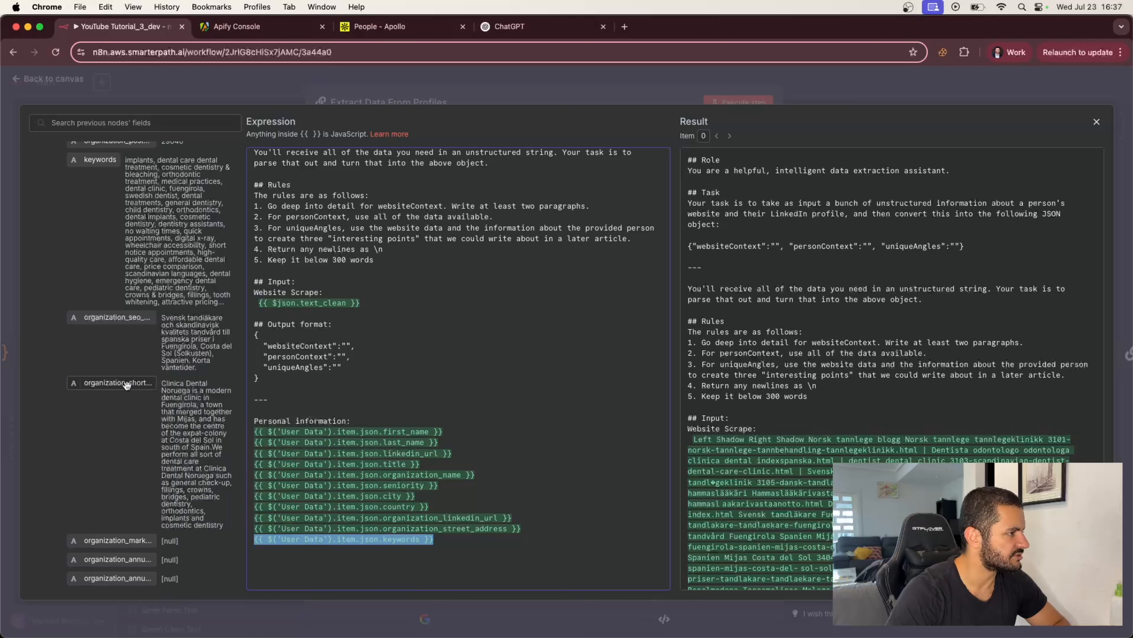
{"action": "left_click_drag", "start_coordinate": [126, 384], "coordinate": [263, 549]}
{"action": "scroll", "coordinate": [108, 482], "scroll_direction": "down", "scroll_amount": 3}
{"action": "scroll", "coordinate": [109, 482], "scroll_direction": "down", "scroll_amount": 2}
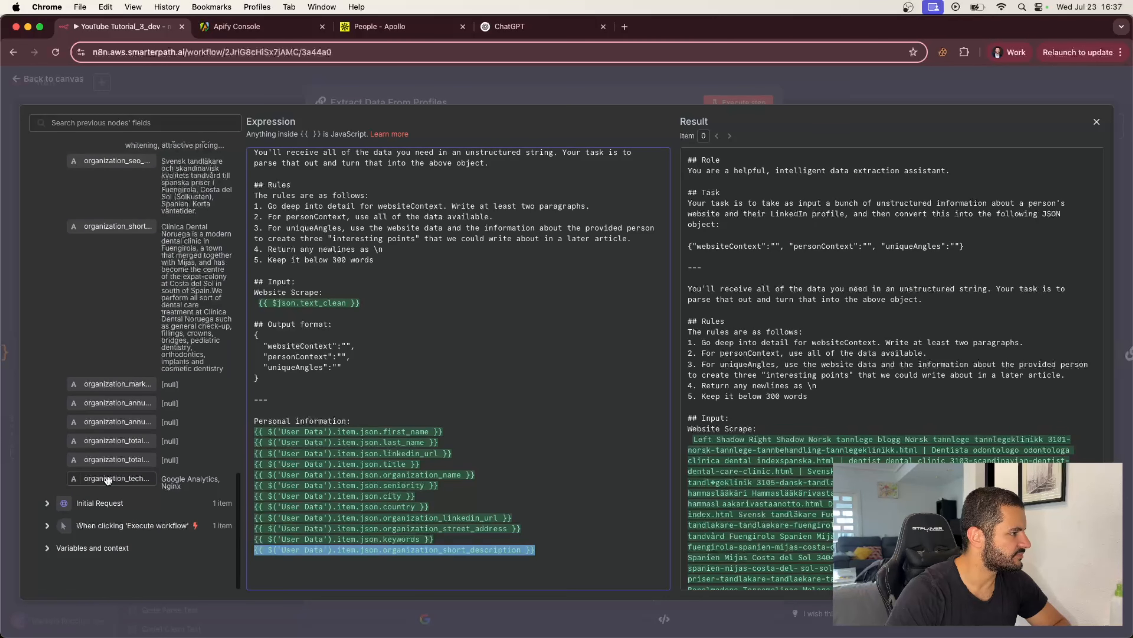
{"action": "left_click_drag", "start_coordinate": [134, 480], "coordinate": [278, 562]}
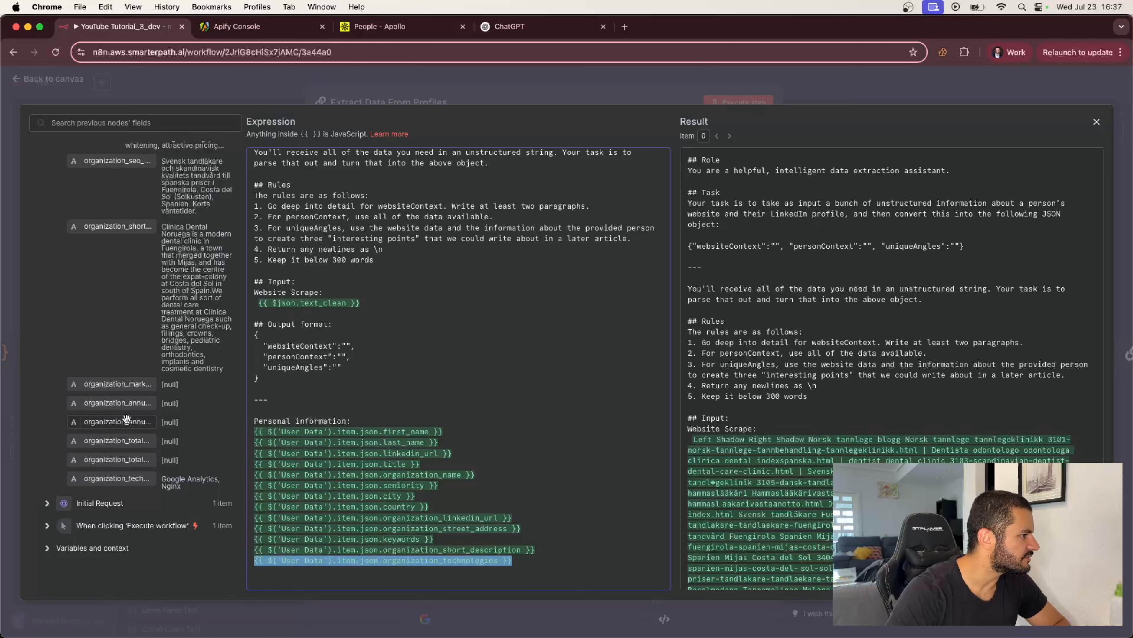
Step: Add an "Employees:" line below organization_technologies and insert User Data's estimated_num_employees field after the label
{"action": "scroll", "coordinate": [99, 408], "scroll_direction": "up", "scroll_amount": 5}
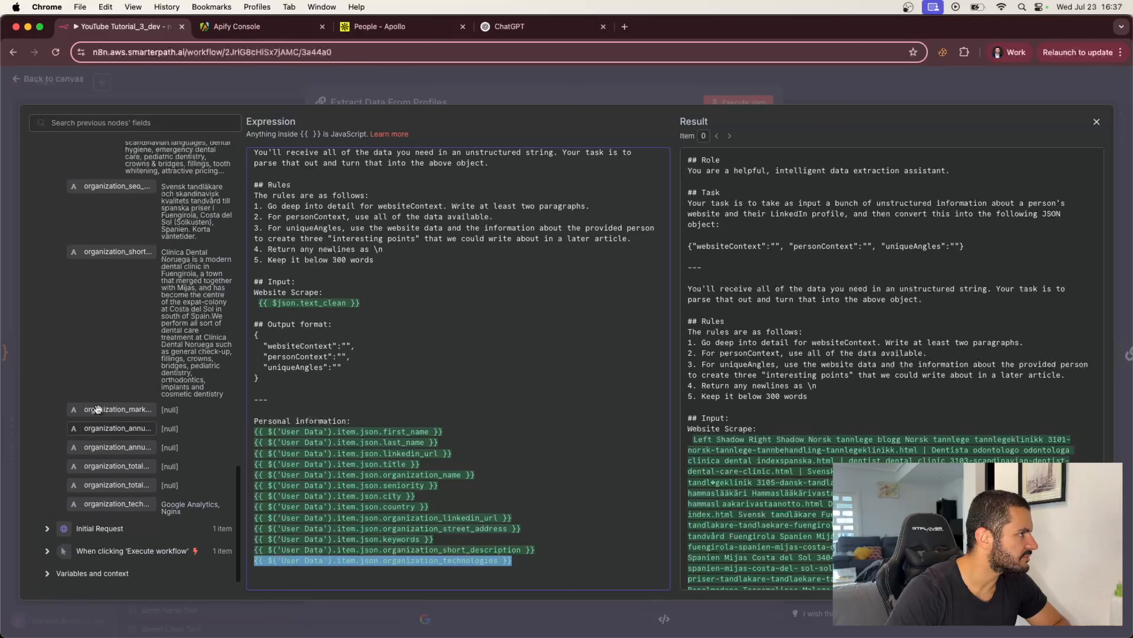
{"action": "scroll", "coordinate": [99, 409], "scroll_direction": "up", "scroll_amount": 7}
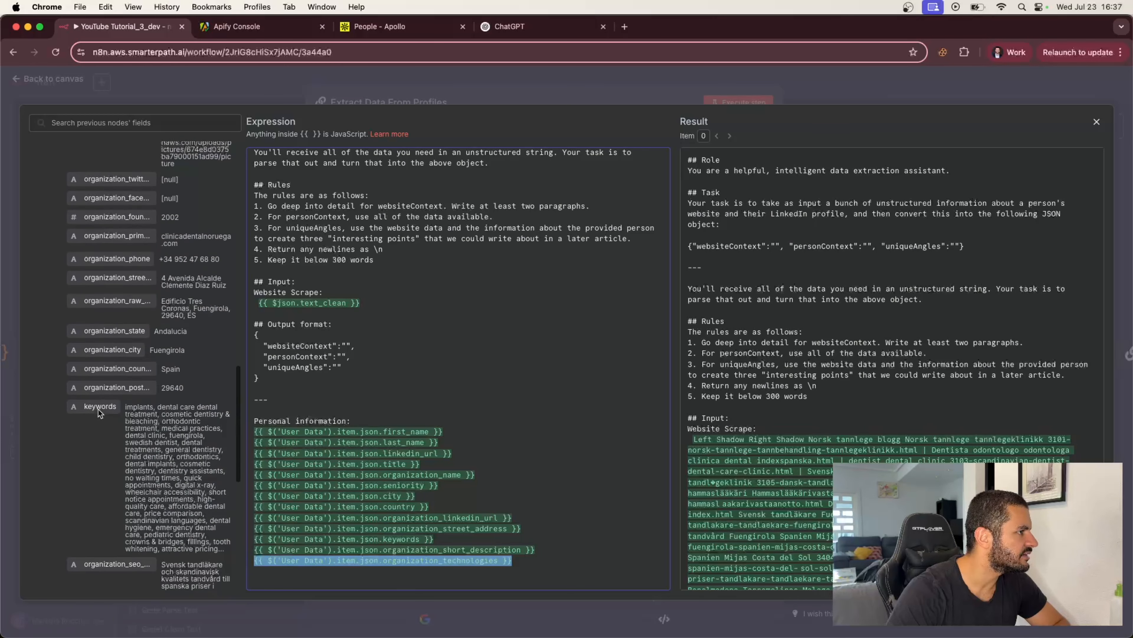
{"action": "scroll", "coordinate": [98, 408], "scroll_direction": "up", "scroll_amount": 2}
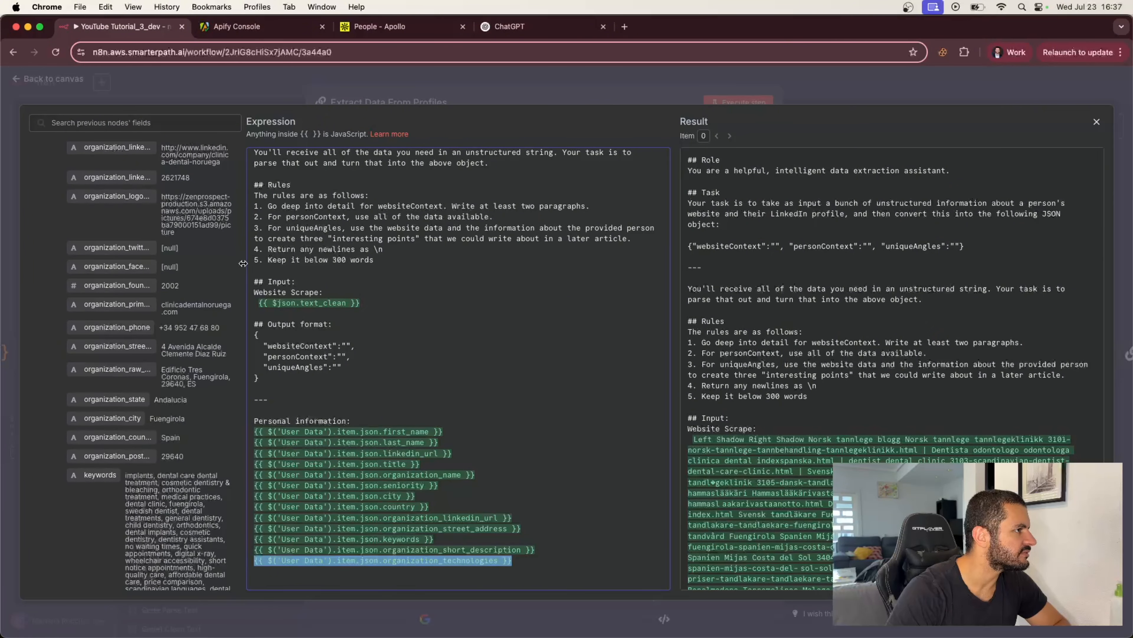
{"action": "left_click_drag", "start_coordinate": [282, 264], "coordinate": [311, 264]}
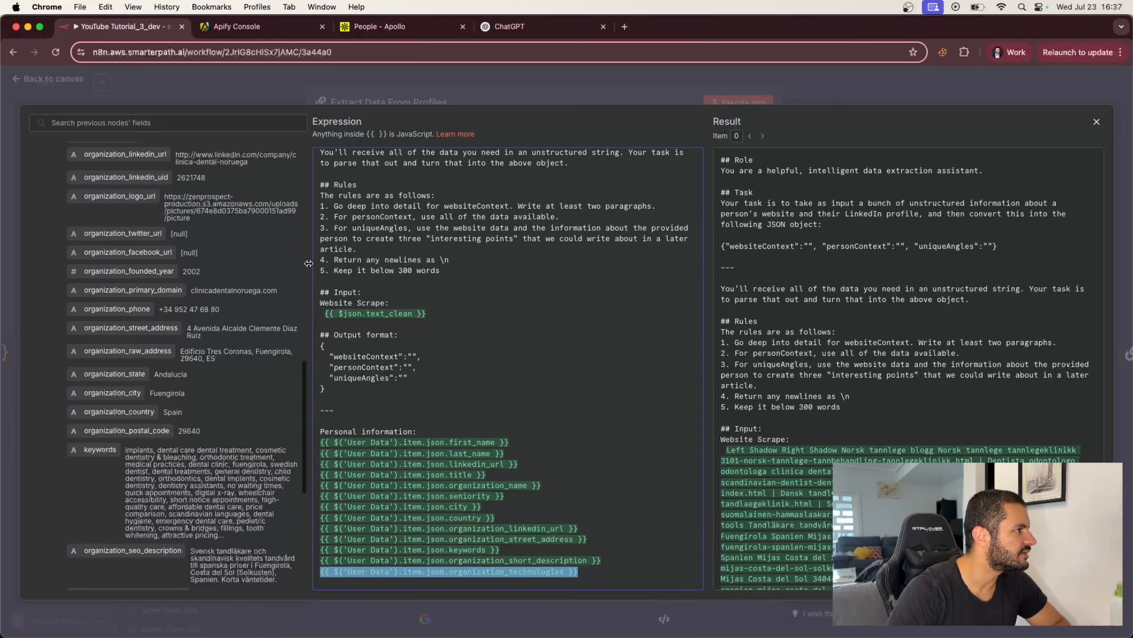
{"action": "scroll", "coordinate": [205, 347], "scroll_direction": "up", "scroll_amount": 3}
{"action": "scroll", "coordinate": [205, 348], "scroll_direction": "up", "scroll_amount": 4}
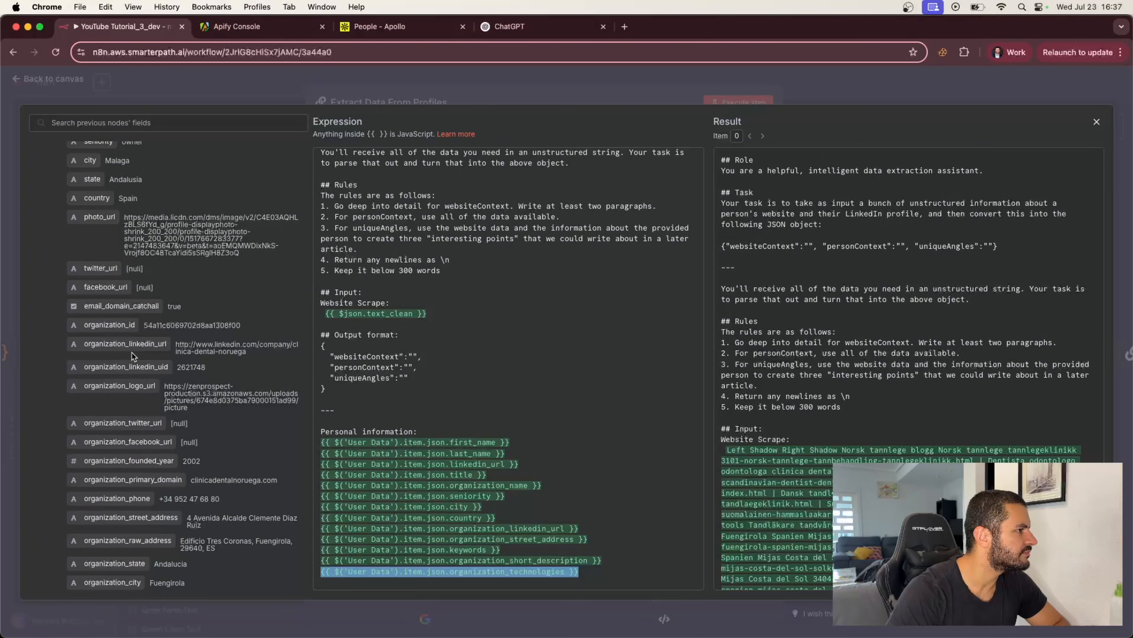
{"action": "scroll", "coordinate": [139, 297], "scroll_direction": "up", "scroll_amount": 2}
{"action": "scroll", "coordinate": [139, 296], "scroll_direction": "up", "scroll_amount": 3}
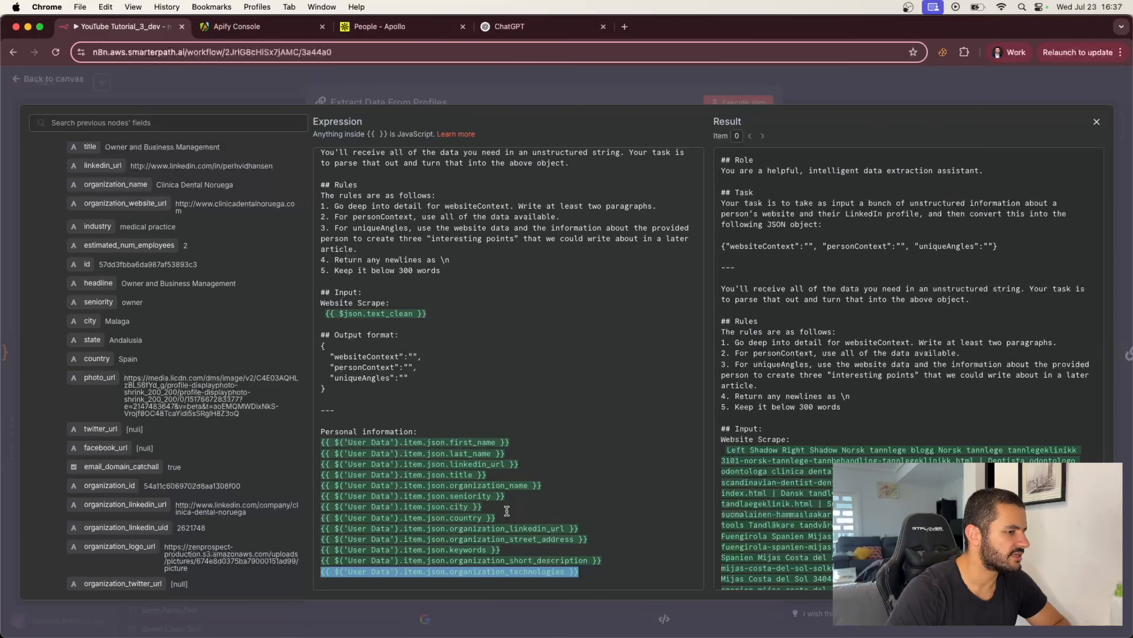
{"action": "left_click", "coordinate": [582, 573]}
{"action": "key", "text": "Return"}
{"action": "type", "text": "Empl"}
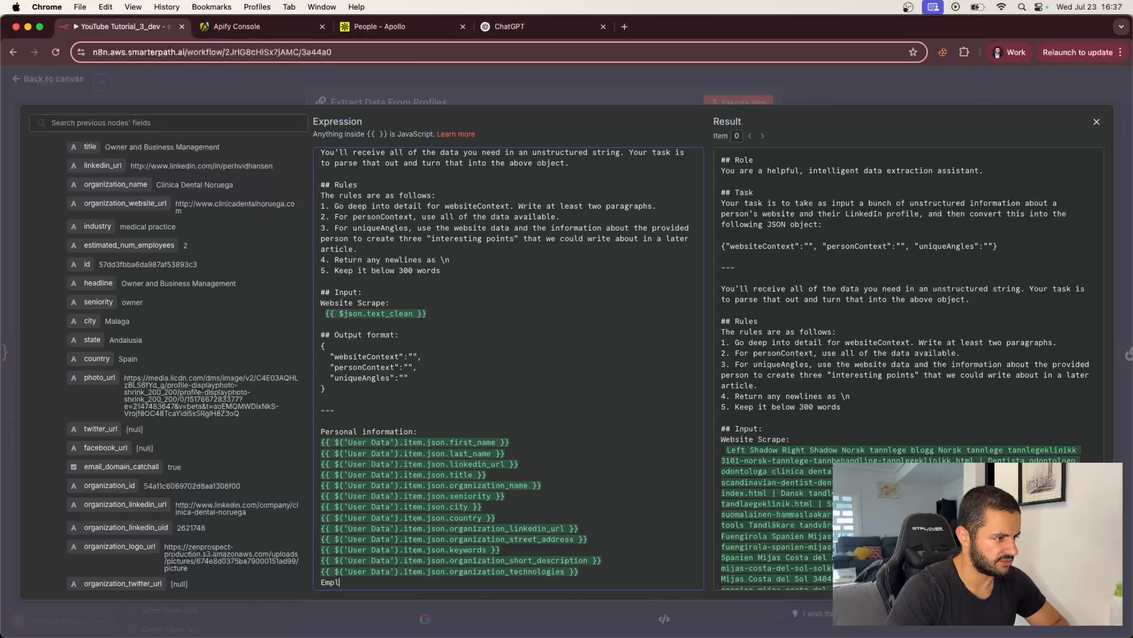
{"action": "type", "text": "oyees:"}
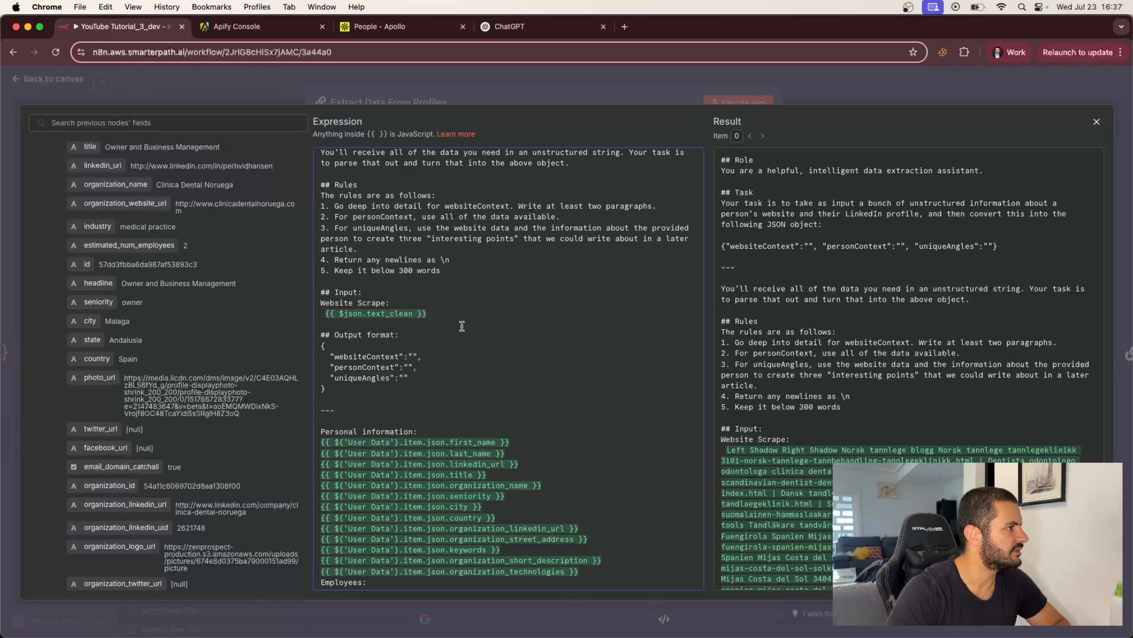
{"action": "left_click_drag", "start_coordinate": [111, 247], "coordinate": [396, 588]}
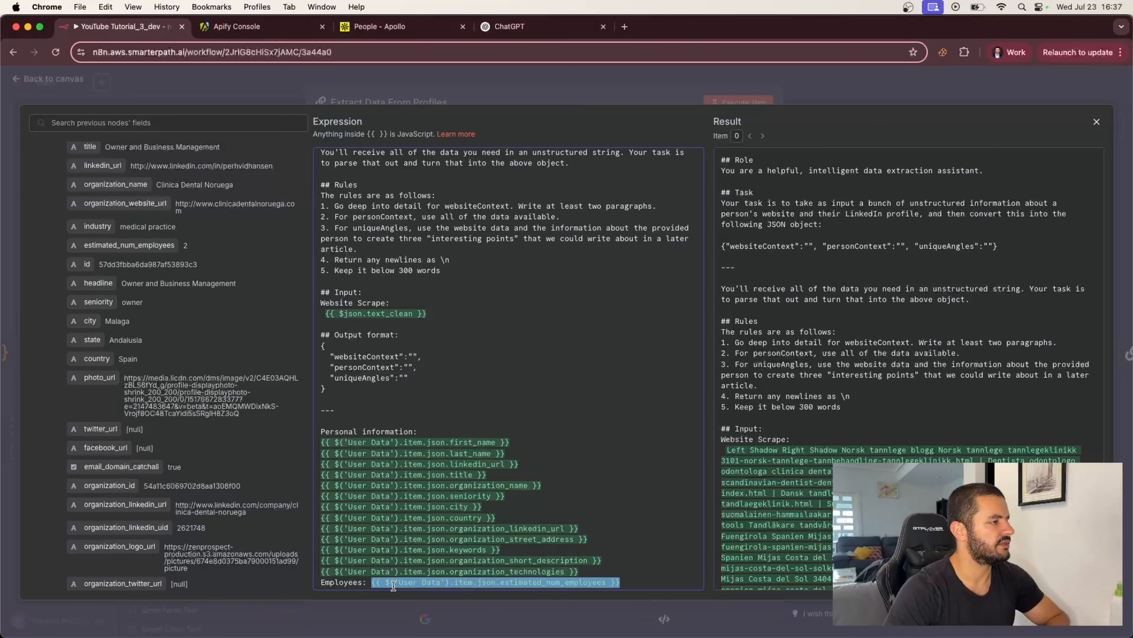
Step: Close the prompt editor and the Extract Data From Profiles node, and save the workflow
{"action": "scroll", "coordinate": [98, 284], "scroll_direction": "up", "scroll_amount": 5}
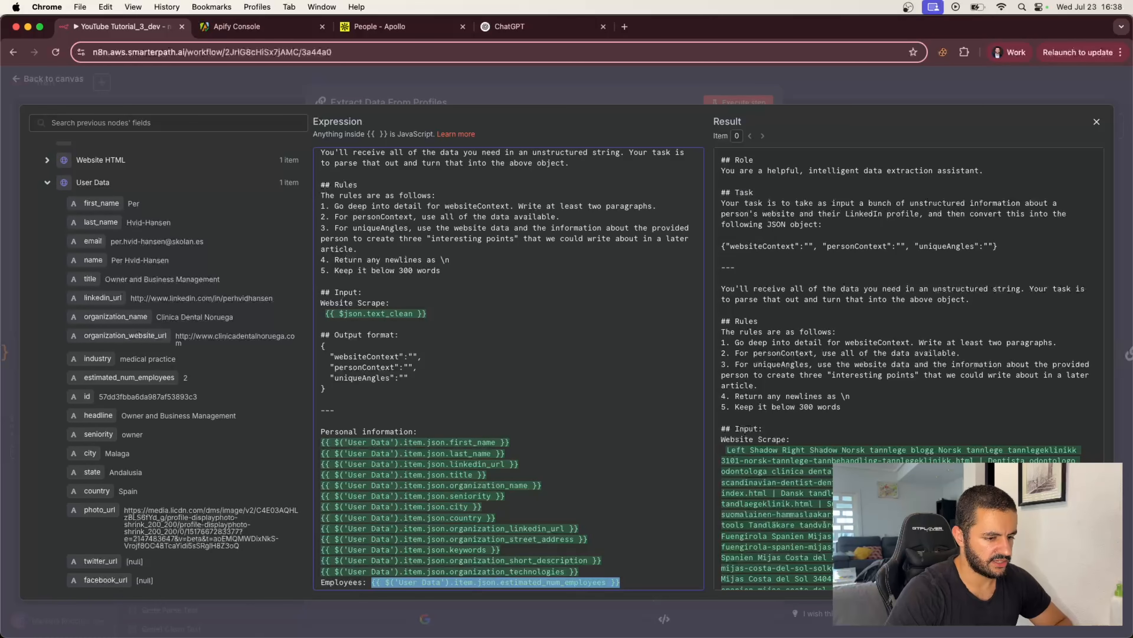
{"action": "left_click", "coordinate": [842, 90]}
{"action": "left_click", "coordinate": [855, 83]}
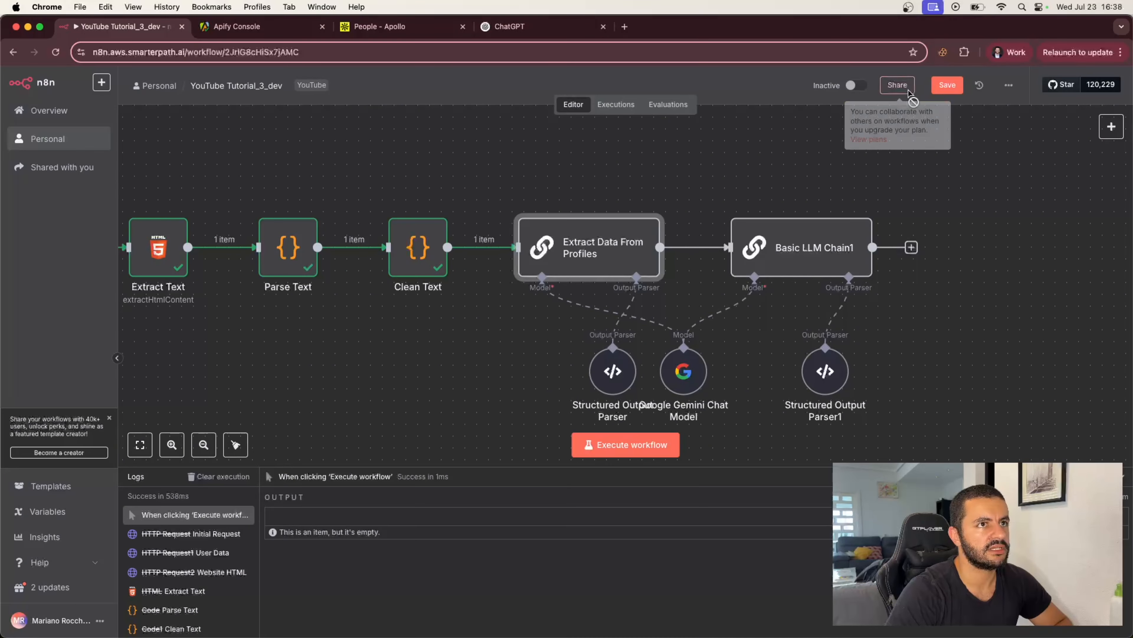
{"action": "left_click", "coordinate": [940, 88]}
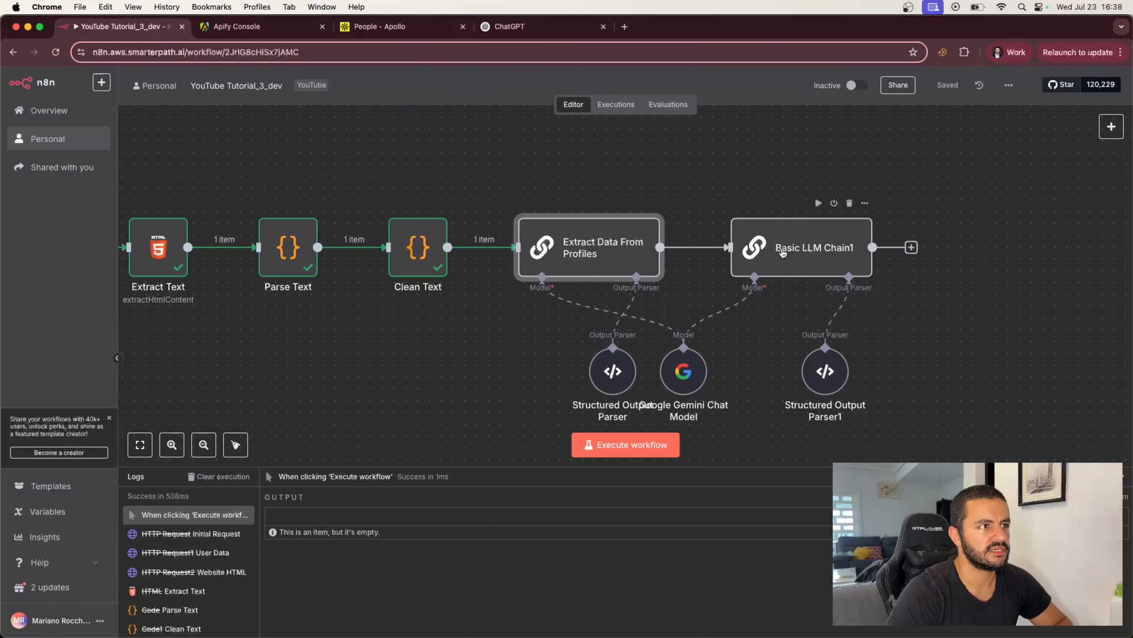
Step: Open the Basic LLM Chain1 node and replace its name with one beginning "Genera"
{"action": "double_click", "coordinate": [786, 250]}
{"action": "key", "text": "super+Tab"}
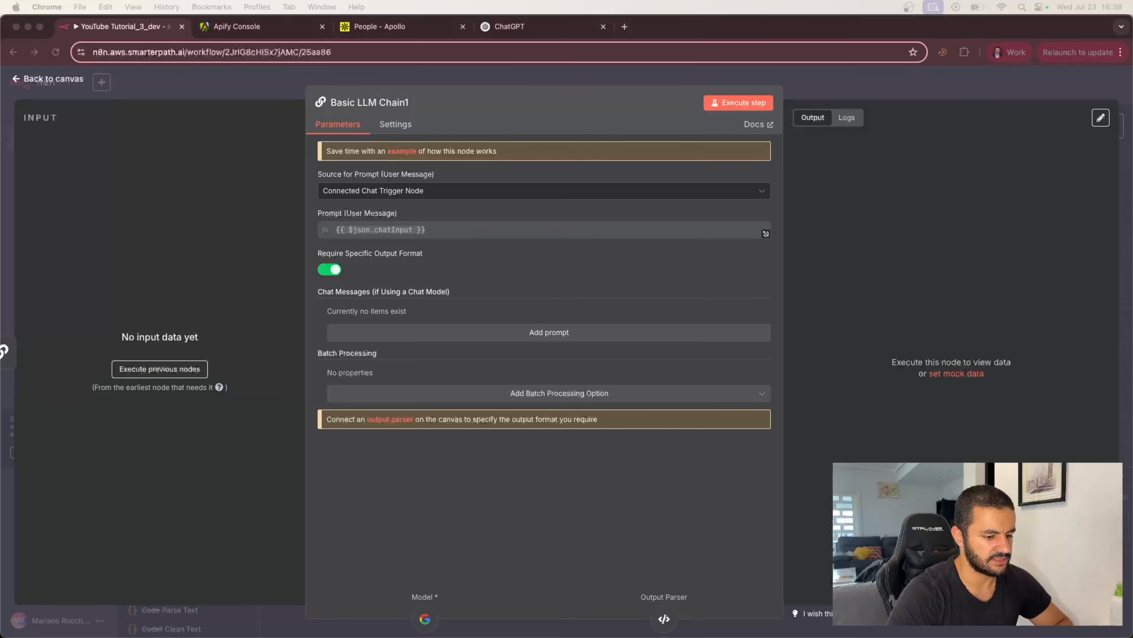
{"action": "left_click", "coordinate": [383, 105]}
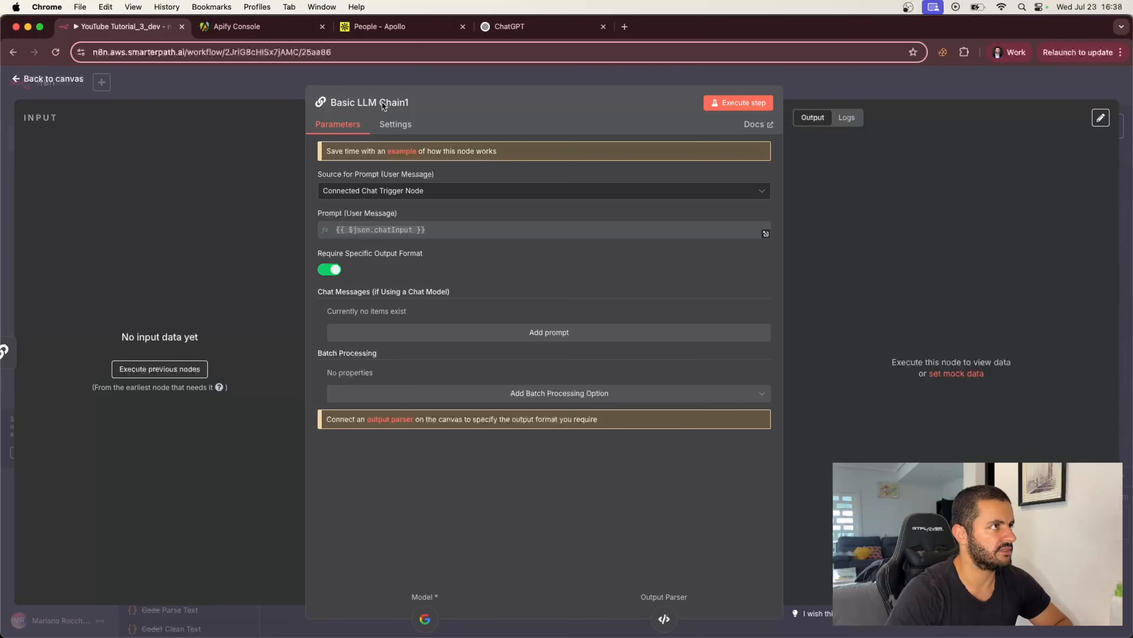
{"action": "left_click", "coordinate": [382, 104]}
{"action": "type", "text": "Genera"}
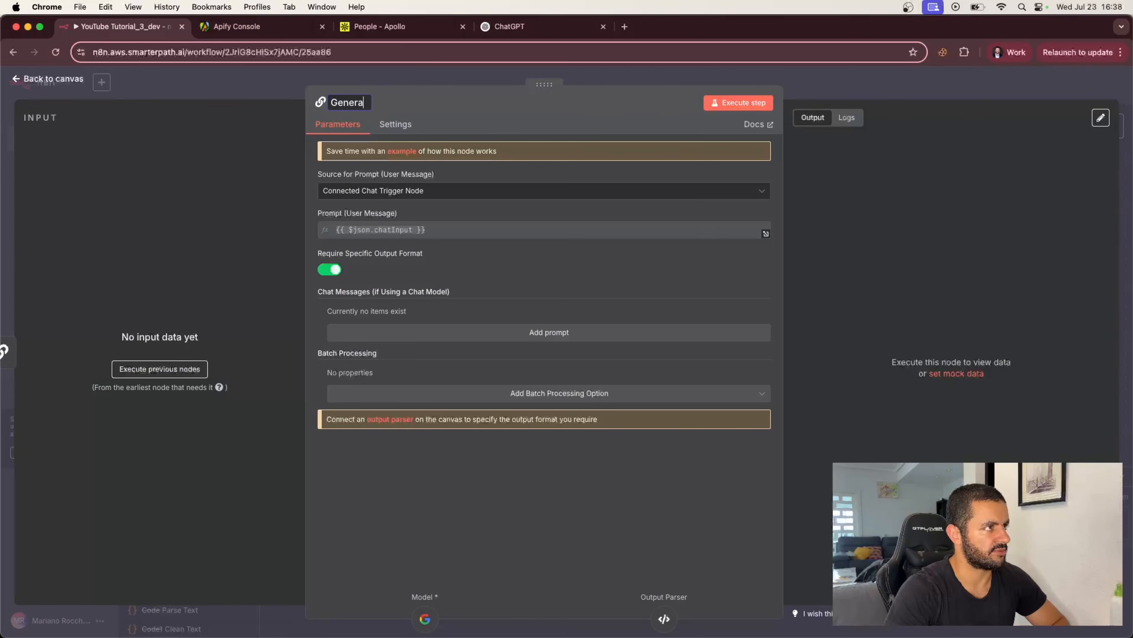
Step: Name the node "Generate Newsletter" and set its user prompt source to "Define below"
{"action": "type", "text": "te Newsletter"}
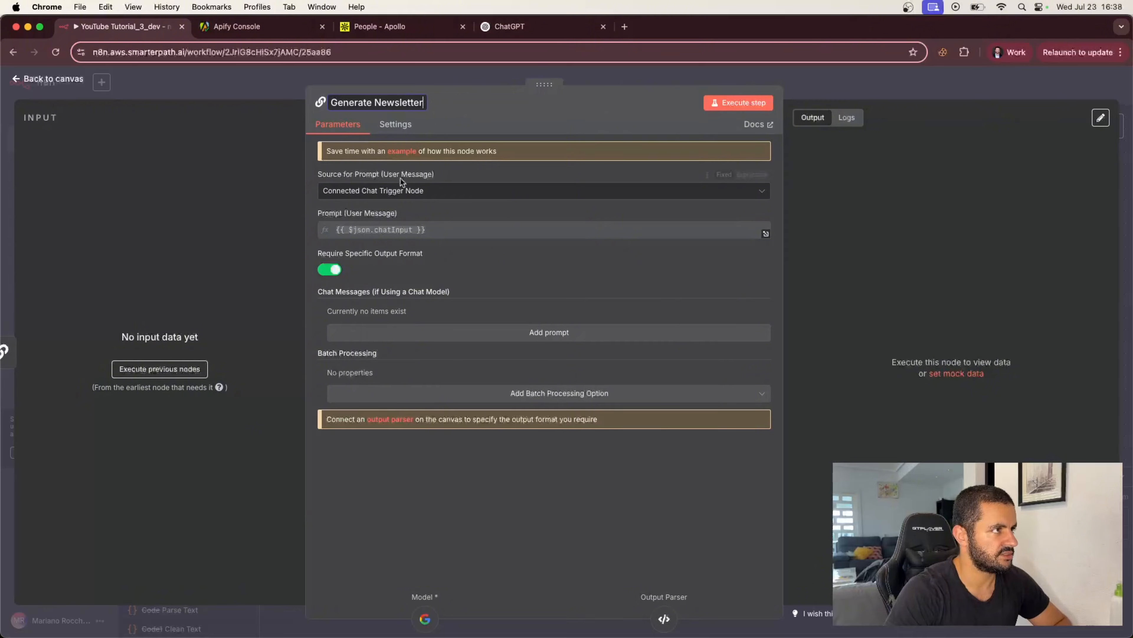
{"action": "key", "text": "Return"}
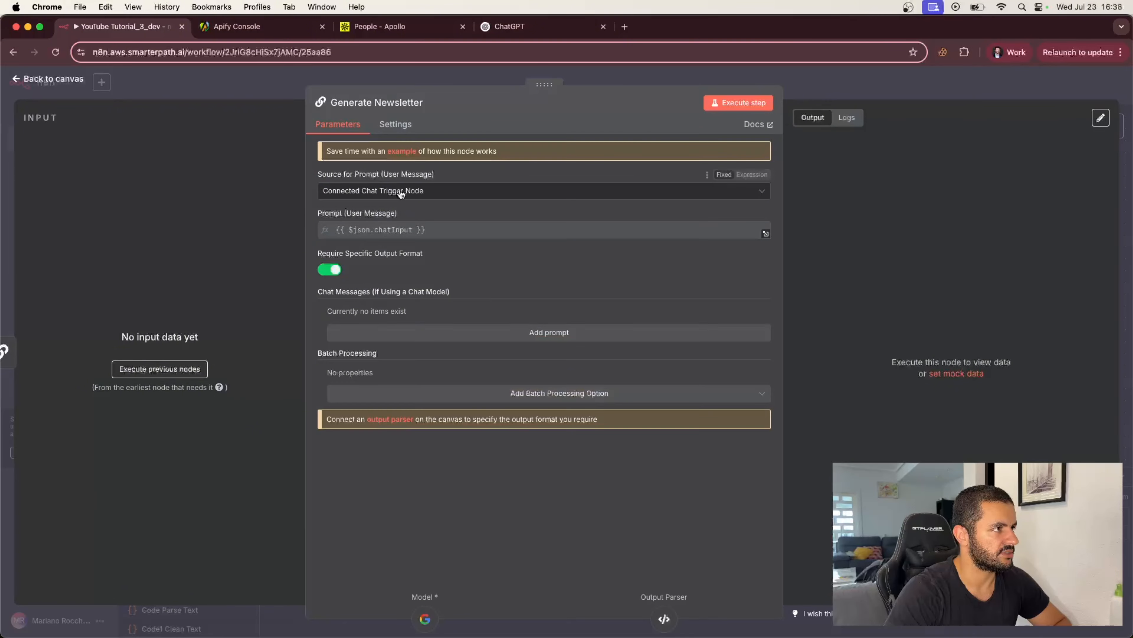
{"action": "left_click", "coordinate": [394, 196]}
{"action": "left_click", "coordinate": [388, 250]}
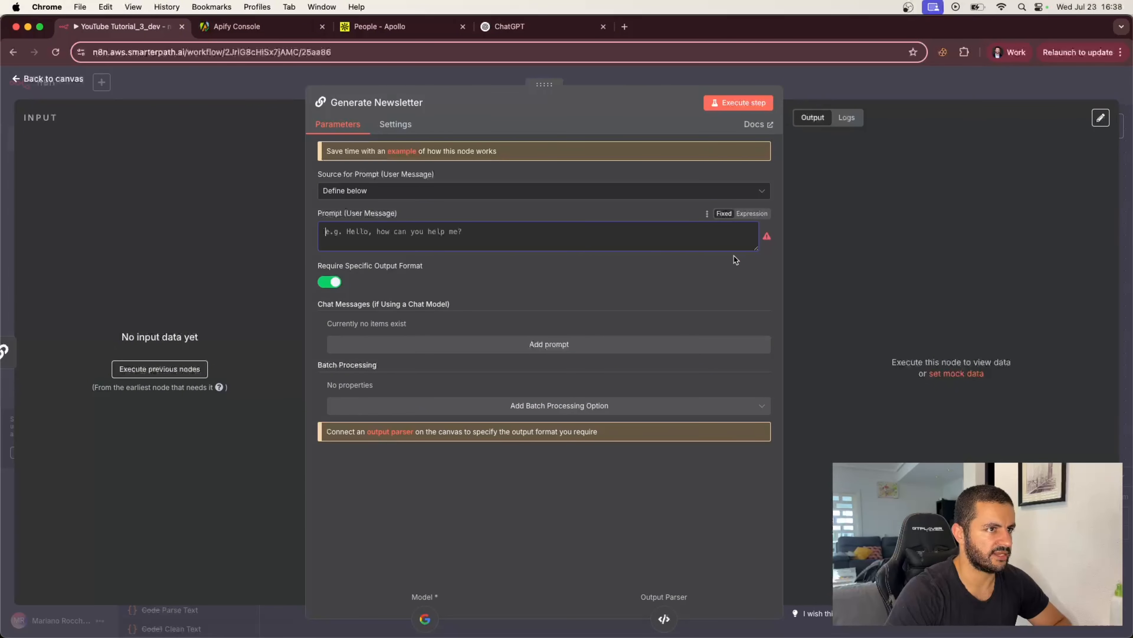
Step: Enlarge the user prompt box and write a "## Role" section reading "You are a helpful, intelligent newsletter writing assistant."
{"action": "left_click_drag", "start_coordinate": [755, 249], "coordinate": [755, 512]}
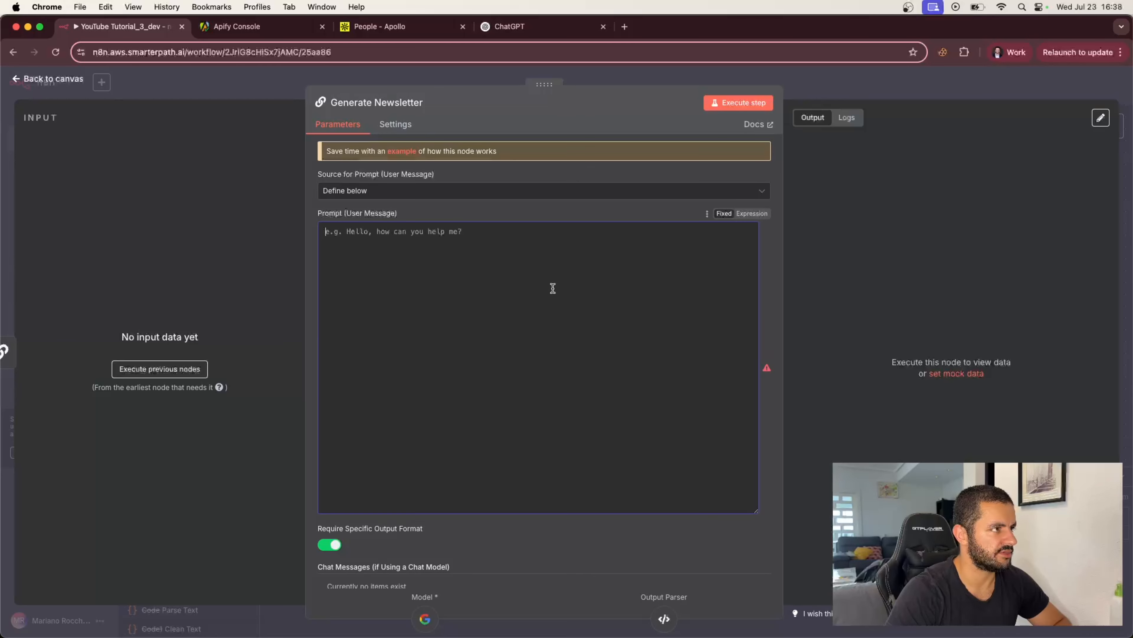
{"action": "type", "text": "## "}
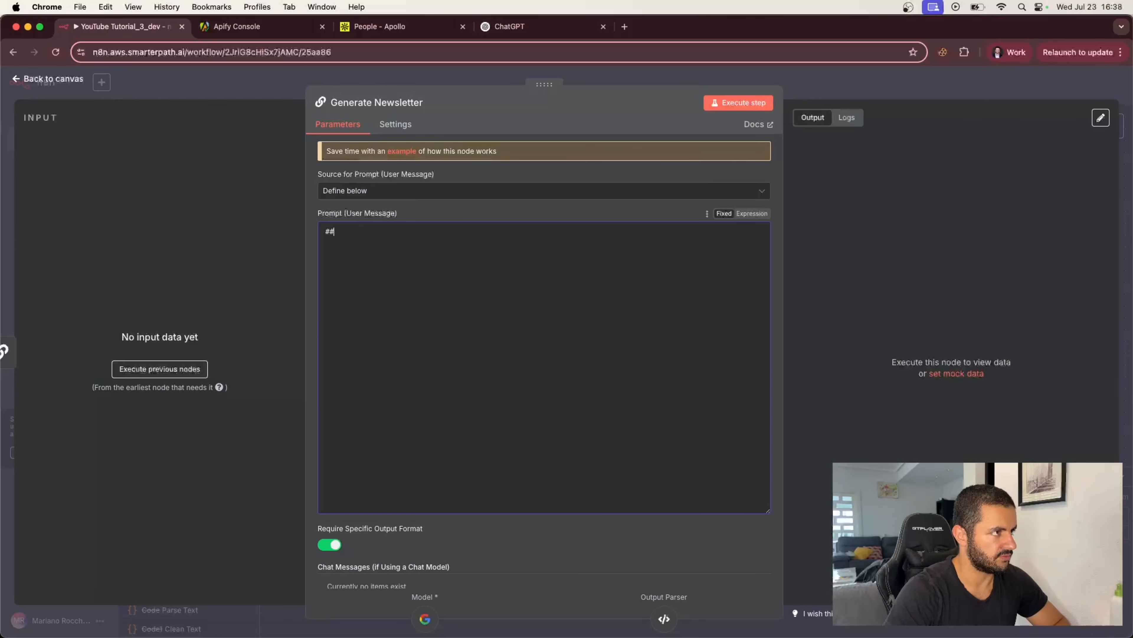
{"action": "type", "text": "Role"}
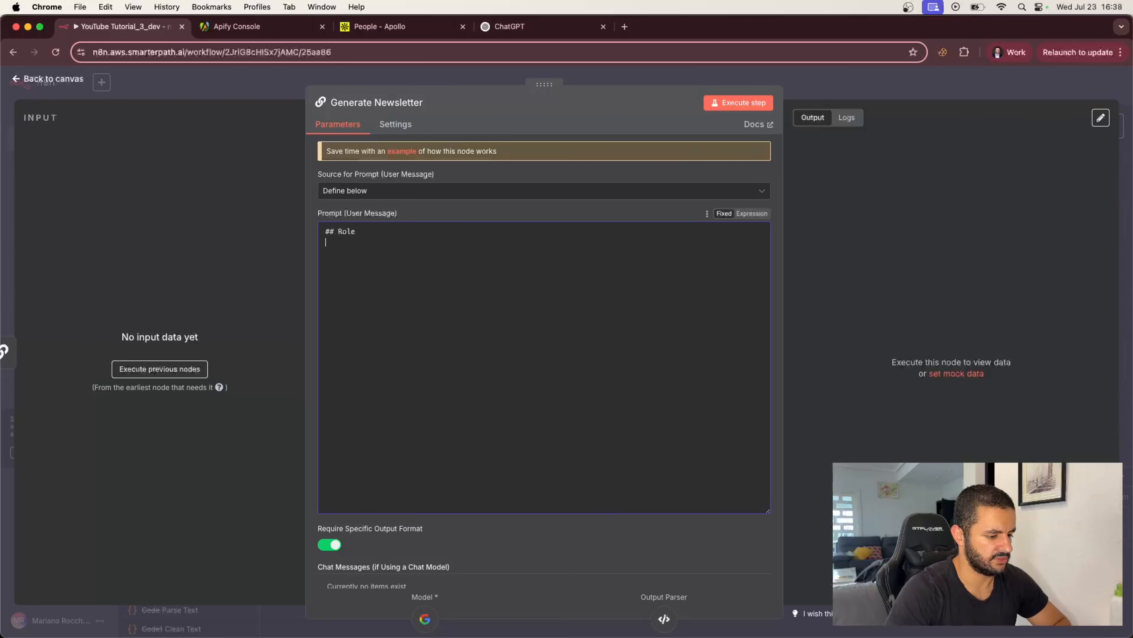
{"action": "type", "text": "You are a helpf"}
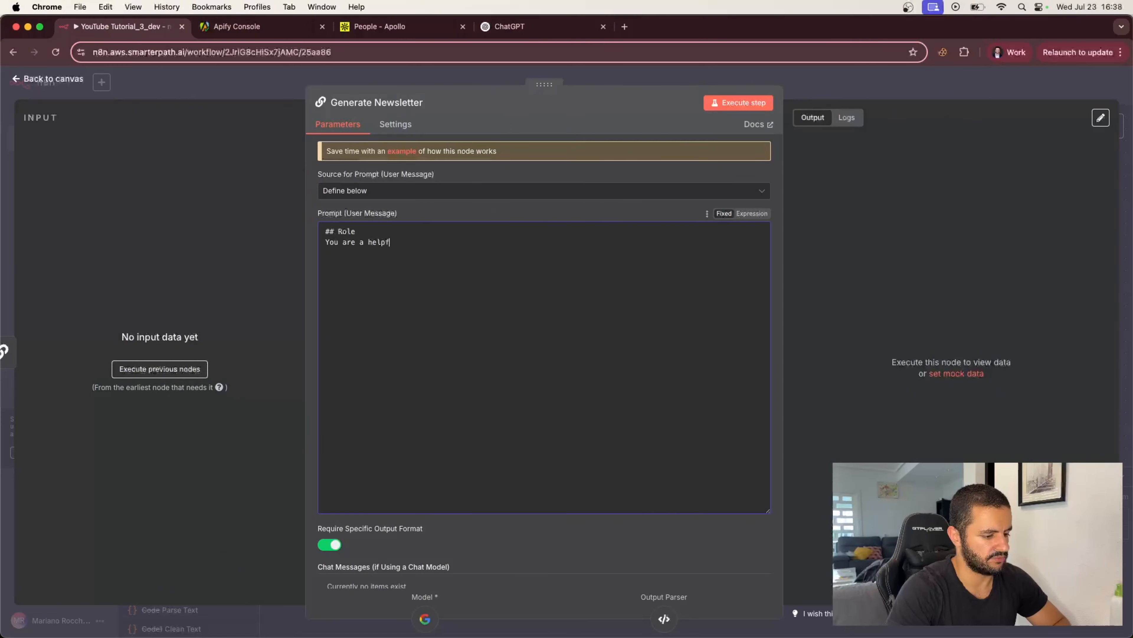
{"action": "type", "text": "ul, intelligente"}
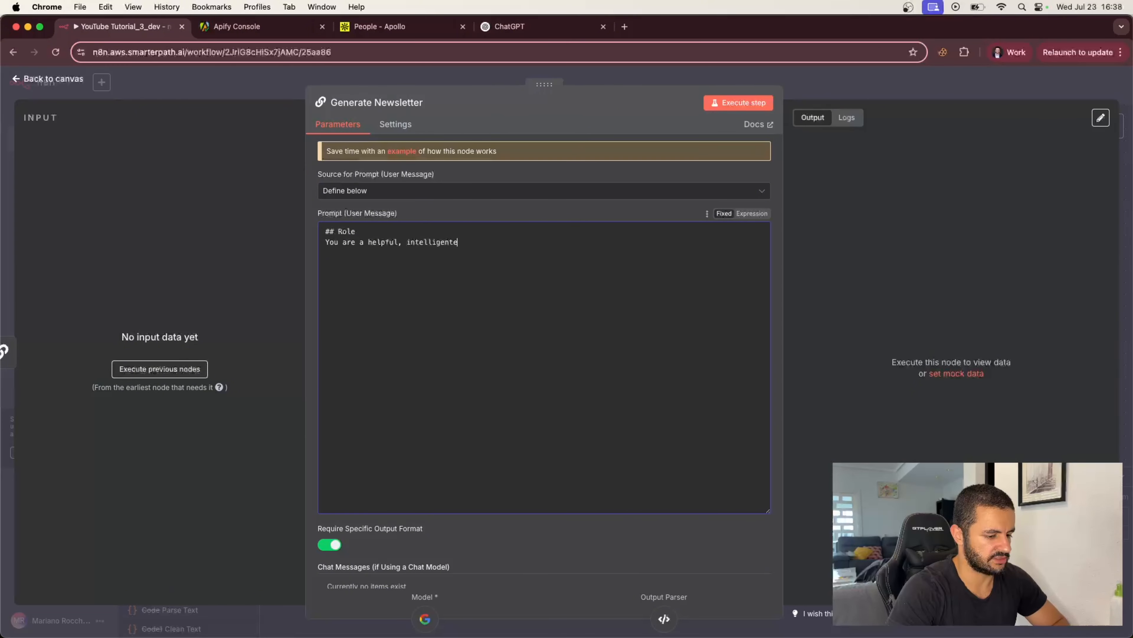
{"action": "key", "text": "BackSpace"}
{"action": "type", "text": " newls"}
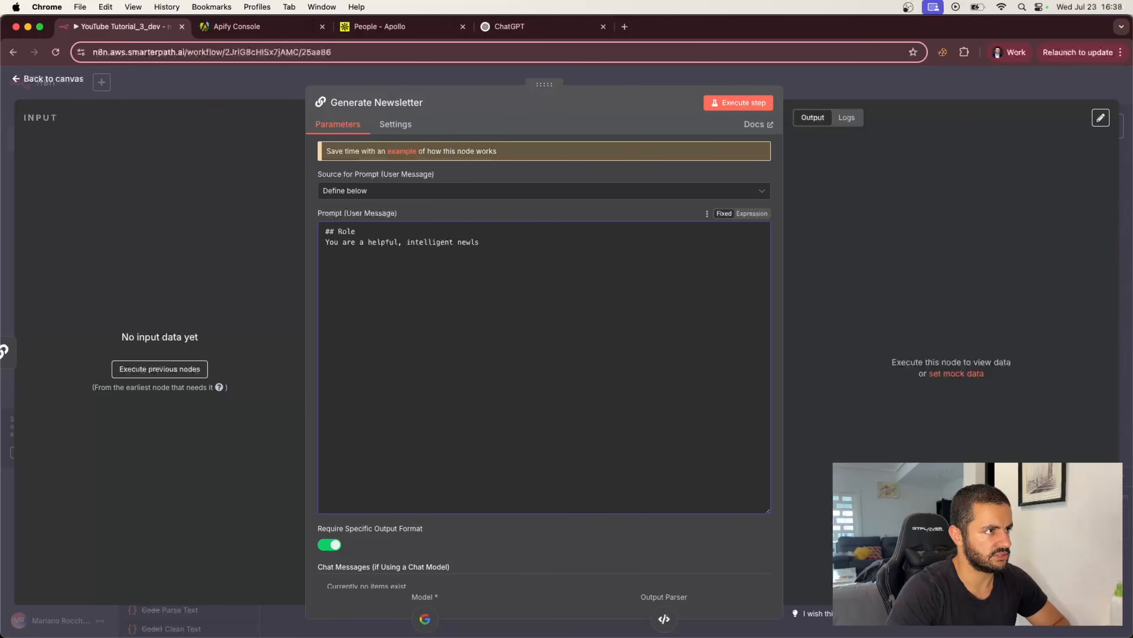
{"action": "key", "text": "BackSpace"}
{"action": "key", "text": "BackSpace"}
{"action": "type", "text": "sletter "}
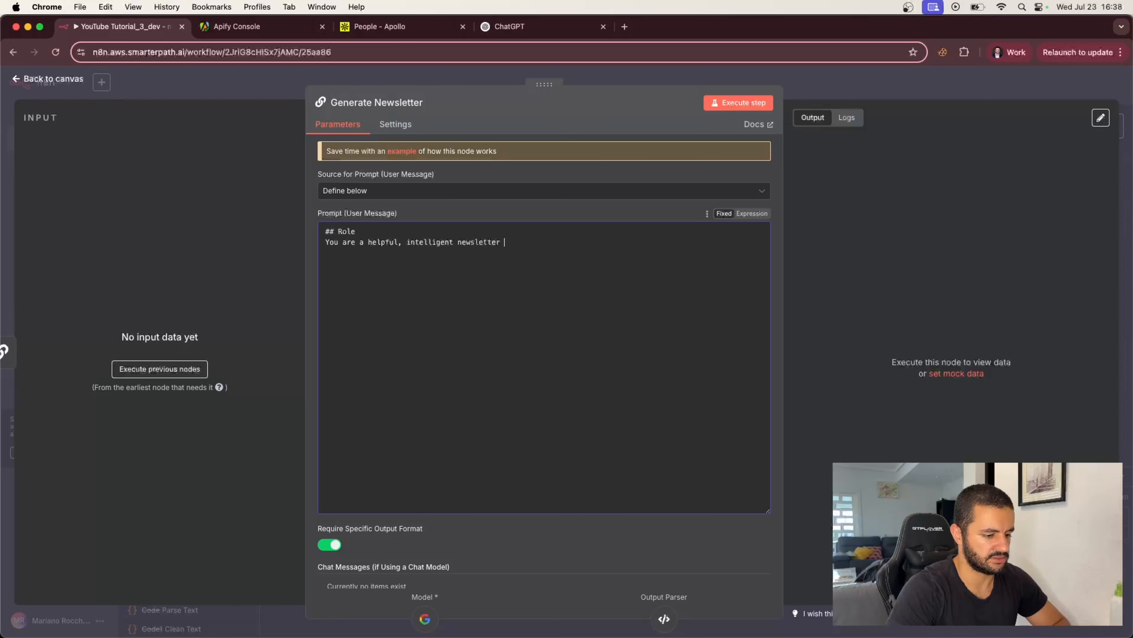
{"action": "type", "text": "writing as"}
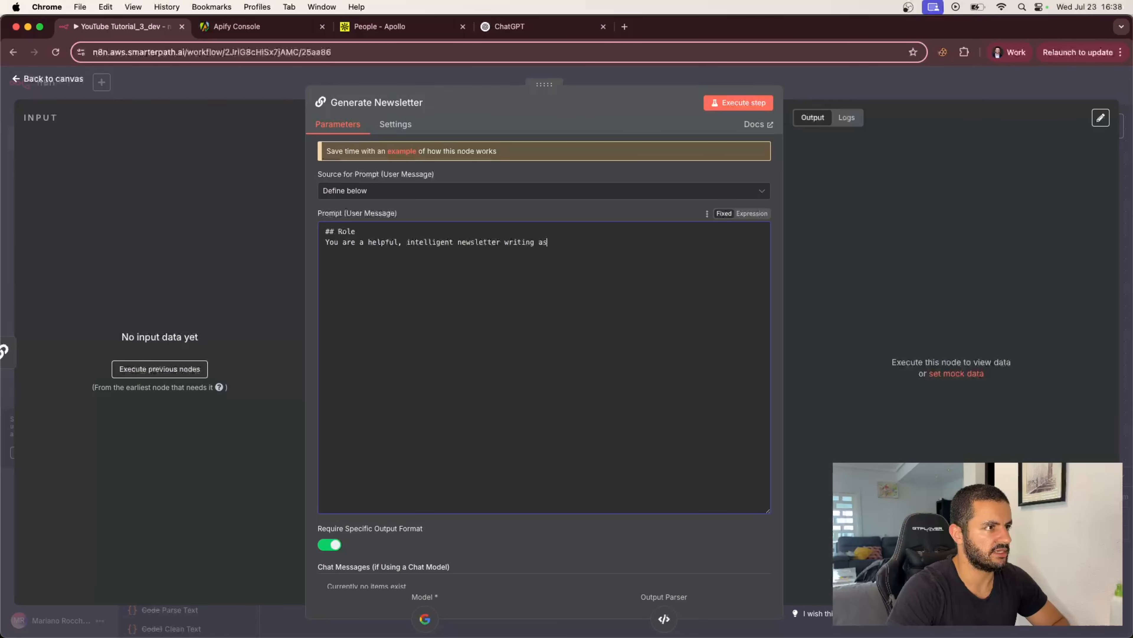
{"action": "type", "text": "sistant."}
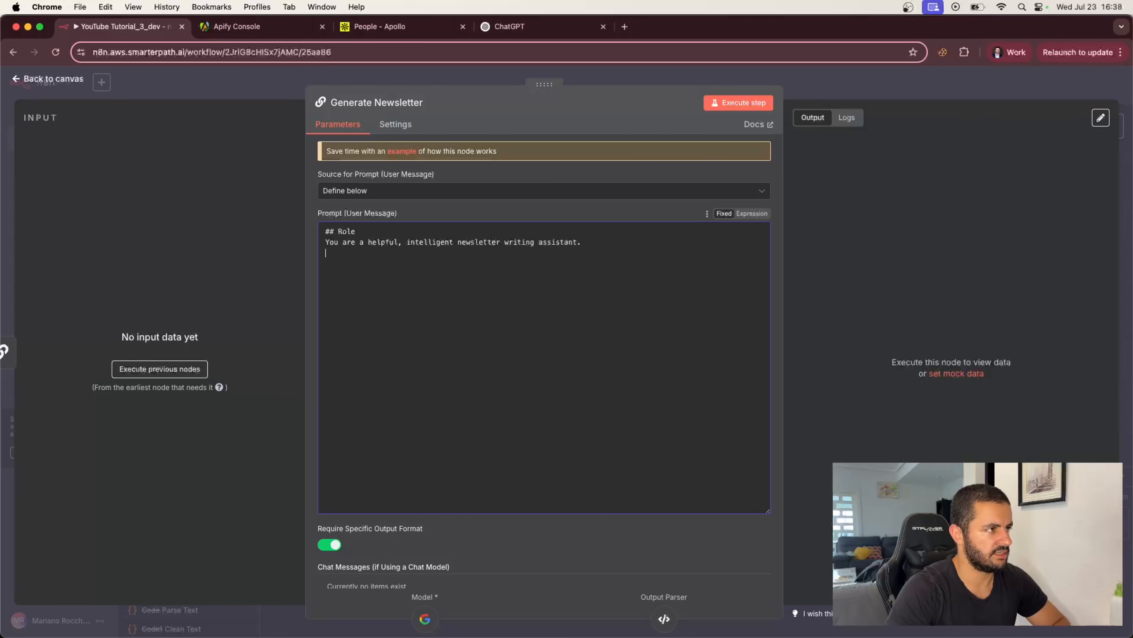
Step: Add a "## Task" section starting "Your task is to take as input information about a website and a person and then"
{"action": "key", "text": "Return"}
{"action": "type", "text": "##"}
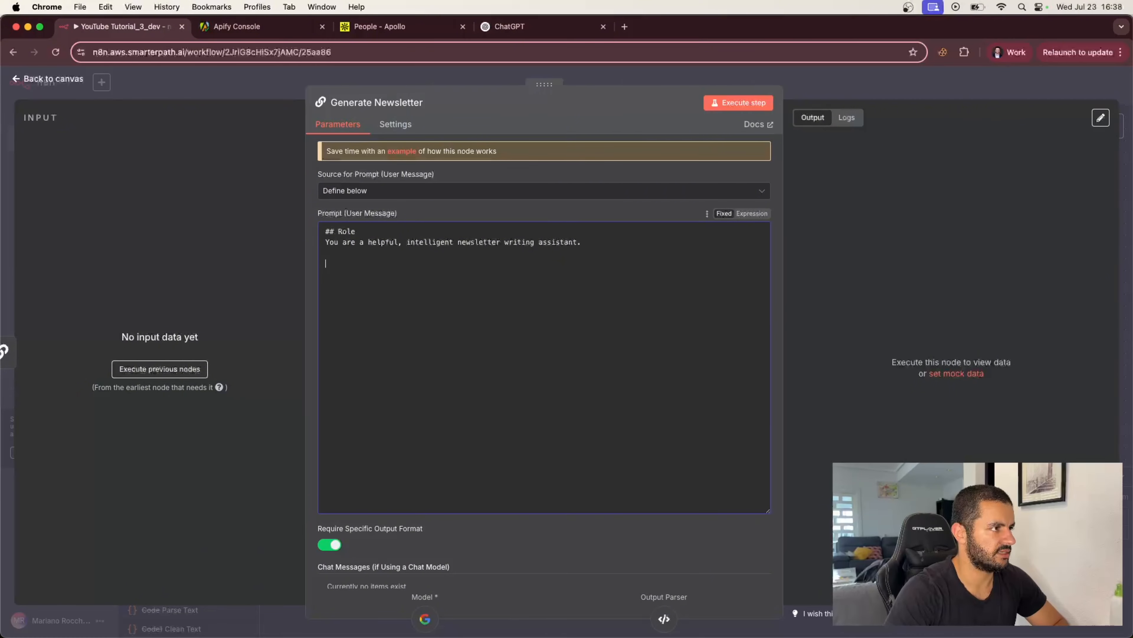
{"action": "type", "text": "## RT"}
{"action": "key", "text": "BackSpace"}
{"action": "type", "text": "Tas"}
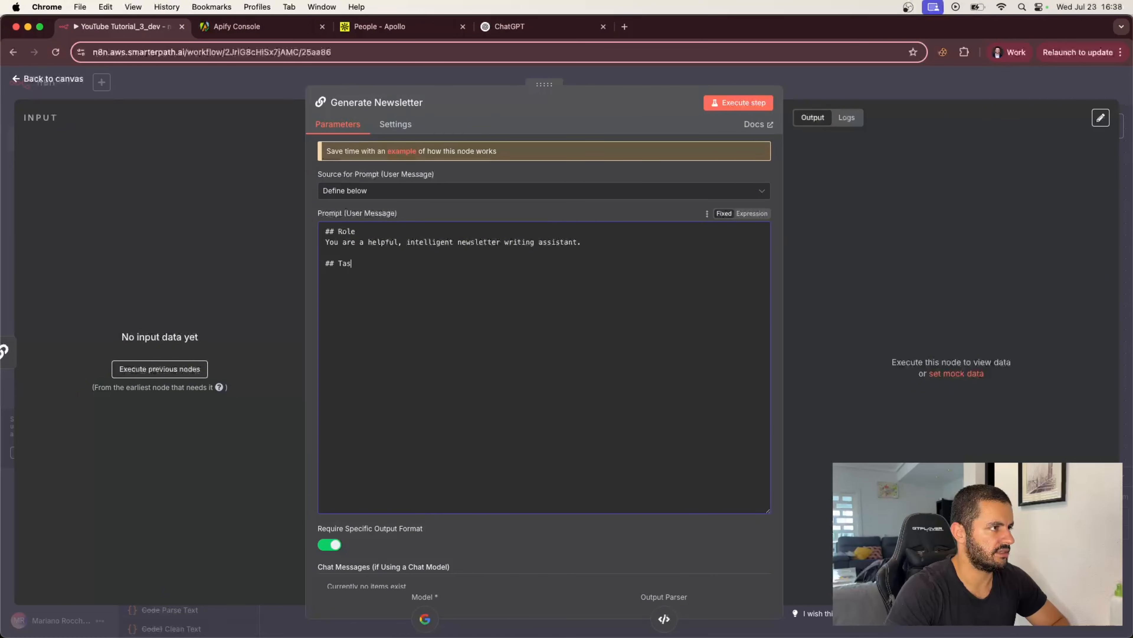
{"action": "type", "text": "Your "}
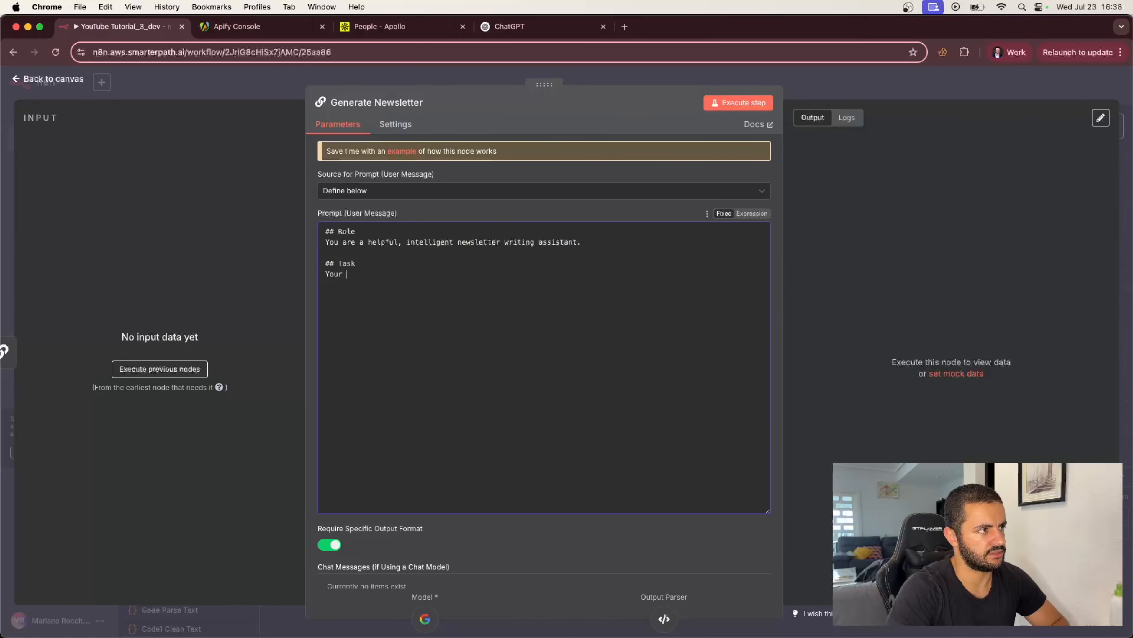
{"action": "type", "text": "task is to take"}
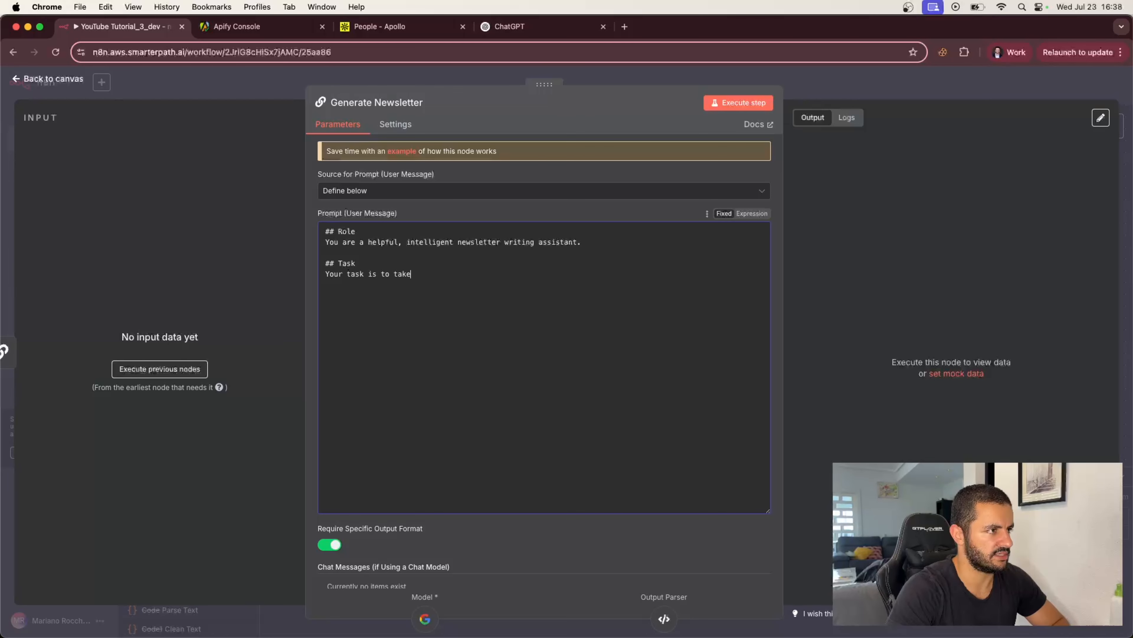
{"action": "type", "text": " as input "}
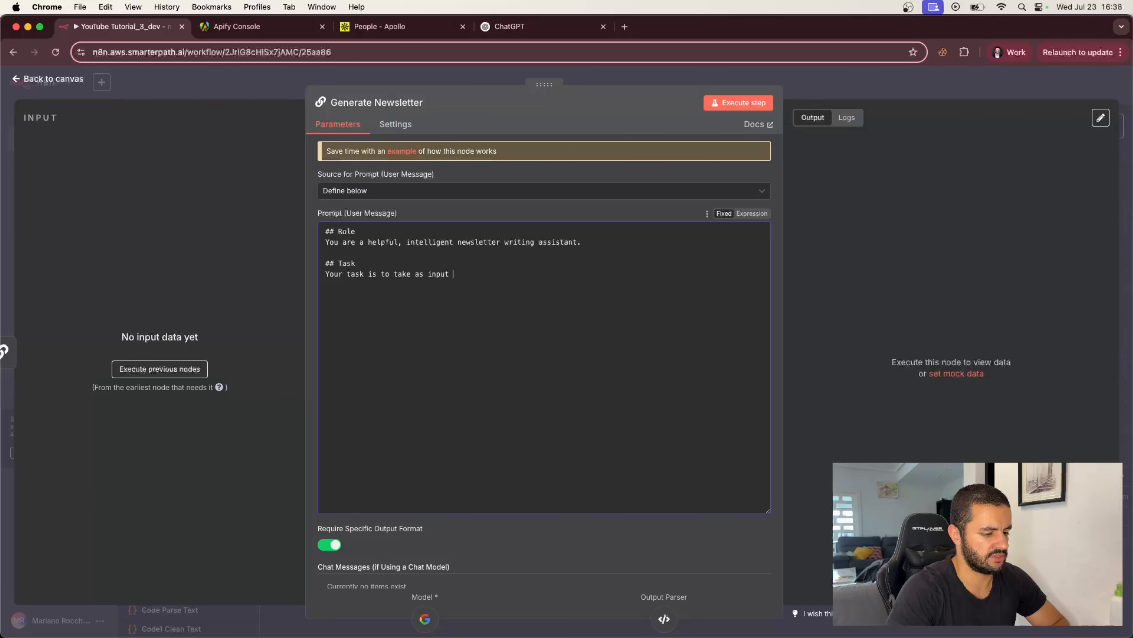
{"action": "type", "text": "information about a w"}
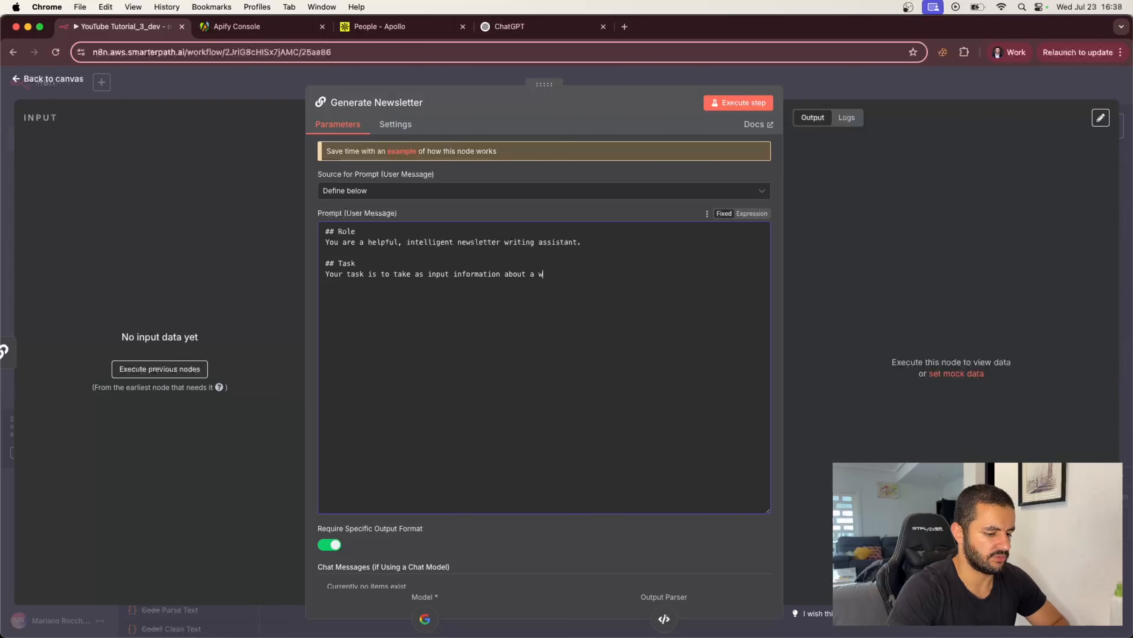
{"action": "type", "text": "ebsite and a "}
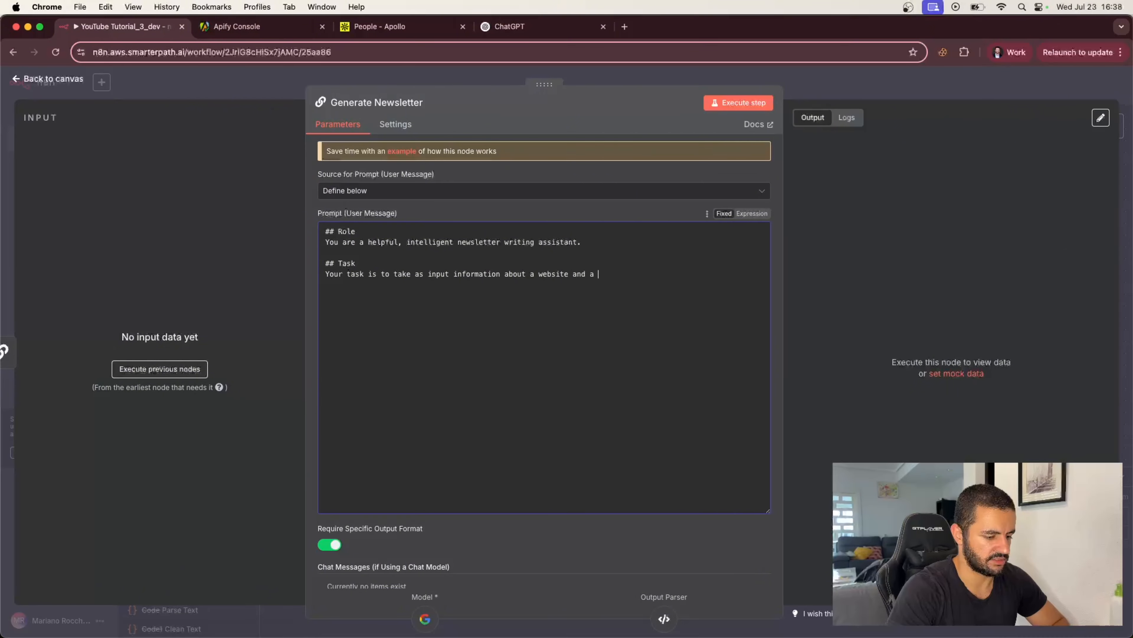
{"action": "type", "text": "person and then "}
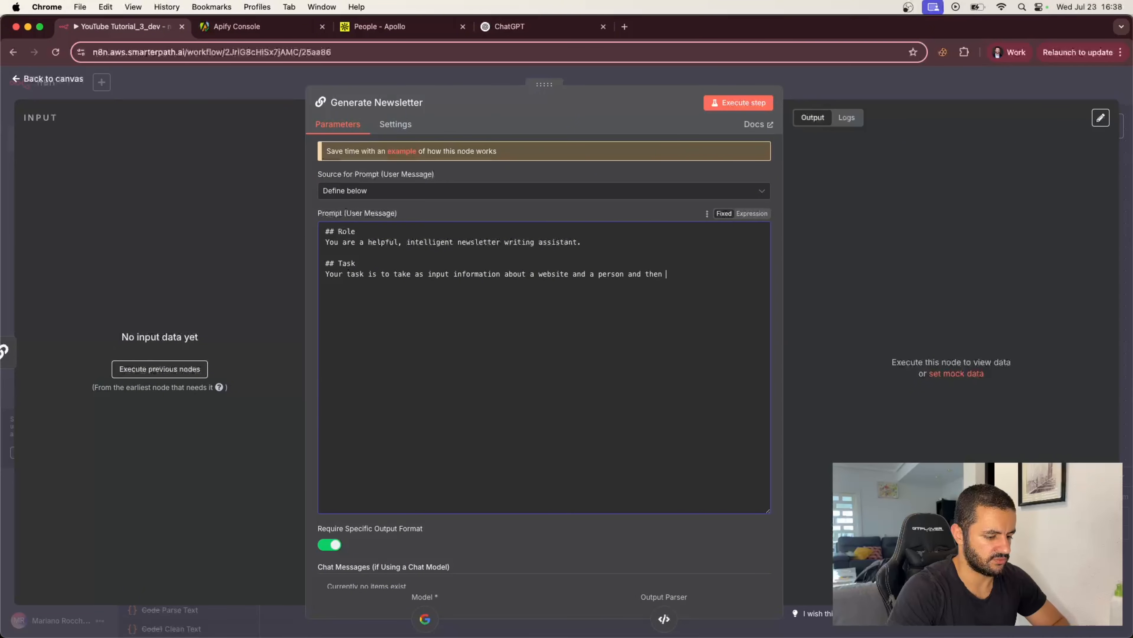
Step: Continue the Task sentence with "return a customized", correcting the misspelled words
{"action": "type", "text": "retuna custom"}
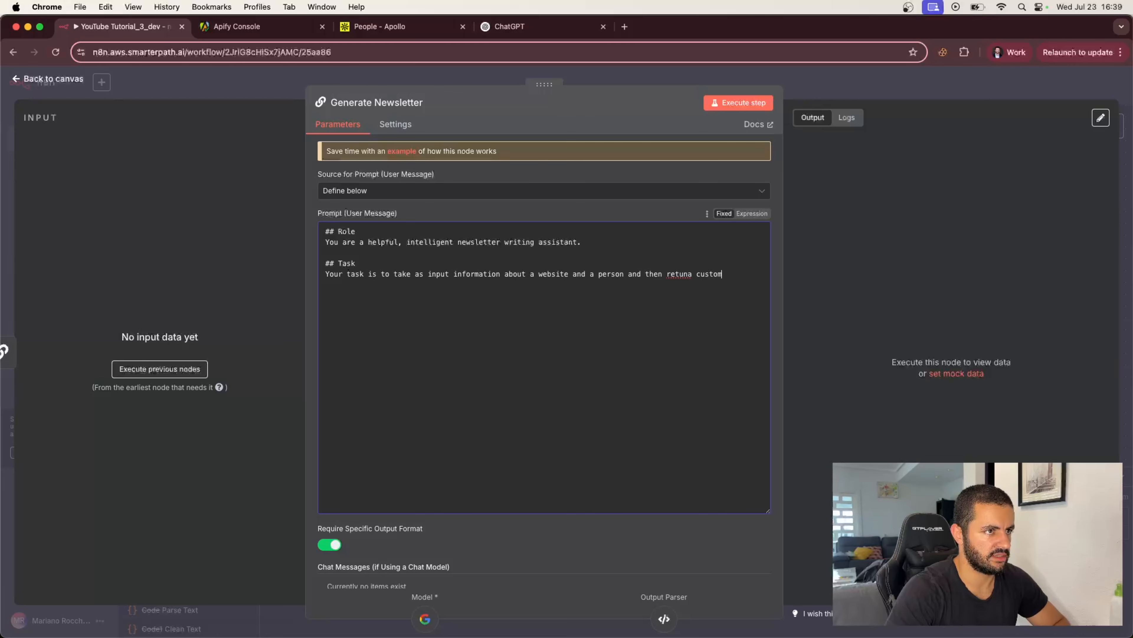
{"action": "type", "text": "erised"}
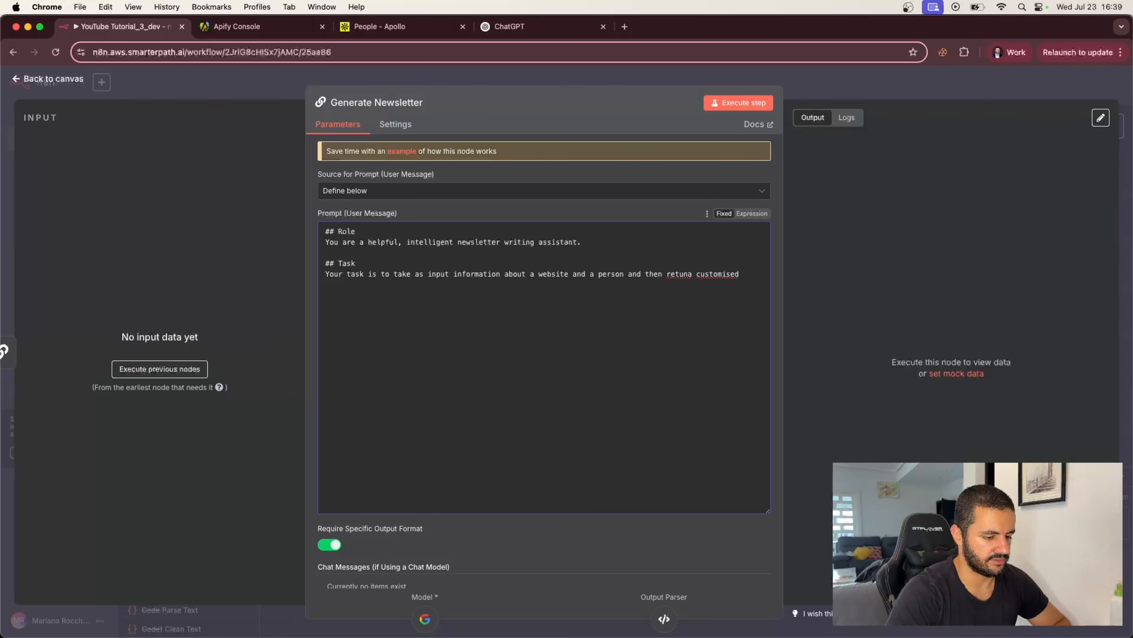
{"action": "key", "text": "super+Tab"}
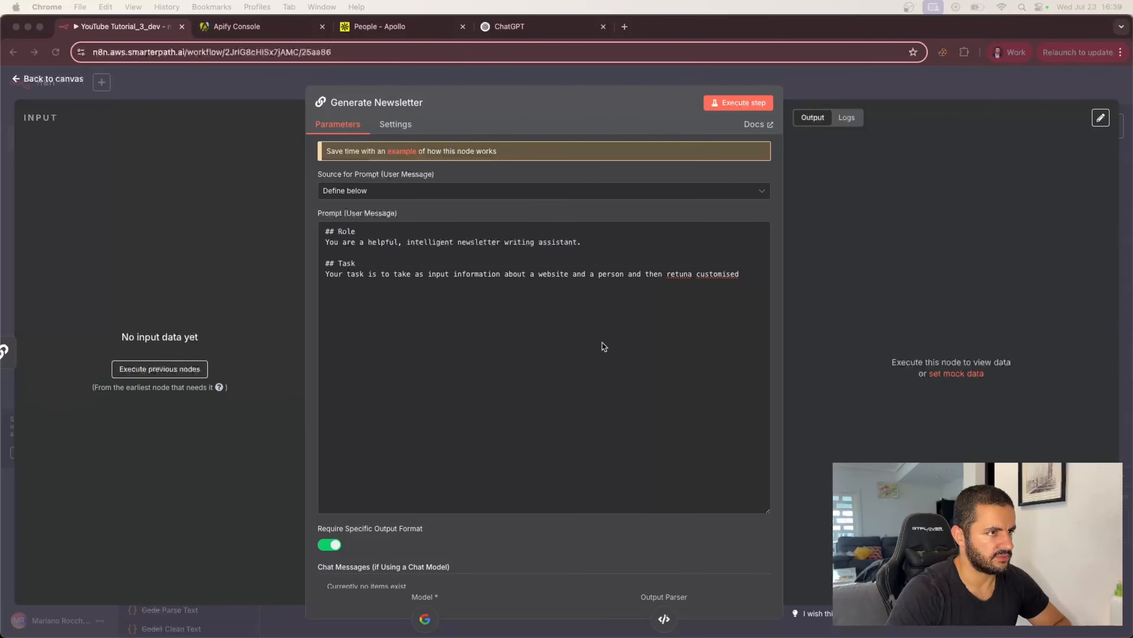
{"action": "left_click", "coordinate": [683, 273]}
{"action": "double_click", "coordinate": [683, 274]}
{"action": "type", "text": "return"}
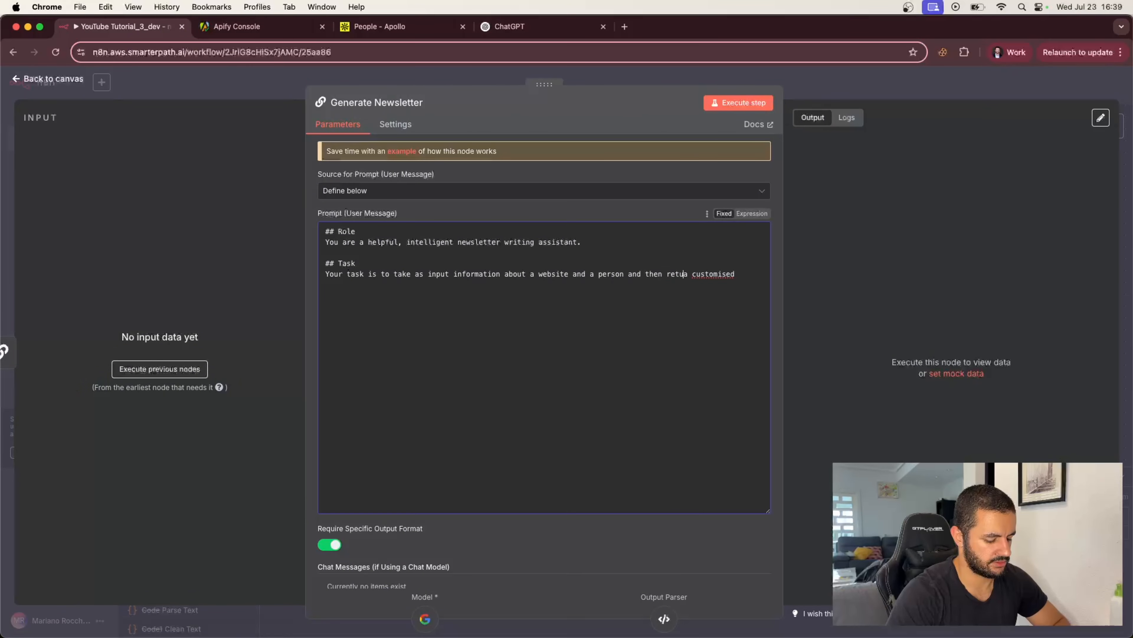
{"action": "type", "text": " a"}
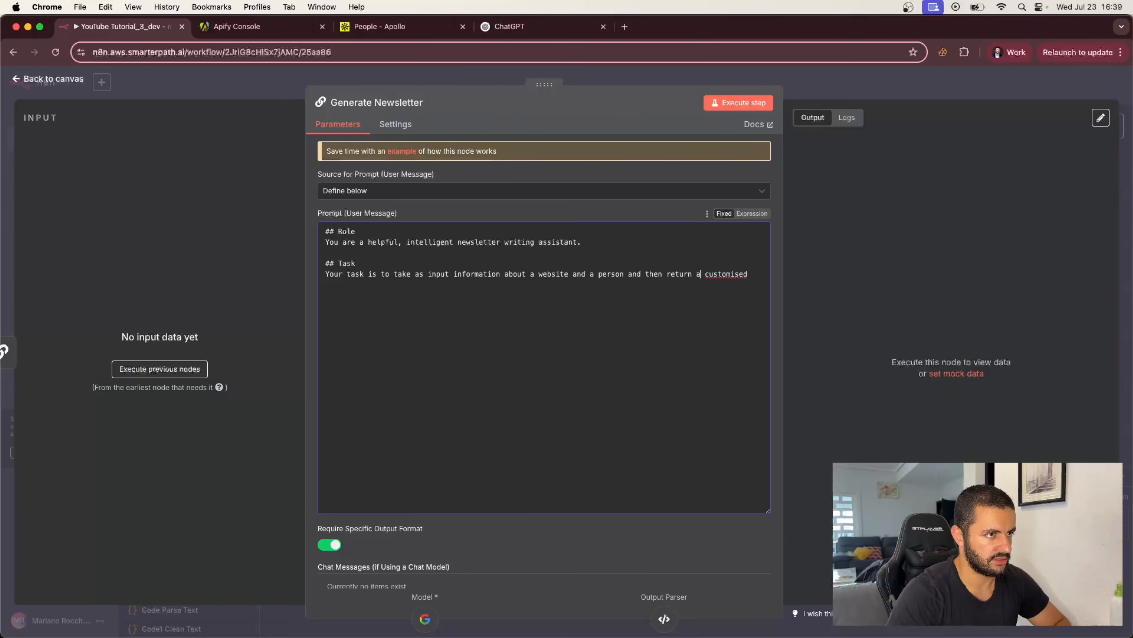
{"action": "key", "text": "BackSpace"}
{"action": "key", "text": "BackSpace"}
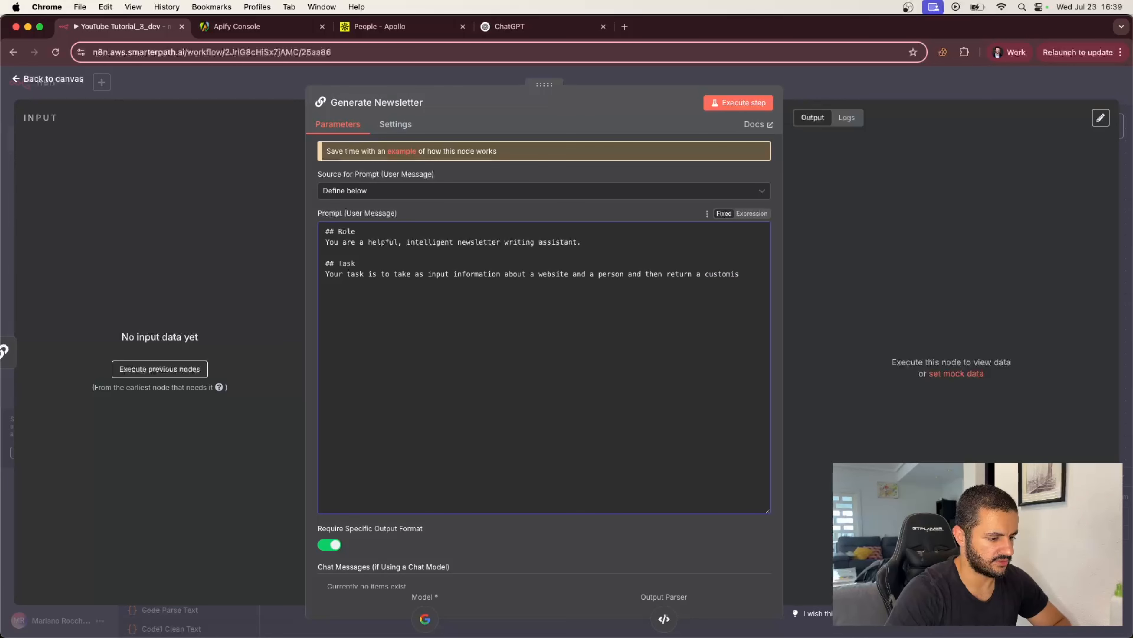
{"action": "type", "text": "zed"}
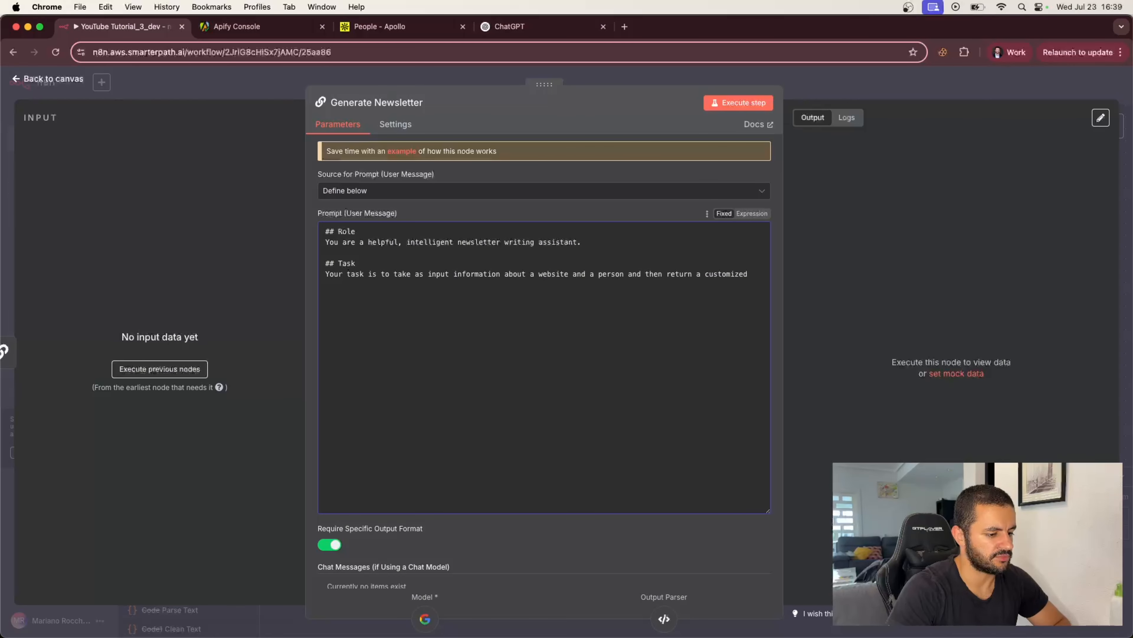
Step: Continue the Task sentence after "customized" with ", polished newsletter that I will use as a lead magnet to sell them on st"
{"action": "type", "text": ", polished "}
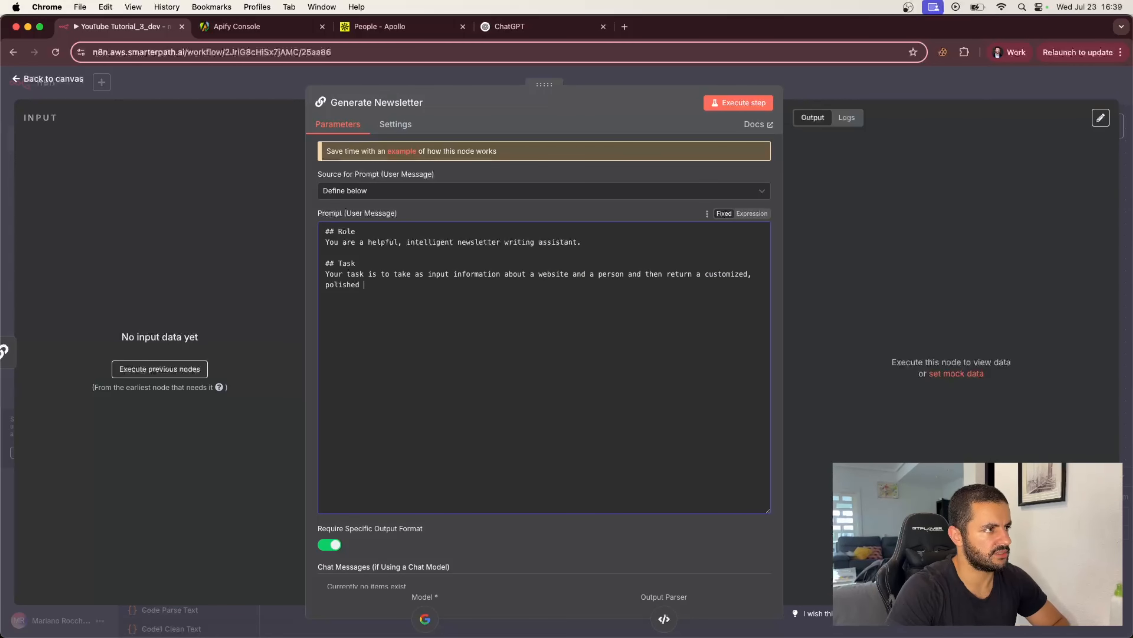
{"action": "type", "text": "newsletter tha"}
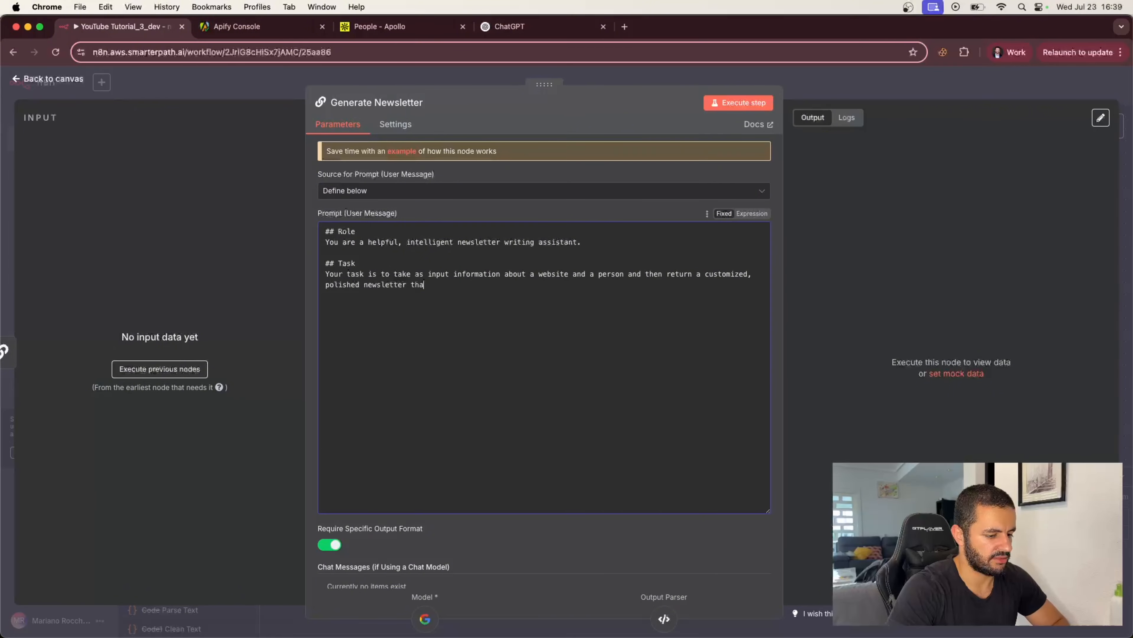
{"action": "type", "text": "t I will use as a laea"}
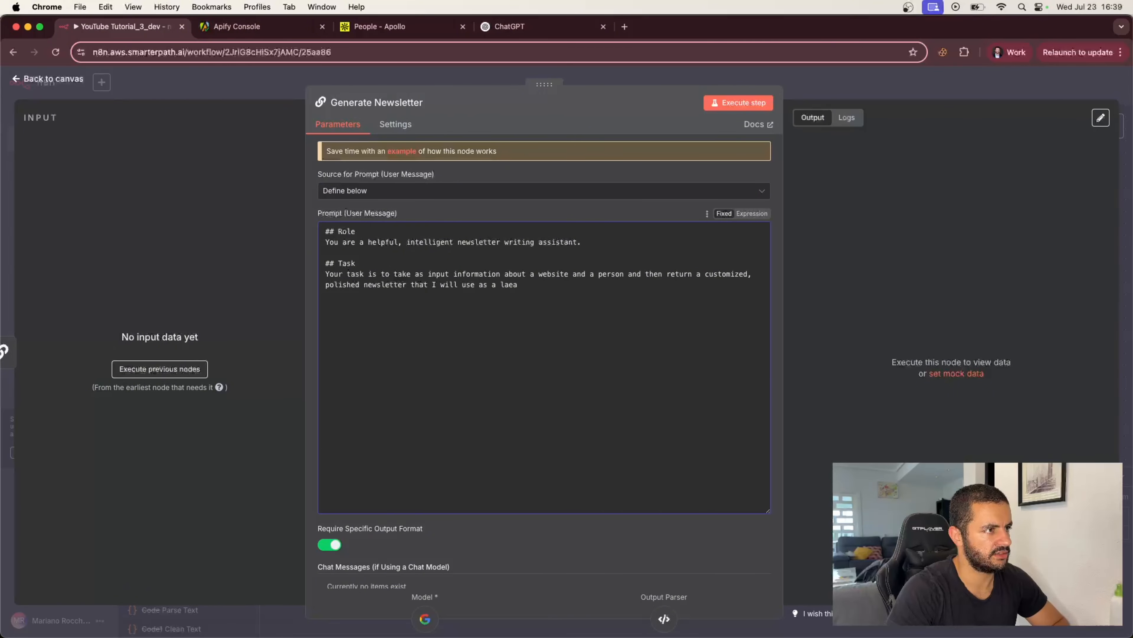
{"action": "type", "text": "dad magnet "}
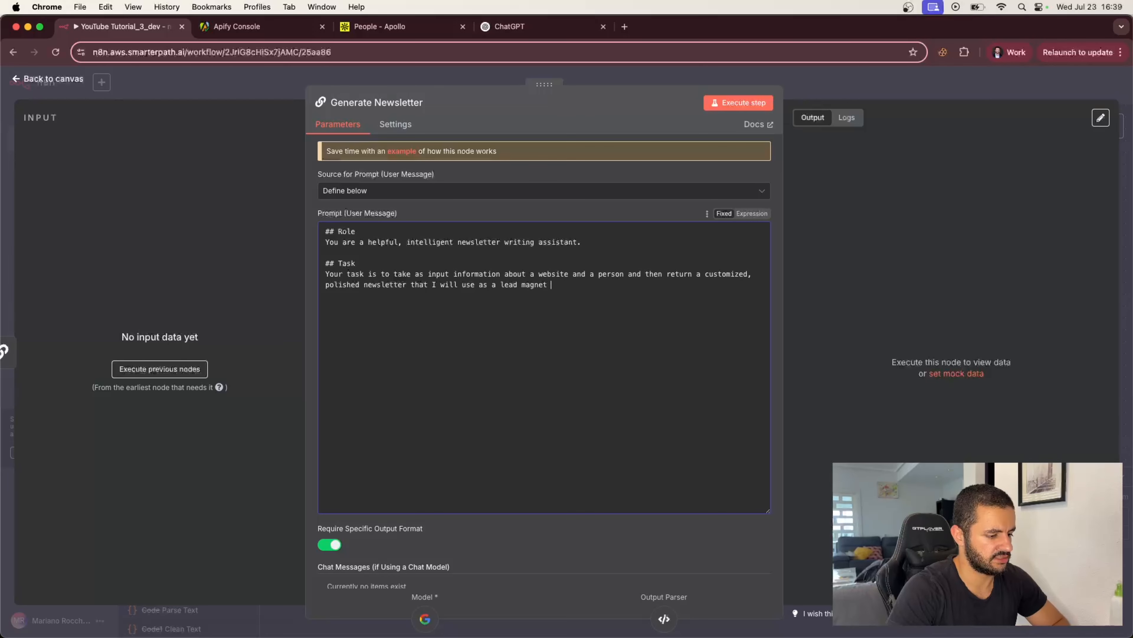
{"action": "type", "text": "to seell"}
{"action": "key", "text": "BackSpace"}
{"action": "key", "text": "BackSpace"}
{"action": "key", "text": "BackSpace"}
{"action": "key", "text": "BackSpace"}
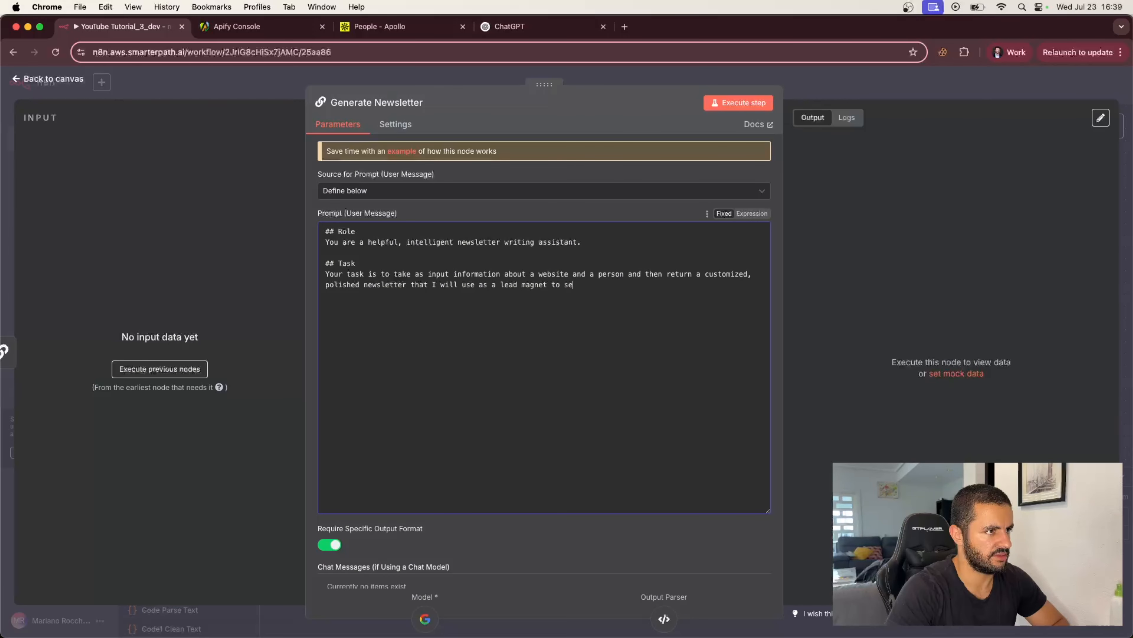
{"action": "type", "text": "ll them on st"}
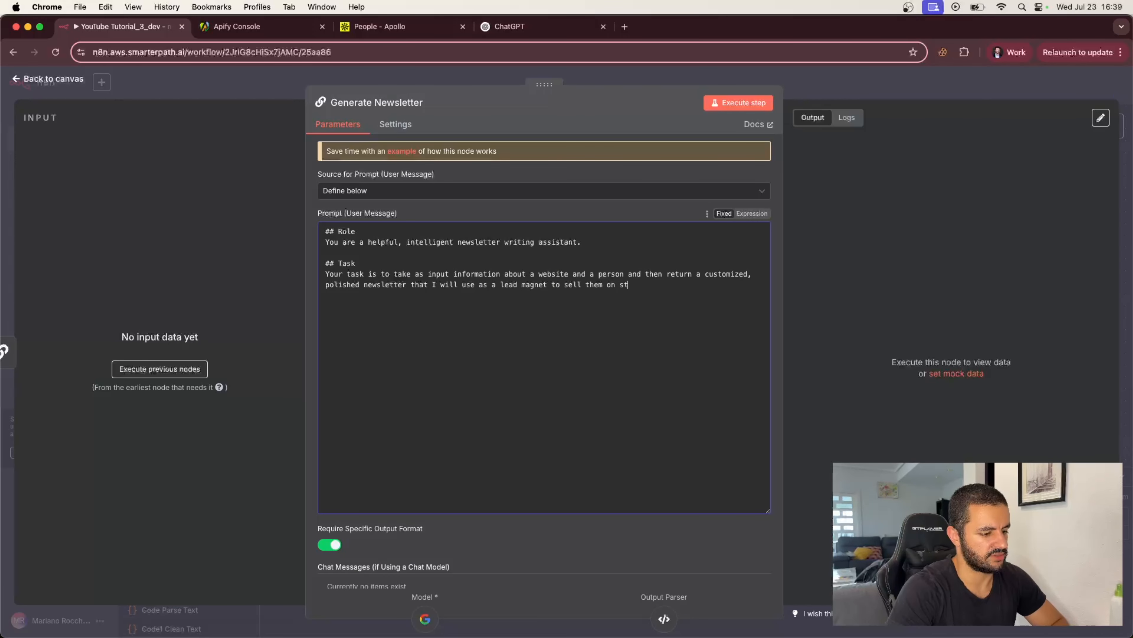
Step: Complete the word "stuff." in the Task section and add the length limit "Keep it below 500 words."
{"action": "type", "text": "uff. Keep it "}
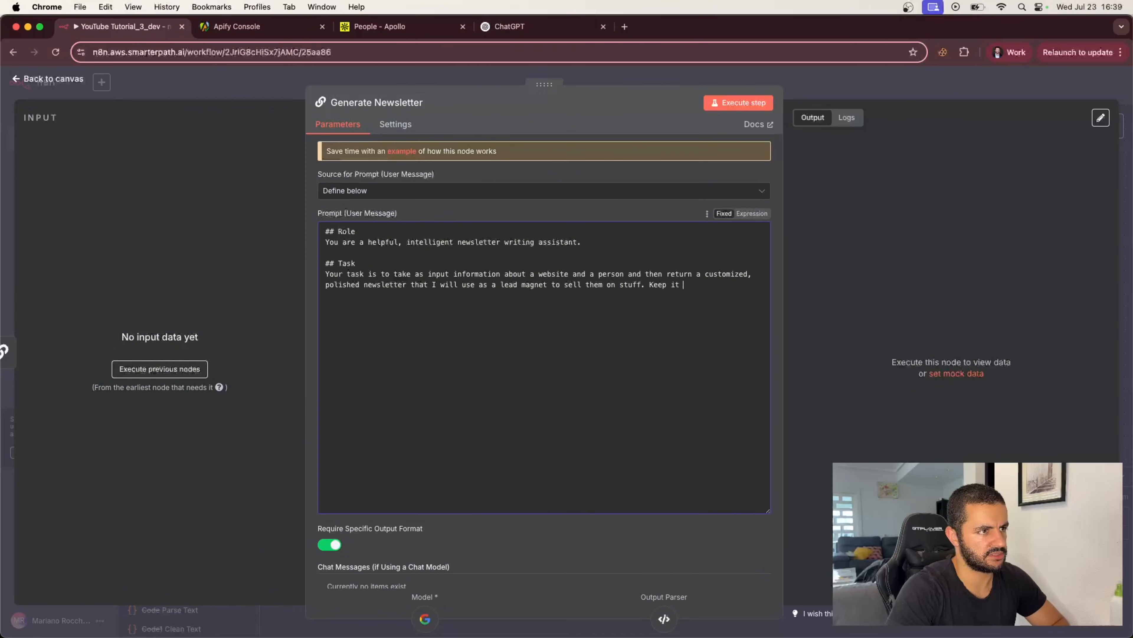
{"action": "type", "text": "below"}
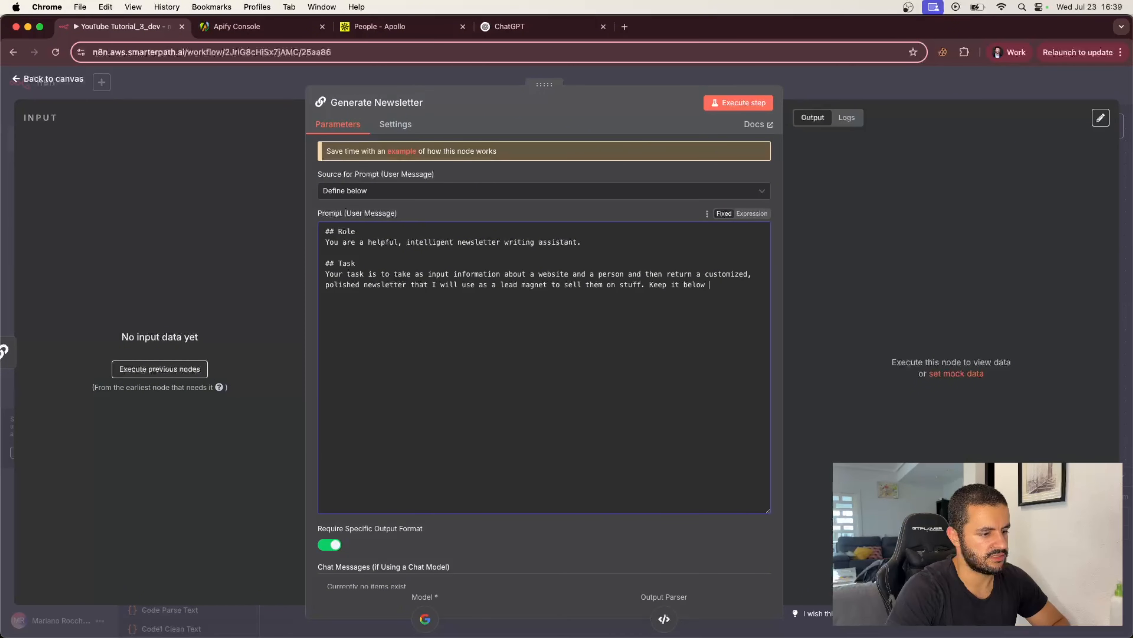
{"action": "type", "text": " 500 wr"}
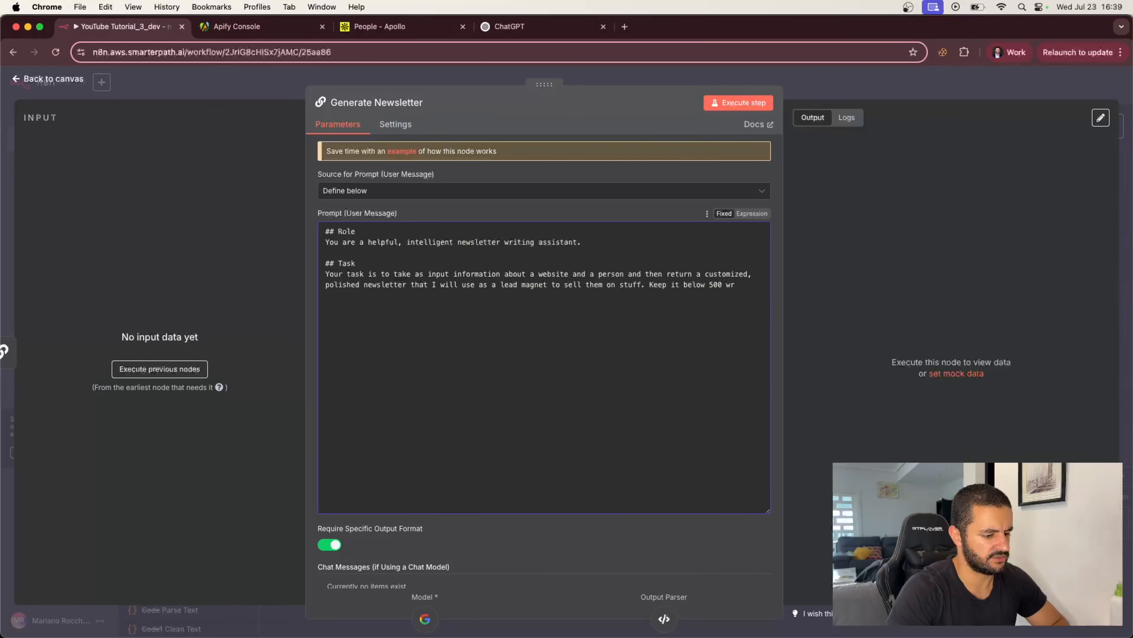
{"action": "key", "text": "BackSpace"}
{"action": "type", "text": "ords."}
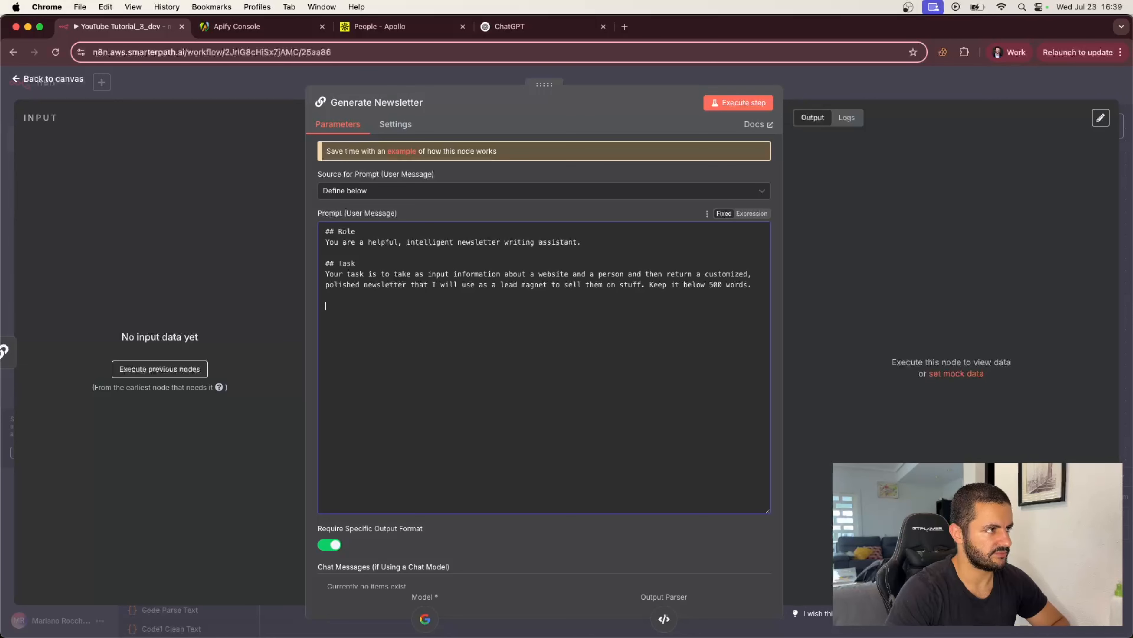
Step: Add a "## Inputs" section to the prompt reading "You'll receive your data in JSON using the following format:"
{"action": "type", "text": "@@"}
{"action": "type", "text": "##"}
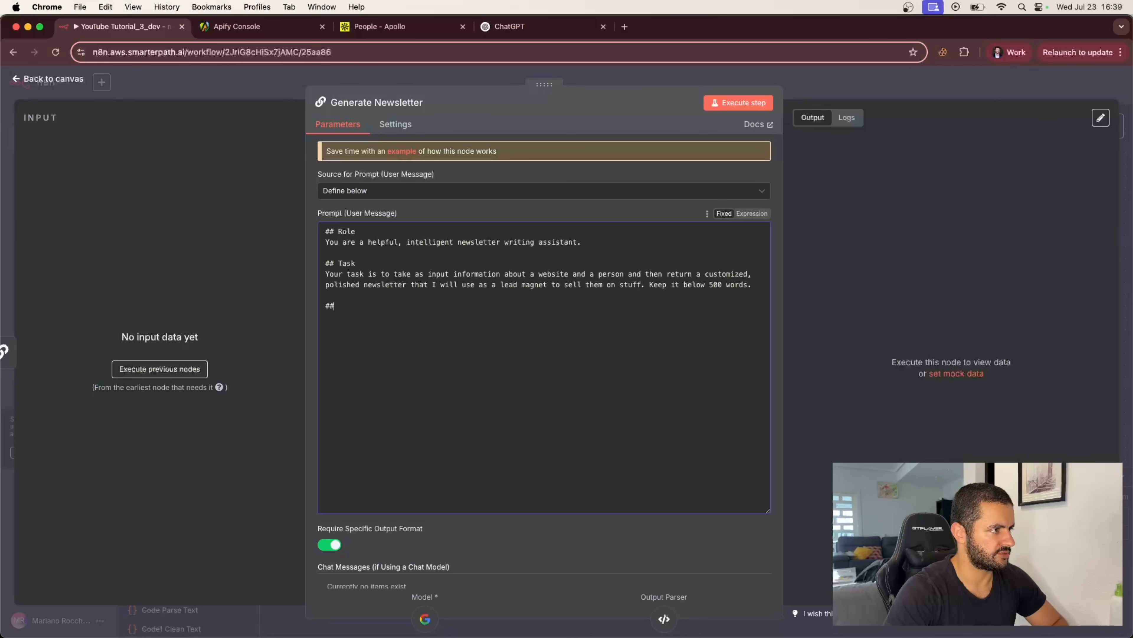
{"action": "type", "text": " Inputs"}
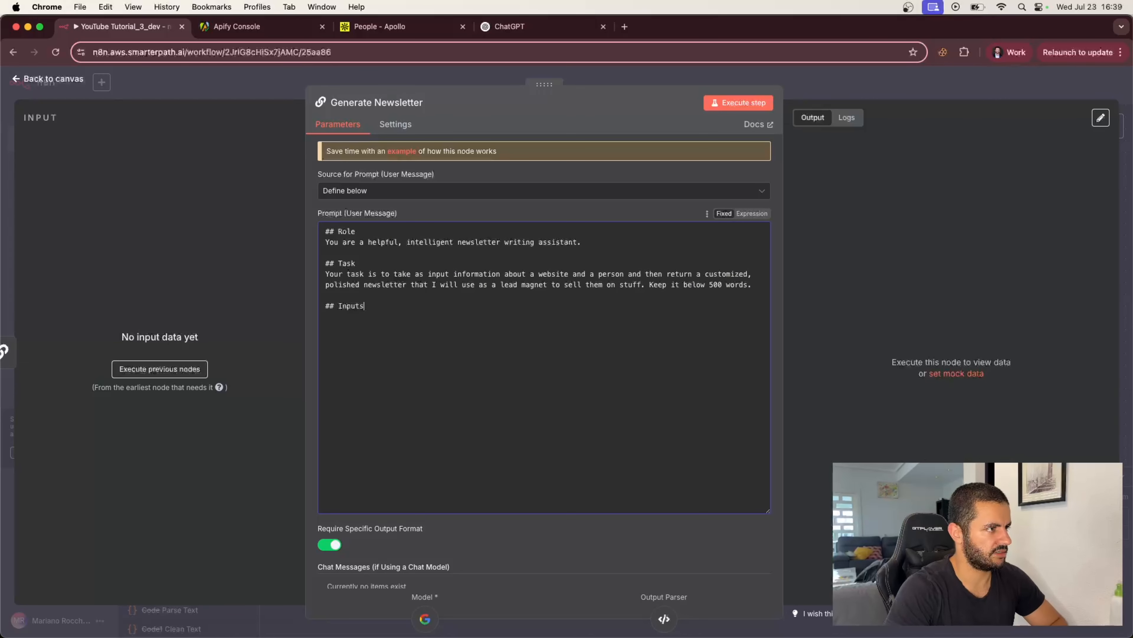
{"action": "type", "text": "You'l"}
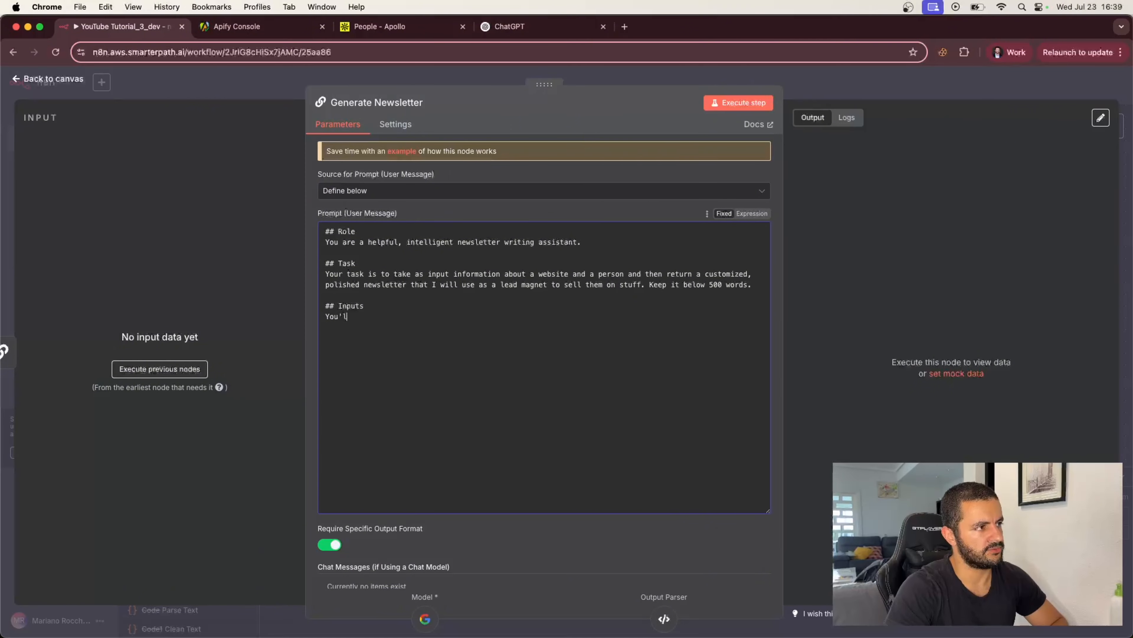
{"action": "type", "text": "l receive you"}
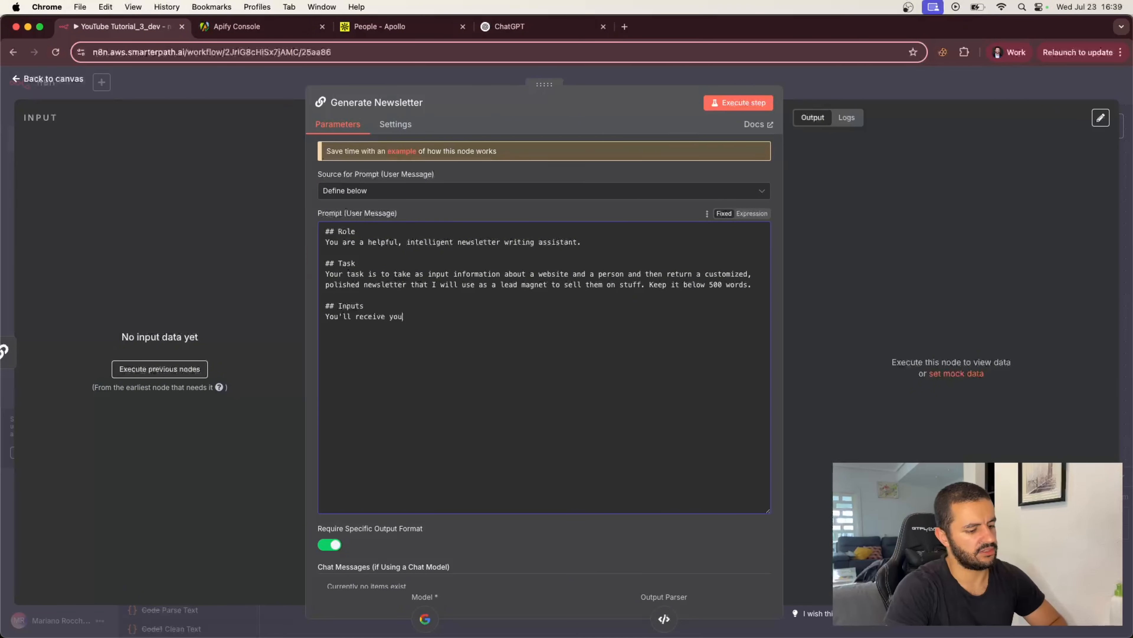
{"action": "type", "text": "r data in "}
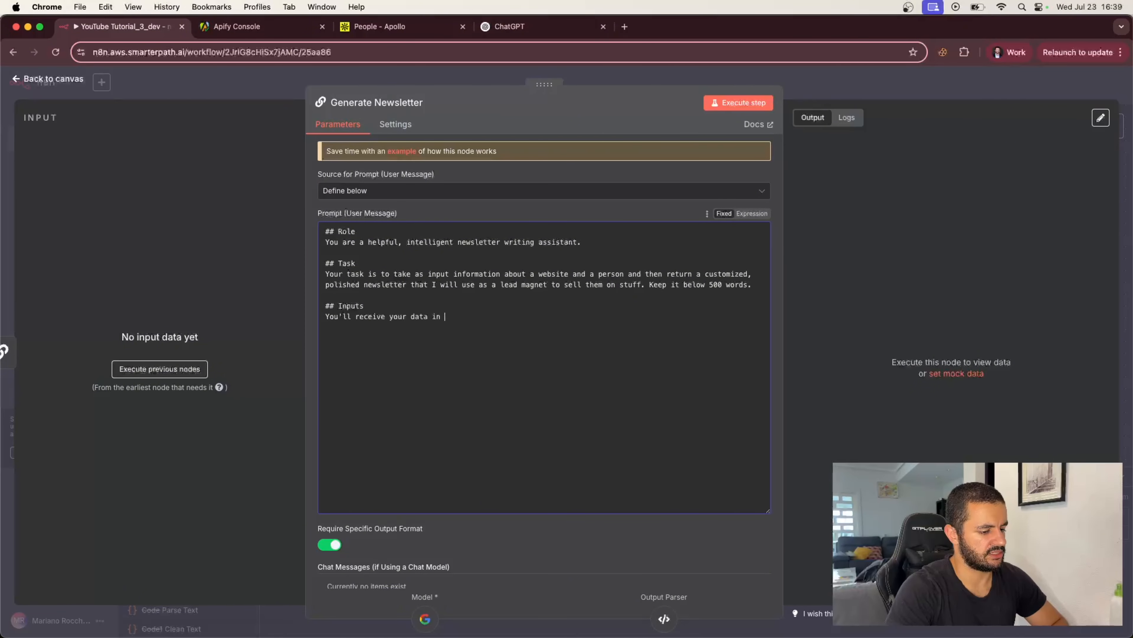
{"action": "type", "text": "JSON using "}
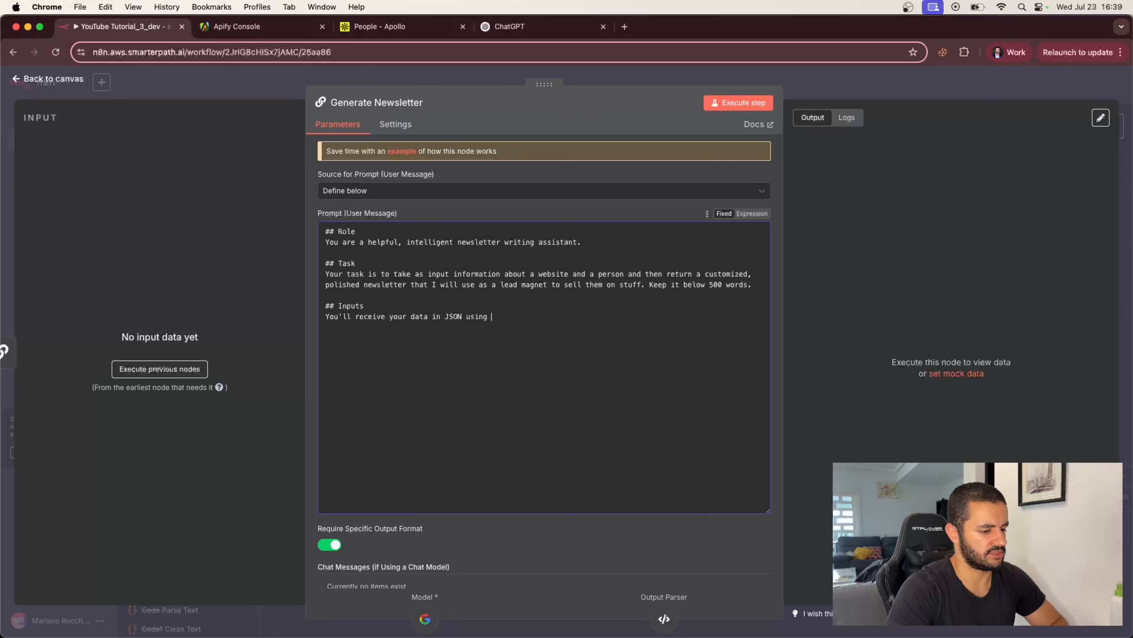
{"action": "type", "text": "the following fo"}
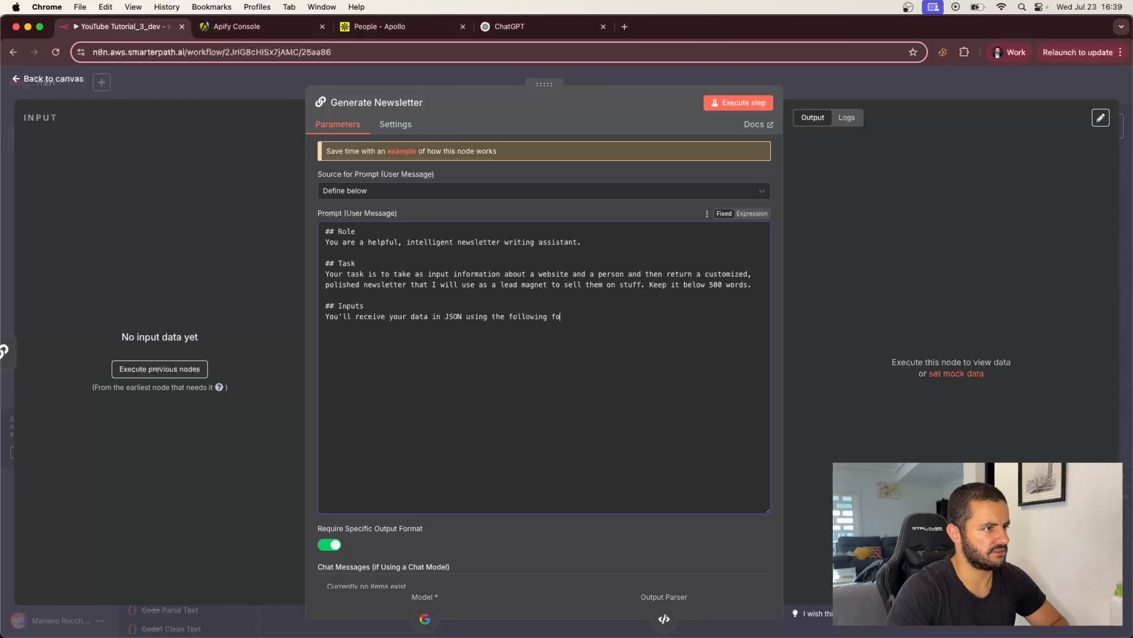
{"action": "type", "text": "rmat:"}
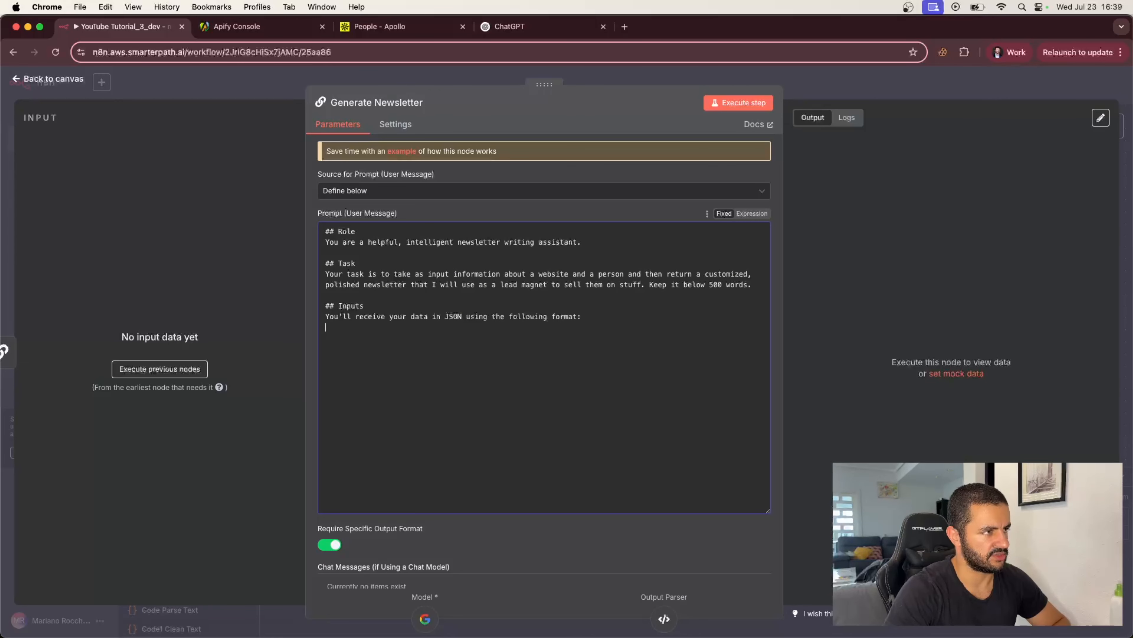
{"action": "key", "text": "Return"}
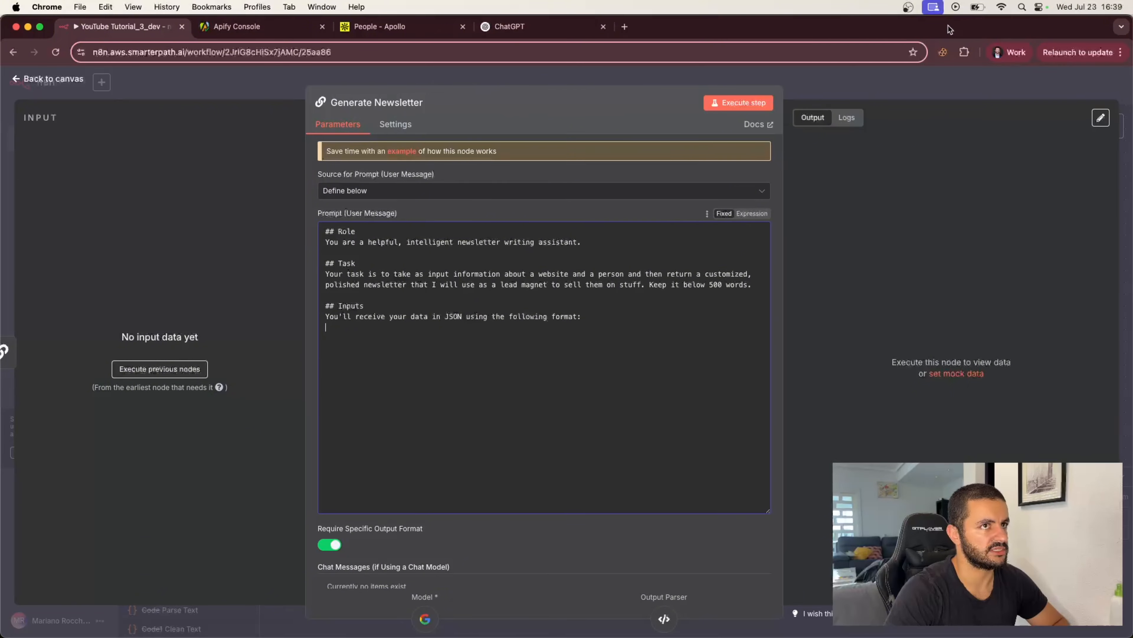
Step: Copy the JSON object with websiteContext, personContext and uniqueAngles from the prompt of the Extract Data From Profiles node
{"action": "left_click", "coordinate": [905, 82]}
{"action": "double_click", "coordinate": [600, 244]}
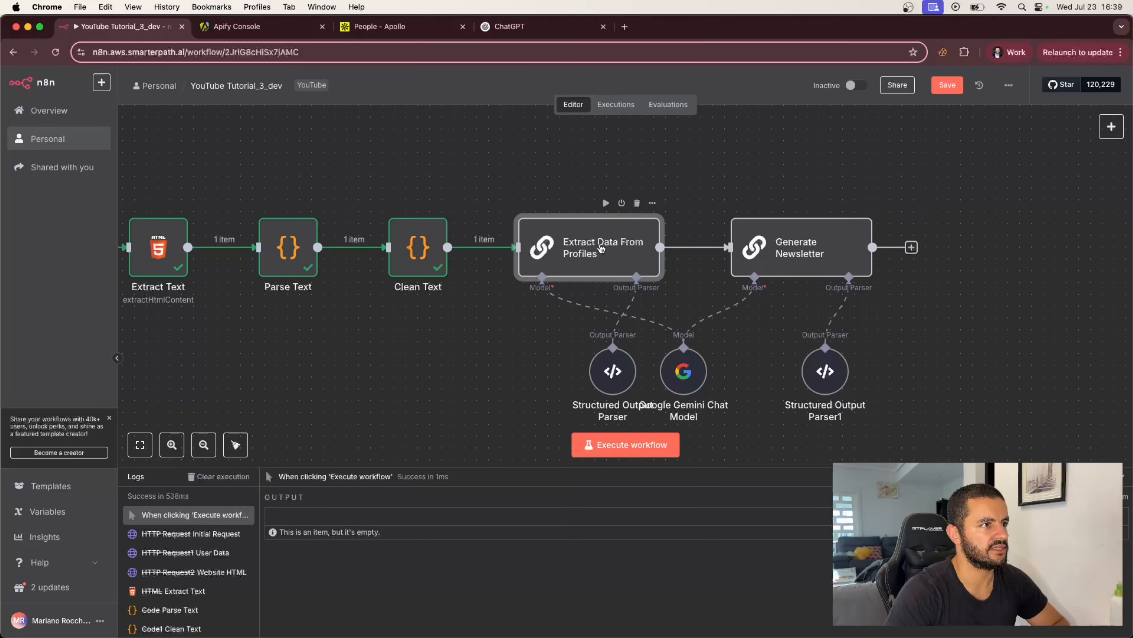
{"action": "scroll", "coordinate": [600, 250], "scroll_direction": "down", "scroll_amount": 3}
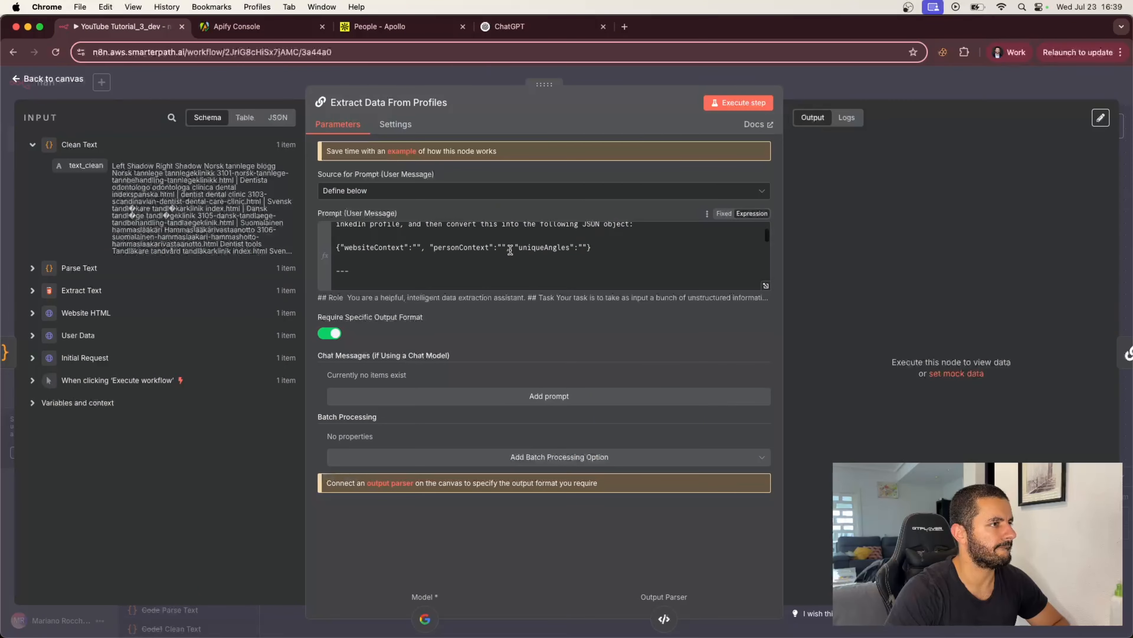
{"action": "left_click_drag", "start_coordinate": [602, 253], "coordinate": [336, 248]}
{"action": "key", "text": "super+c"}
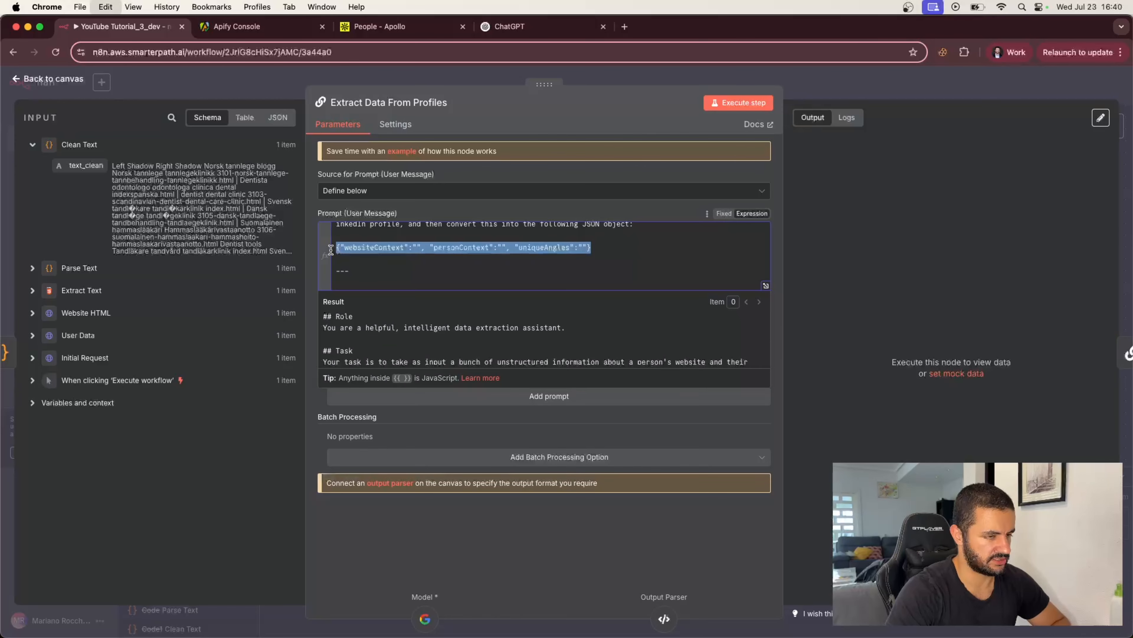
Step: Reopen the Generate Newsletter node, enlarge its prompt box and paste the copied JSON object at the end of the Inputs section
{"action": "left_click", "coordinate": [854, 93]}
{"action": "double_click", "coordinate": [779, 231]}
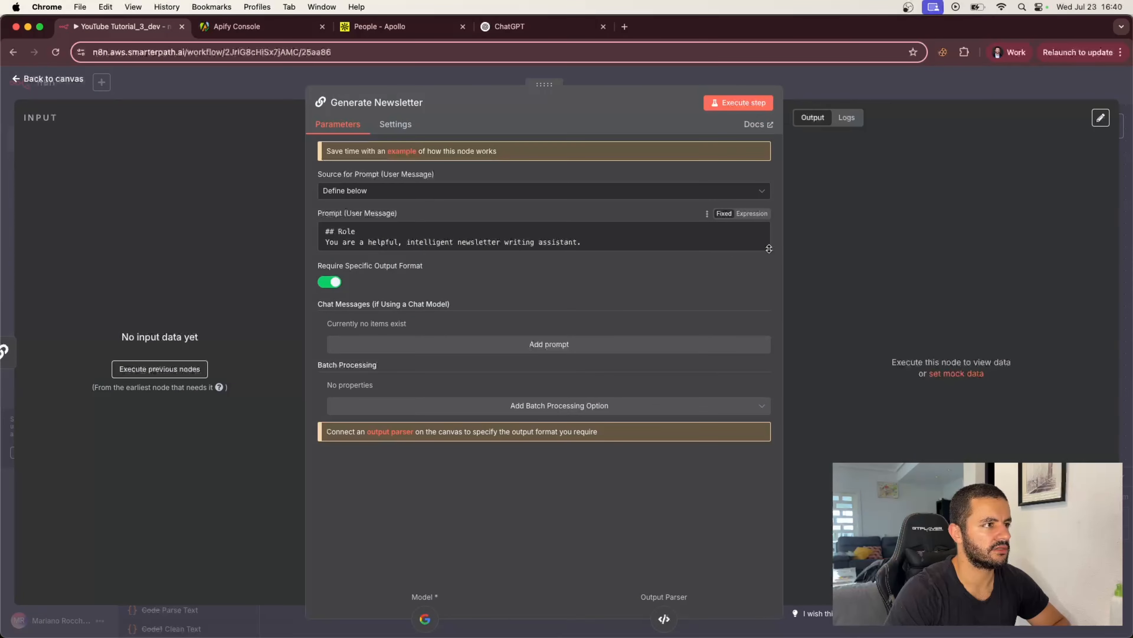
{"action": "left_click_drag", "start_coordinate": [764, 250], "coordinate": [745, 444]}
{"action": "left_click", "coordinate": [545, 358]}
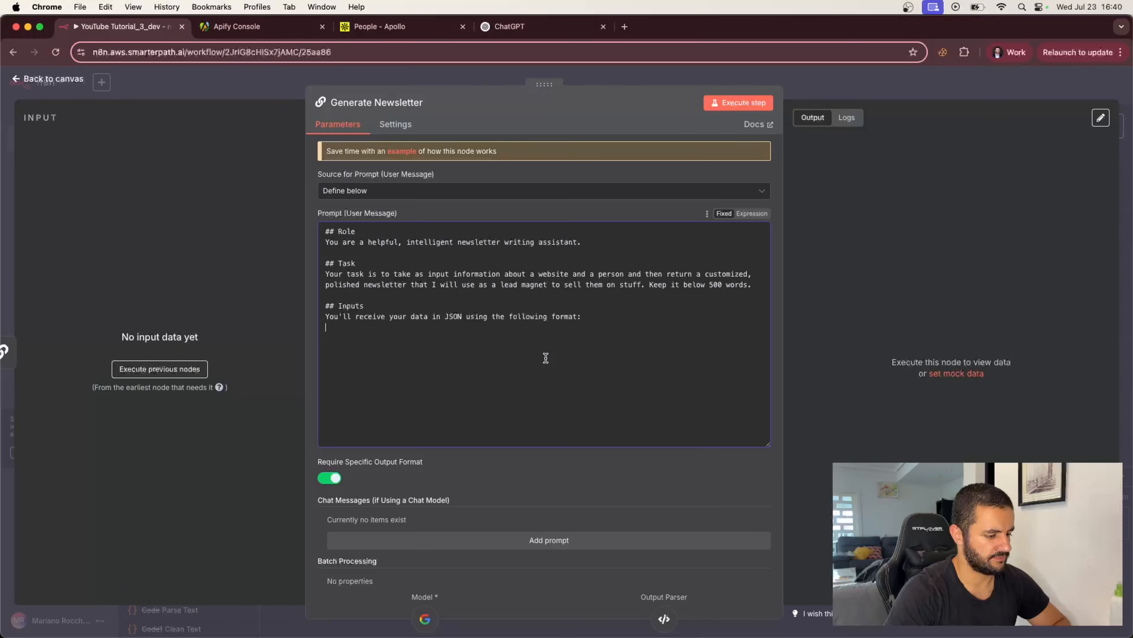
{"action": "key", "text": "super+v"}
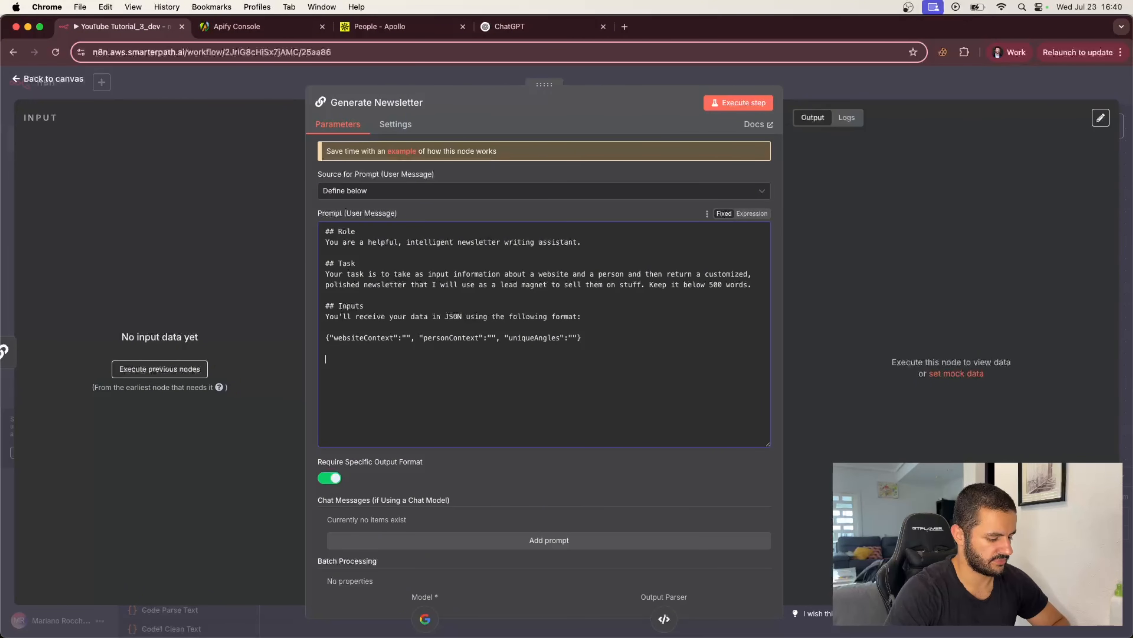
Step: Add an "## Example" section below the JSON object, starting "To write your newsletter, you'll be using the"
{"action": "type", "text": "## E"}
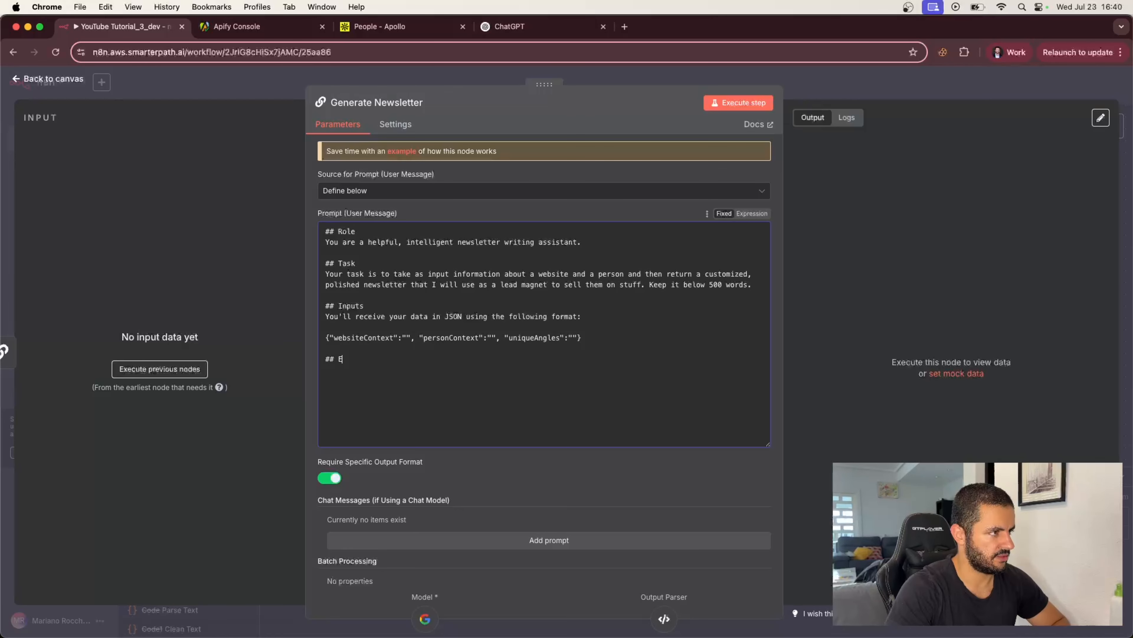
{"action": "type", "text": "xampleTo "}
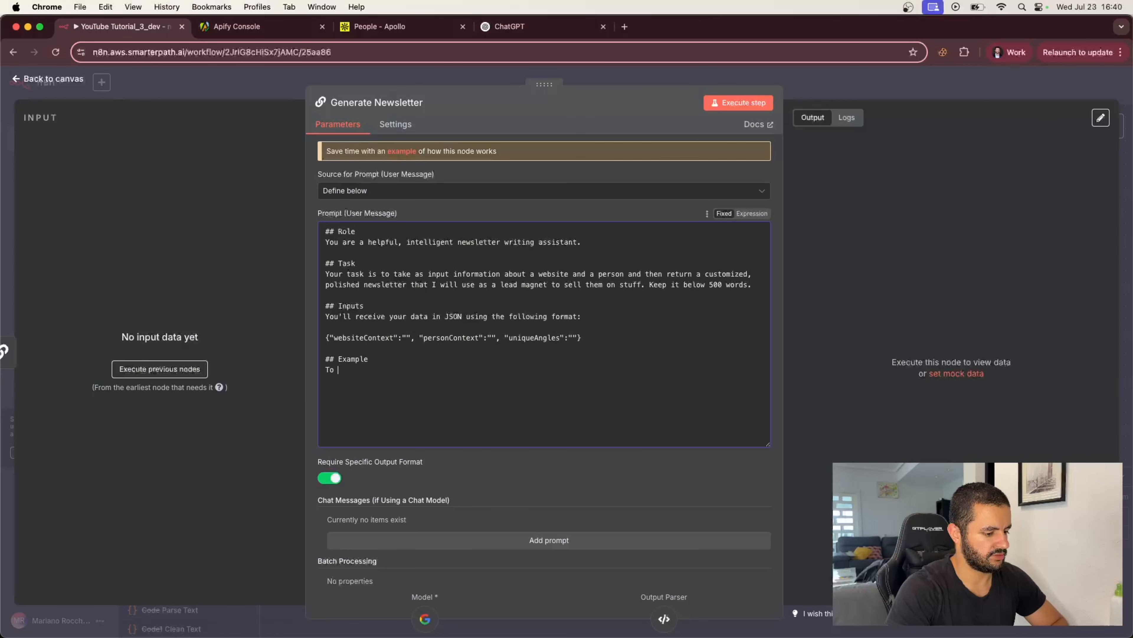
{"action": "type", "text": "write your nes"}
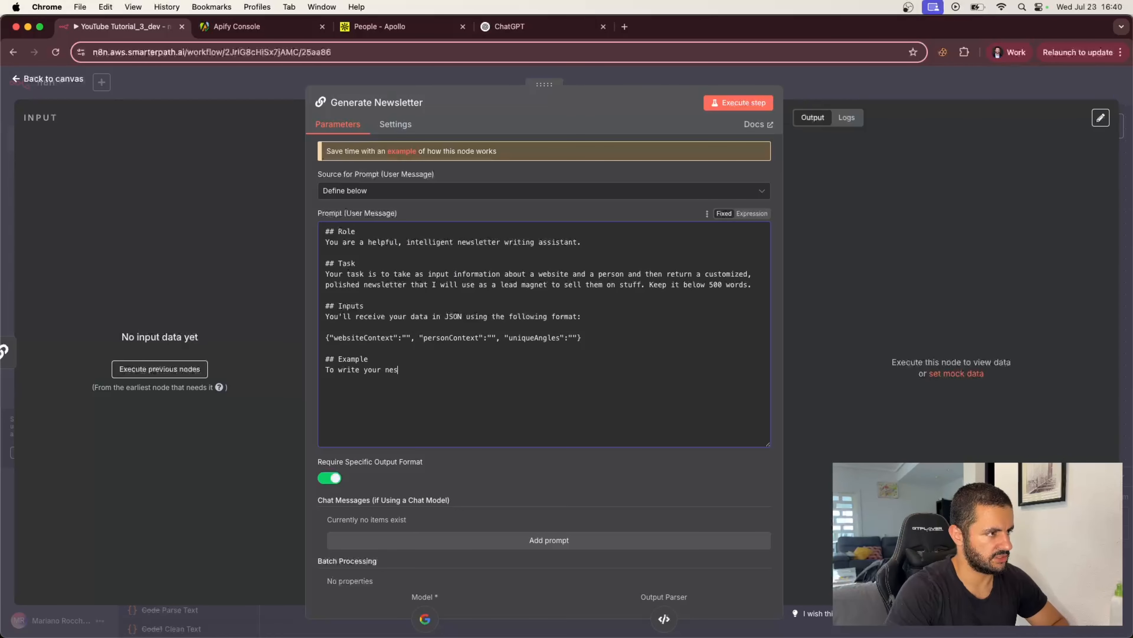
{"action": "key", "text": "BackSpace"}
{"action": "type", "text": "wsletter, you0'"}
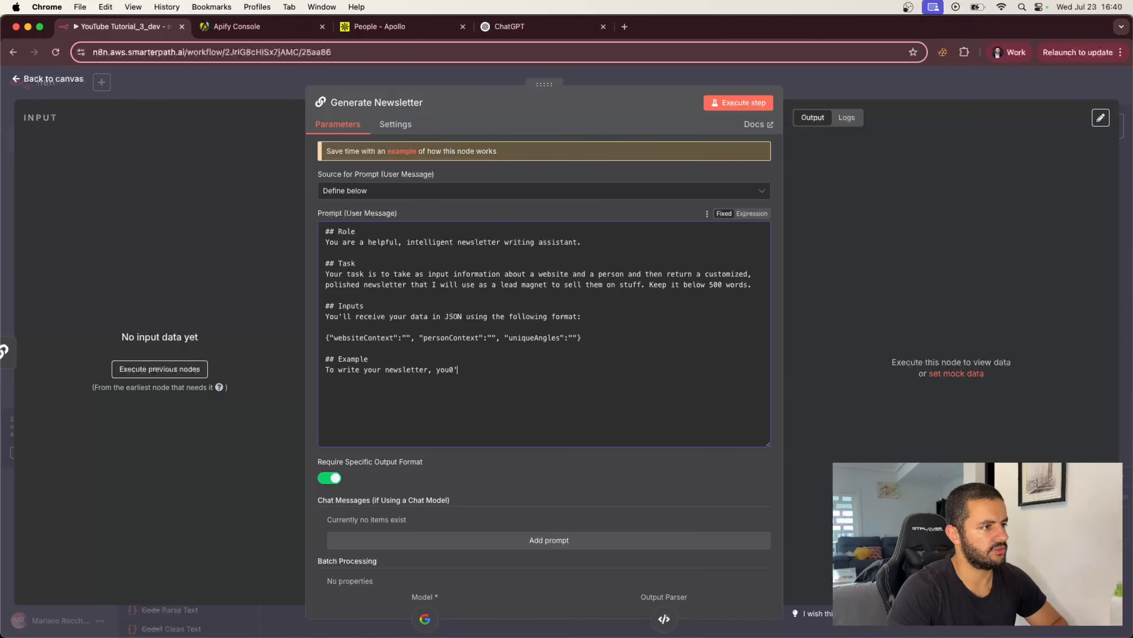
{"action": "key", "text": "BackSpace"}
{"action": "key", "text": "BackSpace"}
{"action": "key", "text": "BackSpace"}
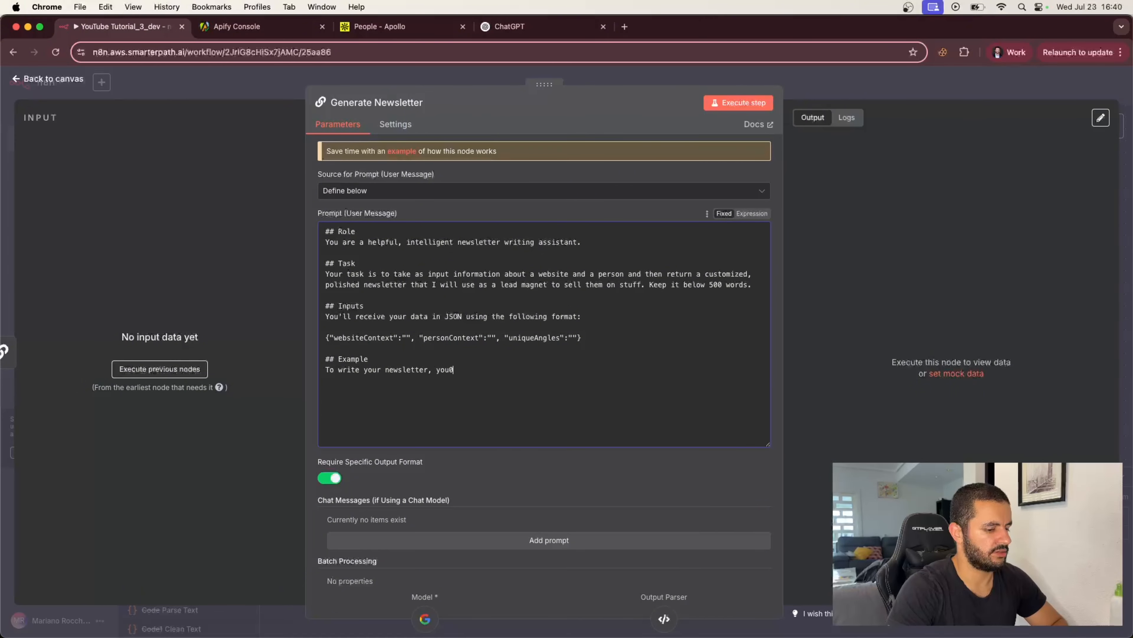
{"action": "key", "text": "BackSpace"}
{"action": "type", "text": "'"}
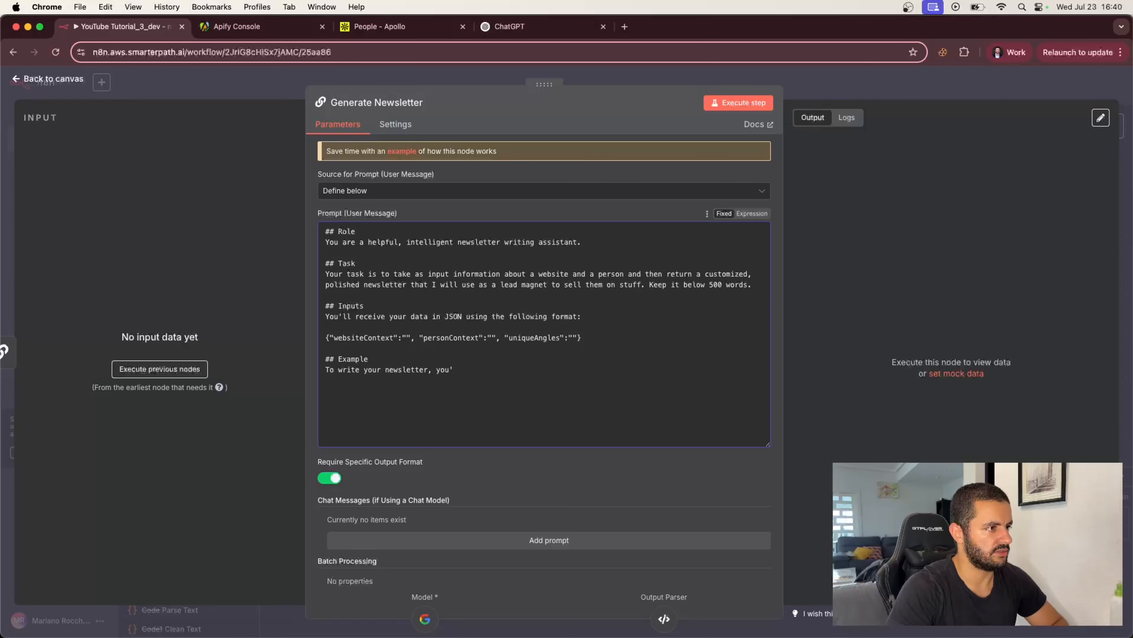
{"action": "type", "text": "ll be using the "}
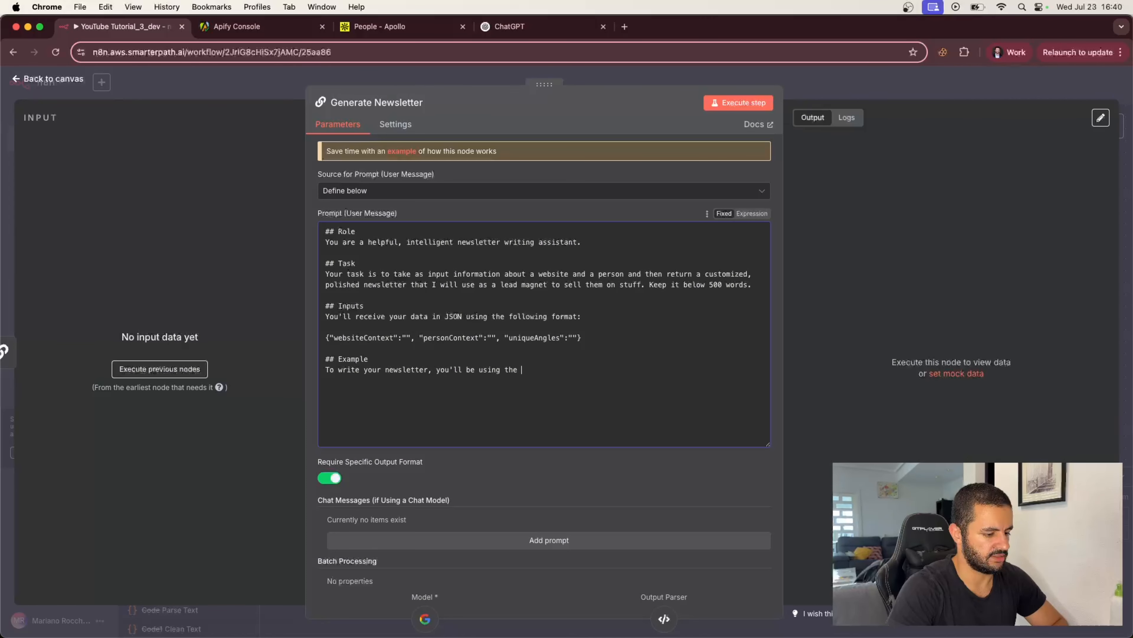
Step: End the Example sentence with "following example." and paste the sample newsletter "Our knowledge economy is swiftly coming to an end" below a "---" separator
{"action": "type", "text": "following example."}
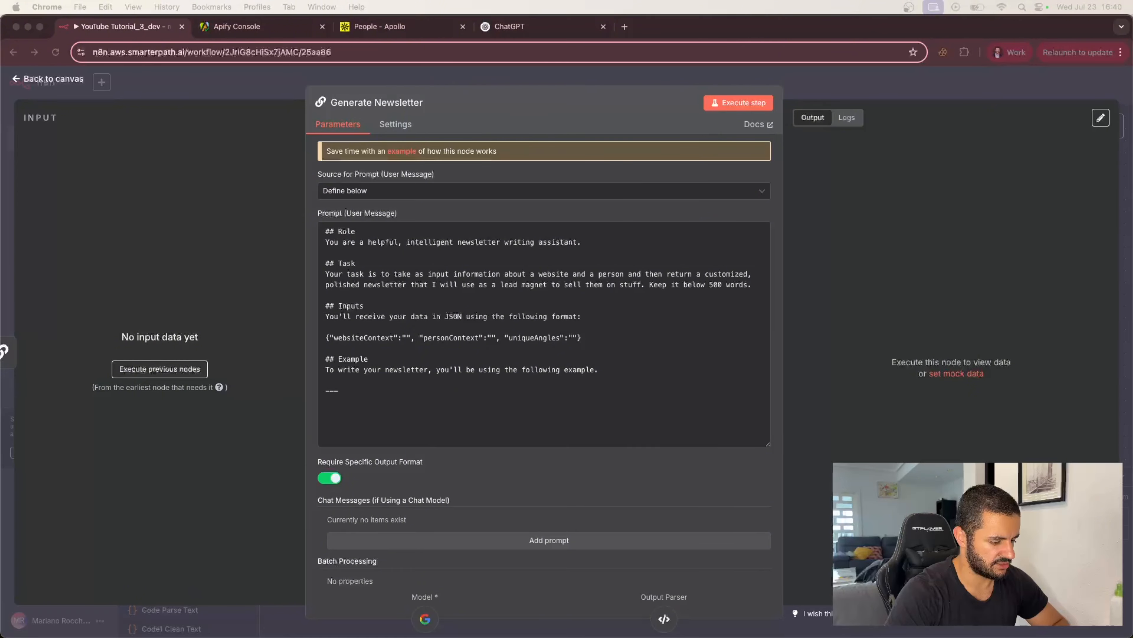
{"action": "key", "text": "super+v"}
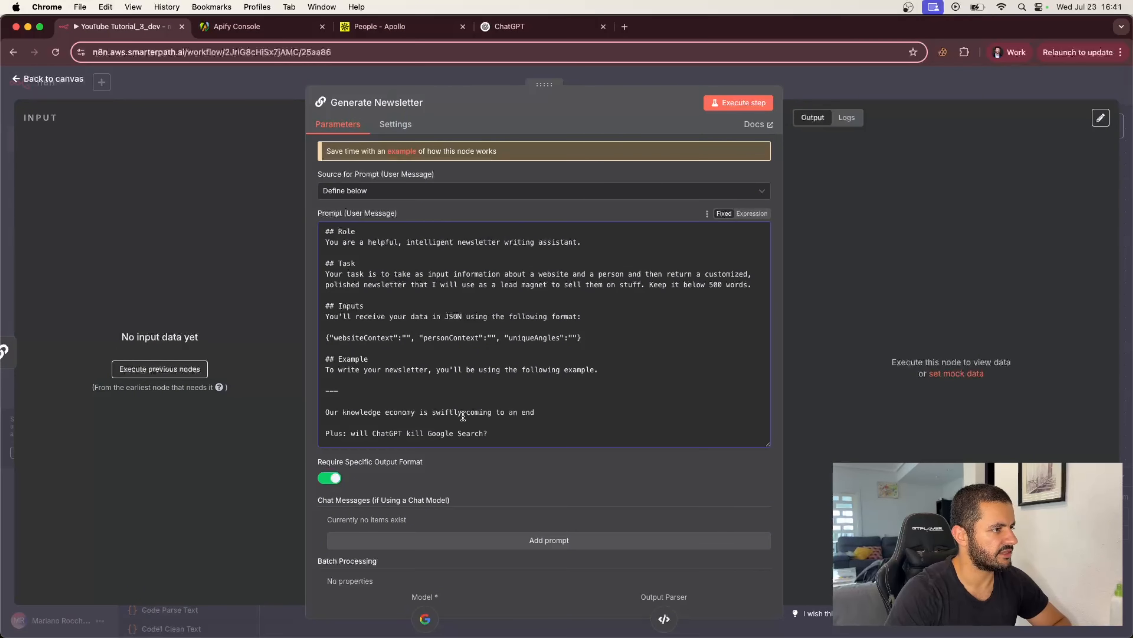
{"action": "scroll", "coordinate": [463, 415], "scroll_direction": "down", "scroll_amount": 10}
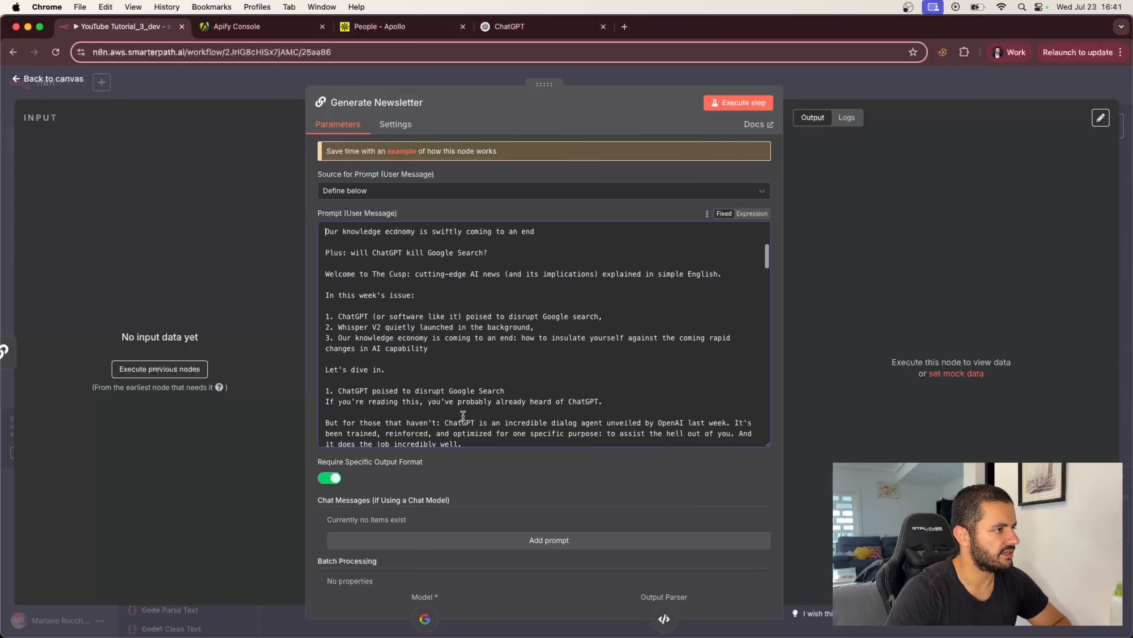
Step: Add a sign-off line starting with "-" below "See you next week." at the end of the sample newsletter
{"action": "scroll", "coordinate": [463, 415], "scroll_direction": "down", "scroll_amount": 15}
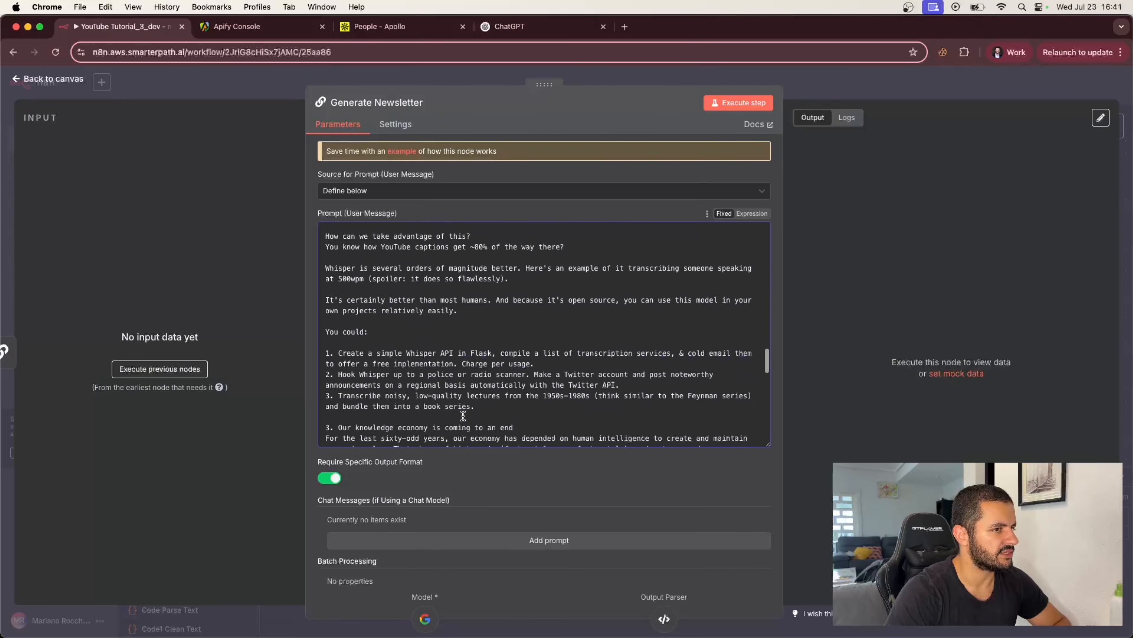
{"action": "scroll", "coordinate": [463, 415], "scroll_direction": "down", "scroll_amount": 15}
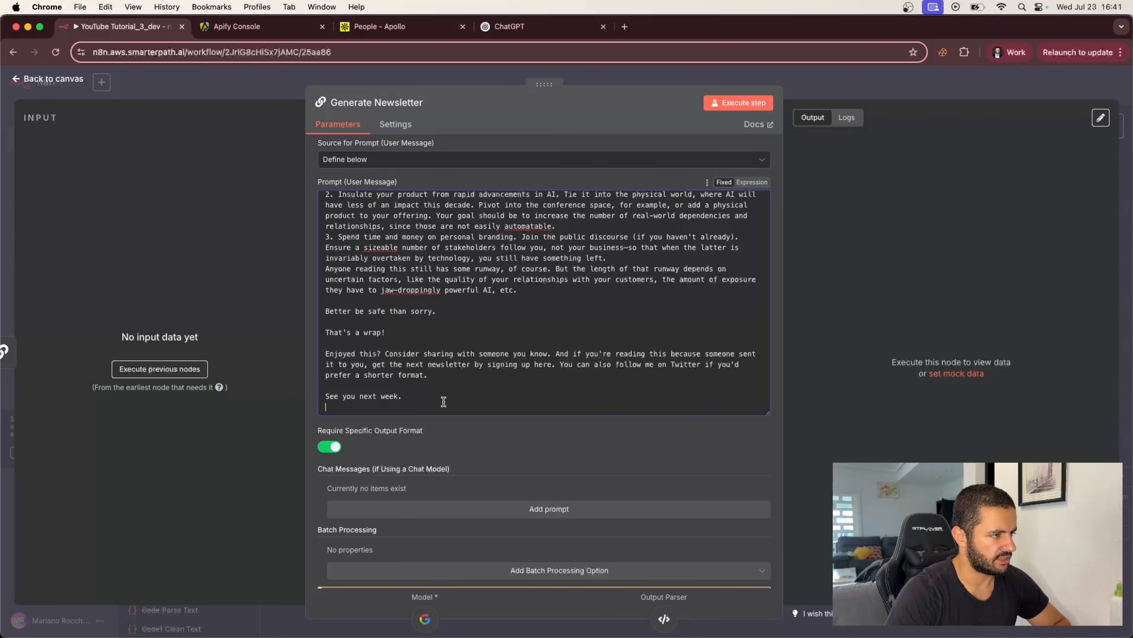
{"action": "key", "text": "Return"}
{"action": "type", "text": "-"}
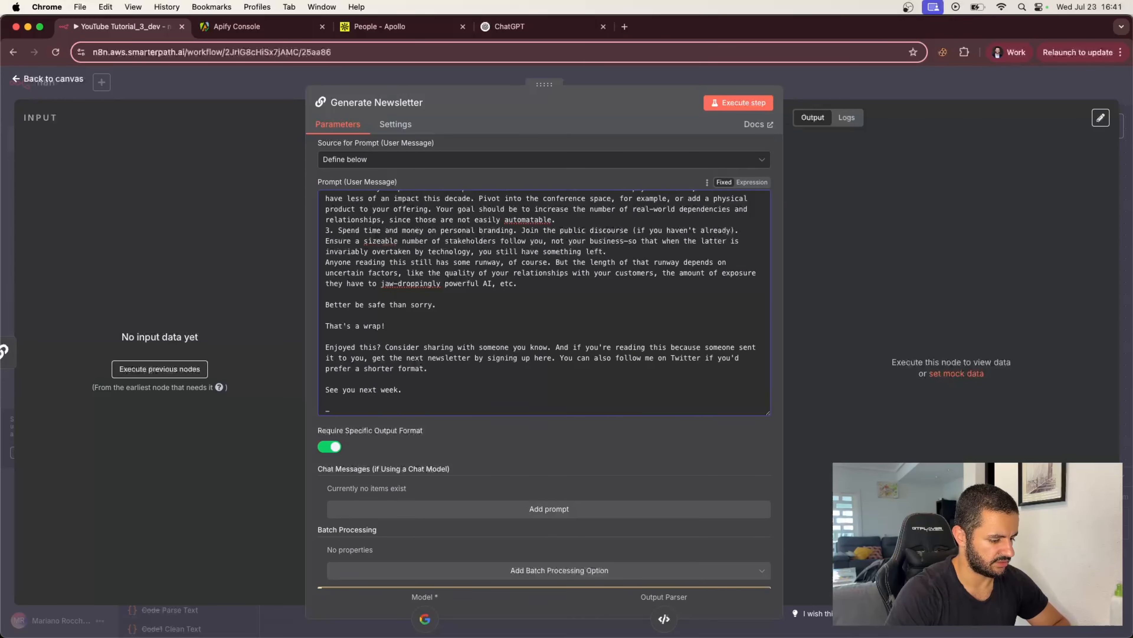
Step: Copy the {{ $('User Data').item.json.first_name }} expression from the prompt of the Extract Data From Profiles node
{"action": "left_click", "coordinate": [832, 81]}
{"action": "double_click", "coordinate": [578, 265]}
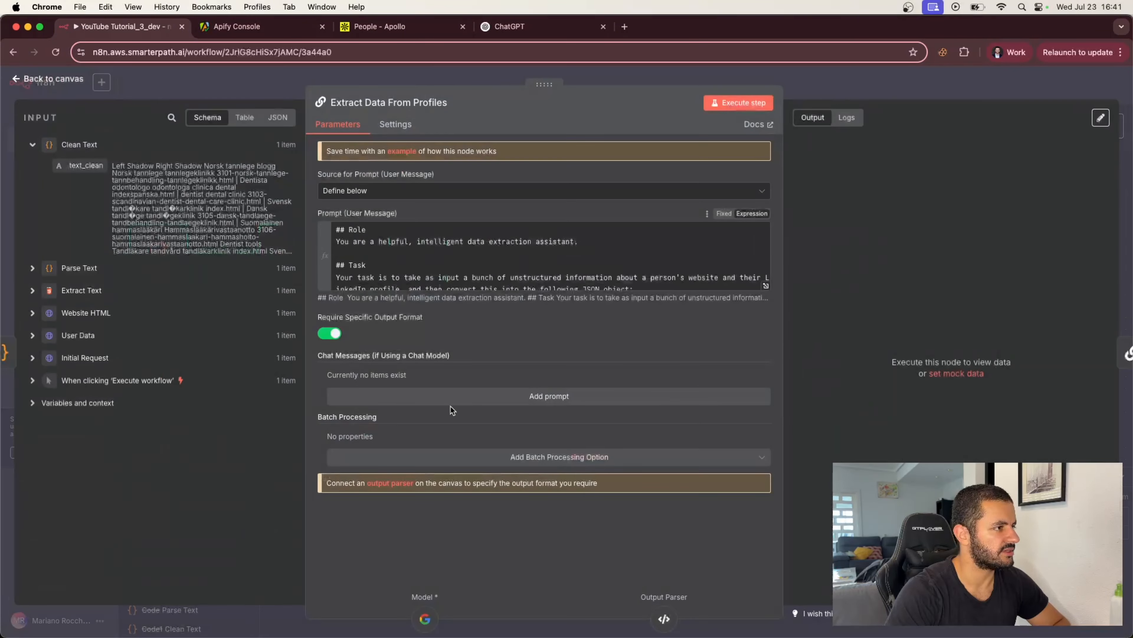
{"action": "left_click", "coordinate": [452, 267]}
{"action": "scroll", "coordinate": [452, 267], "scroll_direction": "up", "scroll_amount": 5}
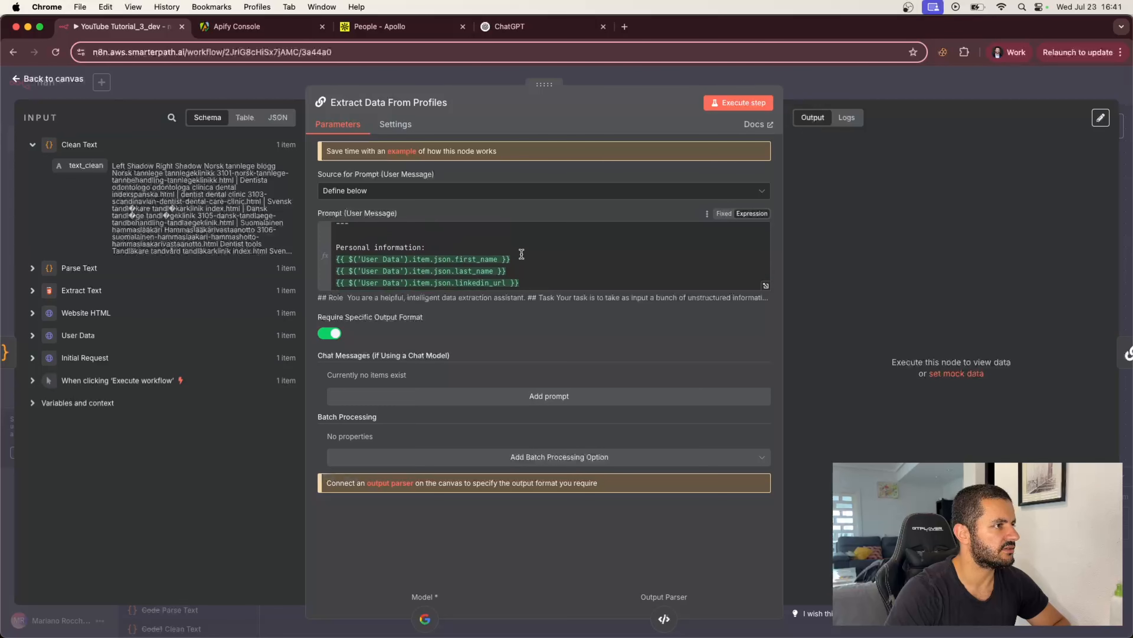
{"action": "left_click_drag", "start_coordinate": [520, 259], "coordinate": [337, 258]}
{"action": "key", "text": "super+c"}
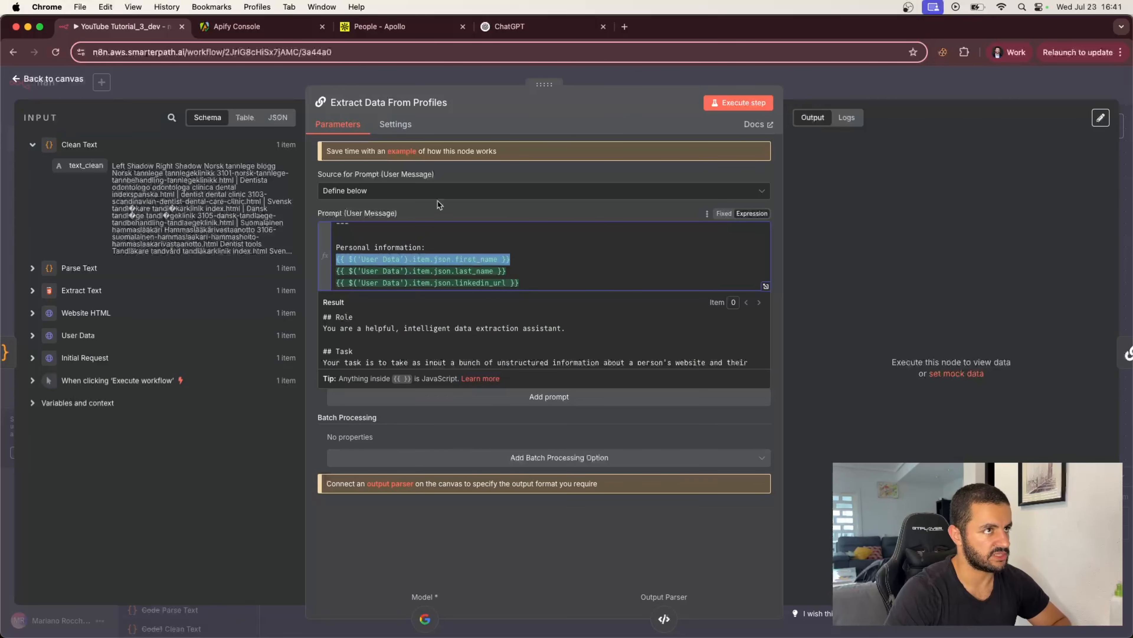
Step: Set the Generate Newsletter prompt to Expression mode, enlarge its editor and paste the copied first_name expression after the sign-off dash
{"action": "left_click", "coordinate": [836, 81]}
{"action": "double_click", "coordinate": [800, 233]}
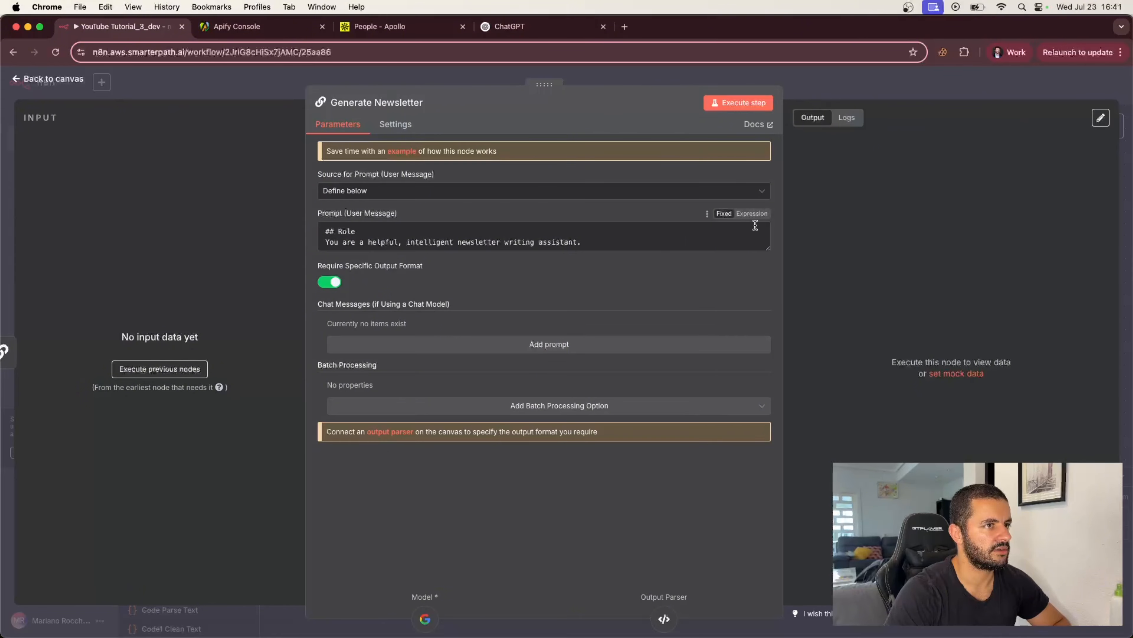
{"action": "left_click", "coordinate": [753, 217]}
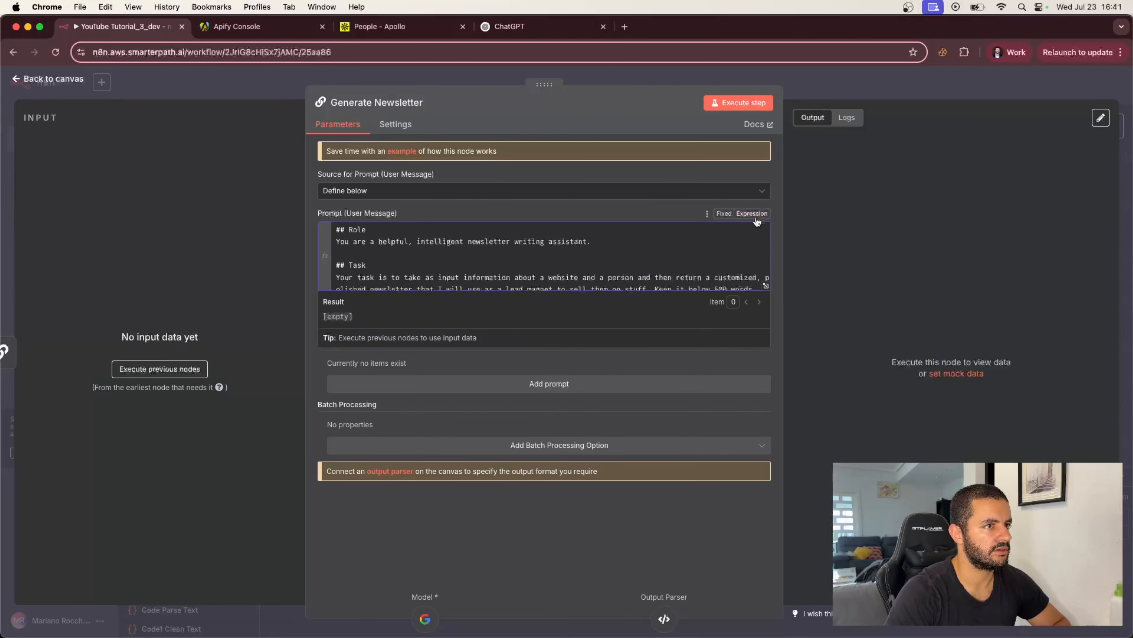
{"action": "left_click", "coordinate": [764, 286]}
{"action": "scroll", "coordinate": [404, 542], "scroll_direction": "down", "scroll_amount": 20}
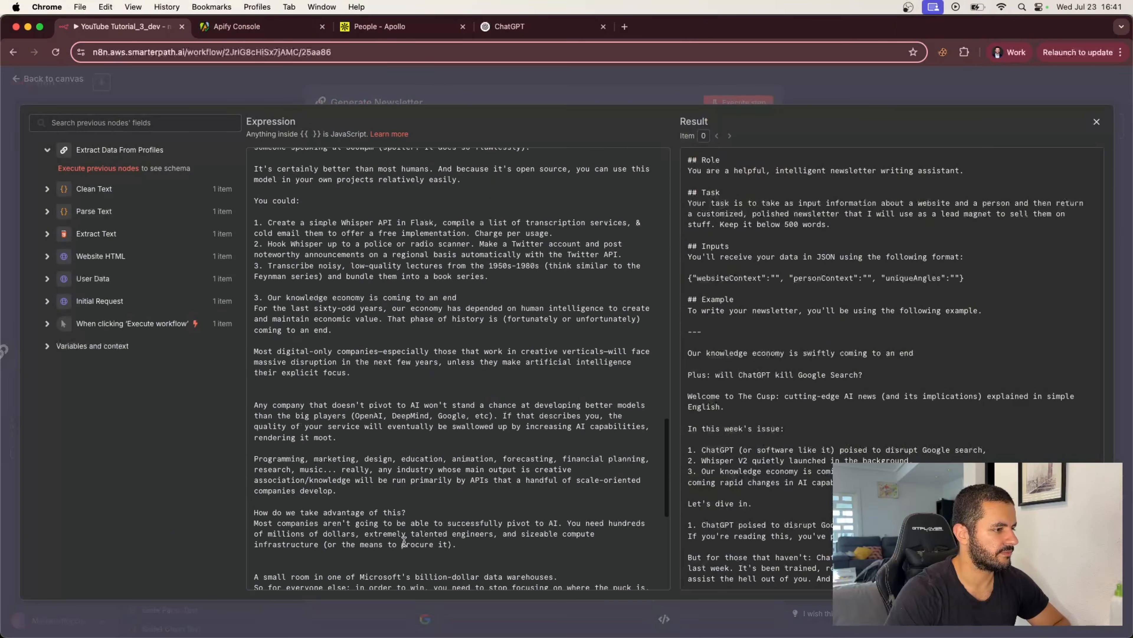
{"action": "left_click", "coordinate": [362, 572]}
{"action": "key", "text": "super+v"}
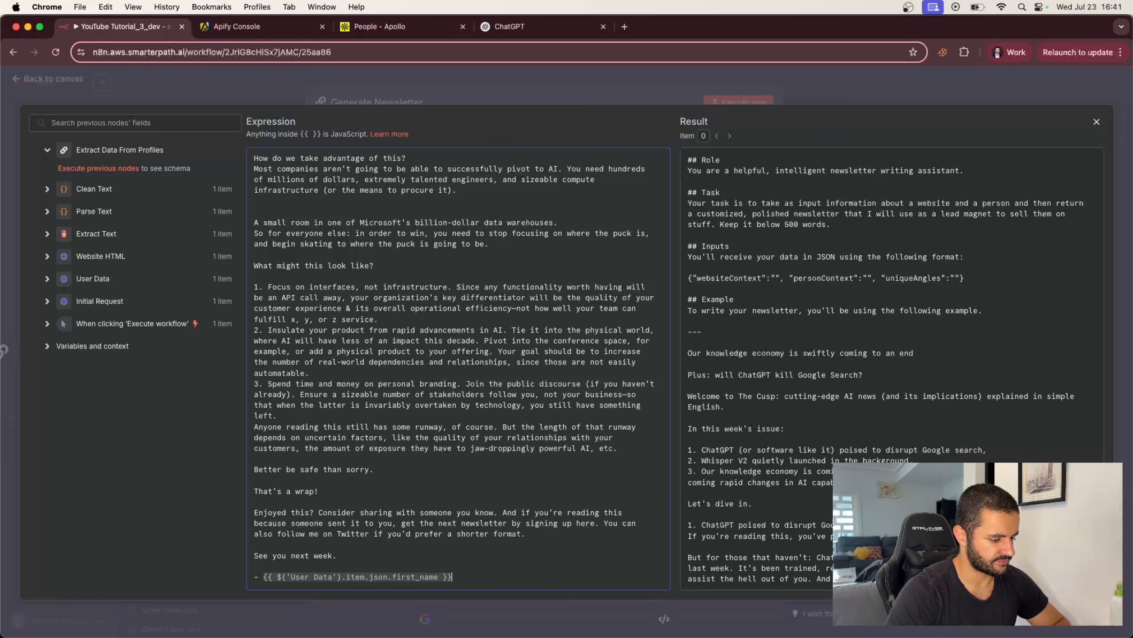
Step: Close the sample newsletter with a "---" separator and add an "## Output Format" heading below it
{"action": "key", "text": "Return"}
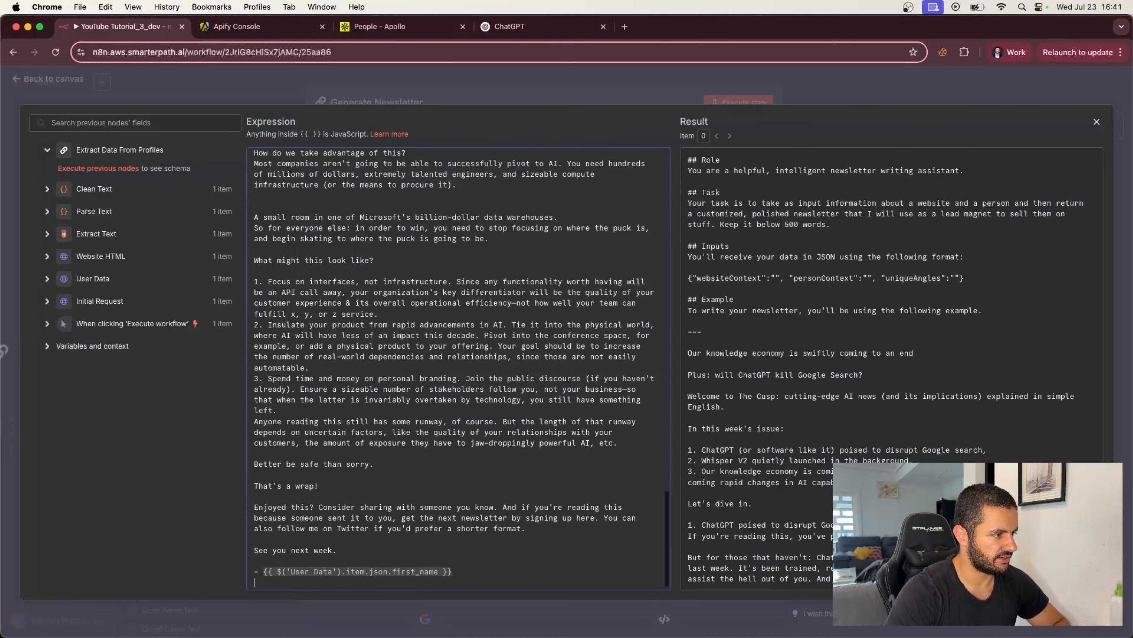
{"action": "type", "text": "---"}
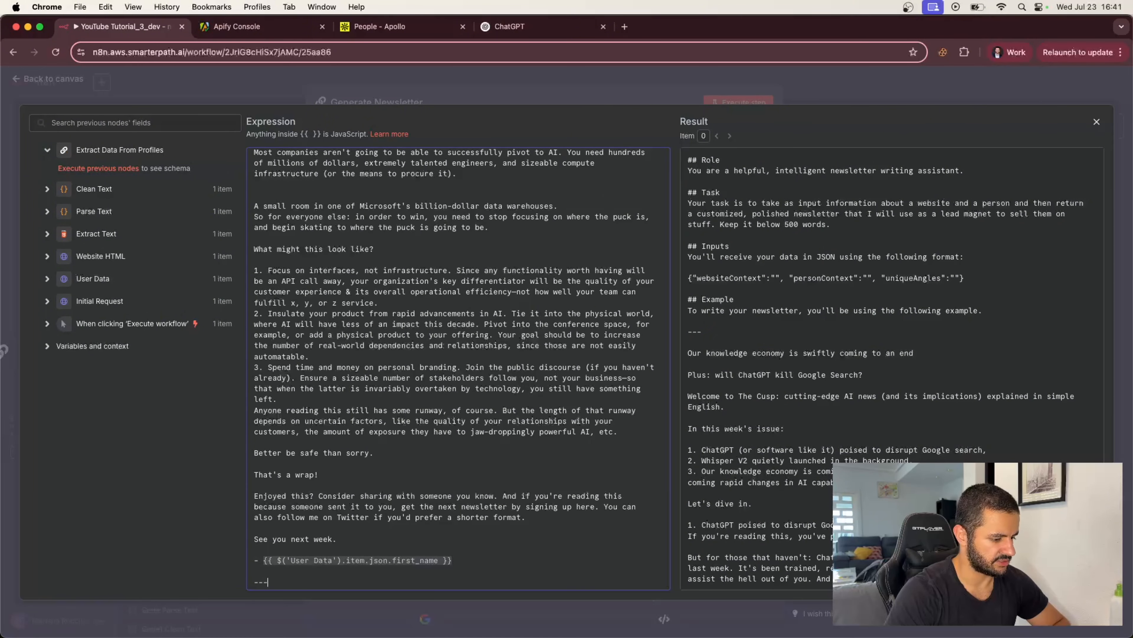
{"action": "key", "text": "Return"}
{"action": "key", "text": "Return"}
{"action": "type", "text": "## Output Format"}
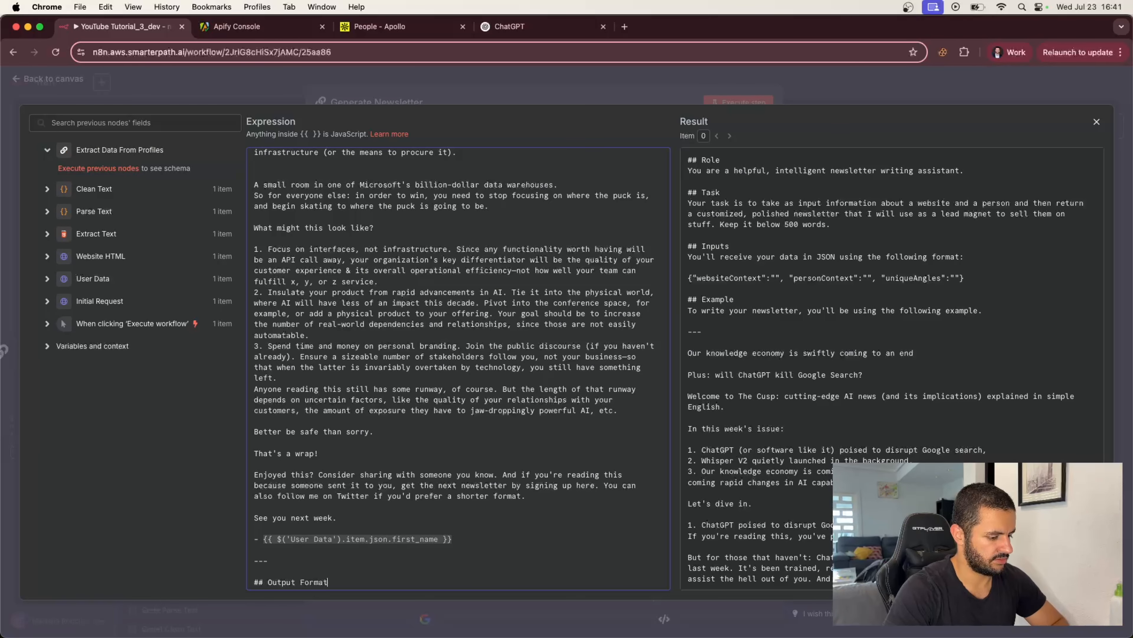
Step: Write "Return the entire newsletter in Markdown (atx) format using this JSON:" under the Output Format heading
{"action": "key", "text": "Return"}
{"action": "type", "text": "Rt"}
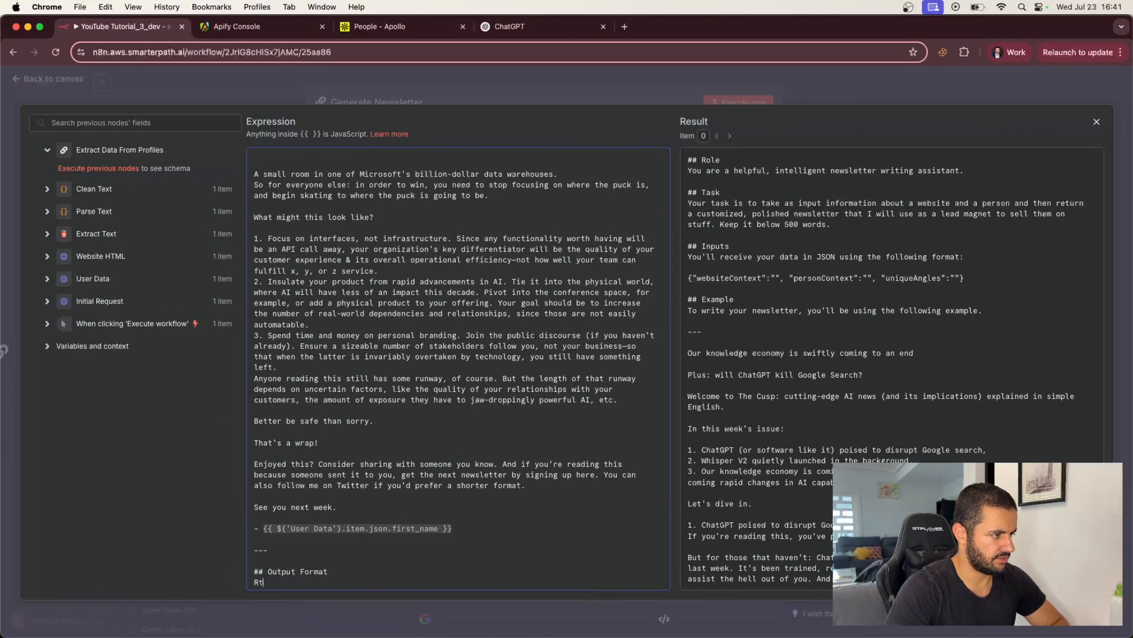
{"action": "type", "text": "turn the entir"}
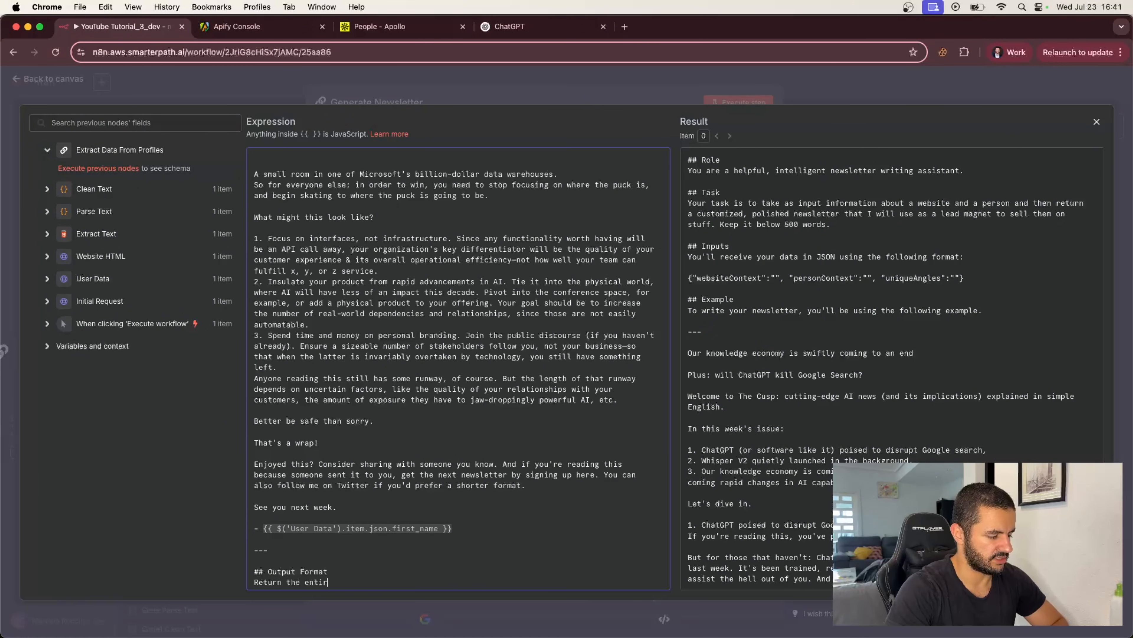
{"action": "type", "text": "e newsletter in"}
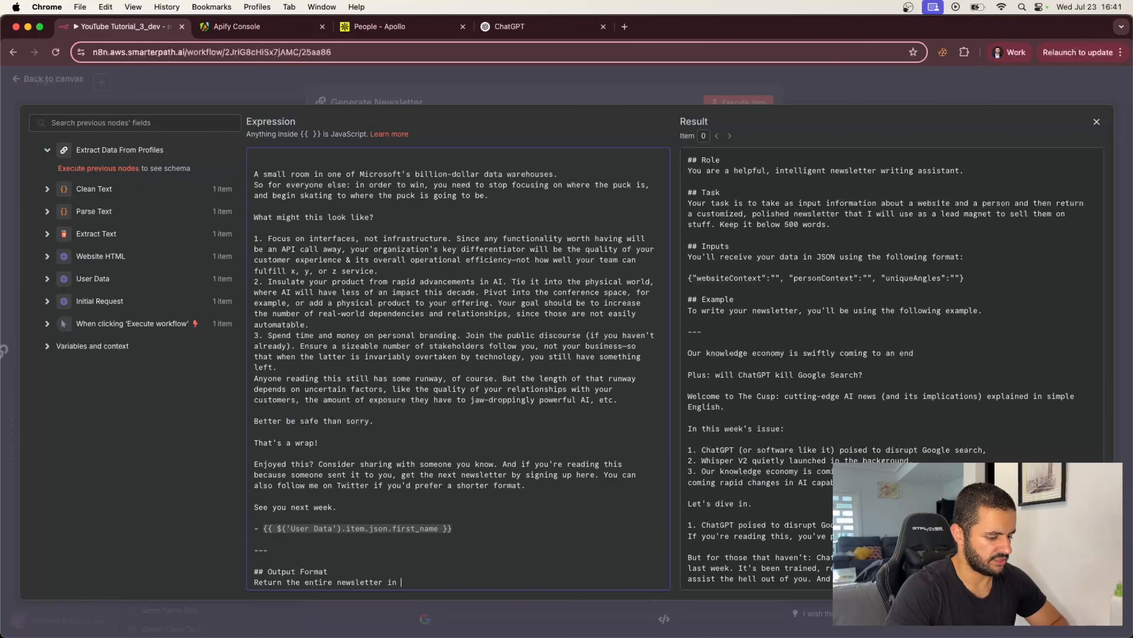
{"action": "type", "text": " Markdown (atx) format using thi"}
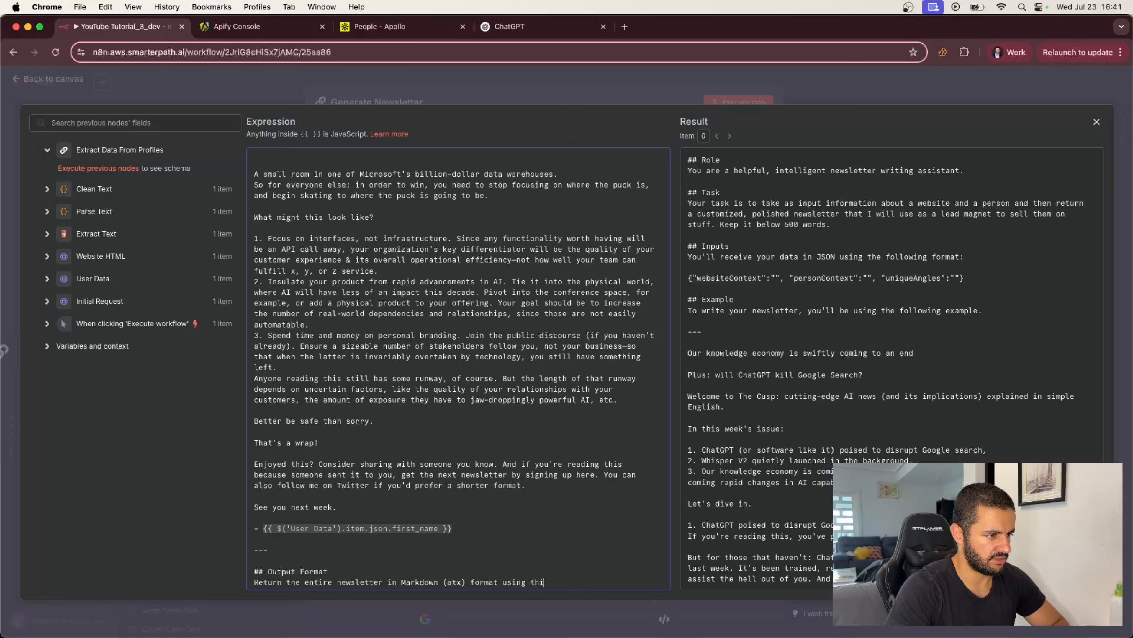
{"action": "key", "text": "Return"}
{"action": "key", "text": "Return"}
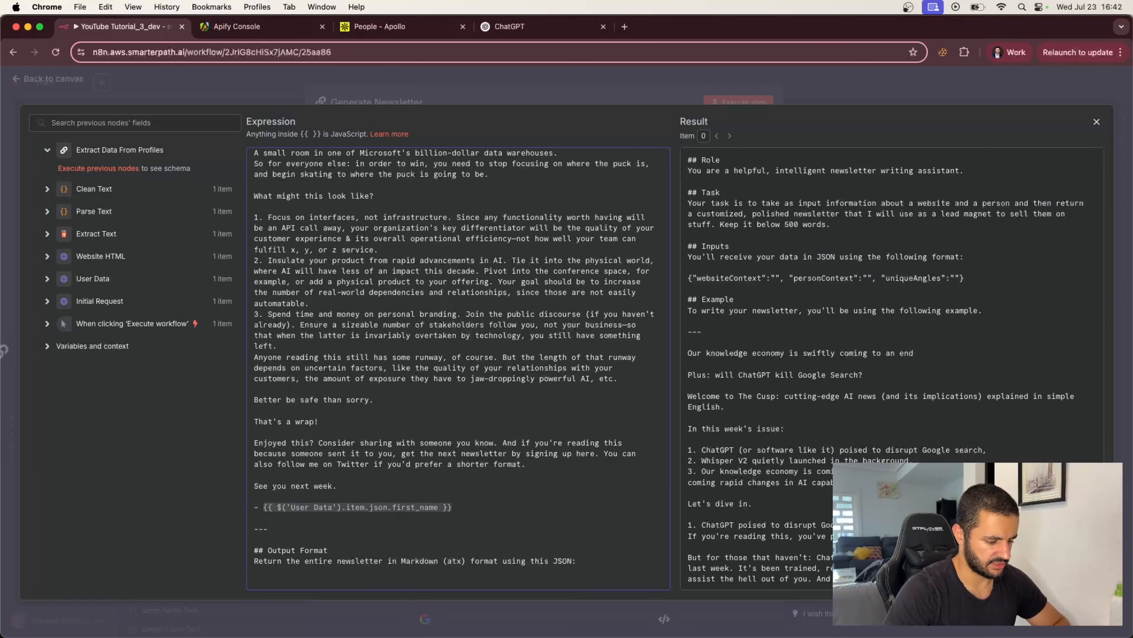
Step: Add a JSON object with empty "title", "subheading" and "newsletterBody" fields below the Output Format sentence, and return to the canvas
{"action": "type", "text": "{"}
{"action": "key", "text": "Return"}
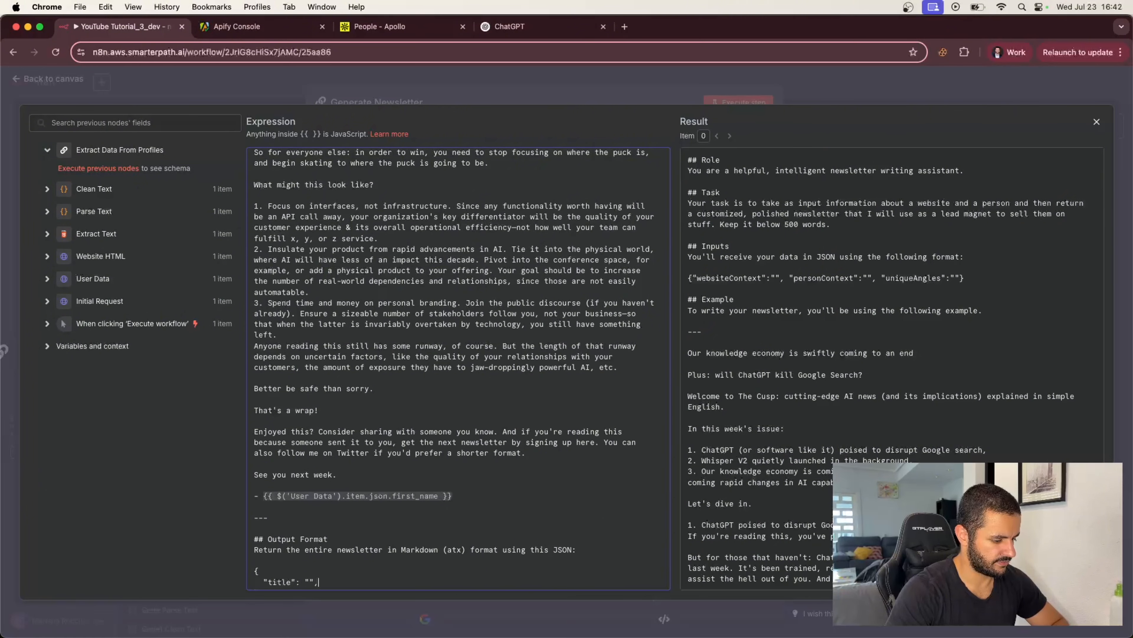
{"action": "key", "text": "Return"}
{"action": "type", "text": "\"subheading\": \"\","}
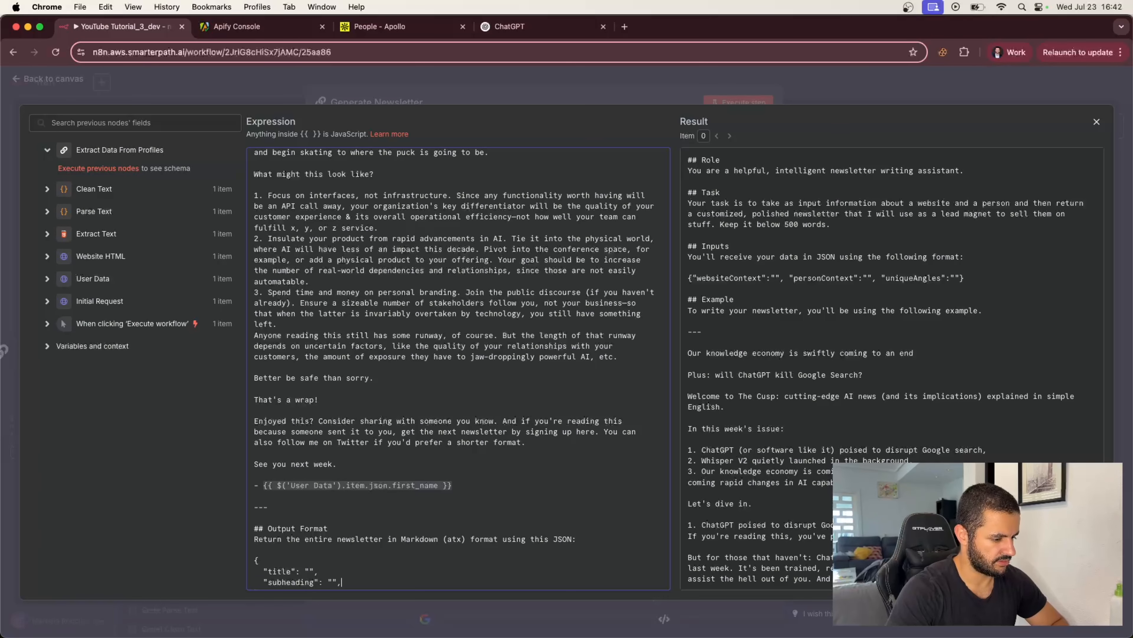
{"action": "key", "text": "Return"}
{"action": "type", "text": "\""}
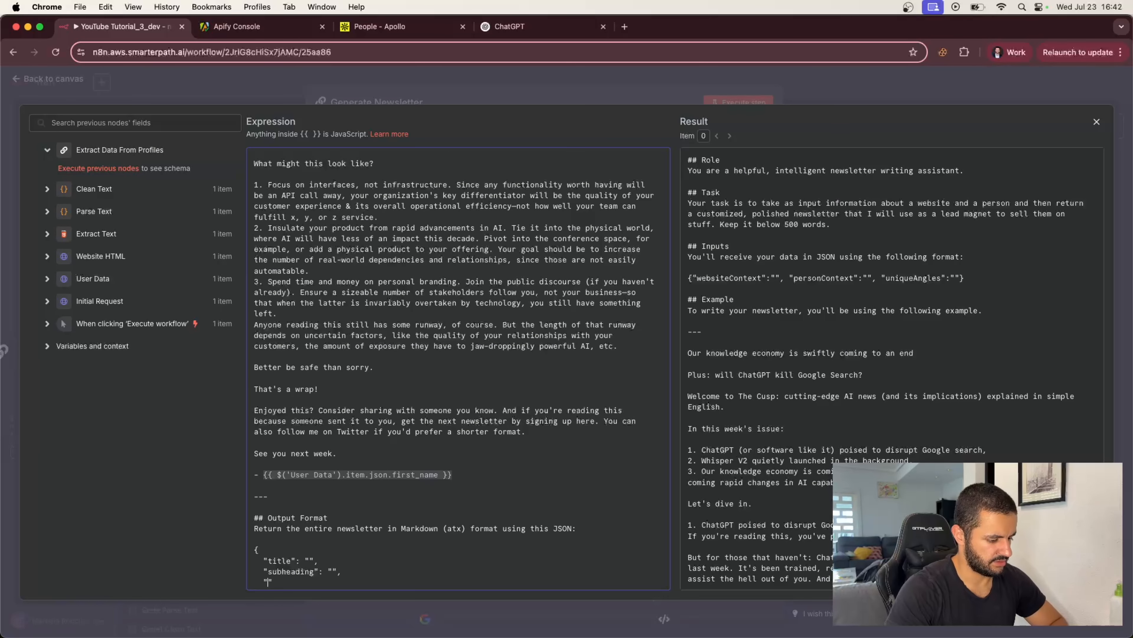
{"action": "type", "text": "newsletter"}
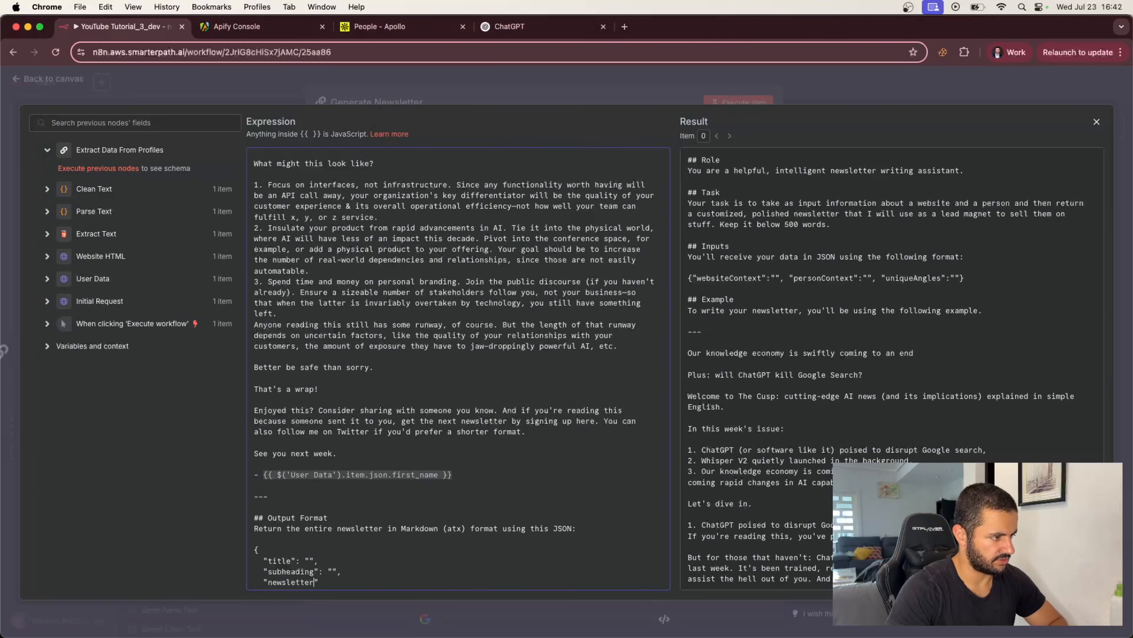
{"action": "type", "text": "Body"}
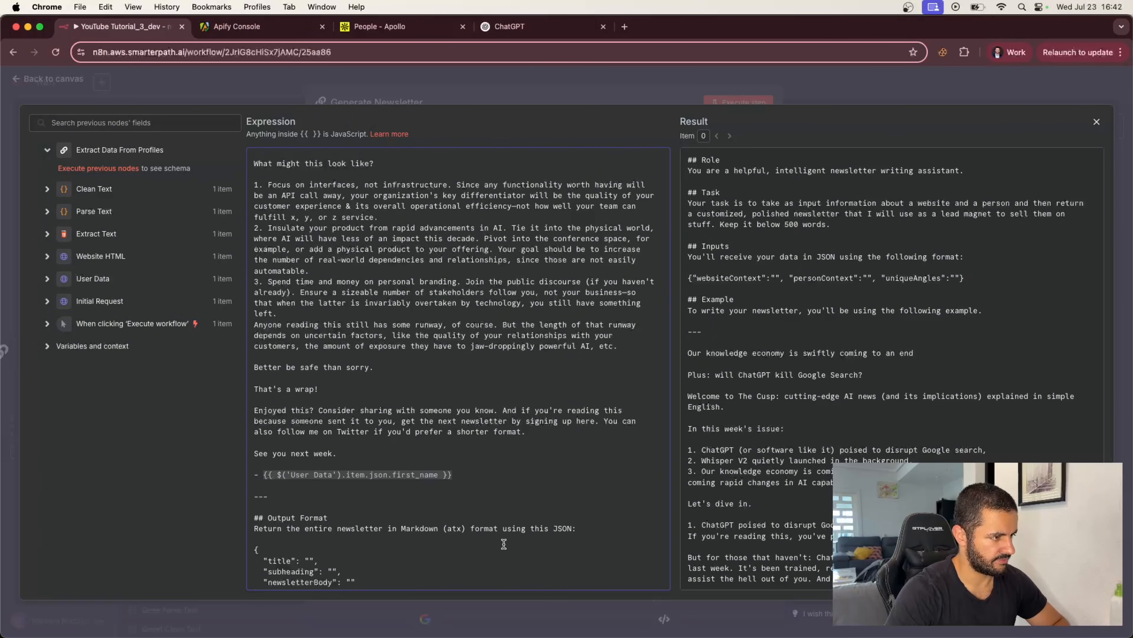
{"action": "scroll", "coordinate": [504, 544], "scroll_direction": "down", "scroll_amount": 1}
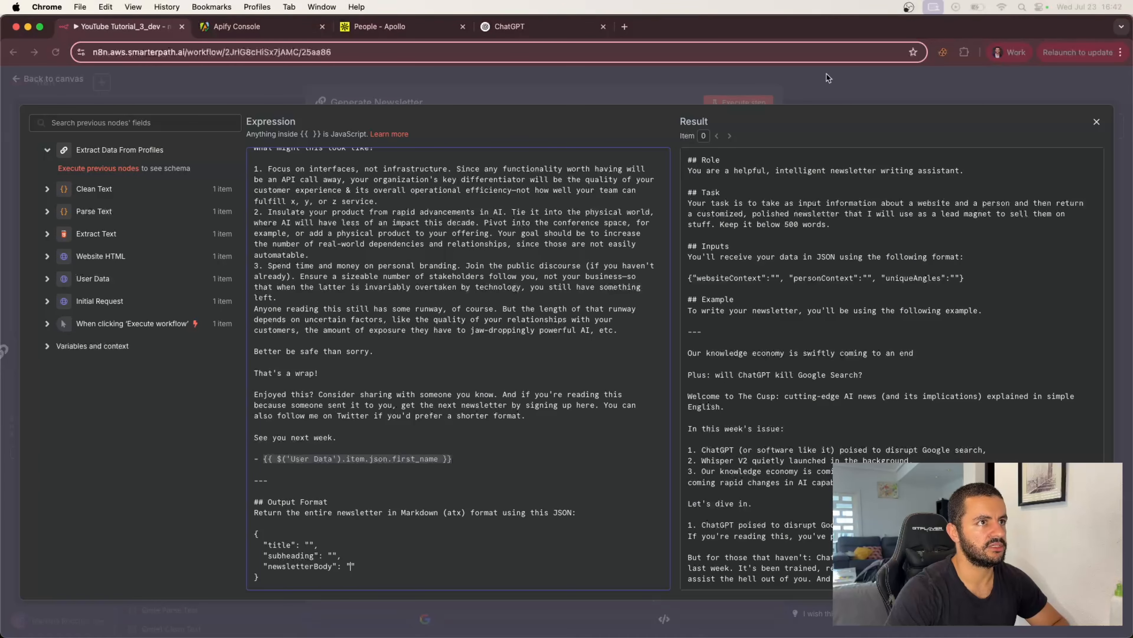
{"action": "left_click", "coordinate": [838, 81]}
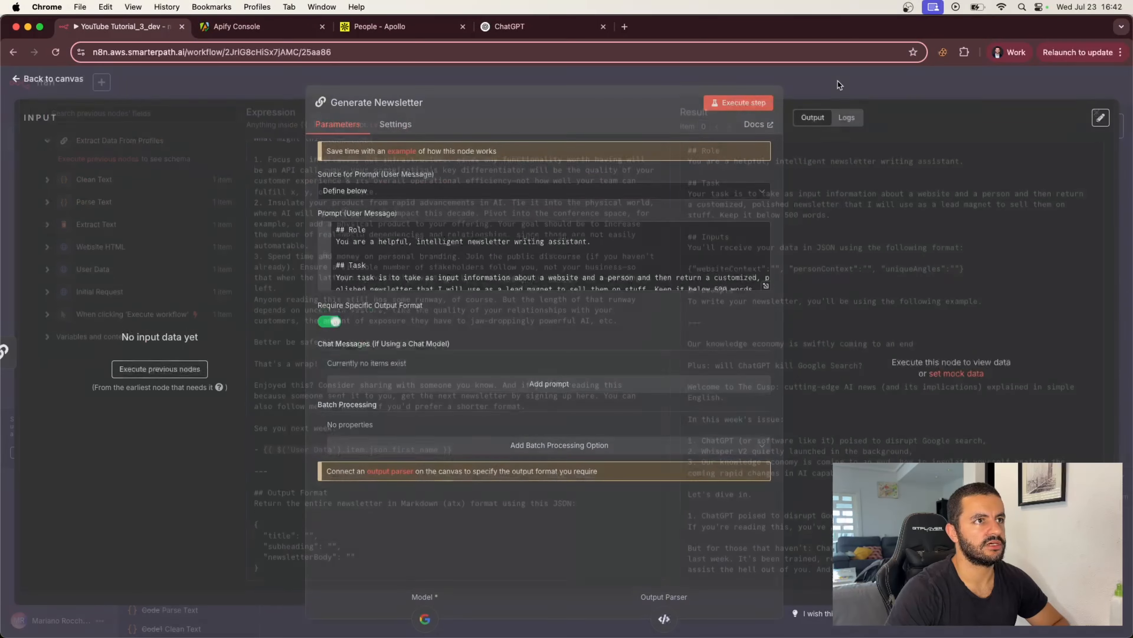
{"action": "left_click", "coordinate": [856, 83]}
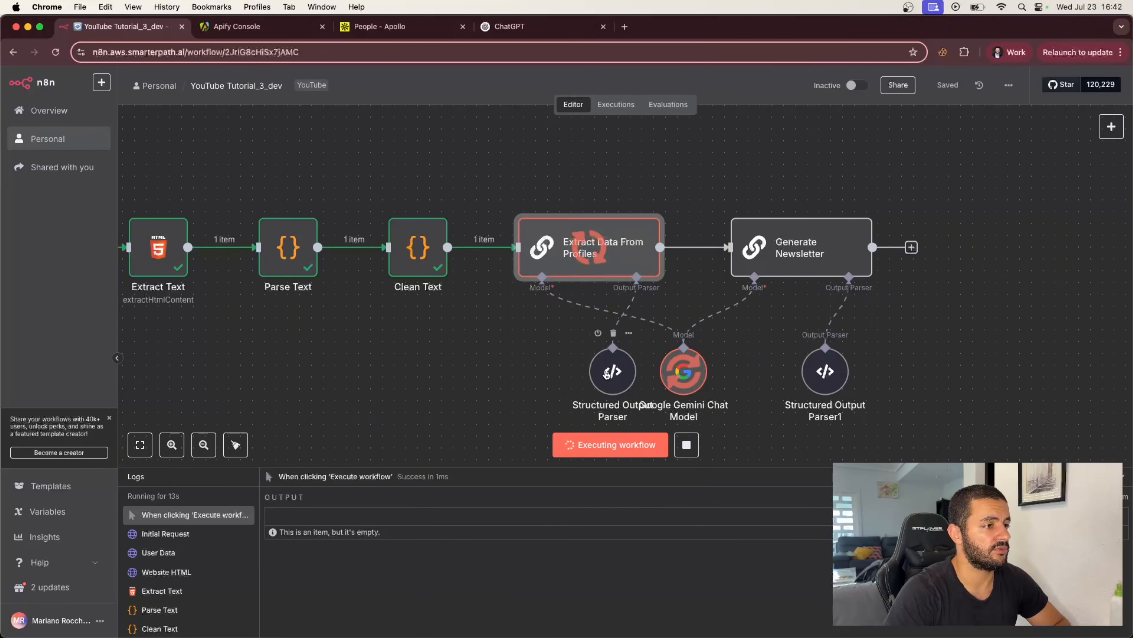
Step: Move the Structured Output Parser node away from the Gemini model node and copy the output format JSON from the Extract Data From Profiles prompt
{"action": "left_click_drag", "start_coordinate": [613, 371], "coordinate": [577, 360]}
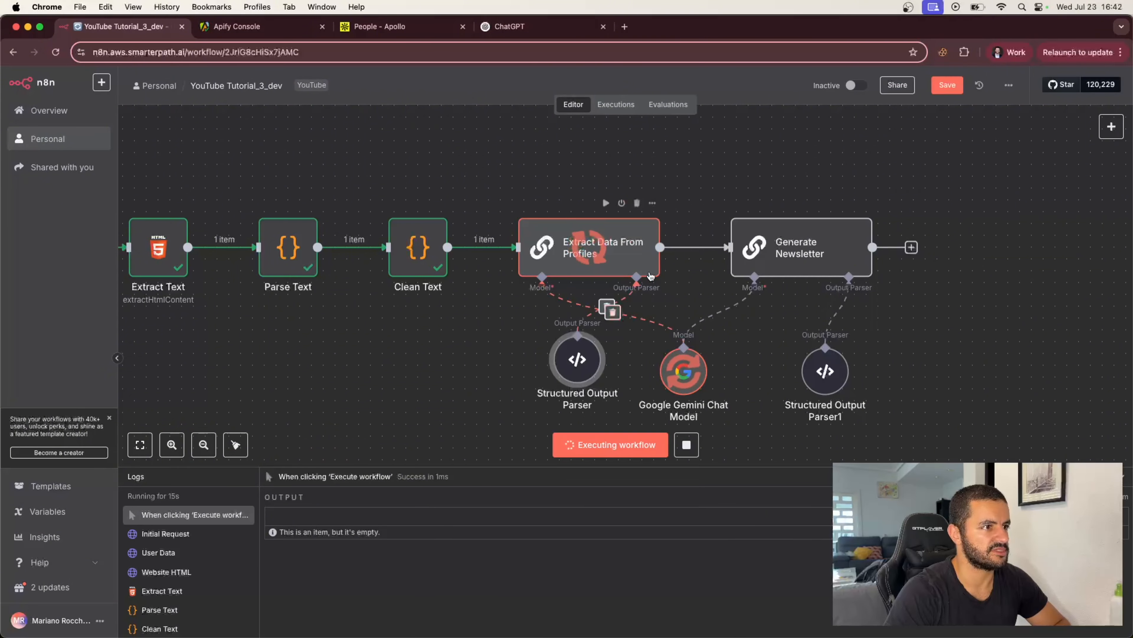
{"action": "double_click", "coordinate": [619, 244]}
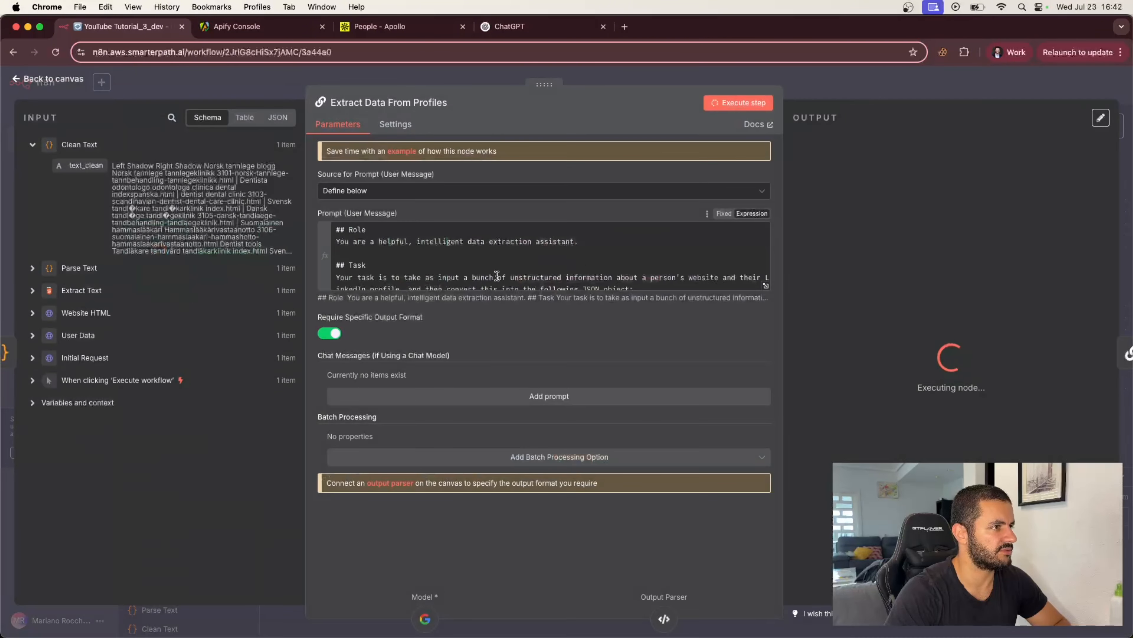
{"action": "left_click", "coordinate": [767, 288]}
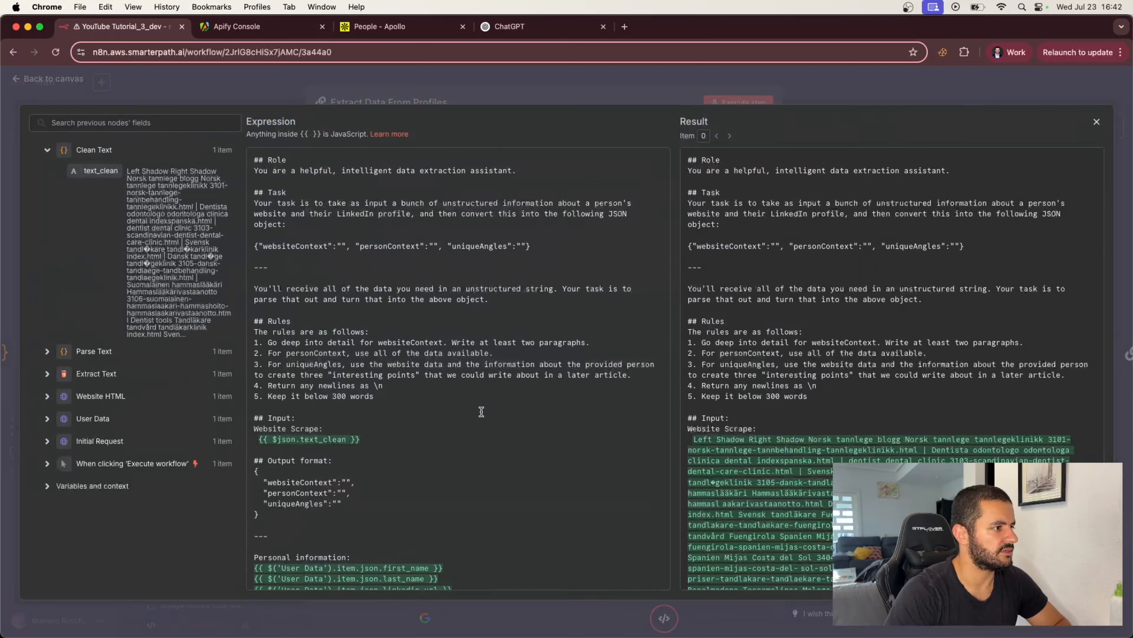
{"action": "scroll", "coordinate": [481, 411], "scroll_direction": "down", "scroll_amount": 5}
{"action": "left_click_drag", "start_coordinate": [260, 363], "coordinate": [257, 314]}
{"action": "key", "text": "super+c"}
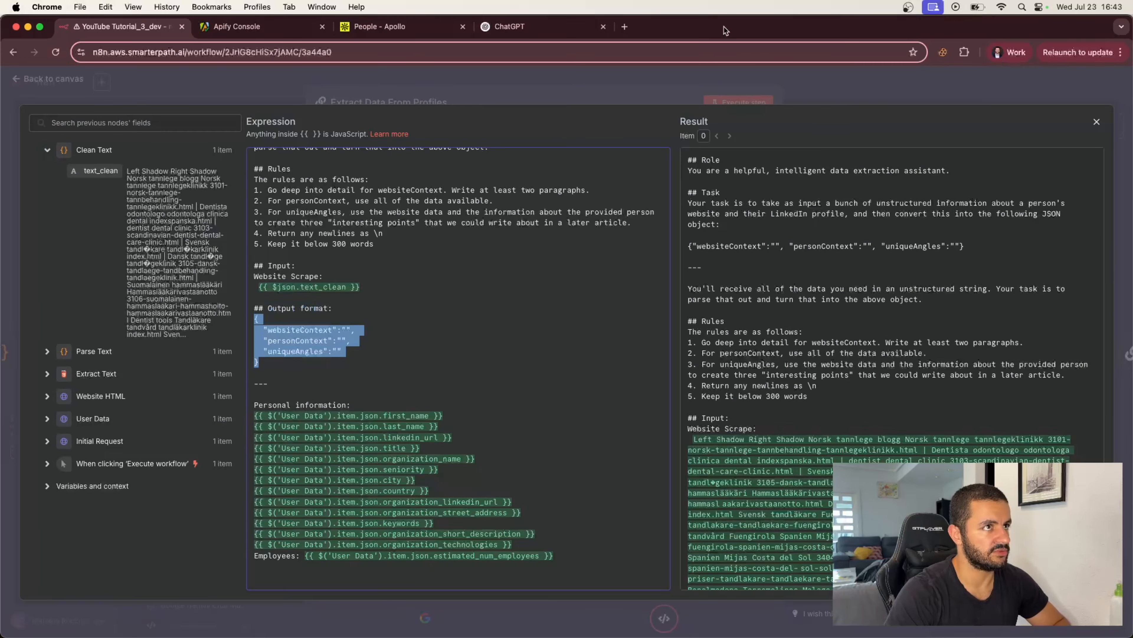
Step: Replace the JSON example in the Extract Data From Profiles node's Structured Output Parser with the copied websiteContext, personContext and uniqueAngles object
{"action": "left_click", "coordinate": [834, 77]}
{"action": "left_click", "coordinate": [834, 77]}
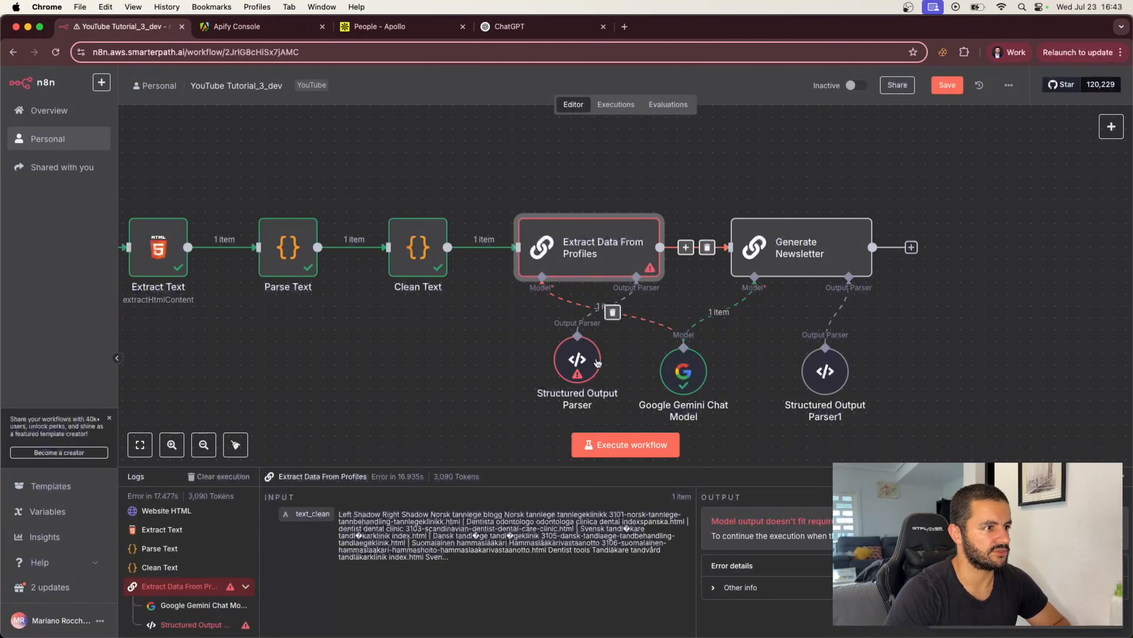
{"action": "double_click", "coordinate": [577, 360]}
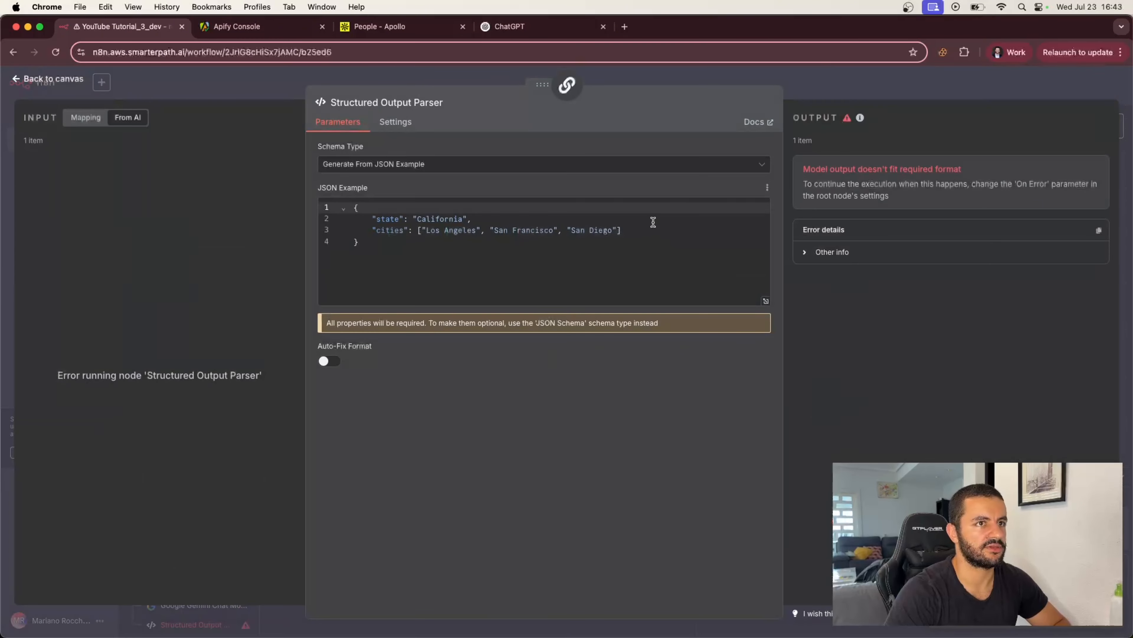
{"action": "left_click_drag", "start_coordinate": [382, 242], "coordinate": [345, 204]}
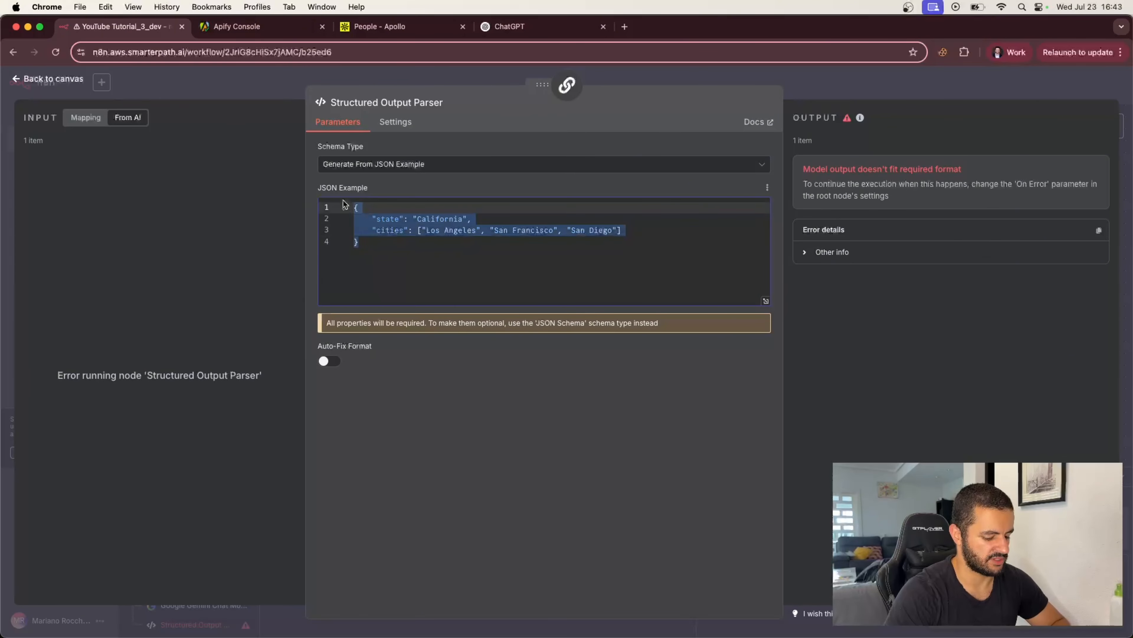
{"action": "key", "text": "super+v"}
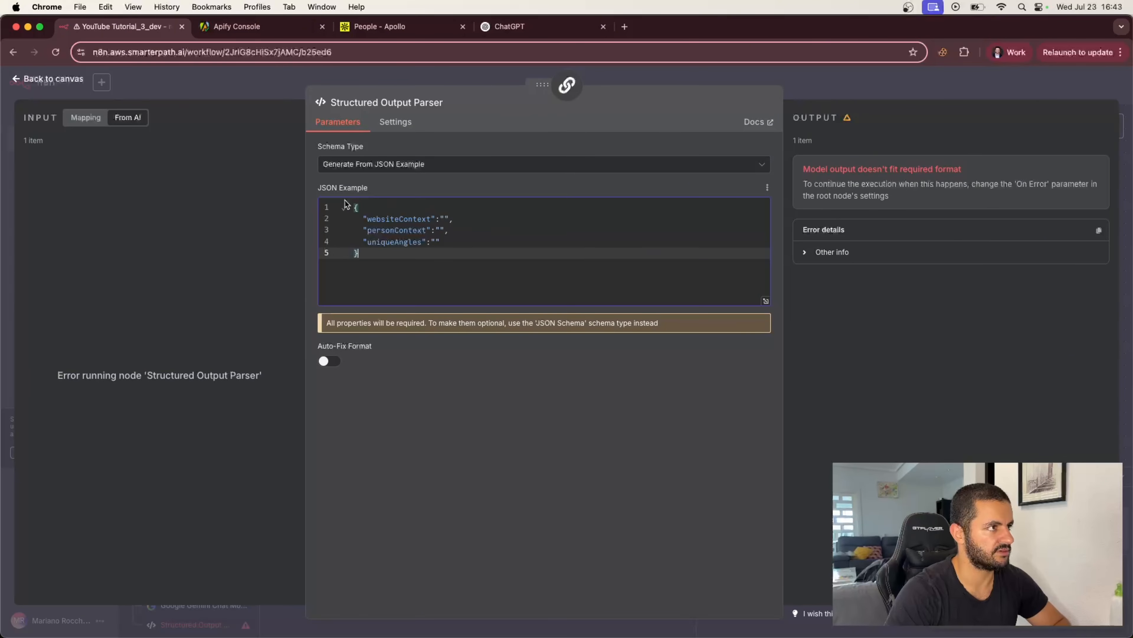
{"action": "left_click", "coordinate": [838, 88]}
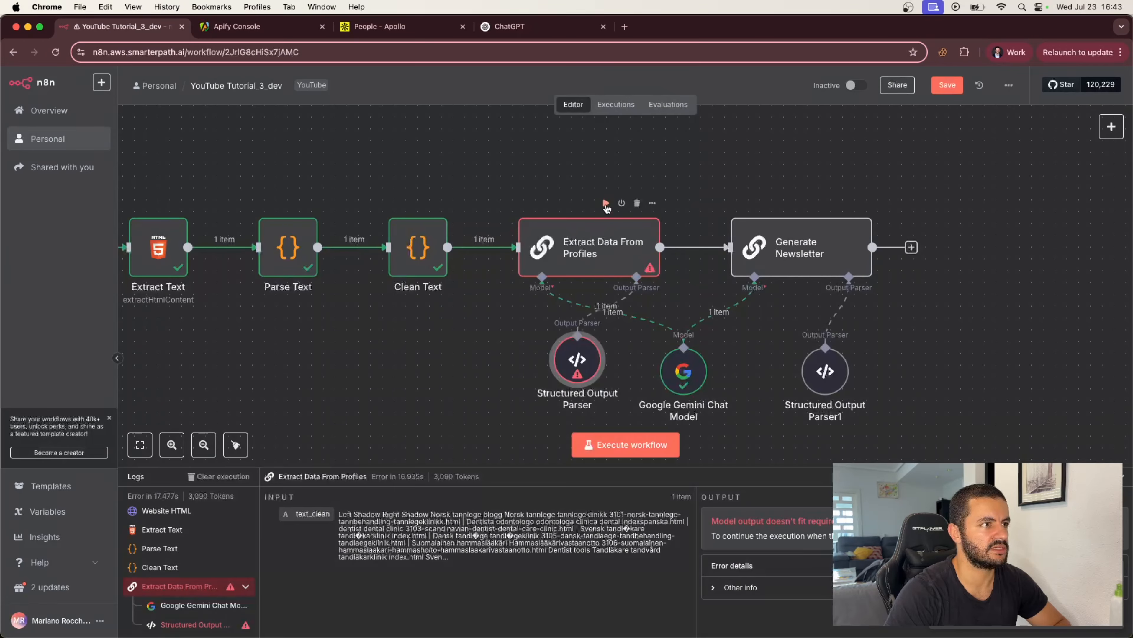
Step: Run the workflow up to the Extract Data From Profiles node and save the workflow
{"action": "left_click", "coordinate": [606, 203]}
{"action": "left_click", "coordinate": [945, 85]}
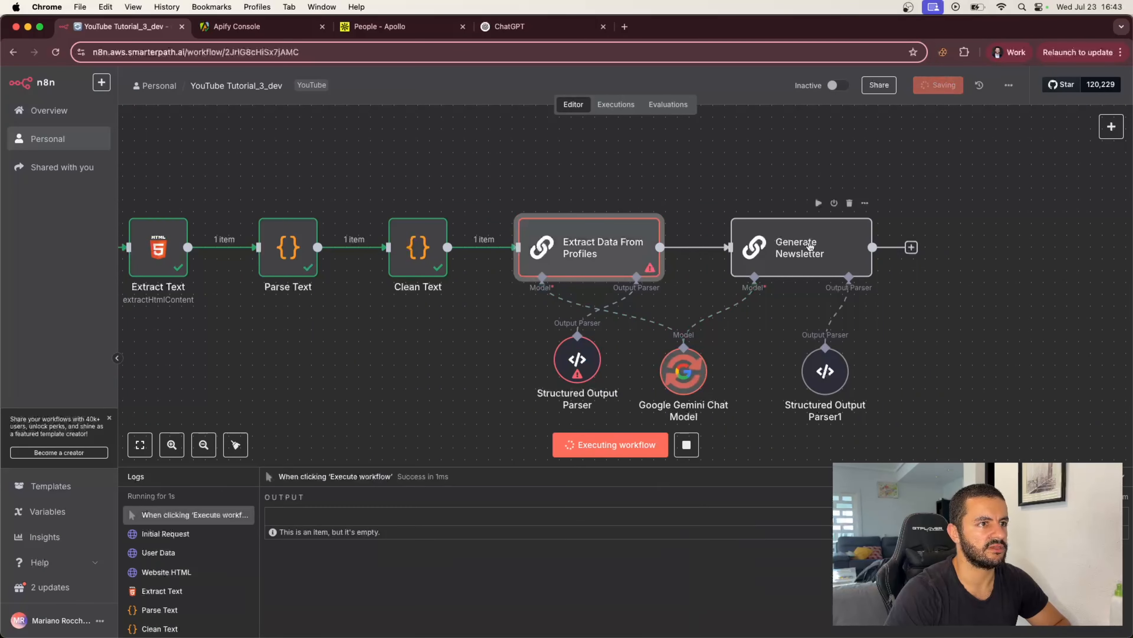
Step: Copy the output format JSON with title, subheading and newsletterBody from the end of the Generate Newsletter prompt
{"action": "double_click", "coordinate": [810, 242]}
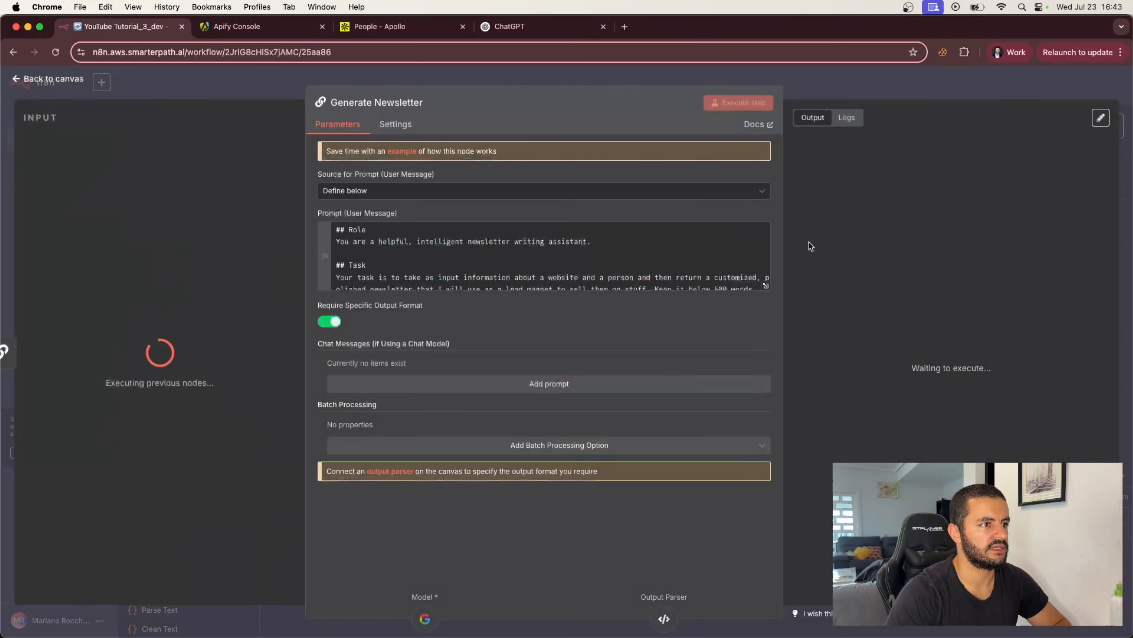
{"action": "left_click", "coordinate": [766, 286]}
{"action": "scroll", "coordinate": [495, 430], "scroll_direction": "down", "scroll_amount": 10}
{"action": "scroll", "coordinate": [494, 430], "scroll_direction": "down", "scroll_amount": 15}
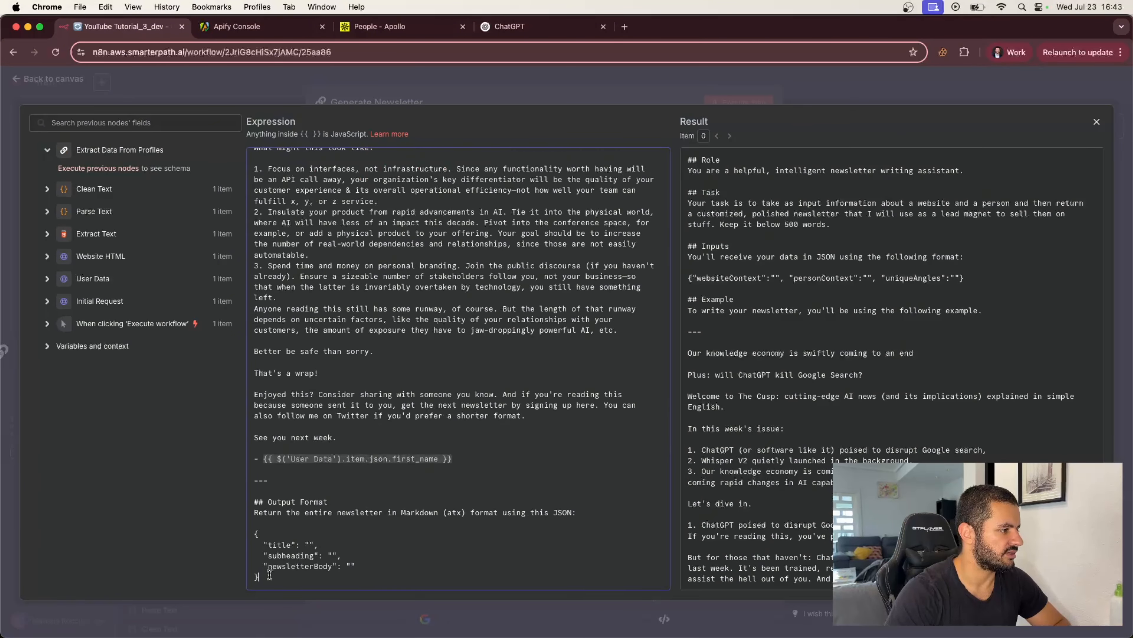
{"action": "left_click_drag", "start_coordinate": [270, 574], "coordinate": [253, 538]}
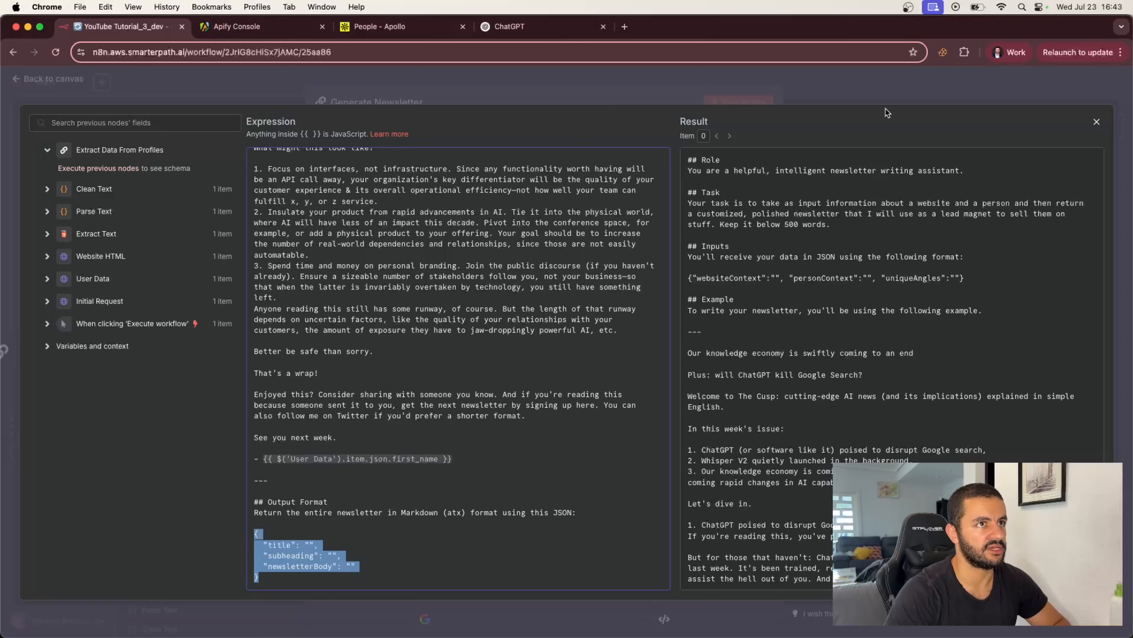
{"action": "key", "text": "Escape"}
{"action": "key", "text": "Escape"}
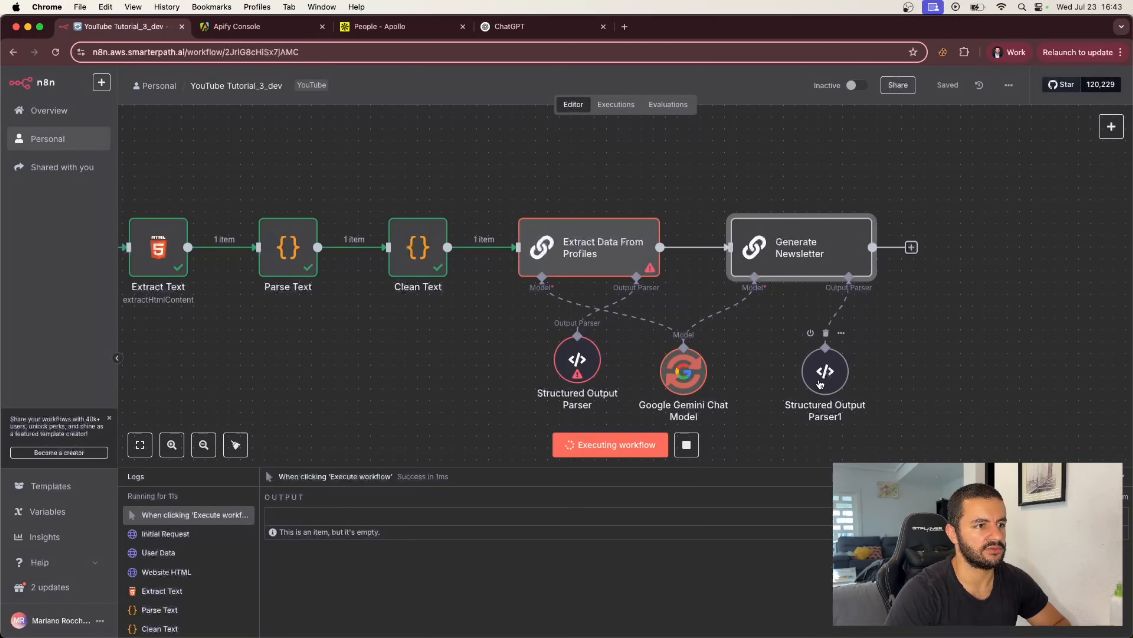
Step: Replace the JSON example in Structured Output Parser1 with the copied title, subheading and newsletterBody object
{"action": "double_click", "coordinate": [820, 384]}
{"action": "left_click_drag", "start_coordinate": [394, 262], "coordinate": [357, 211]}
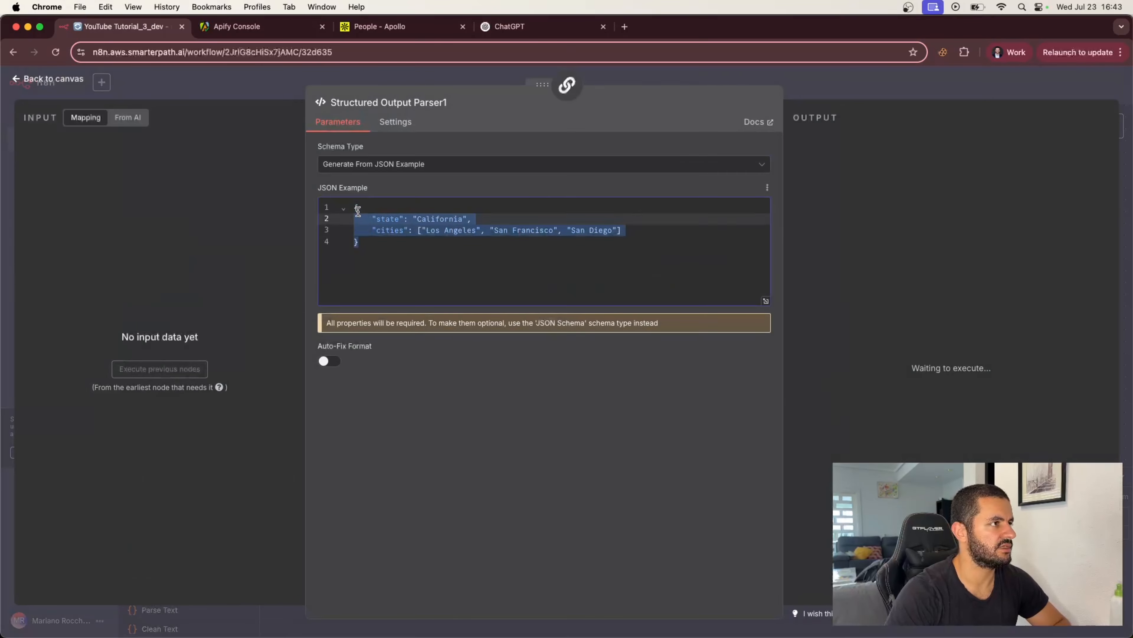
{"action": "key", "text": "super+v"}
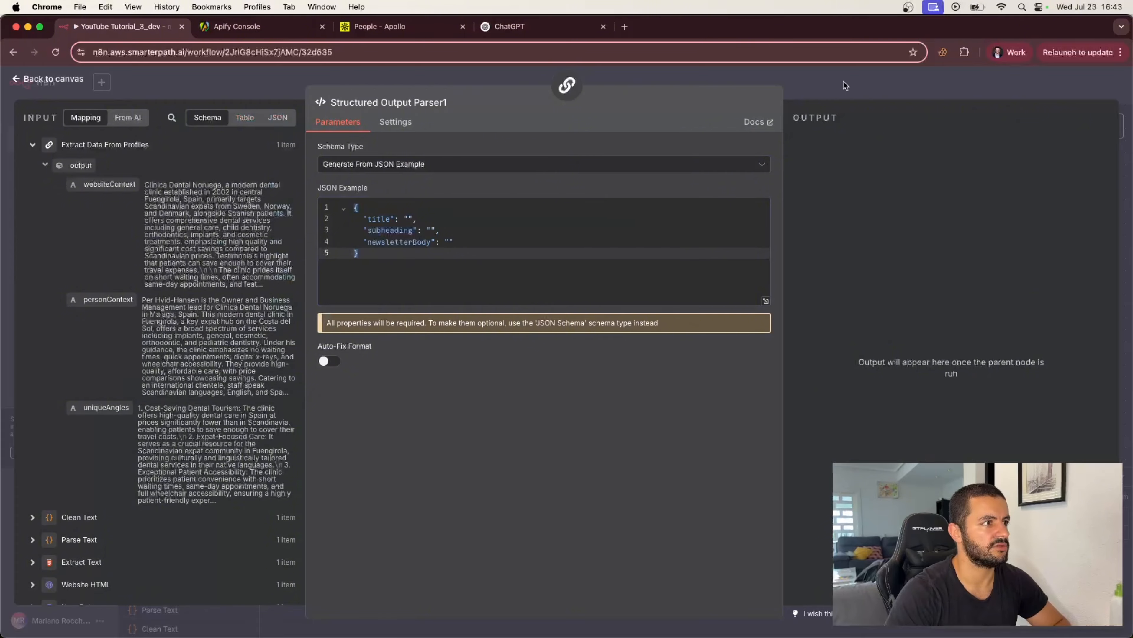
{"action": "left_click", "coordinate": [844, 81]}
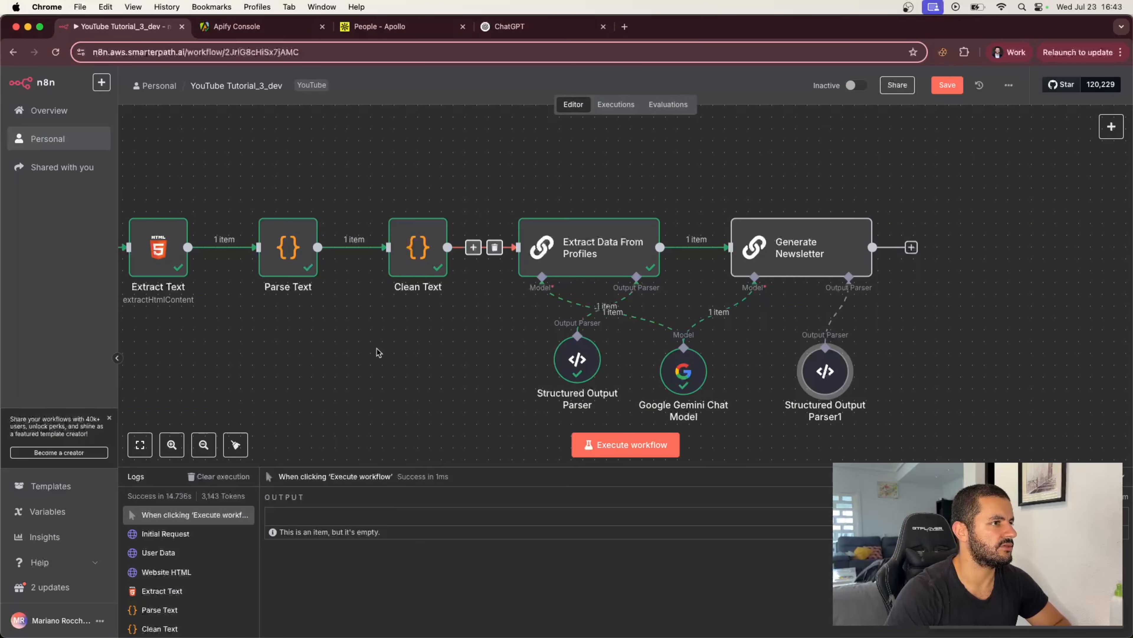
Step: Pin the output data of the Extract Data From Profiles node and return to the canvas
{"action": "double_click", "coordinate": [623, 244]}
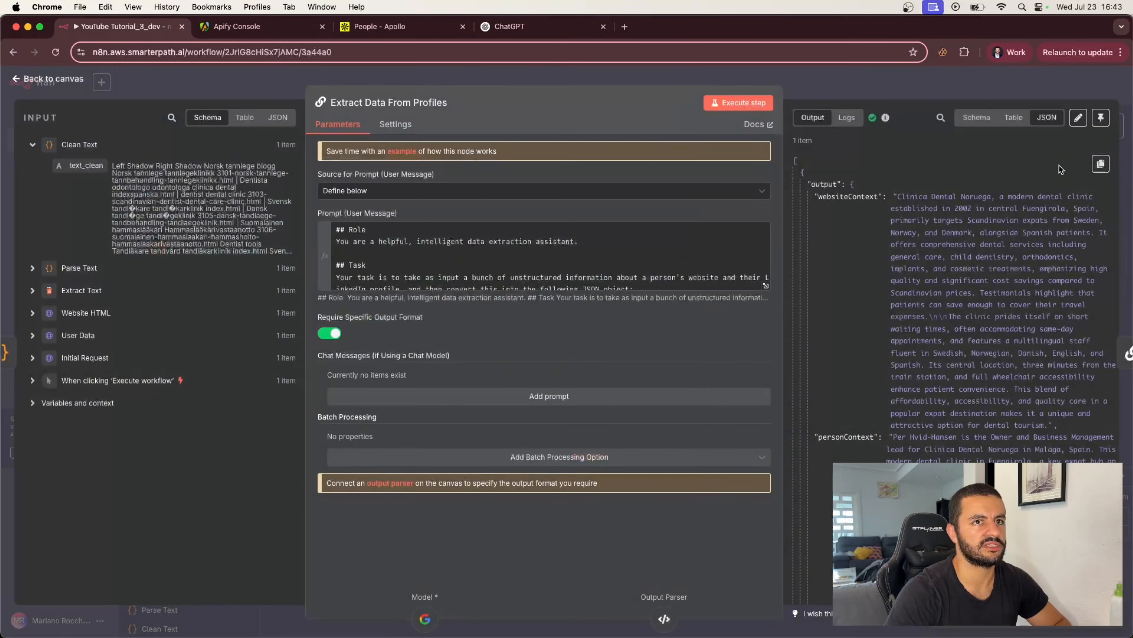
{"action": "left_click", "coordinate": [1102, 118]}
{"action": "left_click", "coordinate": [1049, 75]}
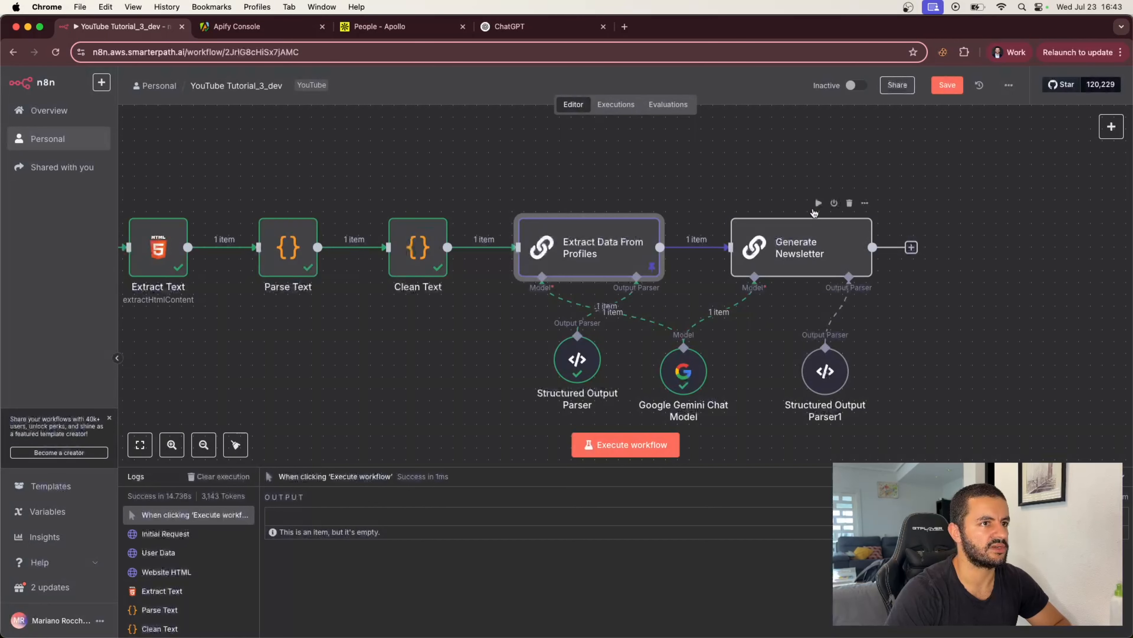
Step: Check the JSON example in Structured Output Parser1, save the workflow and execute the Generate Newsletter node
{"action": "double_click", "coordinate": [823, 377]}
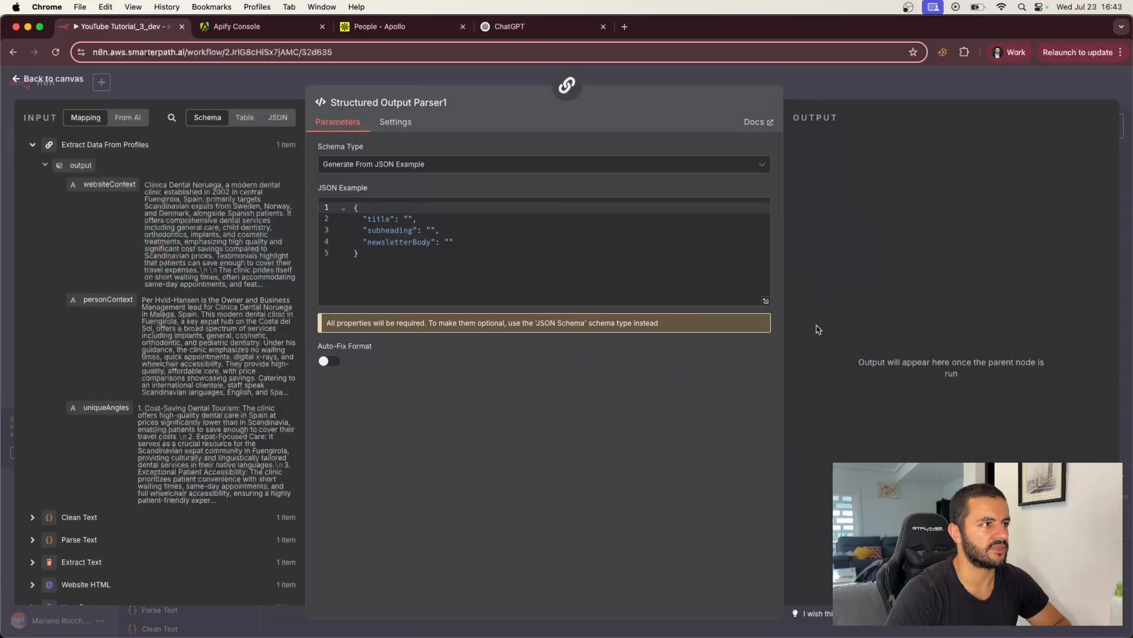
{"action": "left_click", "coordinate": [934, 92]}
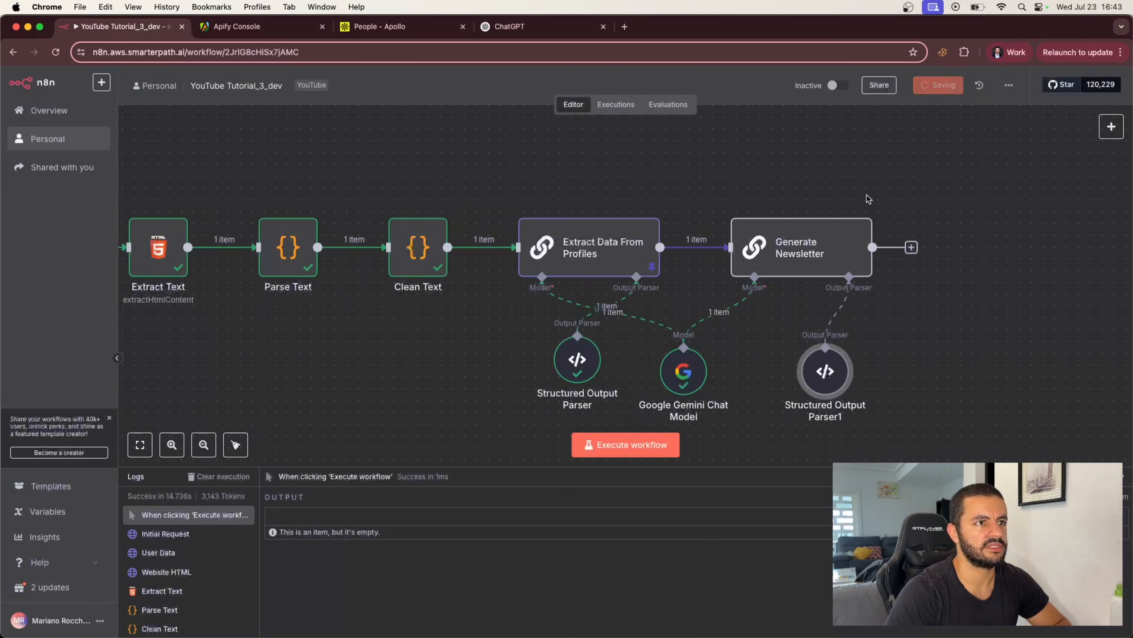
{"action": "left_click", "coordinate": [818, 204]}
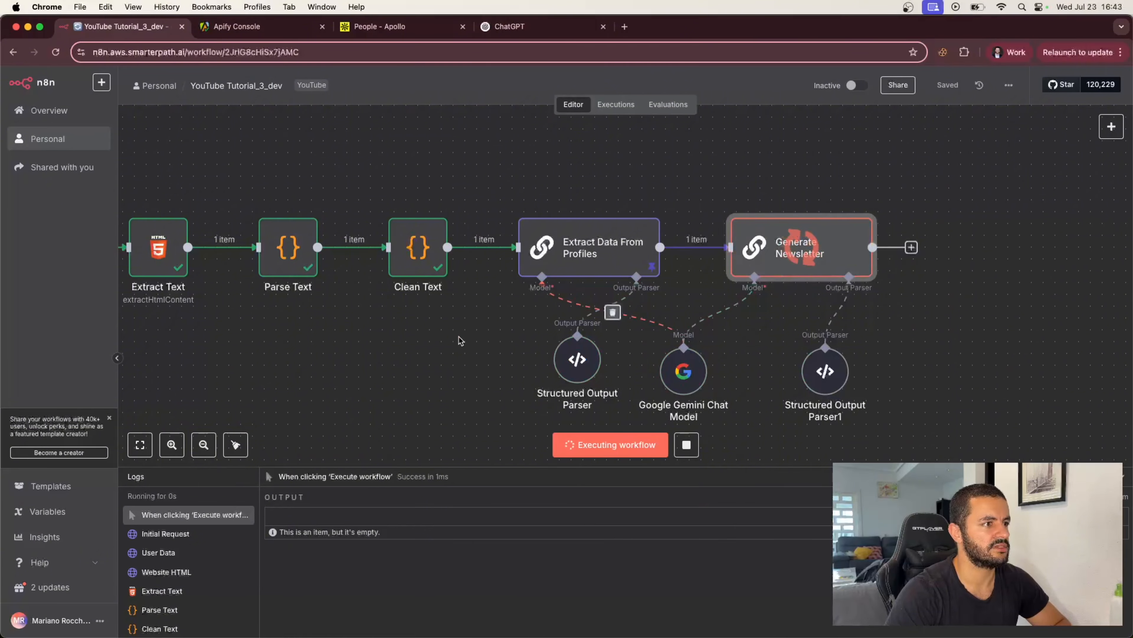
Step: Pin the output data of the Clean Text and Parse Text nodes
{"action": "scroll", "coordinate": [460, 338], "scroll_direction": "left", "scroll_amount": 10}
{"action": "scroll", "coordinate": [461, 340], "scroll_direction": "left", "scroll_amount": 5}
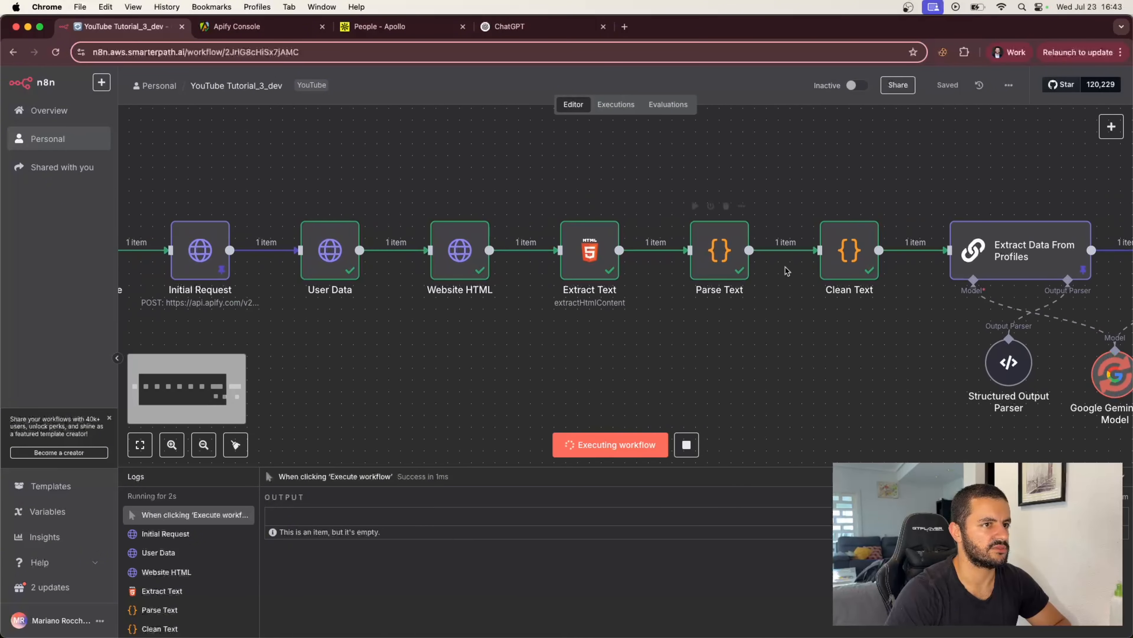
{"action": "double_click", "coordinate": [841, 258]}
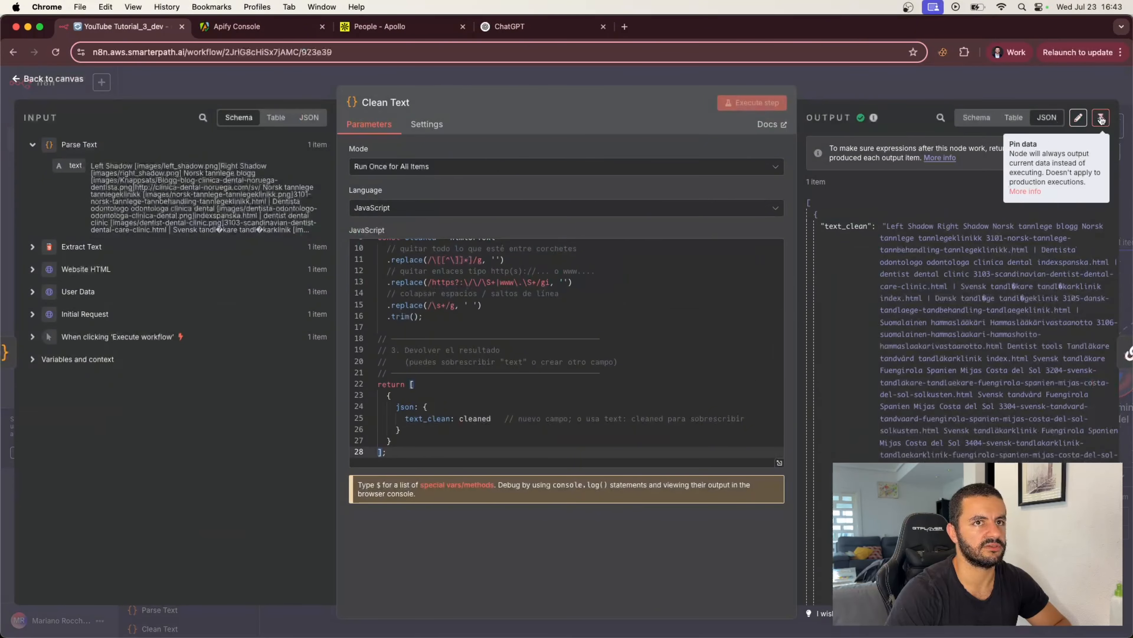
{"action": "left_click", "coordinate": [1101, 113]}
{"action": "left_click", "coordinate": [1051, 82]}
{"action": "double_click", "coordinate": [719, 250]}
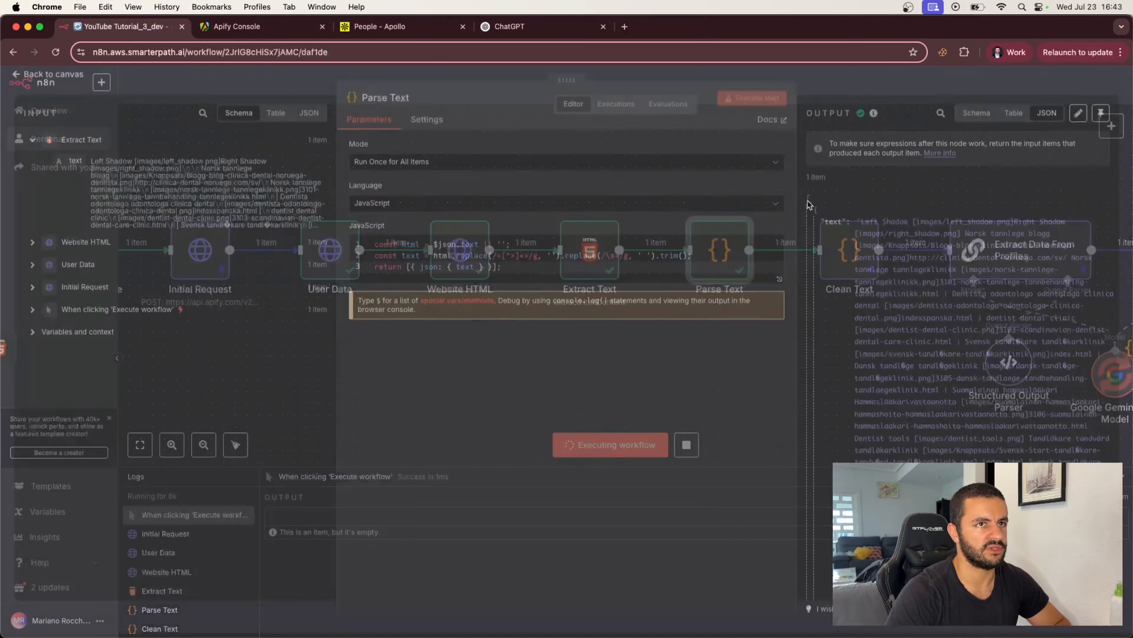
{"action": "left_click", "coordinate": [1037, 92]}
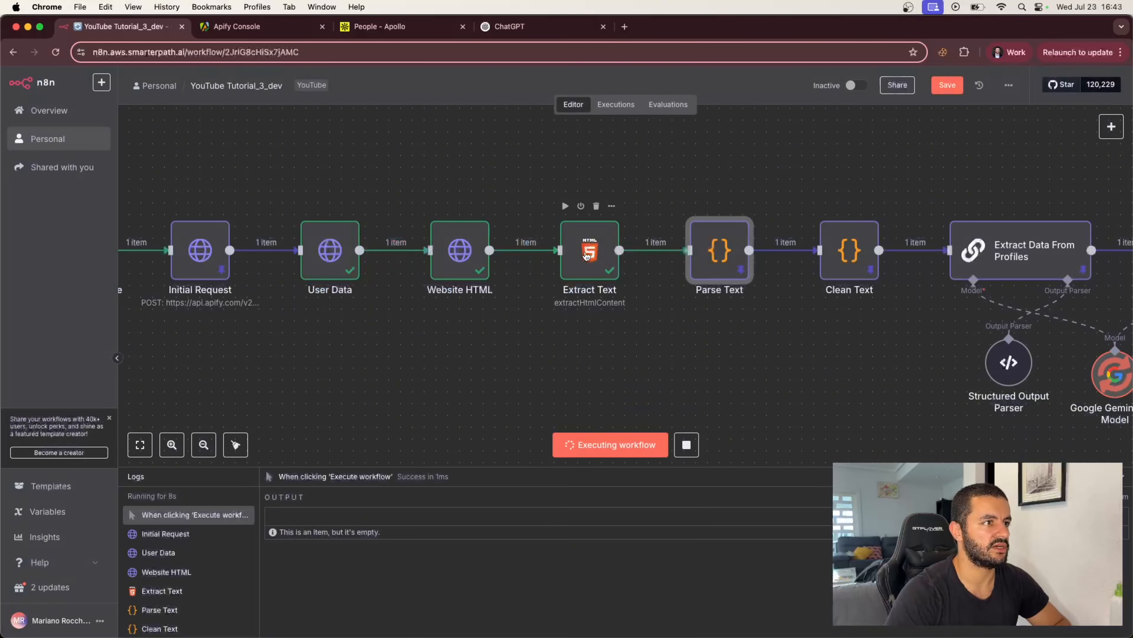
Step: Pin the output data of the Extract Text and Website HTML nodes
{"action": "double_click", "coordinate": [594, 236]}
{"action": "left_click", "coordinate": [1101, 117]}
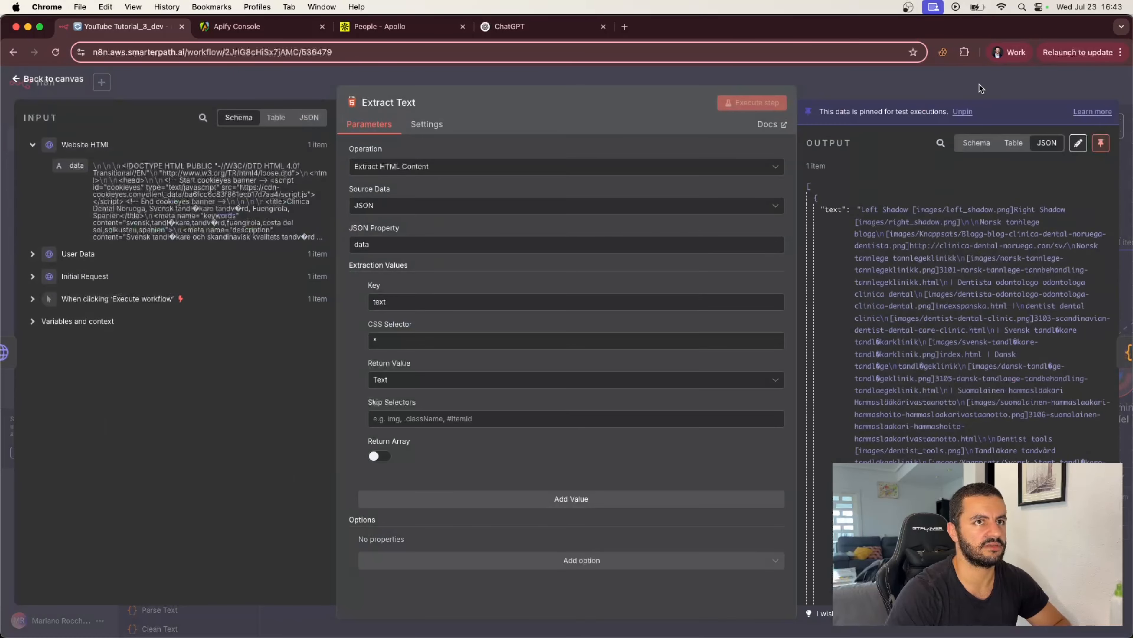
{"action": "left_click", "coordinate": [980, 85]}
{"action": "double_click", "coordinate": [462, 250]}
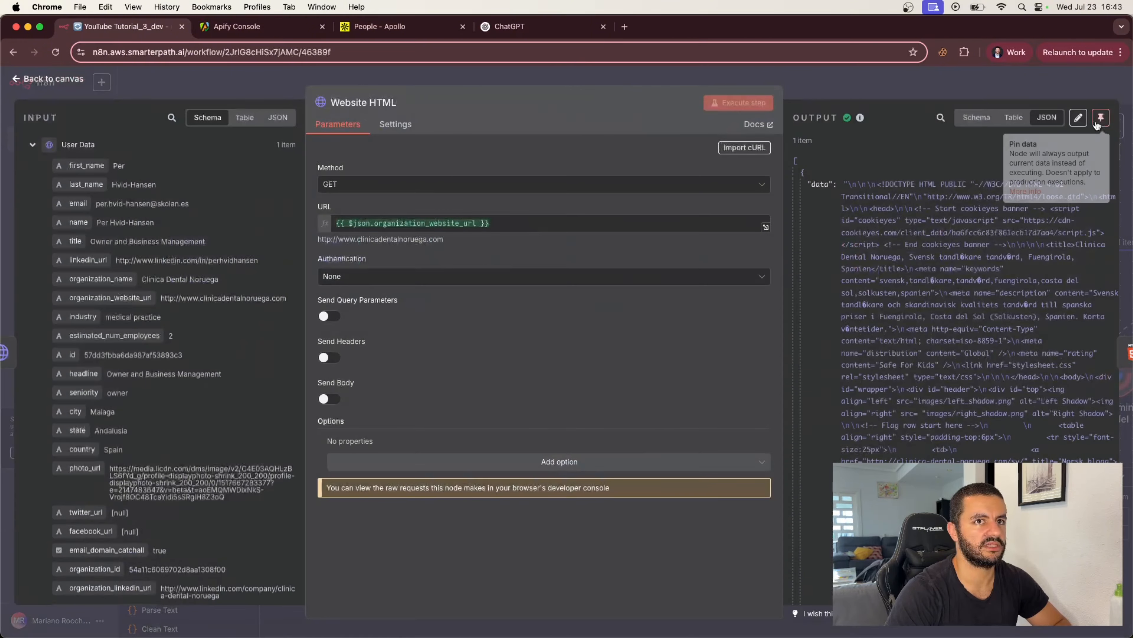
{"action": "left_click", "coordinate": [1101, 117]}
{"action": "left_click", "coordinate": [1016, 78]}
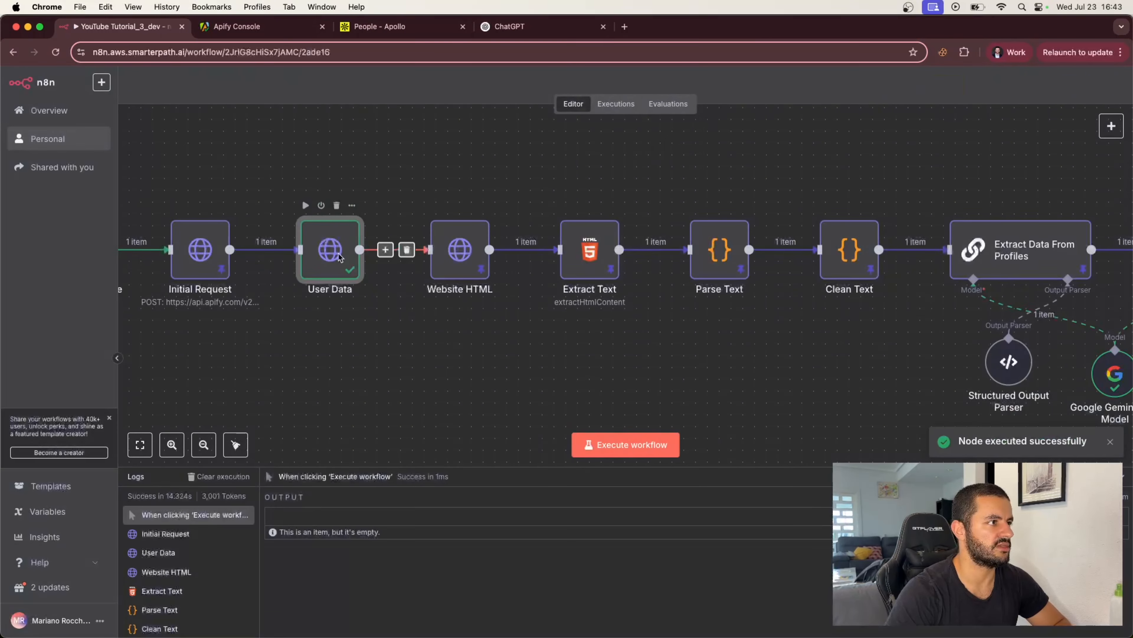
Step: Pin the output data of the User Data node and return to the canvas
{"action": "double_click", "coordinate": [330, 250]}
{"action": "left_click", "coordinate": [1101, 117]}
{"action": "left_click", "coordinate": [1064, 94]}
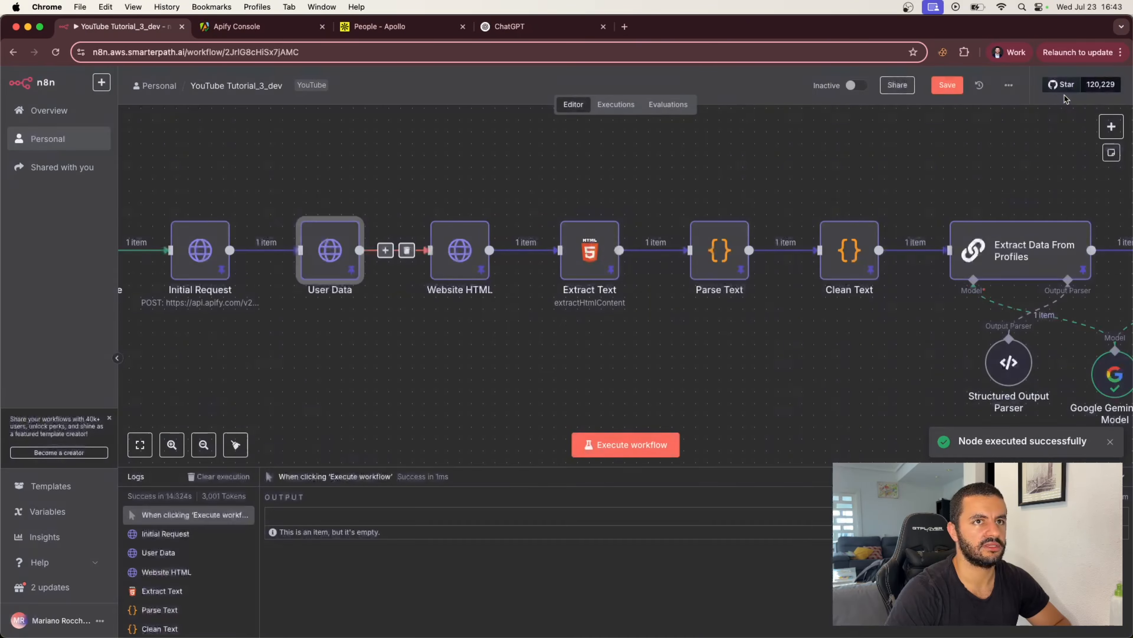
Step: Review the Generate Newsletter node's output and copy the full text of its newsletterBody field
{"action": "scroll", "coordinate": [1030, 242], "scroll_direction": "right", "scroll_amount": 5}
{"action": "scroll", "coordinate": [1030, 242], "scroll_direction": "right", "scroll_amount": 3}
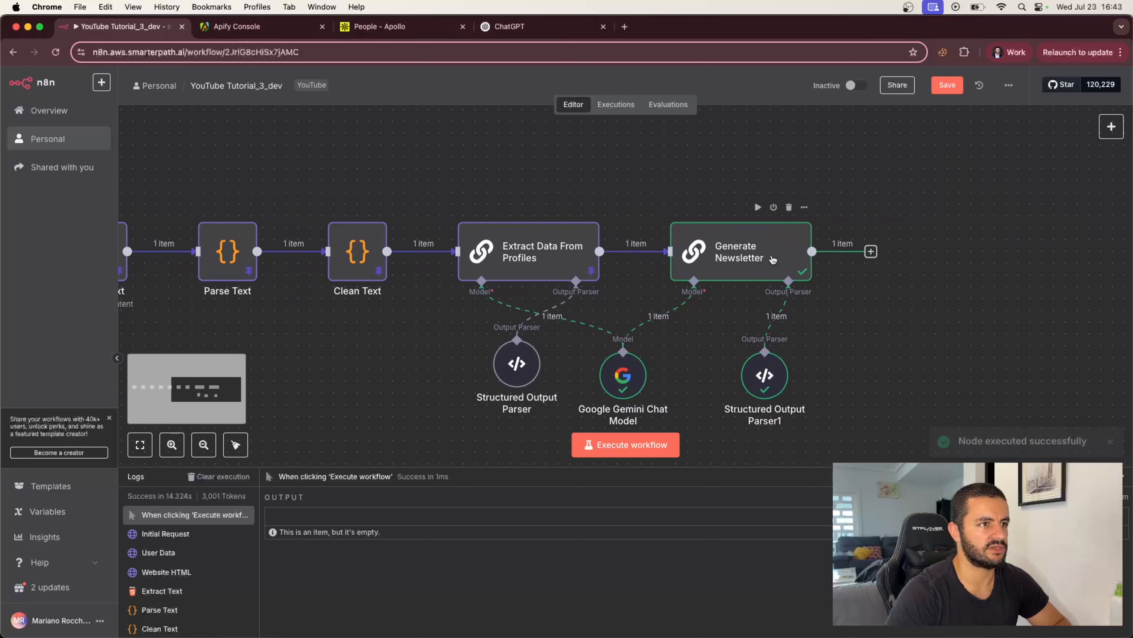
{"action": "double_click", "coordinate": [771, 255]}
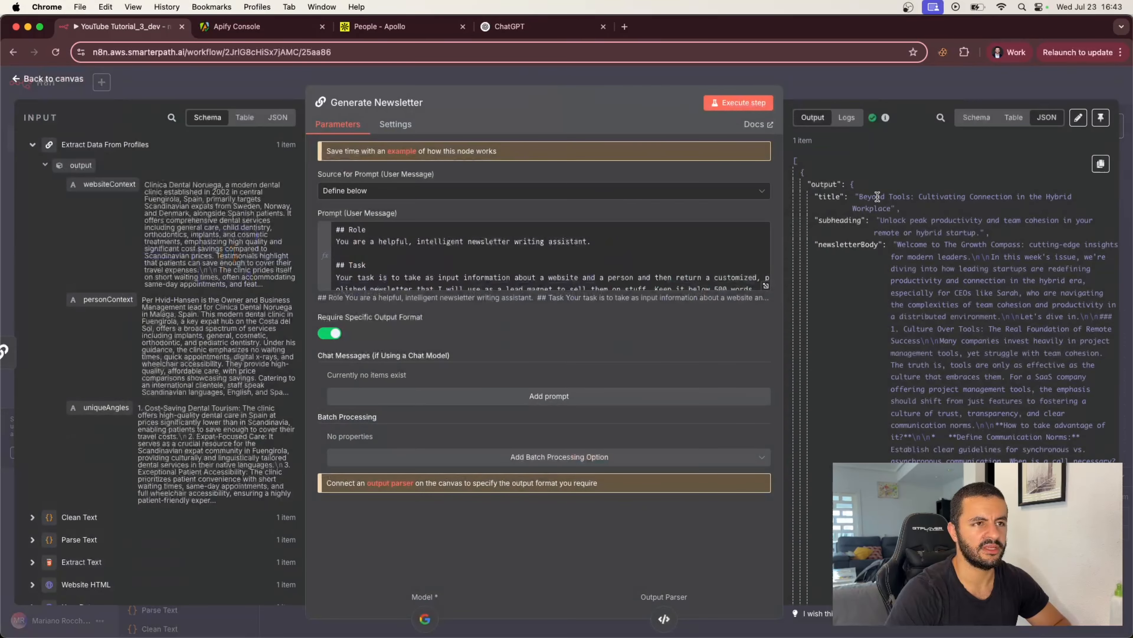
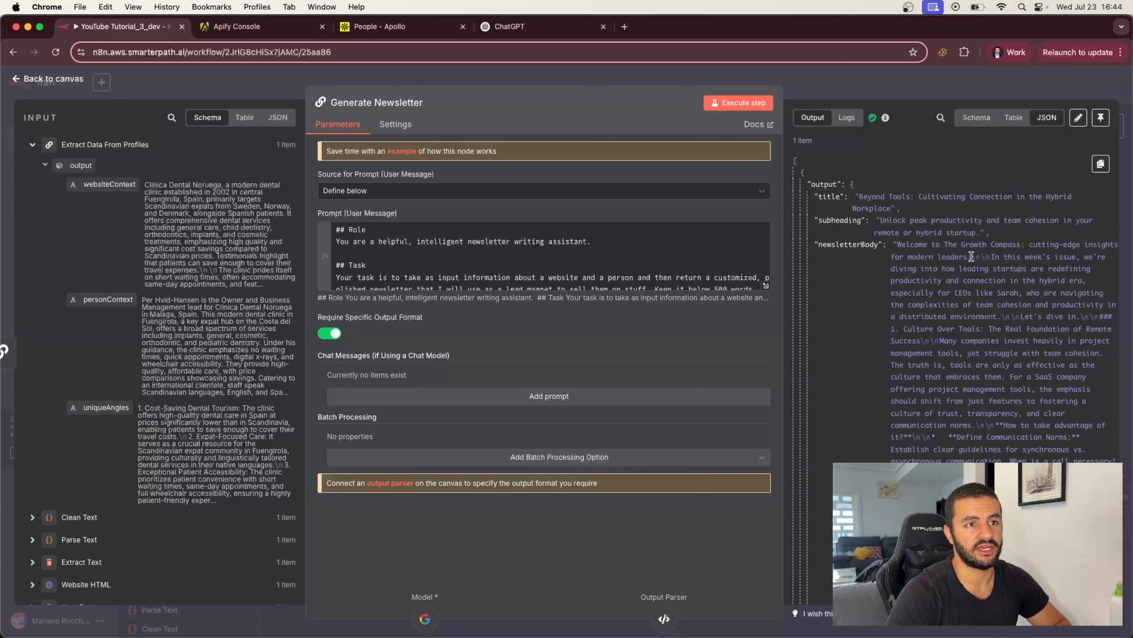
{"action": "left_click_drag", "start_coordinate": [972, 256], "coordinate": [988, 262]}
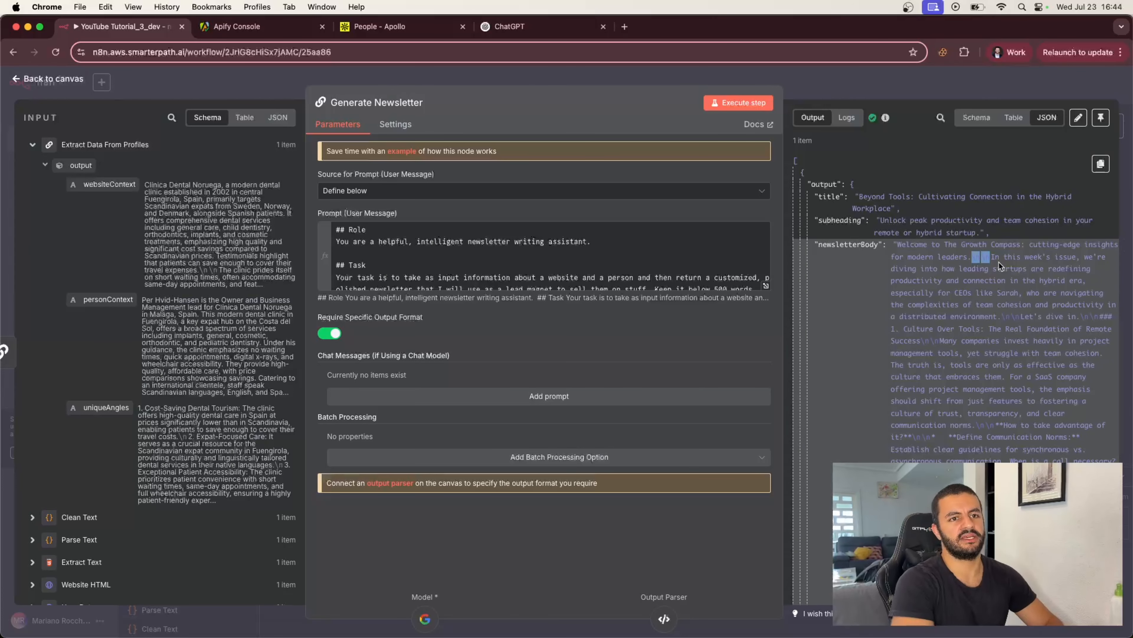
{"action": "scroll", "coordinate": [1000, 325], "scroll_direction": "down", "scroll_amount": 5}
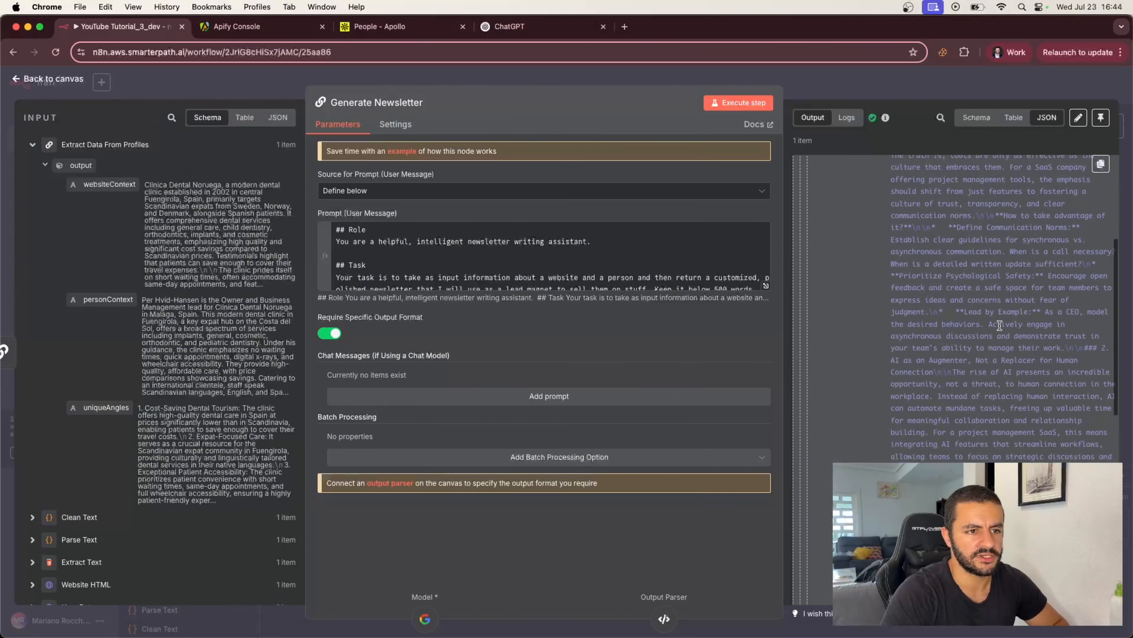
{"action": "scroll", "coordinate": [1000, 325], "scroll_direction": "down", "scroll_amount": 10}
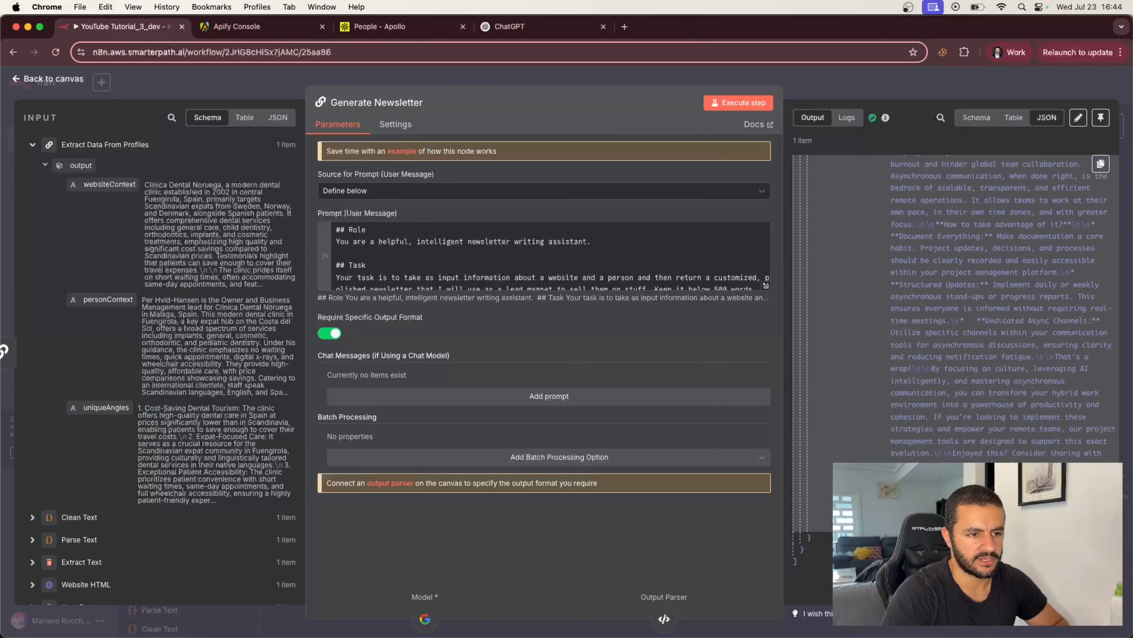
{"action": "left_click_drag", "start_coordinate": [981, 525], "coordinate": [893, 253]}
{"action": "scroll", "coordinate": [920, 401], "scroll_direction": "up", "scroll_amount": 10}
{"action": "scroll", "coordinate": [919, 401], "scroll_direction": "up", "scroll_amount": 10}
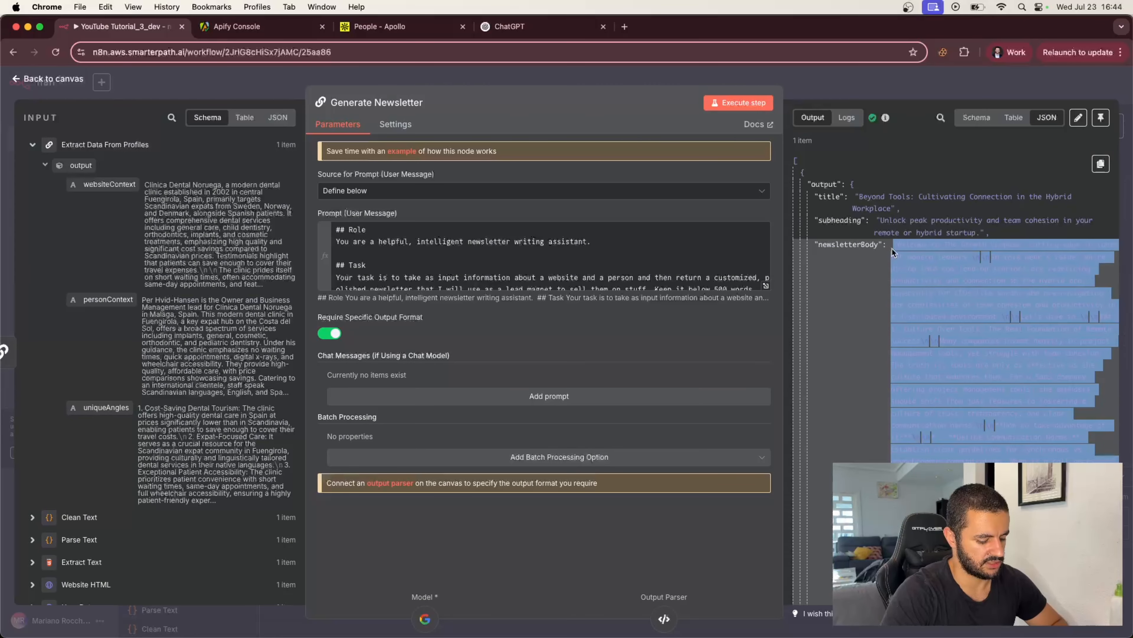
Step: Search Google for "hemingway app" in a new browser tab and open the Hemingway Editor website
{"action": "key", "text": "super+t"}
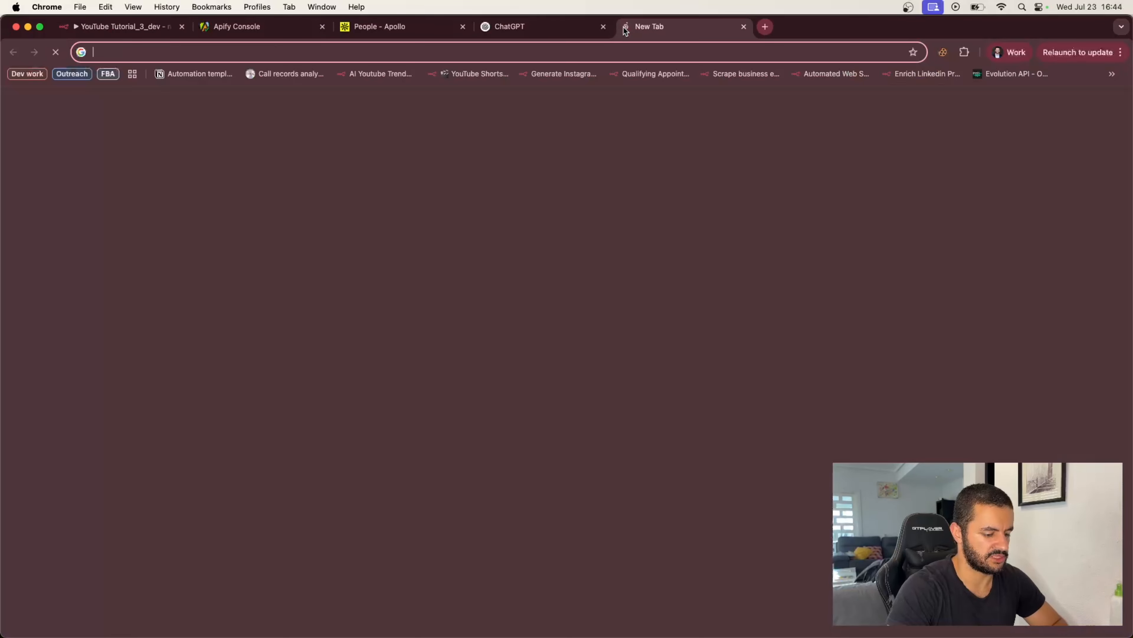
{"action": "type", "text": "hemingw"}
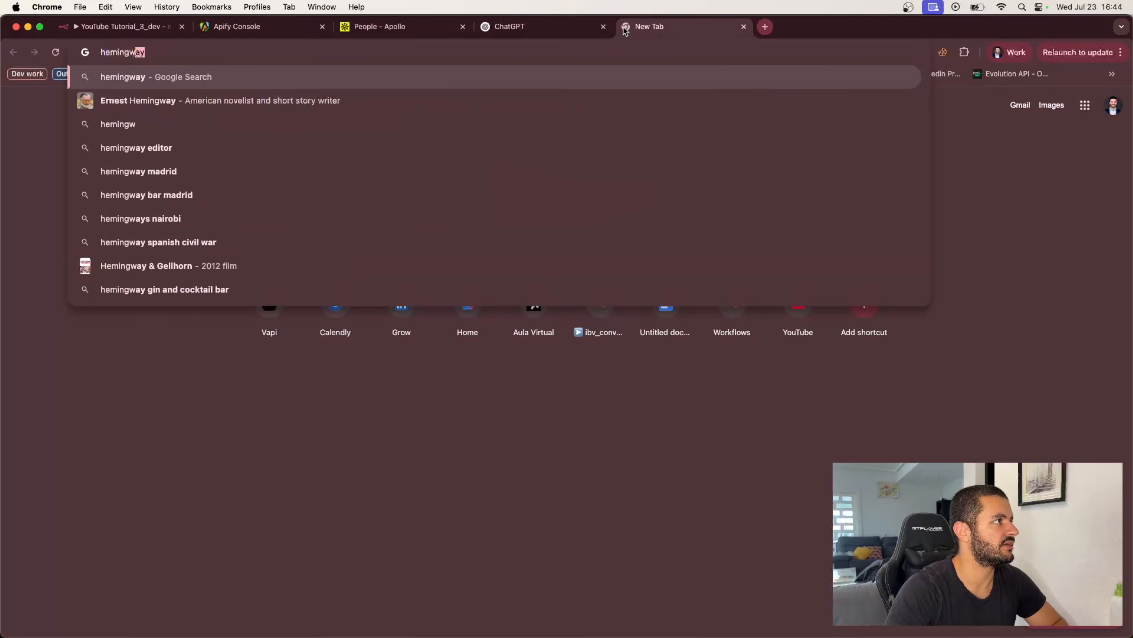
{"action": "key", "text": "Return"}
{"action": "left_click", "coordinate": [285, 85]}
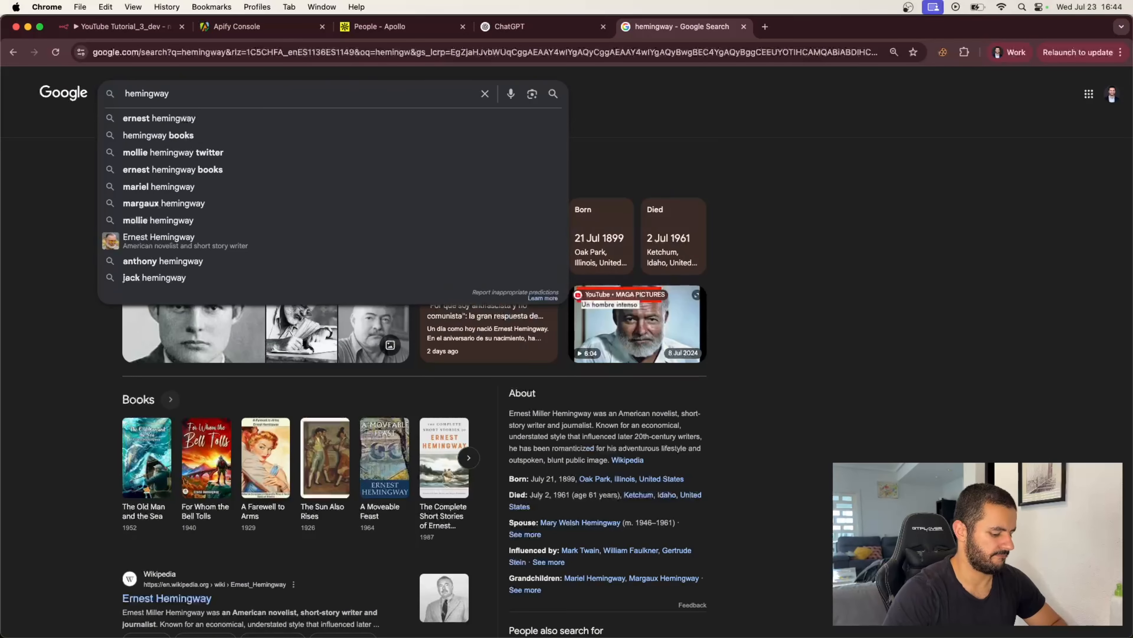
{"action": "type", "text": "app"}
{"action": "key", "text": "Return"}
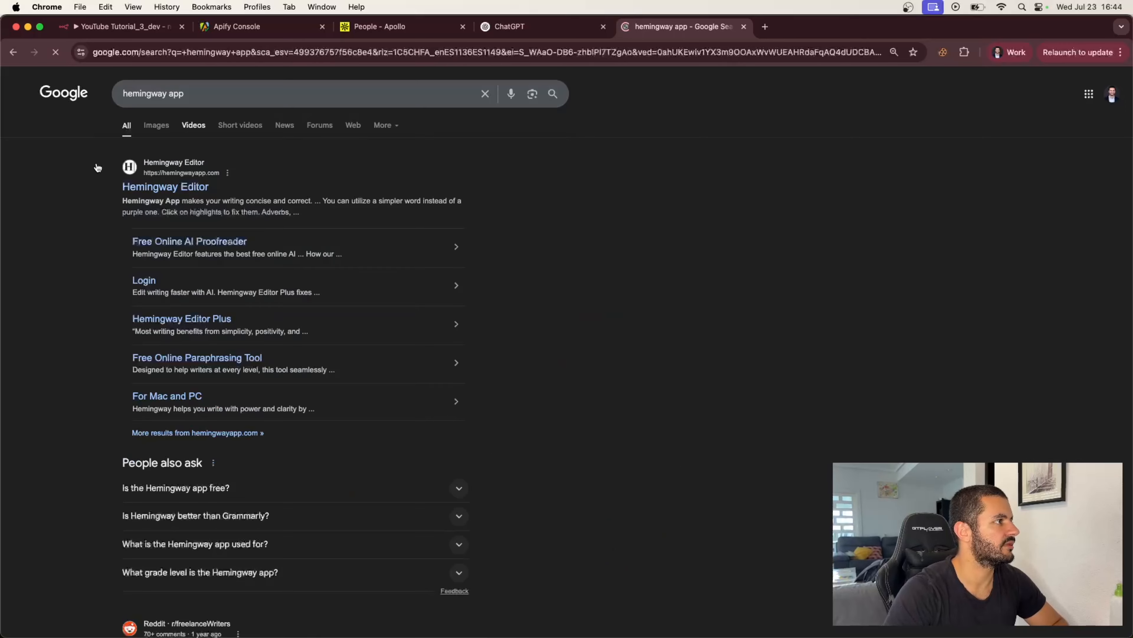
{"action": "left_click", "coordinate": [160, 190]}
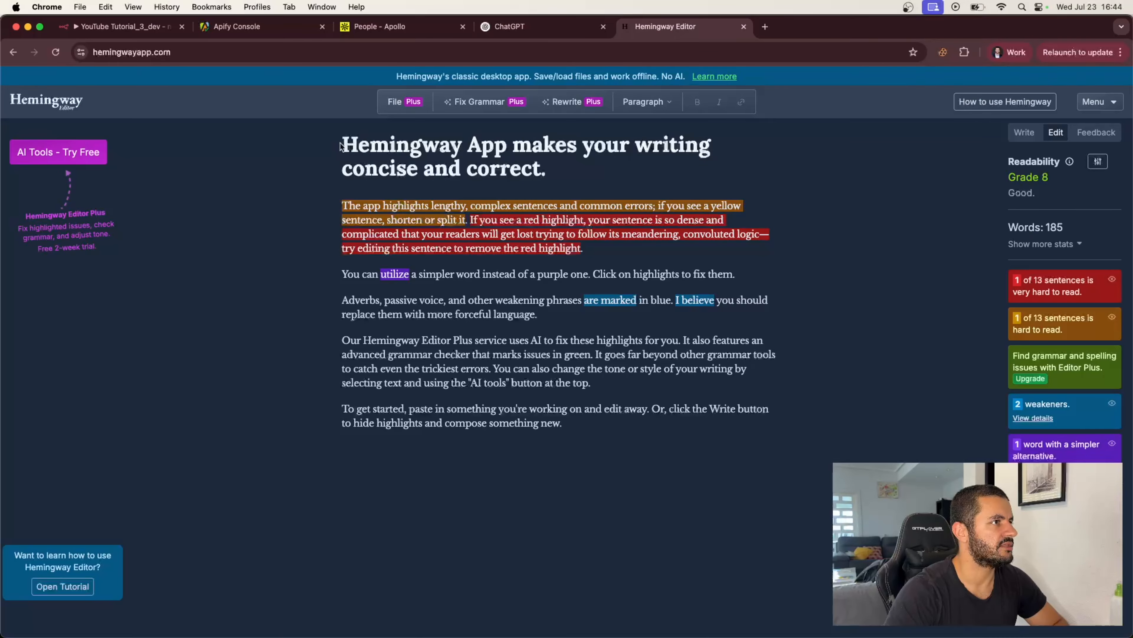
Step: Replace all the sample text in Hemingway Editor with the copied newsletter body
{"action": "left_click_drag", "start_coordinate": [340, 146], "coordinate": [645, 428]}
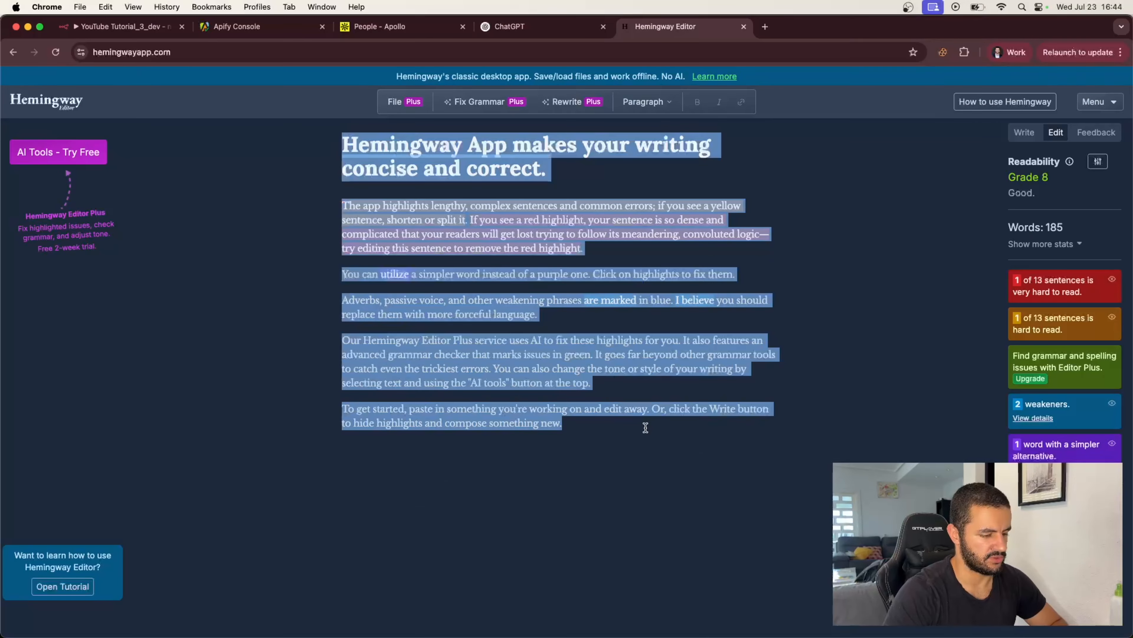
{"action": "key", "text": "super+v"}
{"action": "scroll", "coordinate": [560, 329], "scroll_direction": "up", "scroll_amount": 15}
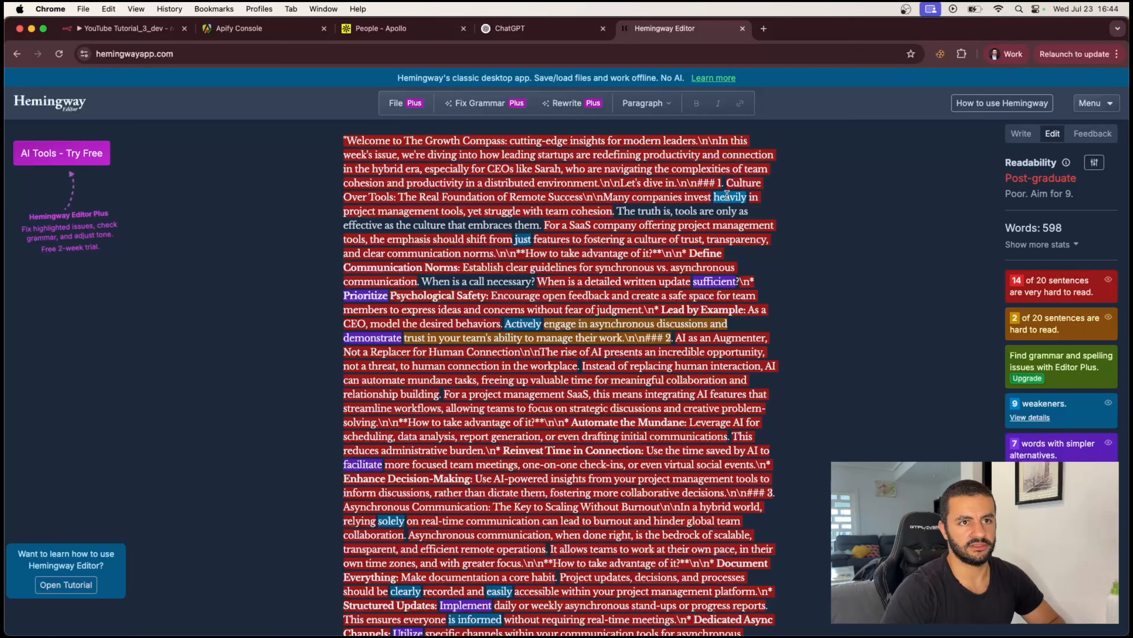
Step: Split the newsletter opening into separate paragraphs for the welcome line, the \n\n marker and the "In this week's issue" passage
{"action": "left_click", "coordinate": [696, 140]}
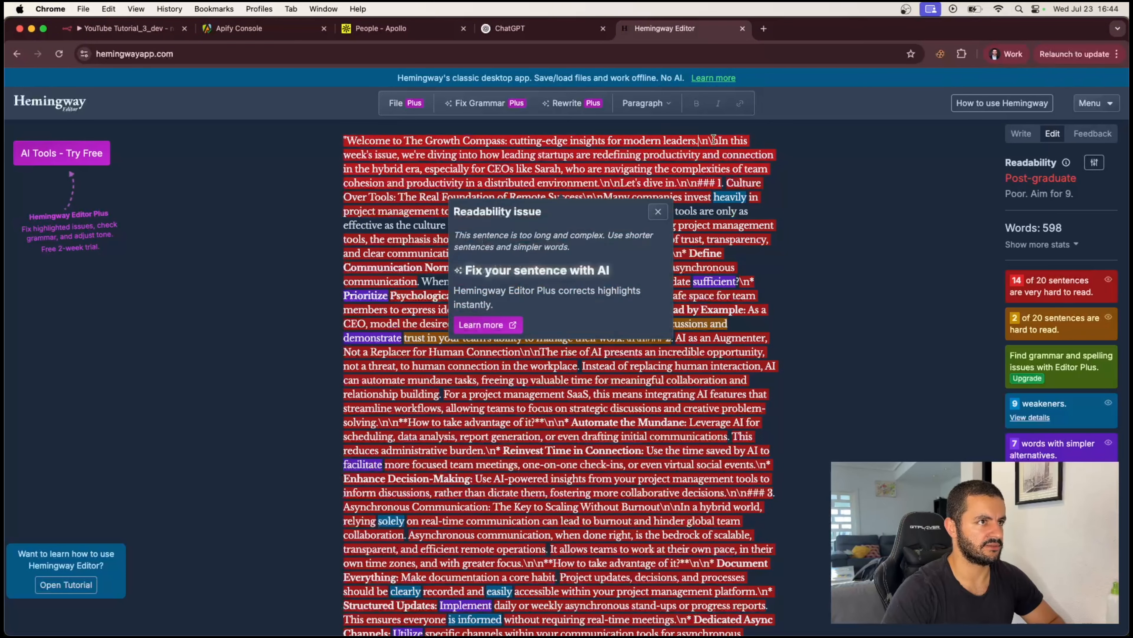
{"action": "key", "text": "Return"}
{"action": "key", "text": "Right"}
{"action": "key", "text": "Right"}
{"action": "key", "text": "Right"}
{"action": "key", "text": "Right"}
{"action": "key", "text": "Return"}
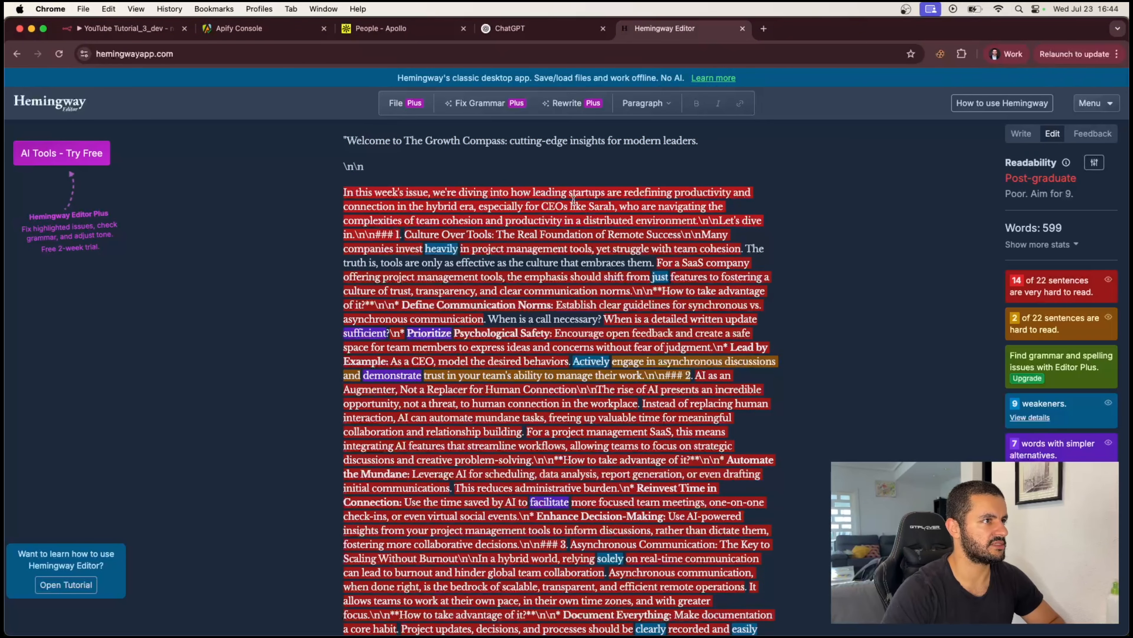
{"action": "left_click", "coordinate": [698, 220]}
{"action": "key", "text": "Return"}
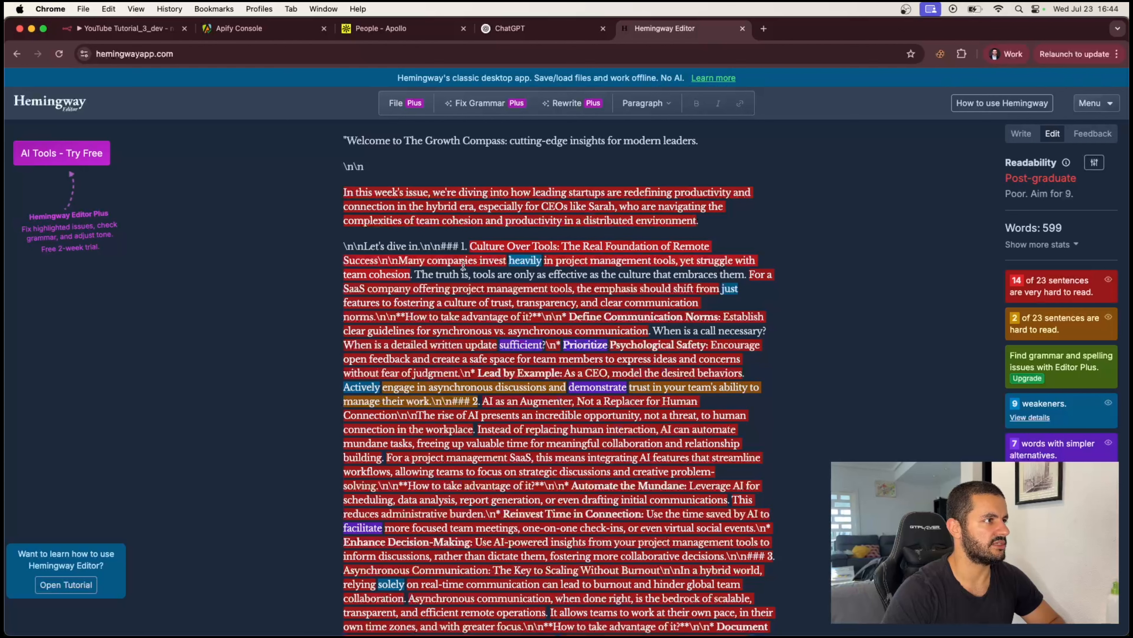
Step: Break section 1 into separate paragraphs for the "1. Culture Over Tools" heading, "Many companies invest" and "For a SaaS company"
{"action": "left_click", "coordinate": [461, 246]}
{"action": "key", "text": "Return"}
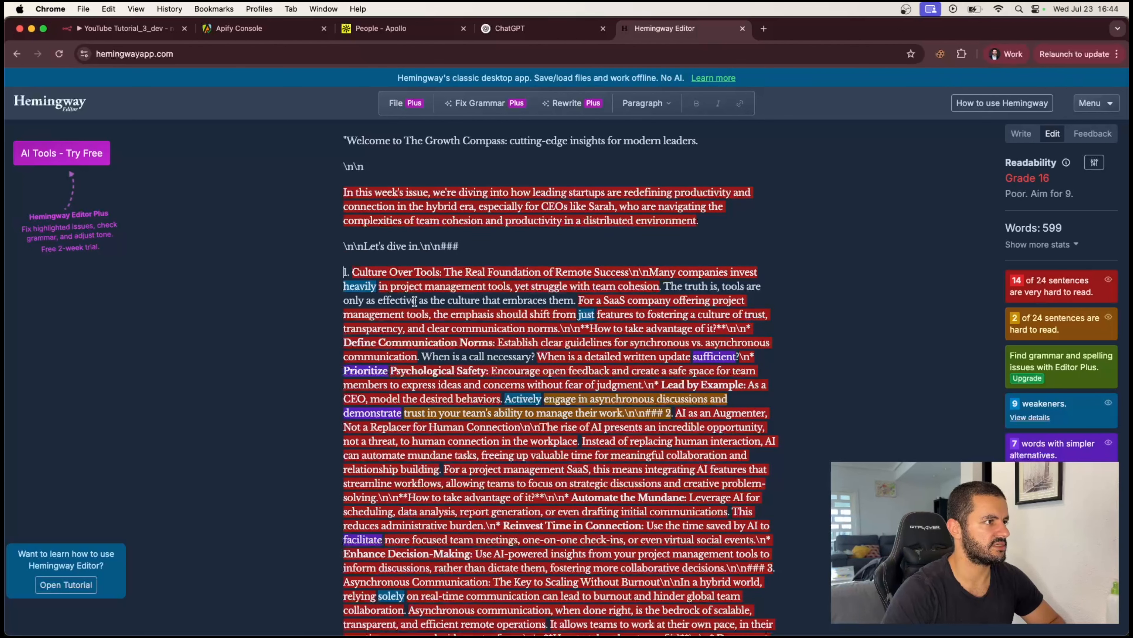
{"action": "left_click", "coordinate": [647, 272]}
{"action": "key", "text": "Return"}
{"action": "left_click", "coordinate": [677, 312]}
{"action": "key", "text": "Return"}
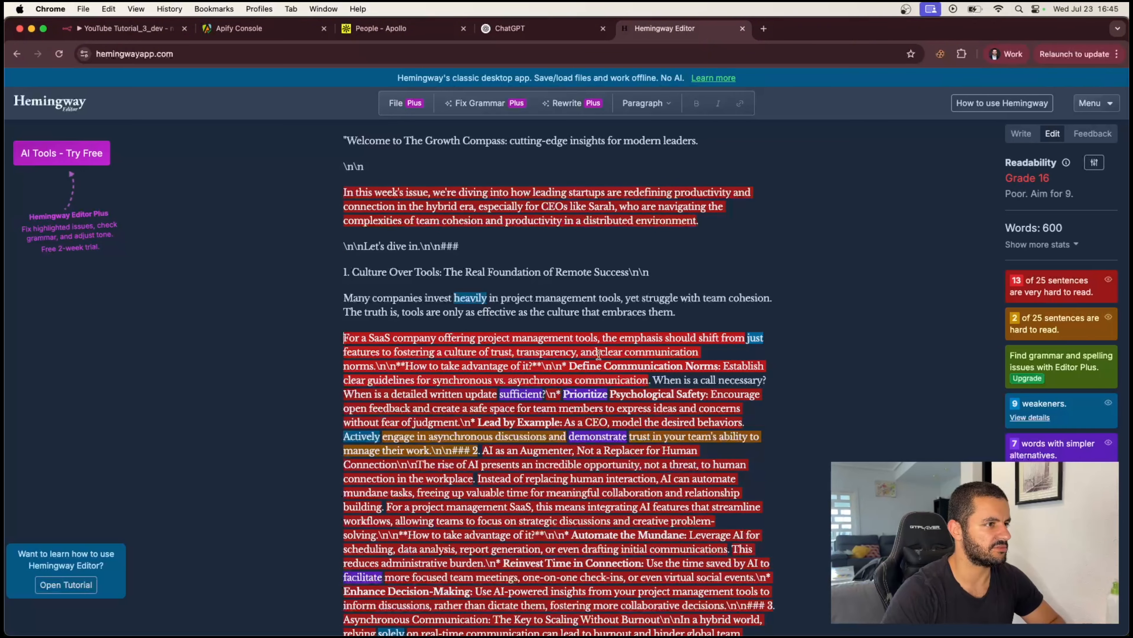
Step: Start new paragraphs at section 1's "How to take advantage of it?", "Define Communication Norms:" and "When is a detailed written update"
{"action": "scroll", "coordinate": [534, 355], "scroll_direction": "down", "scroll_amount": 1}
{"action": "left_click", "coordinate": [403, 346]}
{"action": "key", "text": "Return"}
{"action": "left_click", "coordinate": [507, 358]}
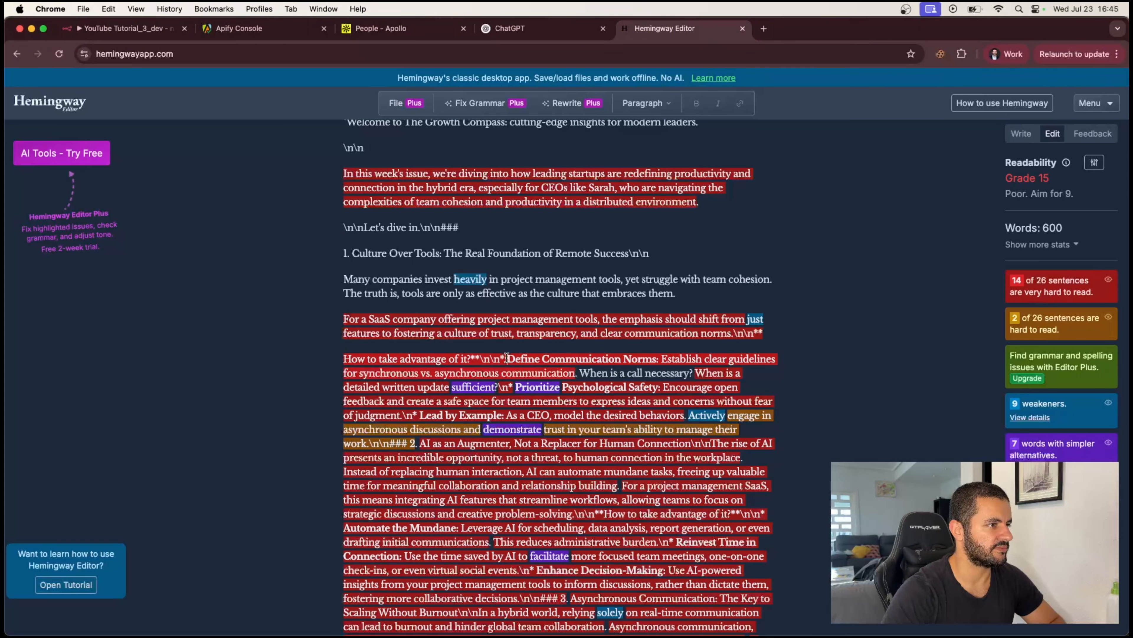
{"action": "key", "text": "Return"}
{"action": "left_click", "coordinate": [536, 398]}
{"action": "key", "text": "Return"}
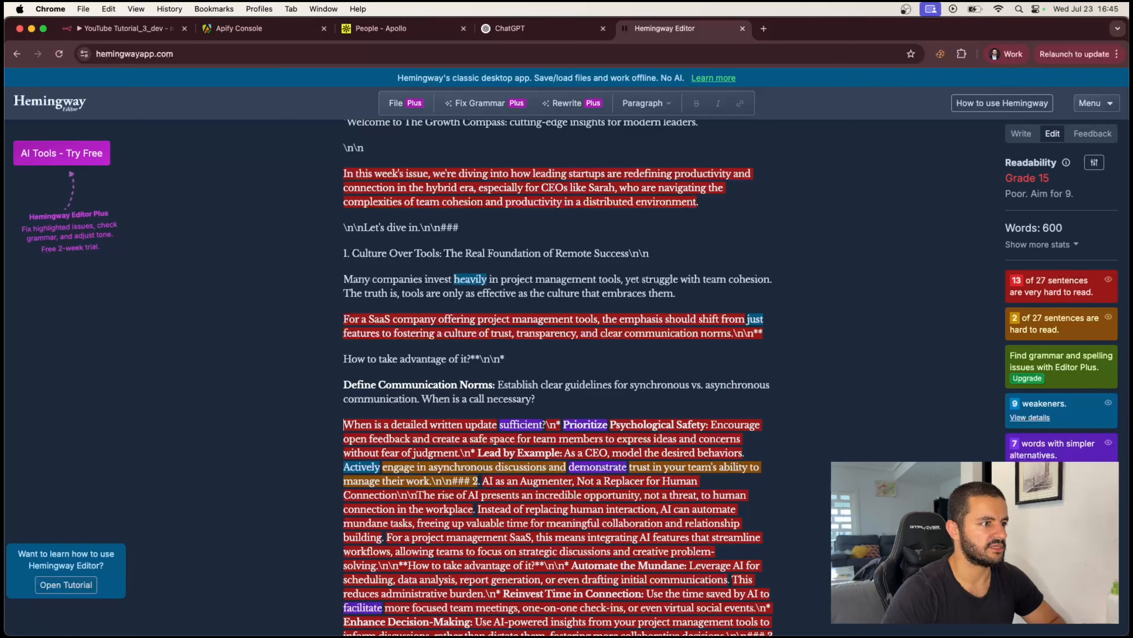
Step: Start new paragraphs at the \n* marker after "sufficient?", at "Prioritize Psychological Safety:" and at "Lead by Example:"
{"action": "left_click", "coordinate": [544, 424]}
{"action": "key", "text": "Return"}
{"action": "left_click", "coordinate": [359, 451]}
{"action": "key", "text": "Return"}
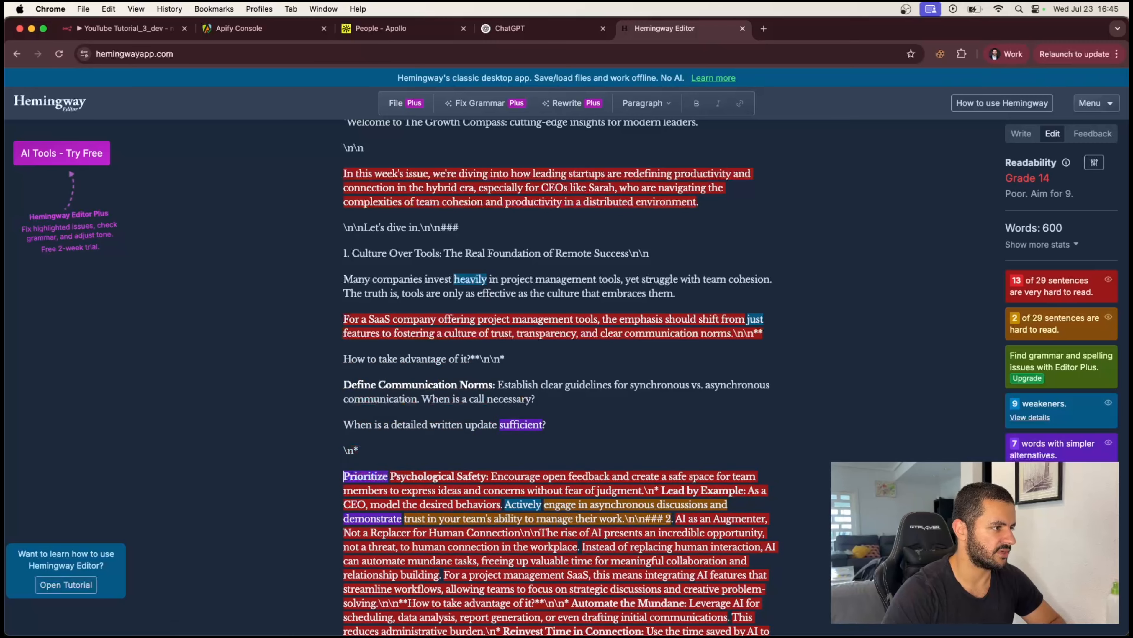
{"action": "scroll", "coordinate": [417, 473], "scroll_direction": "down", "scroll_amount": 2}
{"action": "left_click", "coordinate": [661, 412]}
{"action": "key", "text": "Return"}
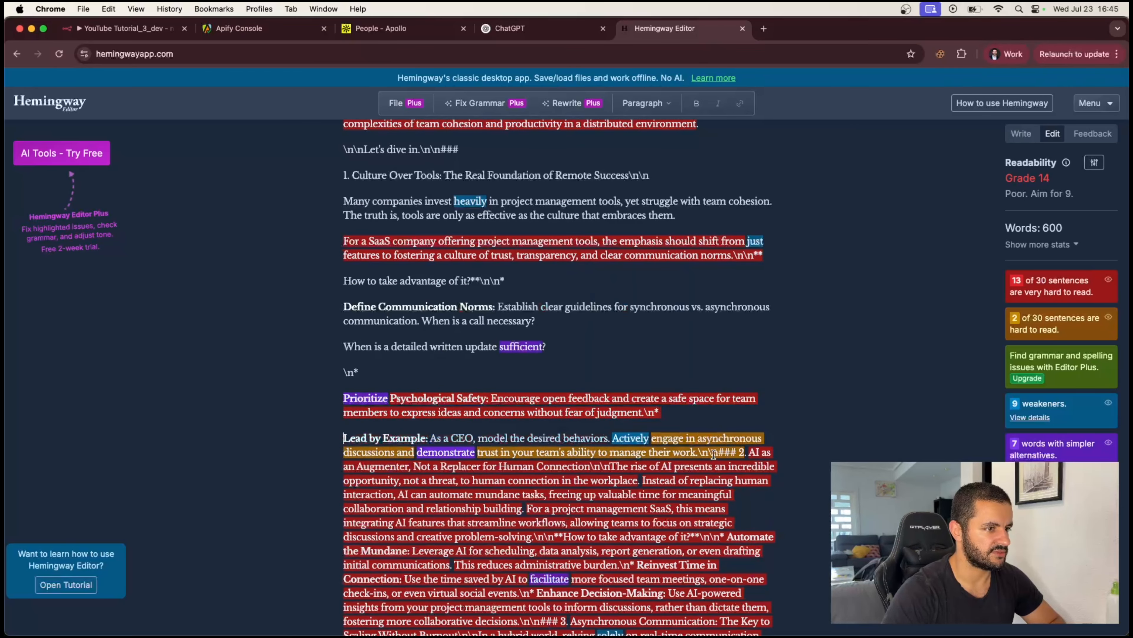
Step: Start new paragraphs at the "2. AI as an Augmenter" heading, "The rise of AI" and "For a project management SaaS"
{"action": "left_click", "coordinate": [743, 452]}
{"action": "key", "text": "Return"}
{"action": "scroll", "coordinate": [642, 335], "scroll_direction": "down", "scroll_amount": 4}
{"action": "left_click", "coordinate": [642, 339]}
{"action": "key", "text": "Return"}
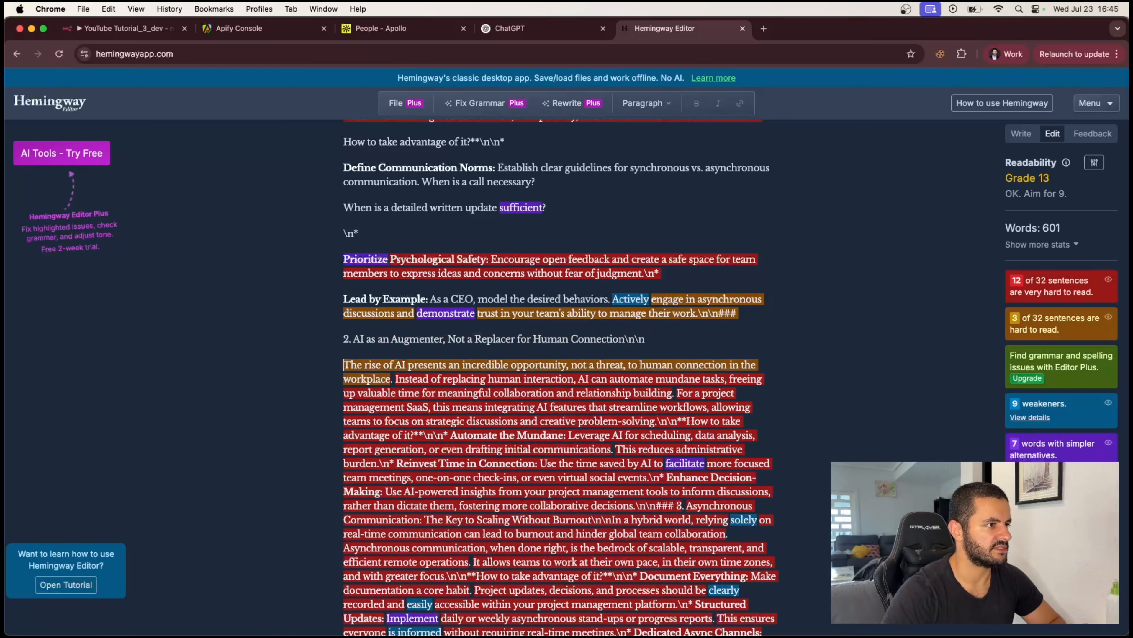
{"action": "left_click", "coordinate": [681, 394]}
{"action": "key", "text": "Return"}
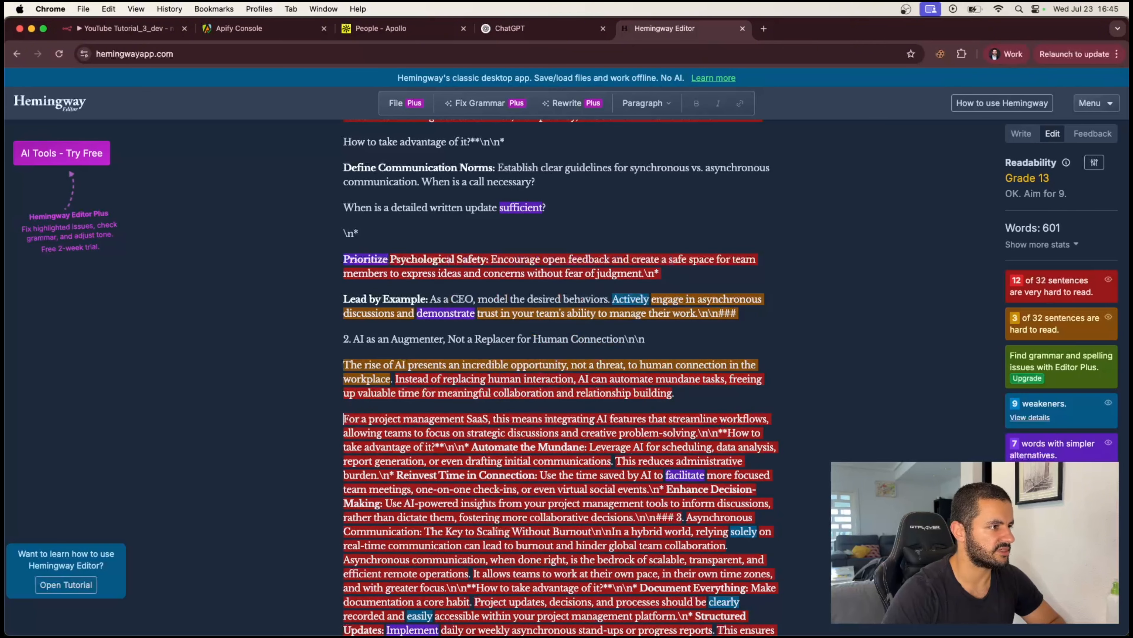
Step: Start new paragraphs at section 2's "How to take advantage of it?", "Automate the Mundane:" and "This reduces administrative burden"
{"action": "left_click", "coordinate": [728, 432]}
{"action": "key", "text": "Return"}
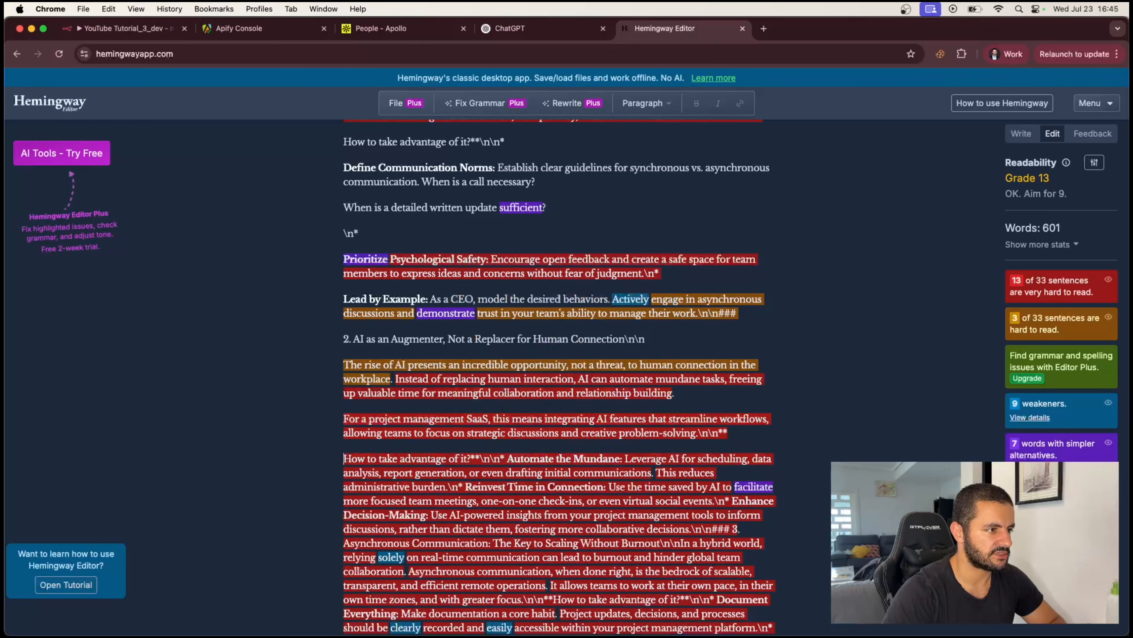
{"action": "left_click", "coordinate": [506, 459]}
{"action": "key", "text": "Return"}
{"action": "scroll", "coordinate": [652, 375], "scroll_direction": "down", "scroll_amount": 5}
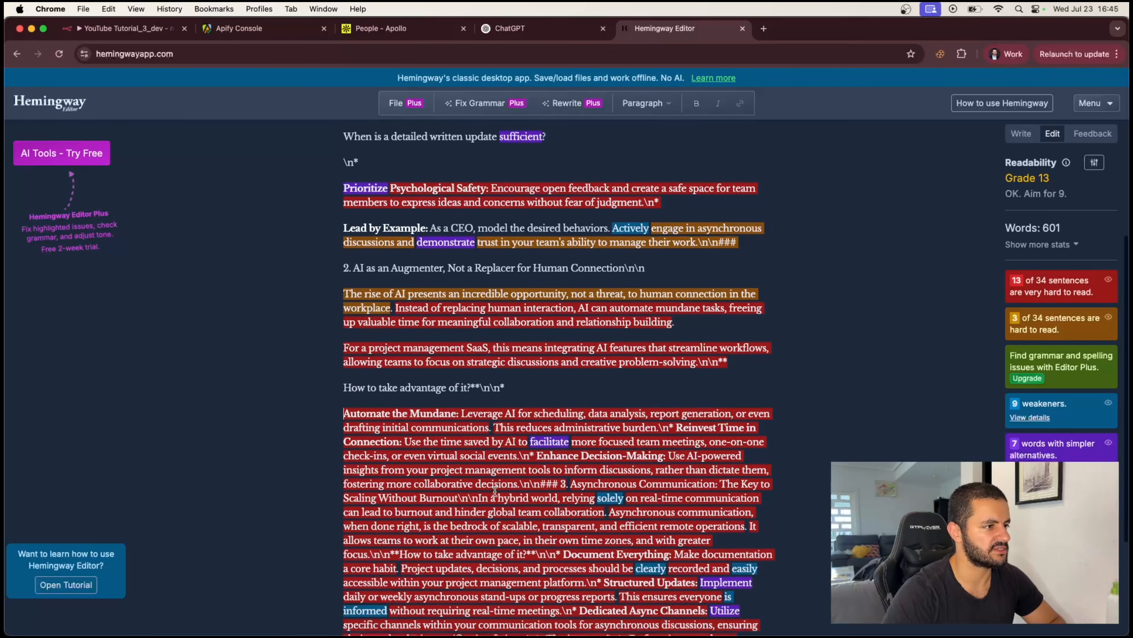
{"action": "left_click", "coordinate": [491, 388]}
{"action": "key", "text": "Return"}
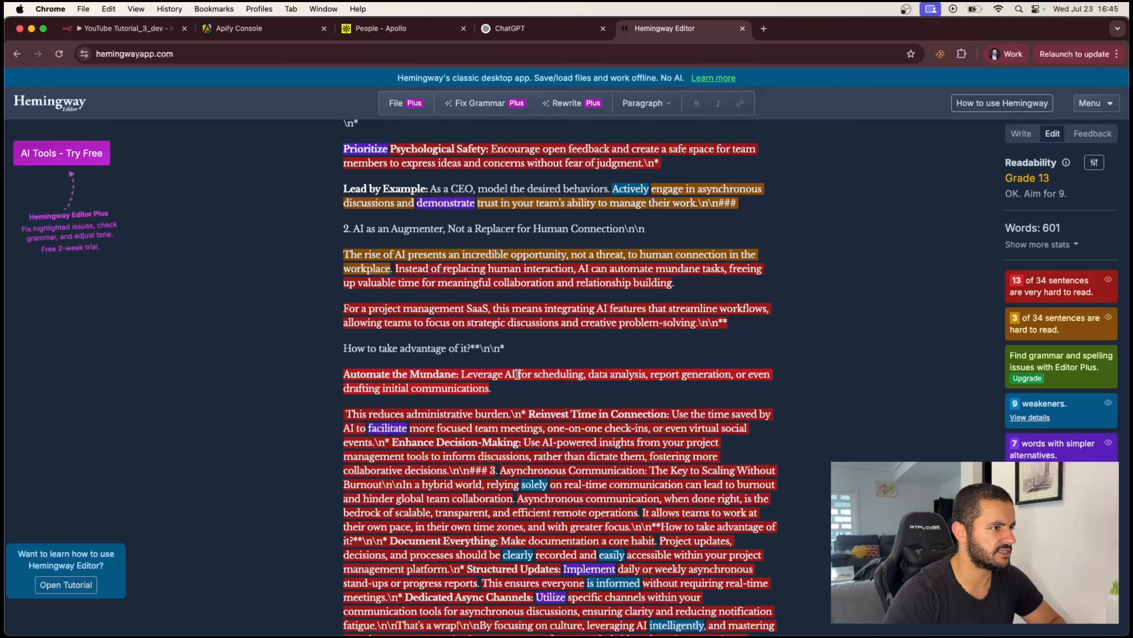
Step: Put the "Automate the Mundane:" and "Reinvest Time in Connection:" headings on lines separate from their body text
{"action": "left_click", "coordinate": [463, 371]}
{"action": "key", "text": "Return"}
{"action": "scroll", "coordinate": [468, 379], "scroll_direction": "down", "scroll_amount": 3}
{"action": "left_click", "coordinate": [527, 387]}
{"action": "key", "text": "Return"}
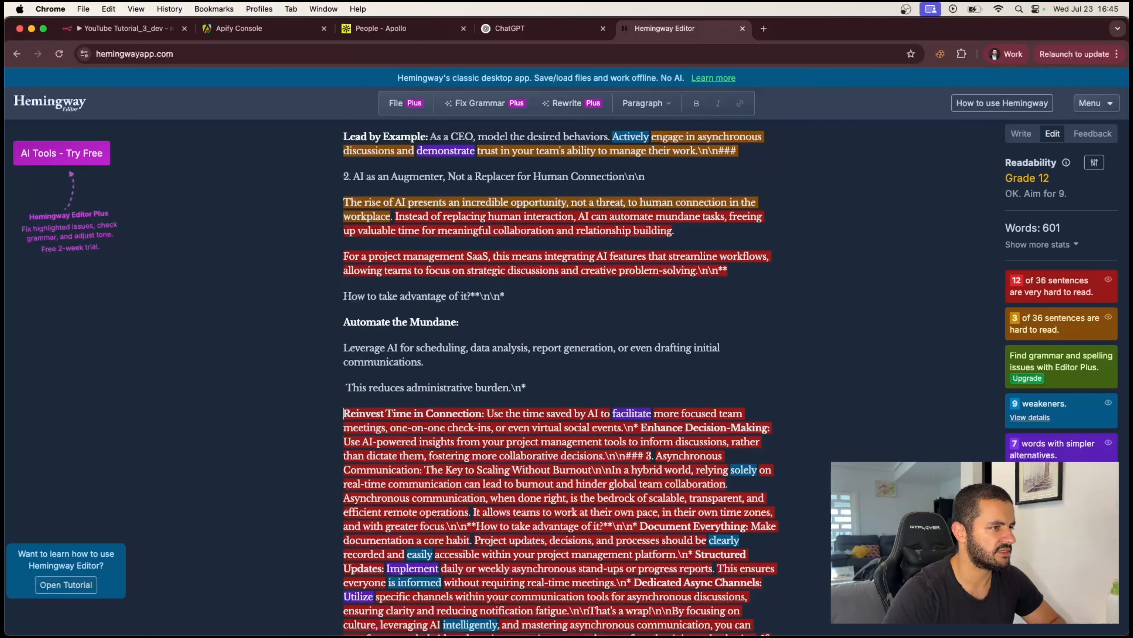
{"action": "left_click", "coordinate": [486, 414]}
{"action": "key", "text": "Return"}
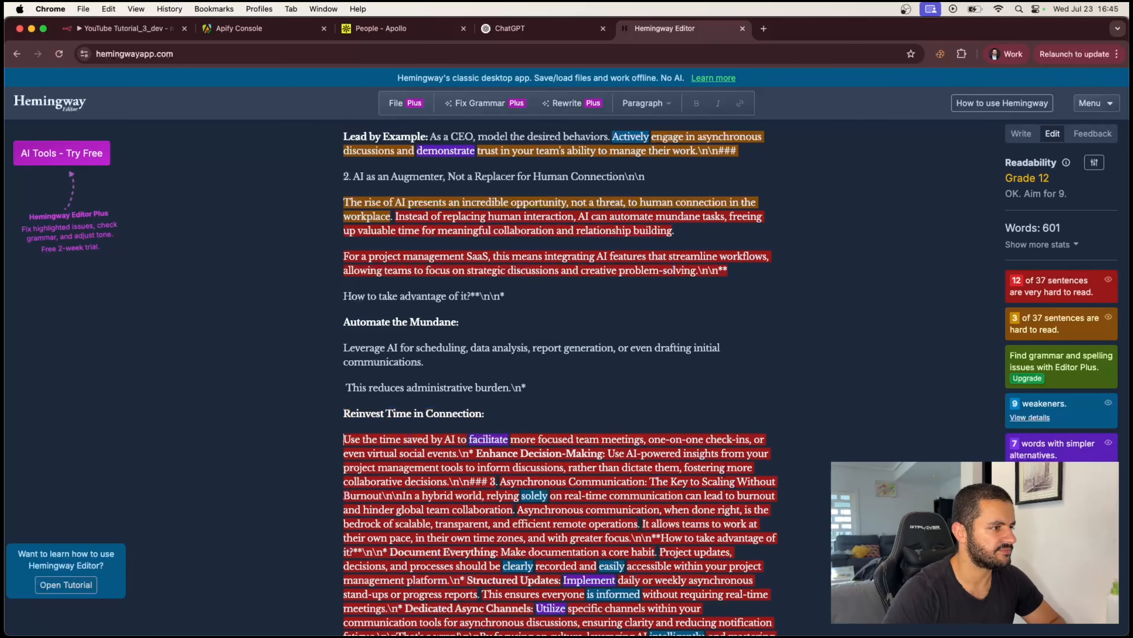
Step: Remove the \n* marker after "even virtual social events." and start a new paragraph at "Enhance Decision-Making:"
{"action": "left_click", "coordinate": [478, 452]}
{"action": "key", "text": "Return"}
{"action": "key", "text": "BackSpace"}
{"action": "key", "text": "BackSpace"}
{"action": "key", "text": "BackSpace"}
{"action": "key", "text": "BackSpace"}
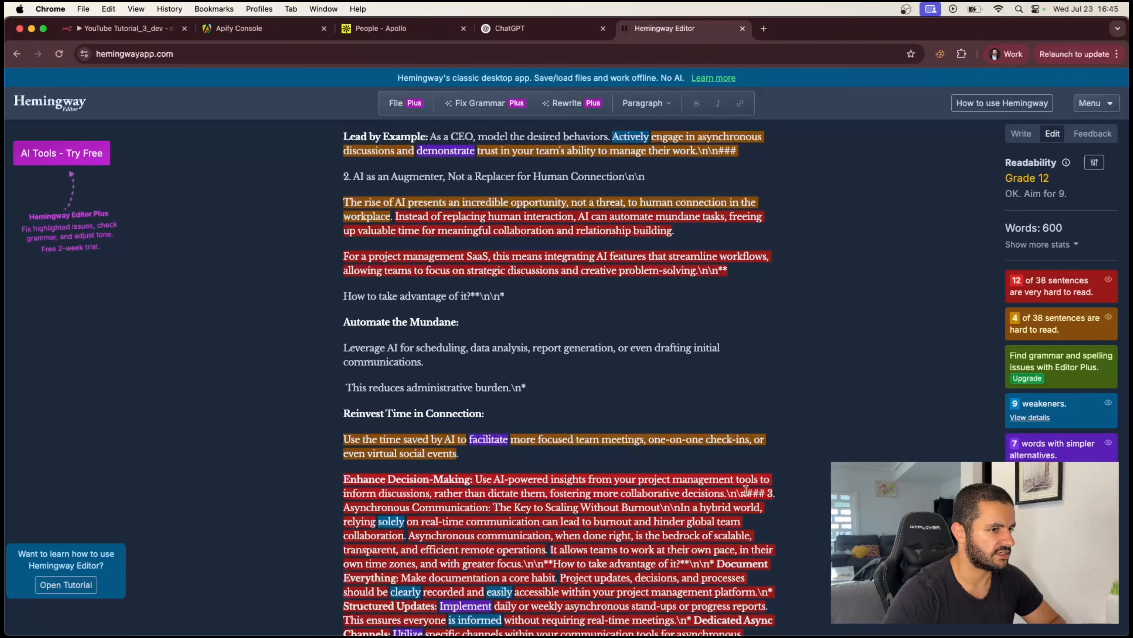
Step: Delete the n\n### characters before item 3 and put "3. Asynchronous Communication:" and "Enhance Decision-Making:" on their own lines
{"action": "left_click", "coordinate": [766, 493]}
{"action": "key", "text": "BackSpace"}
{"action": "key", "text": "BackSpace"}
{"action": "key", "text": "BackSpace"}
{"action": "key", "text": "BackSpace"}
{"action": "key", "text": "Return"}
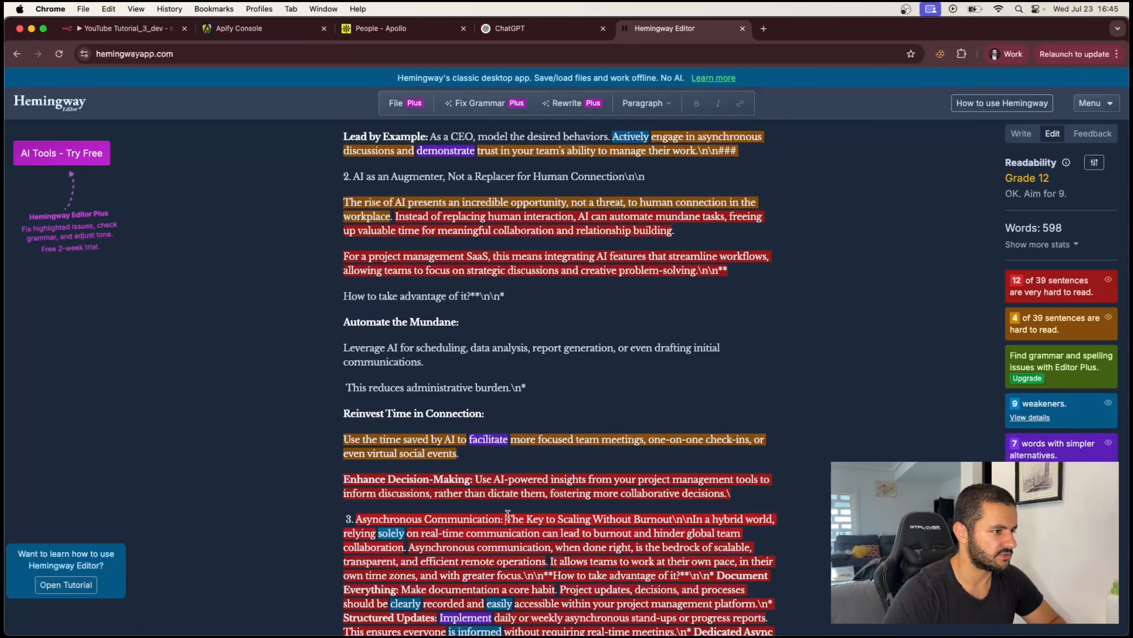
{"action": "left_click", "coordinate": [507, 517]}
{"action": "key", "text": "Return"}
{"action": "left_click", "coordinate": [474, 478]}
{"action": "key", "text": "Return"}
Step: Remove the \n\n after "The Key to Scaling Without Burnout" and start new paragraphs at "In a hybrid world" and "Asynchronous communication, when done right"
{"action": "scroll", "coordinate": [481, 418], "scroll_direction": "down", "scroll_amount": 4}
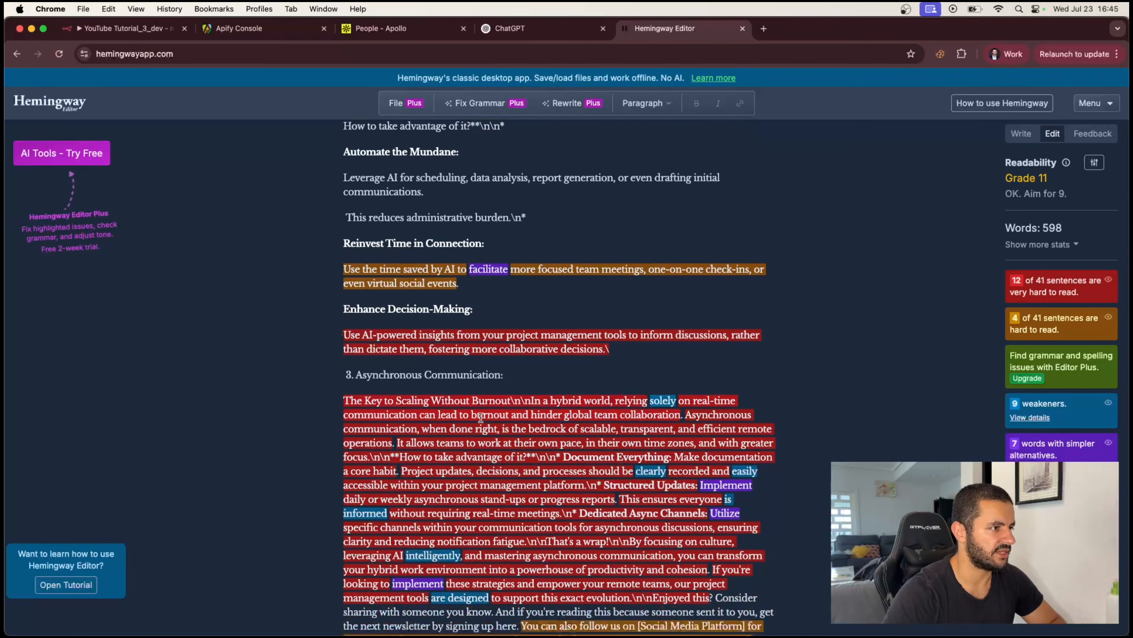
{"action": "left_click", "coordinate": [531, 397]}
{"action": "key", "text": "BackSpace"}
{"action": "key", "text": "BackSpace"}
{"action": "key", "text": "BackSpace"}
{"action": "key", "text": "BackSpace"}
{"action": "key", "text": "Return"}
{"action": "left_click", "coordinate": [462, 440]}
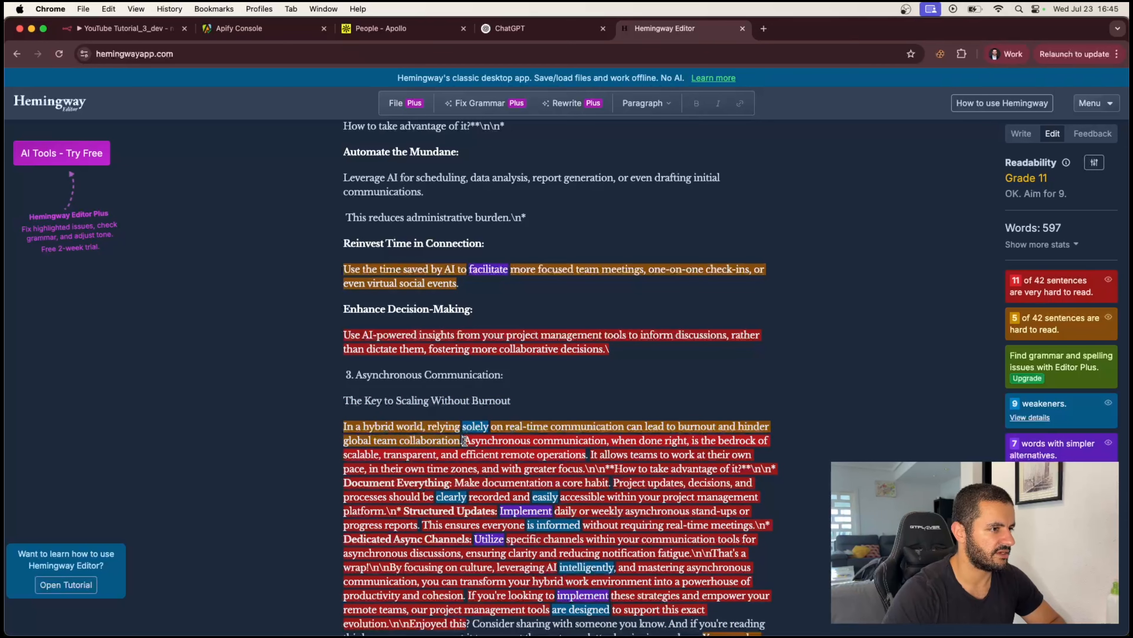
{"action": "key", "text": "Return"}
Step: Remove the newline and asterisk markers before "Document Everything:" and "Structured Updates:" and put each heading on its own line
{"action": "scroll", "coordinate": [580, 424], "scroll_direction": "down", "scroll_amount": 2}
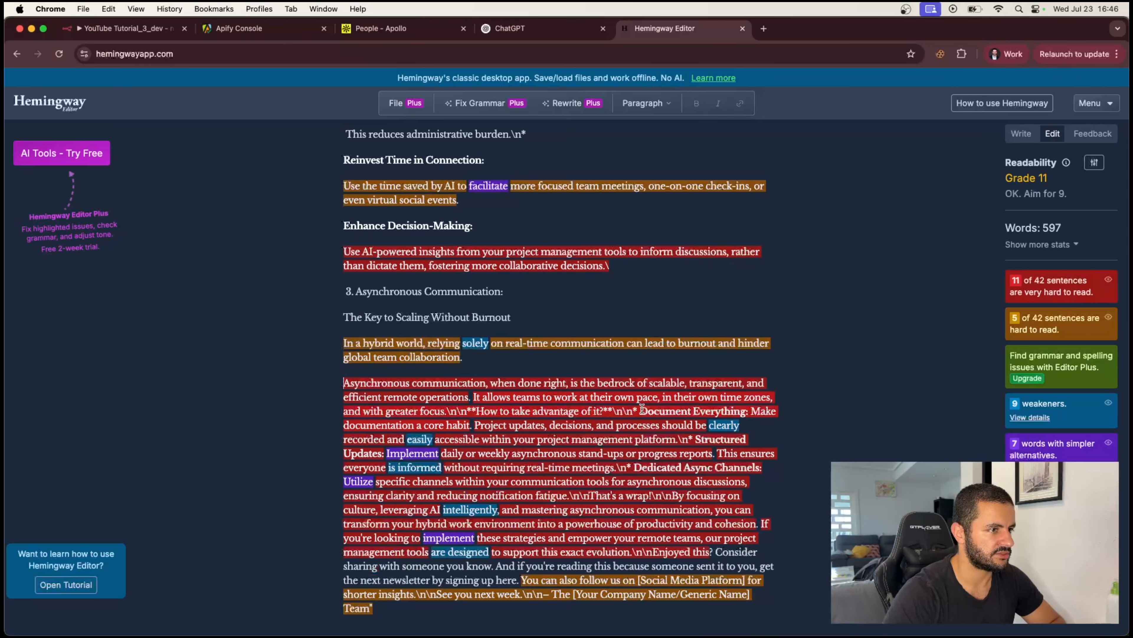
{"action": "left_click_drag", "start_coordinate": [640, 411], "coordinate": [604, 411]}
{"action": "key", "text": "Return"}
{"action": "left_click", "coordinate": [454, 433]}
{"action": "key", "text": "Return"}
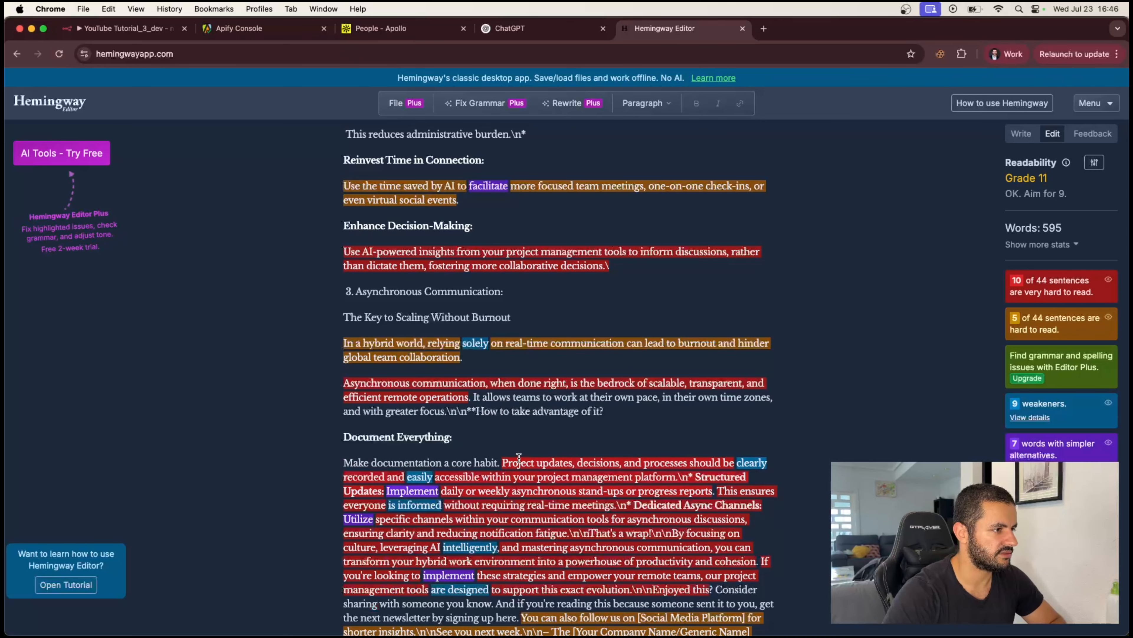
{"action": "left_click_drag", "start_coordinate": [694, 476], "coordinate": [679, 476]}
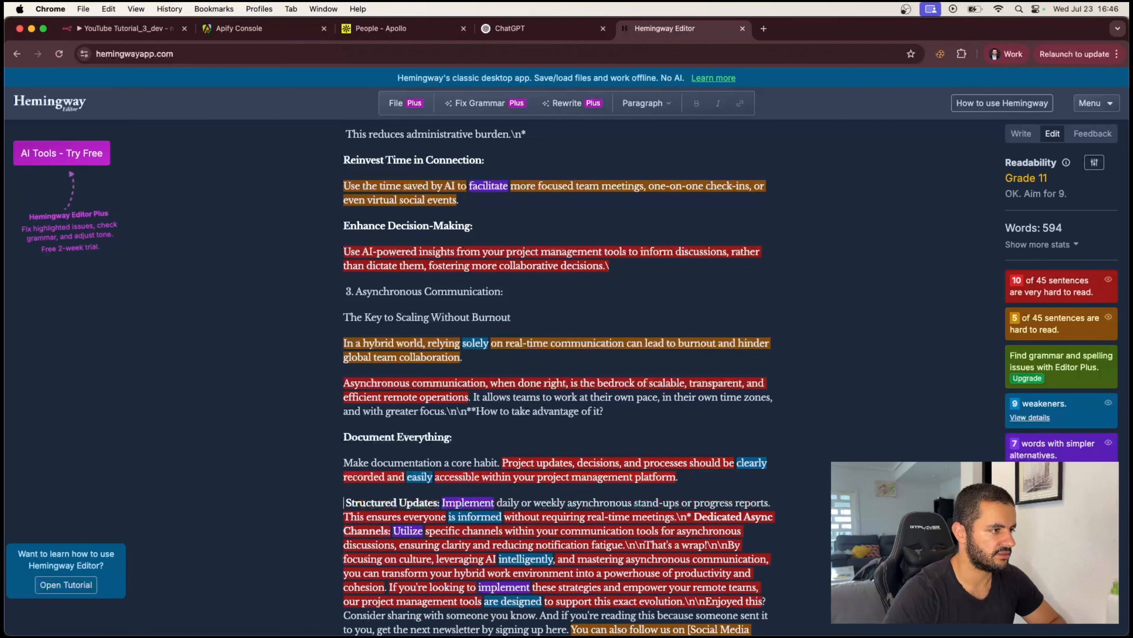
{"action": "key", "text": "Return"}
{"action": "left_click", "coordinate": [443, 501]}
{"action": "key", "text": "Return"}
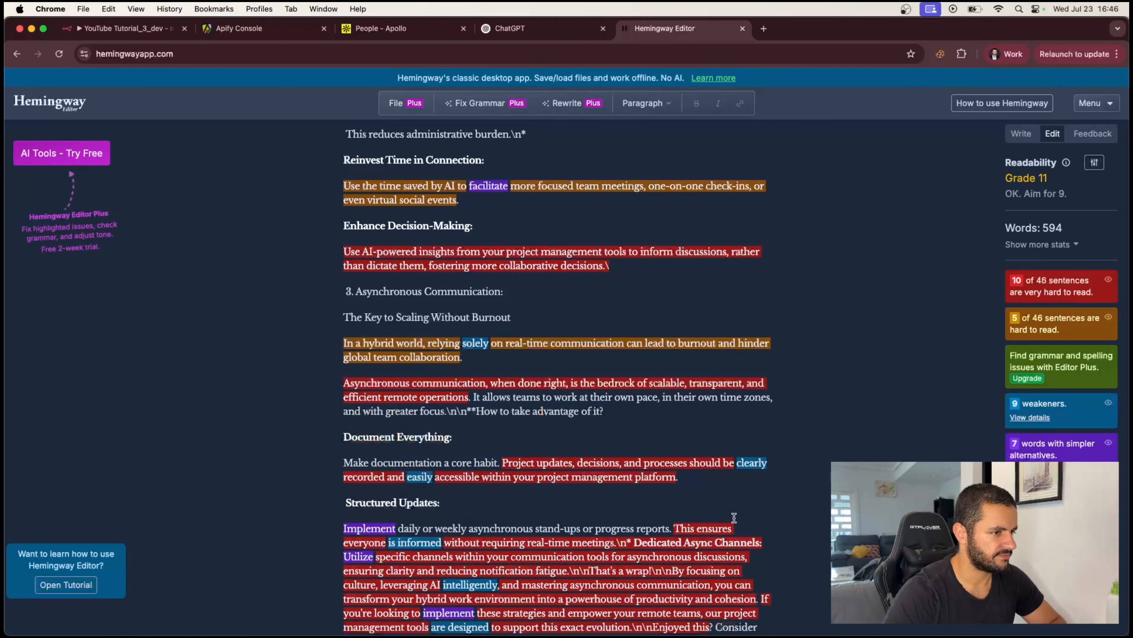
Step: Give "This ensures everyone is informed" its own paragraph, remove the \n* after it, and put "Dedicated Async Channels:" on its own line
{"action": "left_click", "coordinate": [675, 529]}
{"action": "key", "text": "Return"}
{"action": "left_click_drag", "start_coordinate": [692, 554], "coordinate": [677, 554]}
{"action": "key", "text": "BackSpace"}
{"action": "key", "text": "Return"}
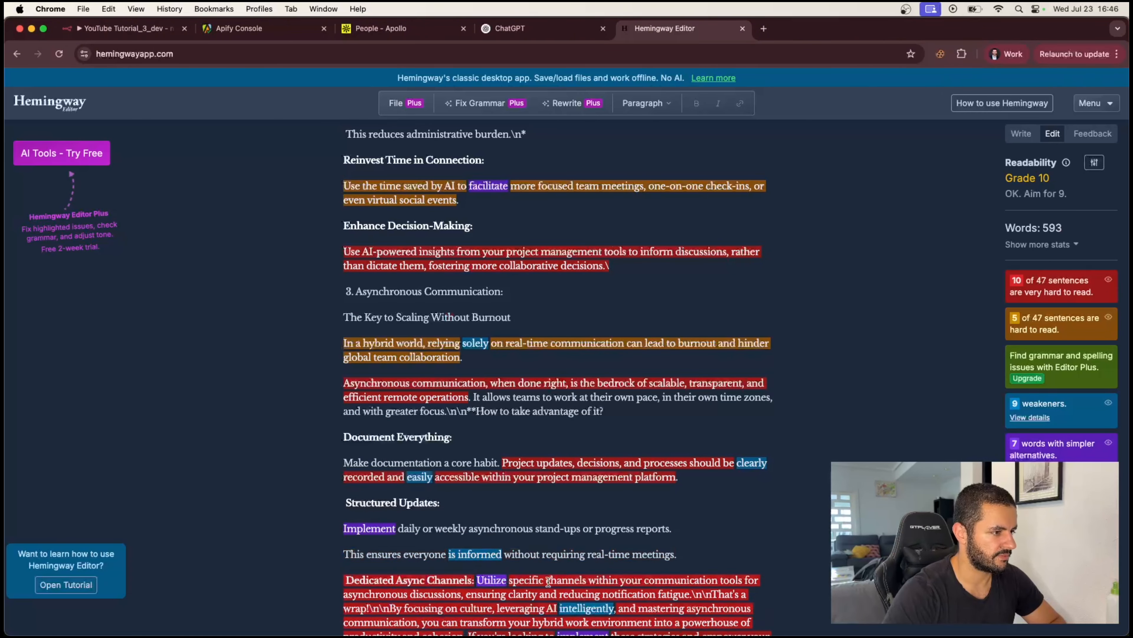
{"action": "left_click", "coordinate": [476, 580]}
{"action": "key", "text": "Return"}
Step: Remove the \n\n markers around "That's a wrap!" and put it on its own line
{"action": "scroll", "coordinate": [571, 565], "scroll_direction": "down", "scroll_amount": 3}
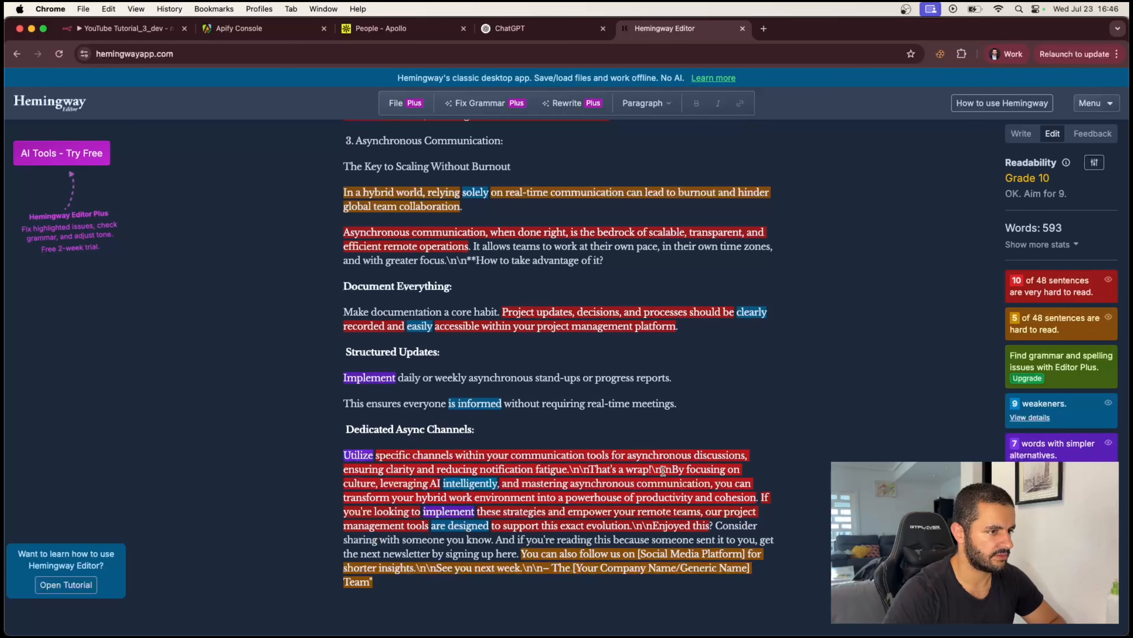
{"action": "left_click_drag", "start_coordinate": [678, 469], "coordinate": [568, 469]}
{"action": "key", "text": "Return"}
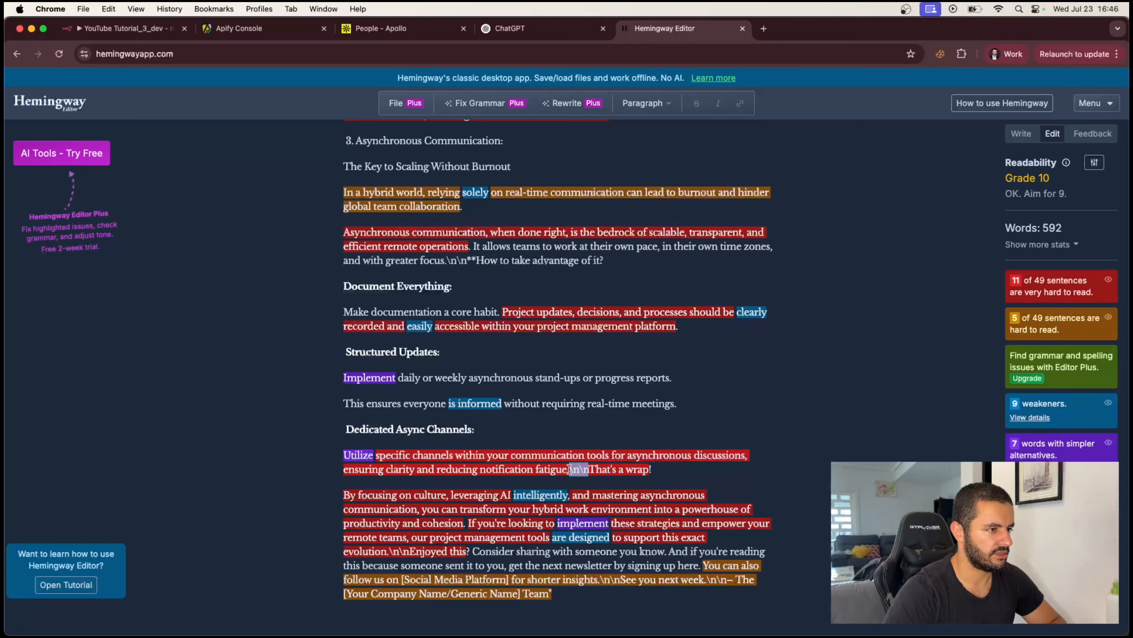
{"action": "key", "text": "Return"}
Step: Start new paragraphs at "If you're looking to implement", "Enjoyed this?" and "You can also follow us", removing the \n\n before "Enjoyed this?"
{"action": "scroll", "coordinate": [475, 479], "scroll_direction": "down", "scroll_amount": 1}
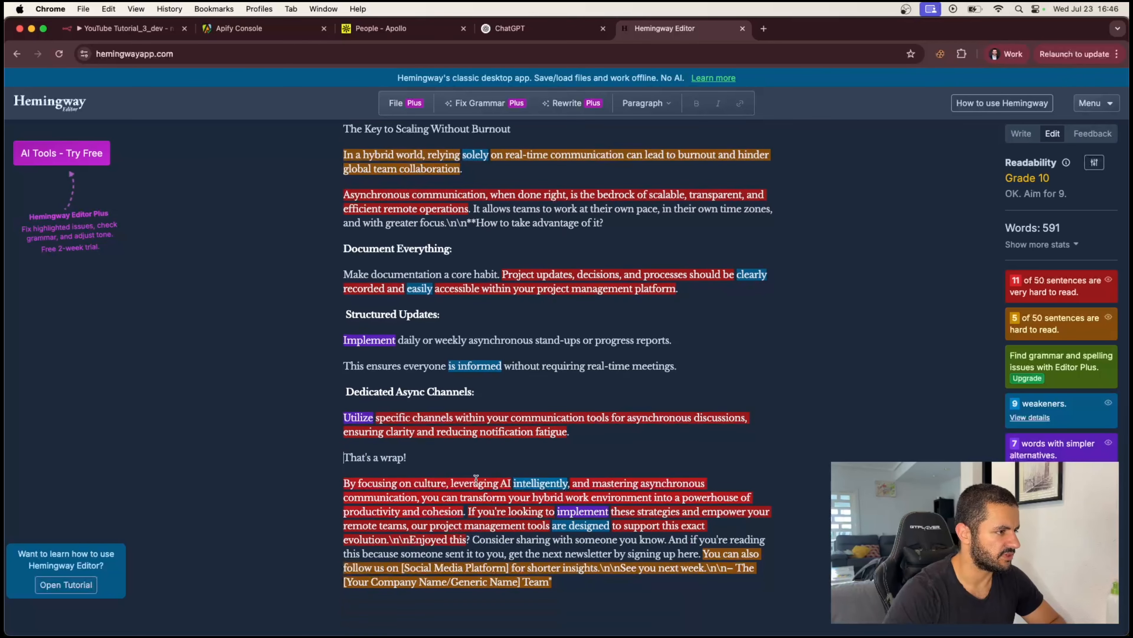
{"action": "left_click", "coordinate": [467, 512]}
{"action": "key", "text": "Return"}
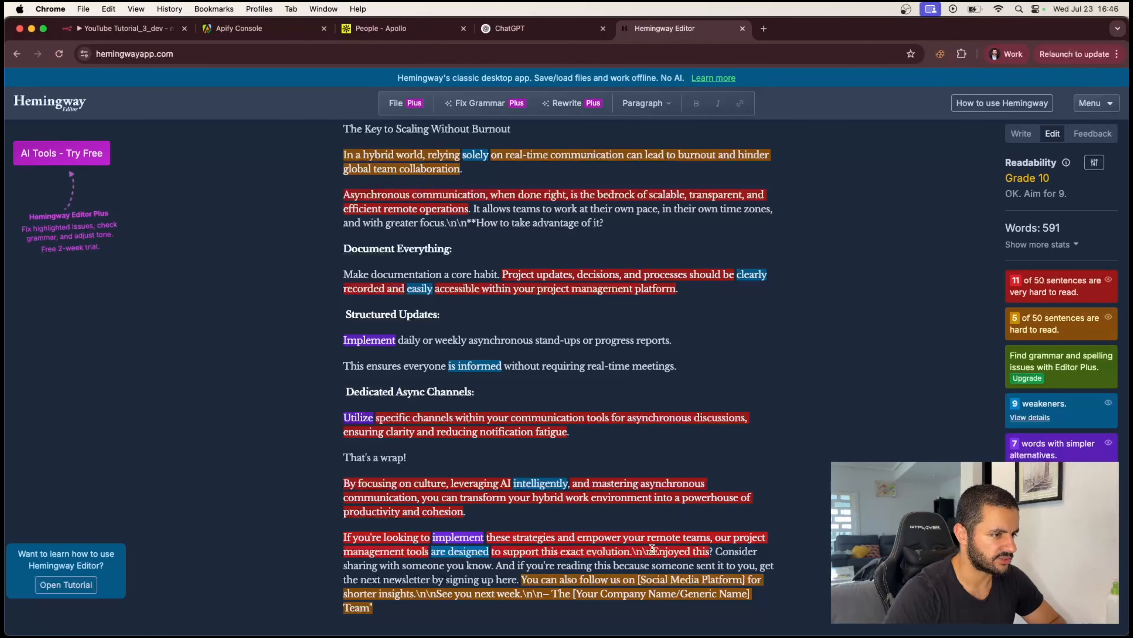
{"action": "left_click_drag", "start_coordinate": [653, 551], "coordinate": [633, 551]}
{"action": "key", "text": "Return"}
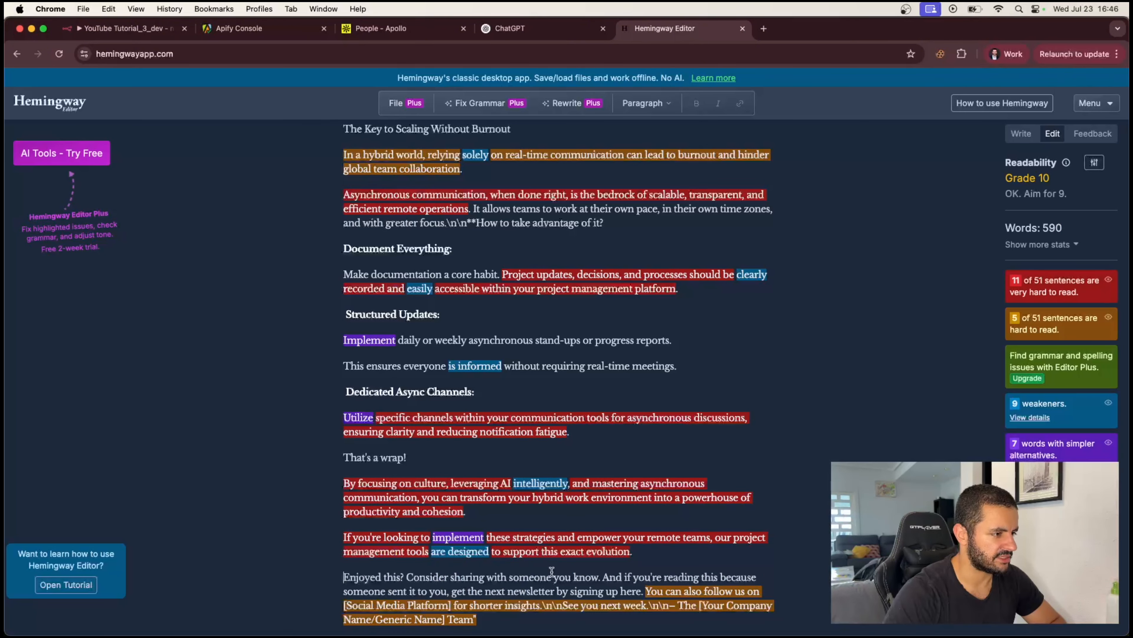
{"action": "left_click", "coordinate": [644, 590]}
{"action": "key", "text": "Return"}
Step: Remove the \n\n markers from the closing and put "See you next week." and the team sign-off on separate lines
{"action": "scroll", "coordinate": [494, 578], "scroll_direction": "down", "scroll_amount": 1}
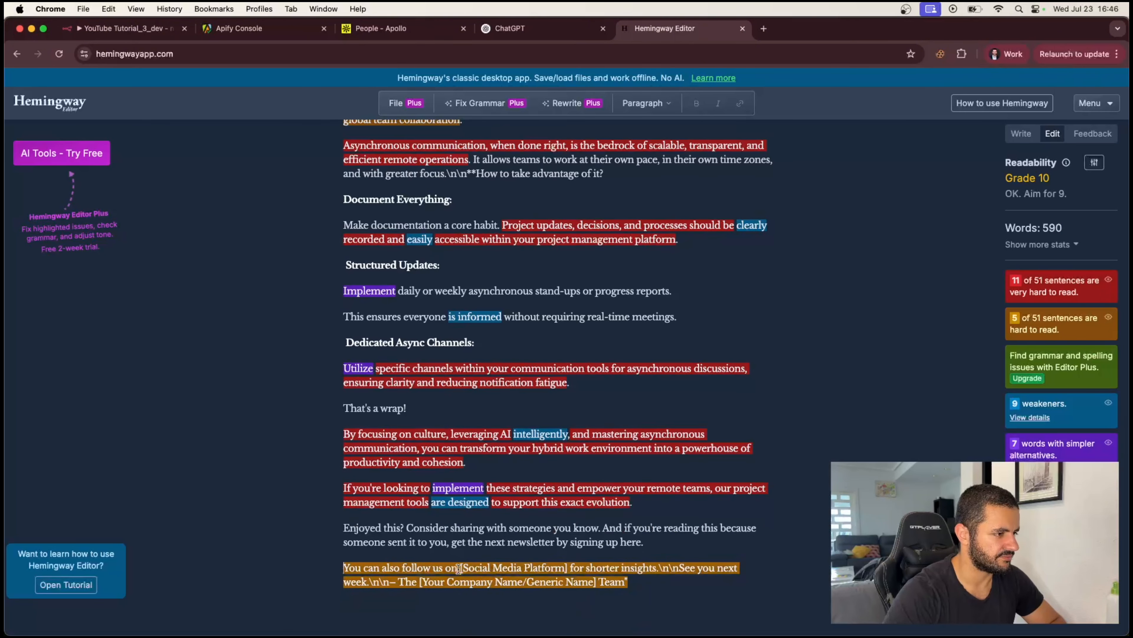
{"action": "left_click_drag", "start_coordinate": [460, 568], "coordinate": [568, 568]}
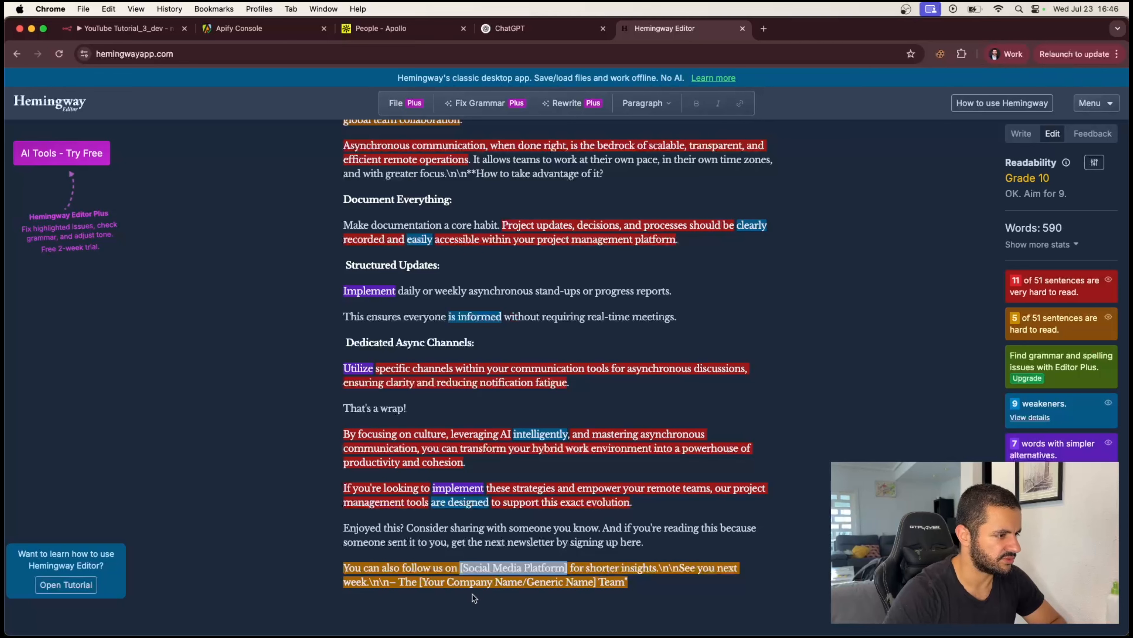
{"action": "mouse_move", "coordinate": [389, 582]}
{"action": "left_mouse_down"}
{"action": "mouse_move", "coordinate": [446, 582]}
{"action": "mouse_move", "coordinate": [370, 582]}
{"action": "left_mouse_up"}
{"action": "key", "text": "Return"}
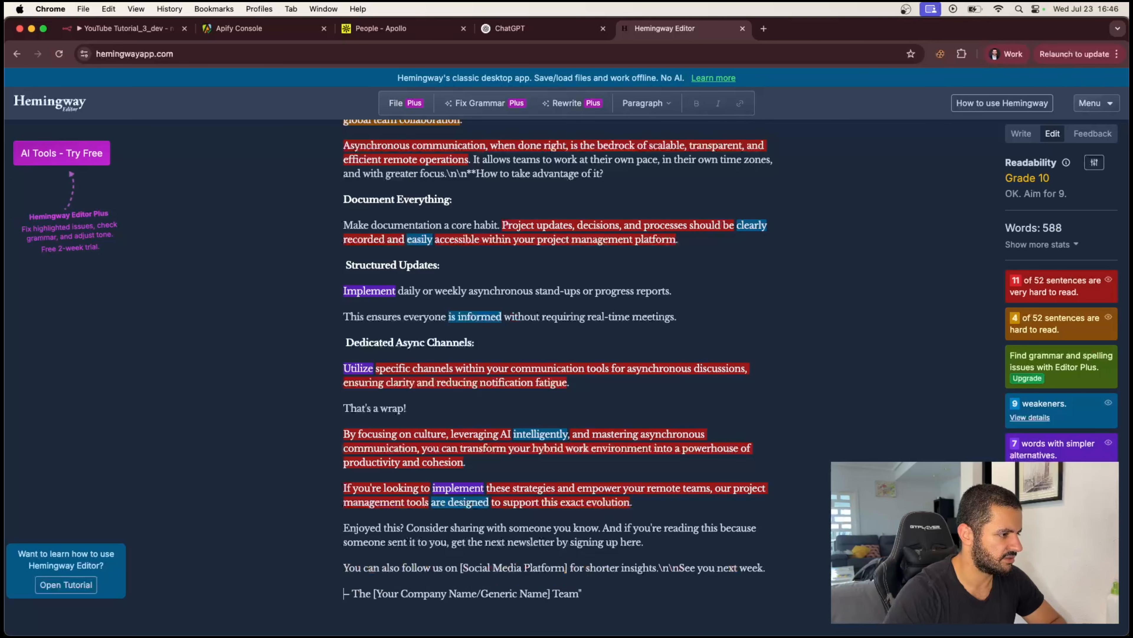
{"action": "key", "text": "Return"}
{"action": "left_click_drag", "start_coordinate": [678, 565], "coordinate": [658, 566]}
{"action": "key", "text": "Return"}
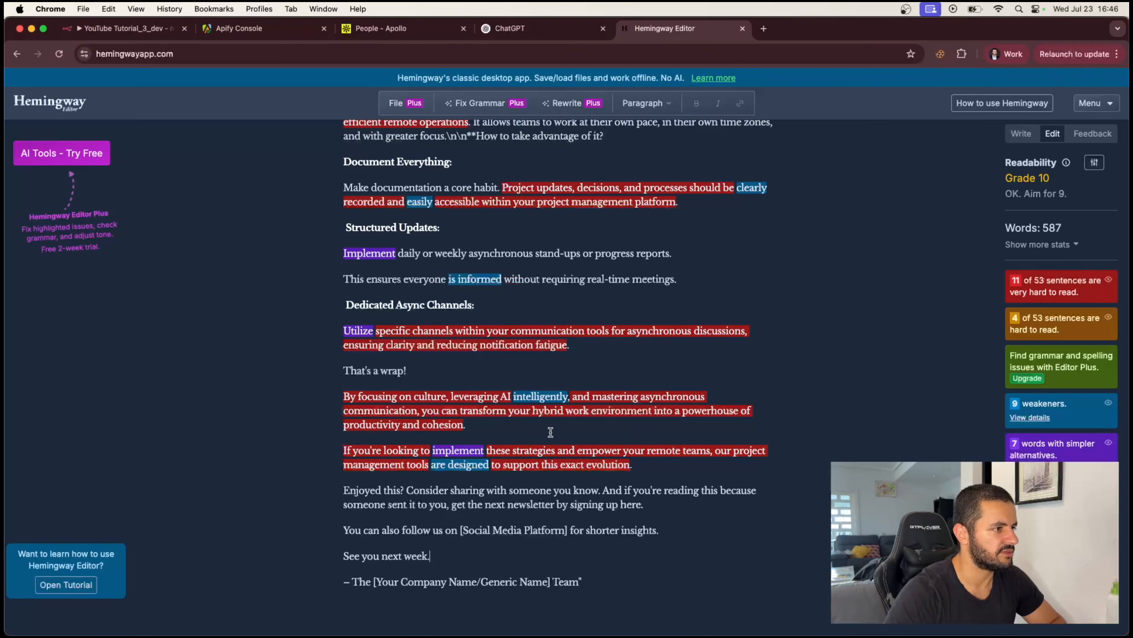
{"action": "scroll", "coordinate": [558, 232], "scroll_direction": "up", "scroll_amount": 15}
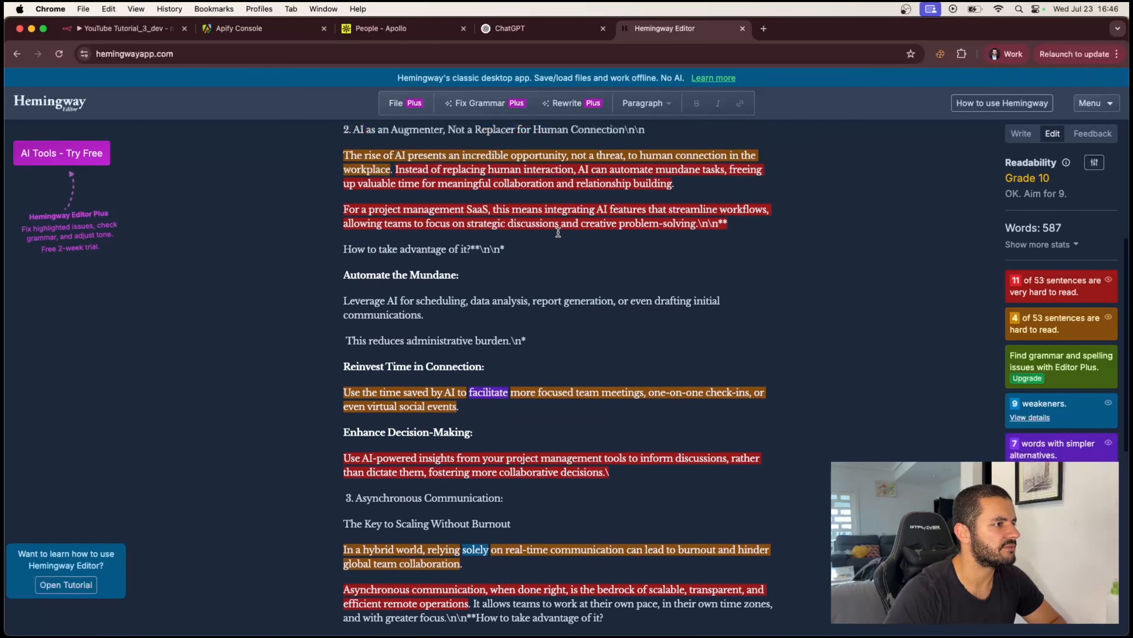
Step: Remove the stray line-break and asterisk markers after section 2's "How to take advantage of it?" and after "creative problem-solving."
{"action": "left_click_drag", "start_coordinate": [471, 349], "coordinate": [505, 349]}
{"action": "key", "text": "BackSpace"}
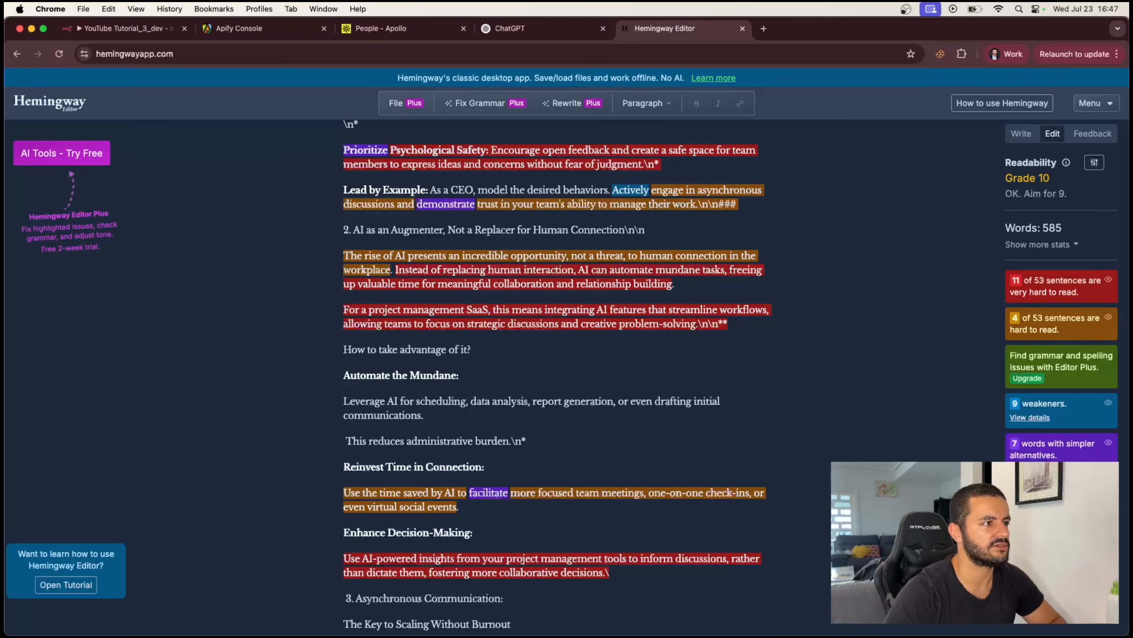
{"action": "mouse_move", "coordinate": [698, 322]}
{"action": "left_mouse_down"}
{"action": "mouse_move", "coordinate": [729, 323]}
{"action": "mouse_move", "coordinate": [705, 304]}
{"action": "left_mouse_up"}
{"action": "type", "text": "."}
Step: Start a new paragraph at "Instead of replacing human interaction" and remove the \n\n### after "manage their work."
{"action": "left_click", "coordinate": [394, 270]}
{"action": "key", "text": "Return"}
{"action": "scroll", "coordinate": [457, 242], "scroll_direction": "up", "scroll_amount": 3}
{"action": "key", "text": "BackSpace"}
Step: Start new paragraphs at "Actively engage in asynchronous discussions" and "Encourage open feedback"
{"action": "left_click", "coordinate": [612, 288]}
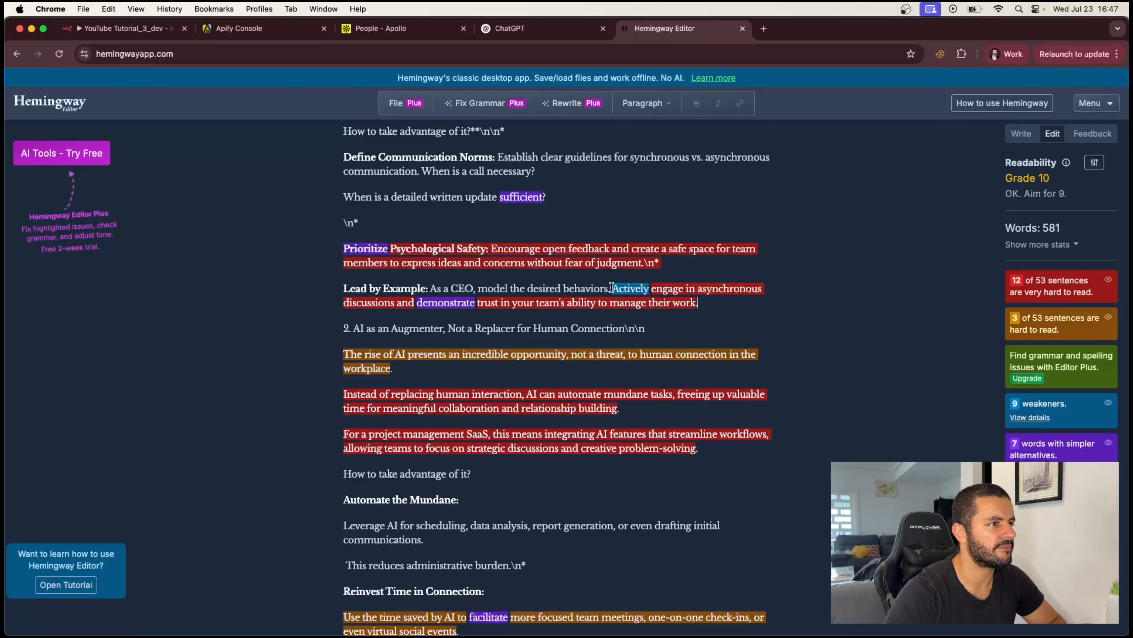
{"action": "key", "text": "Return"}
{"action": "left_click", "coordinate": [490, 249]}
{"action": "key", "text": "Return"}
Step: Remove the \n* after "without fear of judgment." and delete the separate \n* line above "Prioritize Psychological Safety:"
{"action": "scroll", "coordinate": [533, 244], "scroll_direction": "up", "scroll_amount": 2}
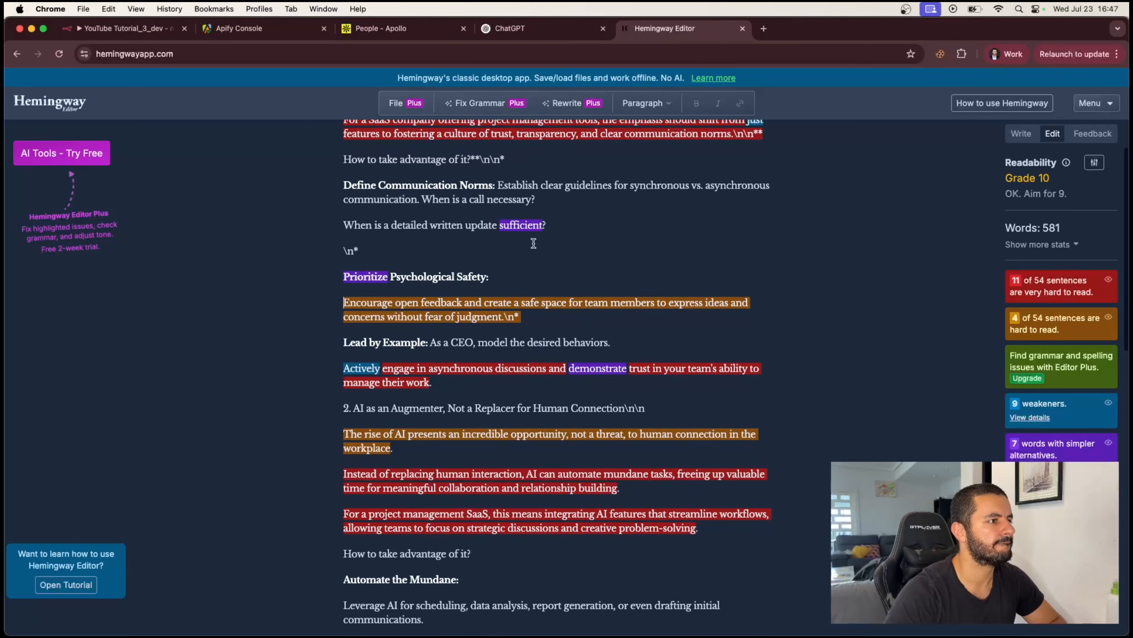
{"action": "key", "text": "BackSpace"}
{"action": "key", "text": "BackSpace"}
{"action": "key", "text": "BackSpace"}
{"action": "scroll", "coordinate": [459, 313], "scroll_direction": "up", "scroll_amount": 2}
{"action": "left_click", "coordinate": [397, 343]}
{"action": "key", "text": "BackSpace"}
{"action": "key", "text": "BackSpace"}
{"action": "key", "text": "BackSpace"}
{"action": "key", "text": "BackSpace"}
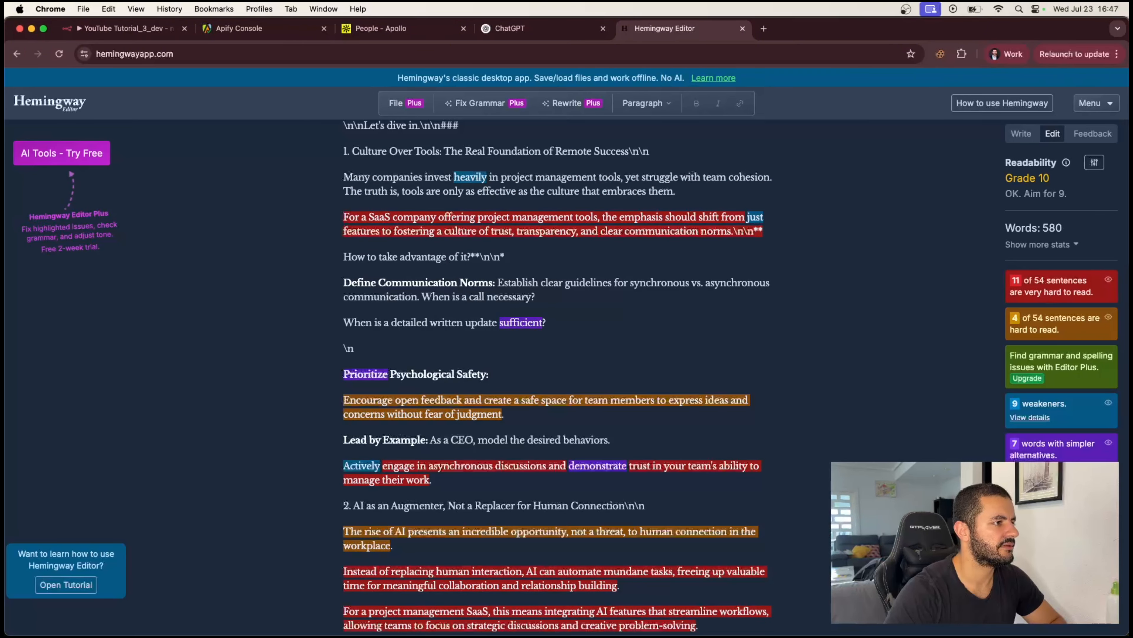
Step: Remove the \n\n** markers after "clear communication norms." in section 1
{"action": "scroll", "coordinate": [446, 316], "scroll_direction": "up", "scroll_amount": 2}
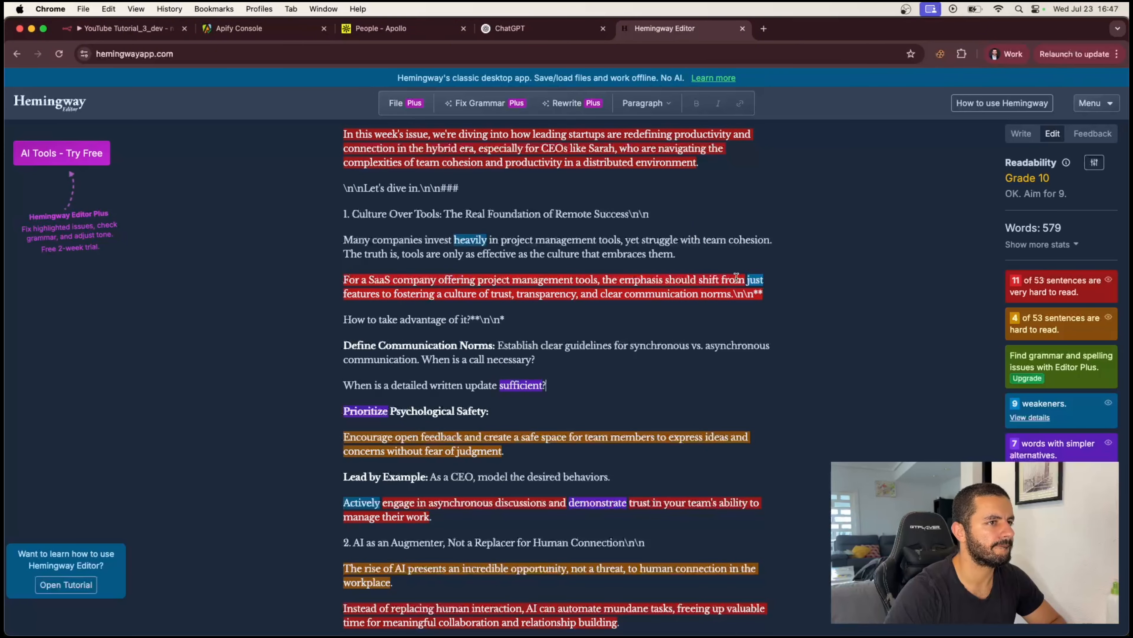
{"action": "left_click_drag", "start_coordinate": [763, 294], "coordinate": [734, 293]}
{"action": "key", "text": "BackSpace"}
{"action": "scroll", "coordinate": [671, 263], "scroll_direction": "up", "scroll_amount": 2}
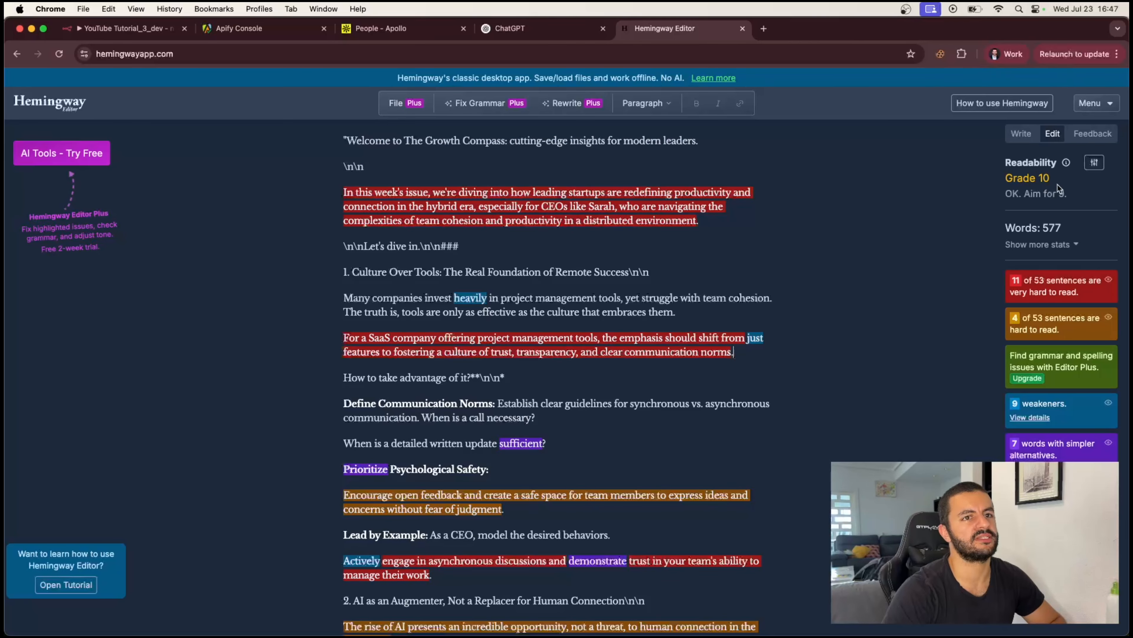
Step: Delete the opening quotation mark before "Welcome to The Growth Compass" and the \n\n line beneath that sentence
{"action": "left_click", "coordinate": [345, 137]}
{"action": "key", "text": "BackSpace"}
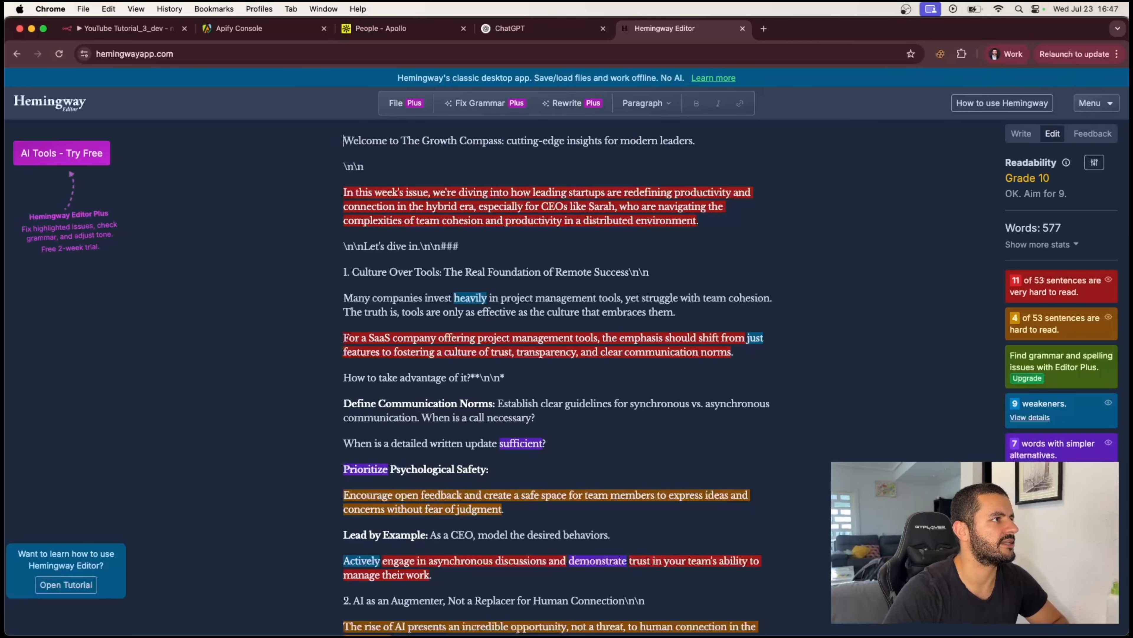
{"action": "left_click", "coordinate": [370, 168]}
{"action": "key", "text": "BackSpace"}
{"action": "key", "text": "BackSpace"}
{"action": "key", "text": "BackSpace"}
{"action": "key", "text": "BackSpace"}
Step: Replace the team name in the closing sign-off with the first name from the n8n workflow's User Data
{"action": "scroll", "coordinate": [585, 254], "scroll_direction": "down", "scroll_amount": 15}
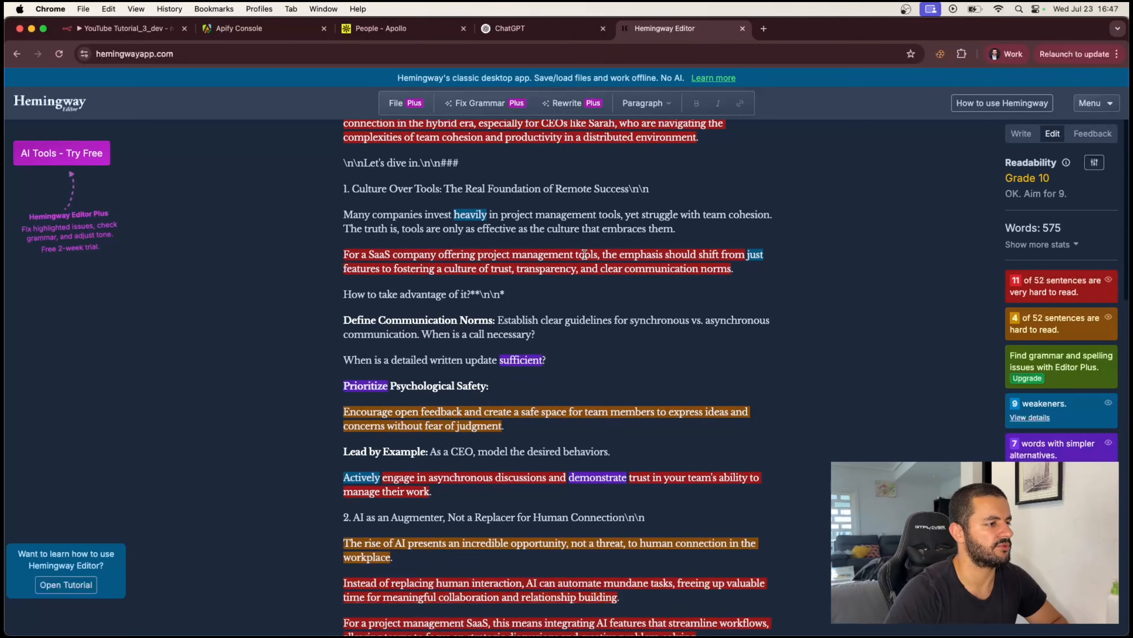
{"action": "double_click", "coordinate": [1052, 227]}
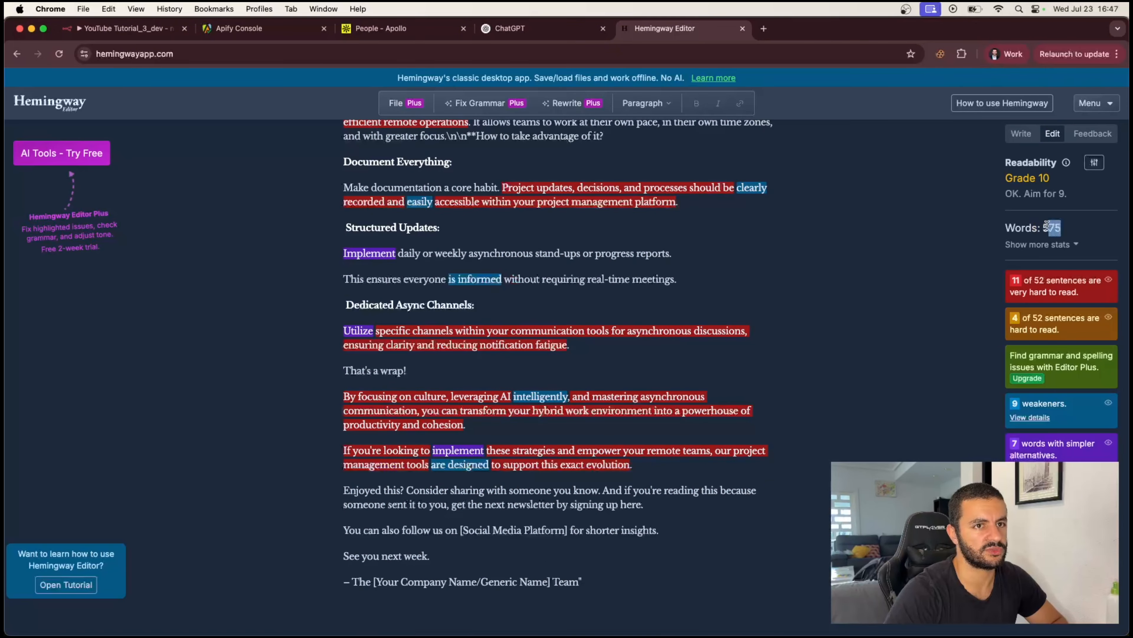
{"action": "scroll", "coordinate": [538, 495], "scroll_direction": "down", "scroll_amount": 1}
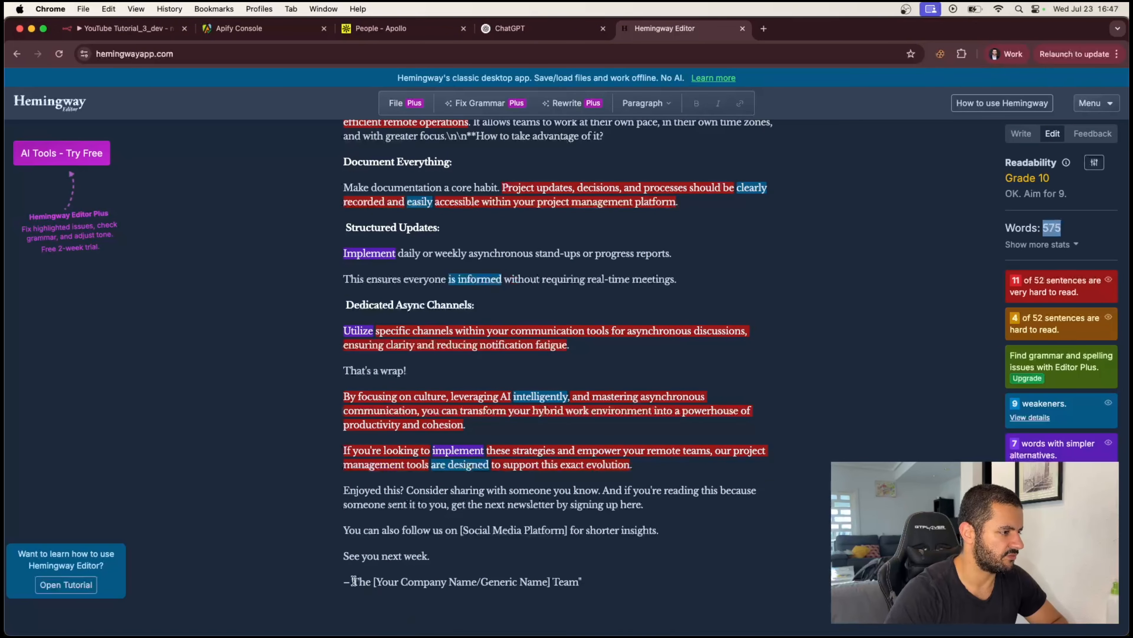
{"action": "left_click_drag", "start_coordinate": [352, 580], "coordinate": [580, 580]}
{"action": "key", "text": "BackSpace"}
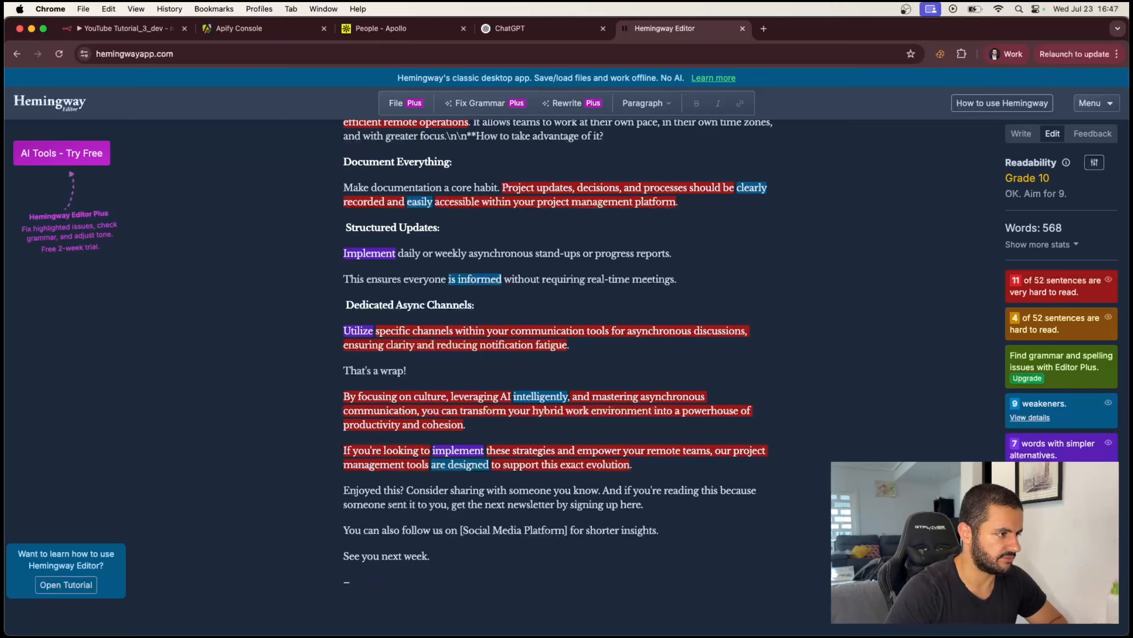
{"action": "left_click", "coordinate": [143, 31]}
{"action": "scroll", "coordinate": [156, 402], "scroll_direction": "down", "scroll_amount": 3}
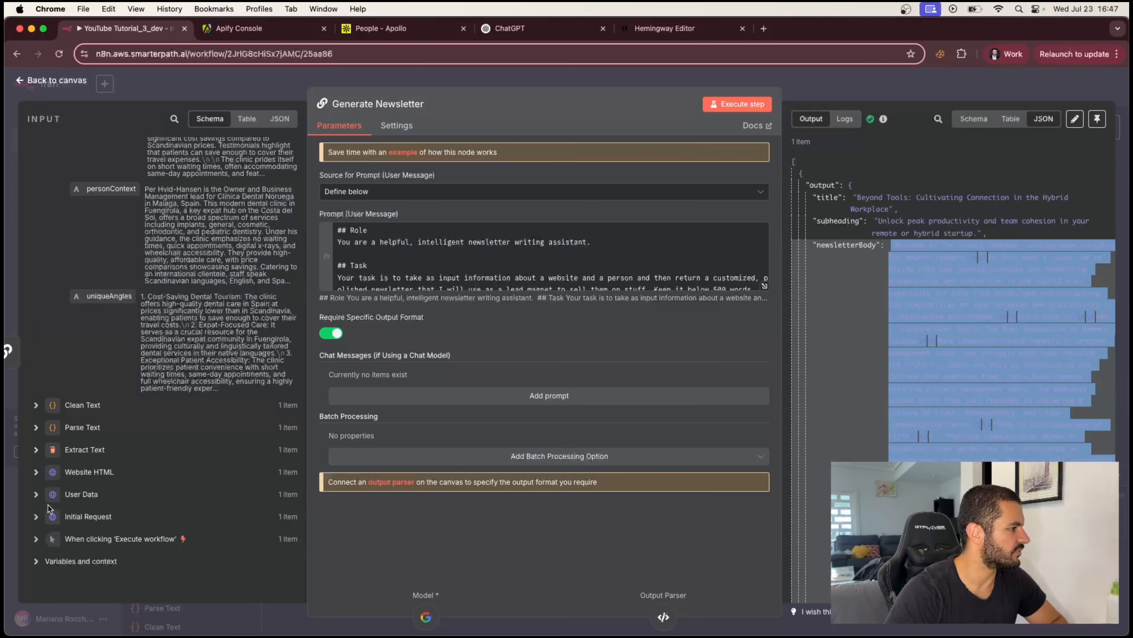
{"action": "left_click", "coordinate": [37, 496]}
{"action": "left_click", "coordinate": [670, 28]}
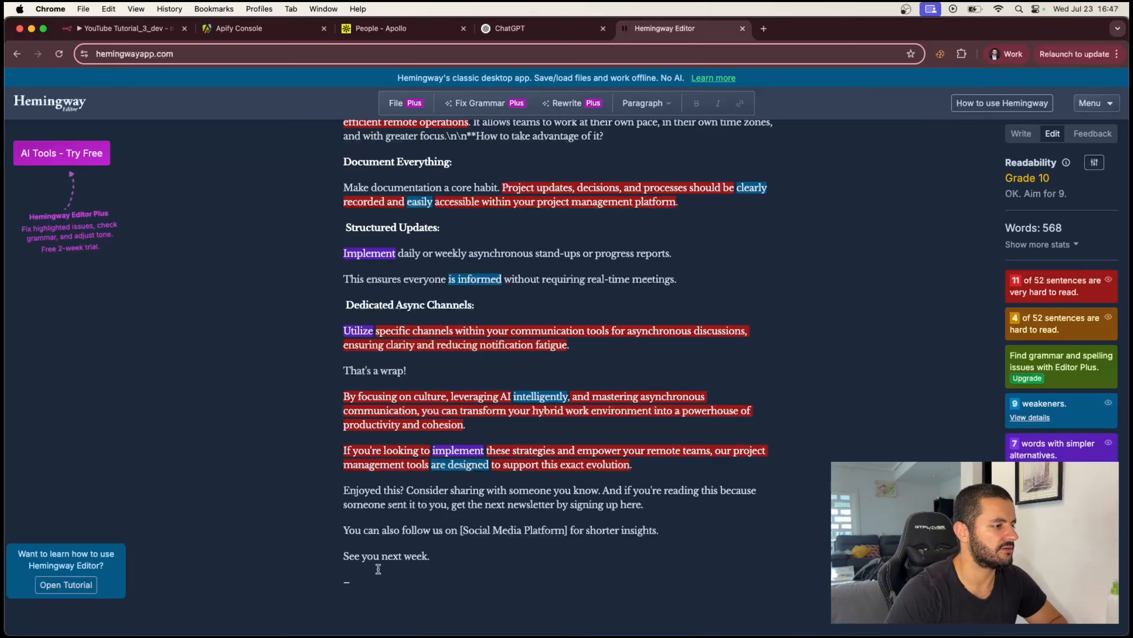
{"action": "type", "text": "Per"}
Step: Replace the [Social Media Platform] placeholder with "LinkedIn"
{"action": "left_click_drag", "start_coordinate": [460, 530], "coordinate": [563, 530]}
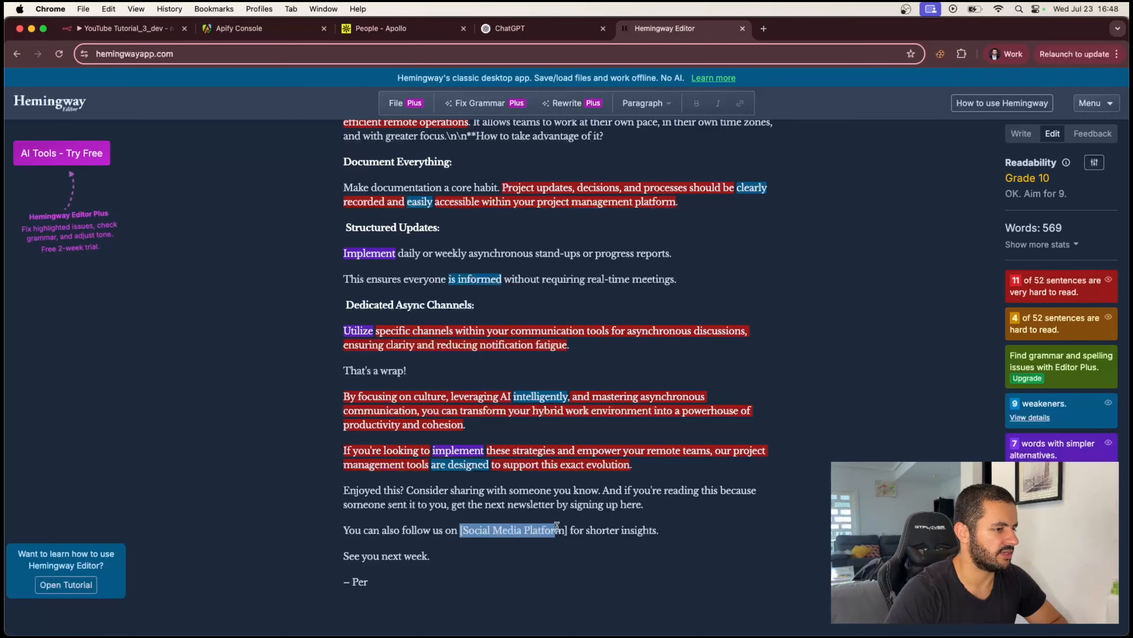
{"action": "type", "text": "Linkedin"}
{"action": "key", "text": "BackSpace"}
{"action": "key", "text": "BackSpace"}
{"action": "type", "text": "In"}
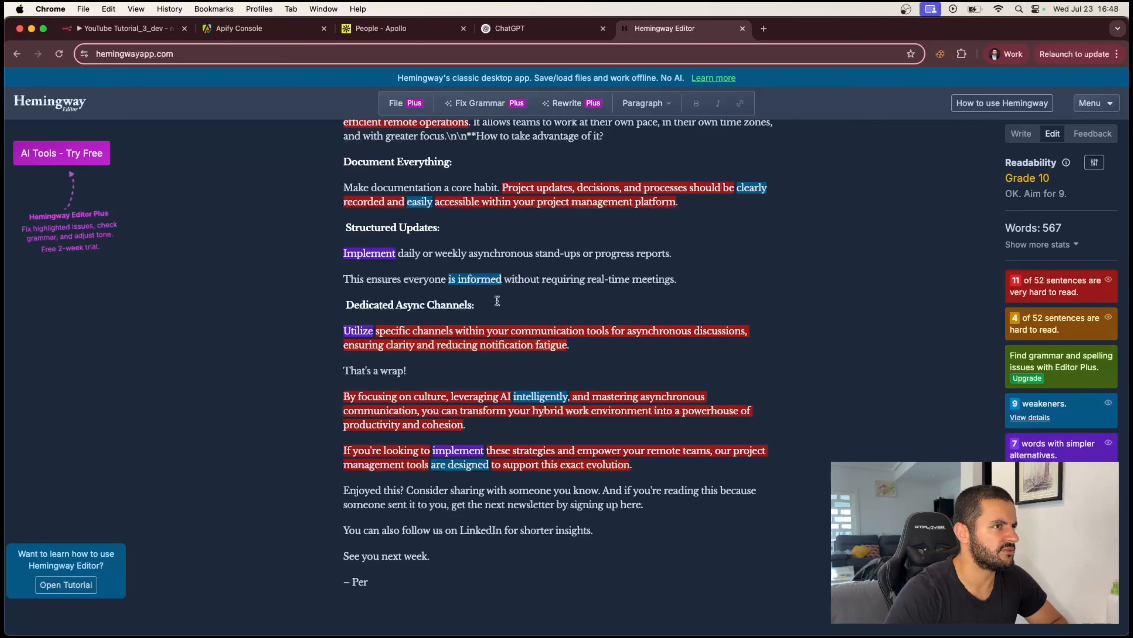
Step: Switch to n8n, add a Markdown node after Generate Newsletter, and set its mode to Markdown to HTML
{"action": "scroll", "coordinate": [559, 221], "scroll_direction": "up", "scroll_amount": 15}
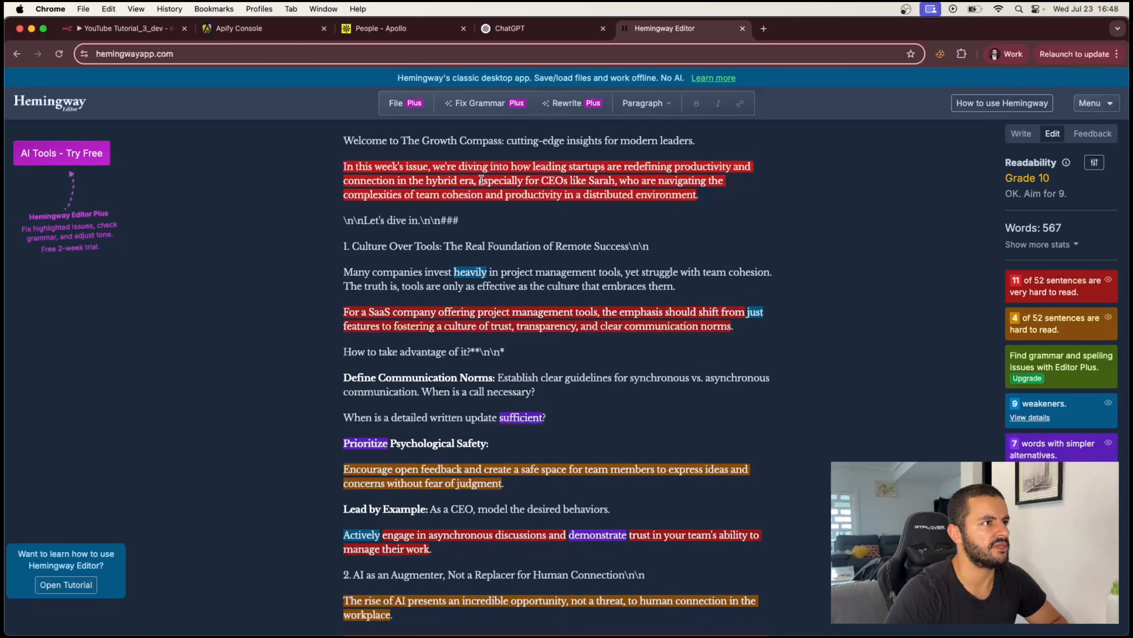
{"action": "left_click", "coordinate": [153, 31]}
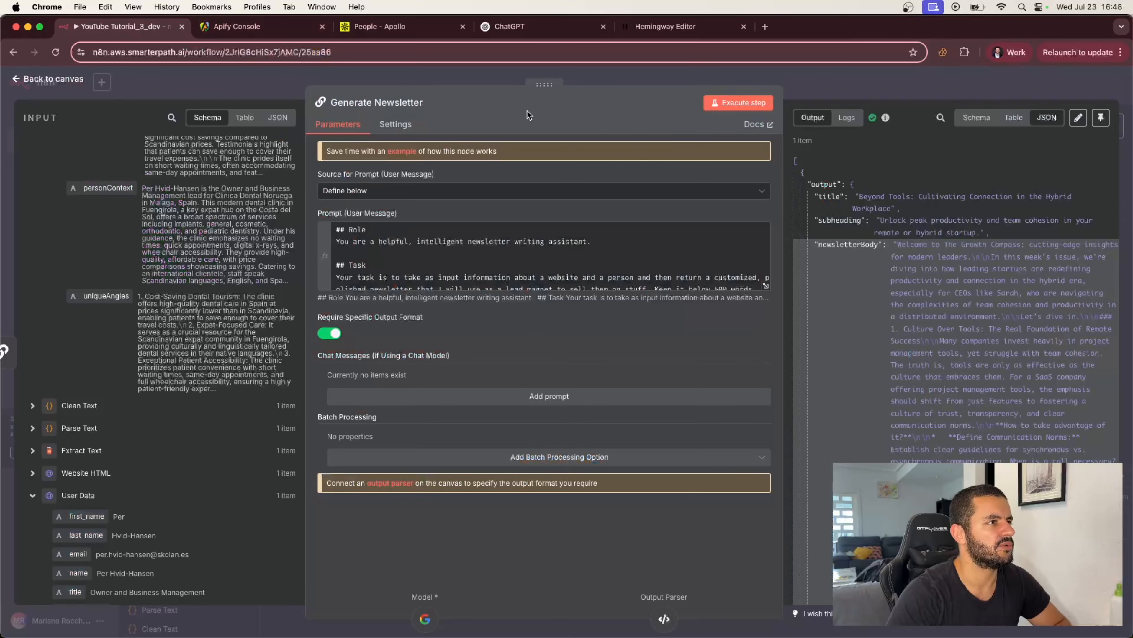
{"action": "left_click", "coordinate": [866, 81]}
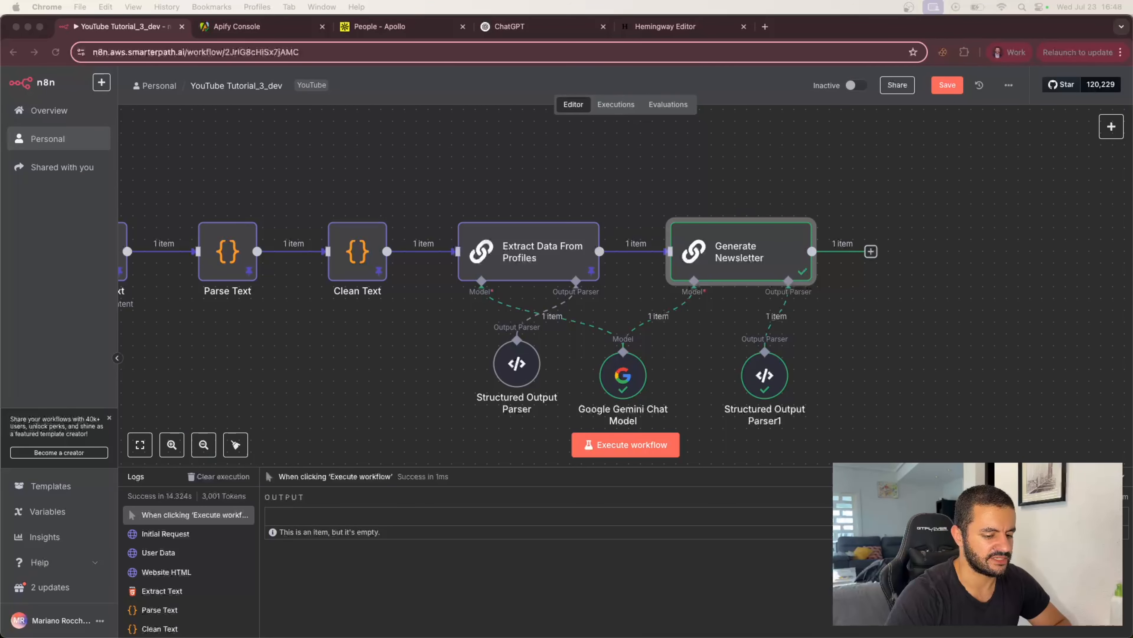
{"action": "left_click", "coordinate": [871, 251]}
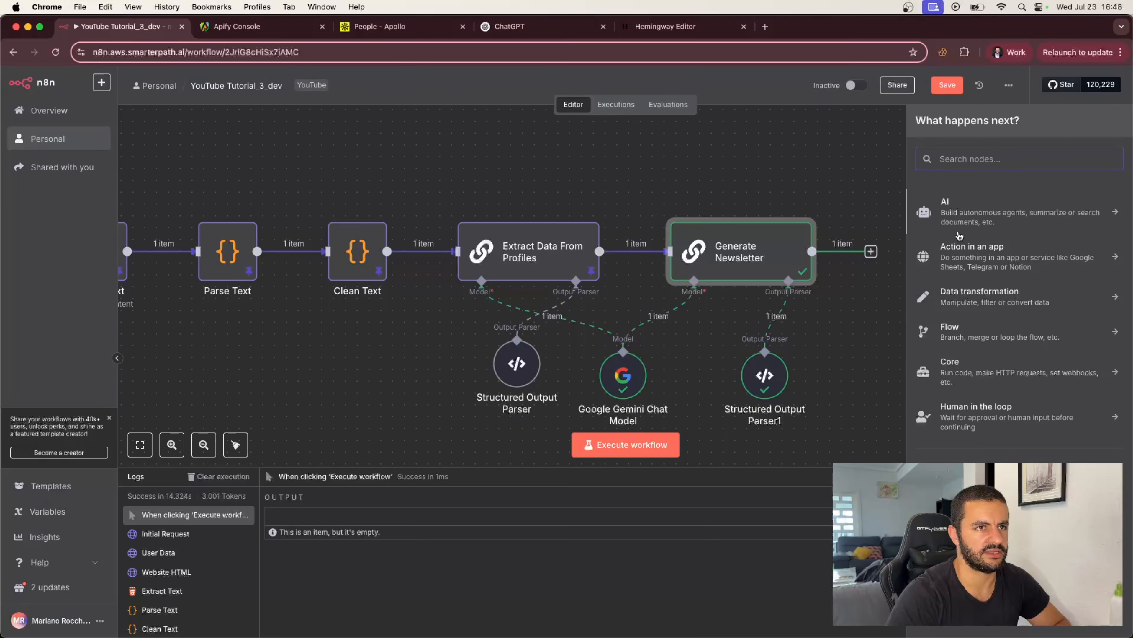
{"action": "type", "text": "mark"}
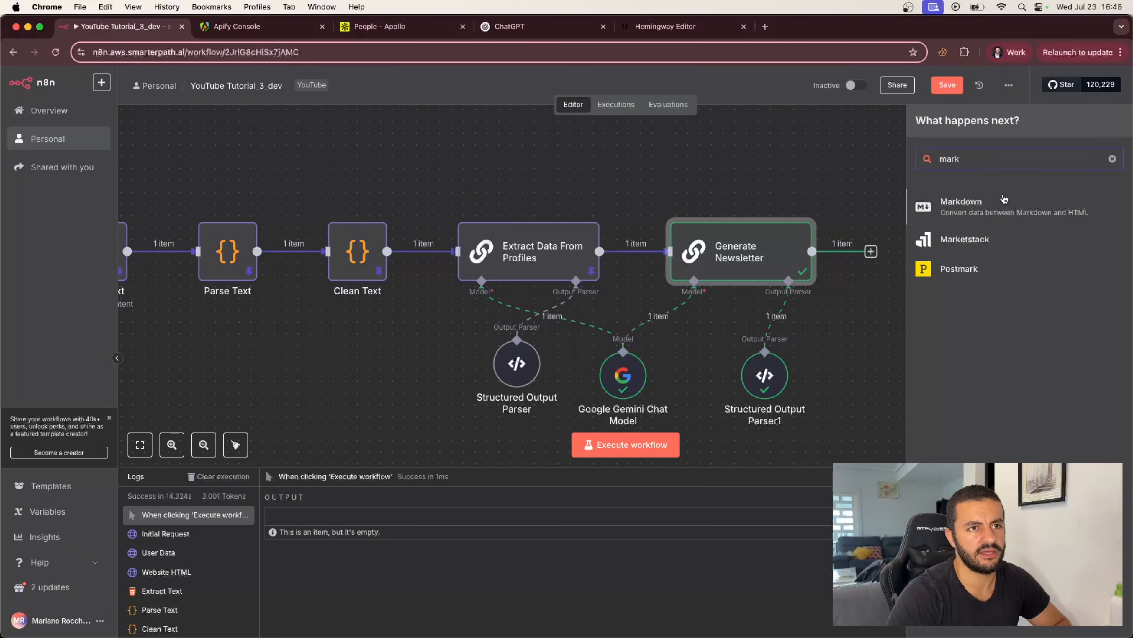
{"action": "left_click", "coordinate": [974, 207]}
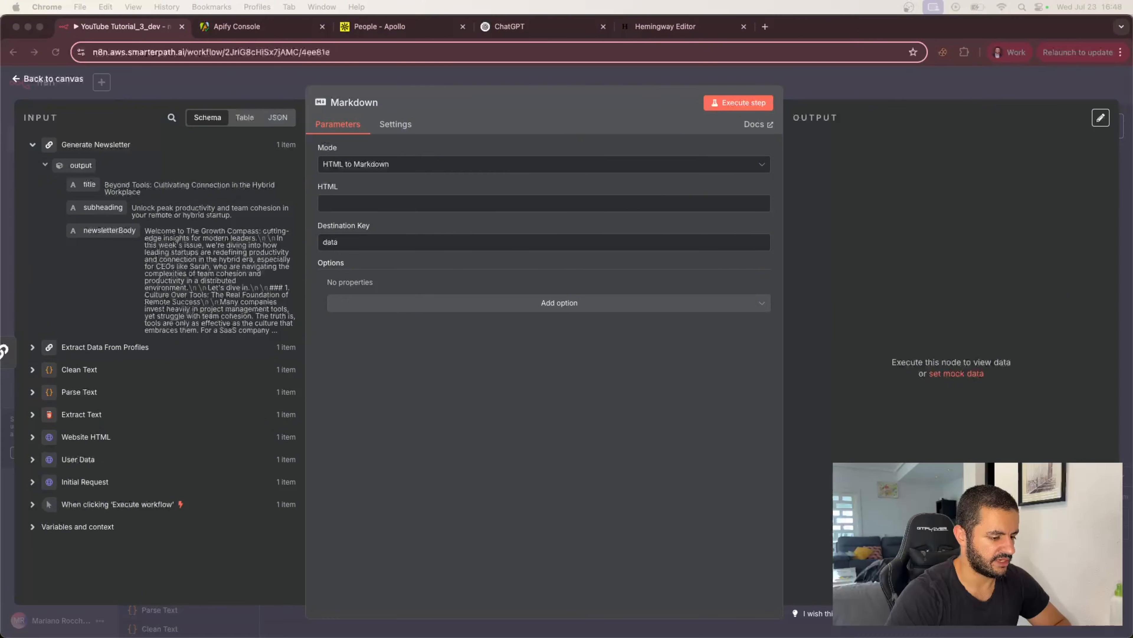
{"action": "left_click", "coordinate": [449, 165]}
{"action": "left_click", "coordinate": [449, 165]}
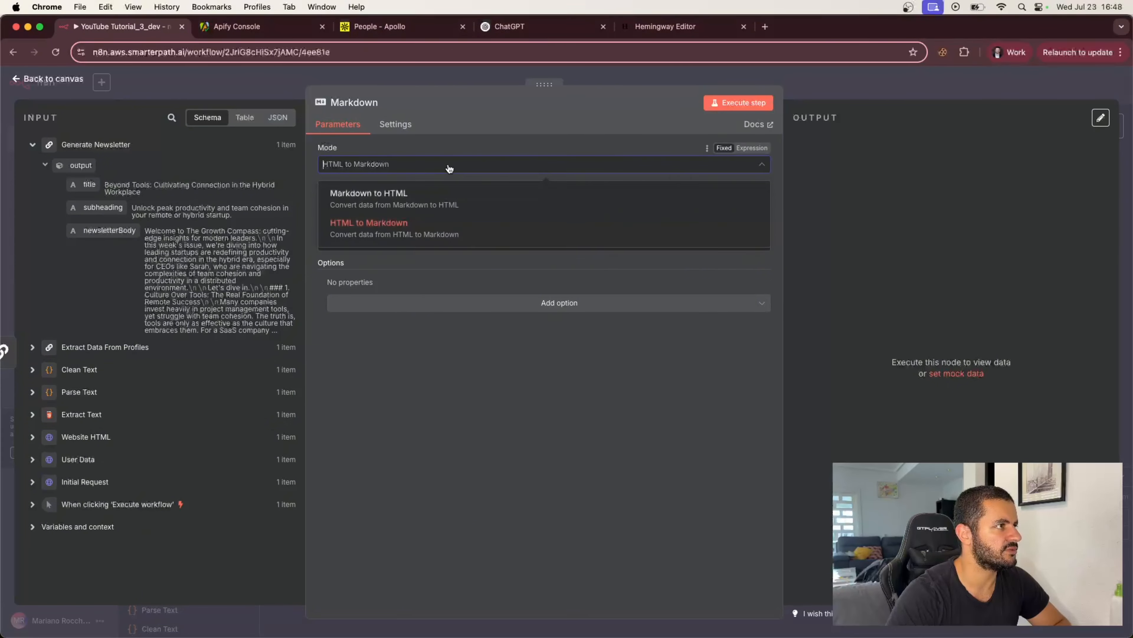
{"action": "left_click", "coordinate": [417, 198]}
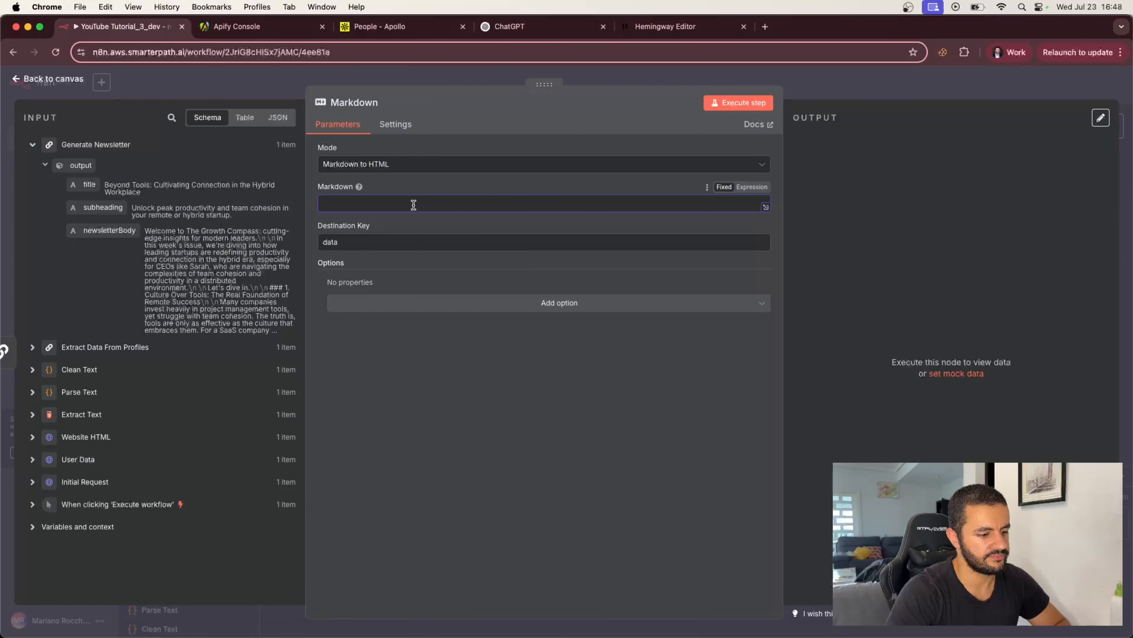
Step: Begin the node's Markdown content with "Hey" followed by the first_name field from User Data
{"action": "type", "text": "ey"}
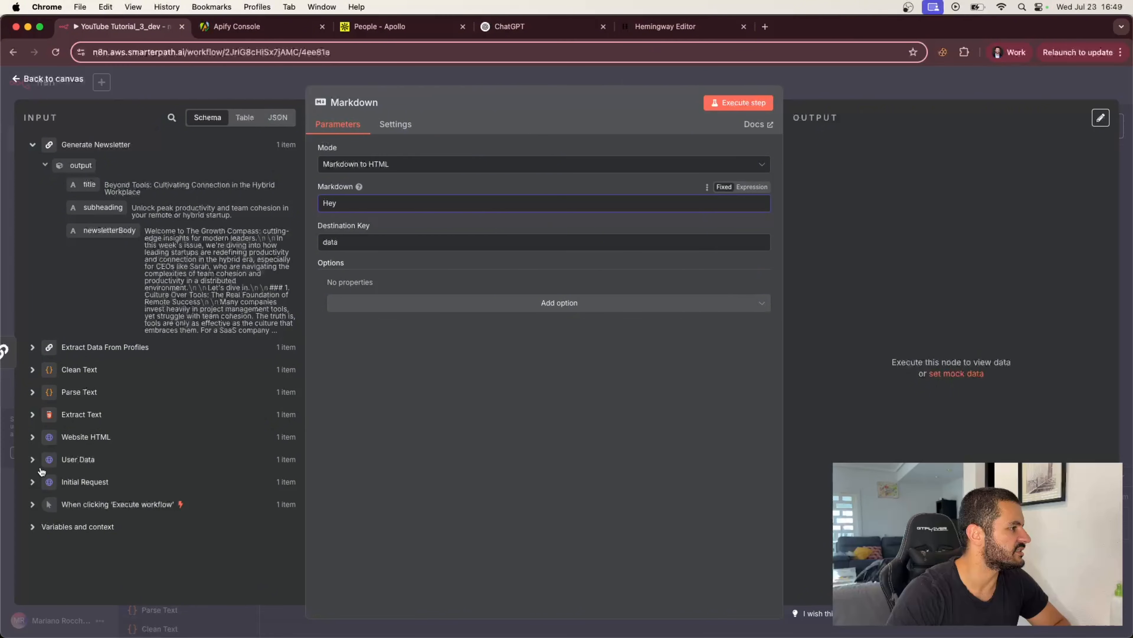
{"action": "left_click", "coordinate": [33, 460]}
{"action": "left_click_drag", "start_coordinate": [86, 480], "coordinate": [549, 203]}
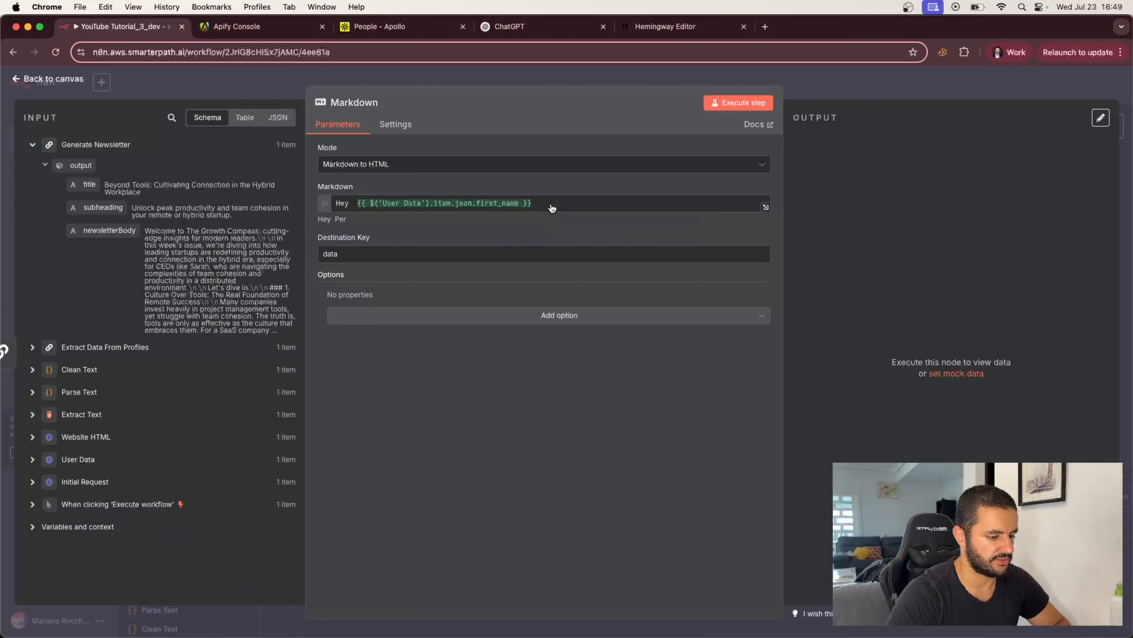
{"action": "left_click", "coordinate": [553, 205]}
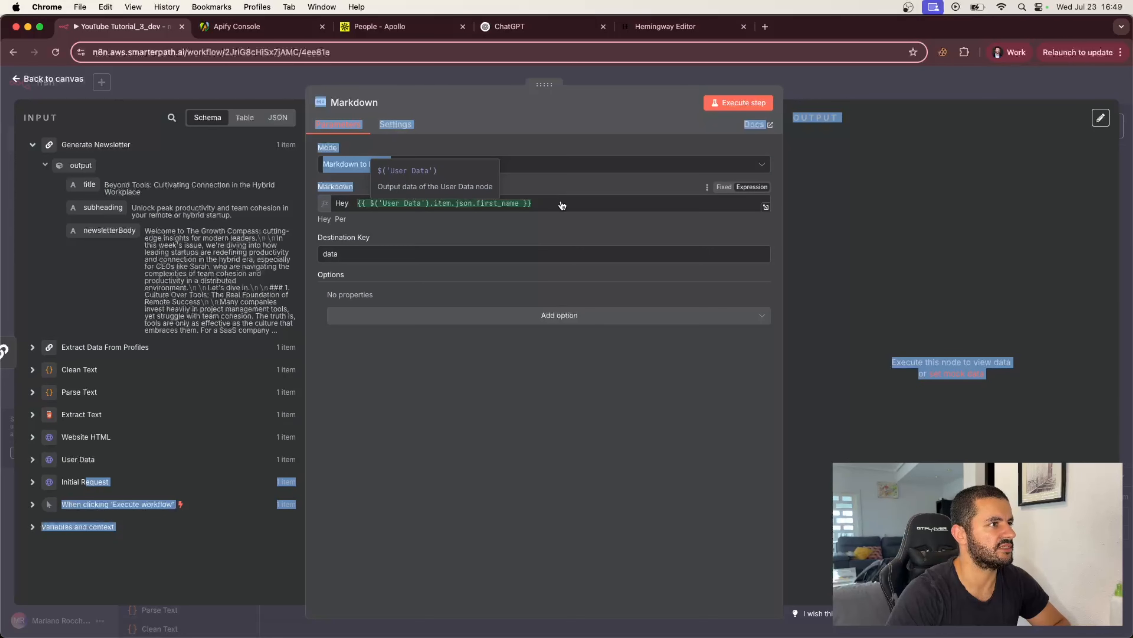
{"action": "left_click", "coordinate": [552, 206]}
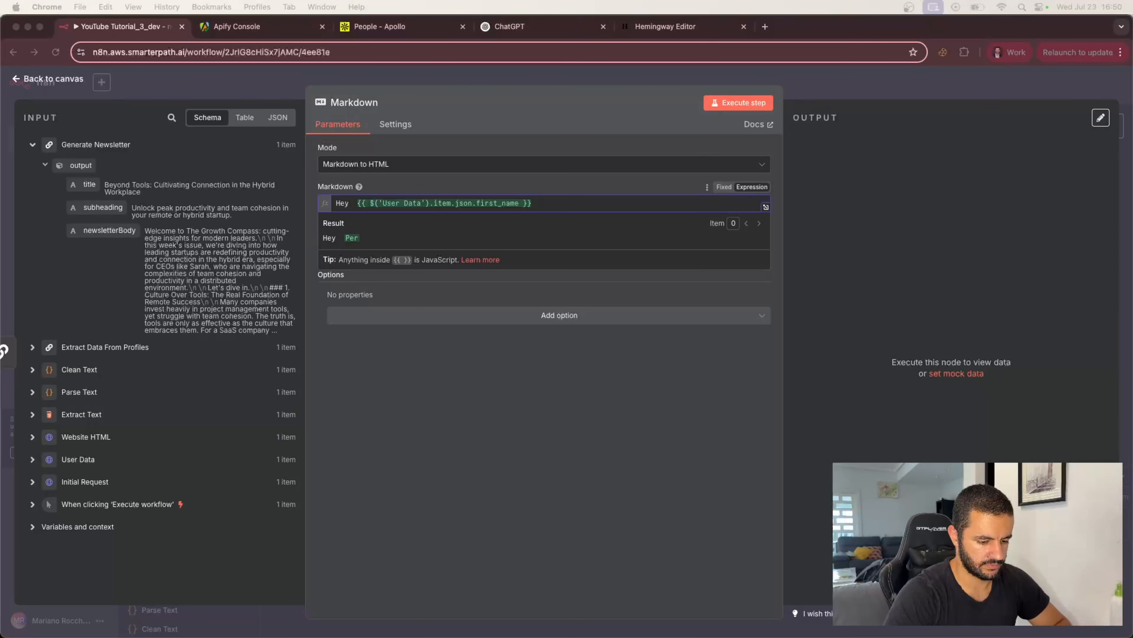
{"action": "left_click", "coordinate": [563, 206]}
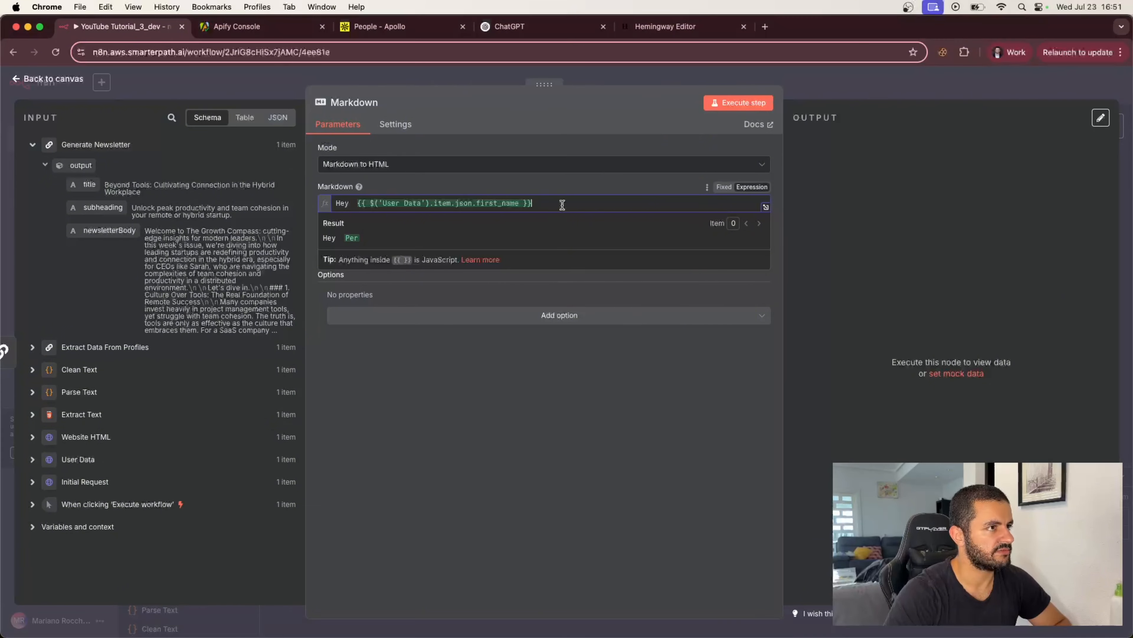
Step: Continue the greeting with "- put this together for you. Let me know your thoughts and if I can help in some way."
{"action": "left_click", "coordinate": [765, 208]}
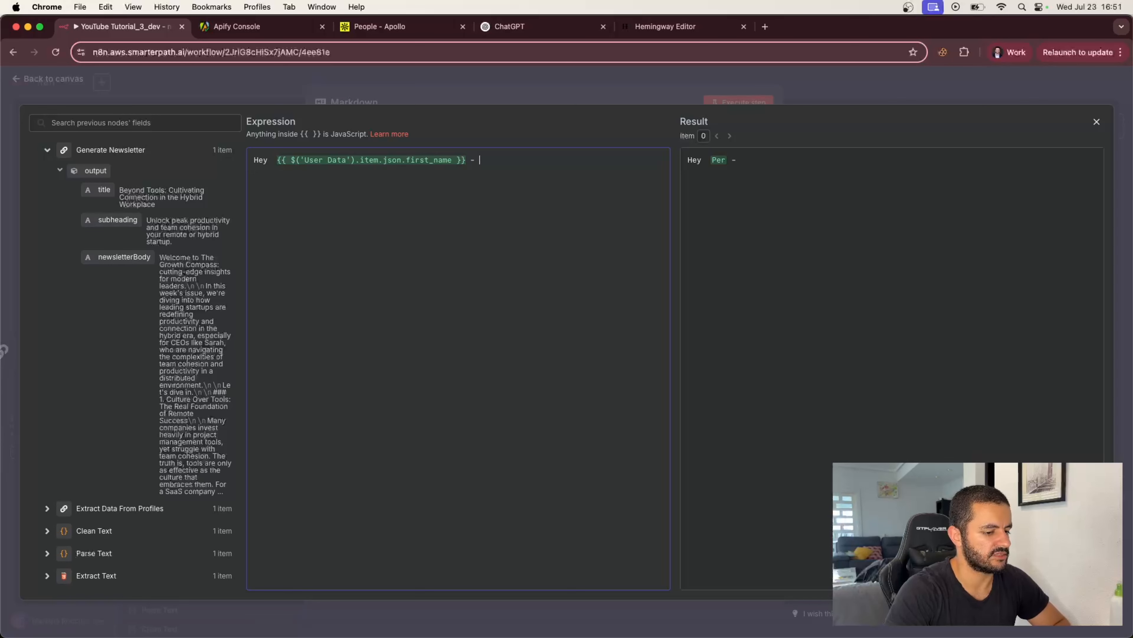
{"action": "type", "text": "together f"}
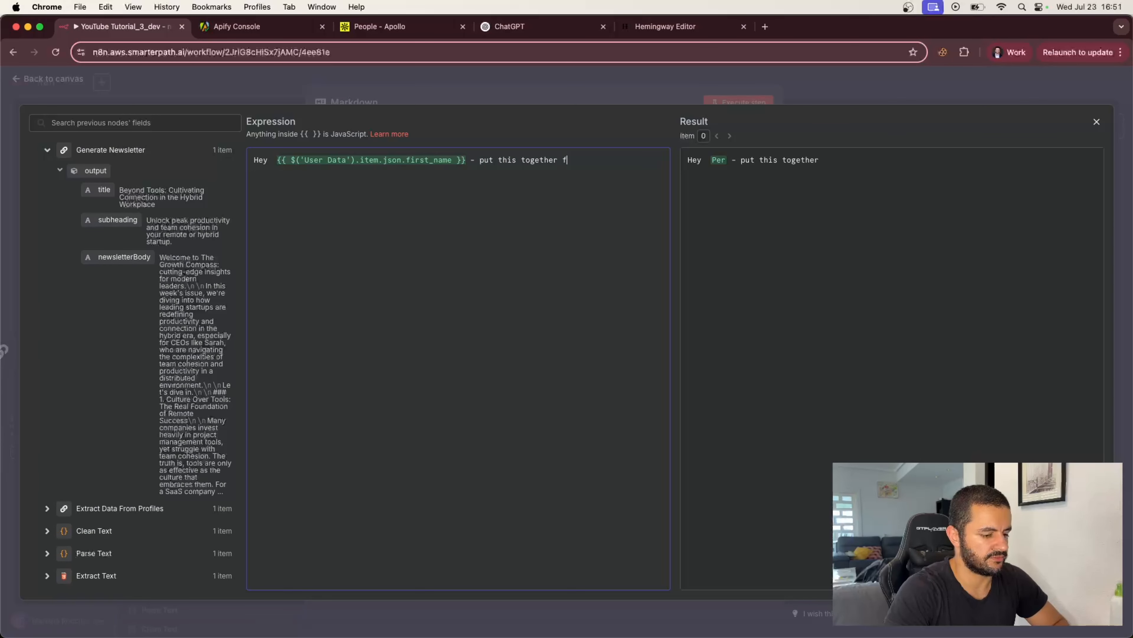
{"action": "type", "text": "or you. Let me k"}
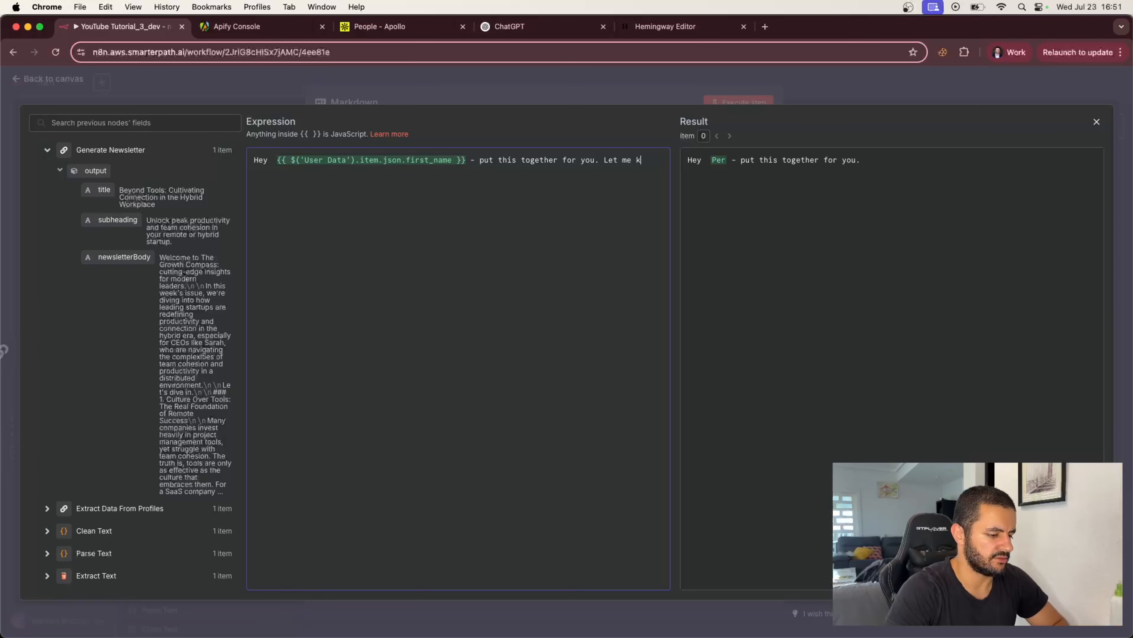
{"action": "type", "text": "know"}
{"action": "key", "text": "BackSpace"}
{"action": "key", "text": "BackSpace"}
{"action": "type", "text": "know"}
{"action": "key", "text": "BackSpace"}
{"action": "key", "text": "BackSpace"}
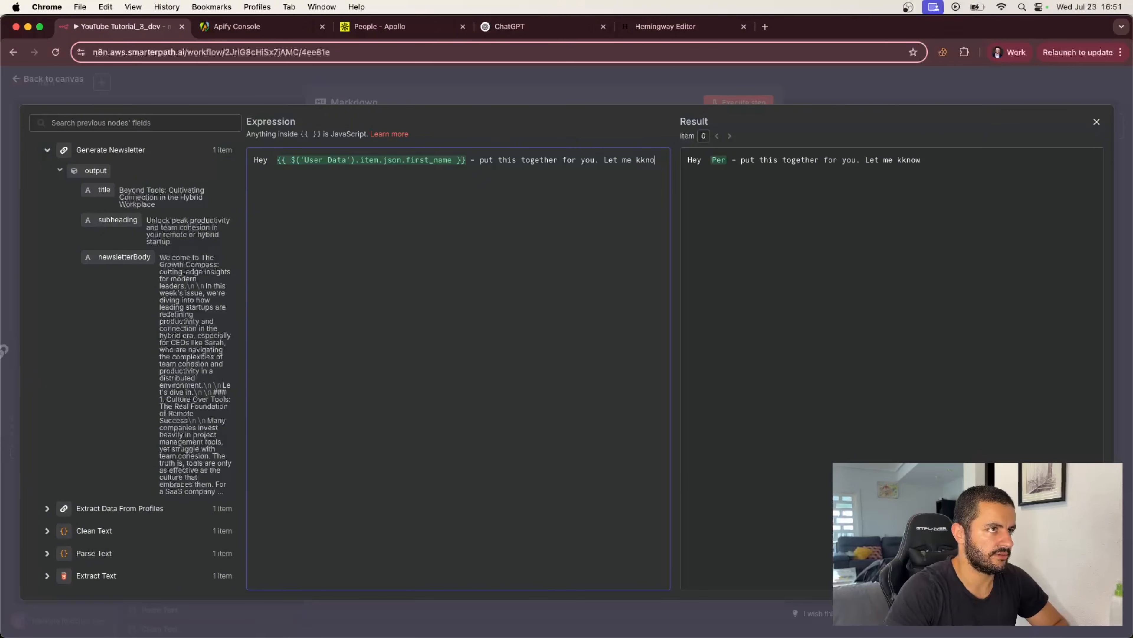
{"action": "type", "text": "ow your thoughts and"}
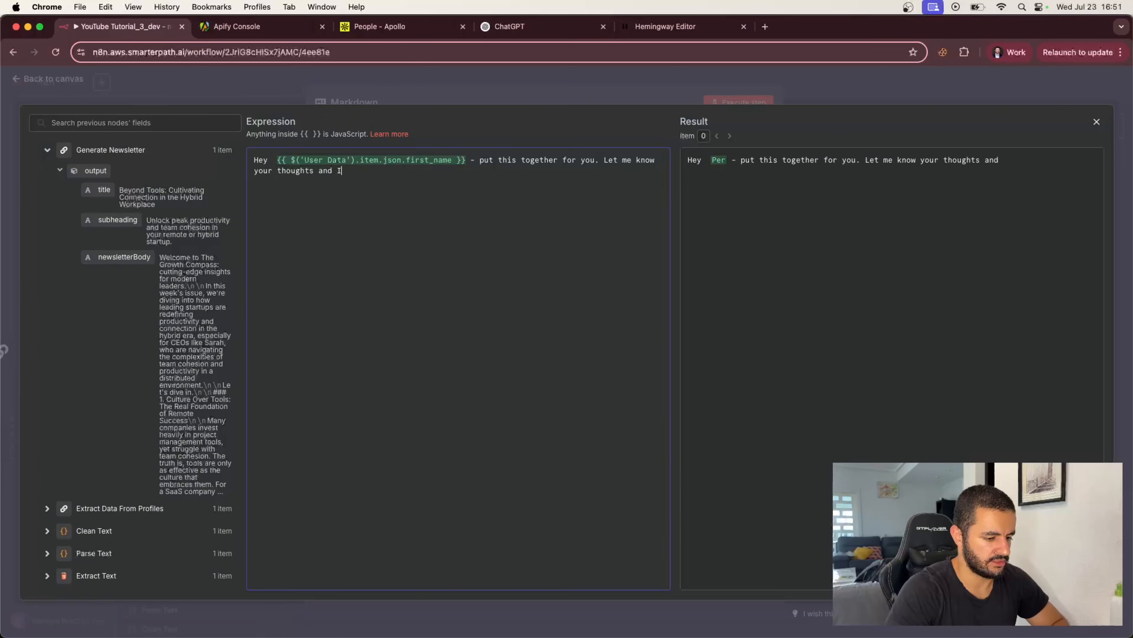
{"action": "type", "text": " if I can help in"}
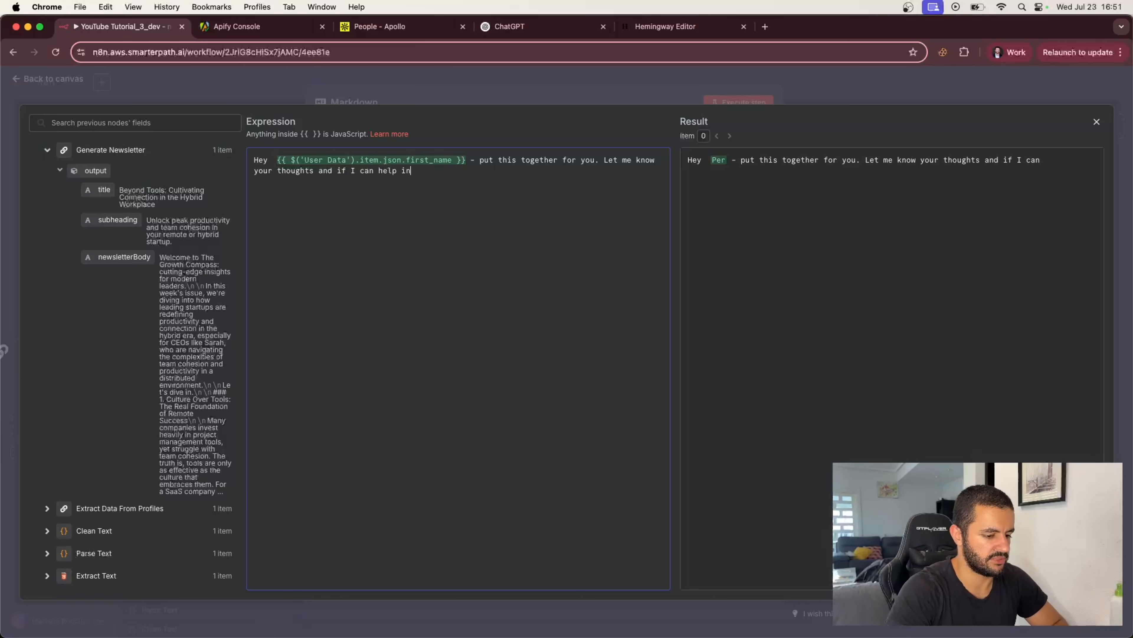
{"action": "type", "text": " some way. K"}
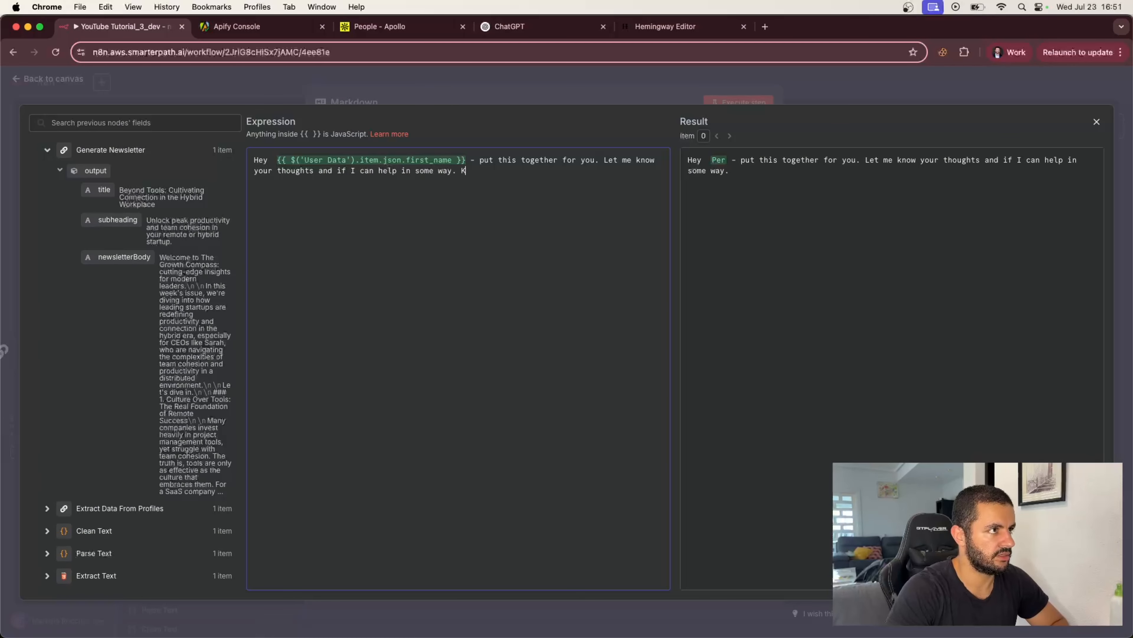
Step: Add the sentence "Know giving value up-front is how you get ahead in our industry, so hoping this helps" ending with a folded-hands emoji
{"action": "type", "text": "now ha"}
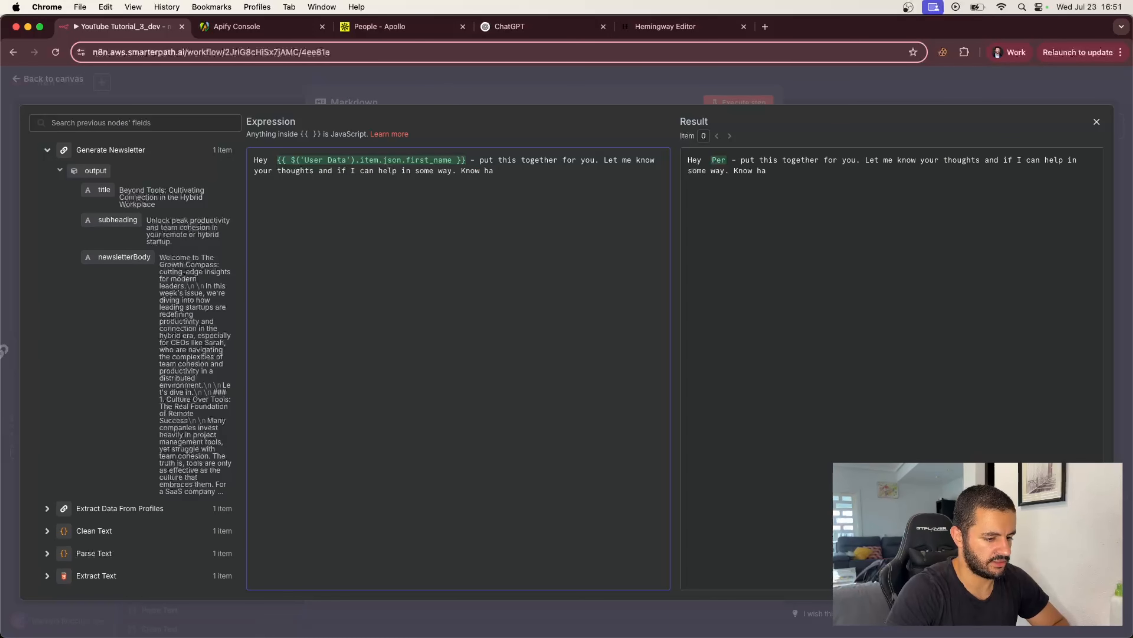
{"action": "key", "text": "BackSpace"}
{"action": "key", "text": "BackSpace"}
{"action": "type", "text": "giving valu"}
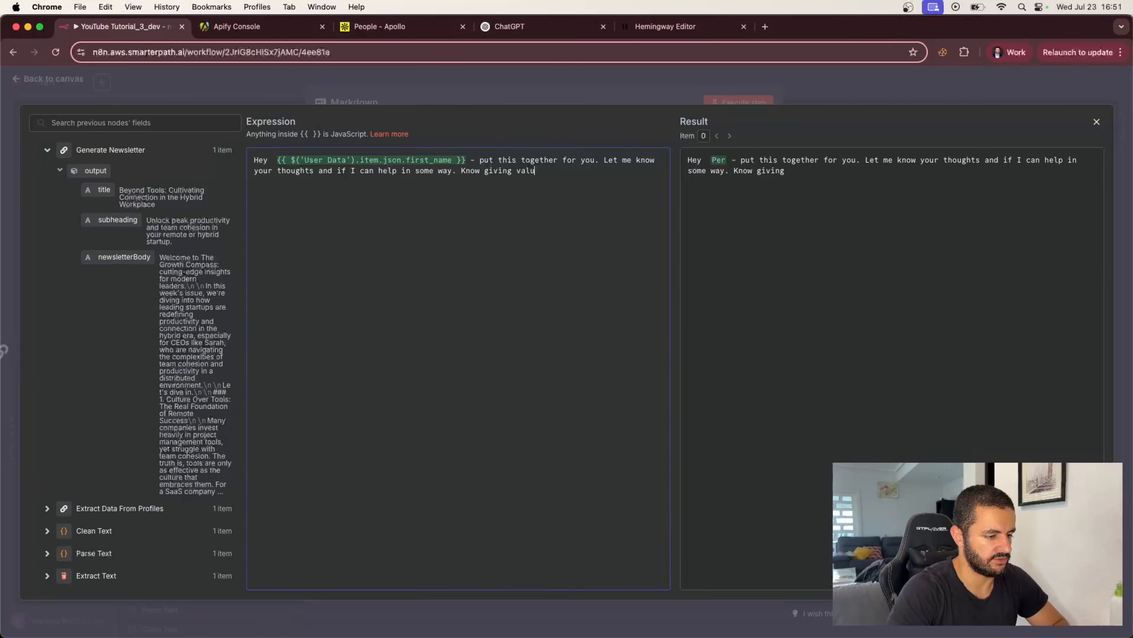
{"action": "type", "text": "e up-front is"}
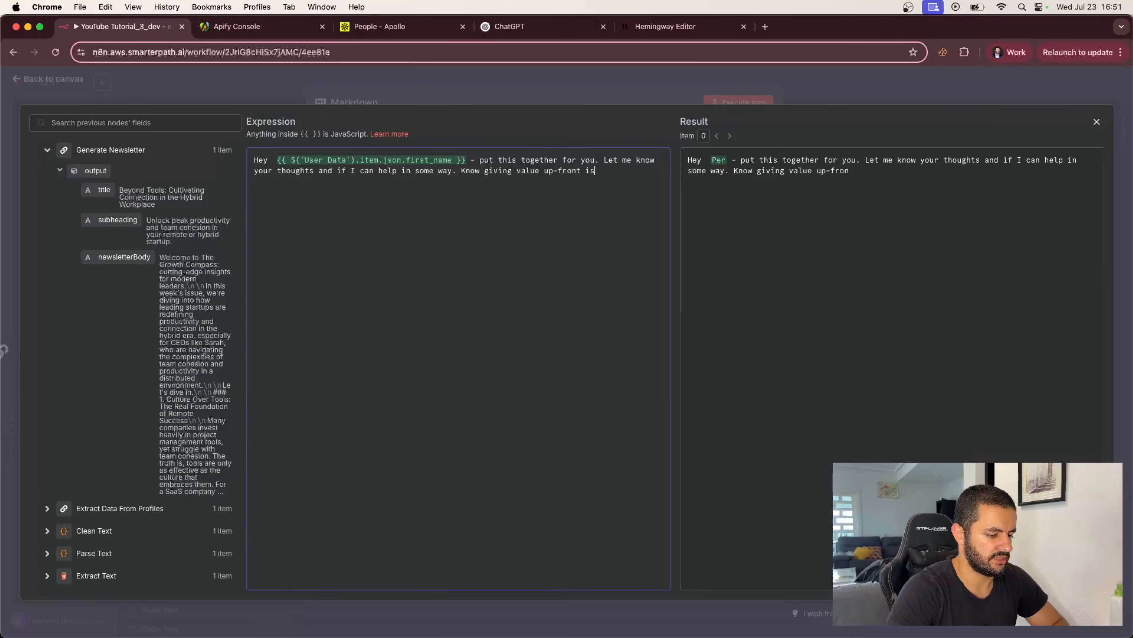
{"action": "type", "text": " how you get ahead"}
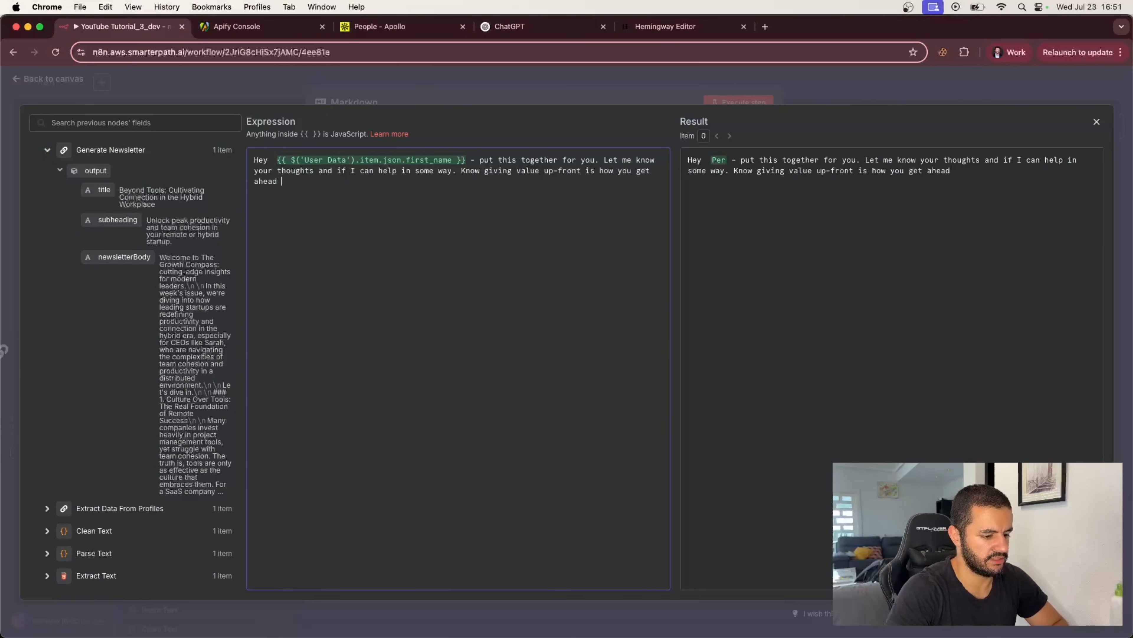
{"action": "type", "text": " in our uindu"}
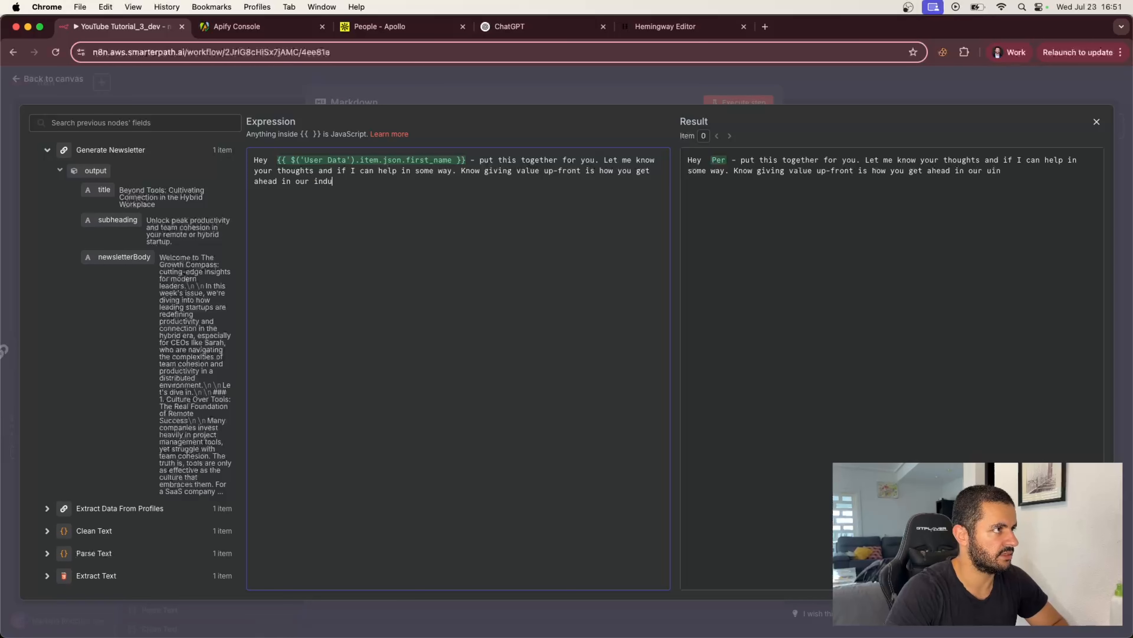
{"action": "type", "text": "stry, s"}
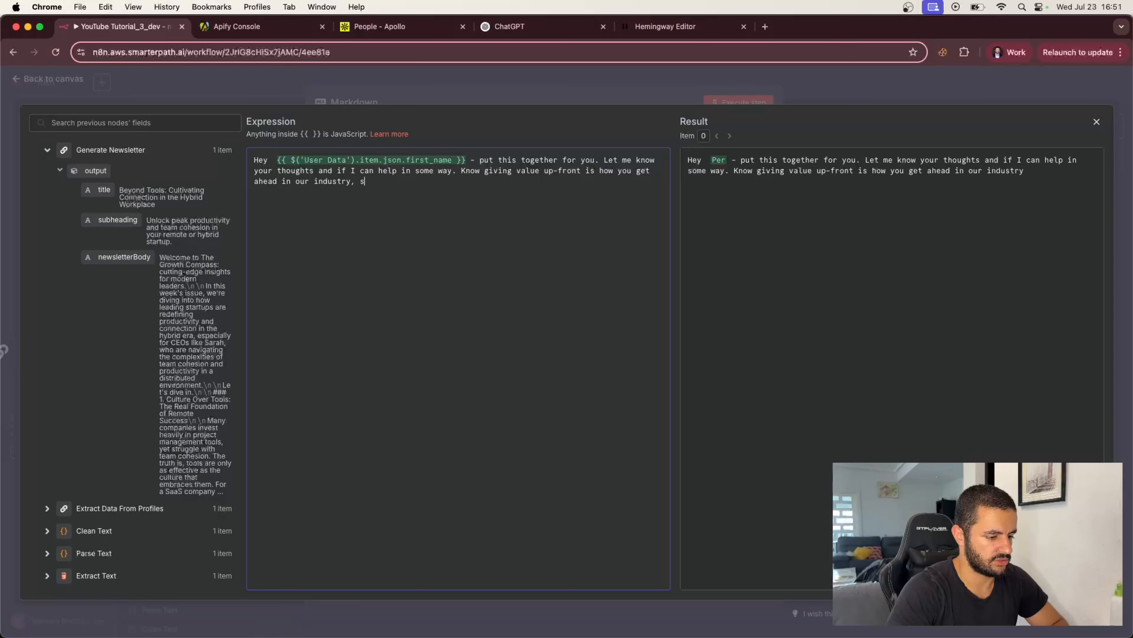
{"action": "type", "text": "o hoping this he"}
{"action": "key", "text": "BackSpace"}
{"action": "type", "text": "ing this help"}
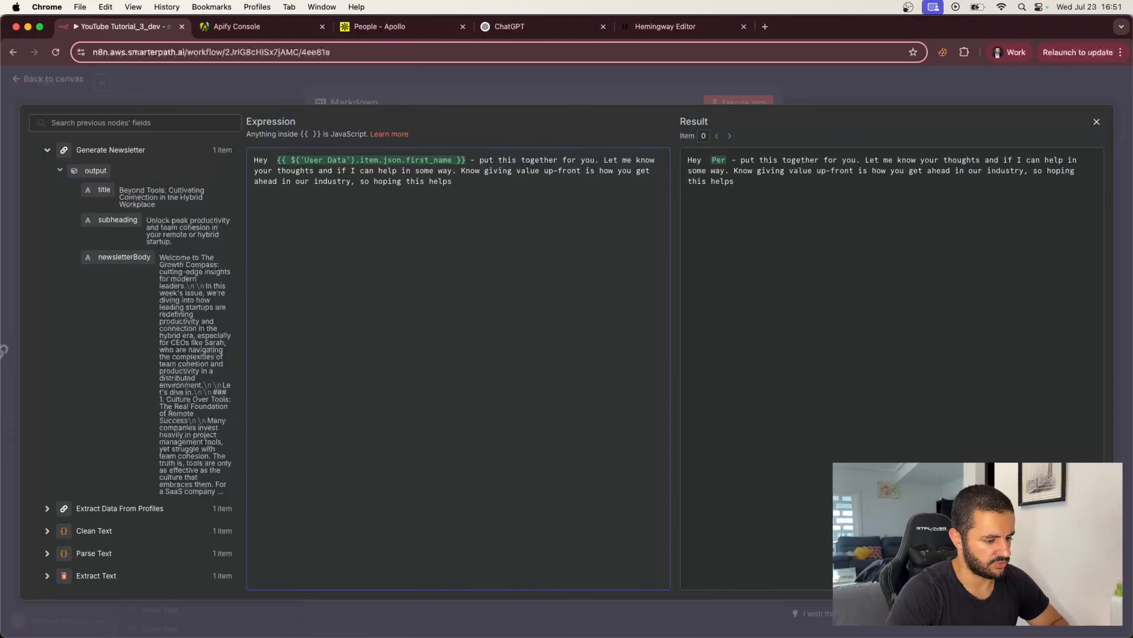
{"action": "key", "text": "ctrl+super+space"}
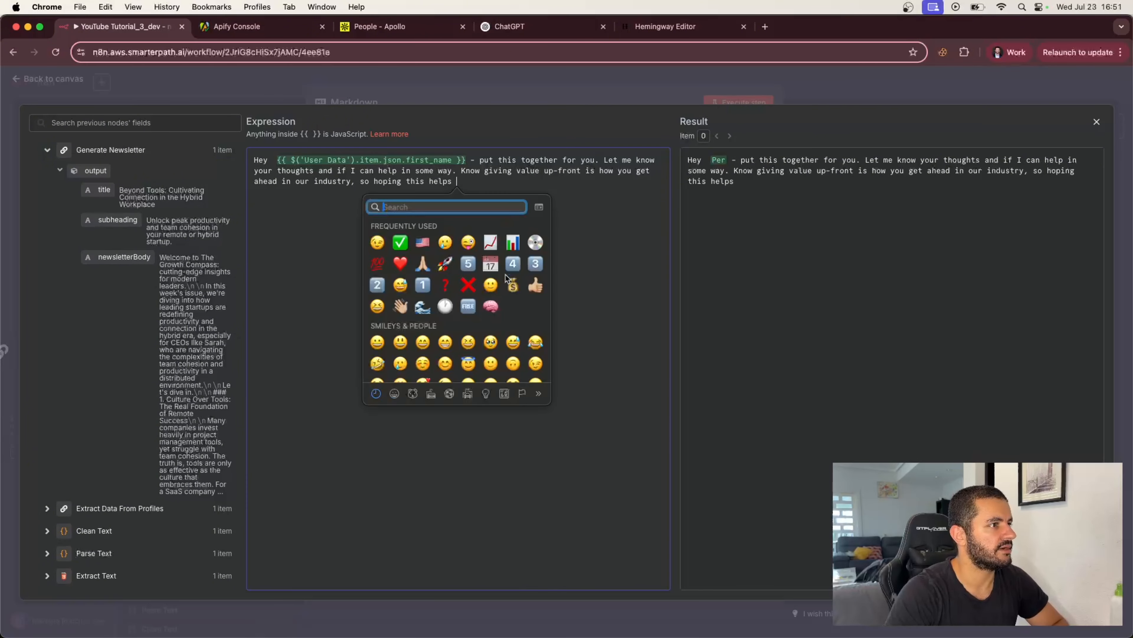
{"action": "left_click", "coordinate": [422, 263]}
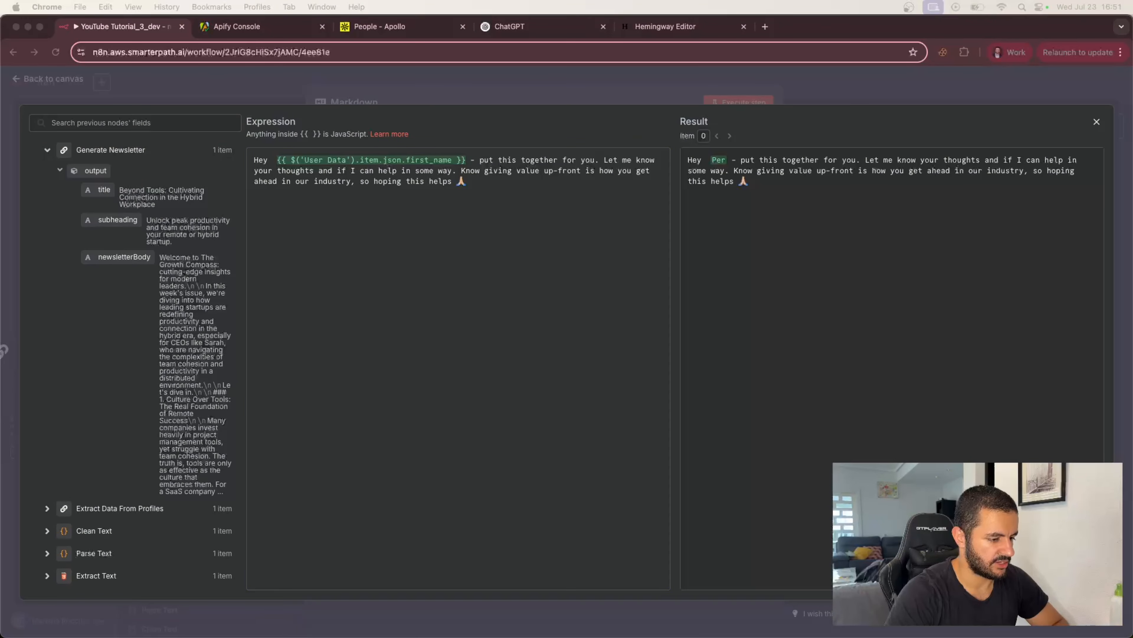
Step: Below the message, insert the Generate Newsletter title field on its own line, prefixed with "#"
{"action": "left_click", "coordinate": [474, 208]}
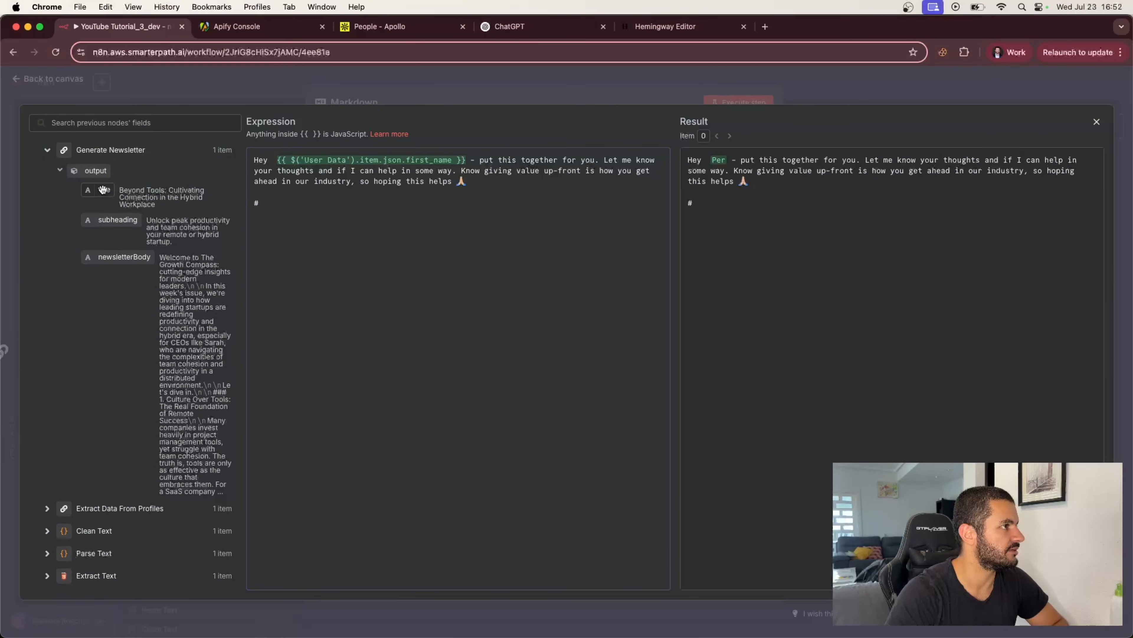
{"action": "left_click_drag", "start_coordinate": [103, 190], "coordinate": [286, 201]}
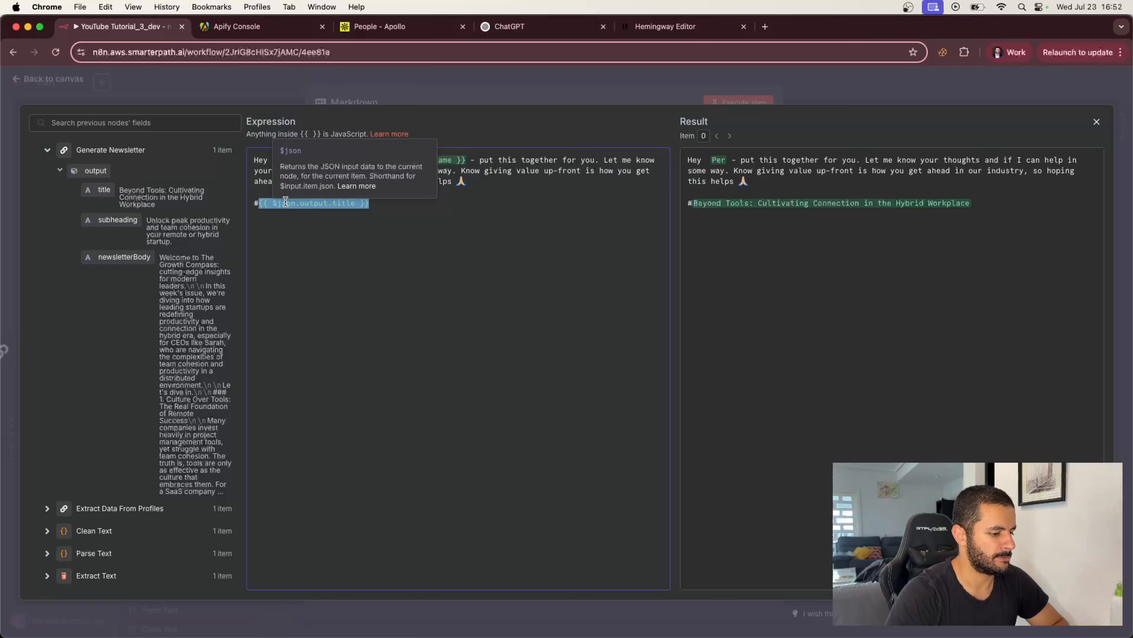
{"action": "key", "text": "BackSpace"}
{"action": "key", "text": "Return"}
{"action": "key", "text": "Return"}
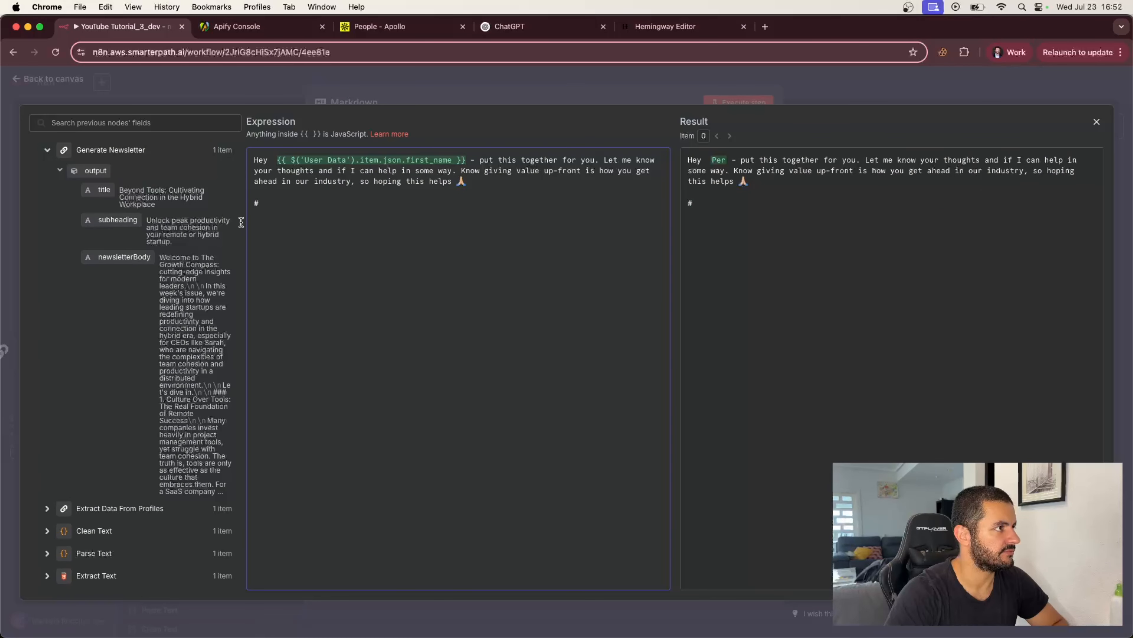
{"action": "left_click_drag", "start_coordinate": [104, 190], "coordinate": [277, 197]}
Step: Insert the subheading field prefixed with "##" below the title, followed by the newsletterBody field on its own line
{"action": "left_click", "coordinate": [329, 221]}
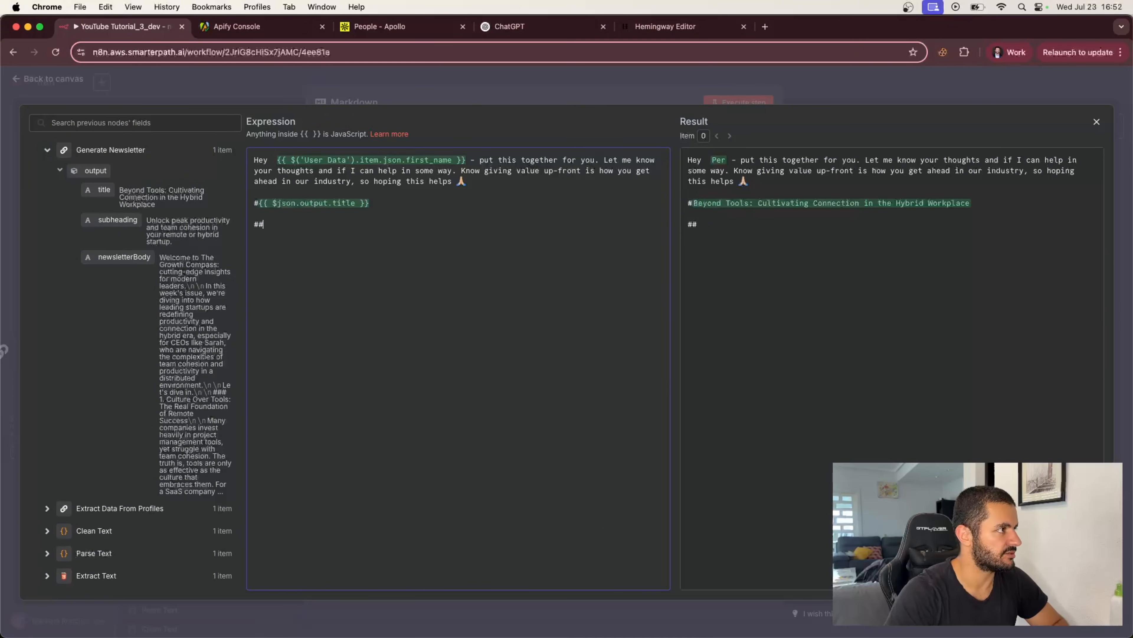
{"action": "left_click_drag", "start_coordinate": [118, 219], "coordinate": [283, 225]}
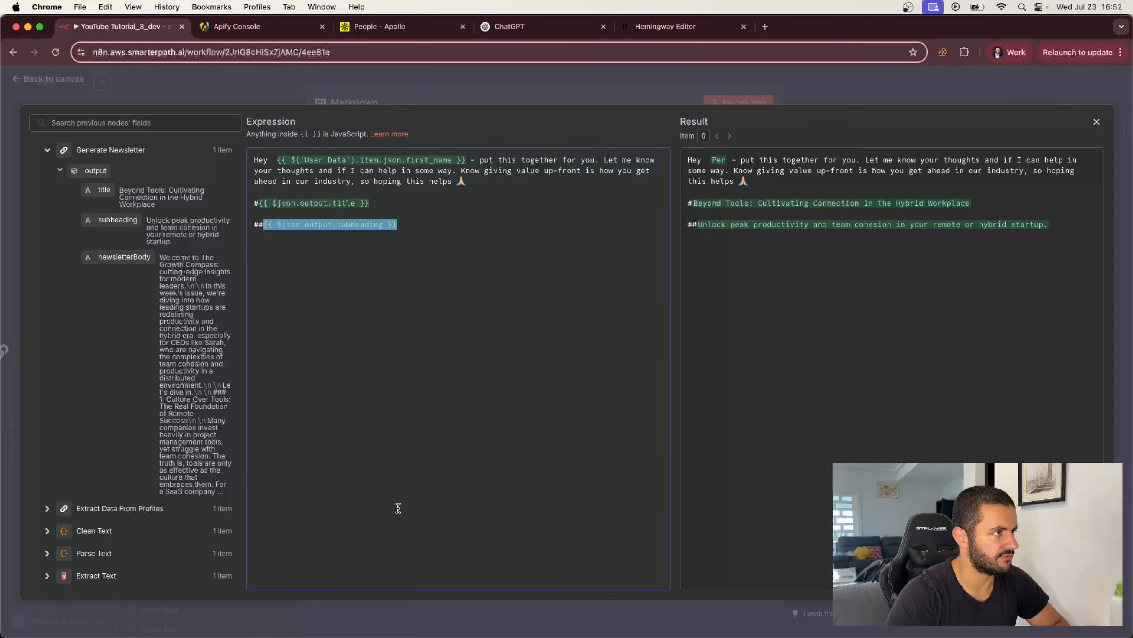
{"action": "left_click", "coordinate": [402, 337]}
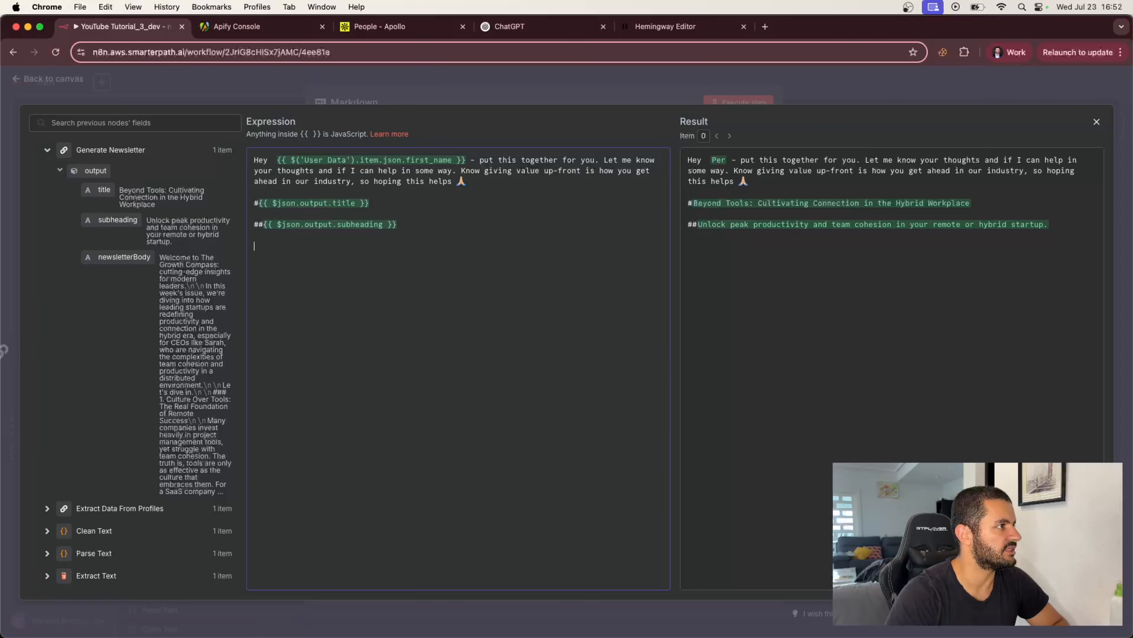
{"action": "left_click_drag", "start_coordinate": [124, 257], "coordinate": [274, 249]}
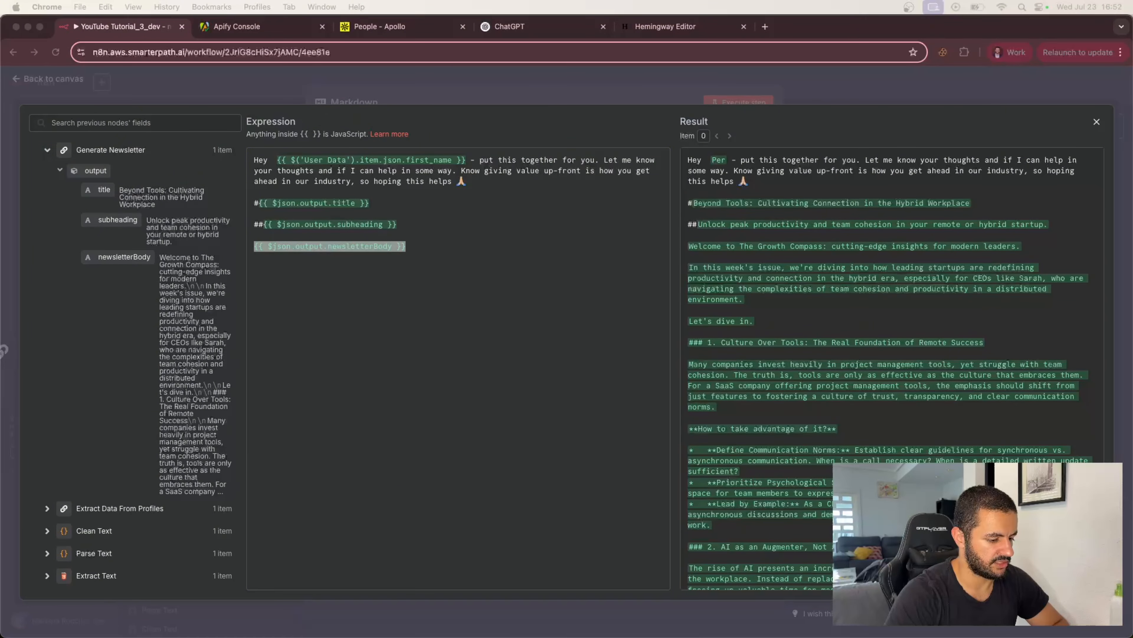
{"action": "left_click", "coordinate": [450, 276]}
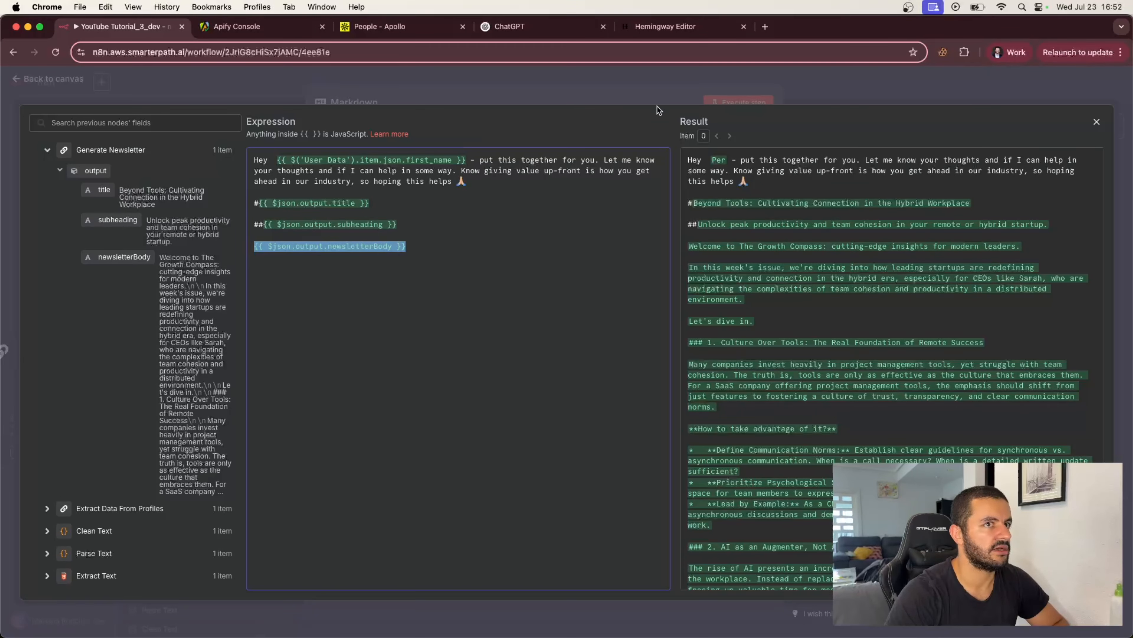
Step: Review the resolved Markdown result, checking its heading and bullet symbols, and close the expanded expression editor
{"action": "scroll", "coordinate": [746, 253], "scroll_direction": "down", "scroll_amount": 1}
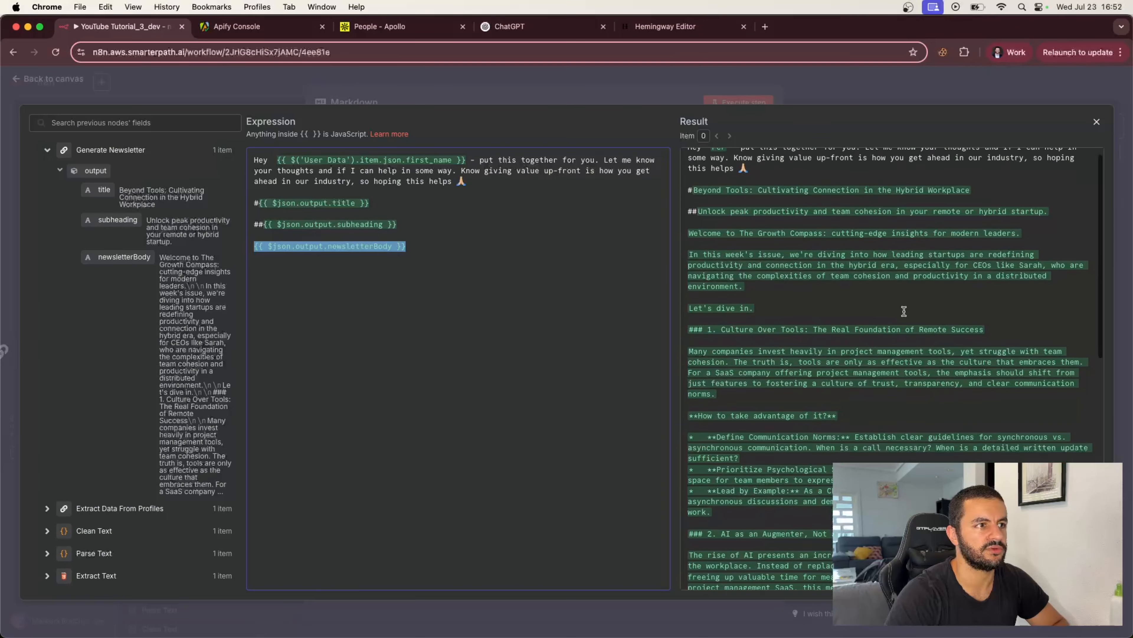
{"action": "scroll", "coordinate": [746, 253], "scroll_direction": "up", "scroll_amount": 1}
{"action": "scroll", "coordinate": [739, 320], "scroll_direction": "down", "scroll_amount": 5}
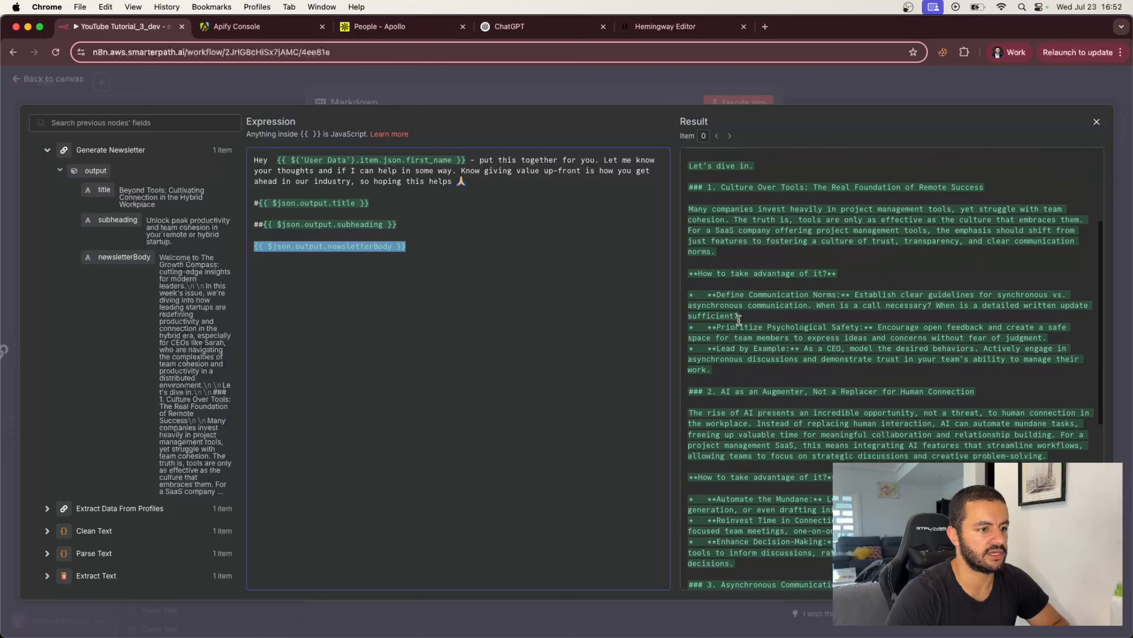
{"action": "scroll", "coordinate": [740, 319], "scroll_direction": "down", "scroll_amount": 3}
{"action": "scroll", "coordinate": [739, 320], "scroll_direction": "up", "scroll_amount": 4}
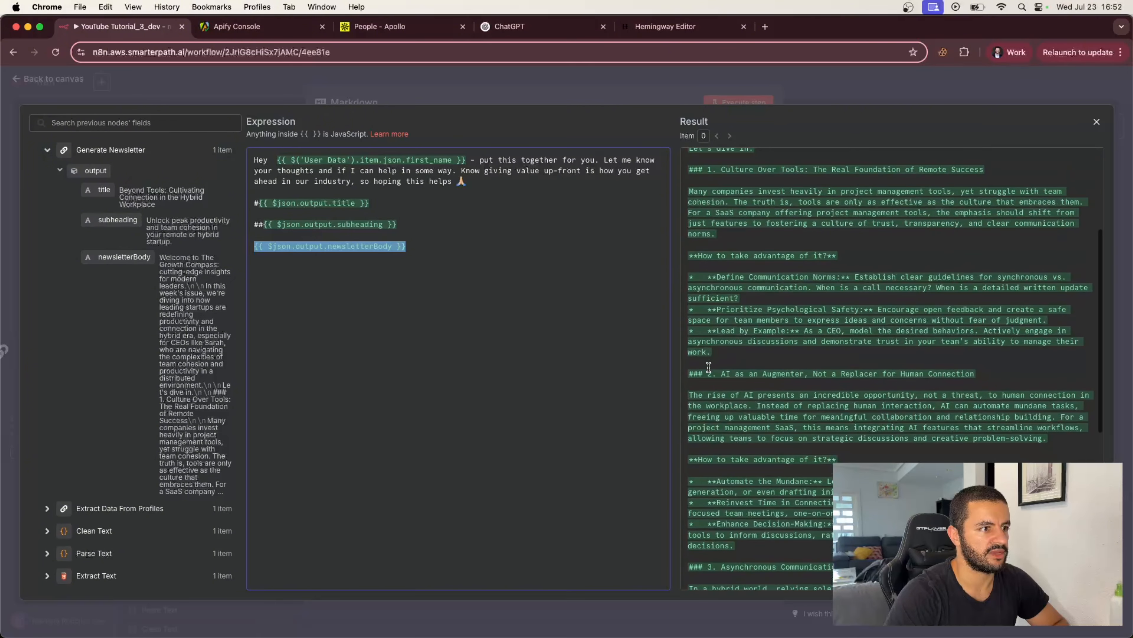
{"action": "left_click_drag", "start_coordinate": [704, 374], "coordinate": [690, 375]}
{"action": "left_click_drag", "start_coordinate": [703, 333], "coordinate": [689, 334]}
{"action": "scroll", "coordinate": [702, 343], "scroll_direction": "up", "scroll_amount": 5}
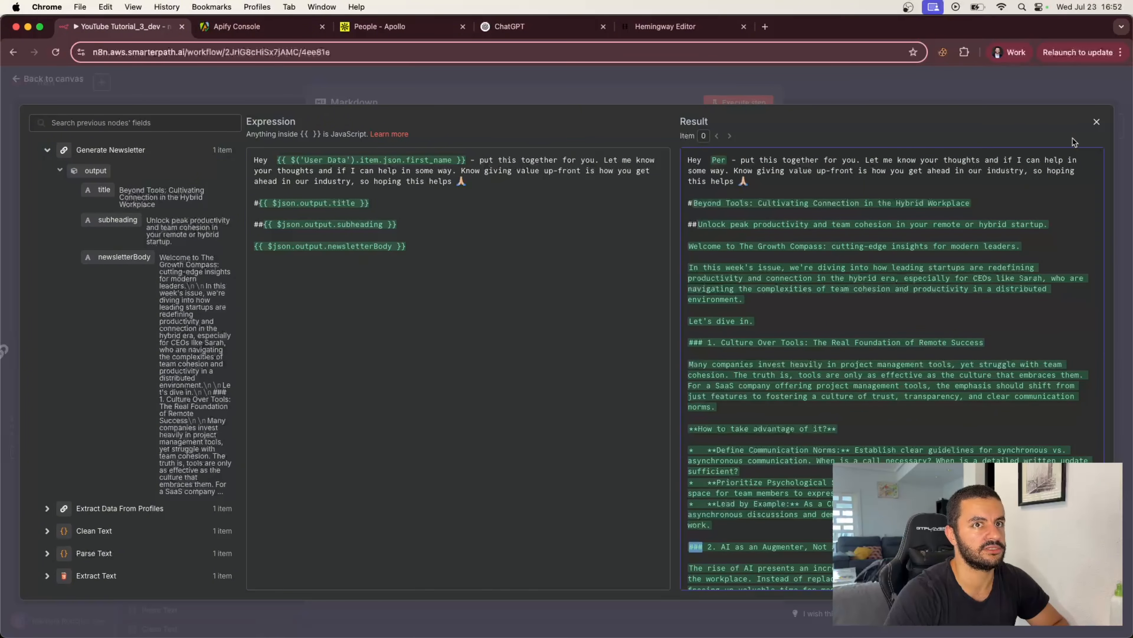
{"action": "left_click", "coordinate": [1098, 123]}
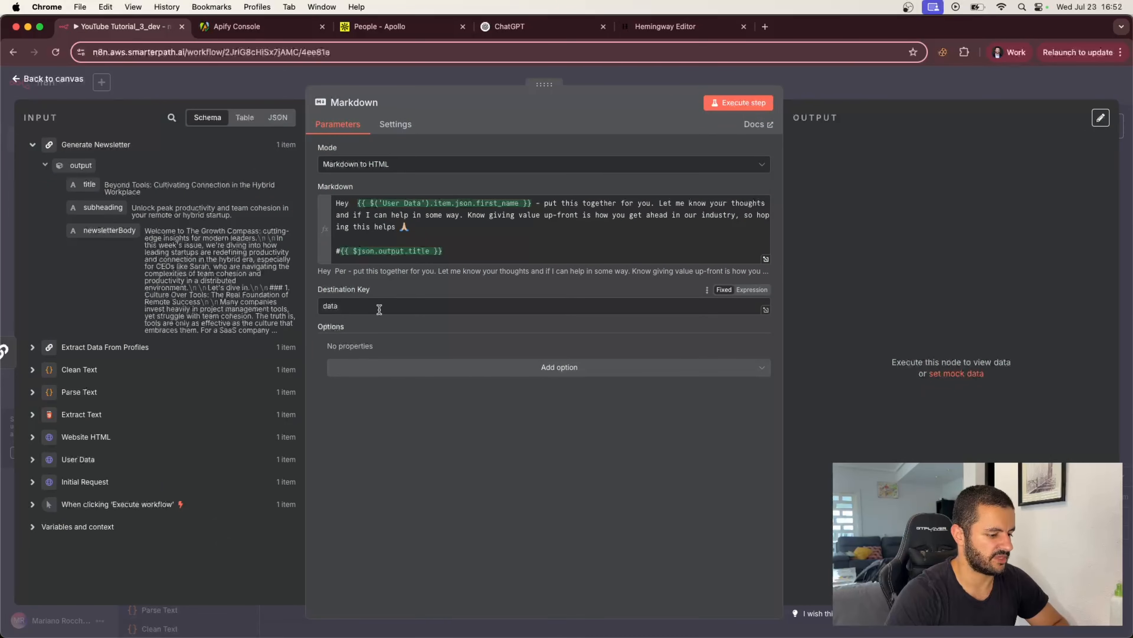
Step: Add the Automatic Linking to URLs and Backslash Escapes HTML Tags options to the Markdown node and enable both
{"action": "left_click", "coordinate": [444, 372]}
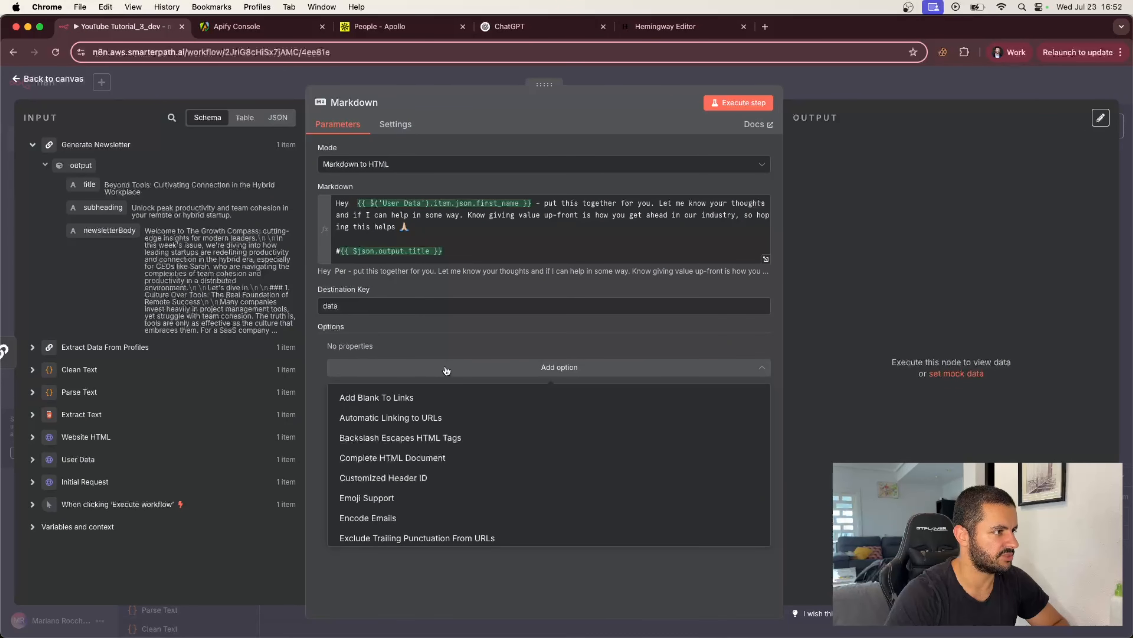
{"action": "left_click", "coordinate": [435, 418]}
{"action": "left_click", "coordinate": [356, 364]}
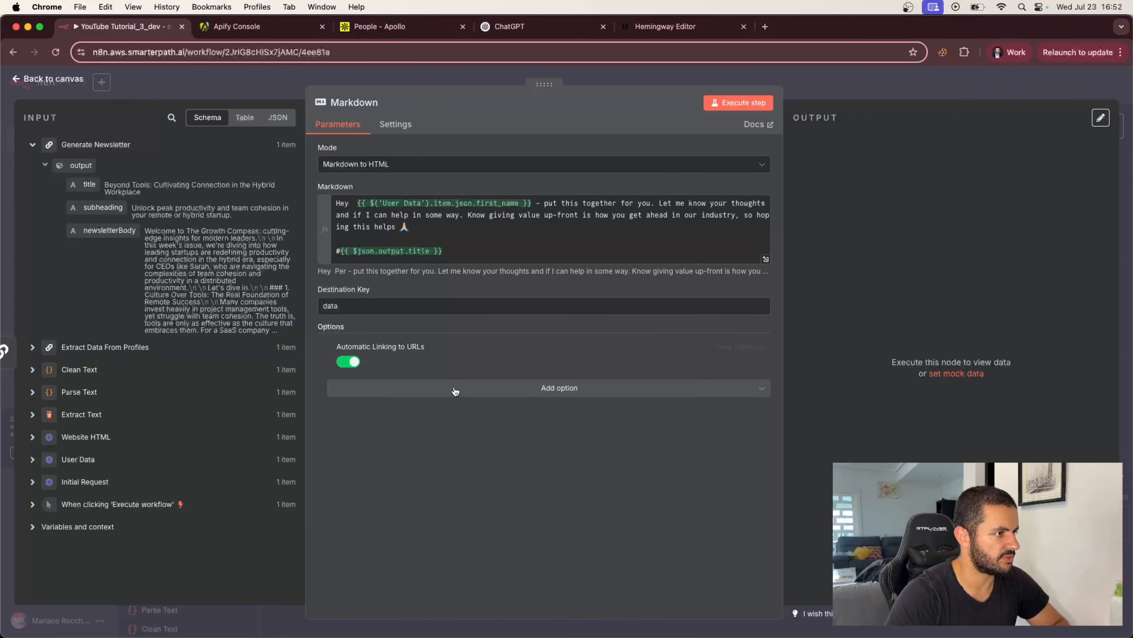
{"action": "left_click", "coordinate": [471, 391]}
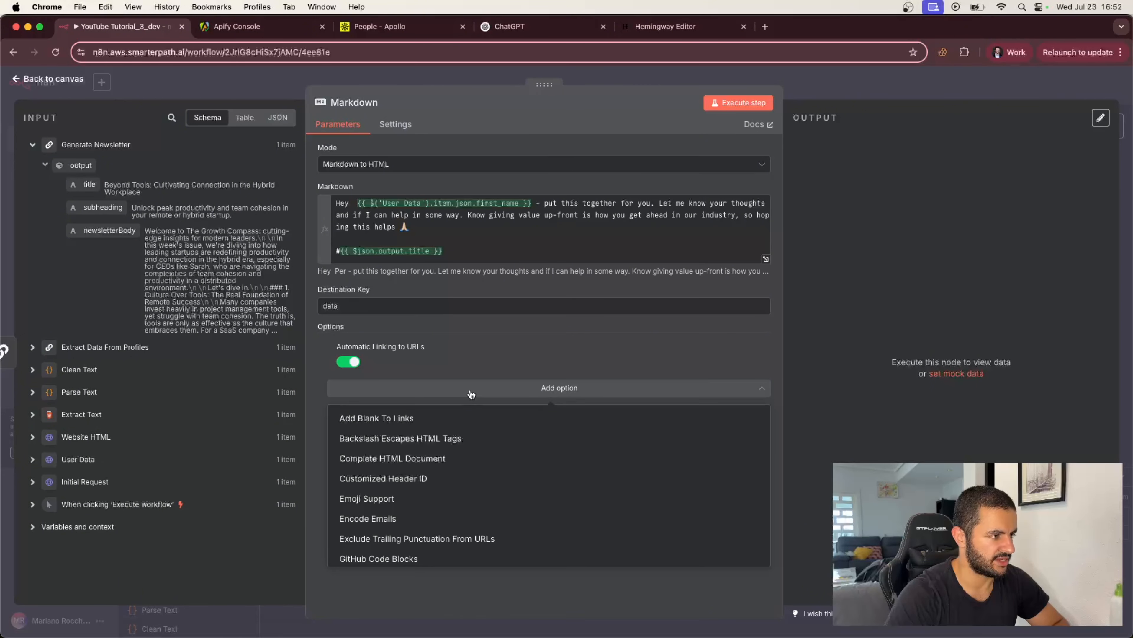
{"action": "left_click", "coordinate": [421, 438]}
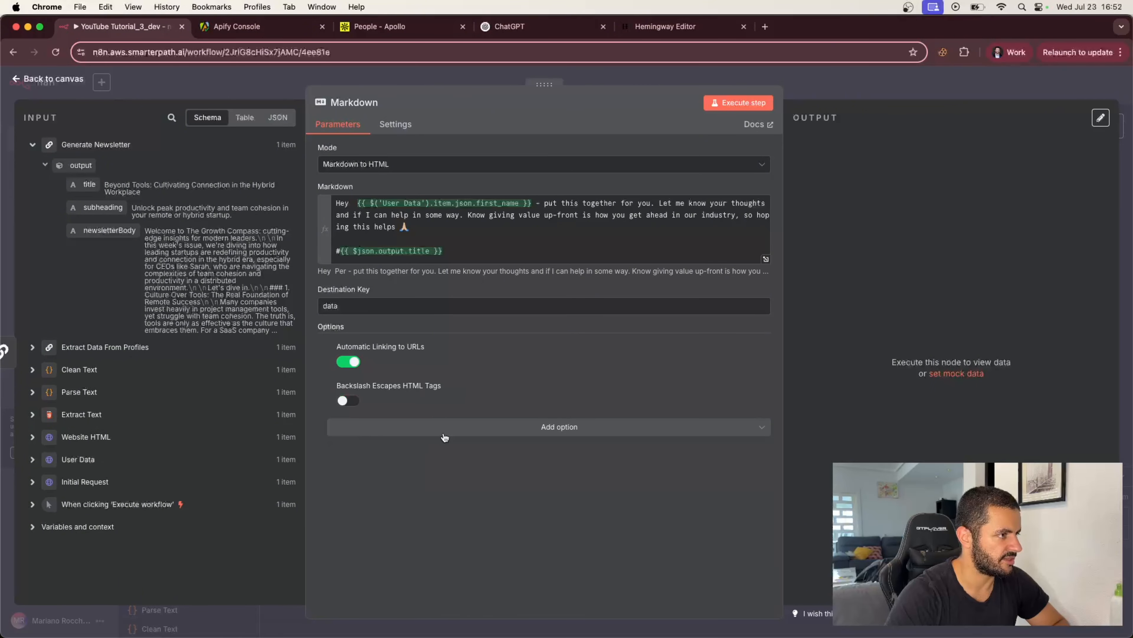
{"action": "left_click", "coordinate": [356, 401]}
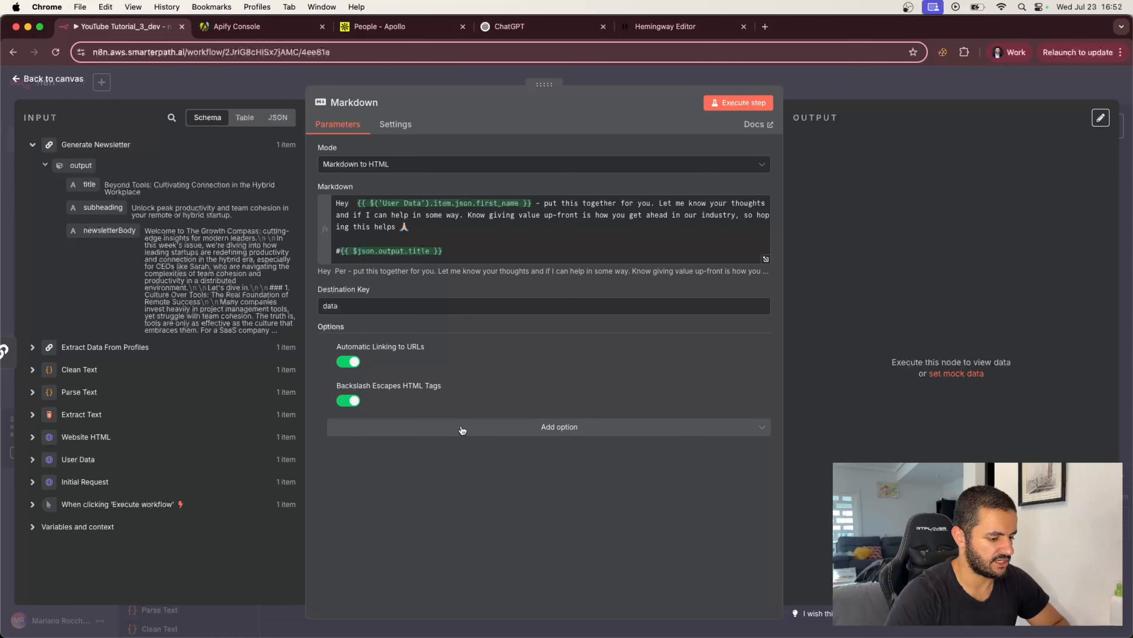
Step: Add the Complete HTML Document and Emoji Support options to the Markdown node and enable both
{"action": "left_click", "coordinate": [490, 433]}
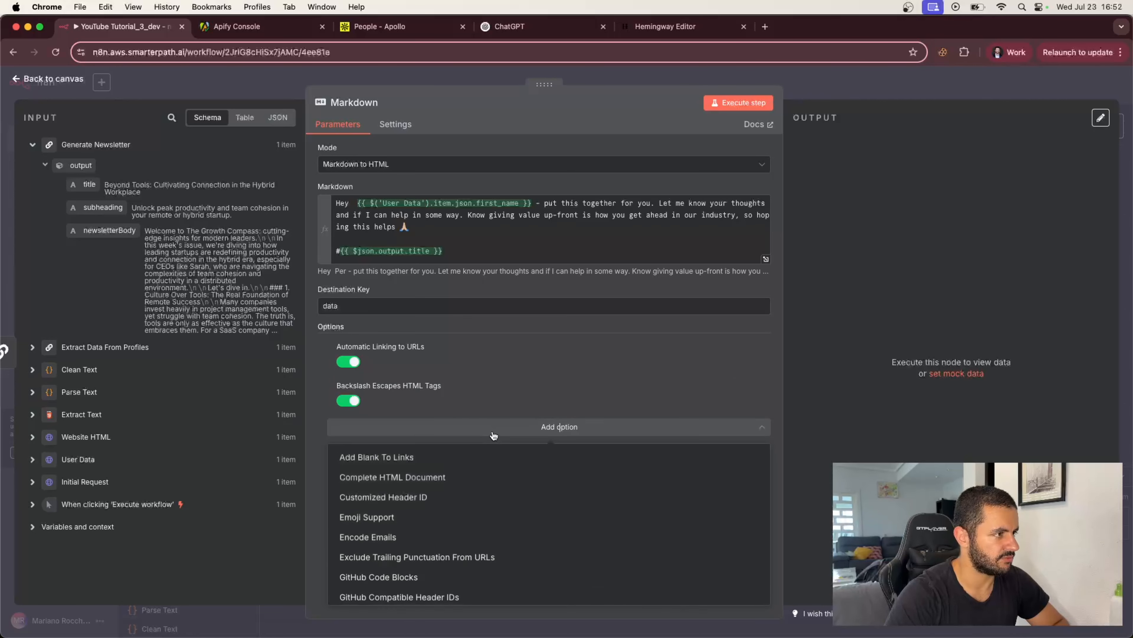
{"action": "left_click", "coordinate": [427, 477]}
{"action": "left_click", "coordinate": [349, 439]}
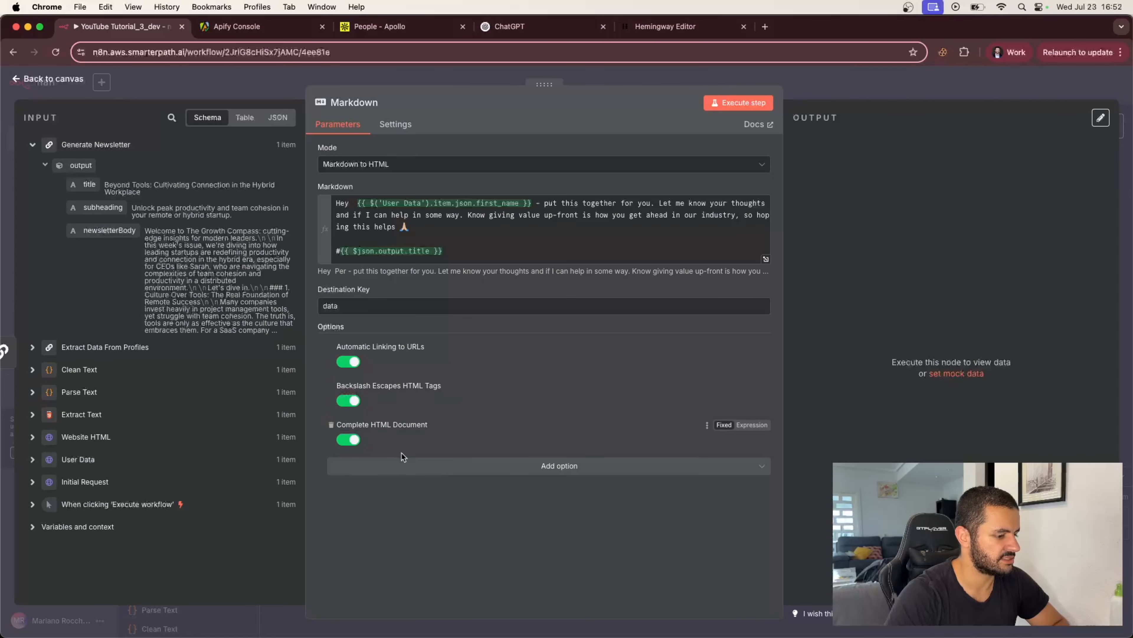
{"action": "left_click", "coordinate": [436, 468]}
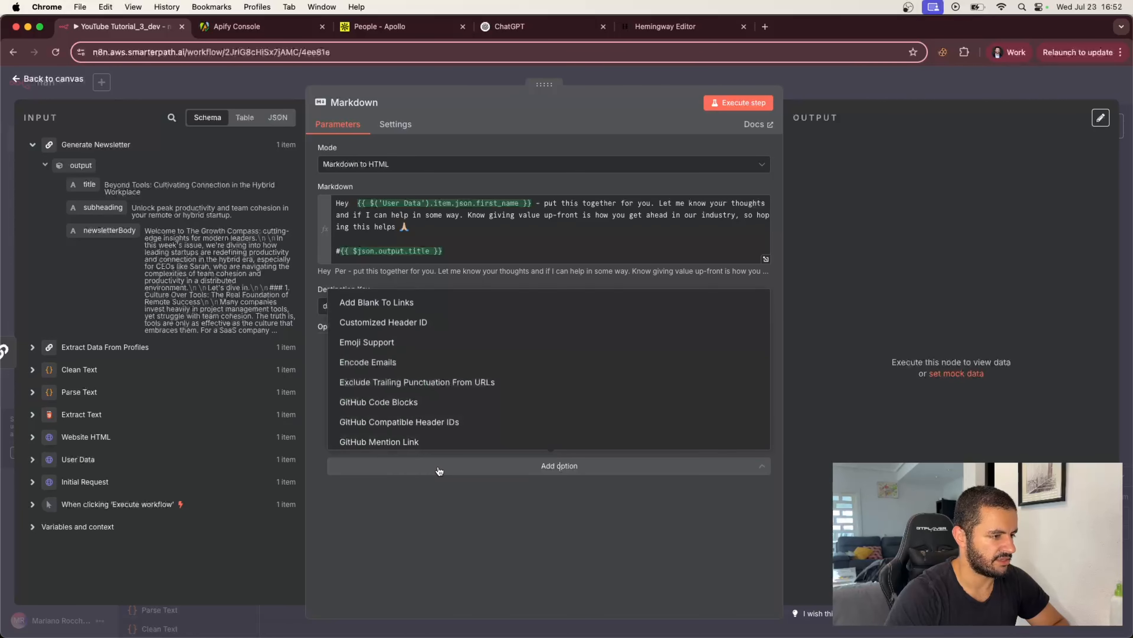
{"action": "left_click", "coordinate": [385, 349]}
{"action": "left_click", "coordinate": [348, 479]}
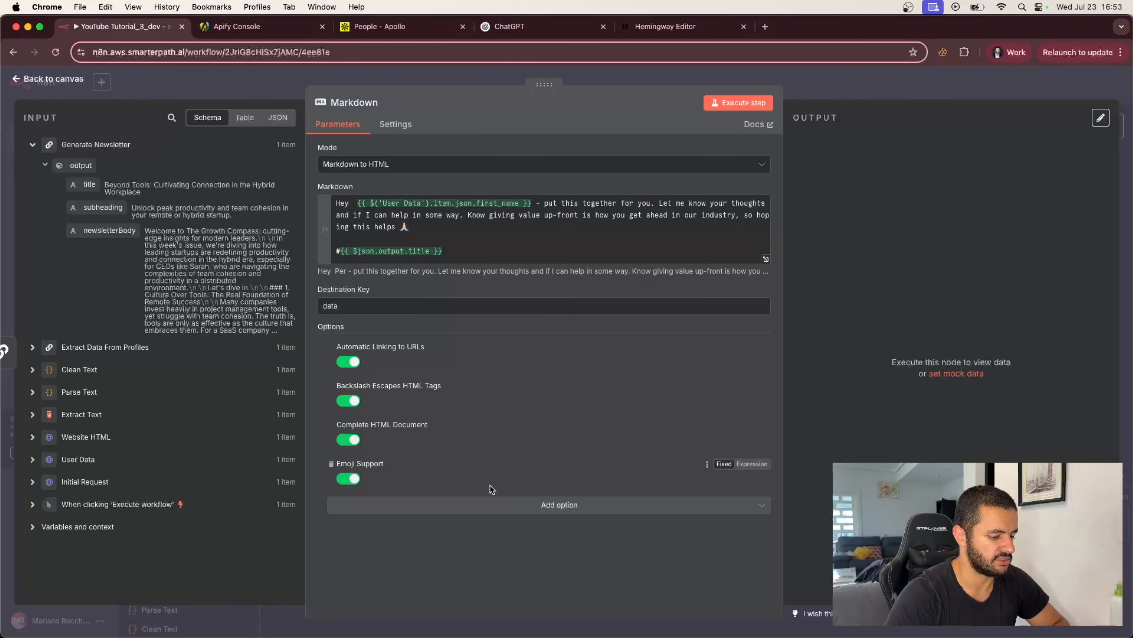
Step: Add the Header Level Start option to the Markdown node and return to the workflow canvas
{"action": "left_click", "coordinate": [519, 512]}
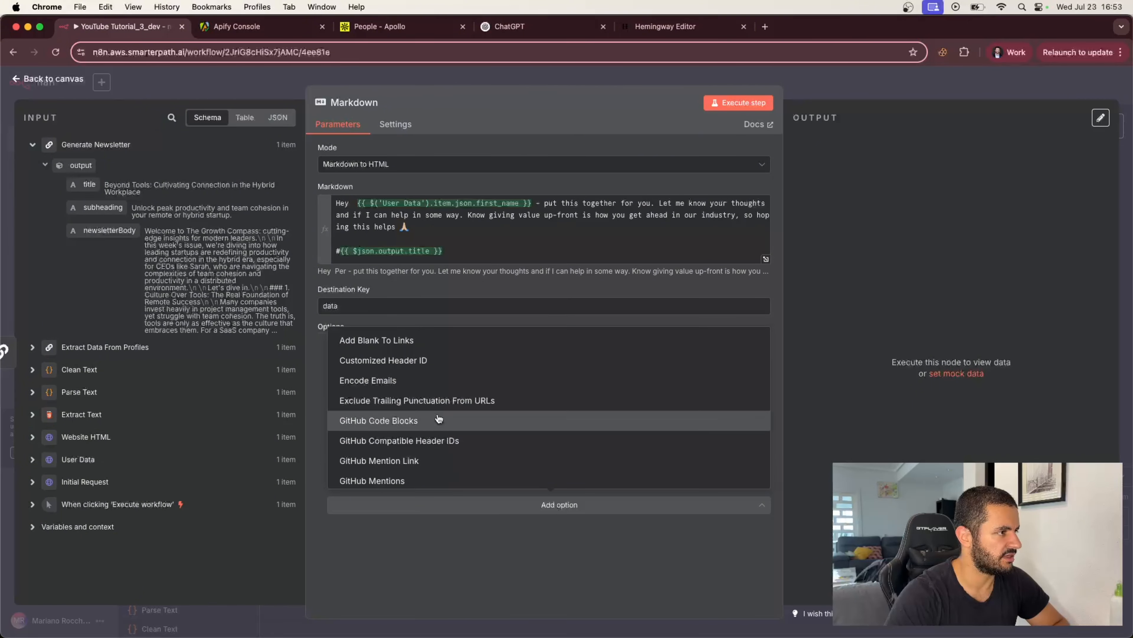
{"action": "scroll", "coordinate": [446, 433], "scroll_direction": "down", "scroll_amount": 1}
{"action": "scroll", "coordinate": [444, 433], "scroll_direction": "down", "scroll_amount": 3}
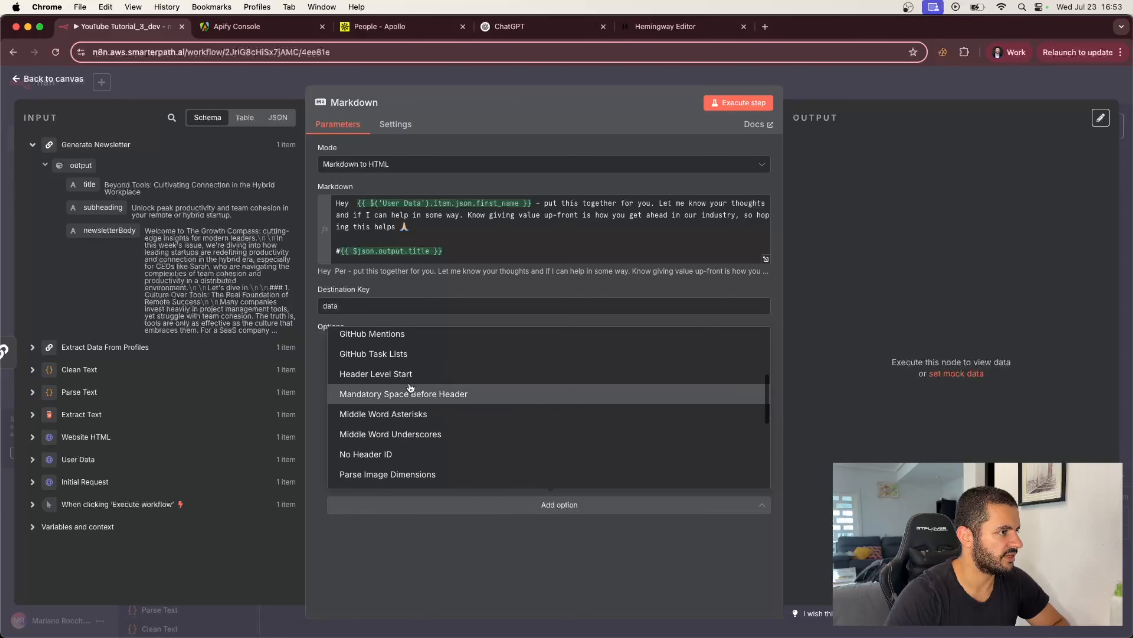
{"action": "left_click", "coordinate": [424, 374]}
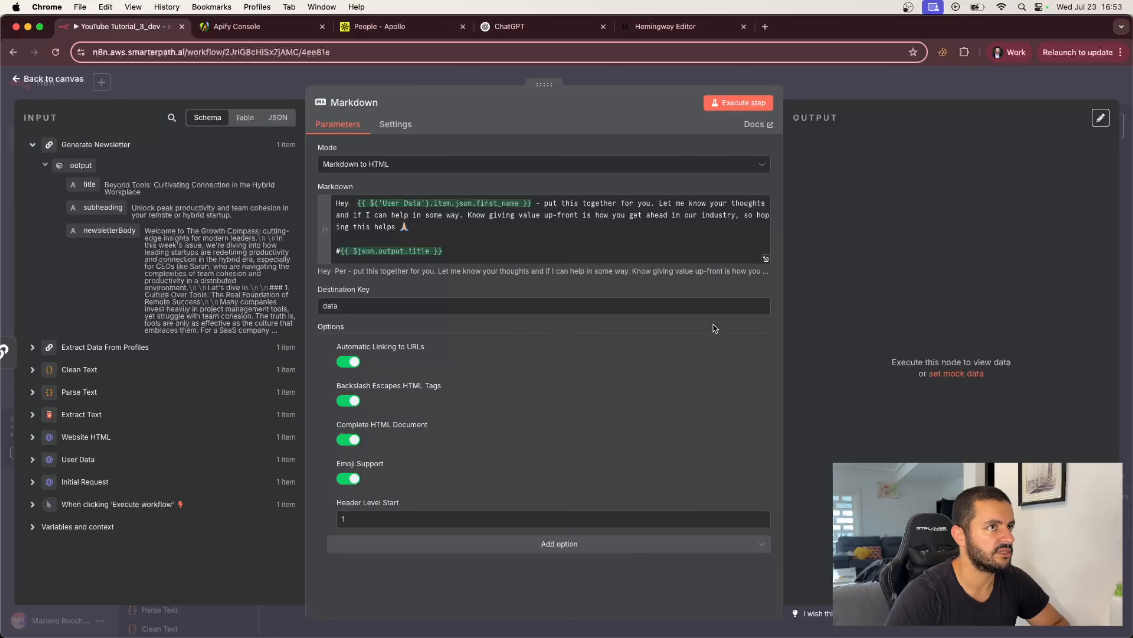
{"action": "left_click", "coordinate": [850, 92]}
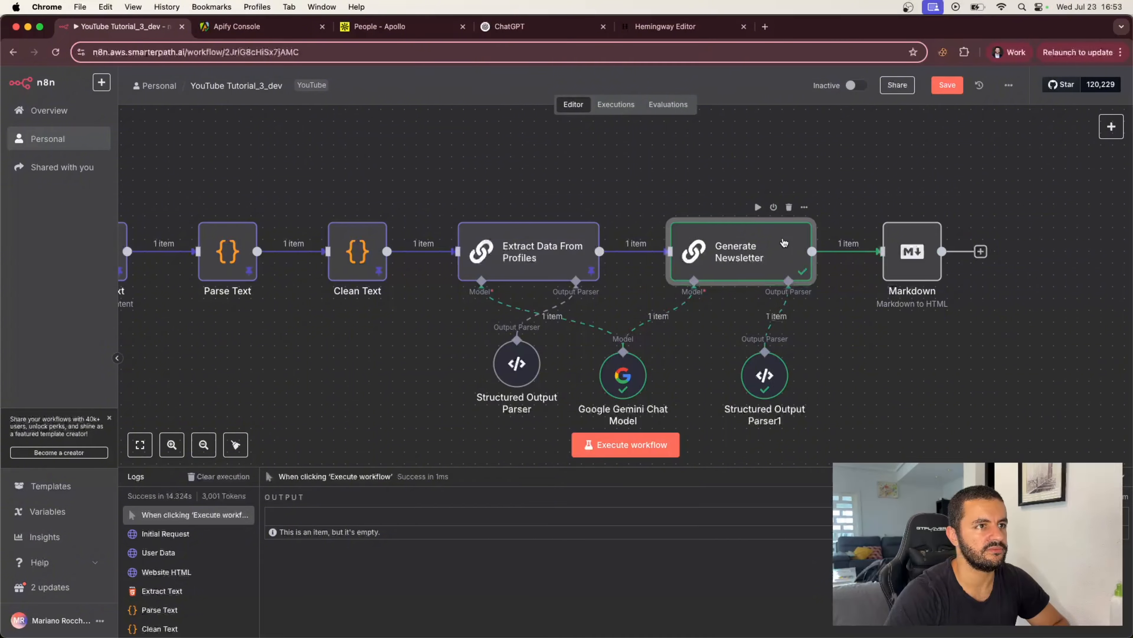
Step: Pin the output data of the Generate Newsletter node and close the node
{"action": "double_click", "coordinate": [741, 253]}
{"action": "left_click", "coordinate": [1101, 118]}
{"action": "key", "text": "Escape"}
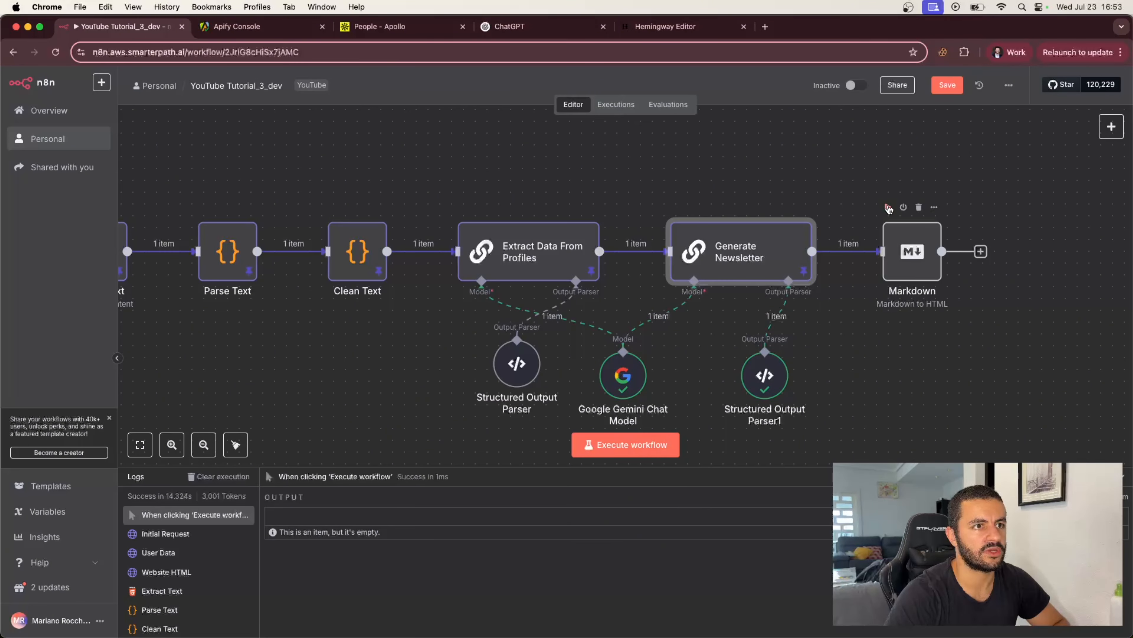
Step: Execute the Markdown node, pin its output data and return to the canvas
{"action": "left_click", "coordinate": [886, 208]}
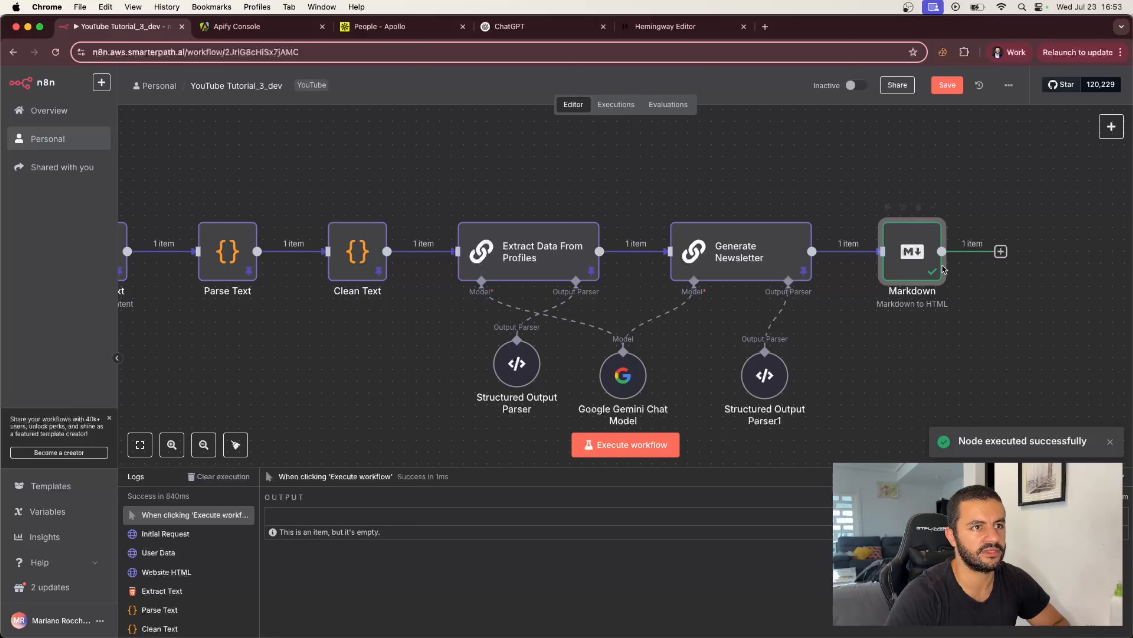
{"action": "double_click", "coordinate": [921, 249]}
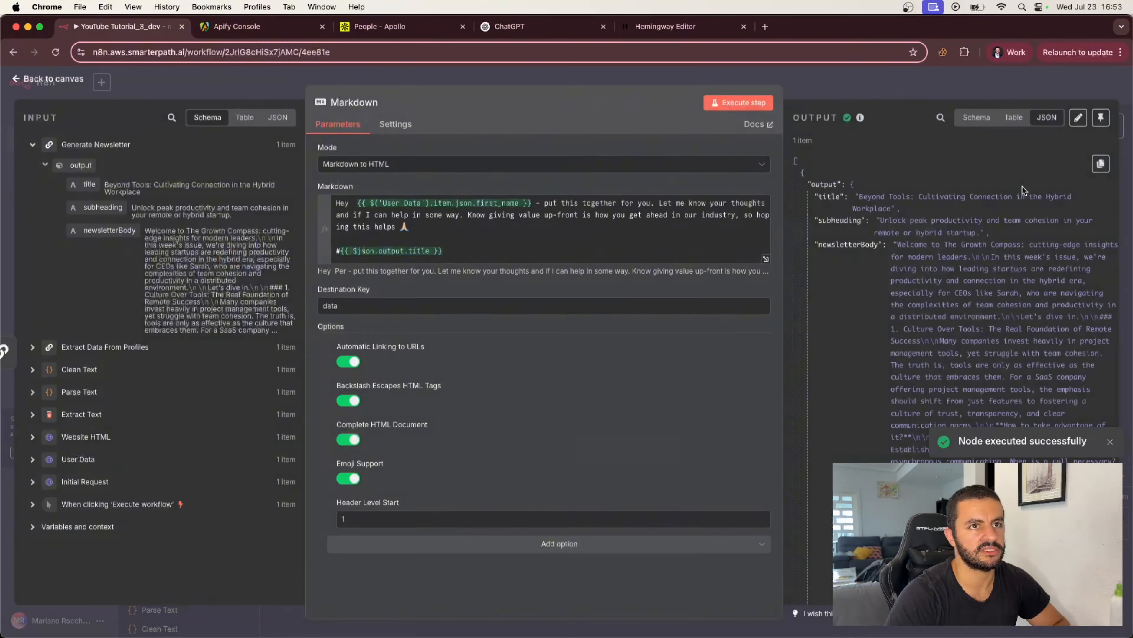
{"action": "left_click", "coordinate": [1101, 117]}
{"action": "left_click", "coordinate": [1057, 82]}
Step: Add an Edit Fields (Set) node after the Markdown node, keeping its mode on Manual Mapping
{"action": "scroll", "coordinate": [996, 251], "scroll_direction": "right", "scroll_amount": 2}
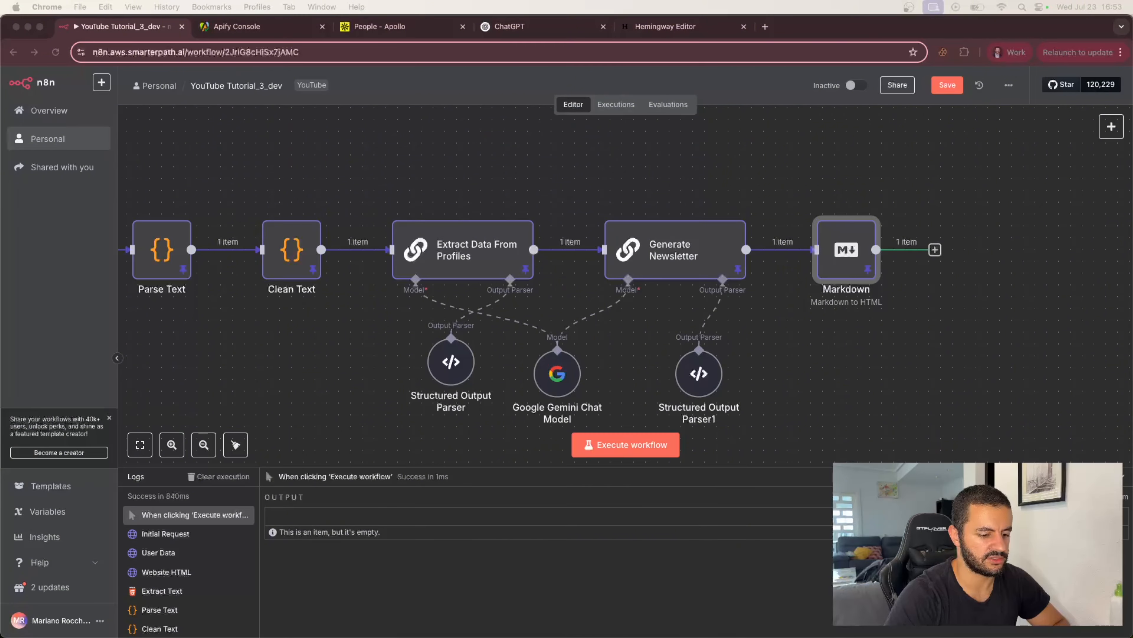
{"action": "left_click", "coordinate": [934, 250]}
{"action": "type", "text": "set"}
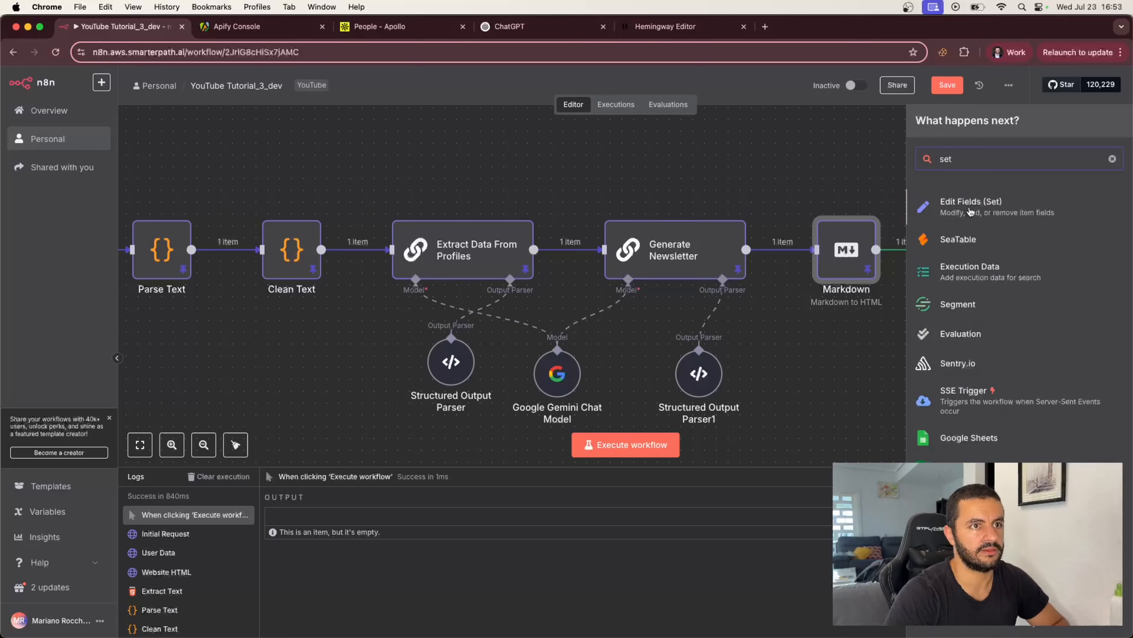
{"action": "left_click", "coordinate": [971, 209]}
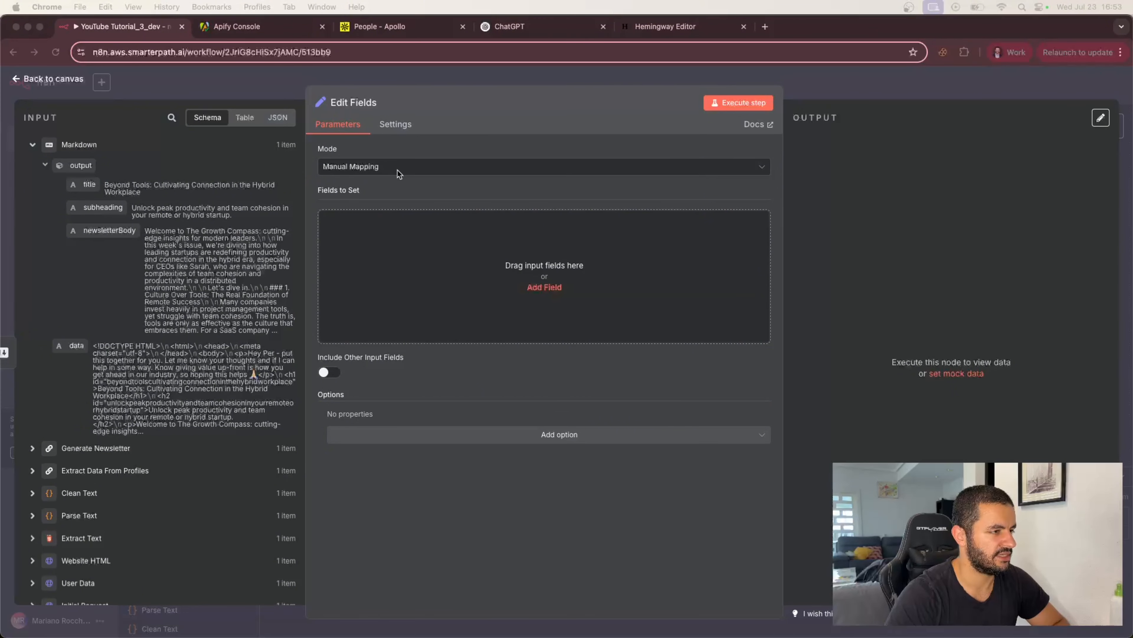
{"action": "left_click", "coordinate": [410, 169]}
{"action": "left_click", "coordinate": [408, 171]}
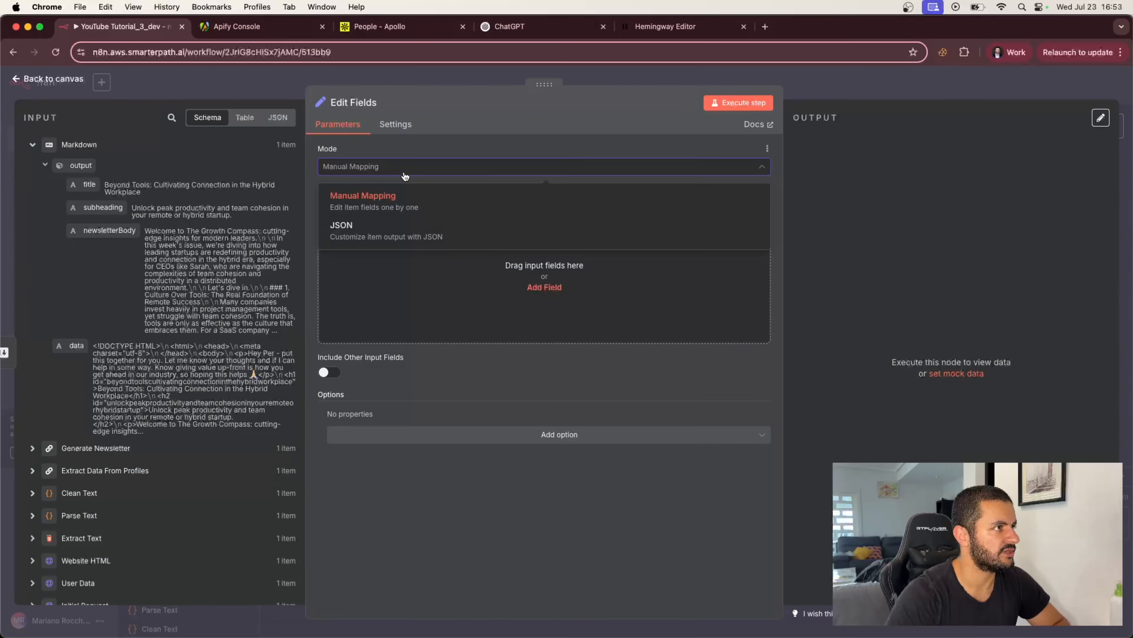
{"action": "left_click", "coordinate": [399, 201]}
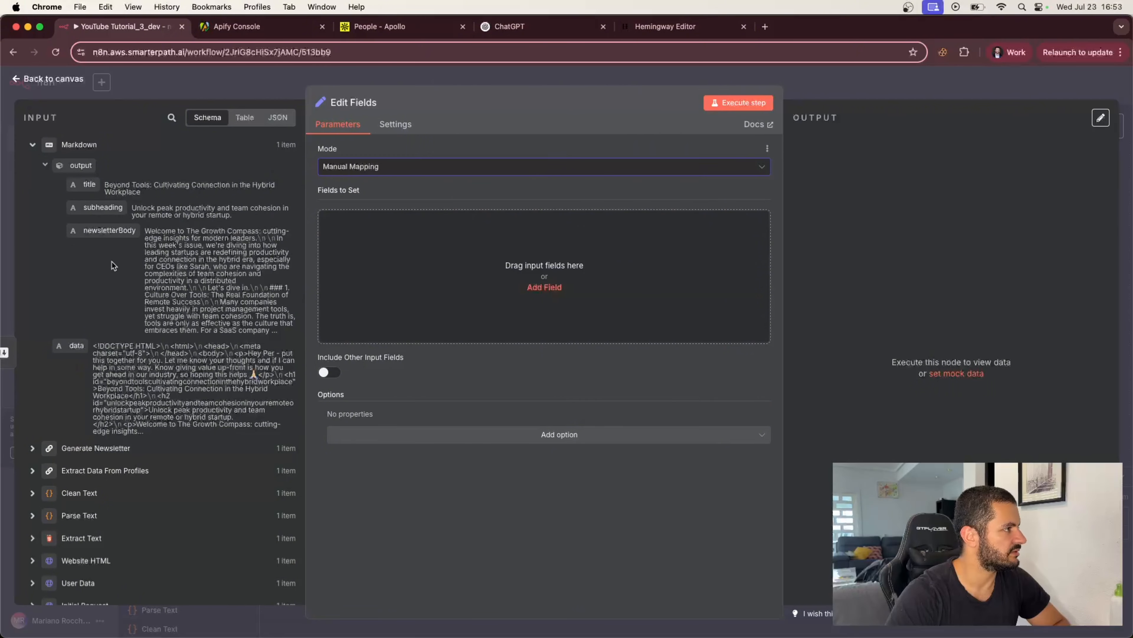
Step: Add the first_name field from User Data to the fields to set and rename it document_name
{"action": "scroll", "coordinate": [97, 422], "scroll_direction": "down", "scroll_amount": 4}
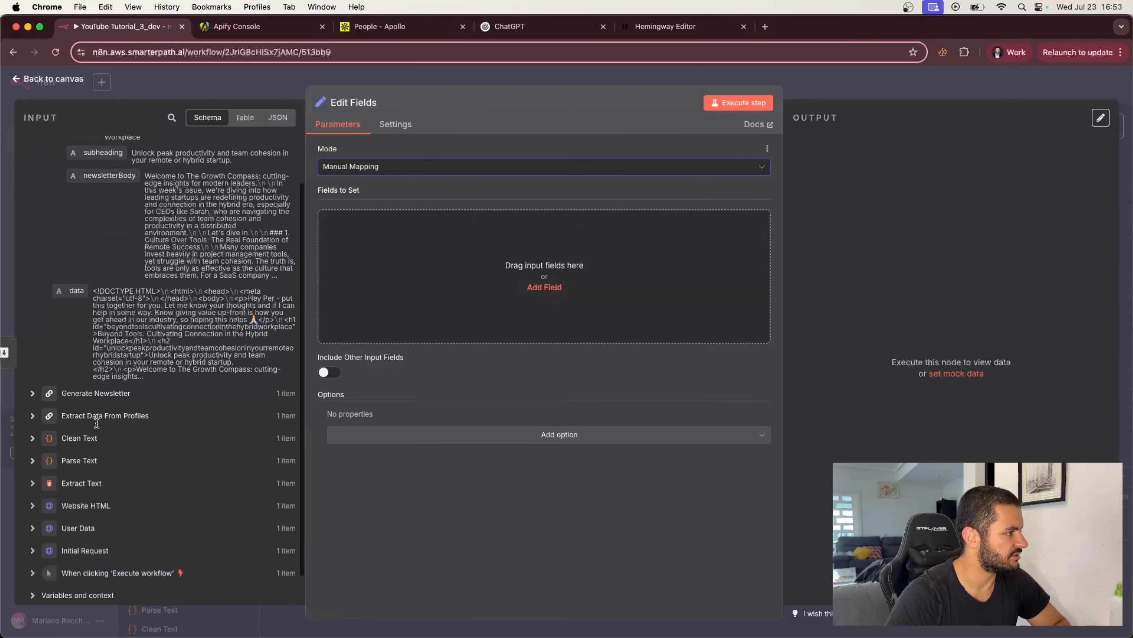
{"action": "left_click", "coordinate": [33, 499]}
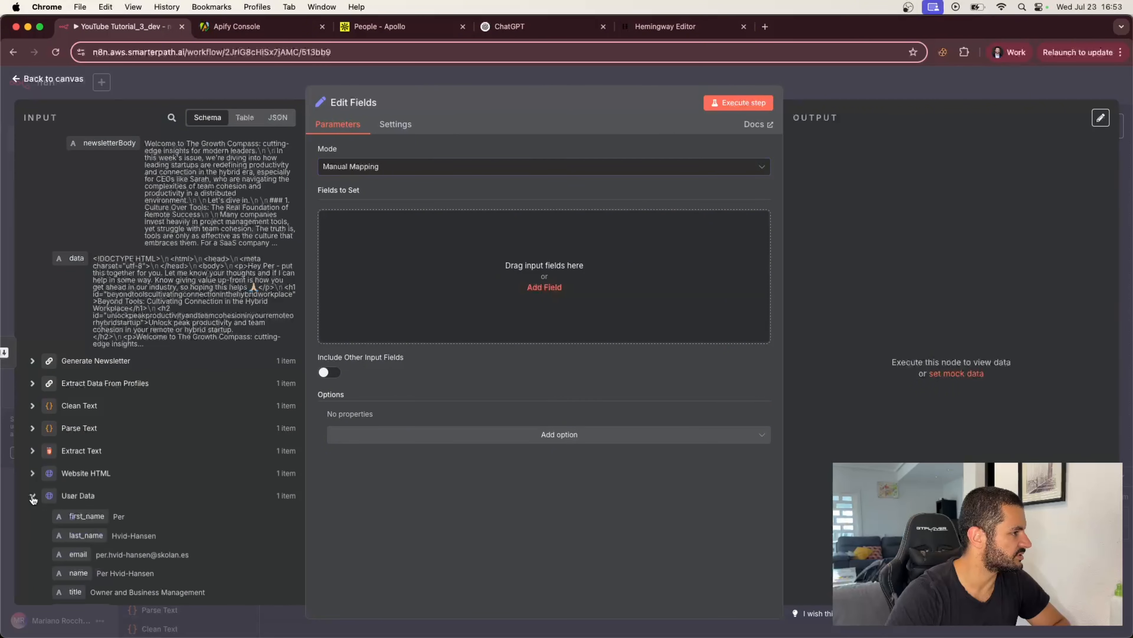
{"action": "left_click_drag", "start_coordinate": [85, 516], "coordinate": [459, 297]}
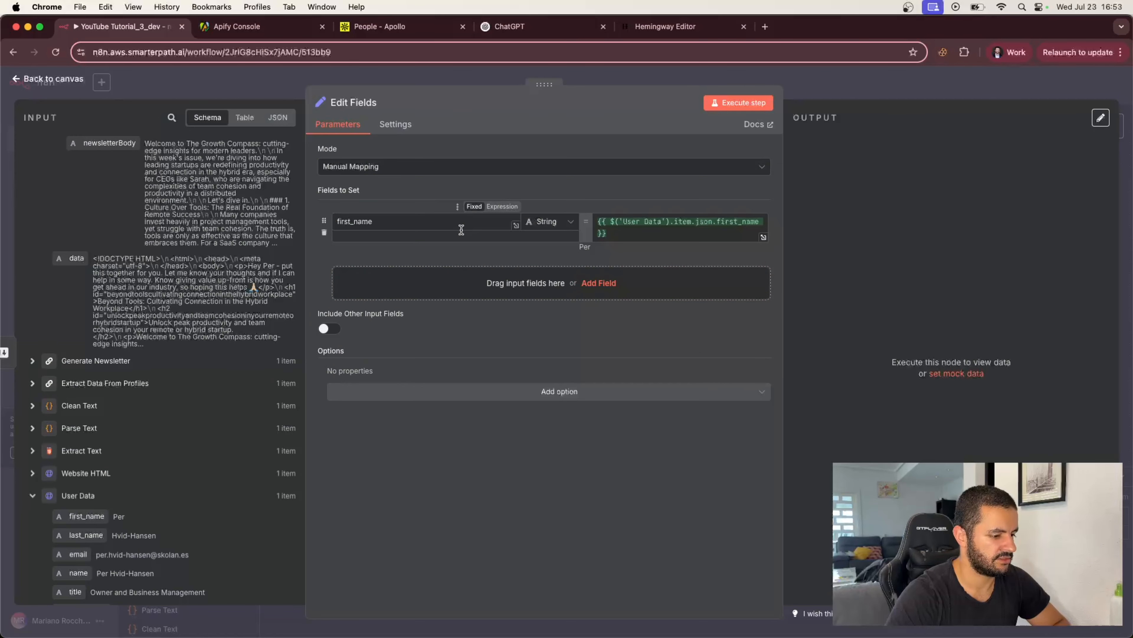
{"action": "double_click", "coordinate": [416, 221]}
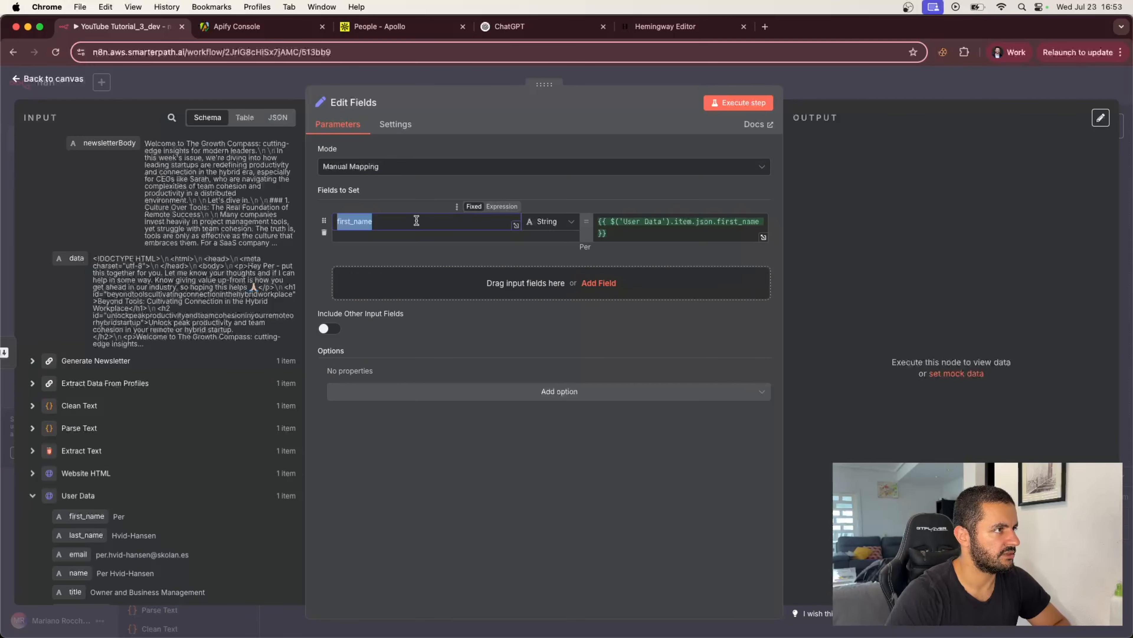
{"action": "type", "text": "docuemtn"}
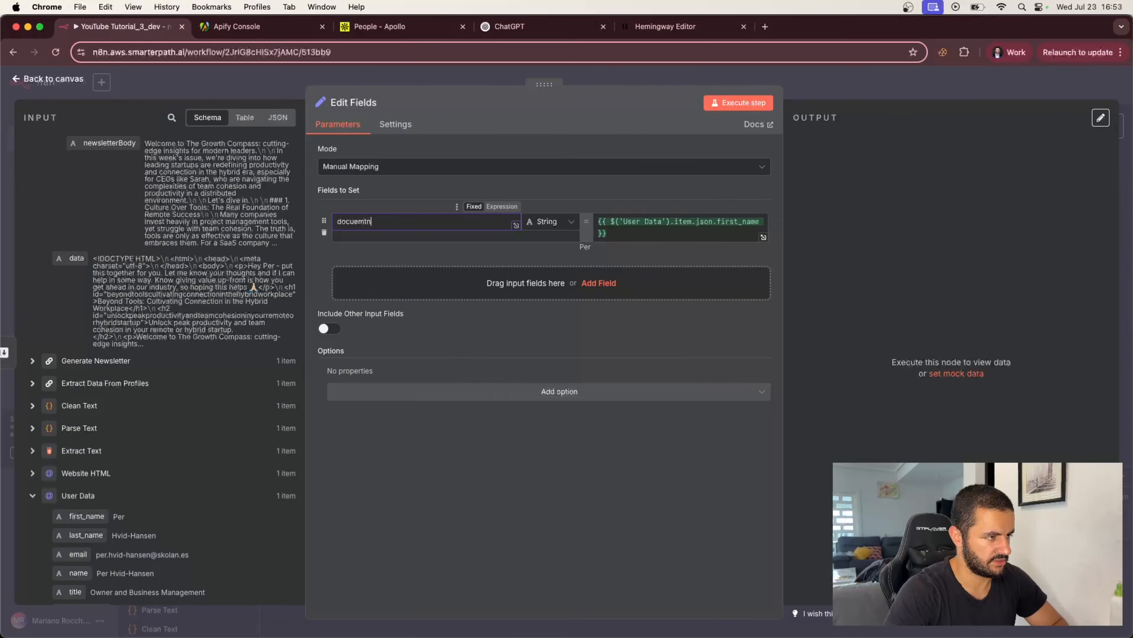
{"action": "key", "text": "BackSpace"}
{"action": "key", "text": "BackSpace"}
{"action": "key", "text": "BackSpace"}
{"action": "key", "text": "BackSpace"}
{"action": "type", "text": "me"}
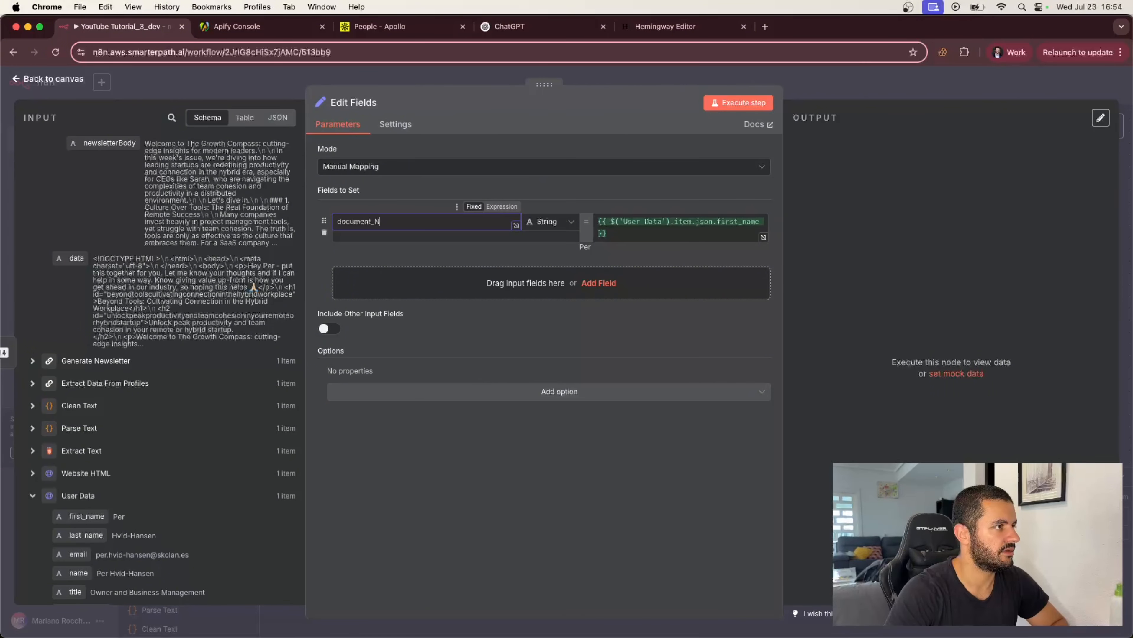
{"action": "type", "text": "nt_name"}
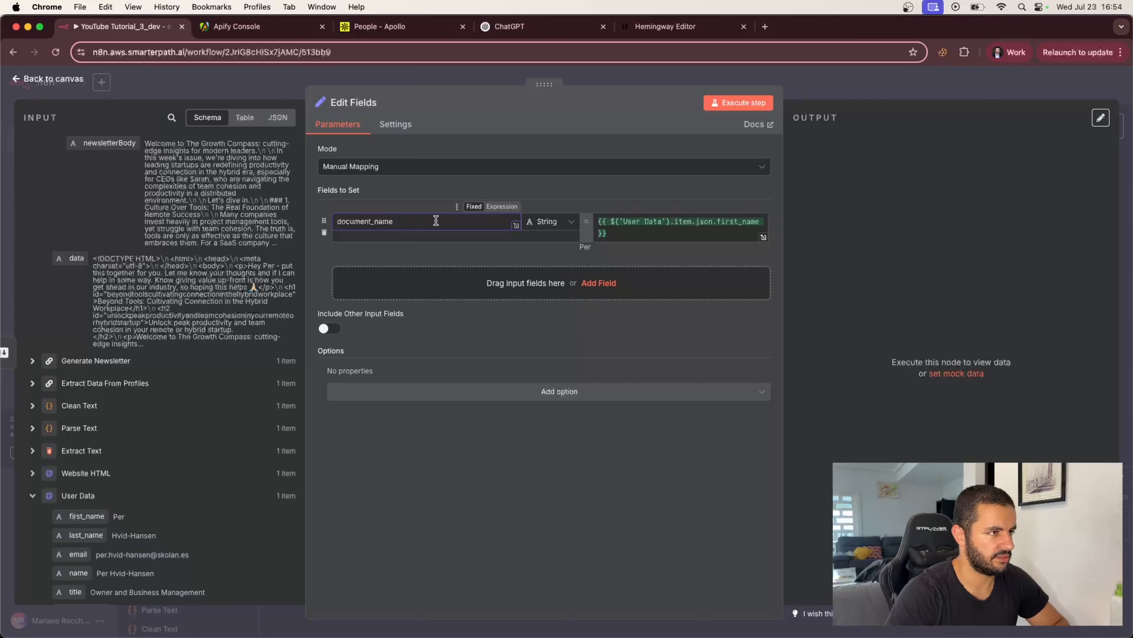
Step: Extend the document_name value with "For " before the first_name expression and ": Custom Newsletter" after it
{"action": "left_click", "coordinate": [598, 222]}
{"action": "type", "text": "For"}
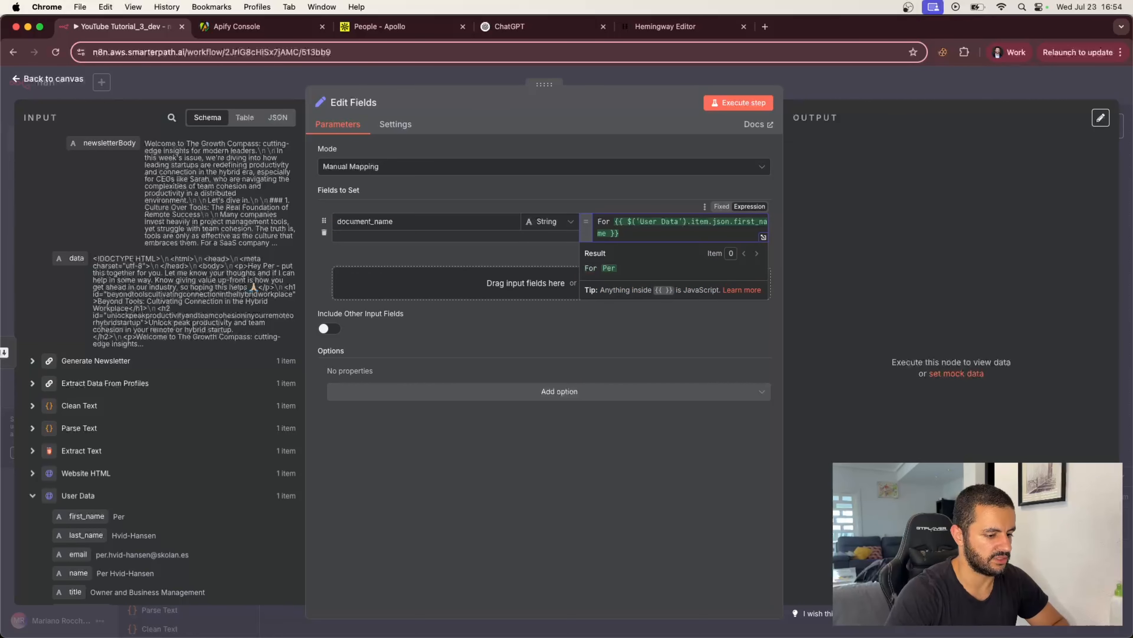
{"action": "left_click", "coordinate": [645, 237]}
{"action": "type", "text": ": Custom Newsletter"}
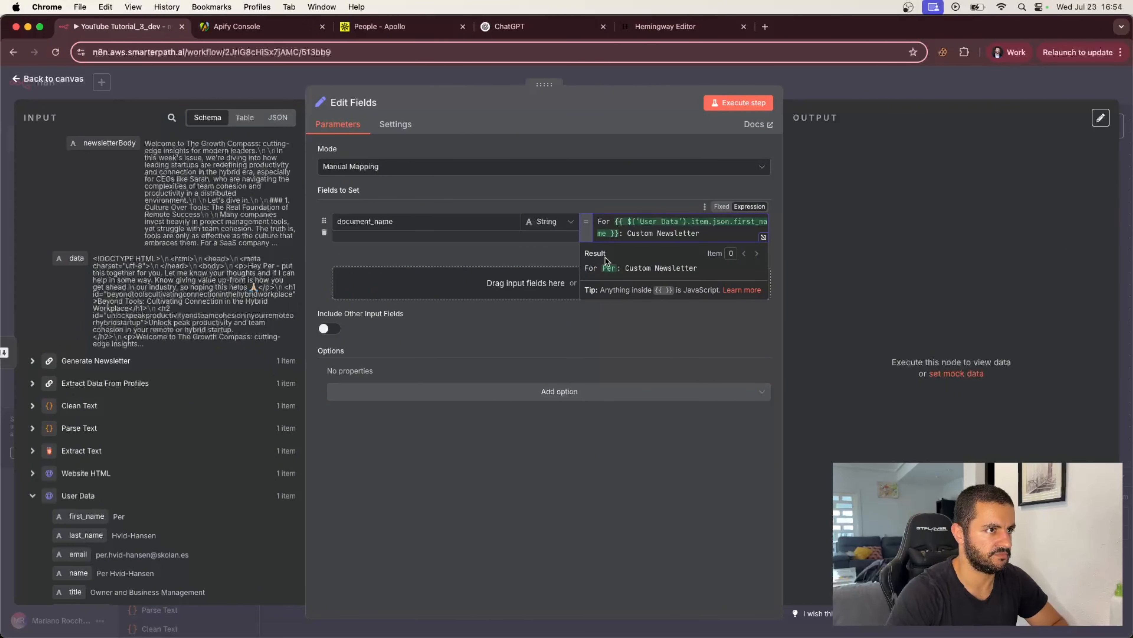
{"action": "left_click", "coordinate": [532, 264]}
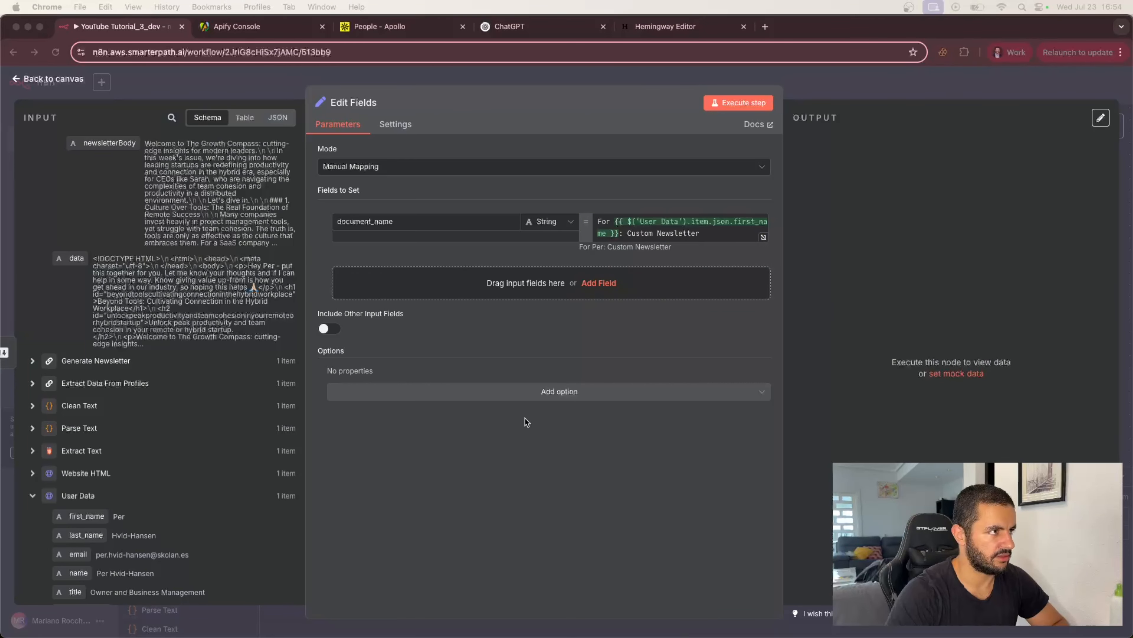
{"action": "left_click", "coordinate": [499, 317]}
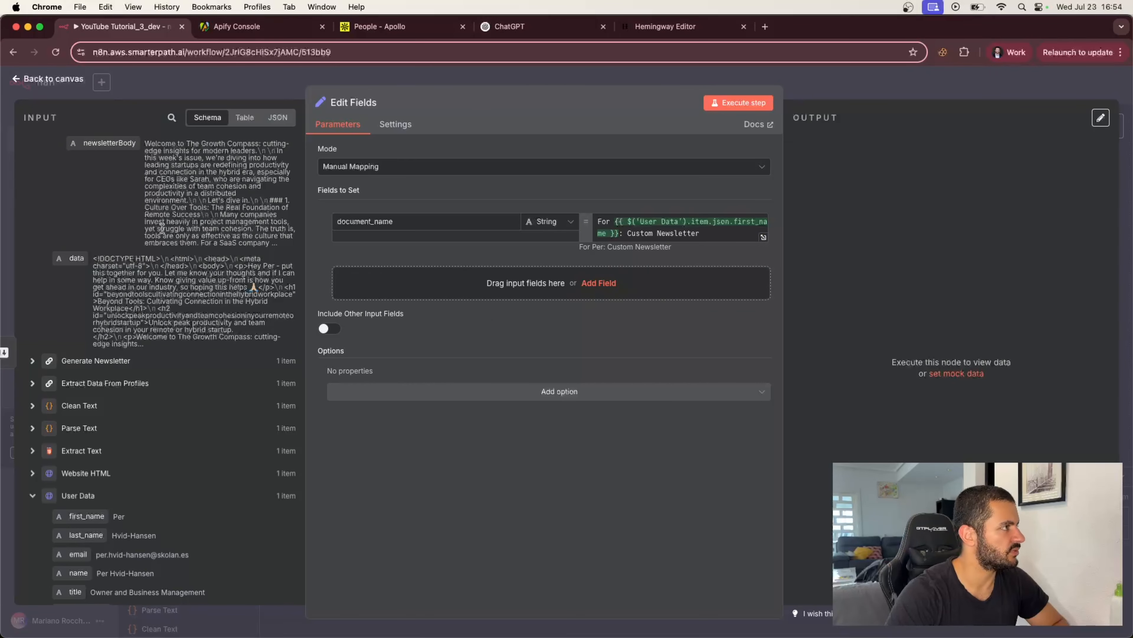
Step: Add the Markdown node's output object as a second field, name it html_content and set its type to String
{"action": "scroll", "coordinate": [116, 224], "scroll_direction": "up", "scroll_amount": 2}
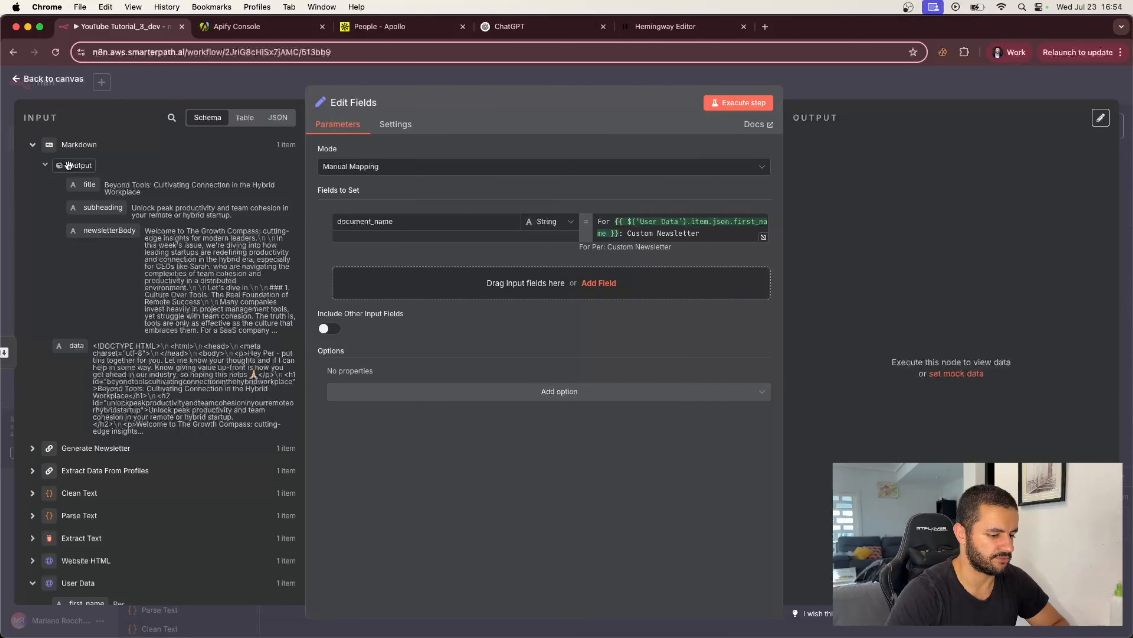
{"action": "left_click_drag", "start_coordinate": [68, 166], "coordinate": [351, 274]}
{"action": "double_click", "coordinate": [355, 272]}
{"action": "type", "text": "html"}
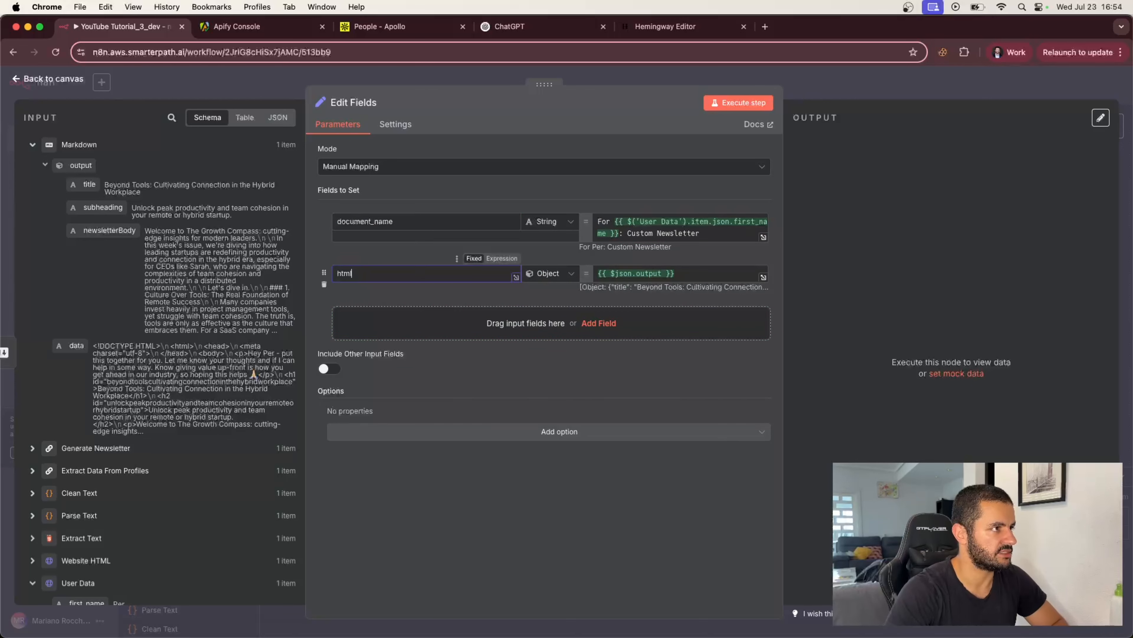
{"action": "type", "text": "_content"}
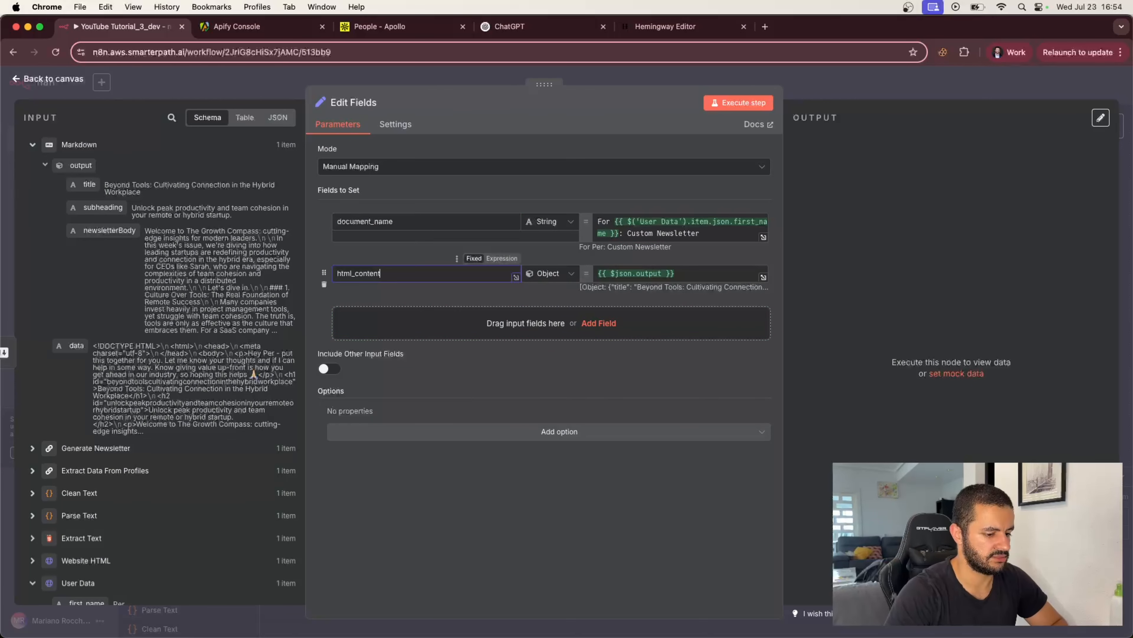
{"action": "left_click", "coordinate": [551, 273]}
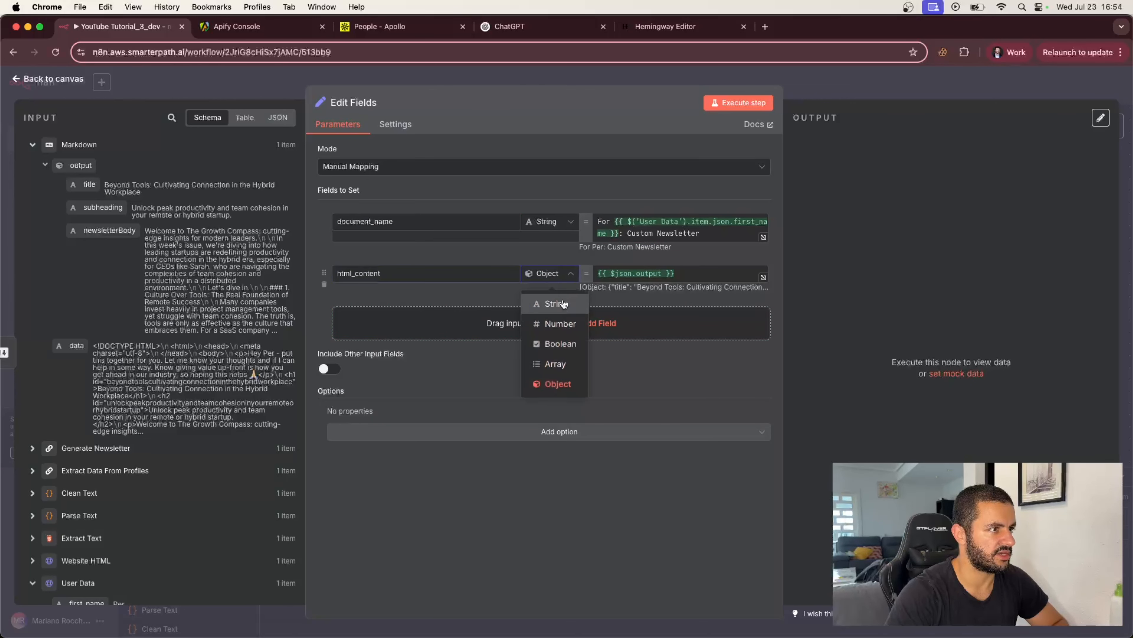
{"action": "left_click", "coordinate": [562, 304]}
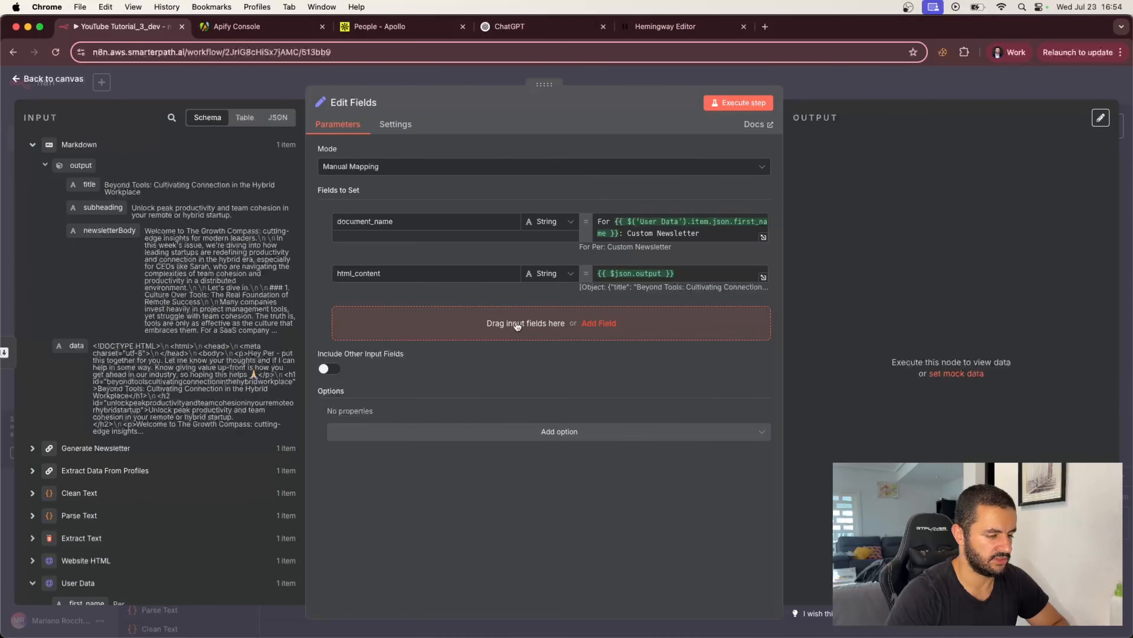
Step: Open Google Drive in a new browser tab and create a folder named "Youtube Lead Magnets"
{"action": "left_click", "coordinate": [765, 27]}
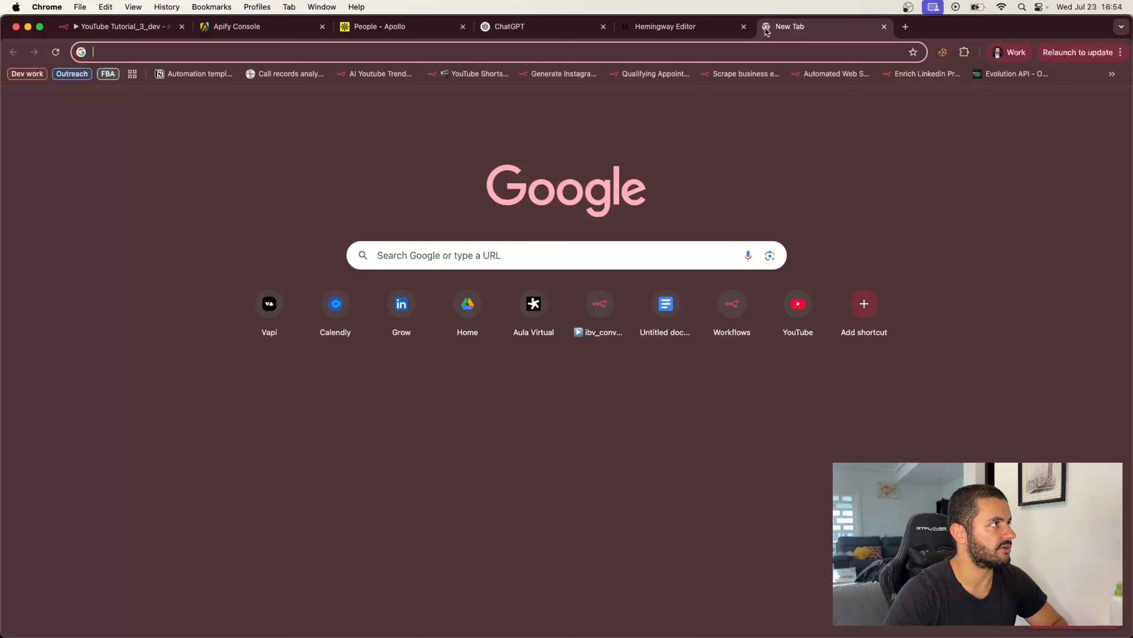
{"action": "left_click", "coordinate": [274, 228]}
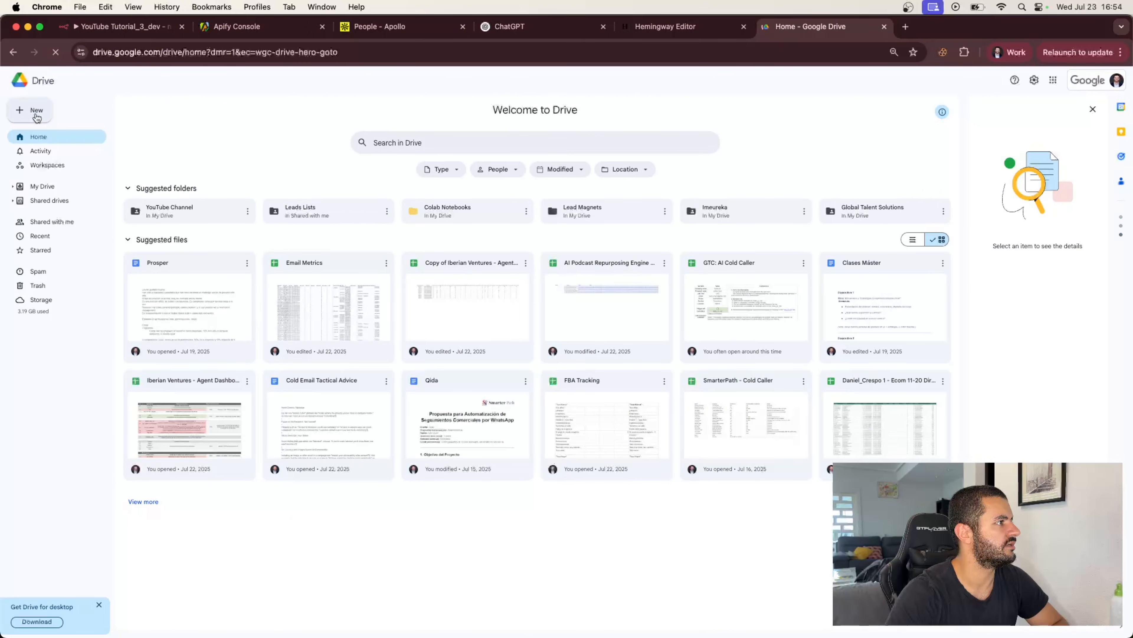
{"action": "left_click", "coordinate": [37, 117]}
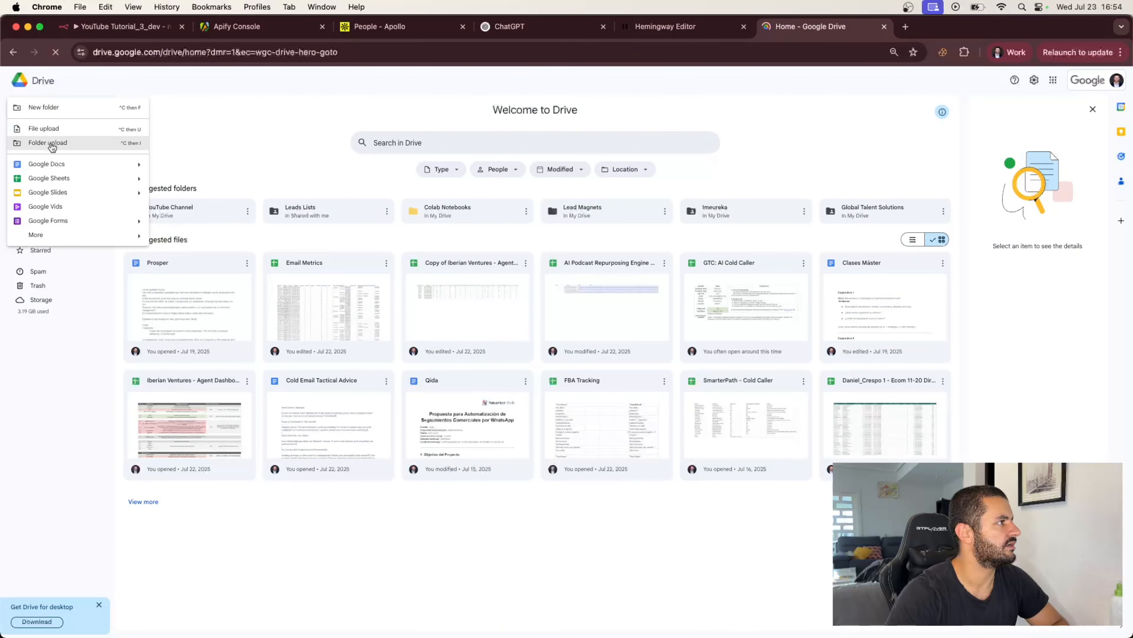
{"action": "left_click", "coordinate": [52, 110]}
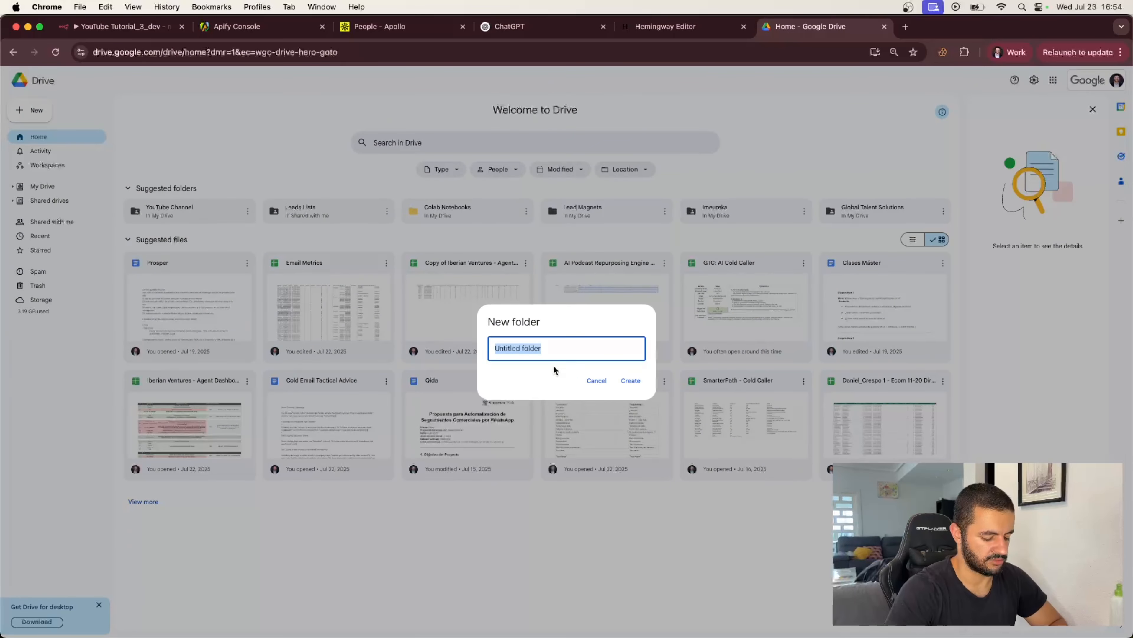
{"action": "type", "text": "Youtube"}
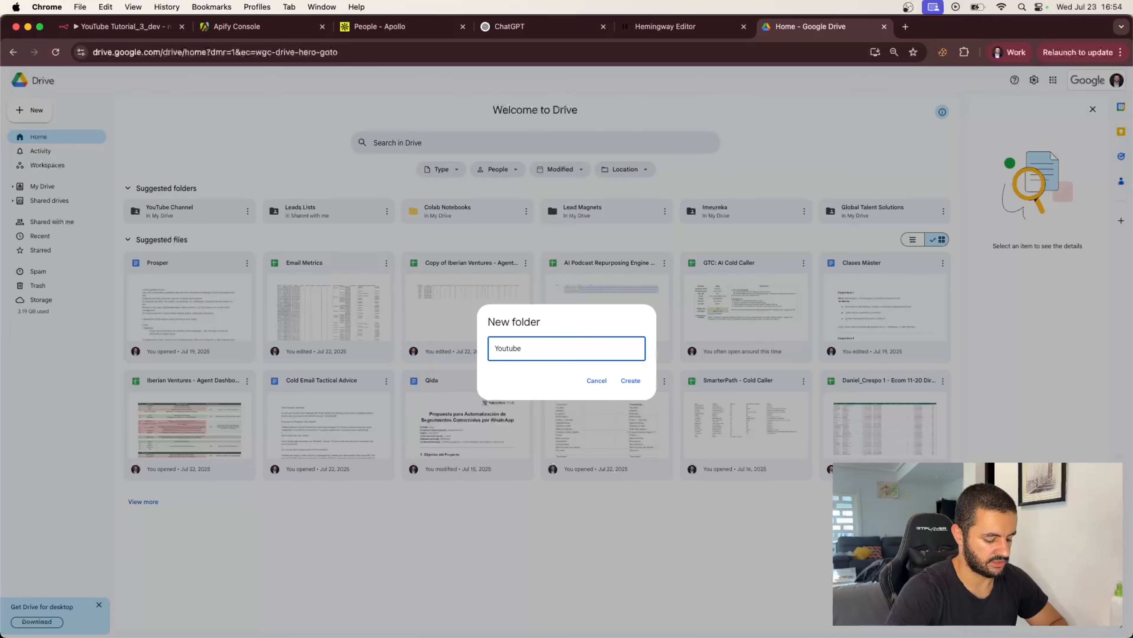
{"action": "type", "text": " Lead M"}
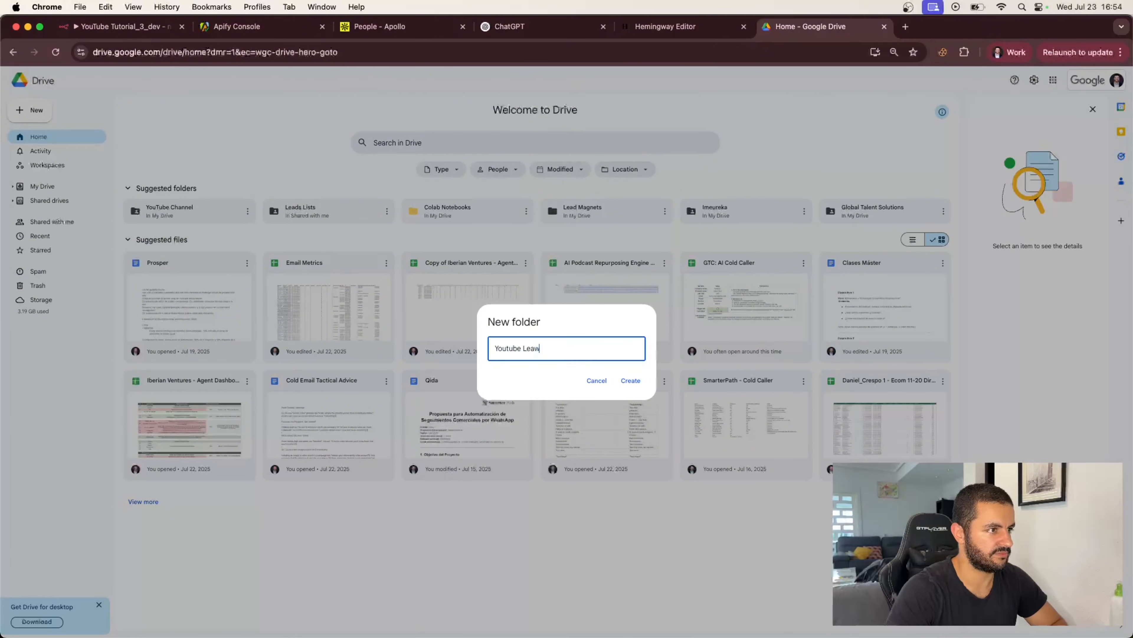
{"action": "type", "text": "ag"}
{"action": "type", "text": "ts"}
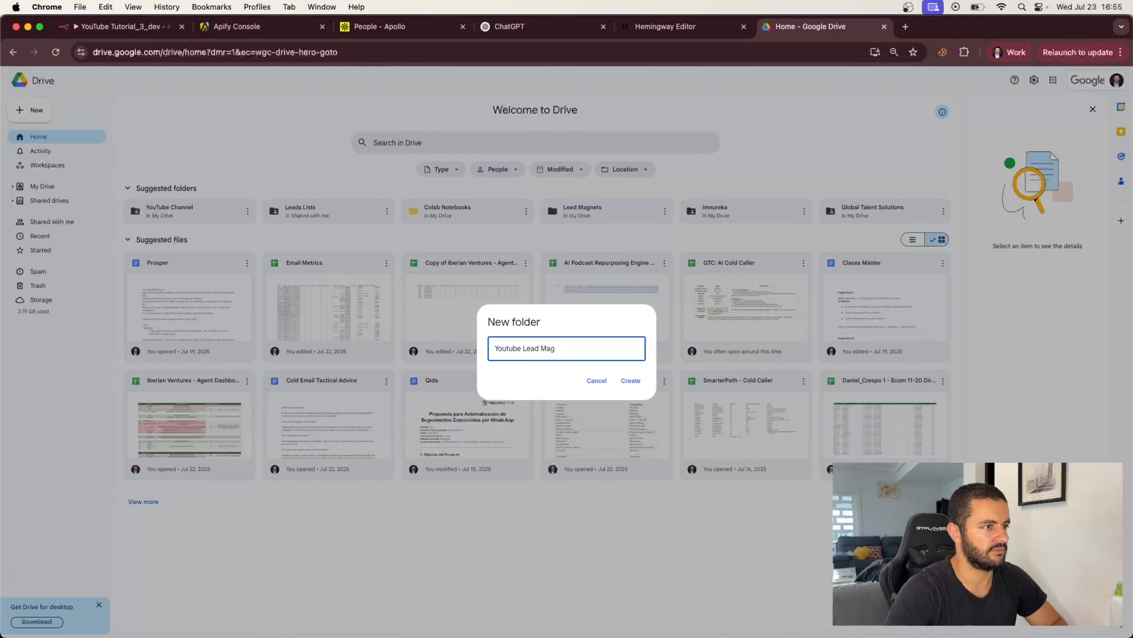
{"action": "key", "text": "Return"}
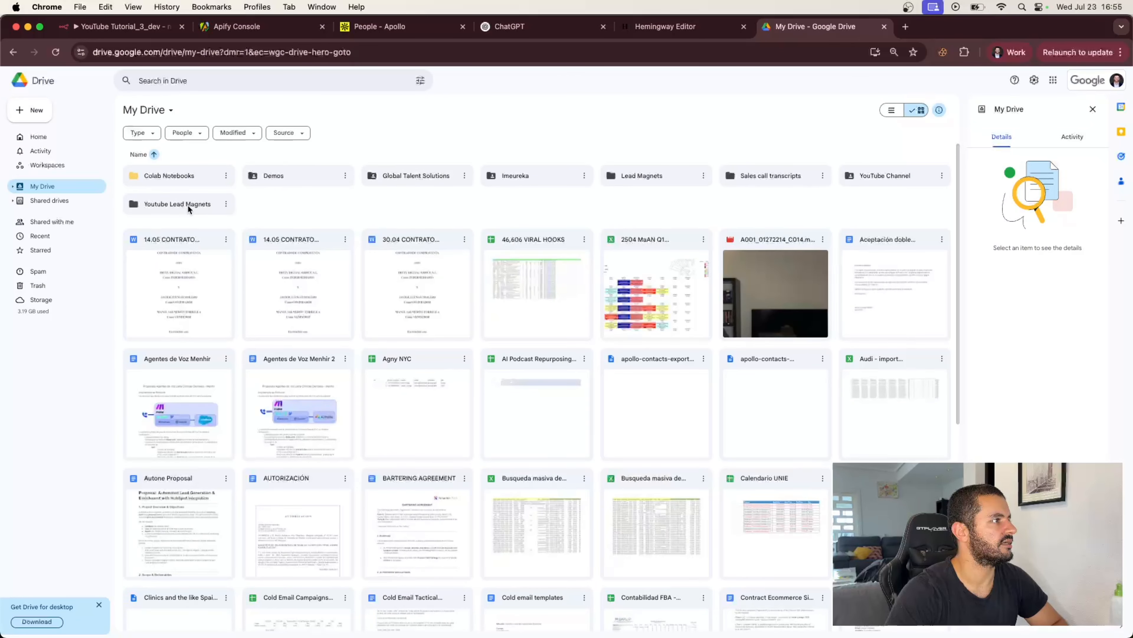
Step: Open the Youtube Lead Magnets folder and copy its folder ID from the page address
{"action": "double_click", "coordinate": [194, 202]}
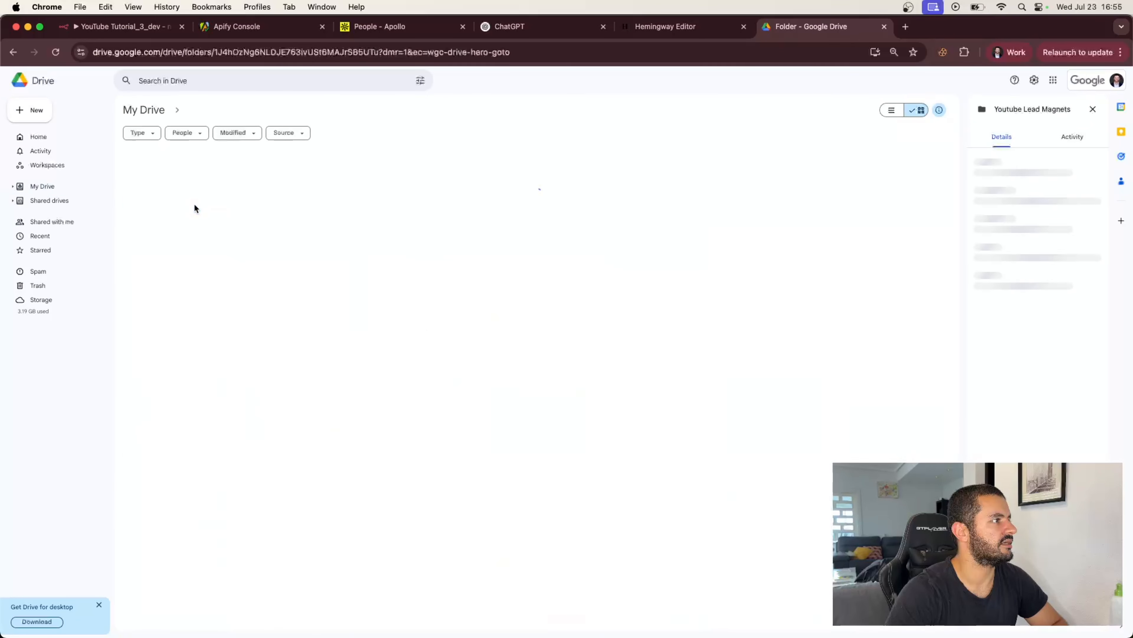
{"action": "double_click", "coordinate": [269, 53]}
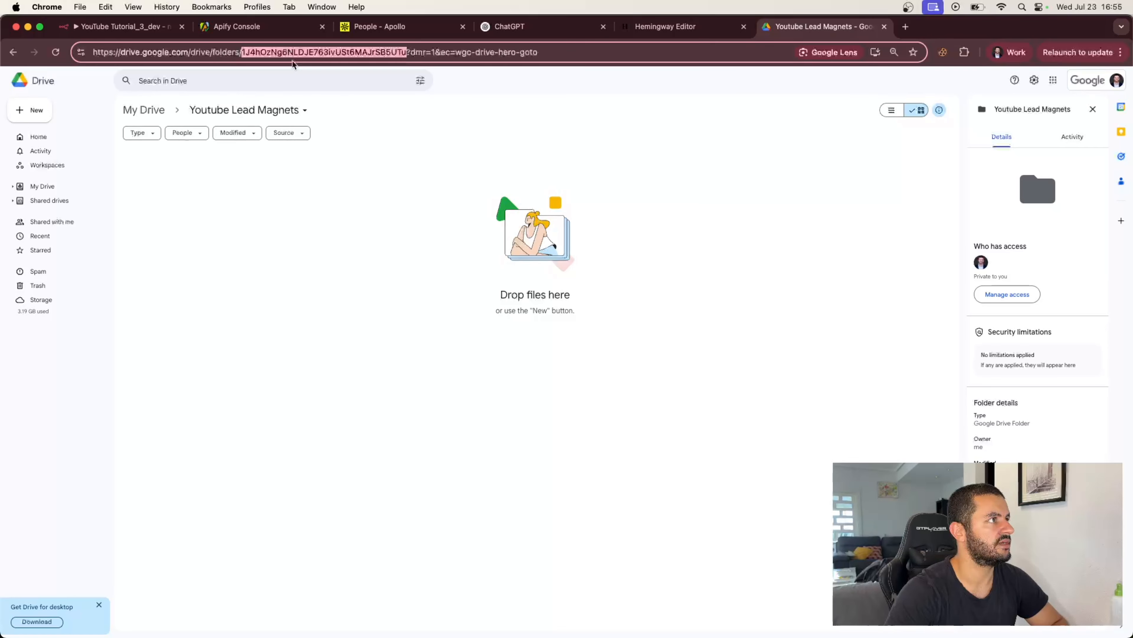
{"action": "left_click", "coordinate": [256, 52]}
{"action": "double_click", "coordinate": [256, 52]}
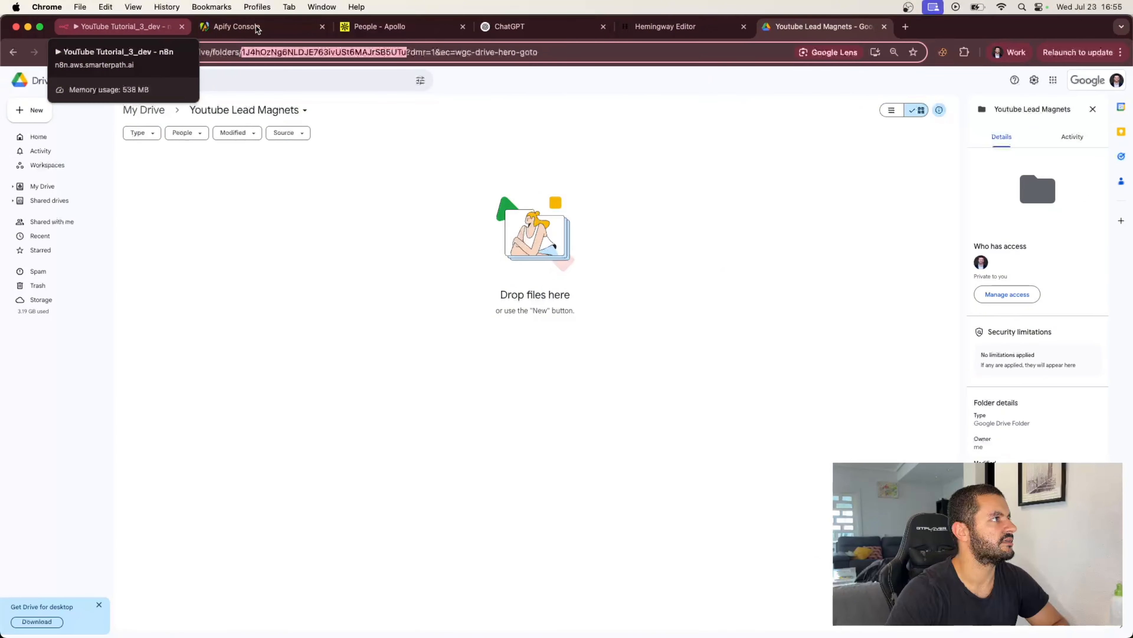
Step: Return to the n8n workflow and close the other browser tabs, including Apify, Apollo, ChatGPT, Hemingway Editor and Google Drive
{"action": "left_click", "coordinate": [153, 30]}
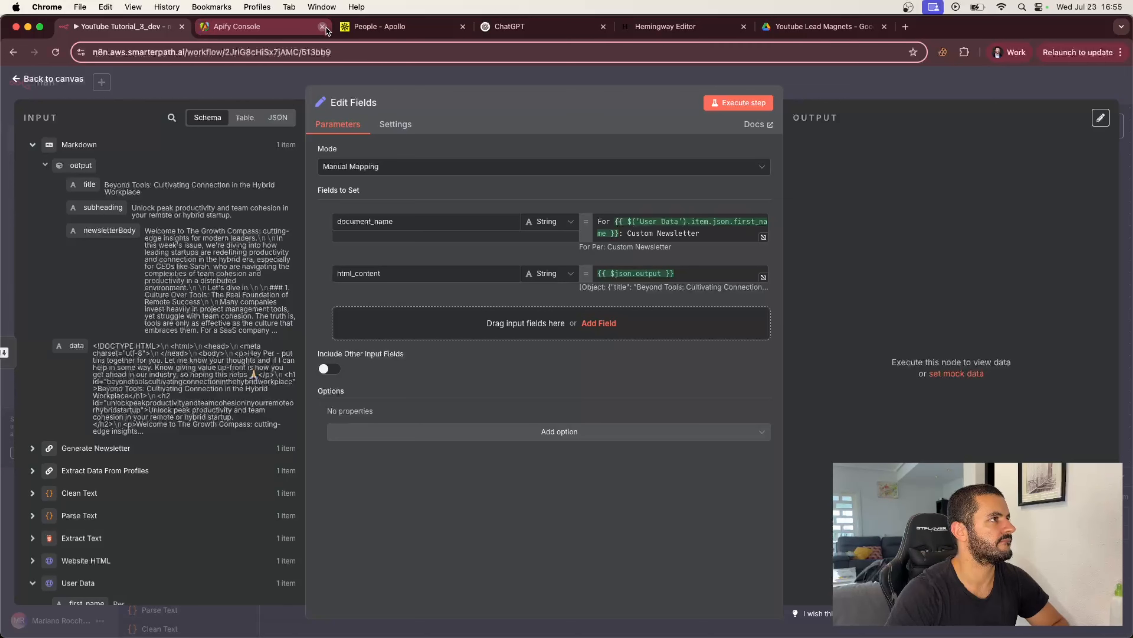
{"action": "left_click", "coordinate": [322, 27]}
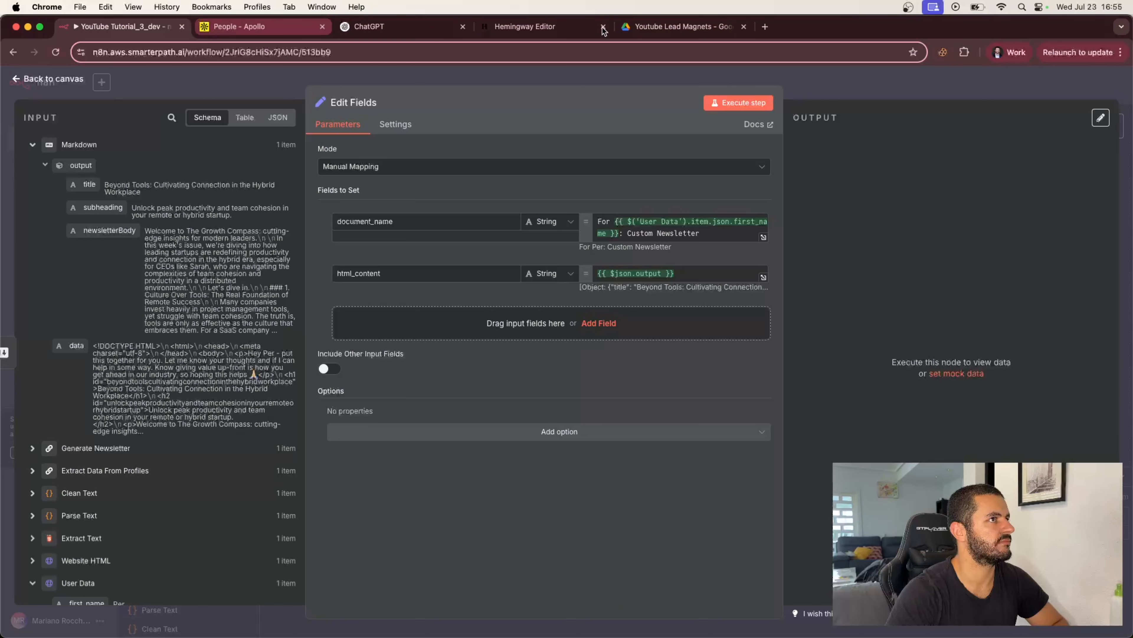
{"action": "left_click", "coordinate": [322, 27]}
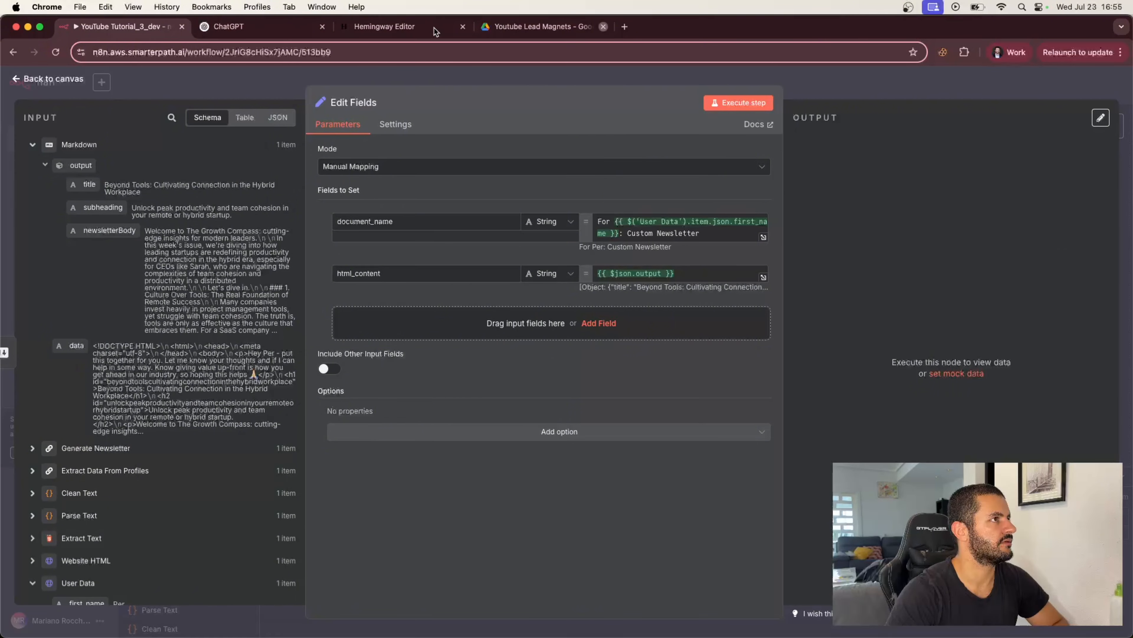
{"action": "left_click", "coordinate": [603, 27]}
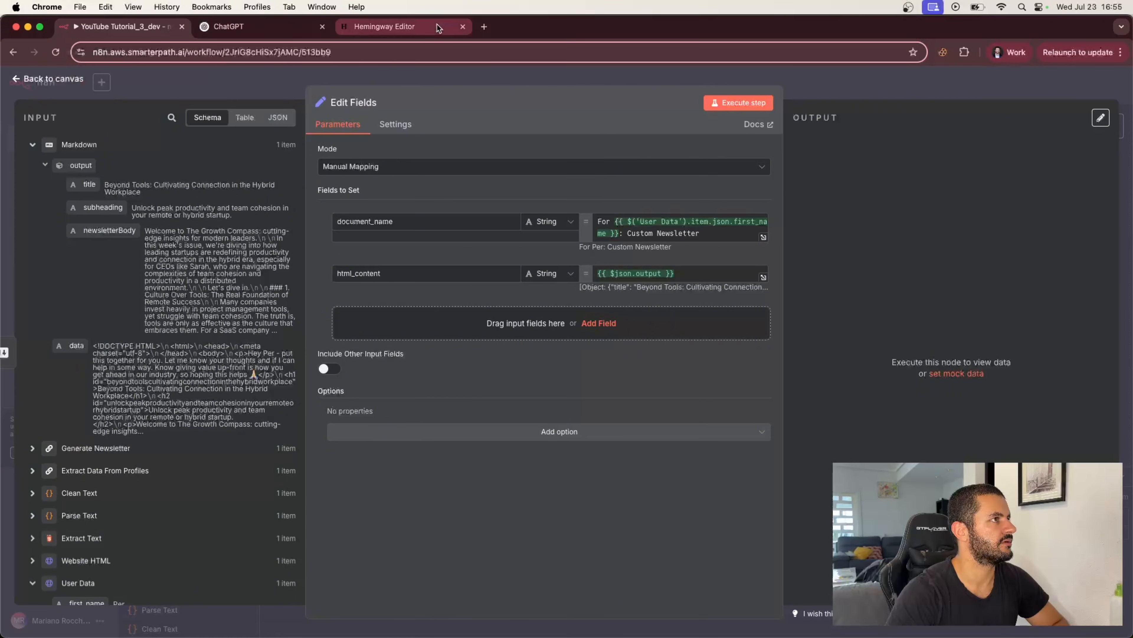
{"action": "left_click", "coordinate": [322, 27]}
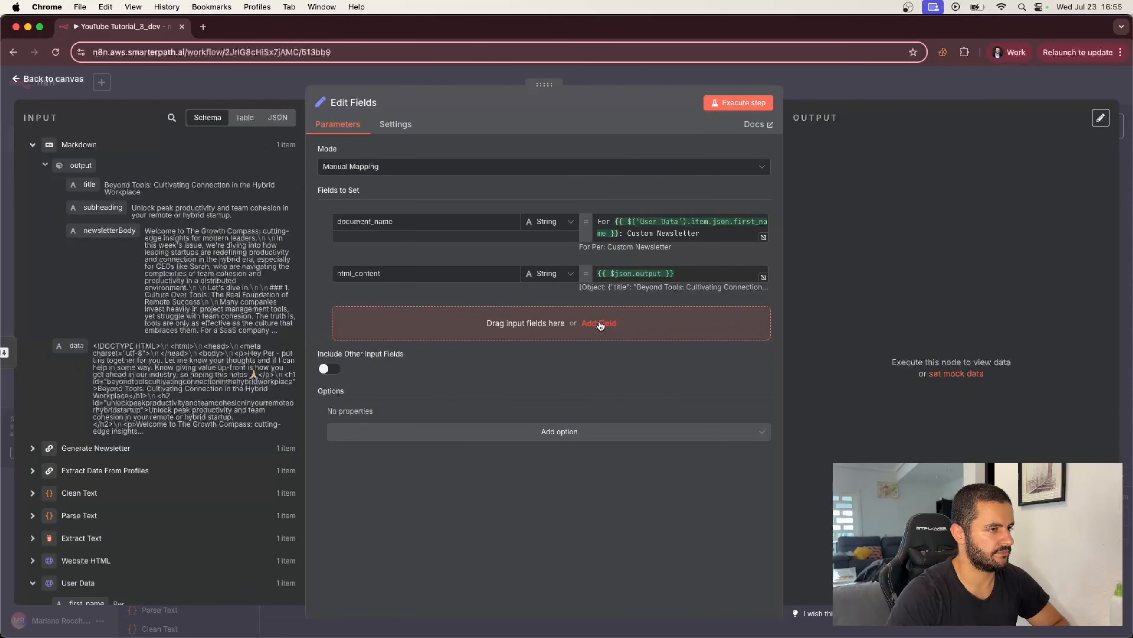
Step: Add a third String field named drive_folder_id to the Edit Fields node, with the copied Drive folder ID as its value
{"action": "left_click", "coordinate": [600, 326]}
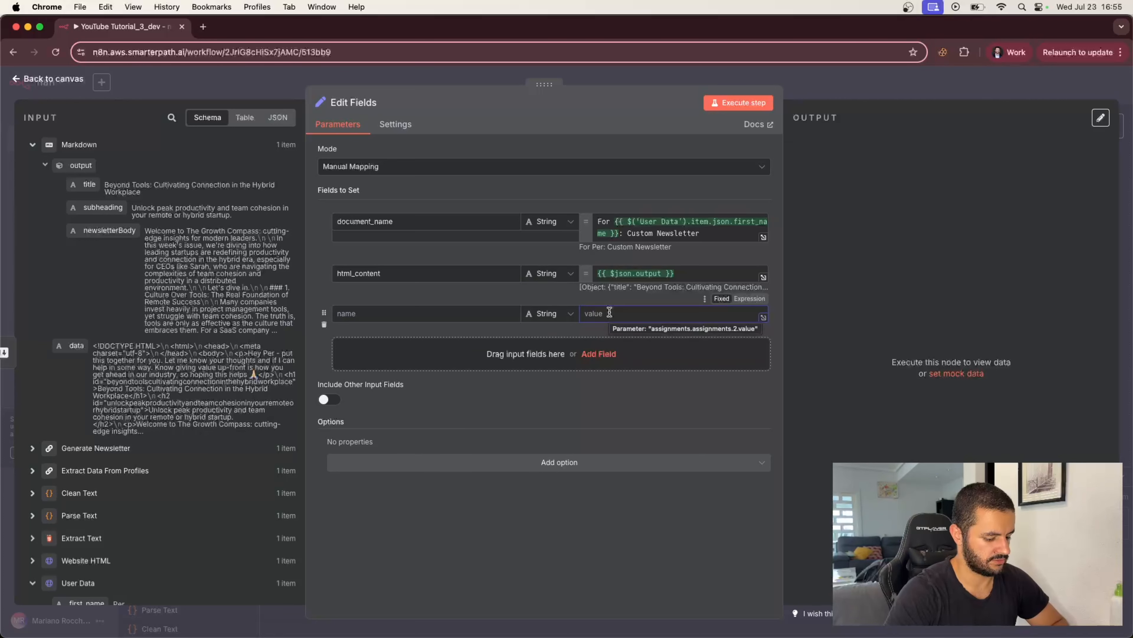
{"action": "key", "text": "shift+Tab"}
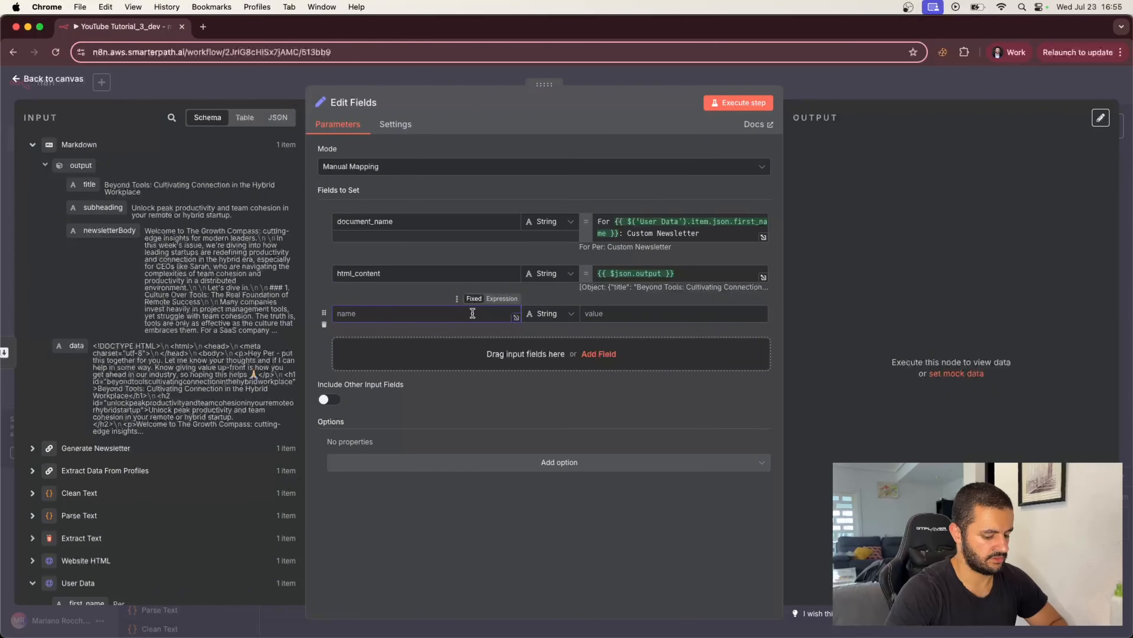
{"action": "key", "text": "Tab"}
{"action": "key", "text": "super+v"}
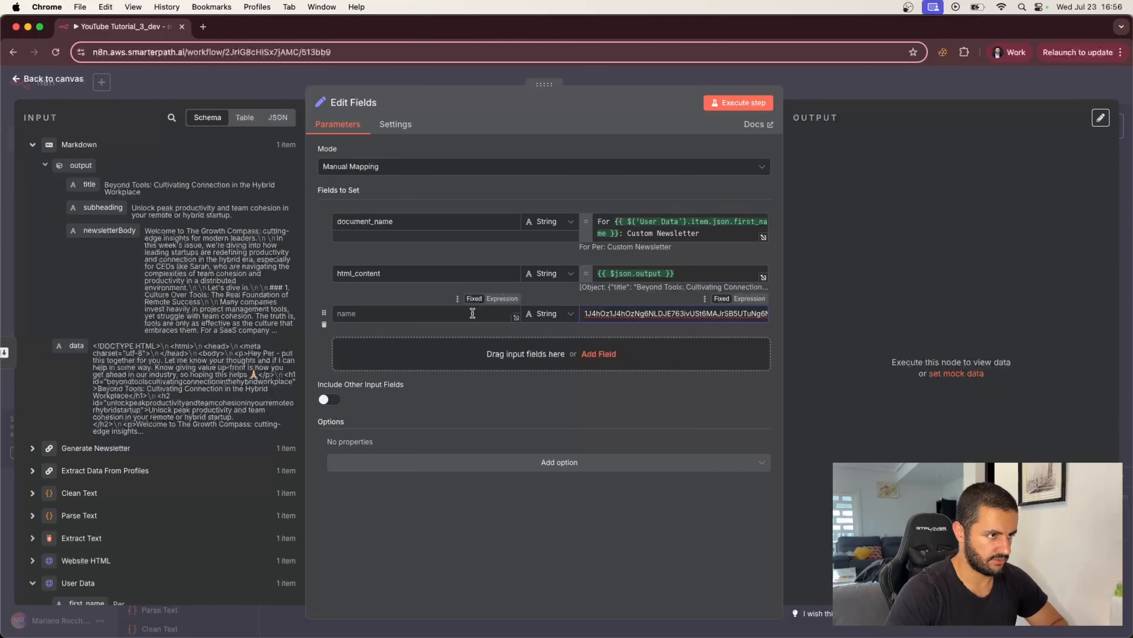
{"action": "left_click", "coordinate": [473, 313]}
{"action": "type", "text": "driv"}
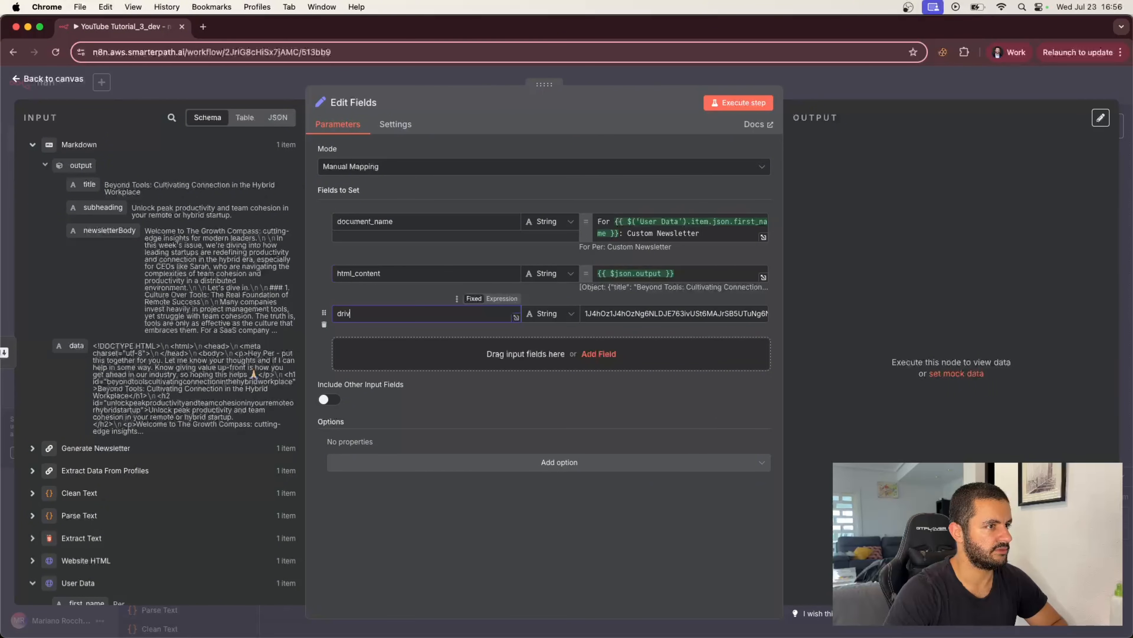
{"action": "type", "text": "e_folder"}
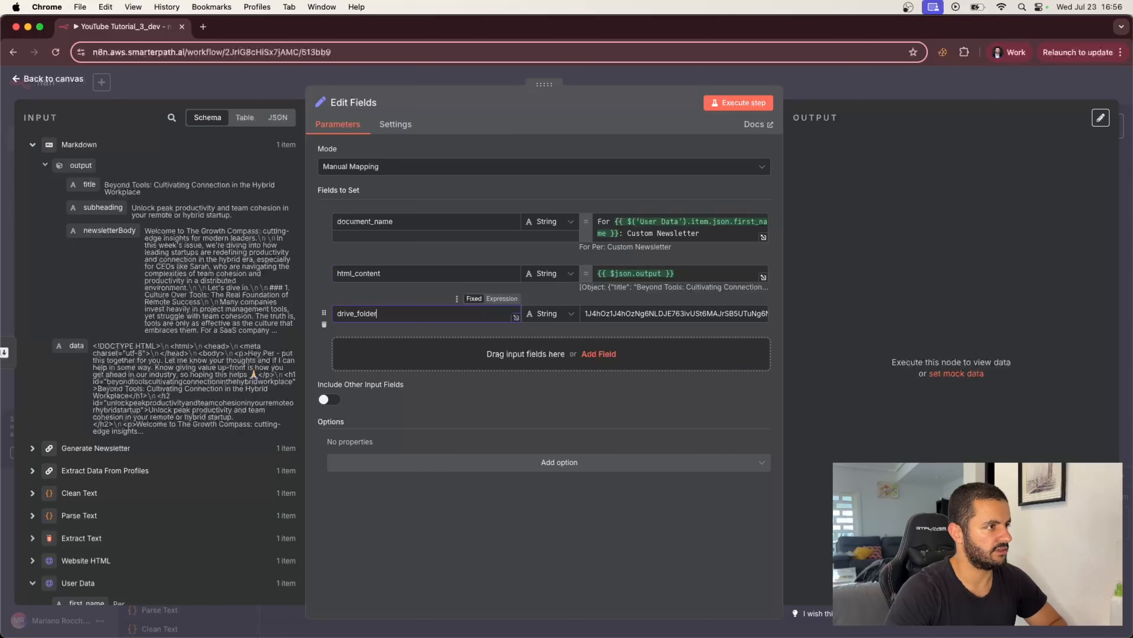
{"action": "type", "text": "_o"}
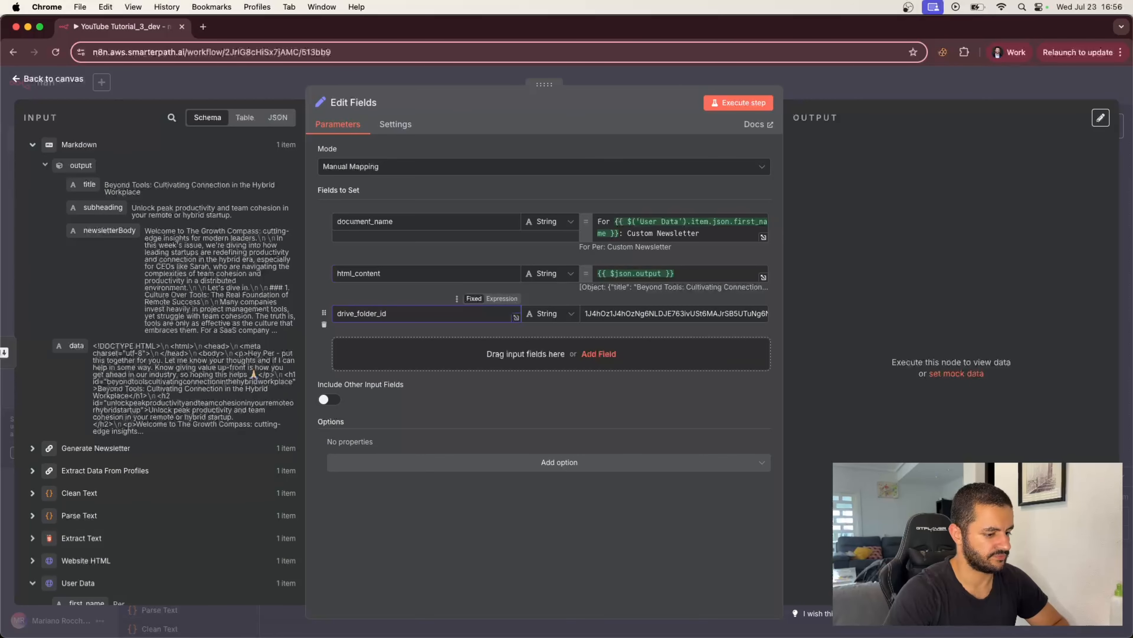
{"action": "left_click", "coordinate": [549, 400]}
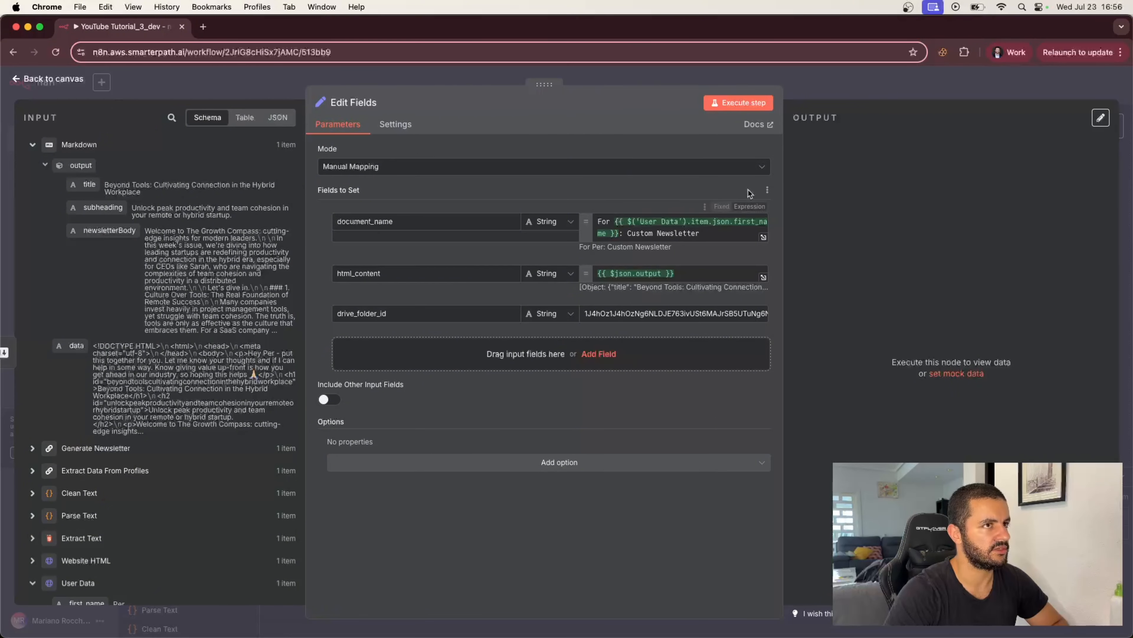
Step: Execute the Edit Fields node, review its output and pin the output data
{"action": "left_click", "coordinate": [750, 102]}
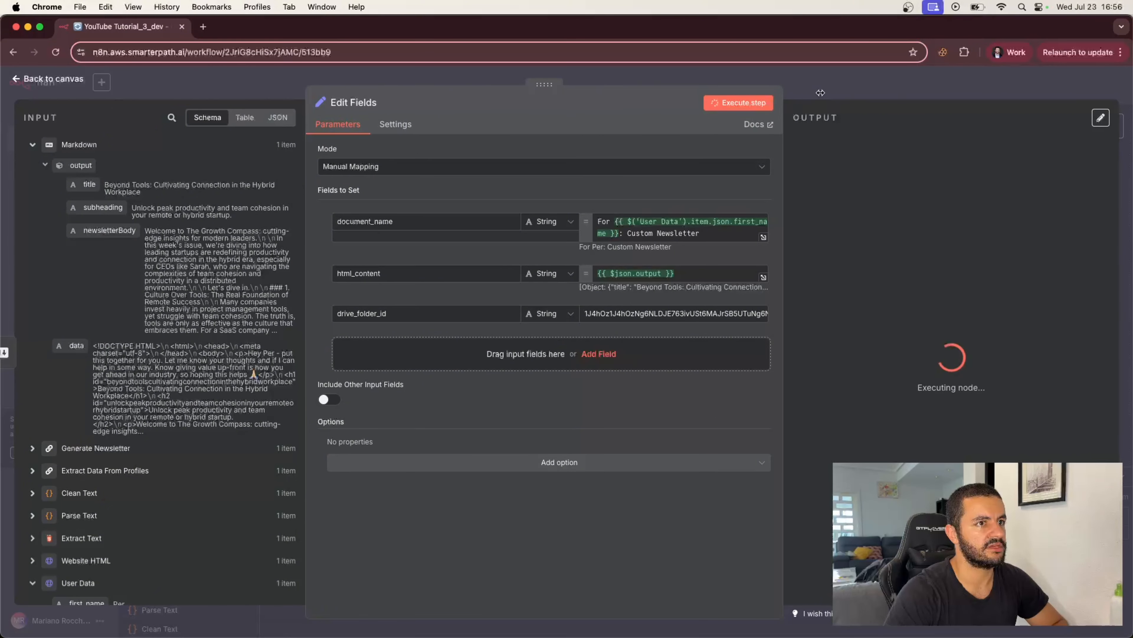
{"action": "scroll", "coordinate": [868, 290], "scroll_direction": "down", "scroll_amount": 10}
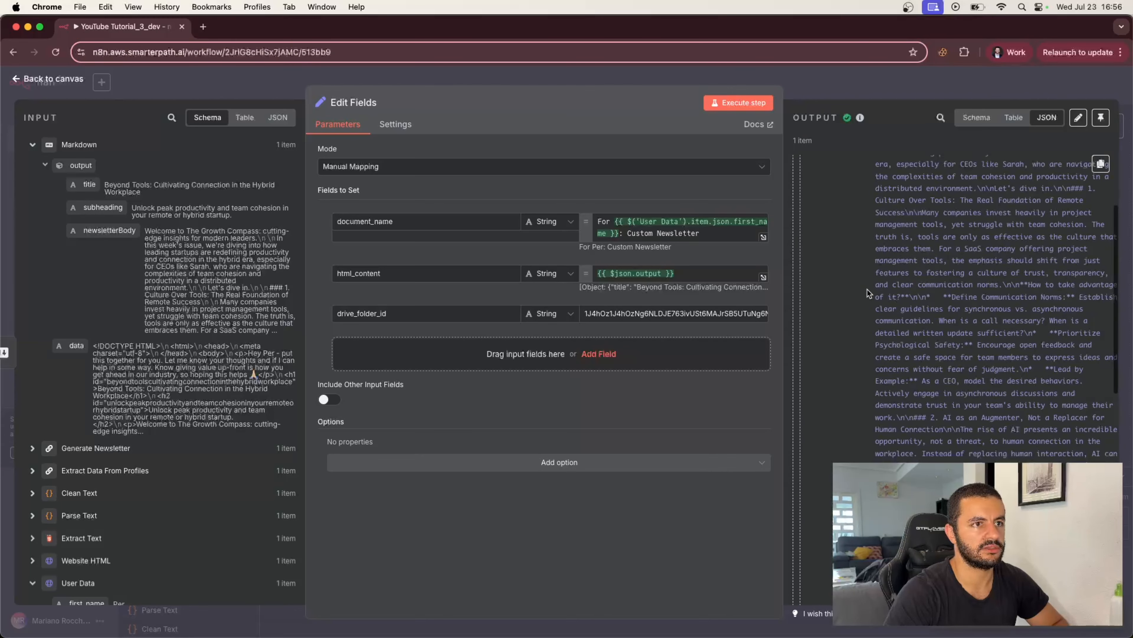
{"action": "scroll", "coordinate": [868, 290], "scroll_direction": "down", "scroll_amount": 5}
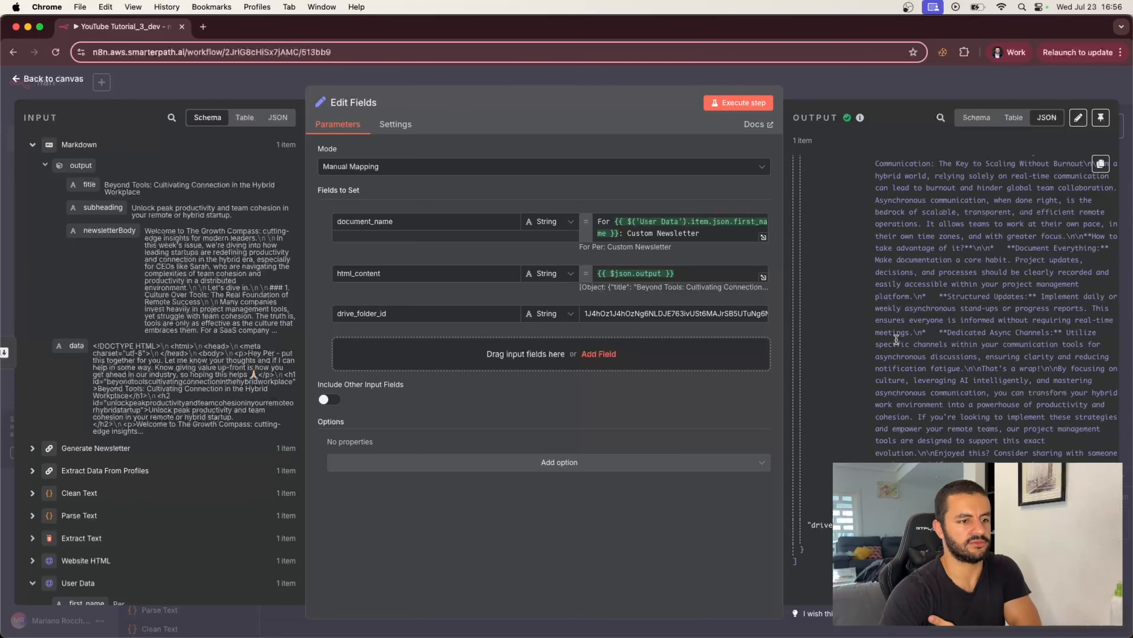
{"action": "left_click", "coordinate": [861, 83]}
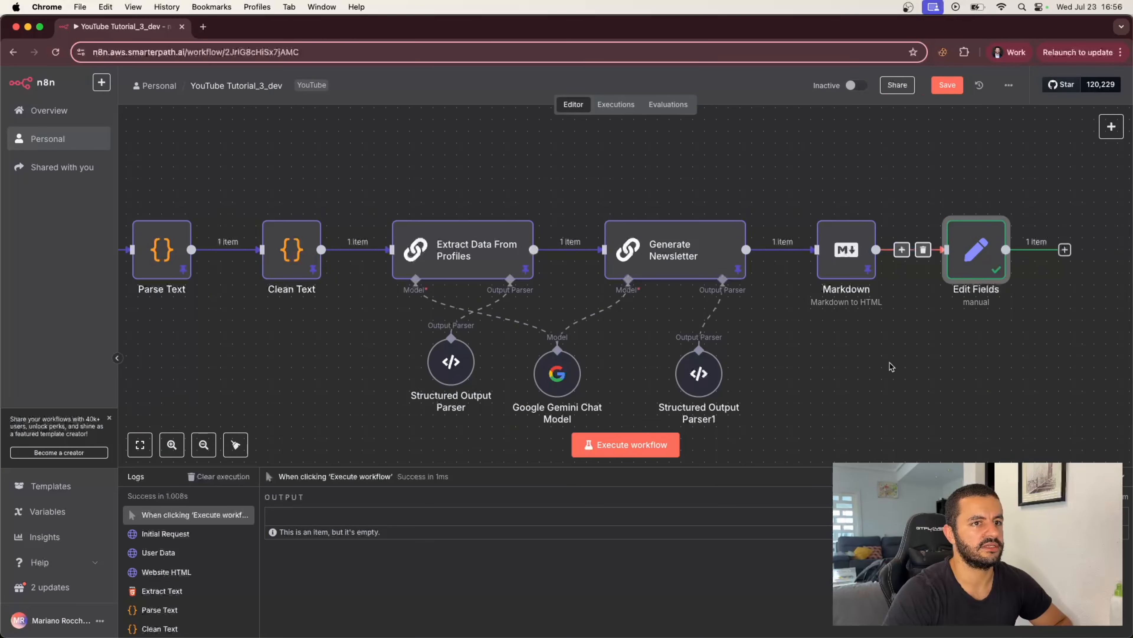
{"action": "scroll", "coordinate": [892, 366], "scroll_direction": "right", "scroll_amount": 5}
{"action": "key", "text": "Return"}
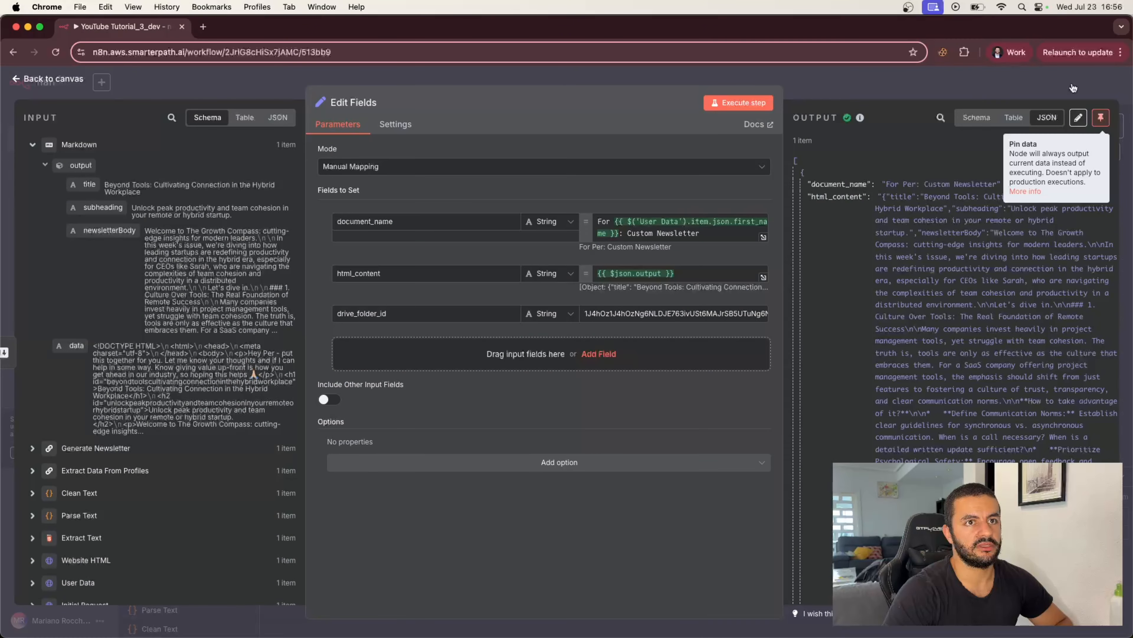
{"action": "left_click", "coordinate": [1101, 116]}
{"action": "key", "text": "Escape"}
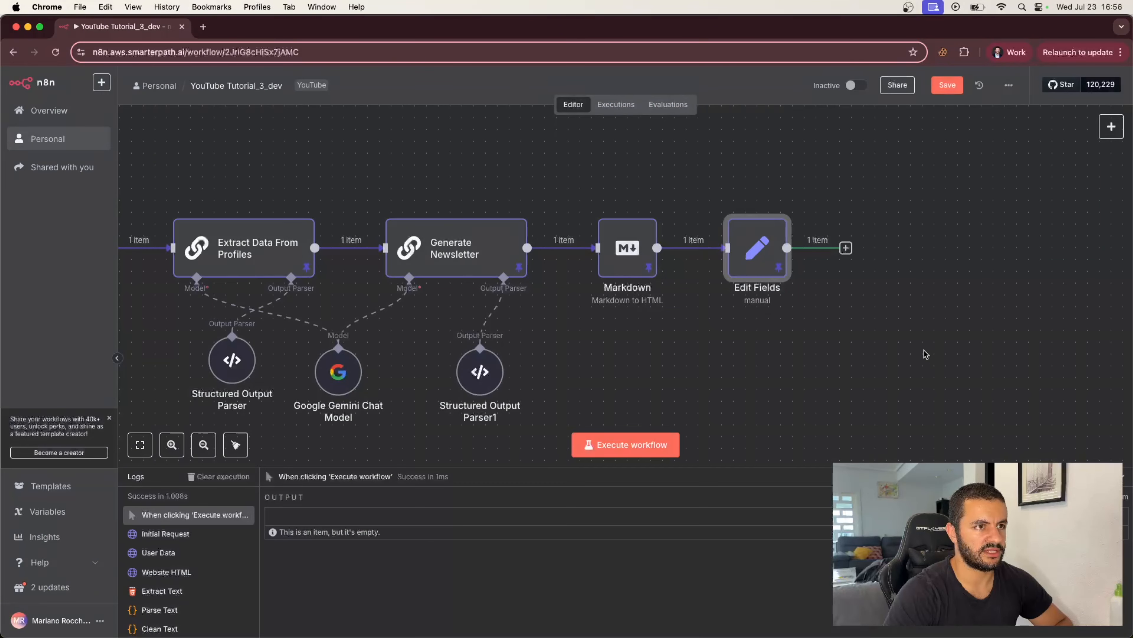
Step: Add a Code node after the Edit Fields node
{"action": "scroll", "coordinate": [950, 358], "scroll_direction": "right", "scroll_amount": 3}
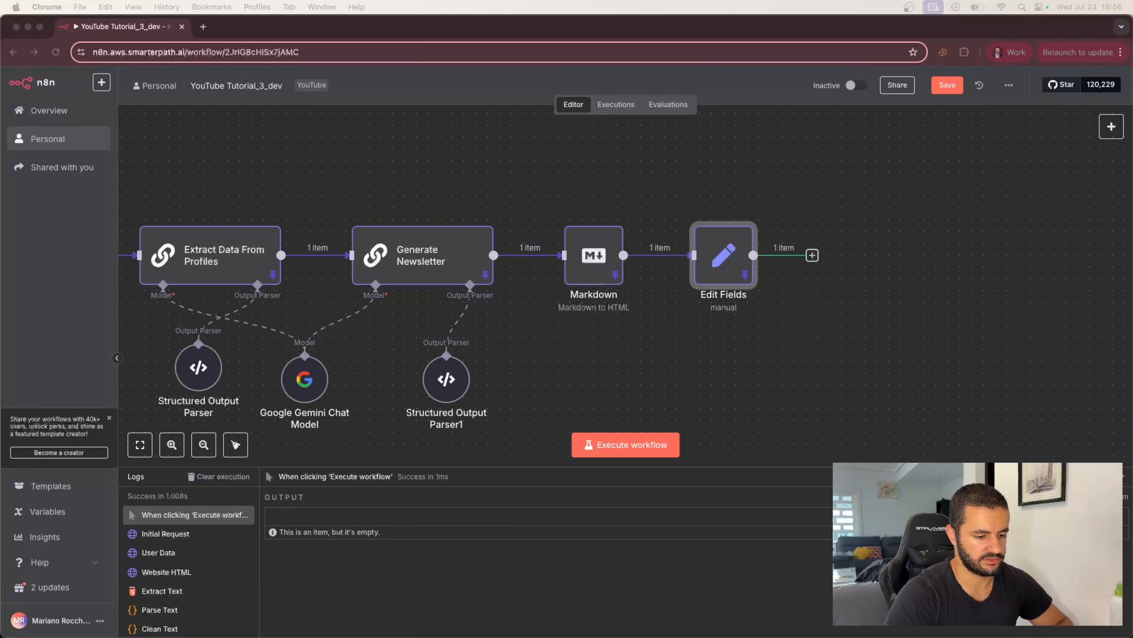
{"action": "left_click", "coordinate": [812, 255]}
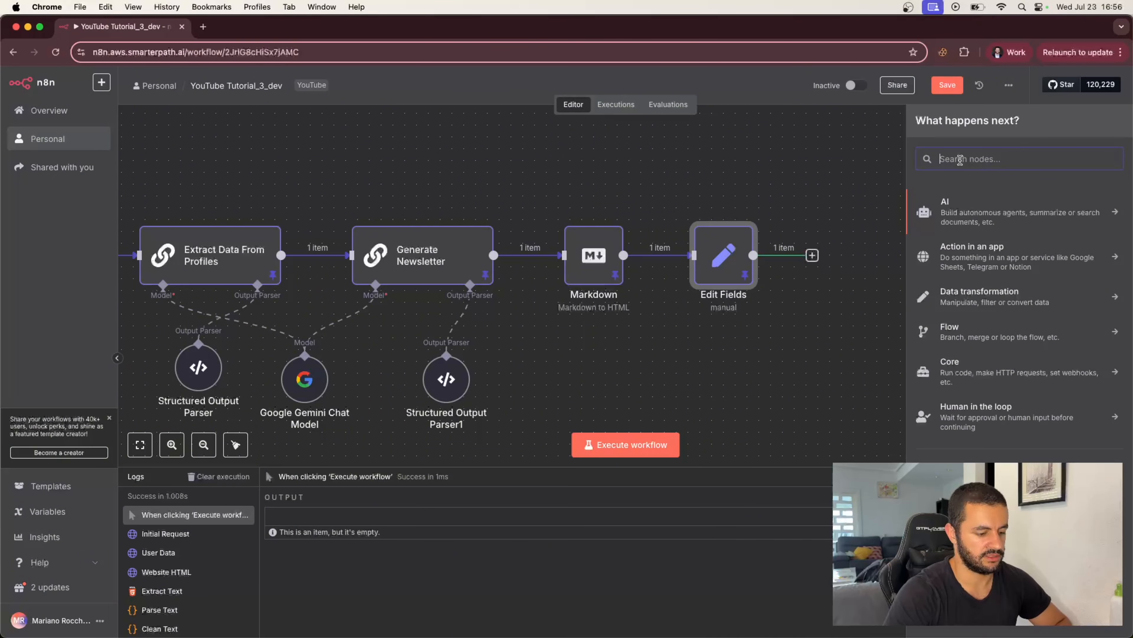
{"action": "type", "text": "code"}
{"action": "key", "text": "Return"}
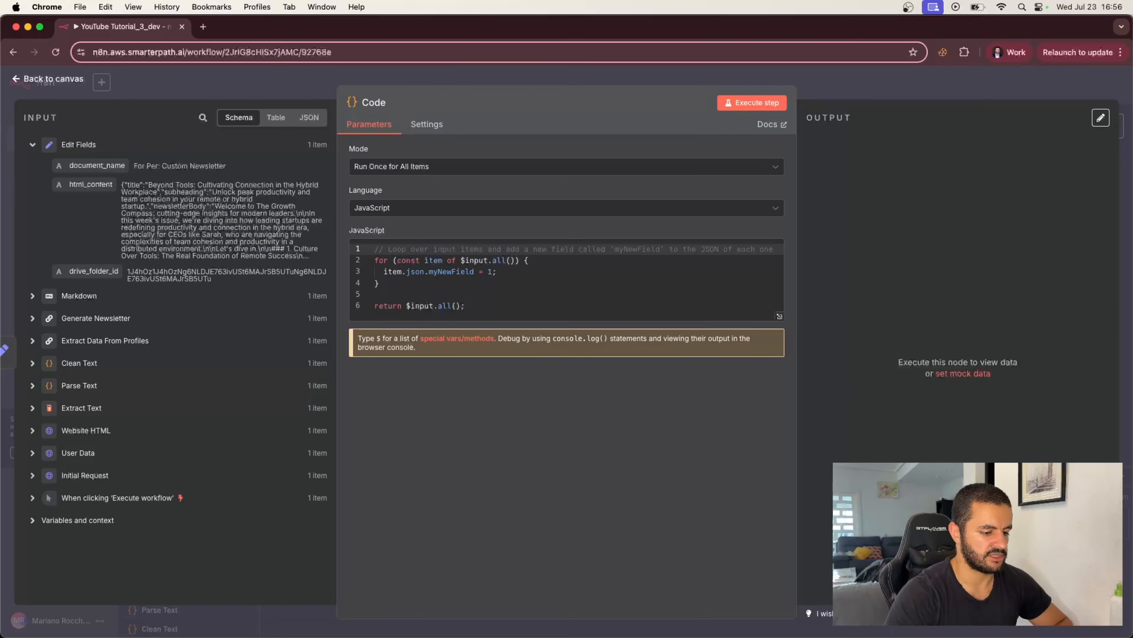
Step: Replace the Code node's default JavaScript with the copied script that builds a multipart Google Docs body from document_name, drive_folder_id and html_content
{"action": "key", "text": "super+Tab"}
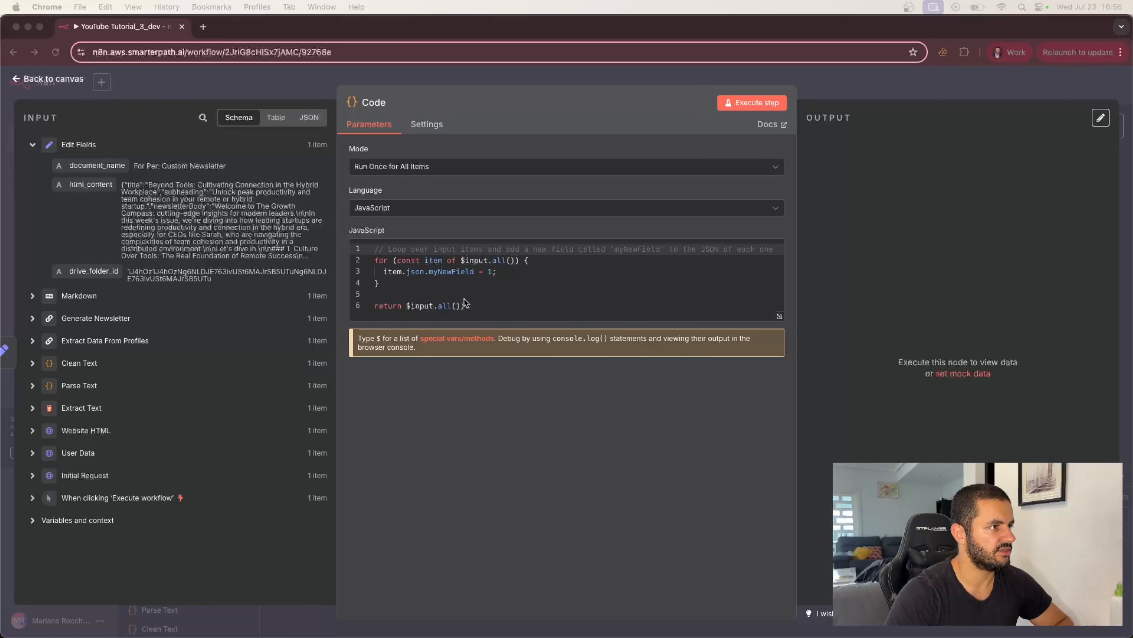
{"action": "left_click", "coordinate": [472, 305]}
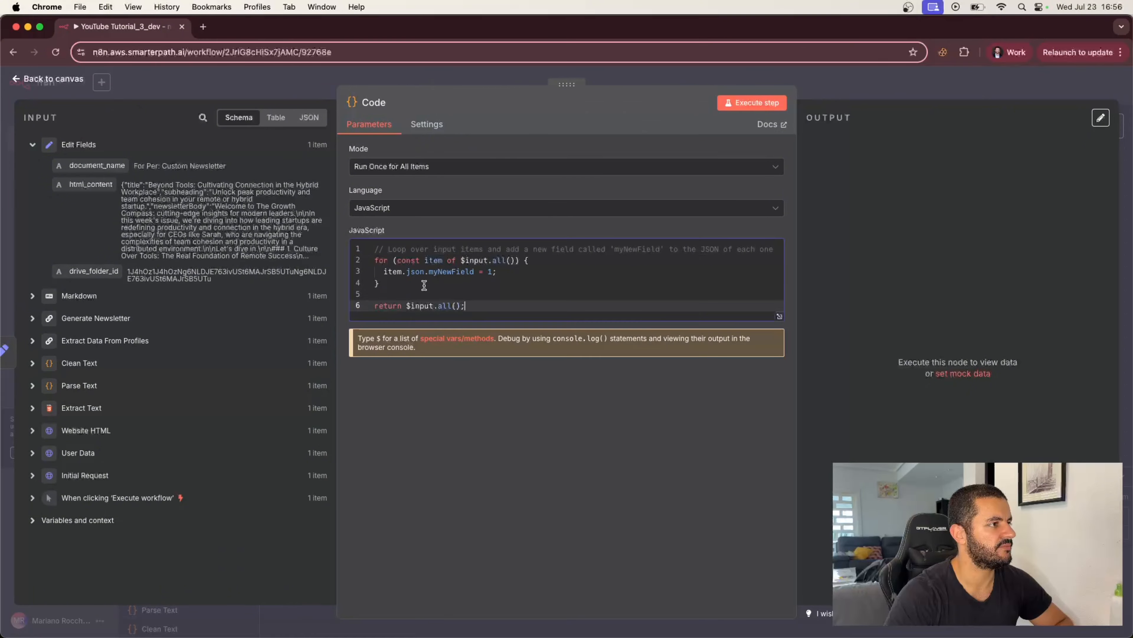
{"action": "left_click", "coordinate": [375, 249], "text": "shift"}
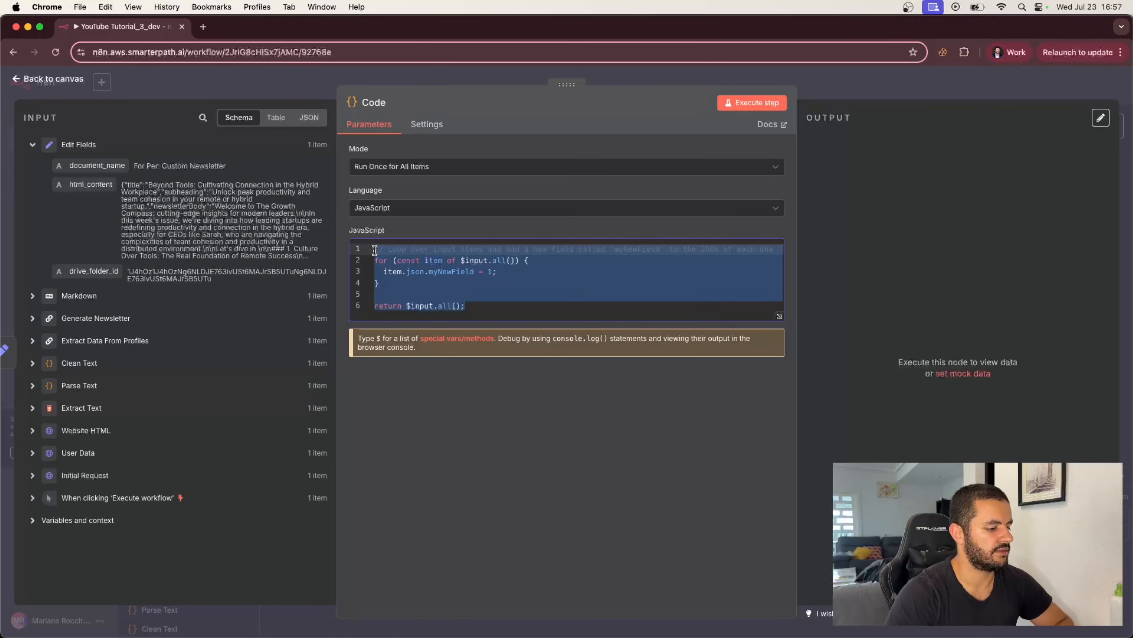
{"action": "key", "text": "super+v"}
{"action": "scroll", "coordinate": [417, 299], "scroll_direction": "up", "scroll_amount": 15}
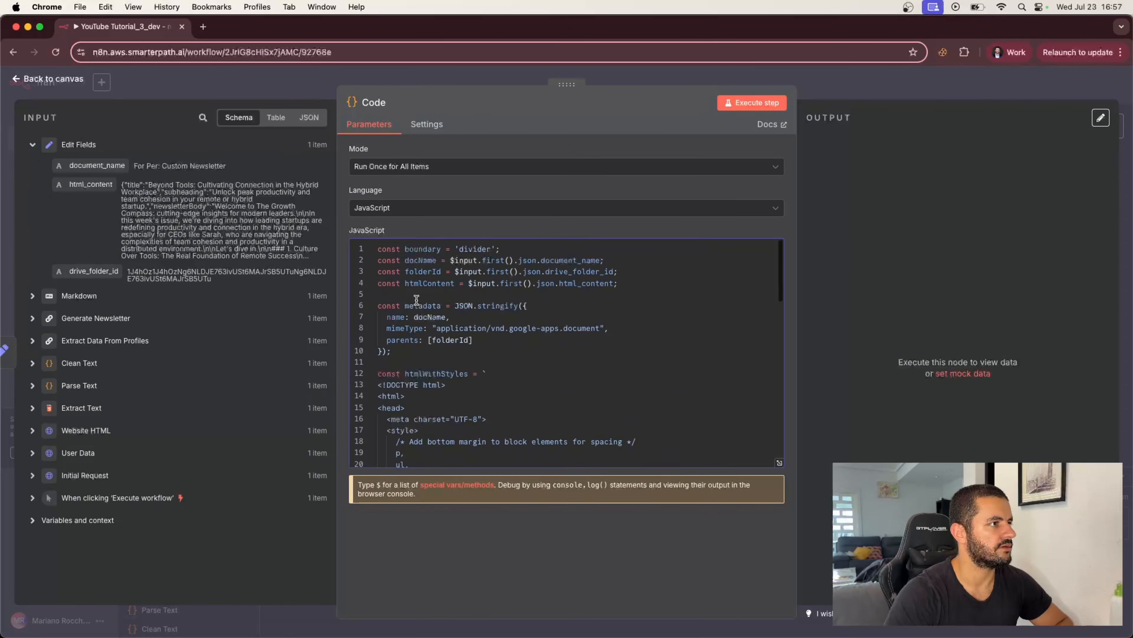
Step: Review the pasted script through its final rawData return, execute the Code node and return to the canvas
{"action": "scroll", "coordinate": [416, 299], "scroll_direction": "down", "scroll_amount": 5}
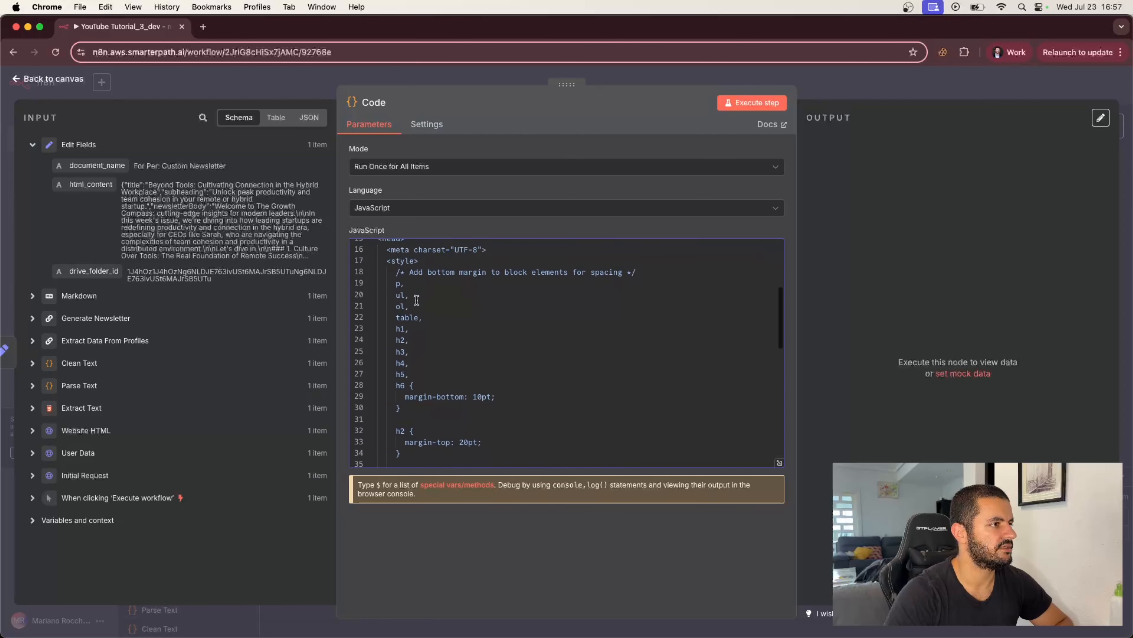
{"action": "scroll", "coordinate": [417, 299], "scroll_direction": "down", "scroll_amount": 1}
{"action": "scroll", "coordinate": [417, 299], "scroll_direction": "up", "scroll_amount": 2}
{"action": "scroll", "coordinate": [417, 299], "scroll_direction": "down", "scroll_amount": 4}
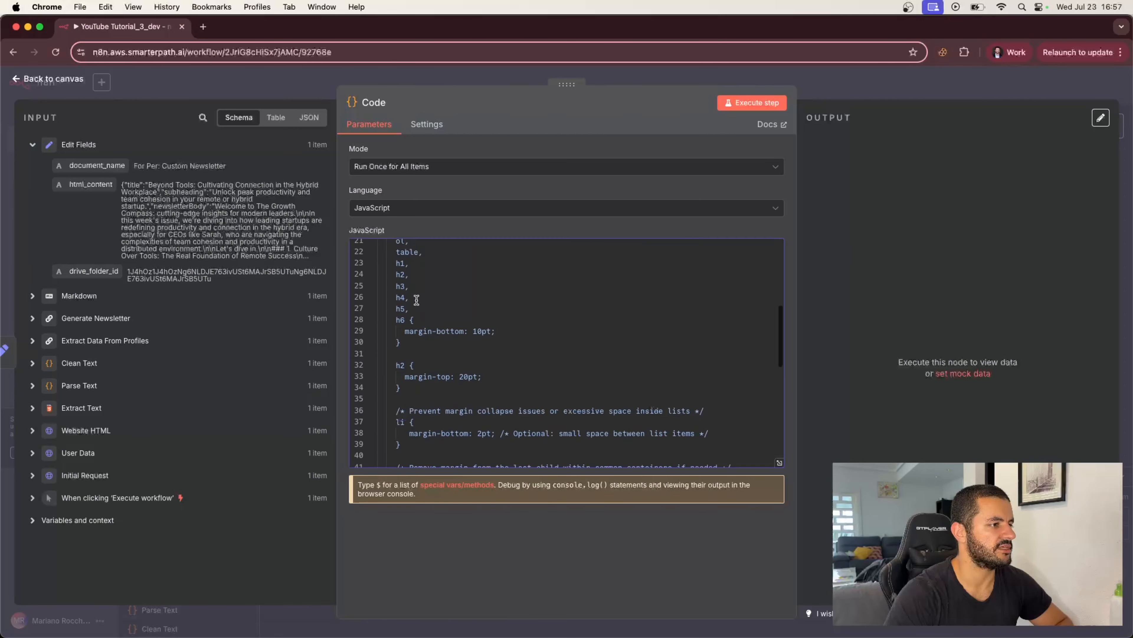
{"action": "scroll", "coordinate": [416, 299], "scroll_direction": "down", "scroll_amount": 7}
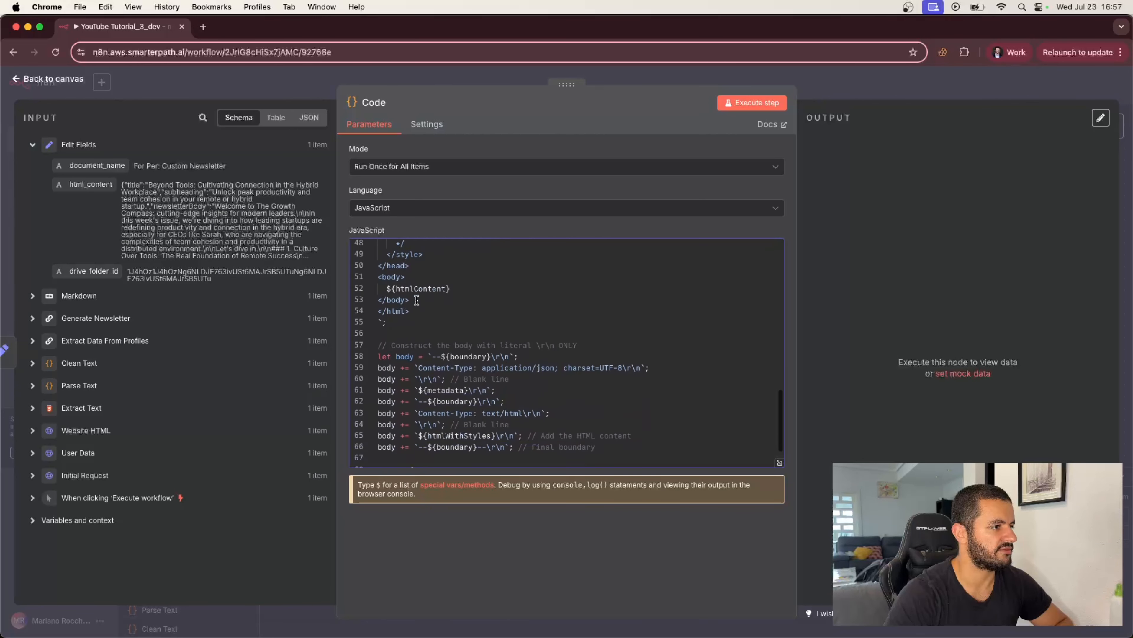
{"action": "scroll", "coordinate": [417, 299], "scroll_direction": "down", "scroll_amount": 1}
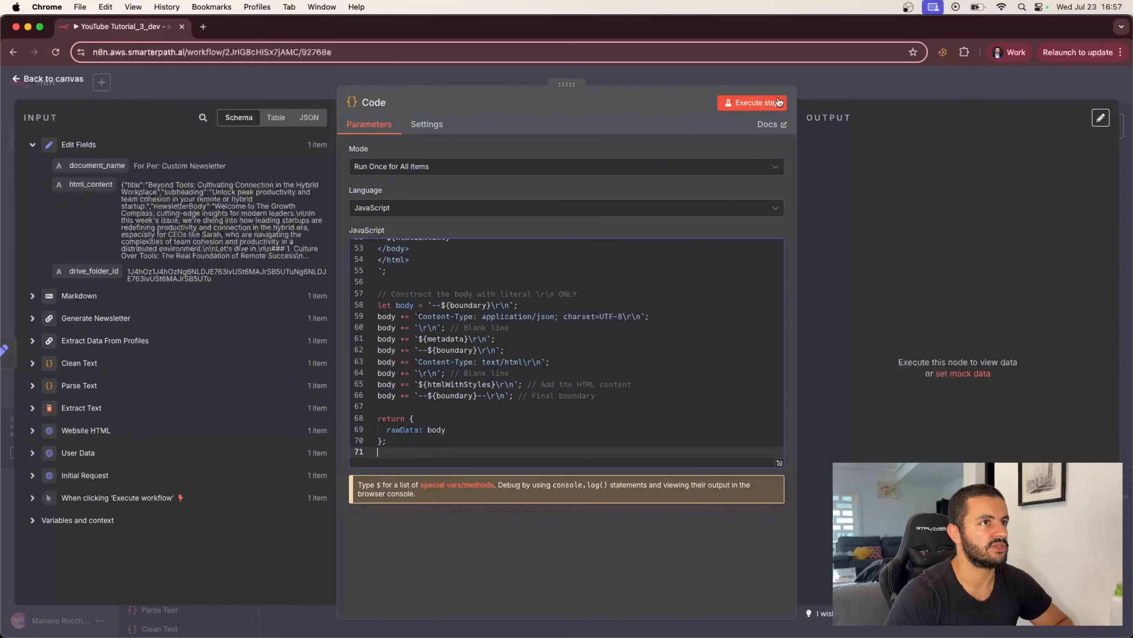
{"action": "left_click", "coordinate": [758, 102]}
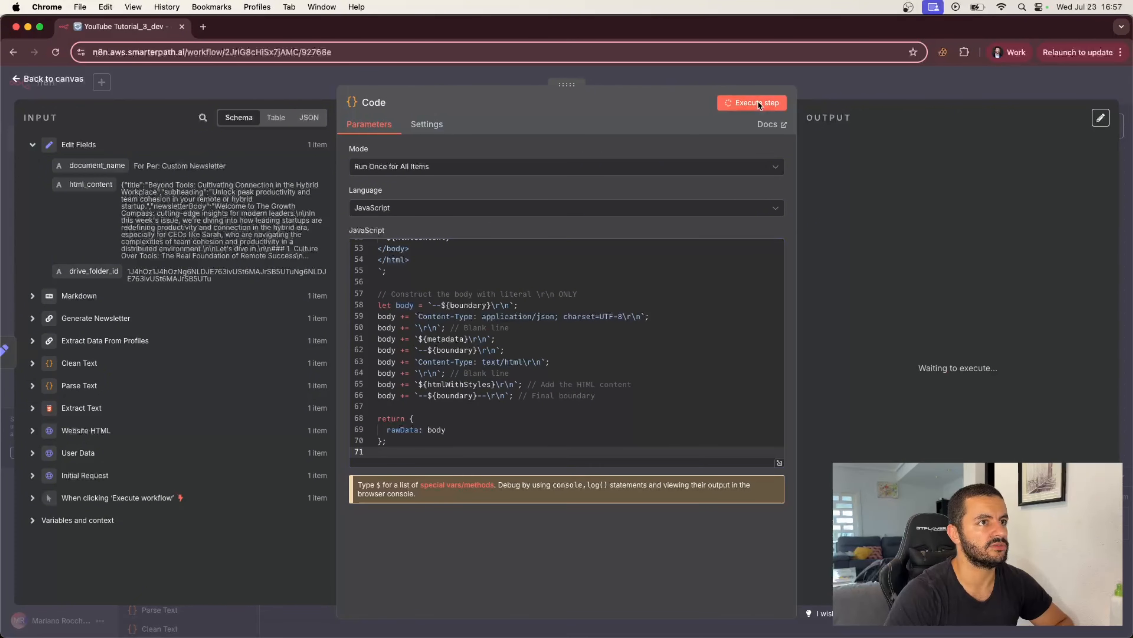
{"action": "left_click", "coordinate": [860, 87]}
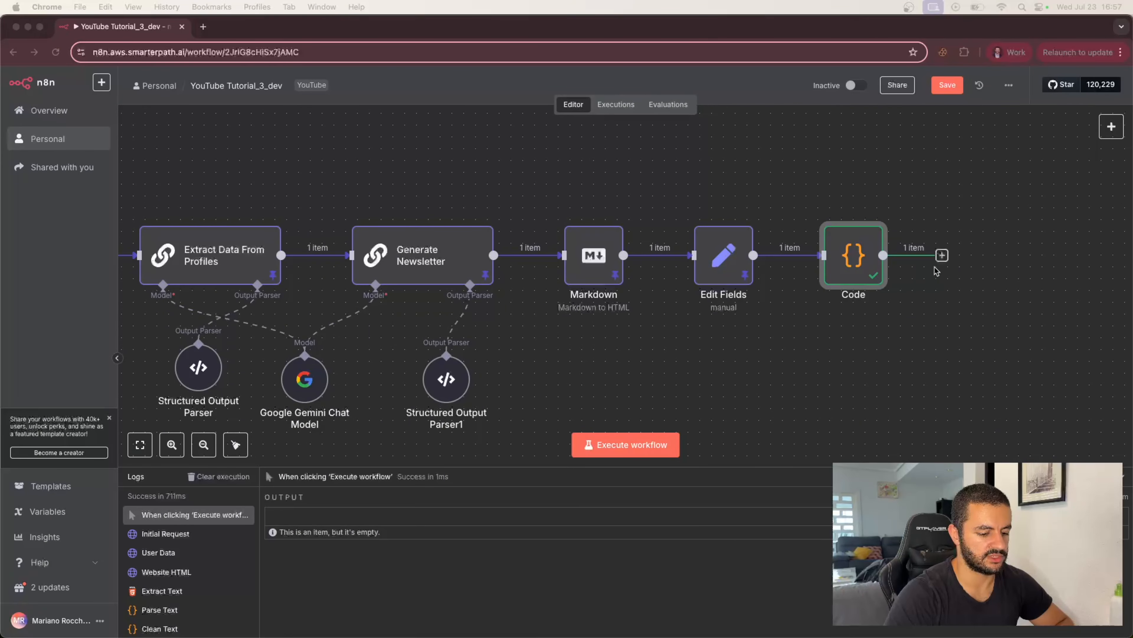
{"action": "left_click", "coordinate": [943, 255]}
{"action": "left_click", "coordinate": [943, 255]}
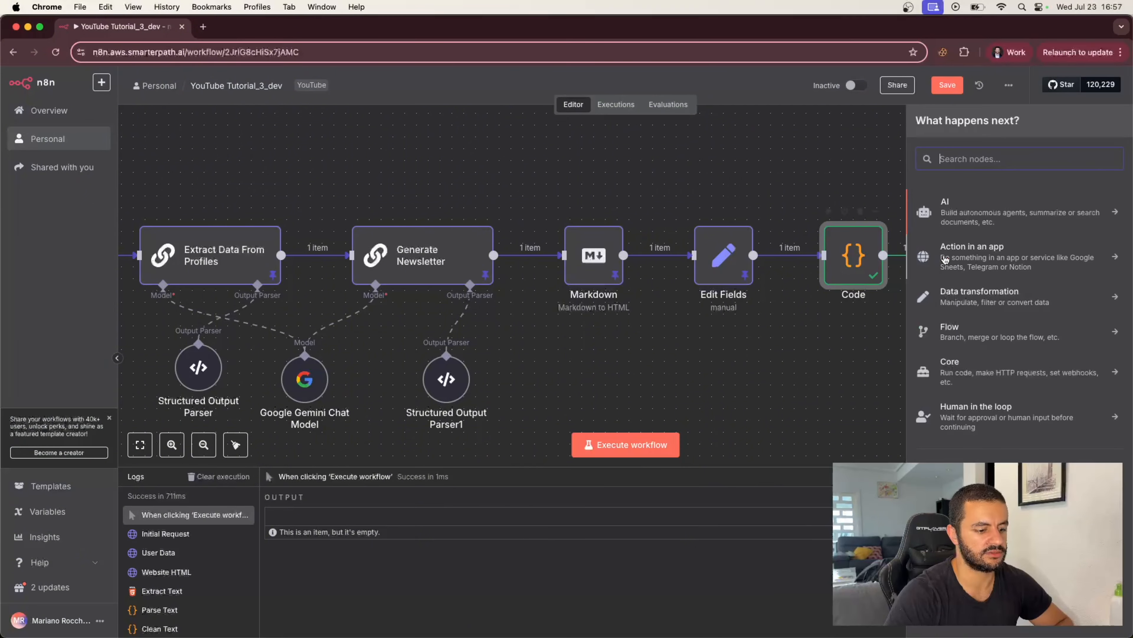
{"action": "left_click", "coordinate": [815, 319]}
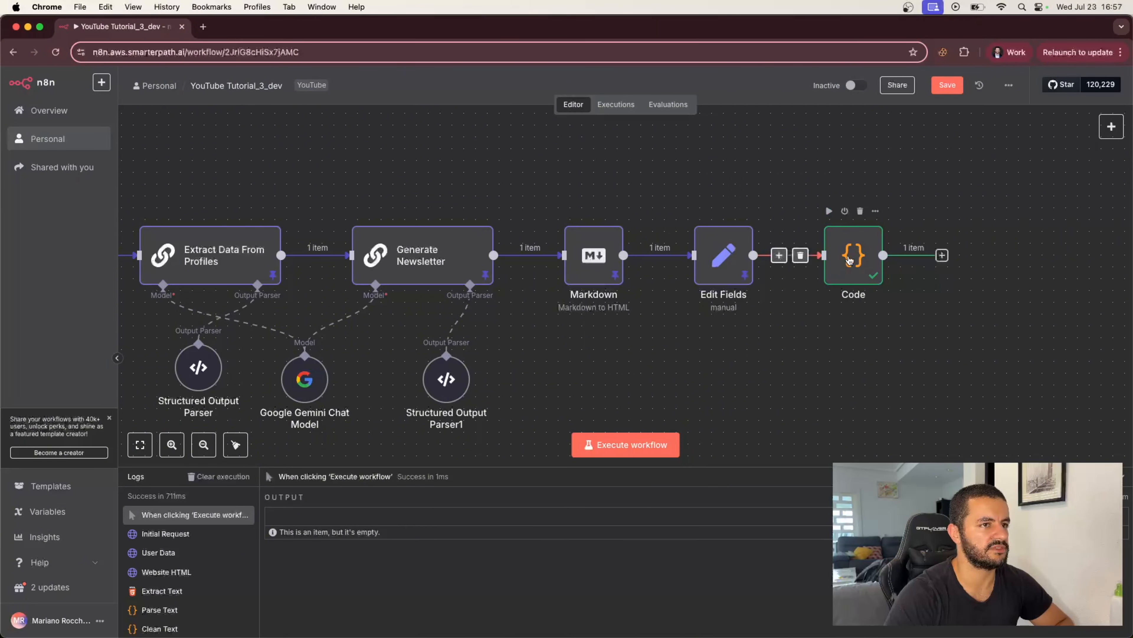
Step: Rename the Code node to "Parse for Google Doc Formatting" and save the workflow
{"action": "double_click", "coordinate": [851, 259]}
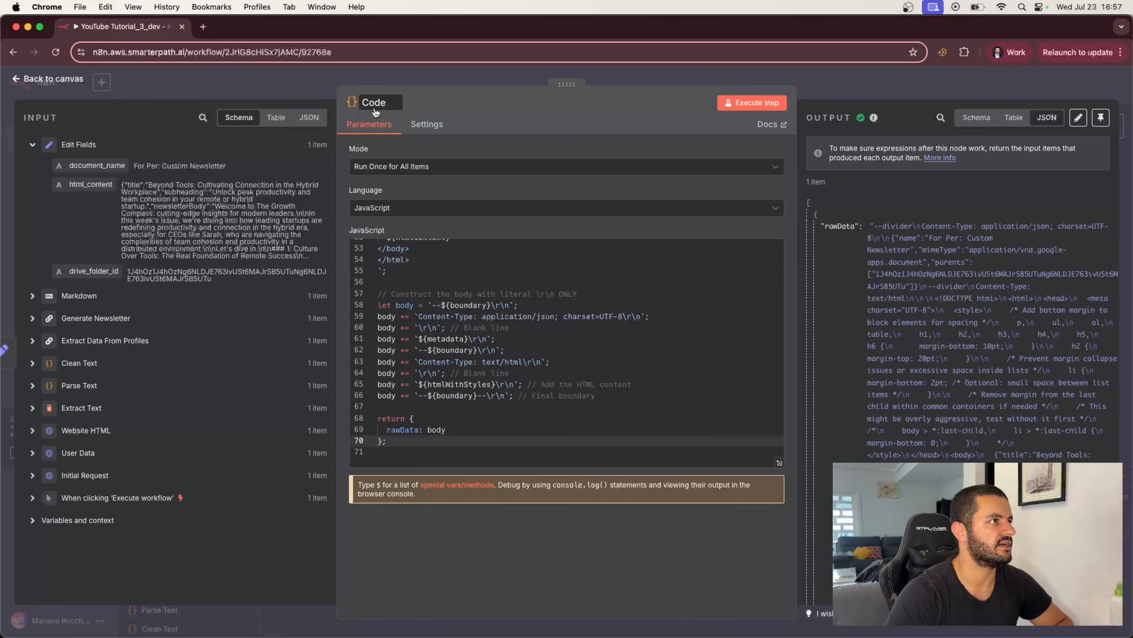
{"action": "left_click", "coordinate": [375, 109]}
{"action": "left_click", "coordinate": [378, 105]}
{"action": "type", "text": "For"}
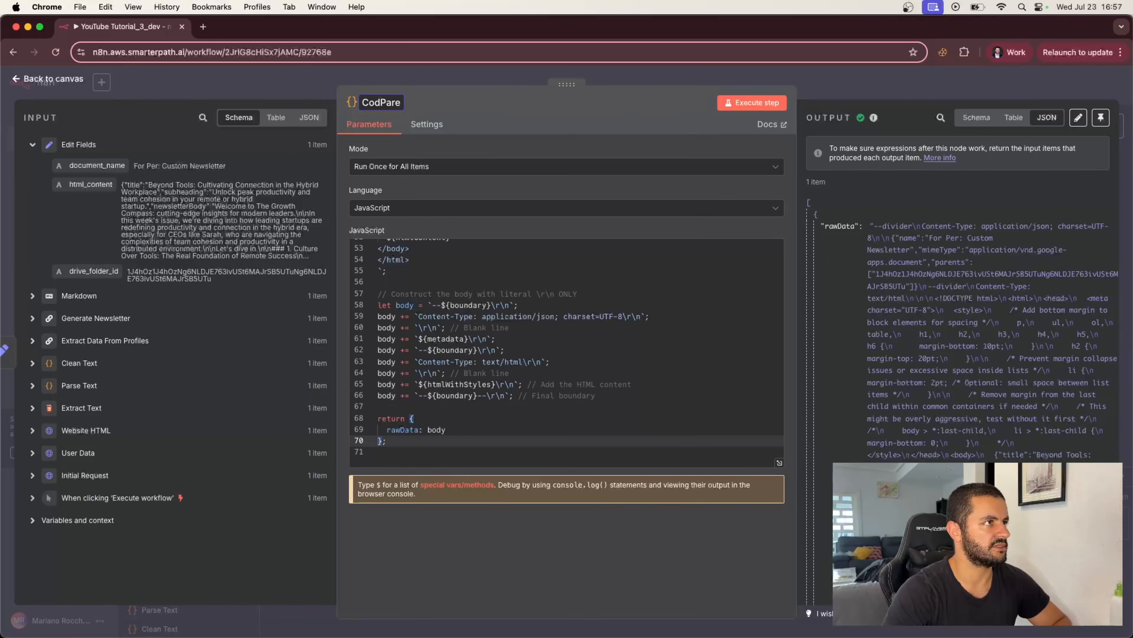
{"action": "key", "text": "super+BackSpace"}
{"action": "type", "text": "Pars"}
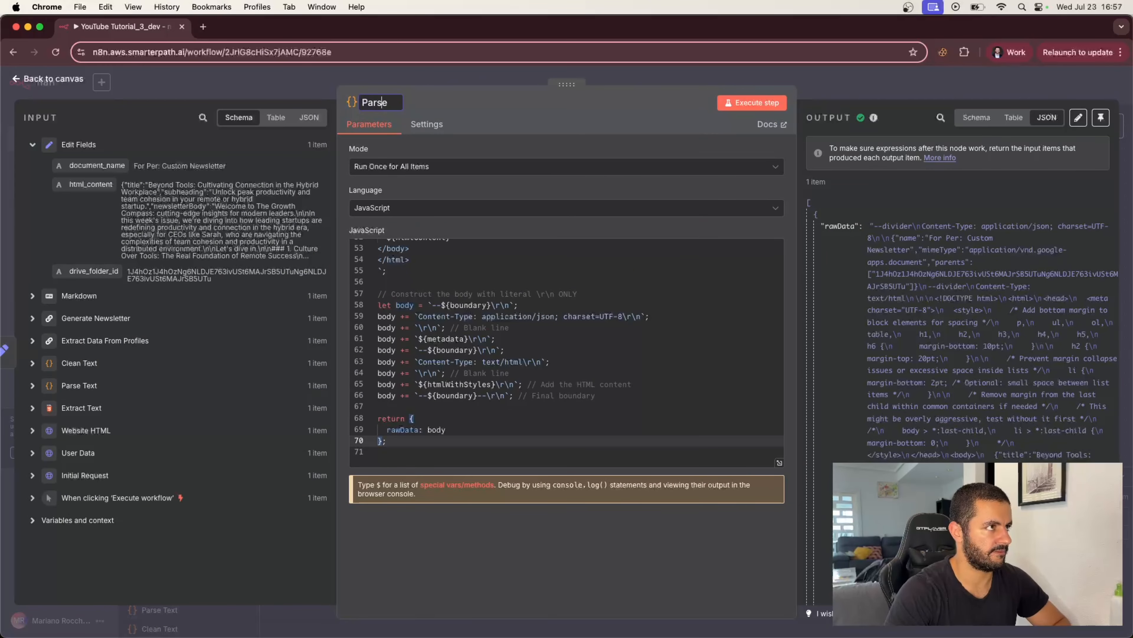
{"action": "type", "text": "e for Google"}
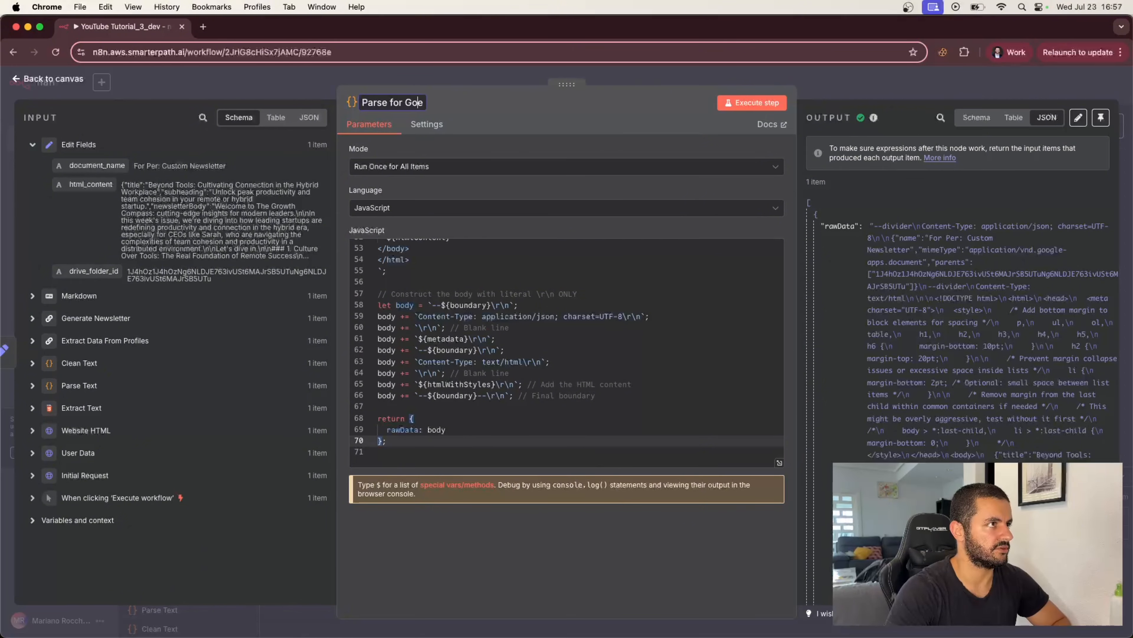
{"action": "type", "text": " Doc Formatt"}
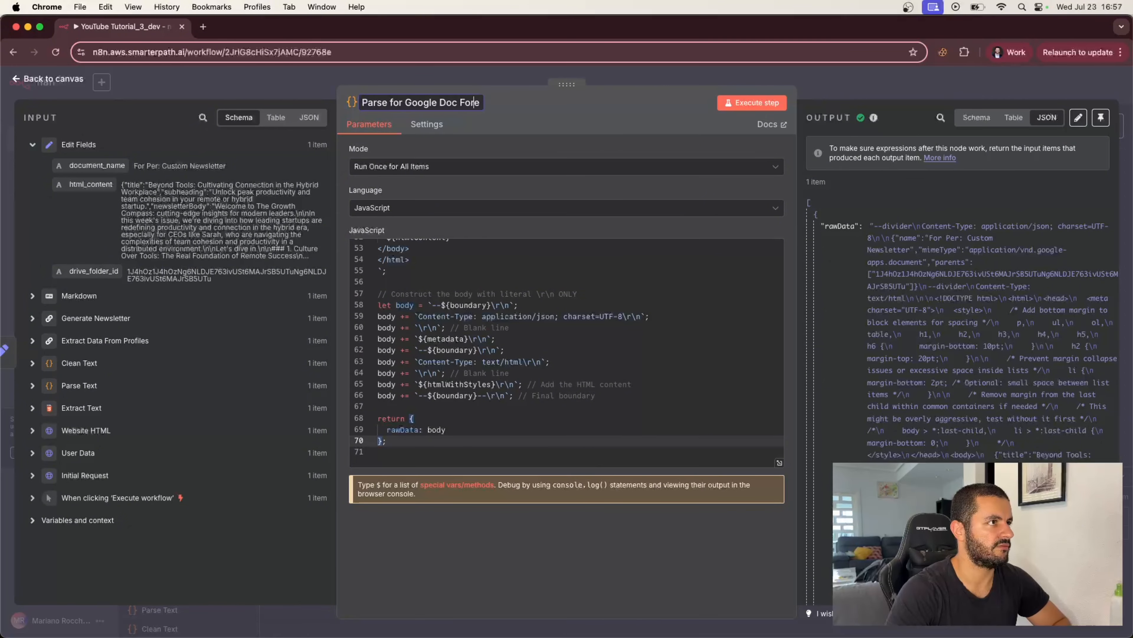
{"action": "type", "text": "ing"}
{"action": "key", "text": "Delete"}
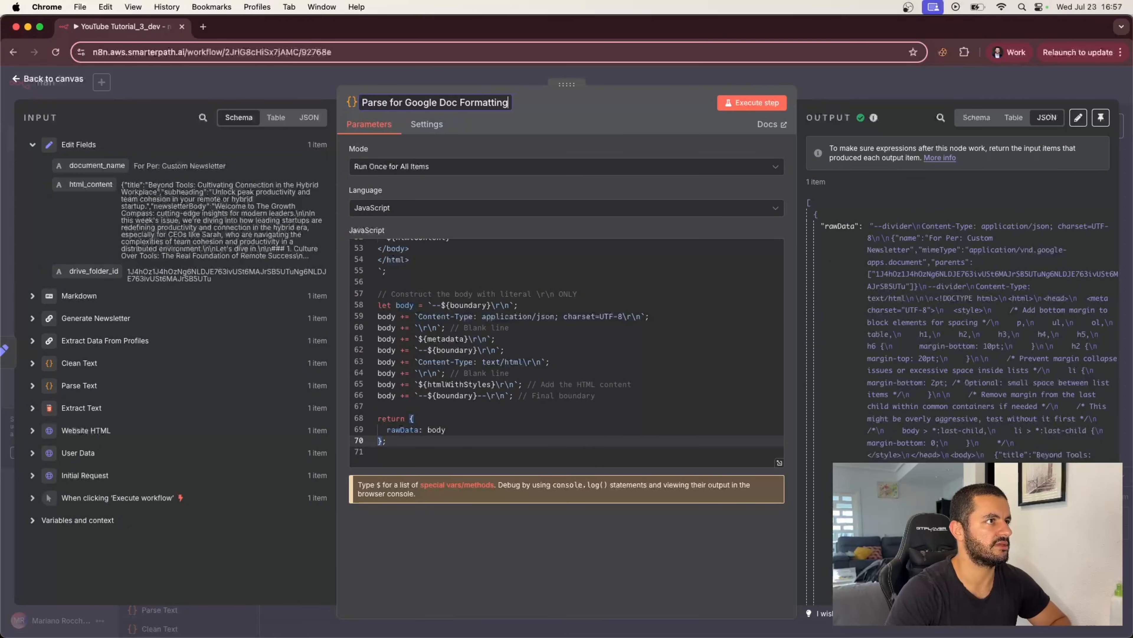
{"action": "left_click", "coordinate": [791, 76]}
{"action": "left_click", "coordinate": [938, 85]}
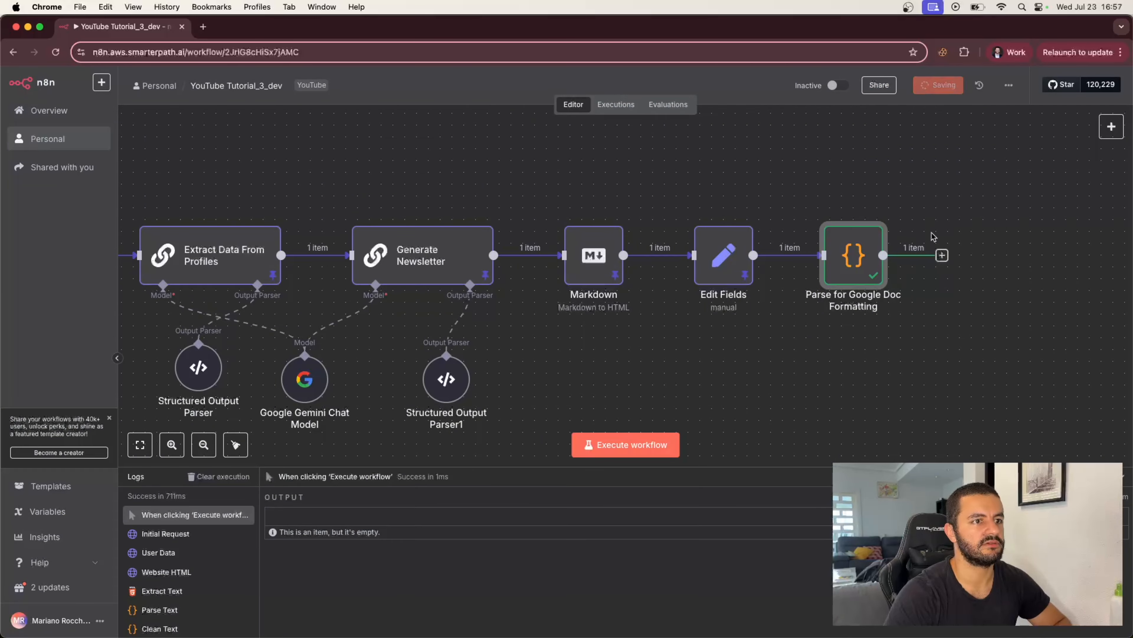
Step: Pin the output data of the Parse for Google Doc Formatting node and return to the canvas
{"action": "double_click", "coordinate": [850, 263]}
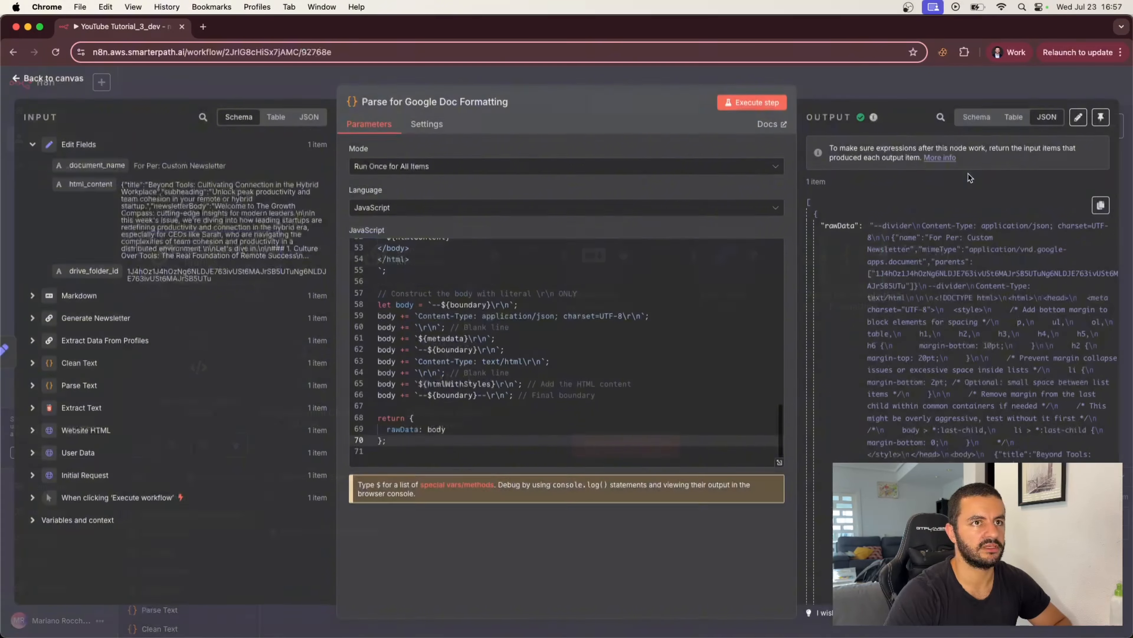
{"action": "left_click", "coordinate": [1100, 118]}
{"action": "key", "text": "Escape"}
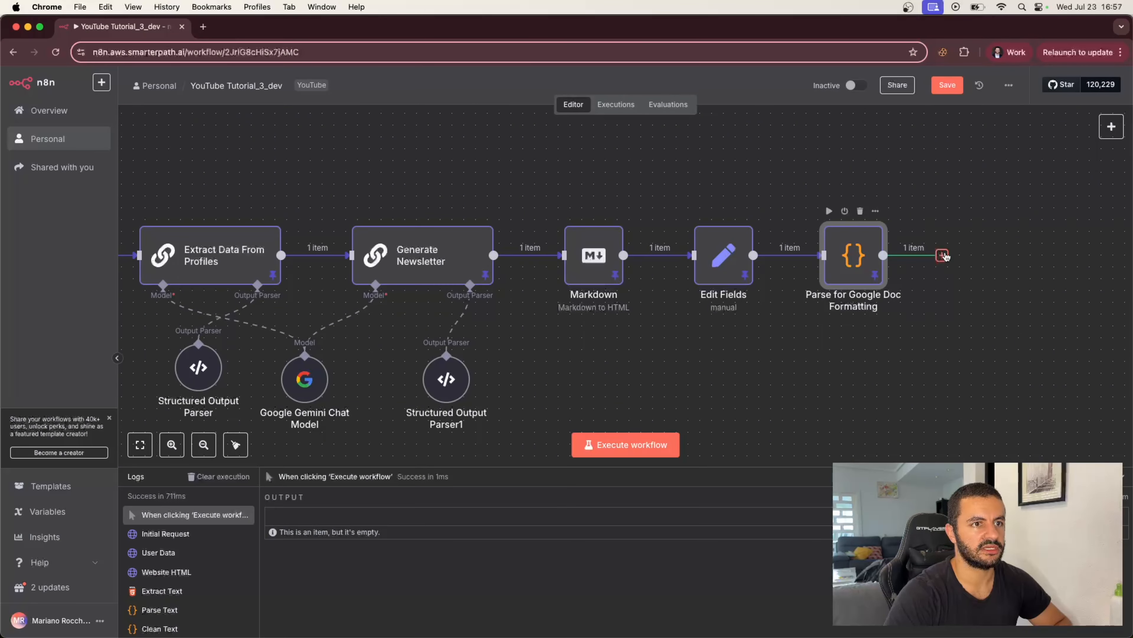
Step: Add an HTTP Request node after the Parse for Google Doc Formatting node
{"action": "key", "text": "Tab"}
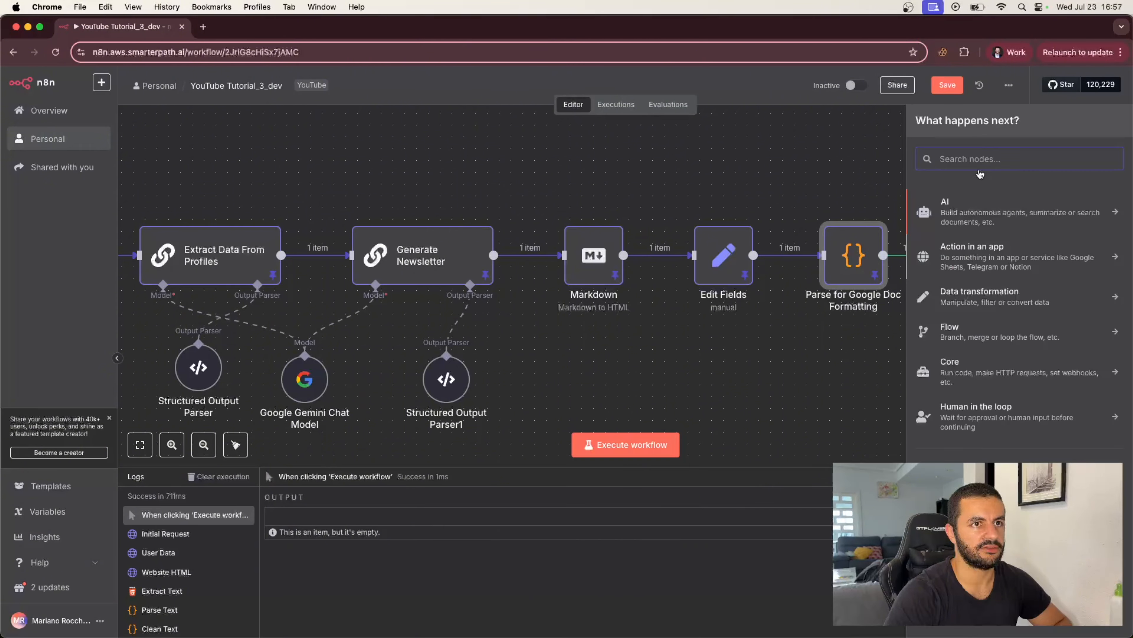
{"action": "type", "text": "http"}
{"action": "key", "text": "Return"}
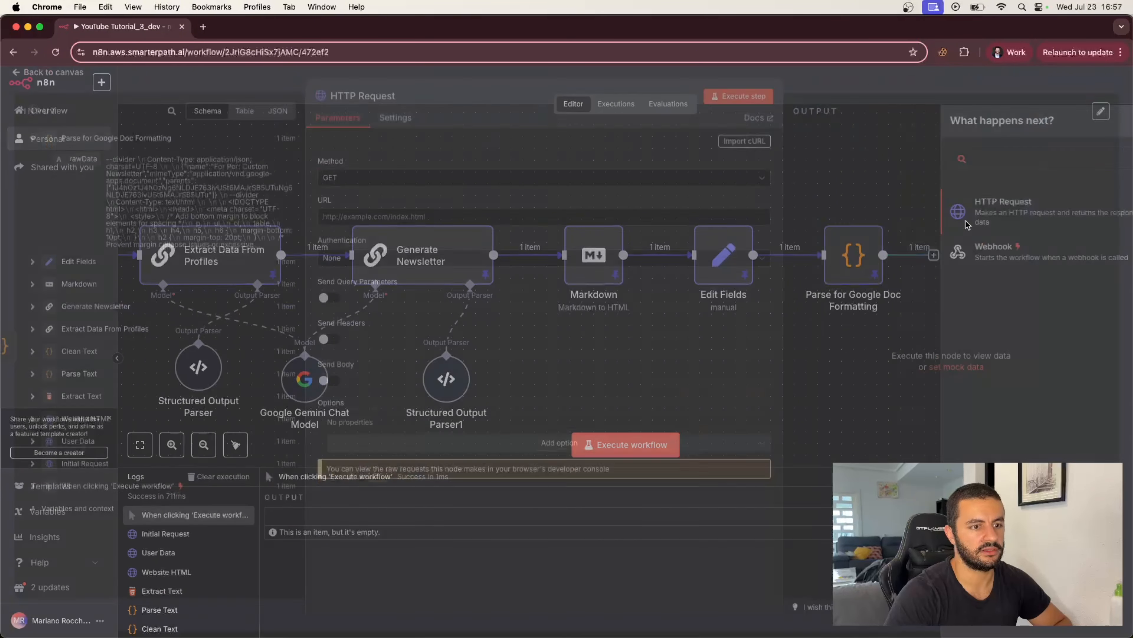
{"action": "key", "text": "super+Tab"}
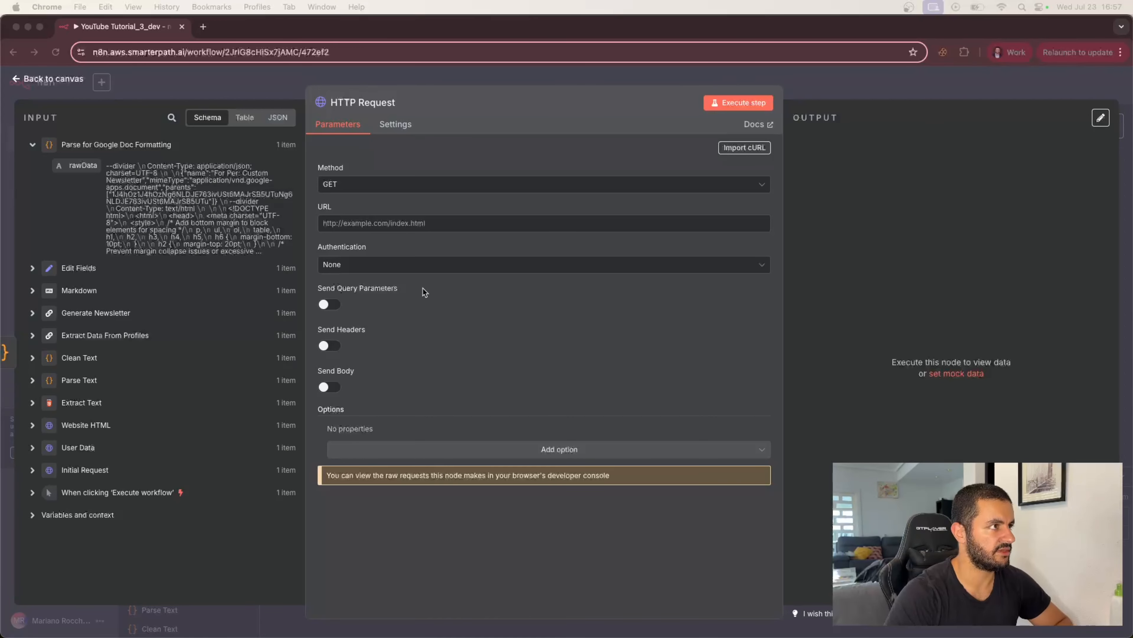
{"action": "key", "text": "super+Tab"}
{"action": "left_click", "coordinate": [442, 190]}
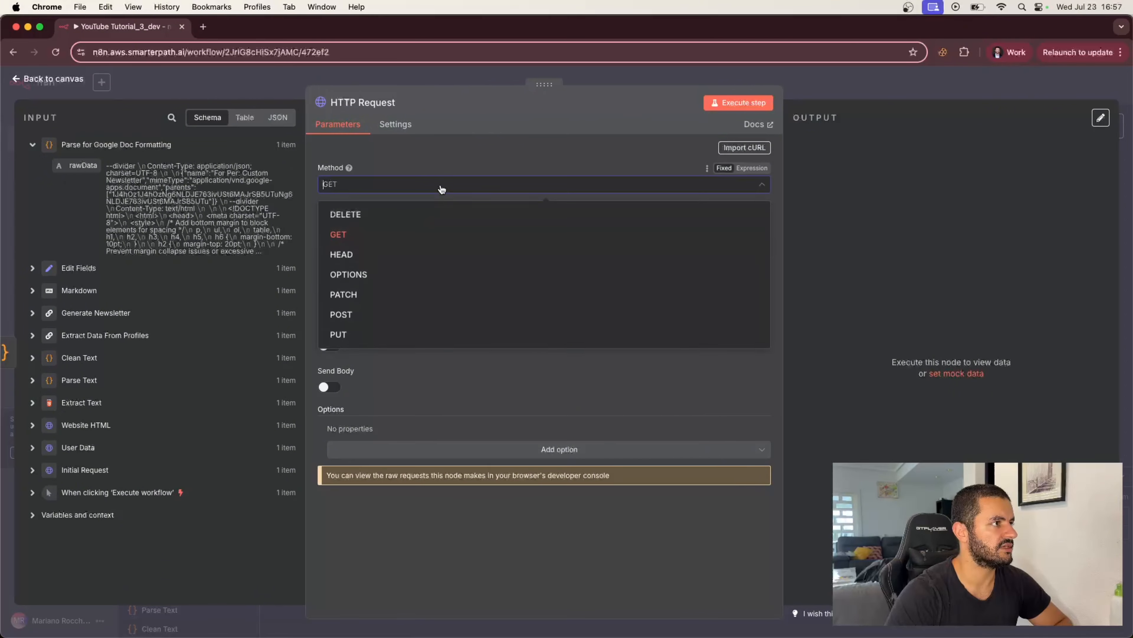
{"action": "left_click", "coordinate": [367, 315]}
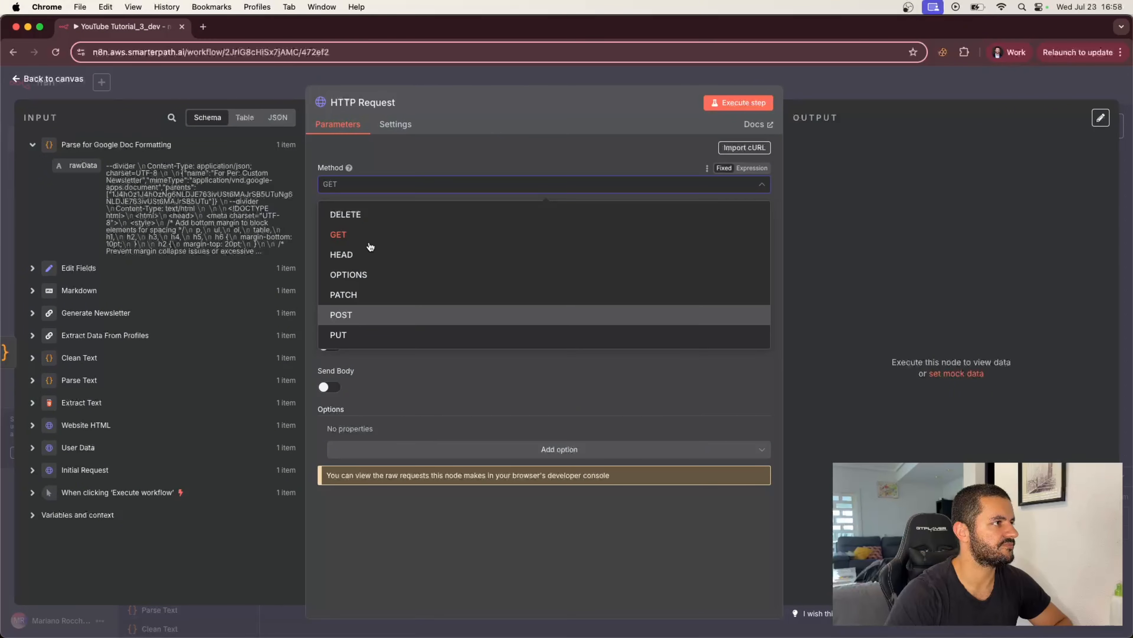
{"action": "left_click", "coordinate": [392, 222]}
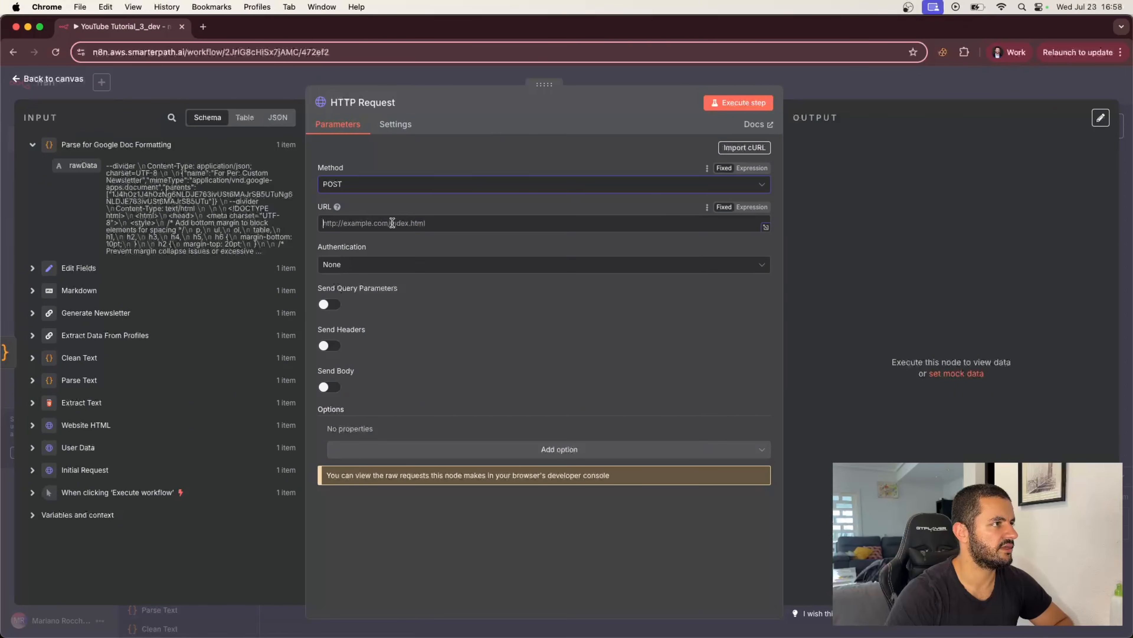
{"action": "type", "text": "https://www.googleapis.com/upload/drive/v3/files"}
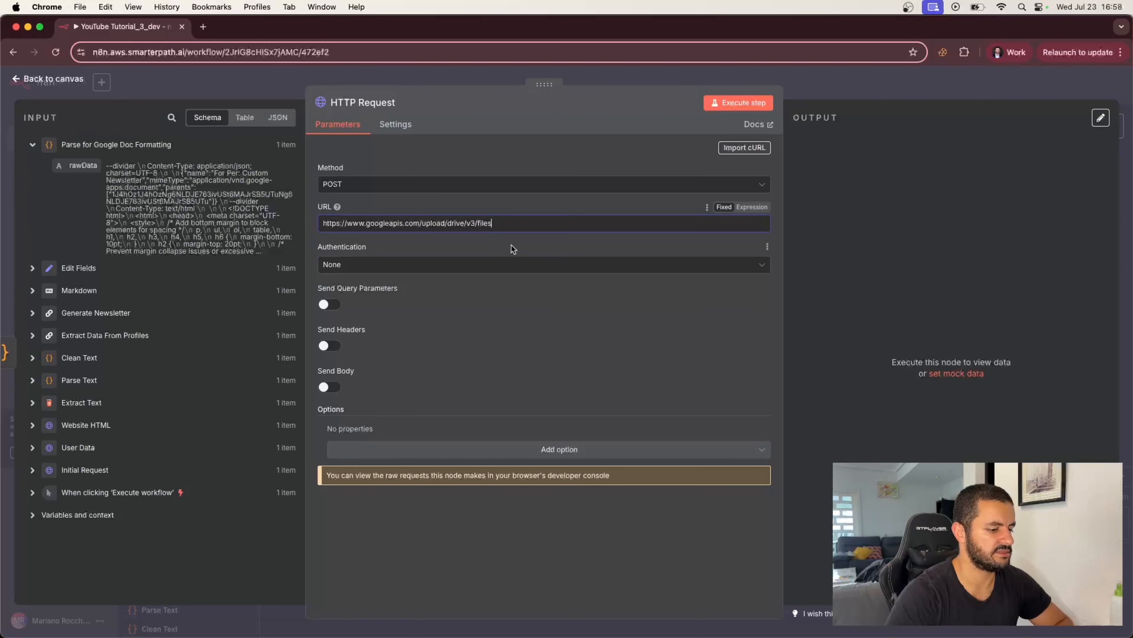
Step: Set the HTTP Request authentication to Predefined Credential Type with Google Drive OAuth2 API and the Google Drive account credential
{"action": "left_click", "coordinate": [516, 265]}
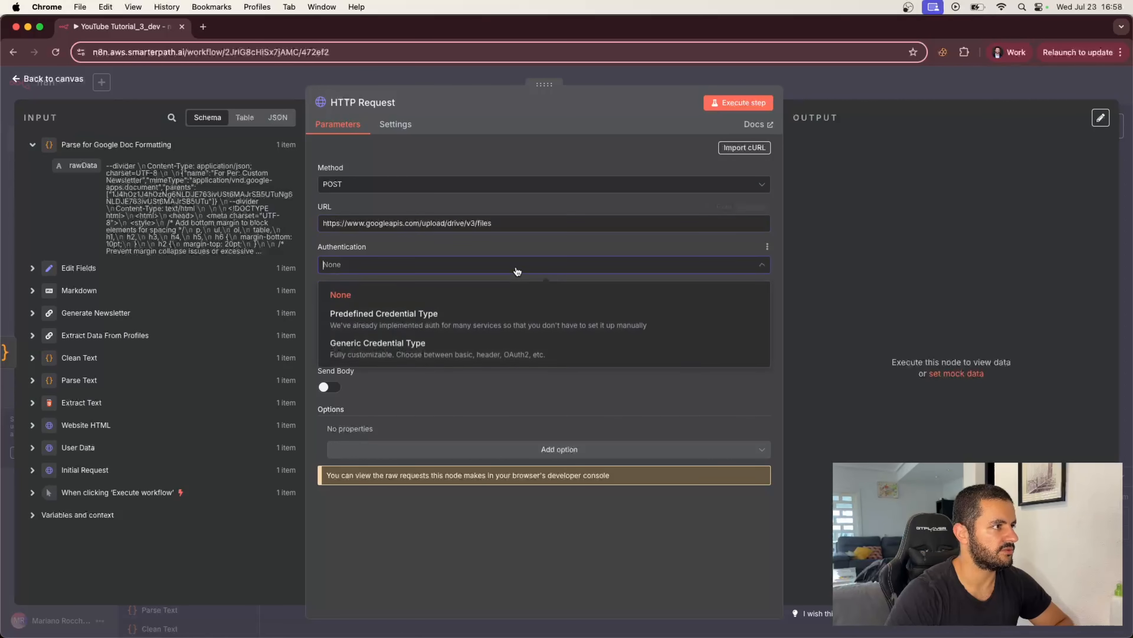
{"action": "left_click", "coordinate": [461, 312]}
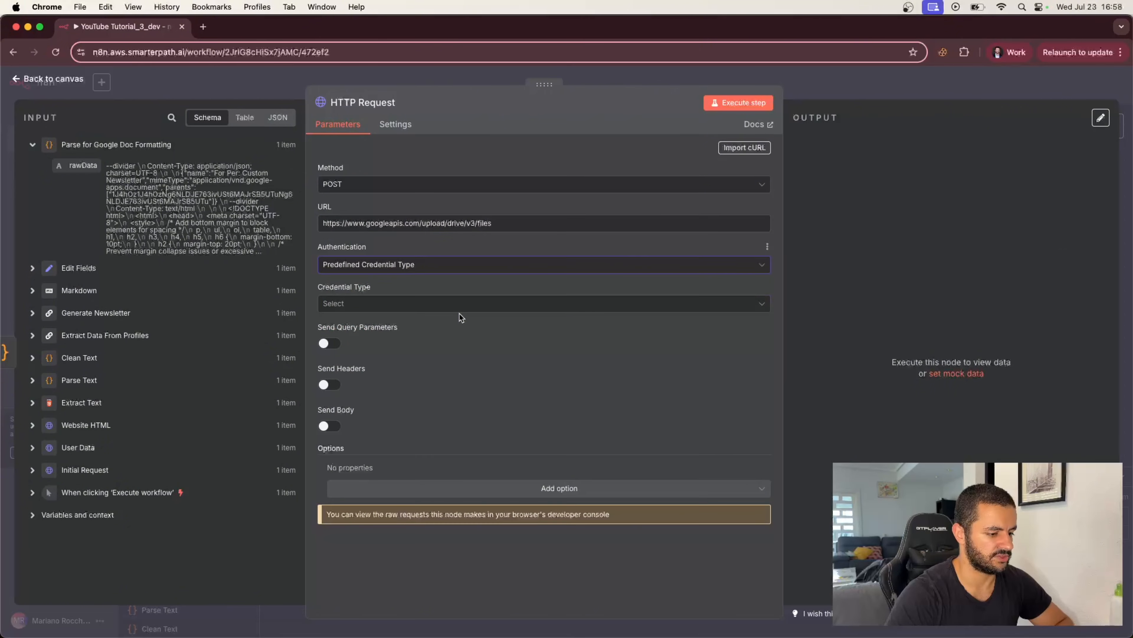
{"action": "left_click", "coordinate": [462, 312]}
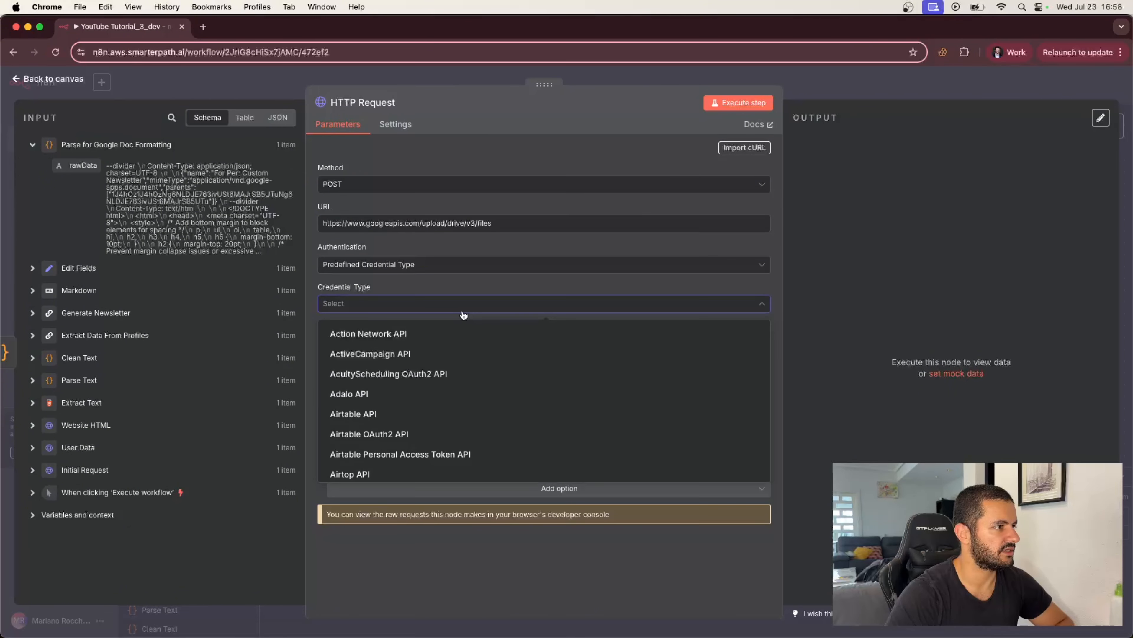
{"action": "type", "text": "googl"}
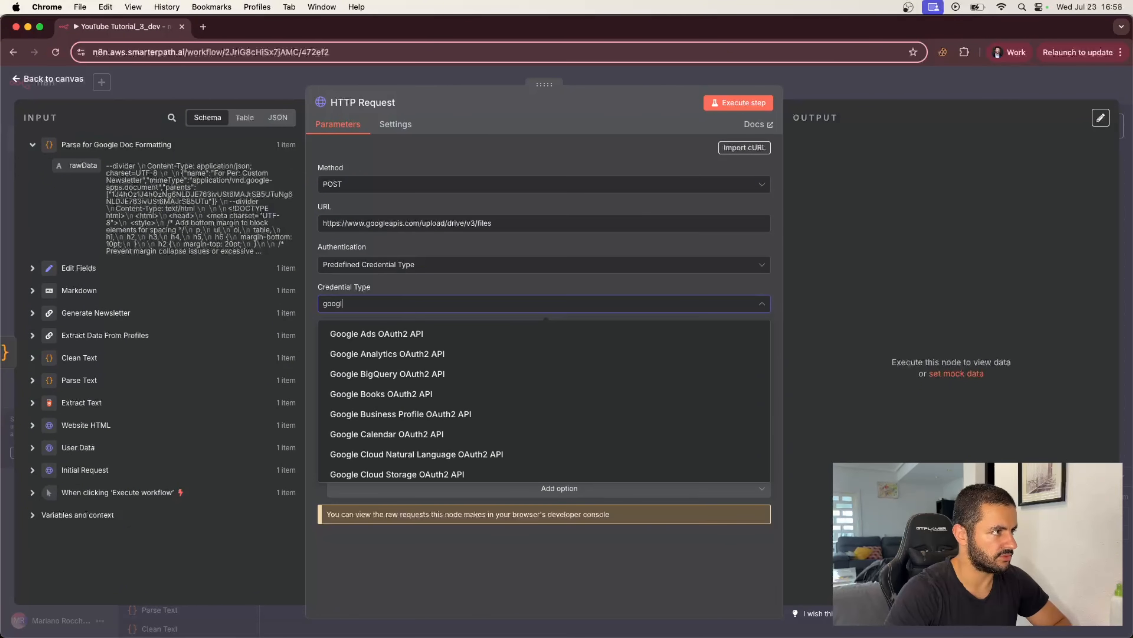
{"action": "type", "text": "e drive"}
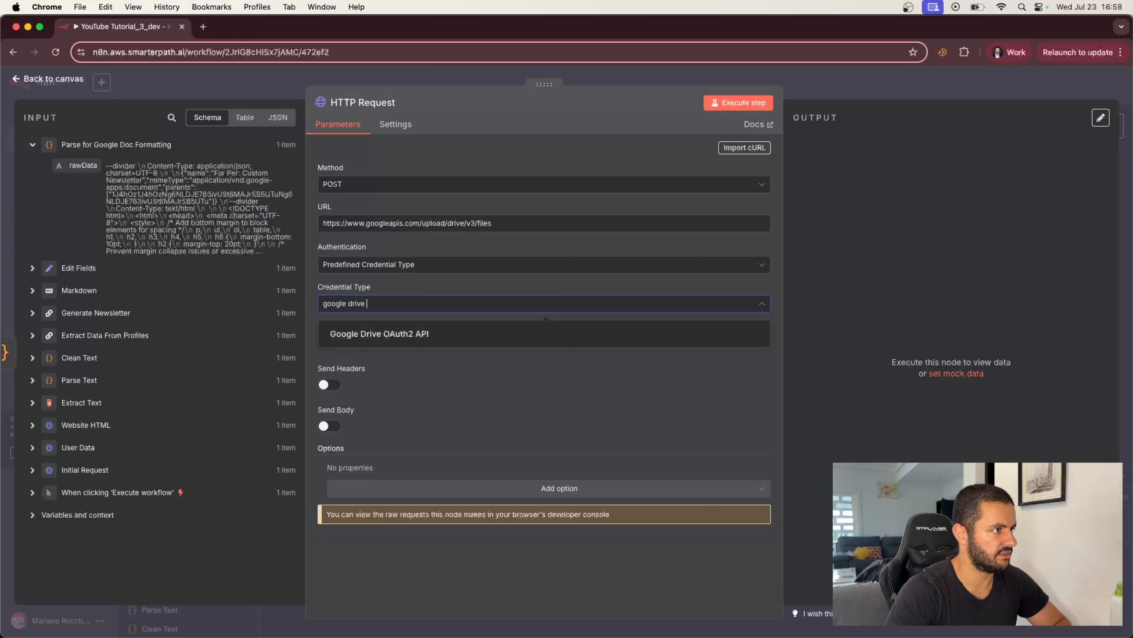
{"action": "left_click", "coordinate": [455, 334]}
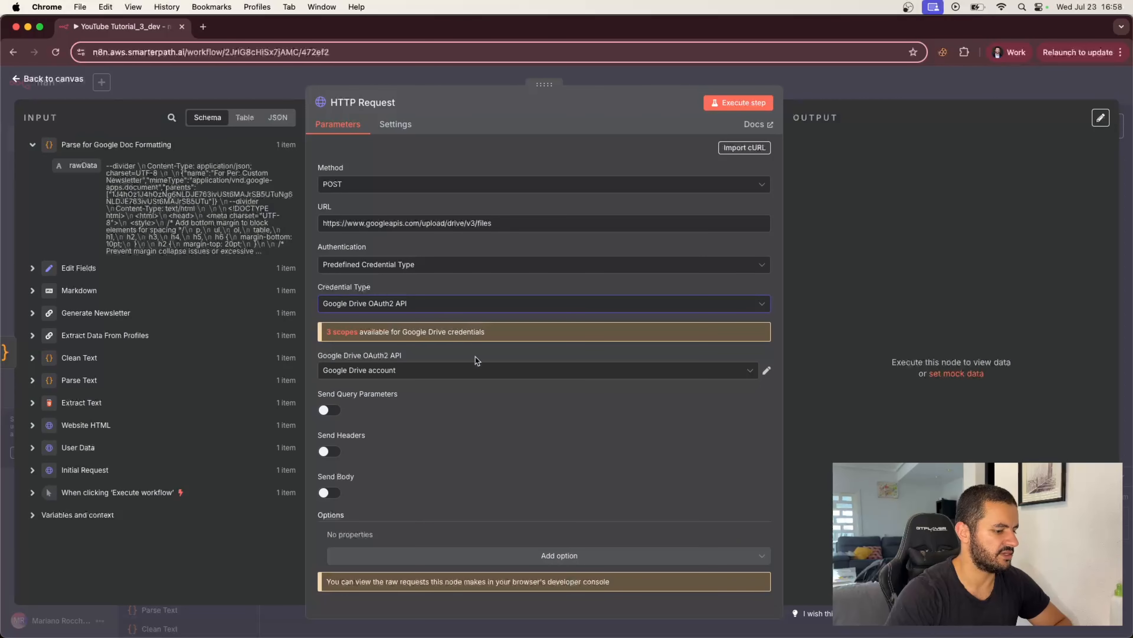
{"action": "left_click", "coordinate": [500, 378]}
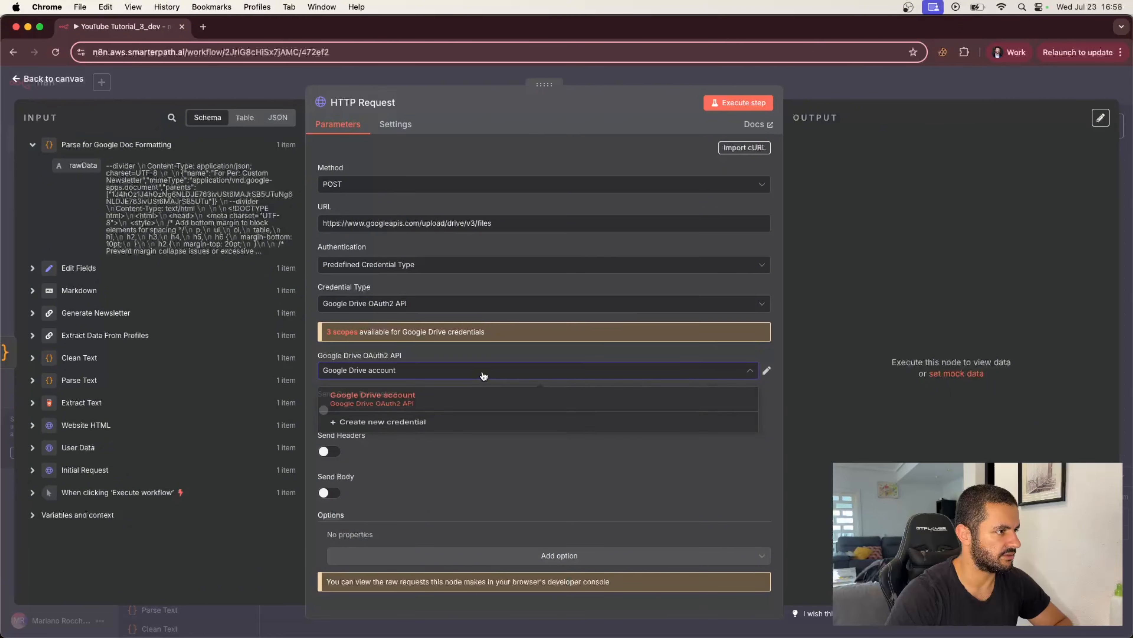
{"action": "left_click", "coordinate": [503, 401]}
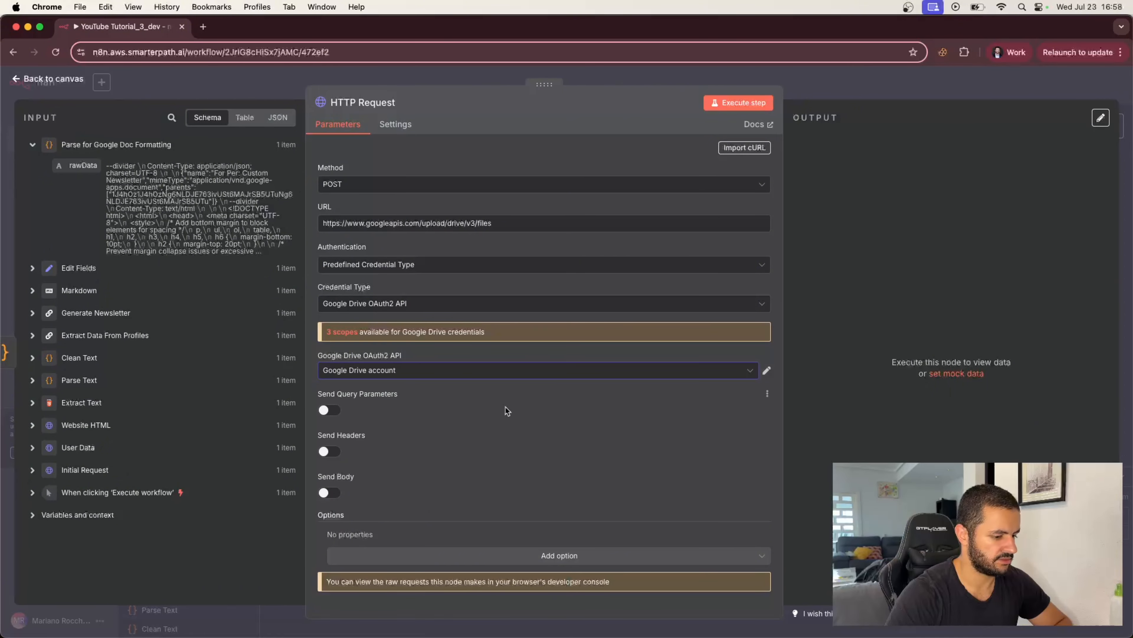
Step: Enable sending query parameters and define the parameter uploadType with the value multipart
{"action": "left_click", "coordinate": [336, 411]}
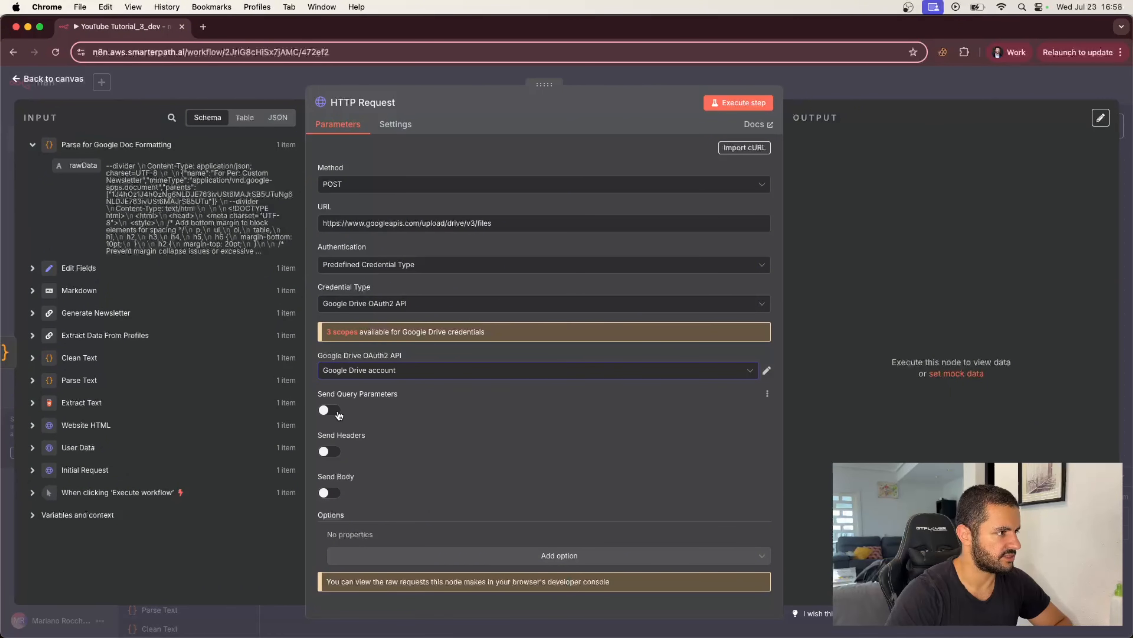
{"action": "scroll", "coordinate": [431, 413], "scroll_direction": "down", "scroll_amount": 3}
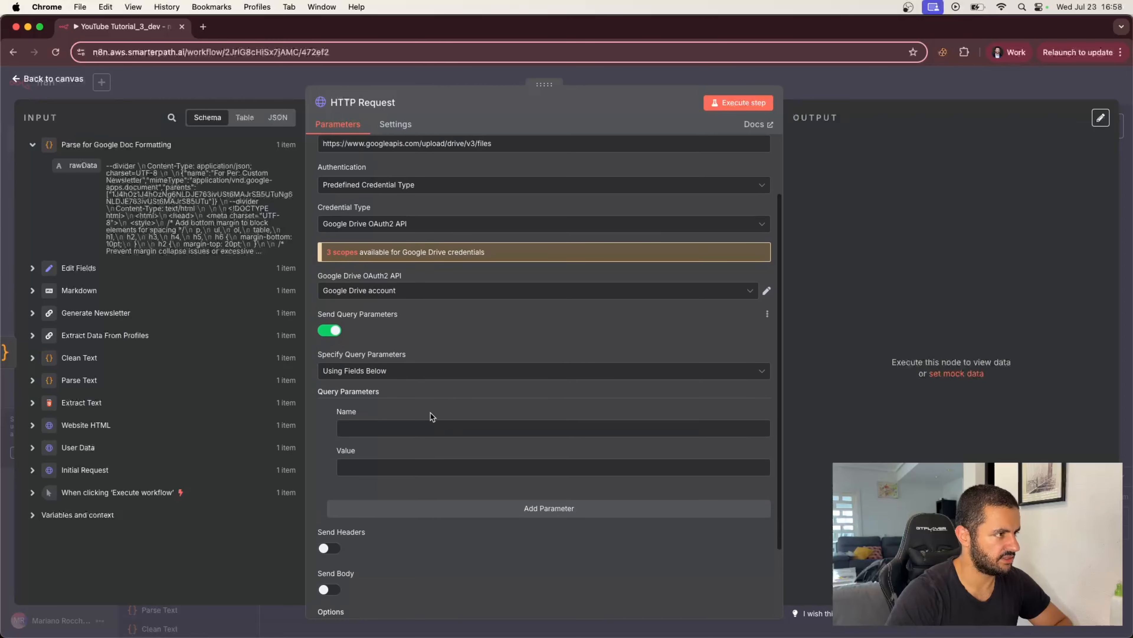
{"action": "scroll", "coordinate": [435, 447], "scroll_direction": "down", "scroll_amount": 2}
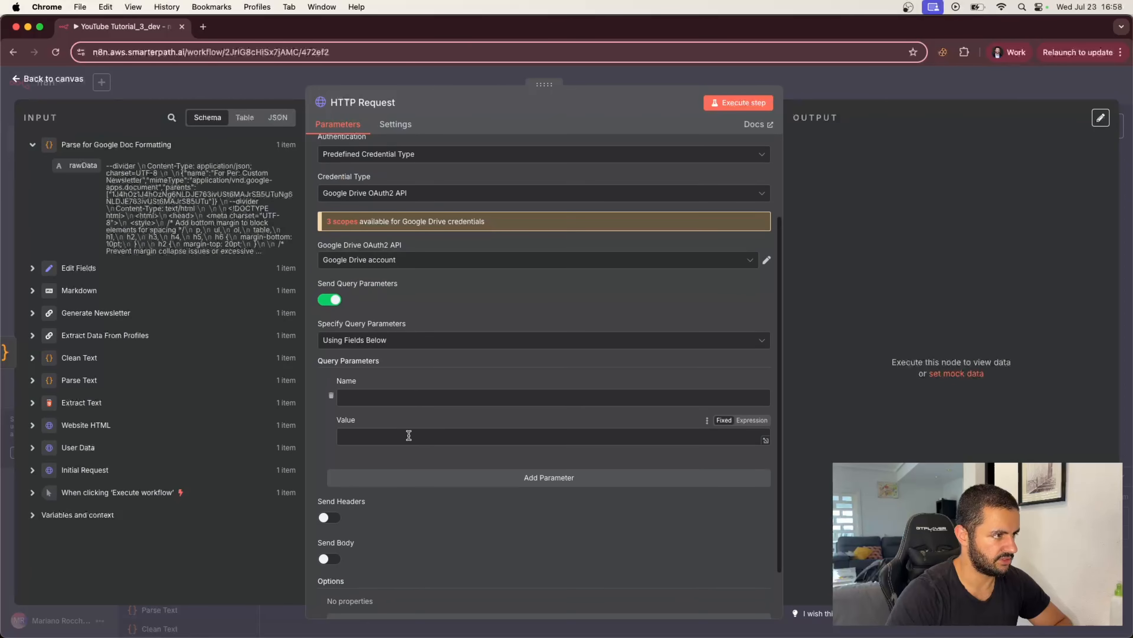
{"action": "left_click", "coordinate": [385, 396]}
{"action": "type", "text": "upl"}
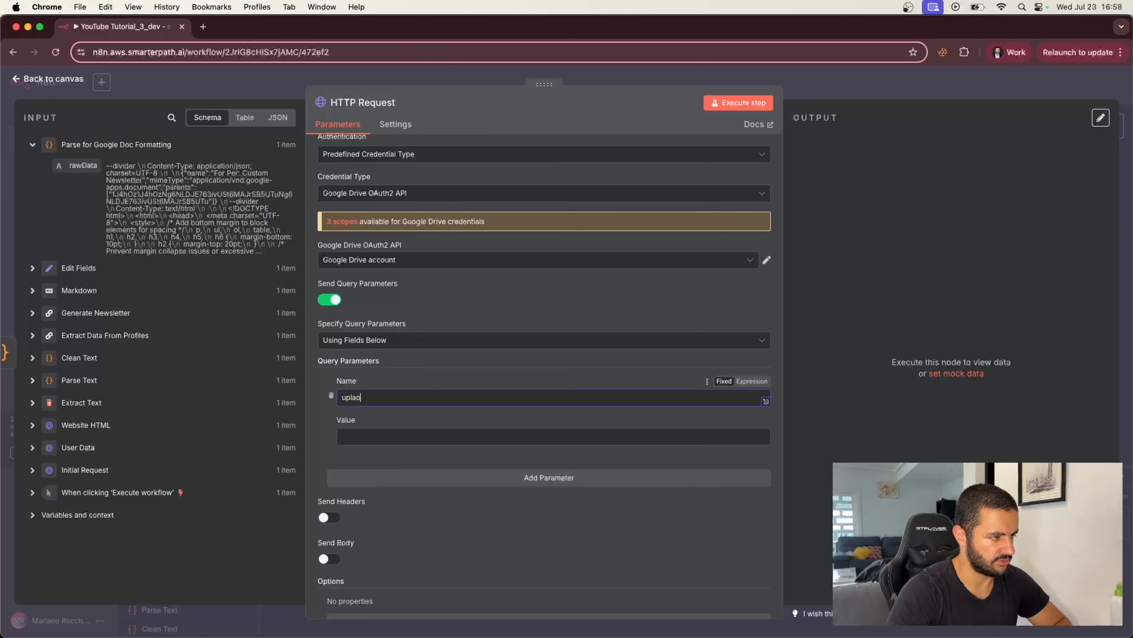
{"action": "type", "text": "oadType"}
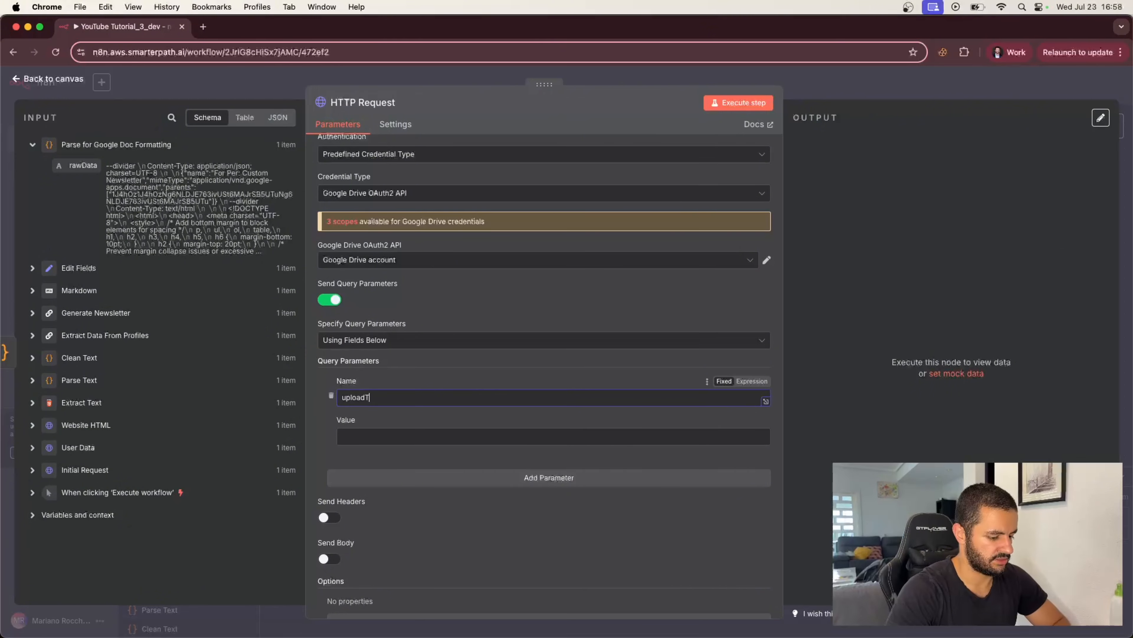
{"action": "left_click", "coordinate": [392, 442]}
{"action": "type", "text": "multipart"}
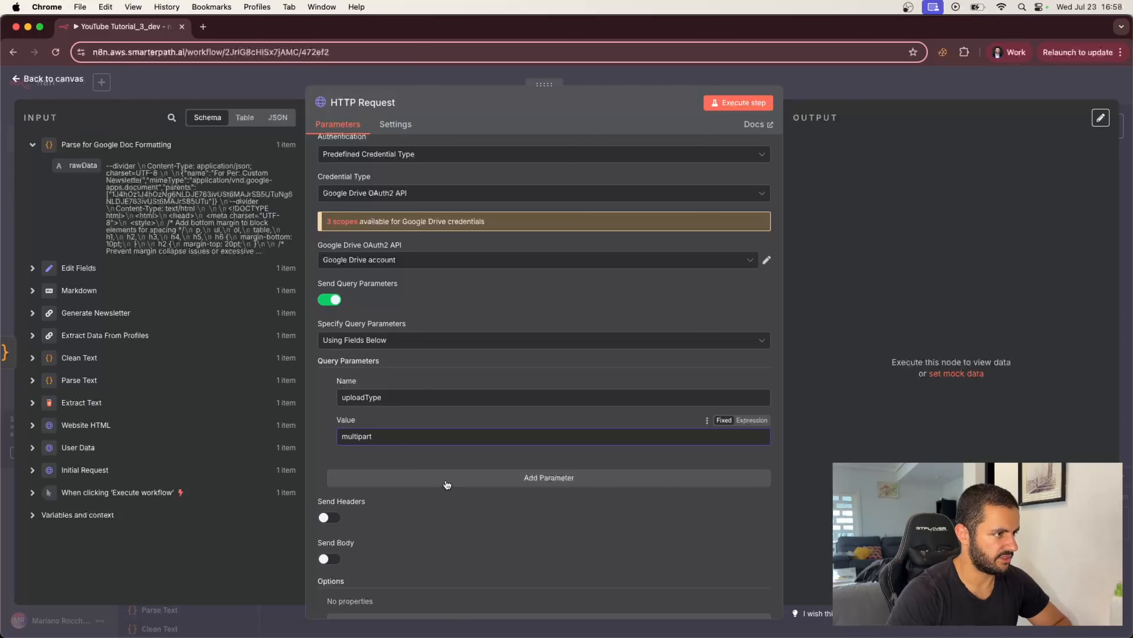
Step: Add a second query parameter named supportsAllDrives with the value True
{"action": "left_click", "coordinate": [500, 478]}
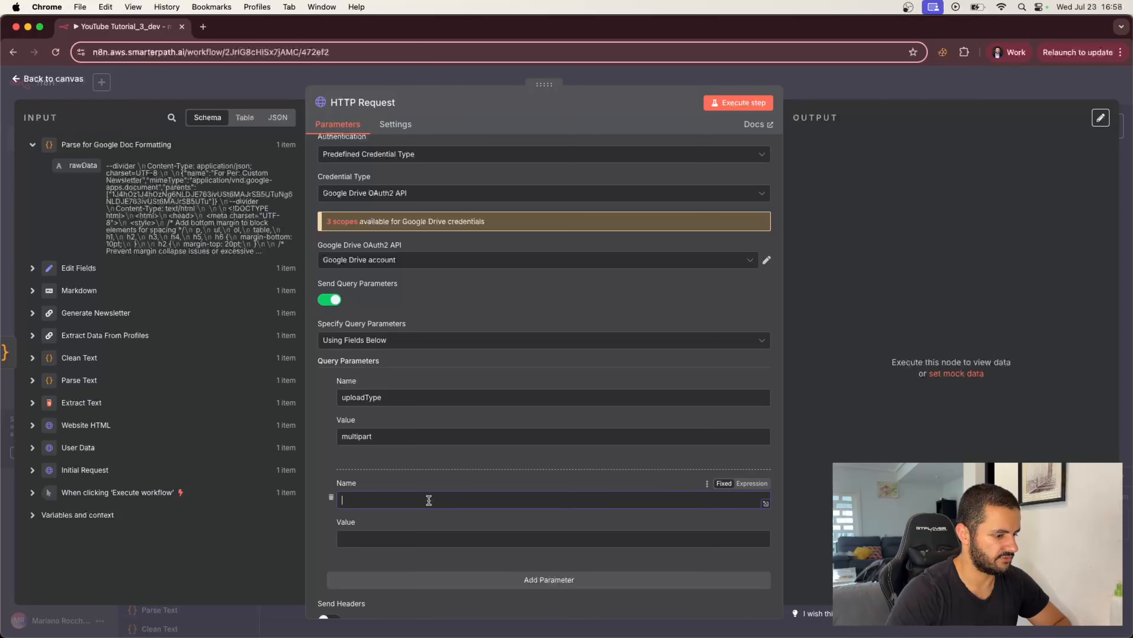
{"action": "type", "text": "supportsAl"}
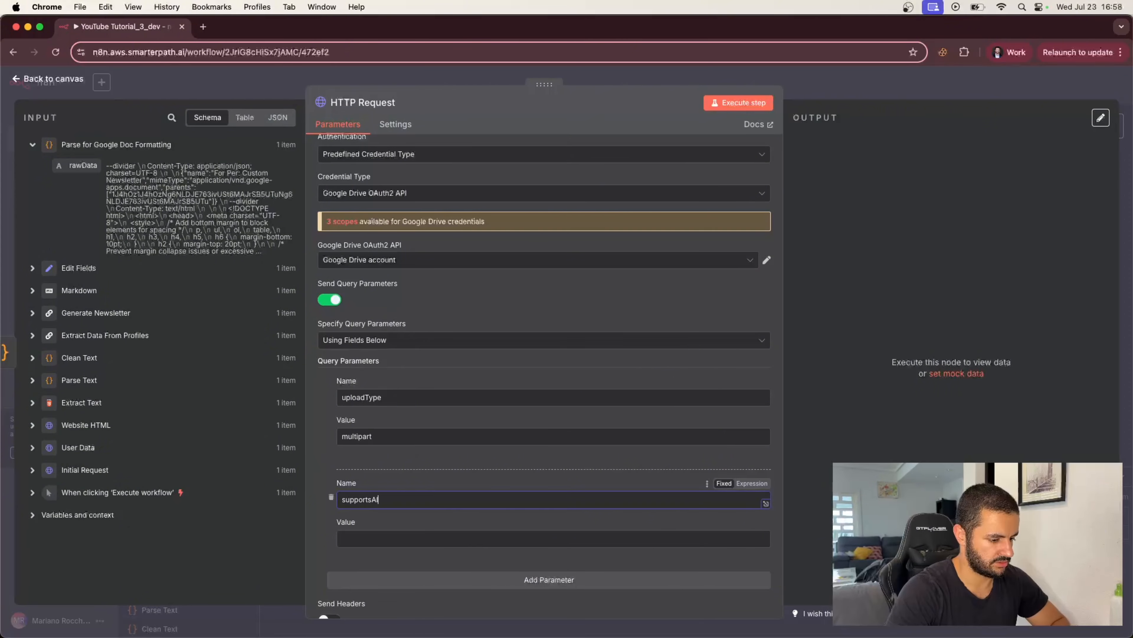
{"action": "type", "text": "lDrives"}
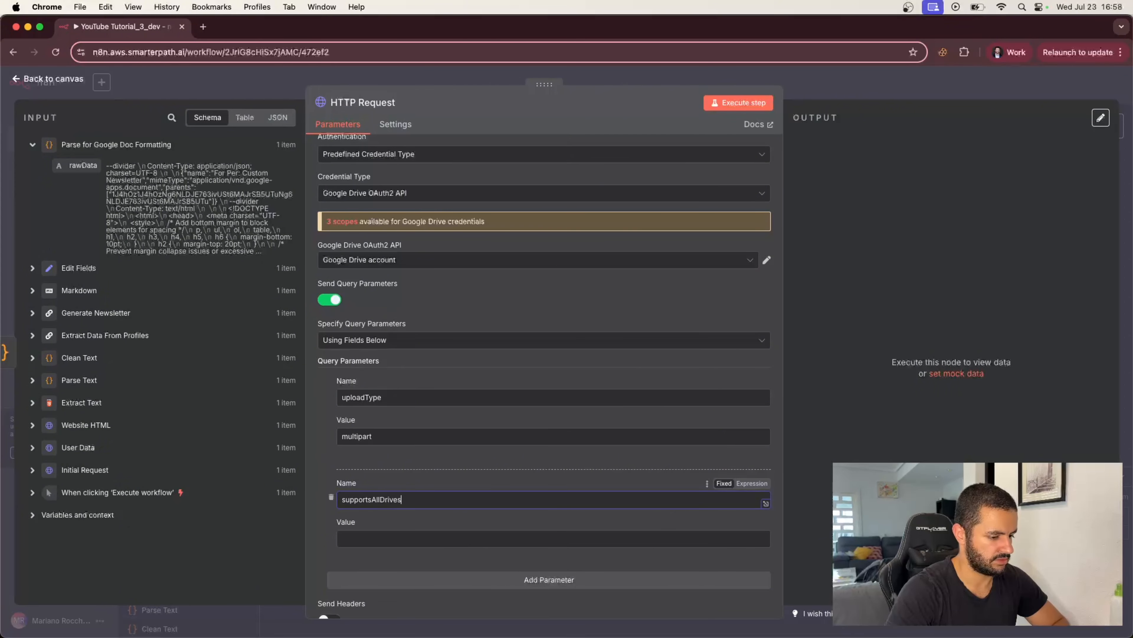
{"action": "left_click", "coordinate": [417, 535]}
{"action": "type", "text": "True"}
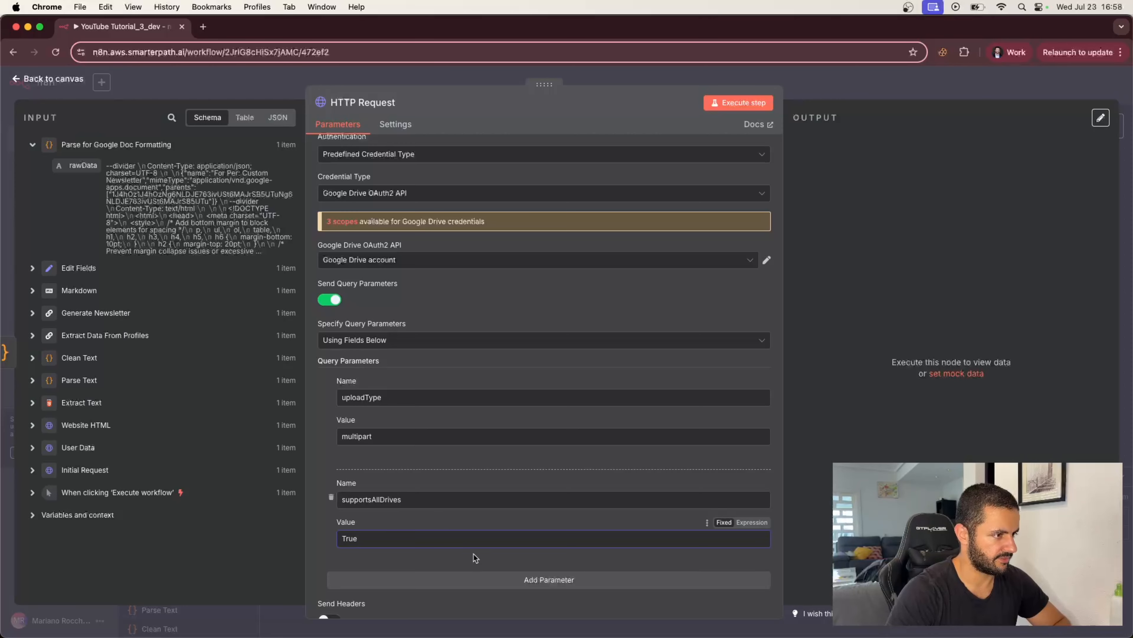
Step: Enable sending a body in the HTTP Request and set its body content type to Raw
{"action": "scroll", "coordinate": [475, 559], "scroll_direction": "down", "scroll_amount": 5}
{"action": "left_click", "coordinate": [332, 500]}
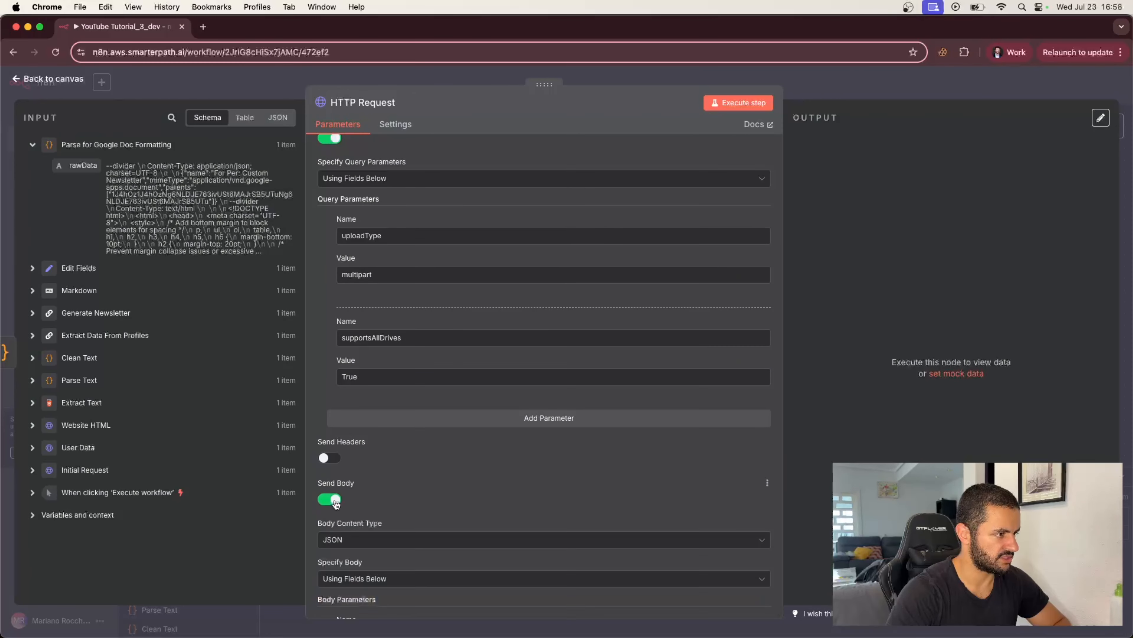
{"action": "scroll", "coordinate": [438, 491], "scroll_direction": "down", "scroll_amount": 4}
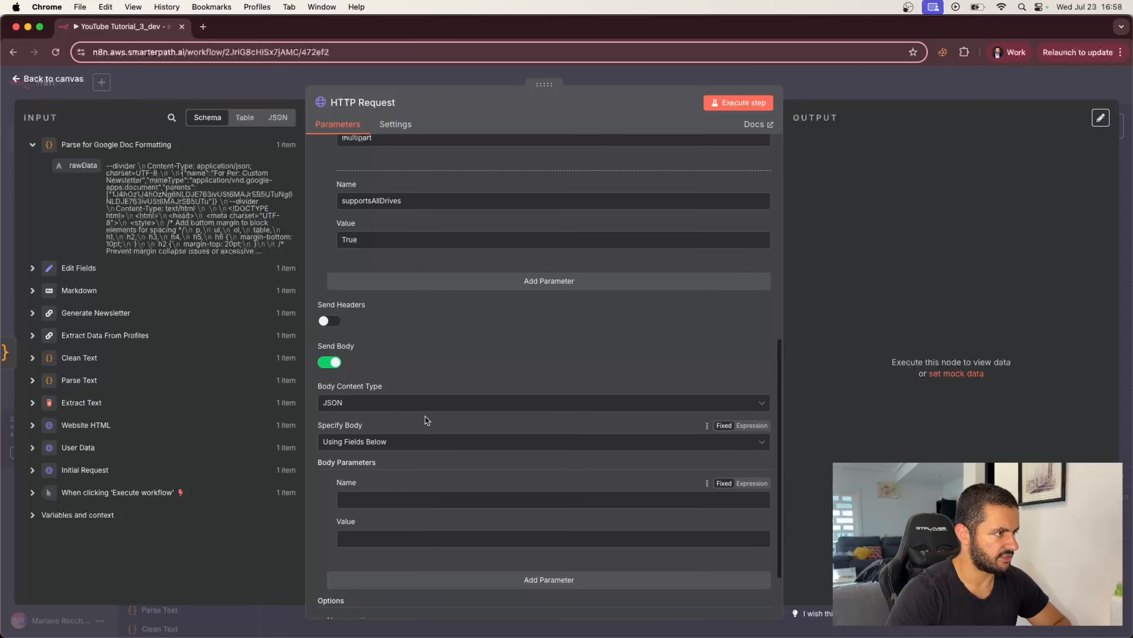
{"action": "left_click", "coordinate": [440, 406]}
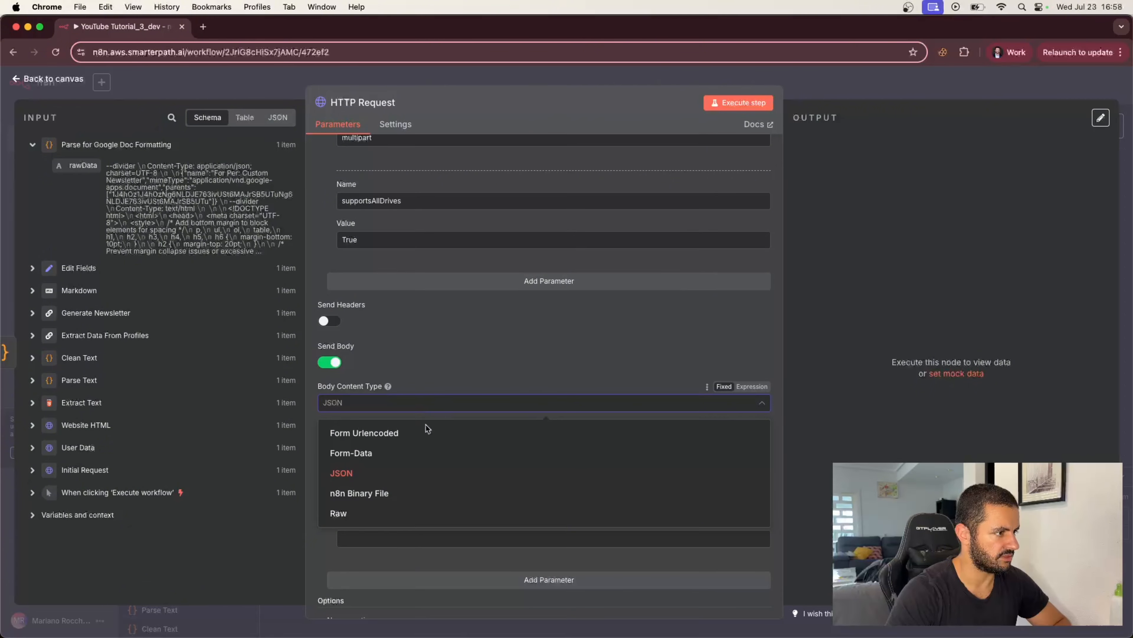
{"action": "left_click", "coordinate": [375, 527]}
{"action": "left_click", "coordinate": [404, 404]}
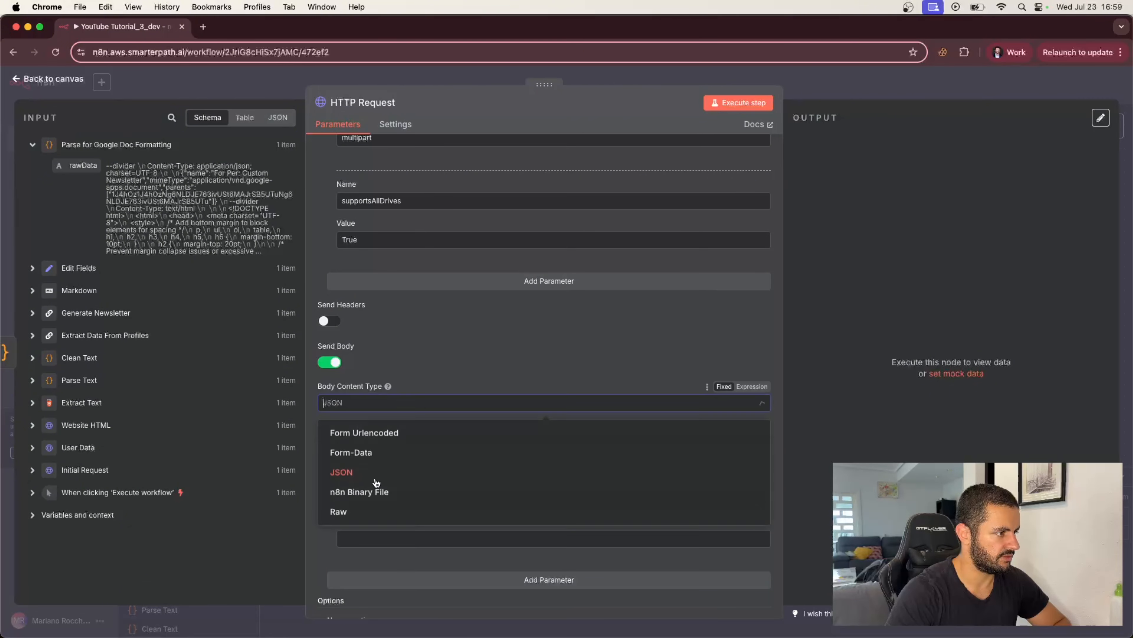
{"action": "left_click", "coordinate": [342, 514]}
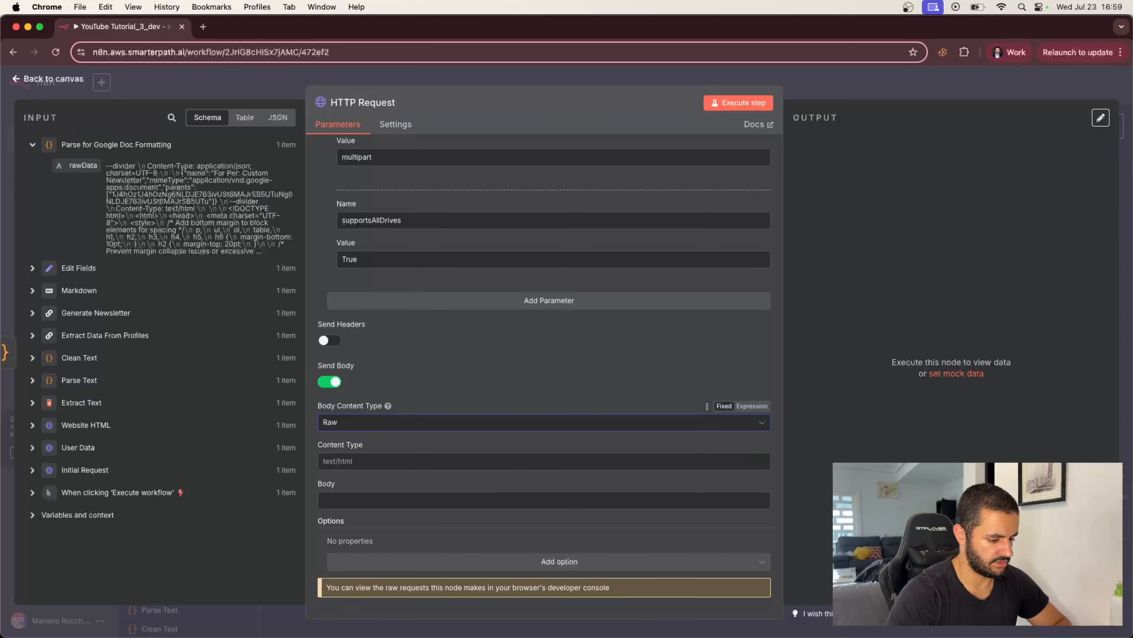
{"action": "key", "text": "super+Tab"}
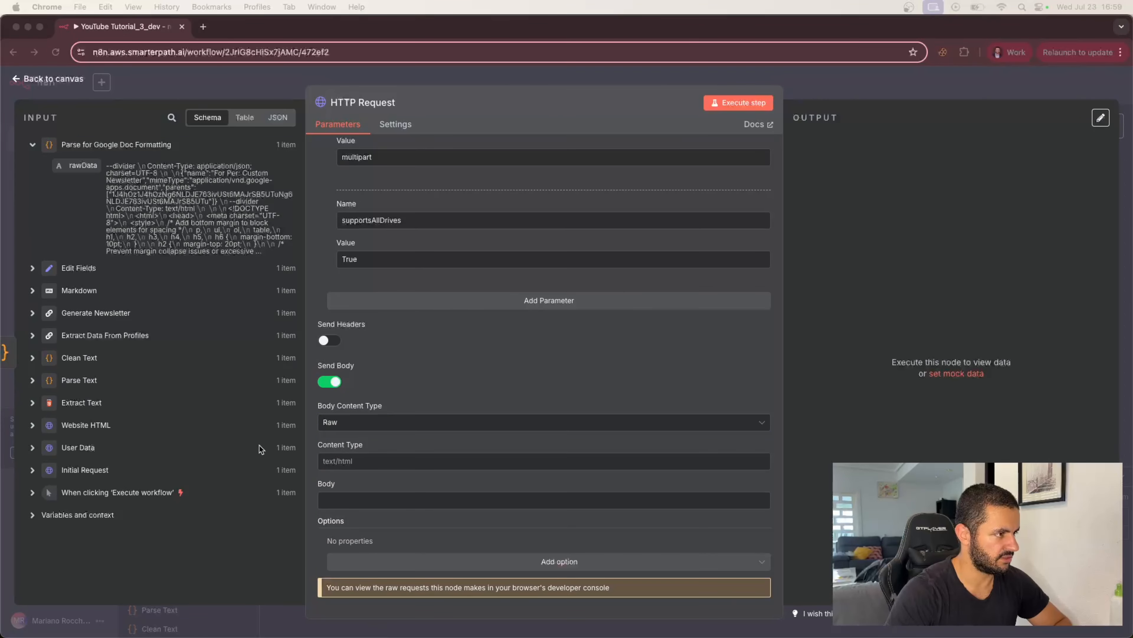
{"action": "left_click", "coordinate": [338, 454]}
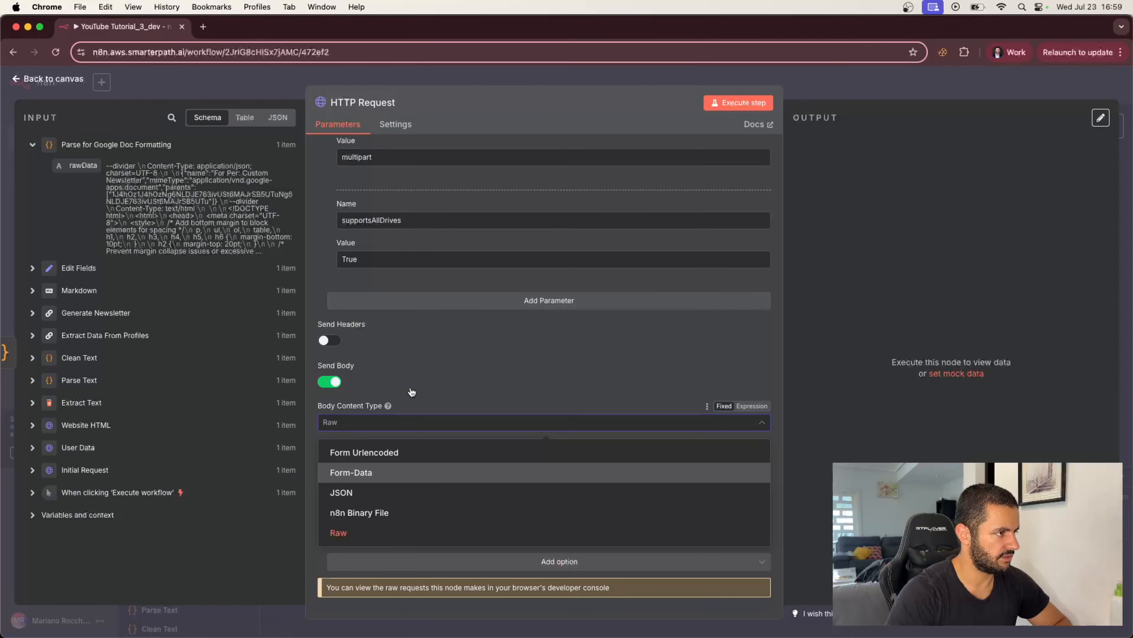
{"action": "key", "text": "Return"}
{"action": "left_click", "coordinate": [401, 423]}
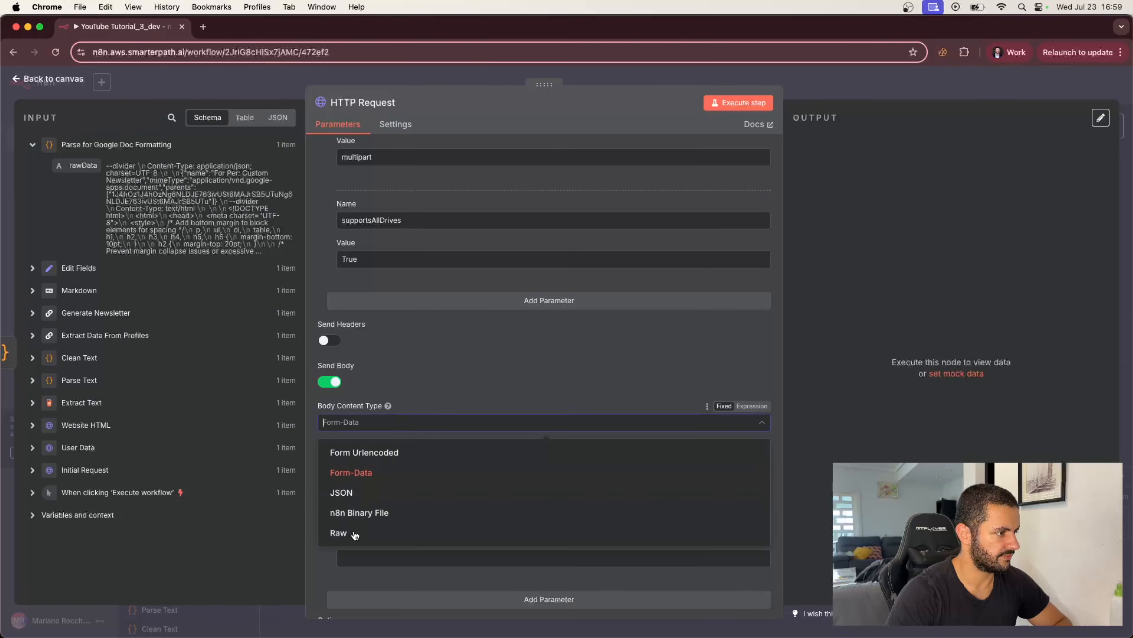
{"action": "left_click", "coordinate": [337, 532]}
Step: Set the content type to multipart/related; boundary=divider and map the body to the rawData field from Parse for Google Doc Formatting
{"action": "left_click", "coordinate": [367, 463]}
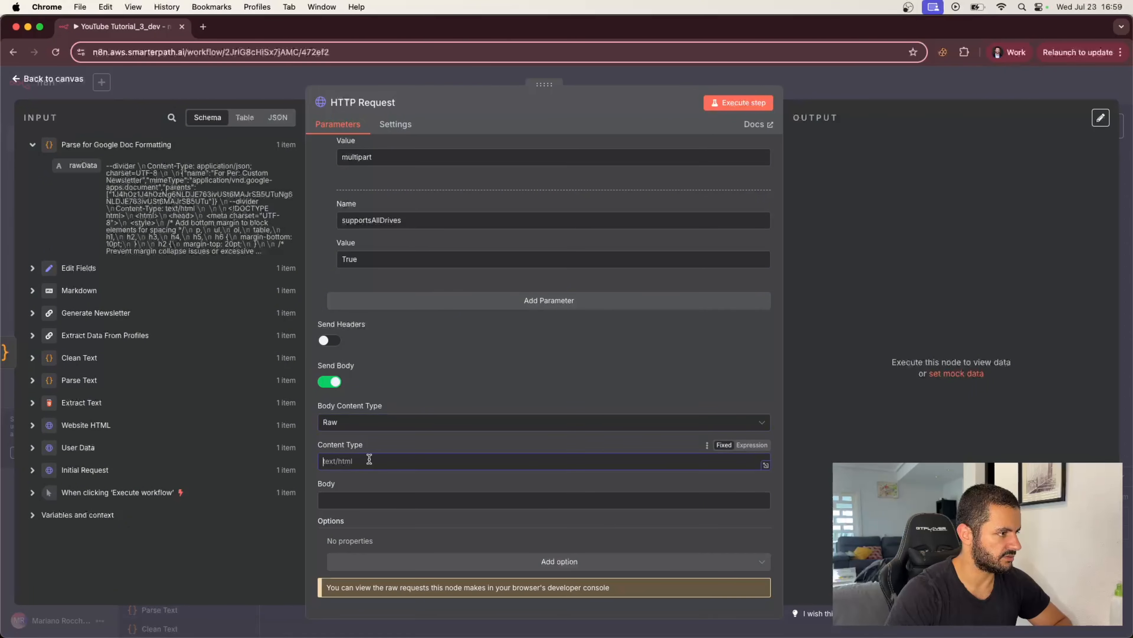
{"action": "type", "text": "multipart/related; boundary=divider"}
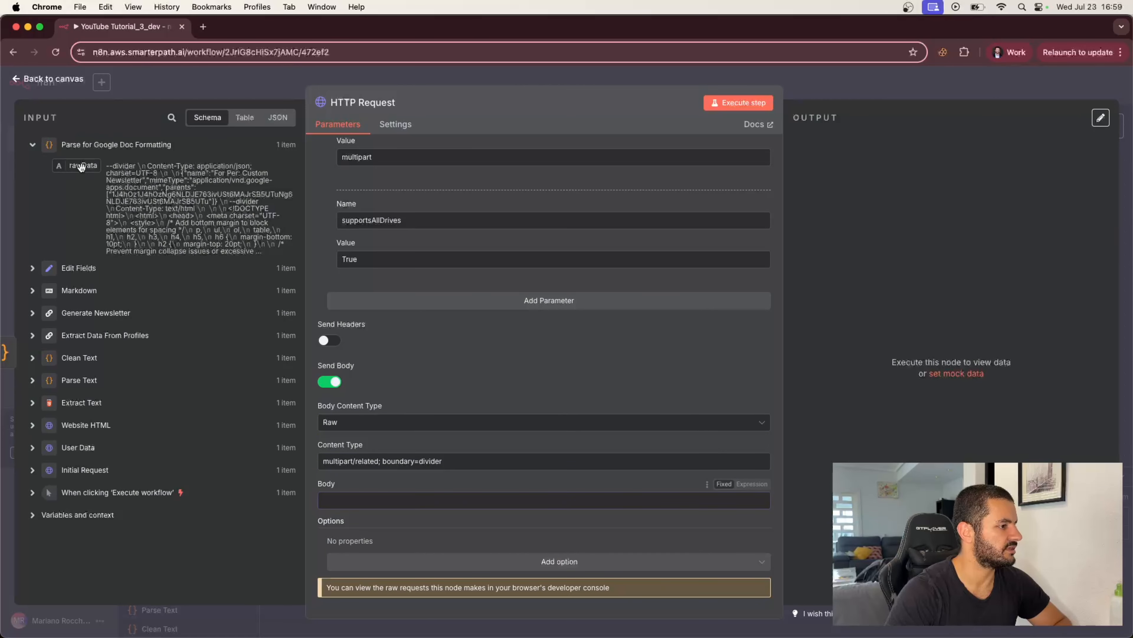
{"action": "left_click_drag", "start_coordinate": [81, 166], "coordinate": [336, 500]}
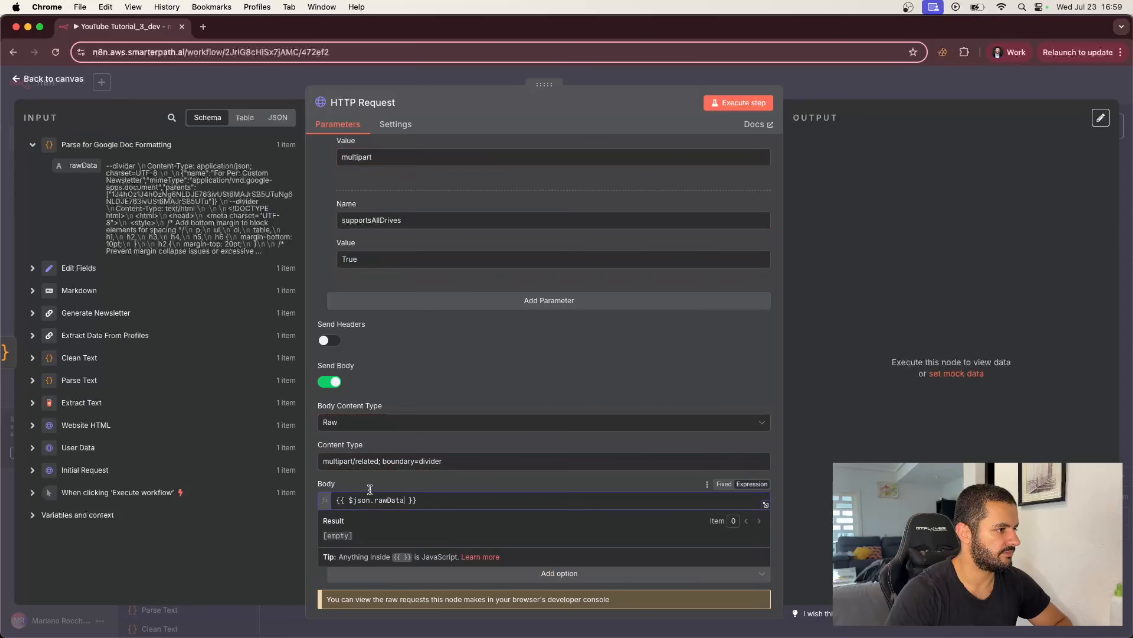
{"action": "scroll", "coordinate": [459, 544], "scroll_direction": "down", "scroll_amount": 1}
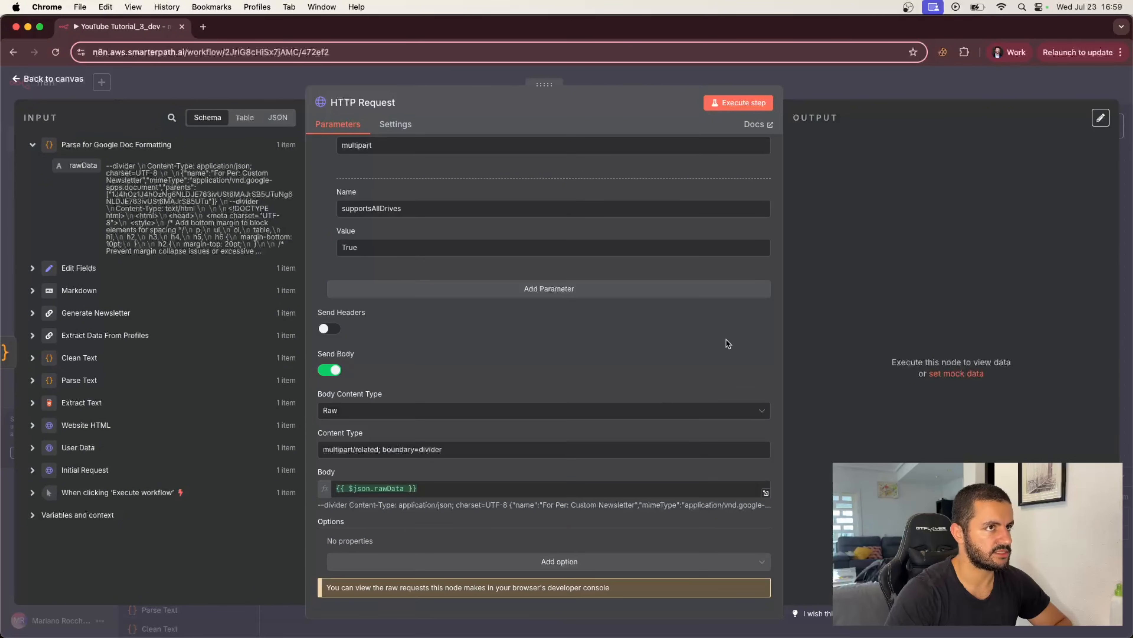
Step: Execute the HTTP Request node, review its request settings and expand the Edit Fields input data
{"action": "left_click", "coordinate": [734, 103]}
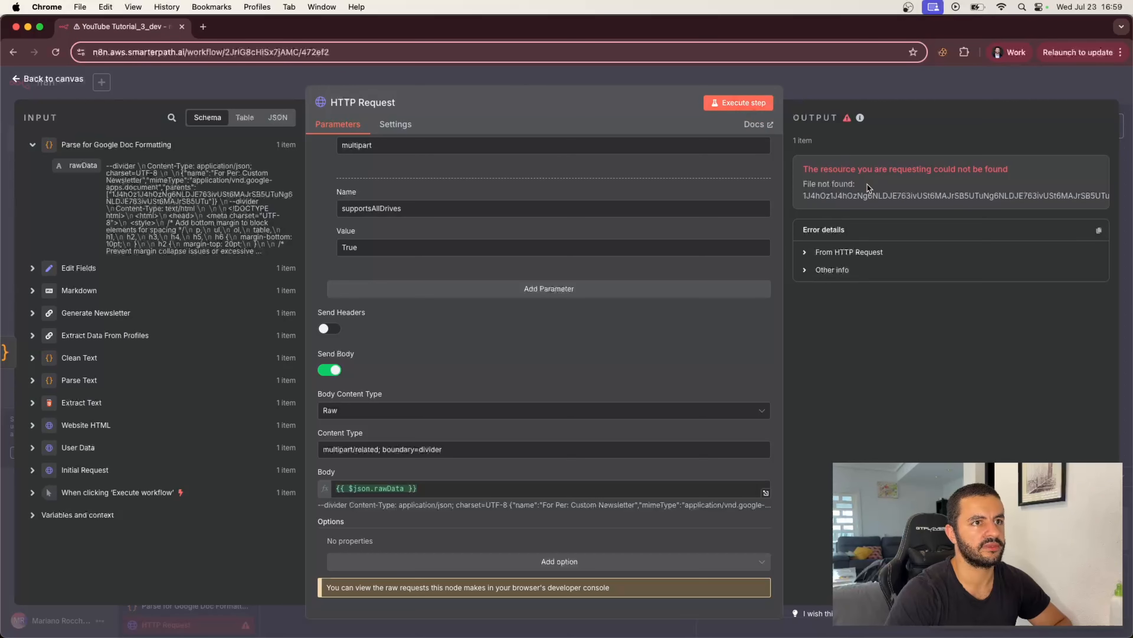
{"action": "scroll", "coordinate": [640, 252], "scroll_direction": "up", "scroll_amount": 10}
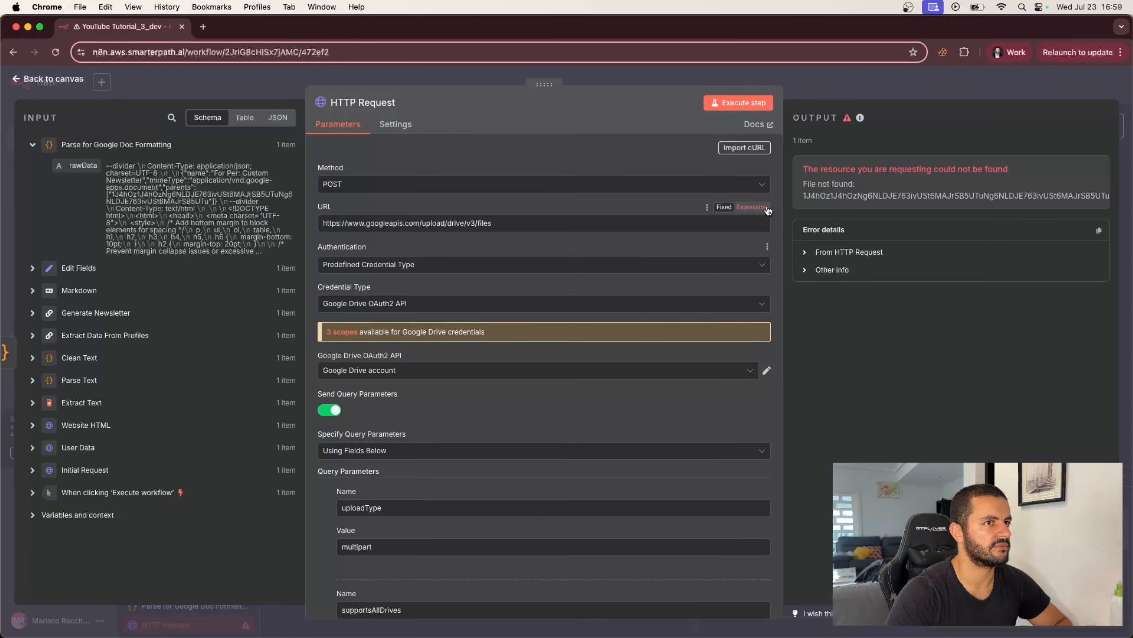
{"action": "left_click", "coordinate": [32, 268]}
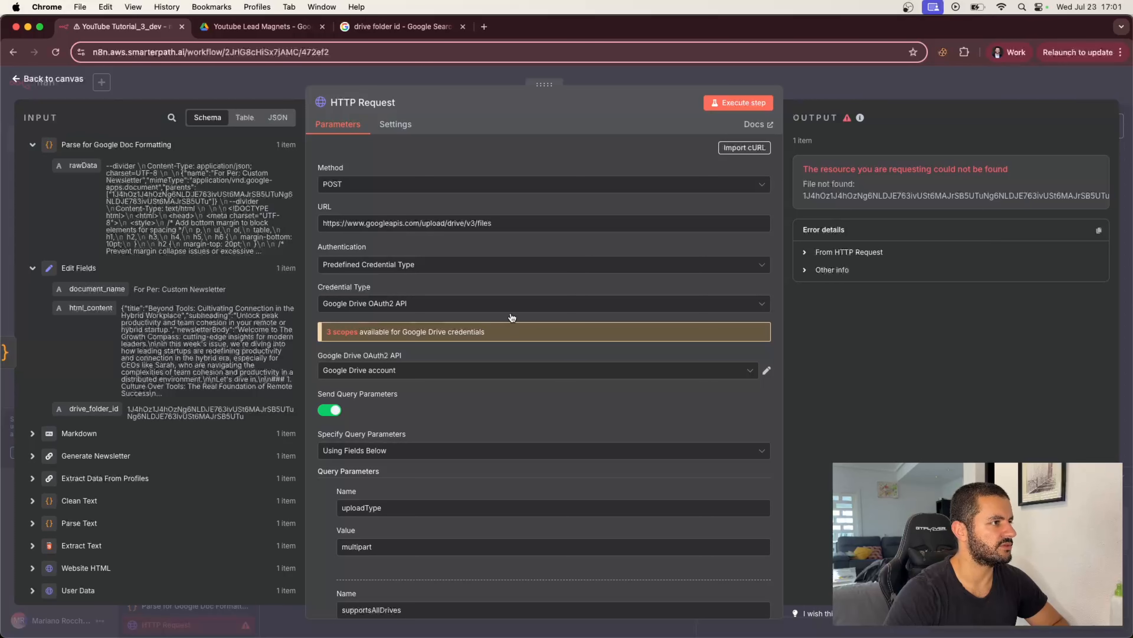
{"action": "left_click", "coordinate": [480, 308]}
{"action": "left_click", "coordinate": [482, 311]}
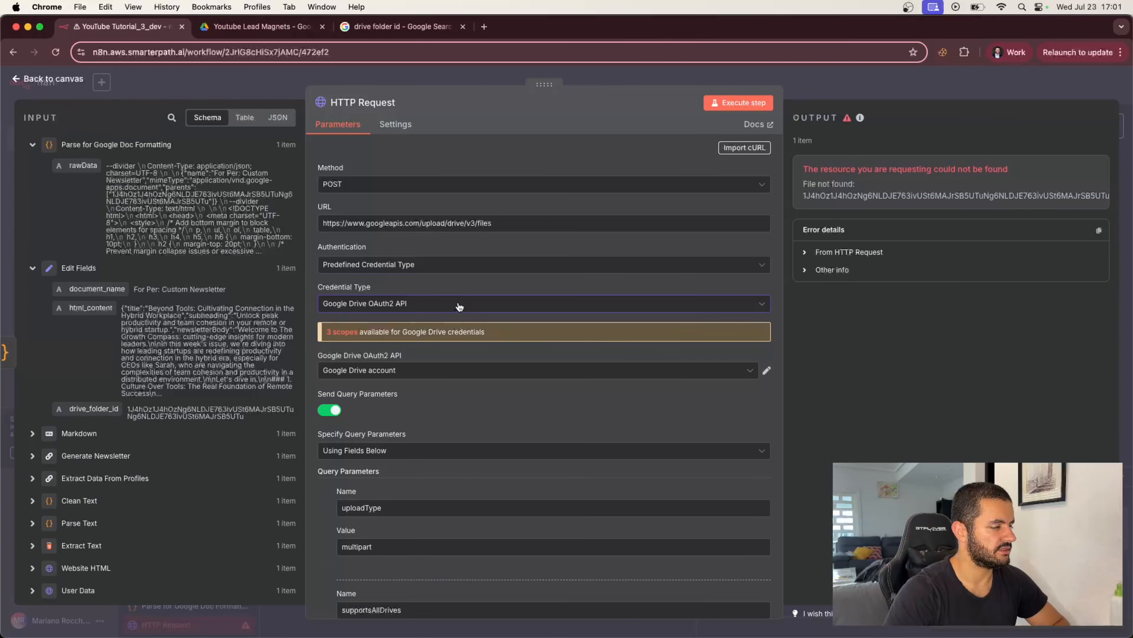
{"action": "left_click", "coordinate": [509, 305]}
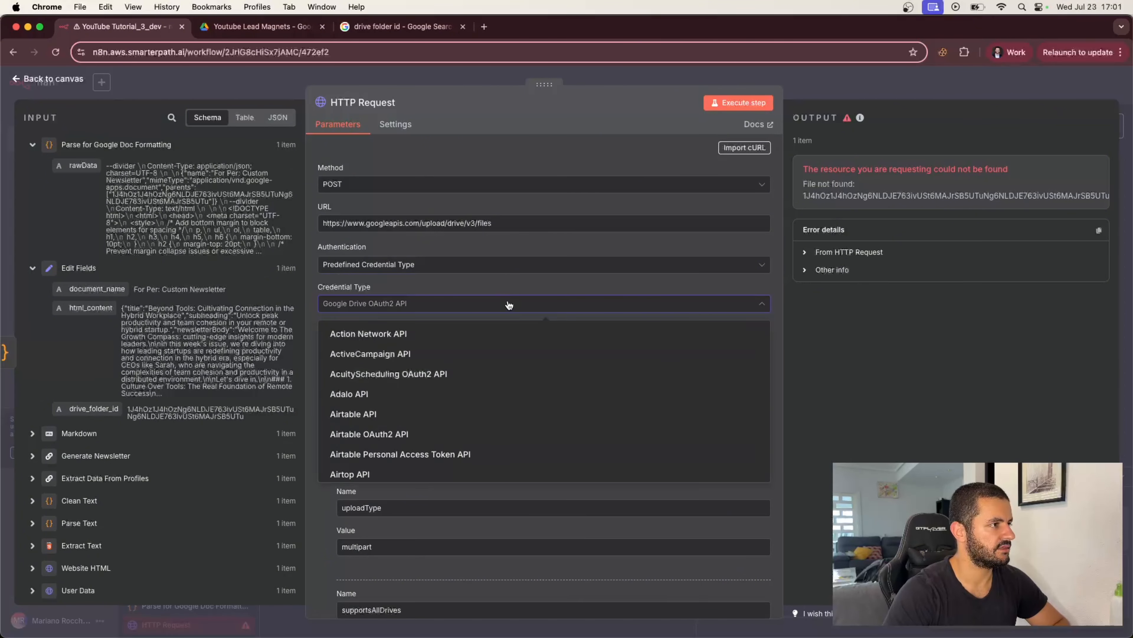
{"action": "type", "text": "javi"}
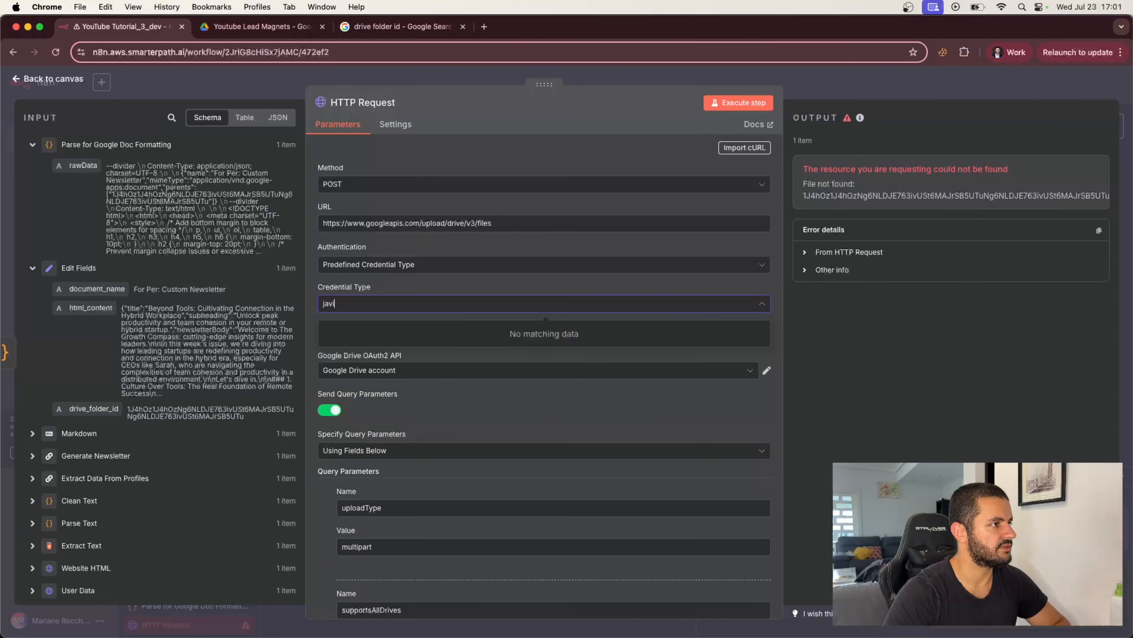
{"action": "left_click", "coordinate": [421, 303]}
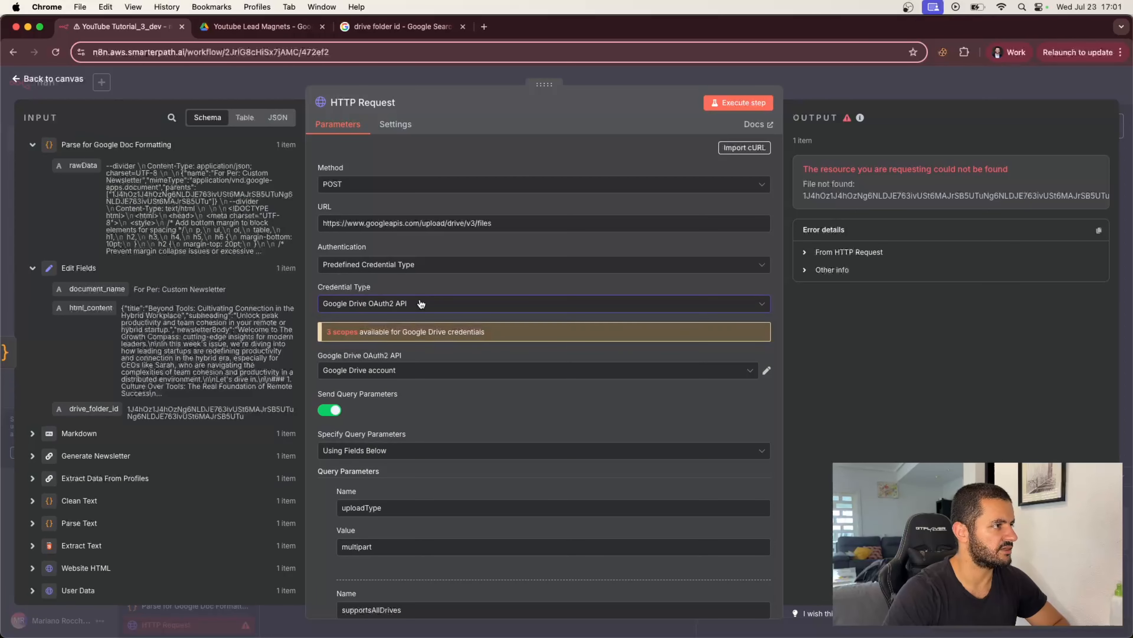
Step: Reselect Google Drive OAuth2 API as the HTTP Request's credential type and Google Drive account as its credential
{"action": "left_click", "coordinate": [421, 305]}
{"action": "type", "text": "goo"}
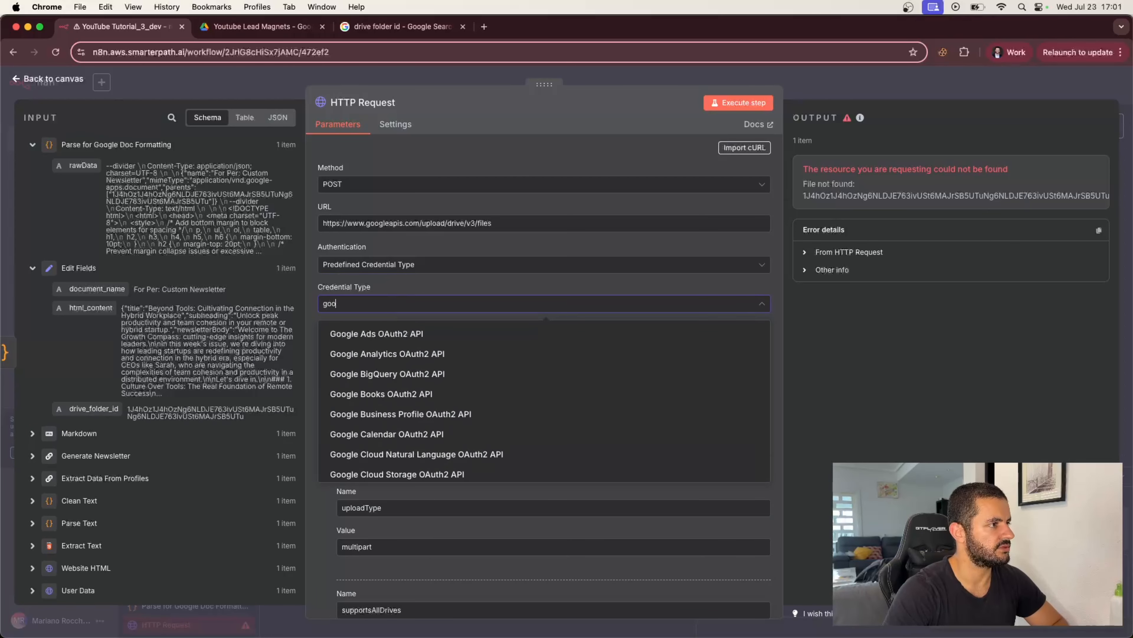
{"action": "type", "text": "gle"}
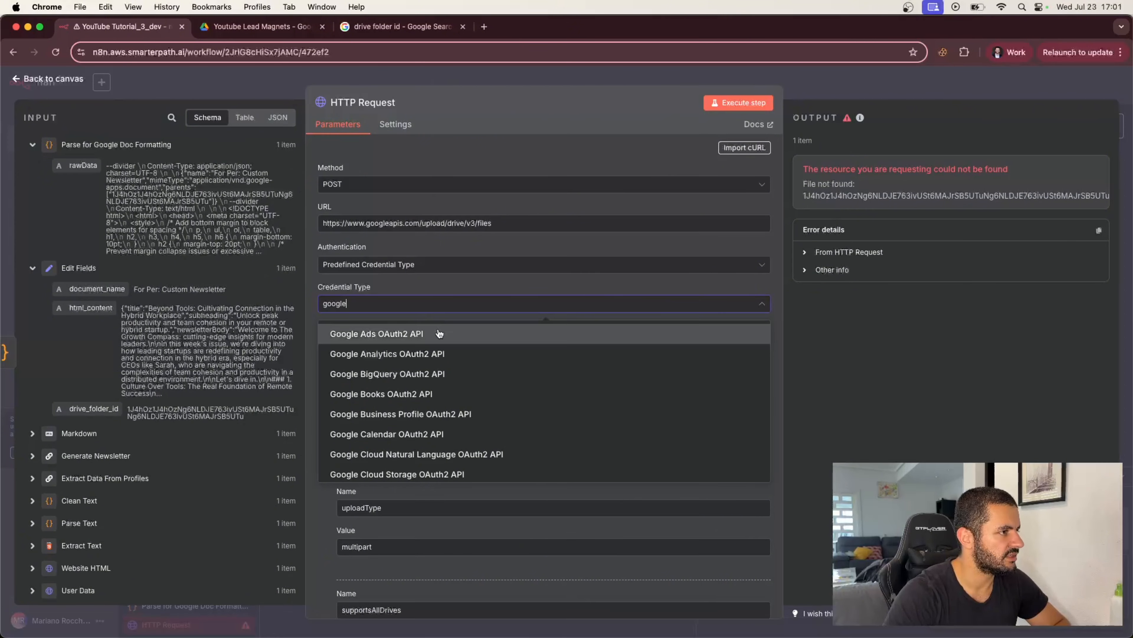
{"action": "scroll", "coordinate": [440, 333], "scroll_direction": "down", "scroll_amount": 5}
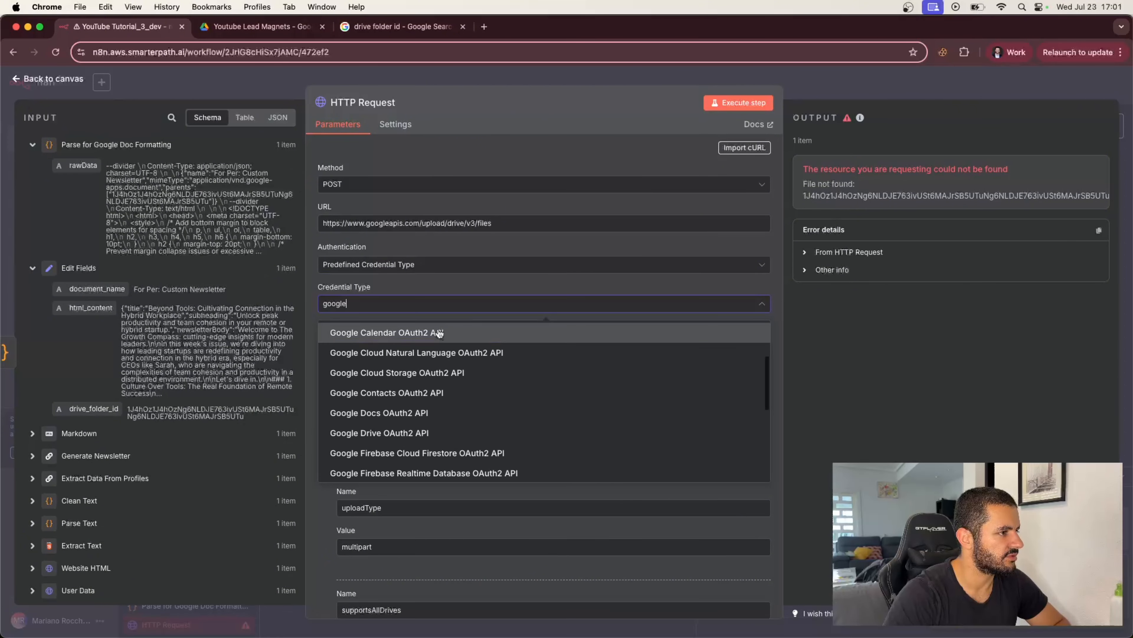
{"action": "scroll", "coordinate": [434, 387], "scroll_direction": "up", "scroll_amount": 1}
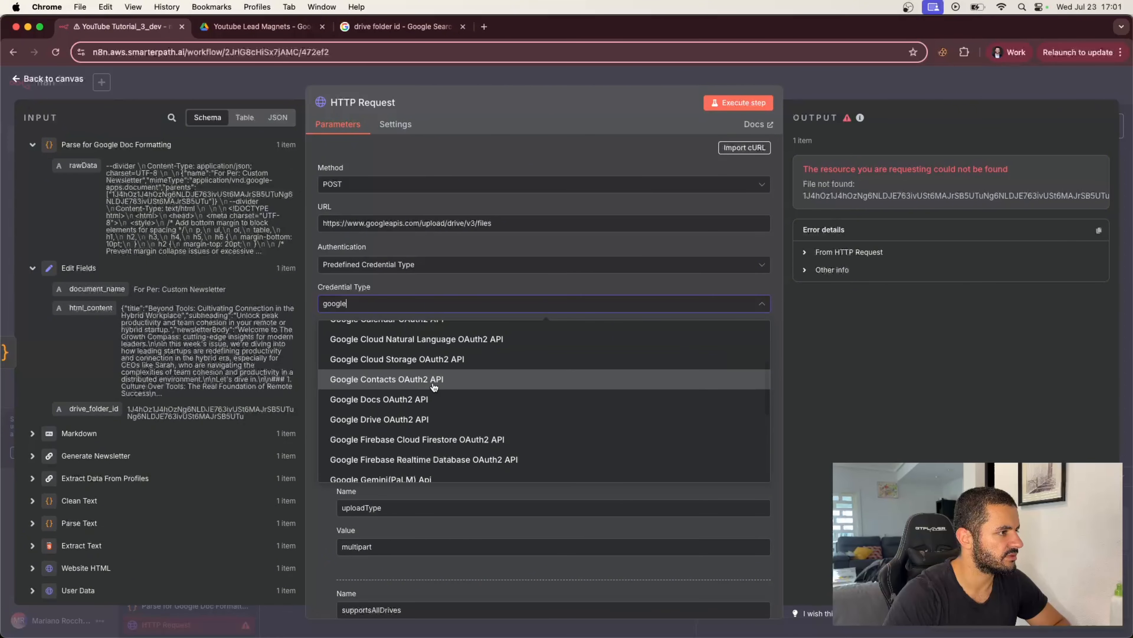
{"action": "scroll", "coordinate": [424, 419], "scroll_direction": "up", "scroll_amount": 4}
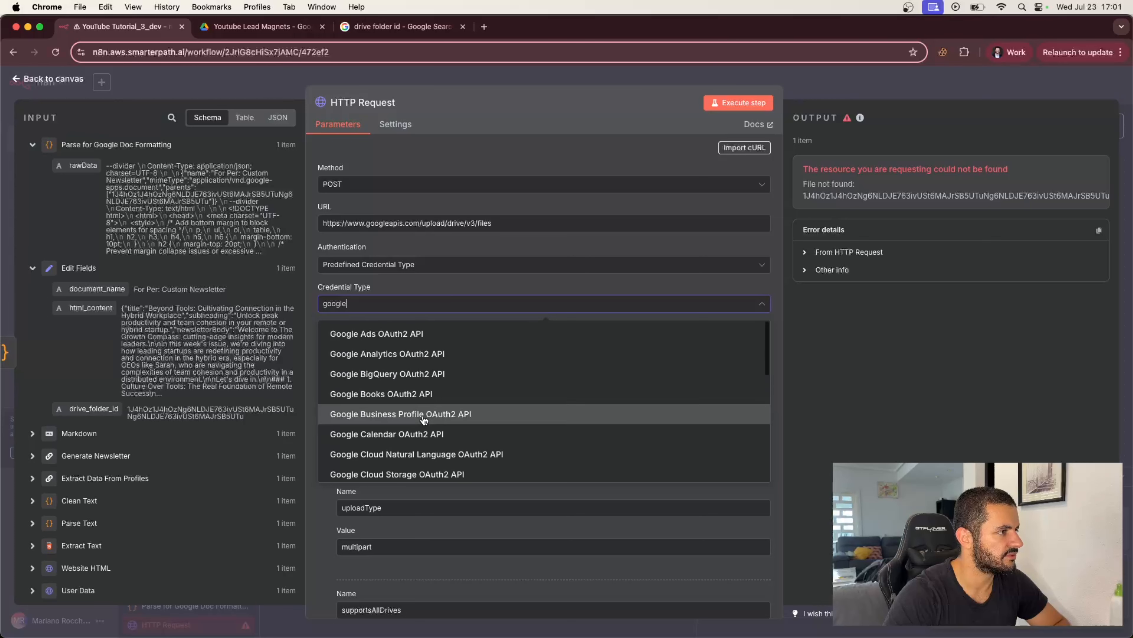
{"action": "scroll", "coordinate": [423, 420], "scroll_direction": "down", "scroll_amount": 5}
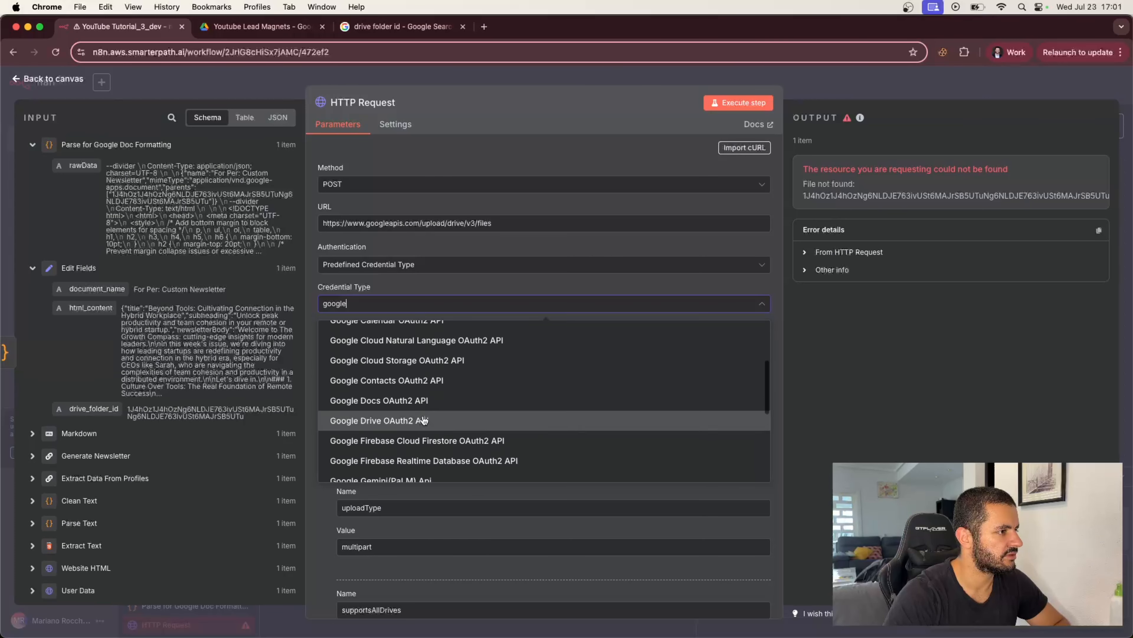
{"action": "left_click", "coordinate": [417, 410]}
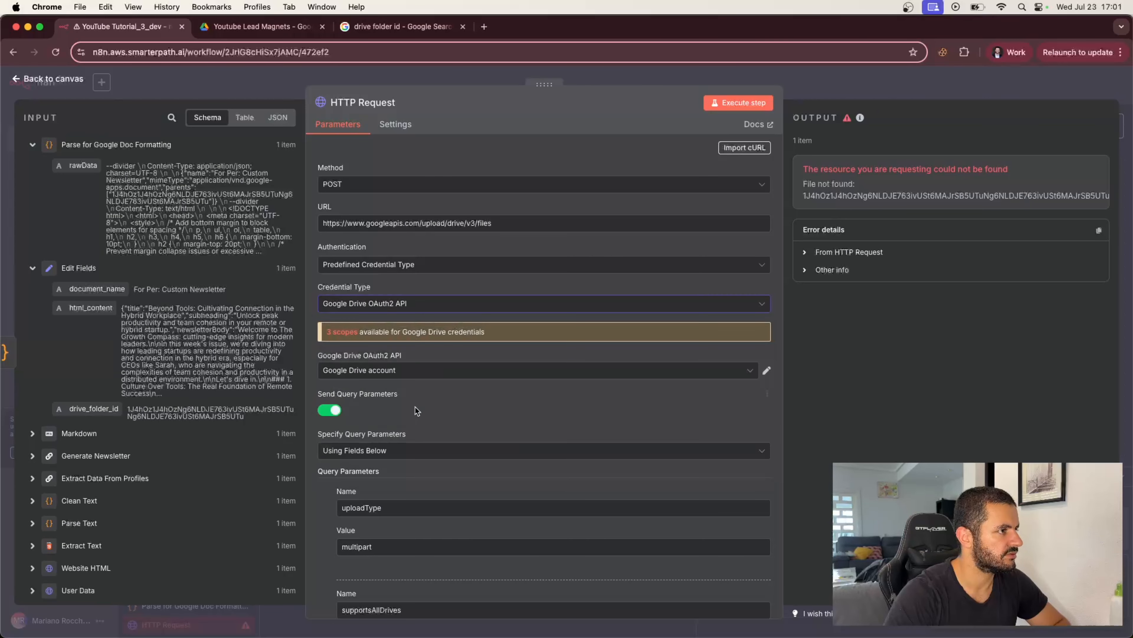
{"action": "left_click", "coordinate": [426, 375]}
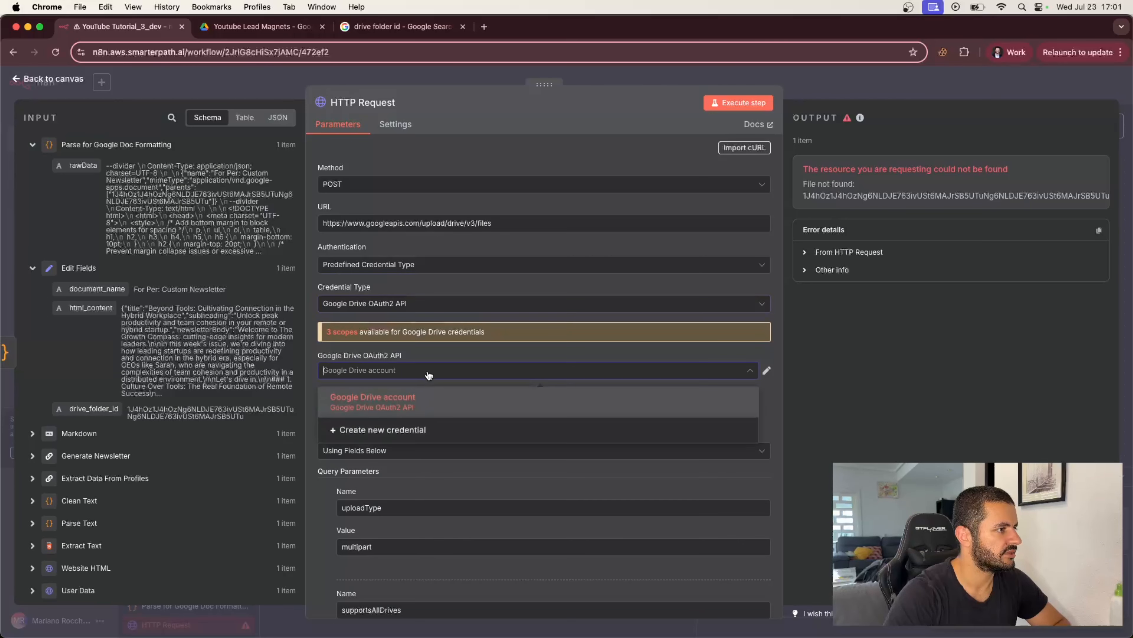
{"action": "left_click", "coordinate": [427, 402]}
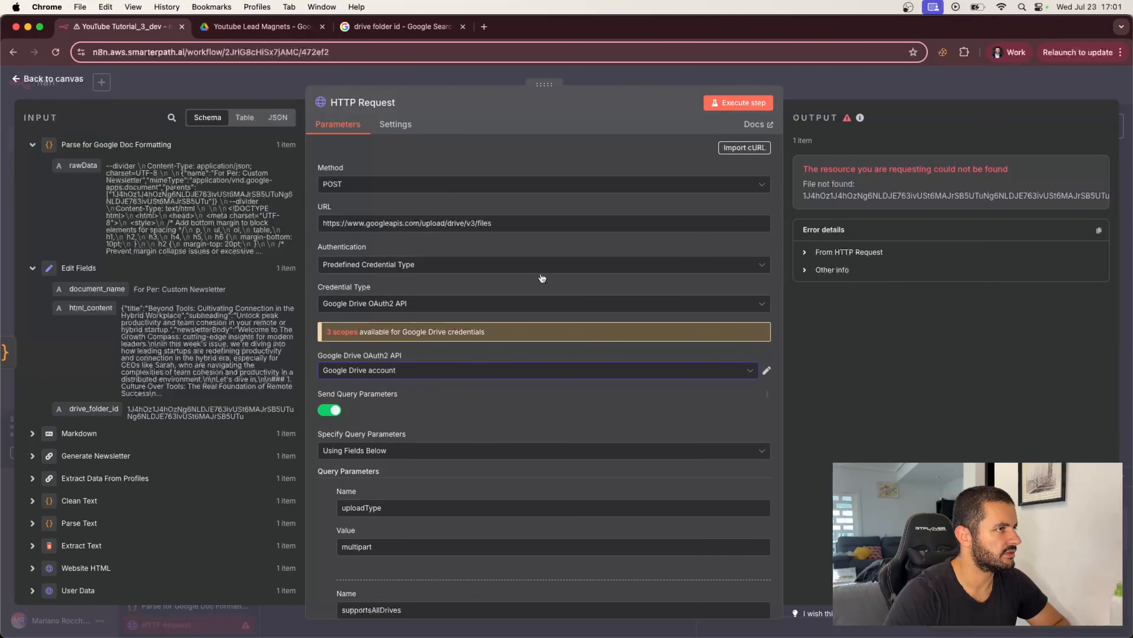
Step: Execute the HTTP Request node, examine its error details and query parameters, and return to the canvas
{"action": "left_click", "coordinate": [754, 104]}
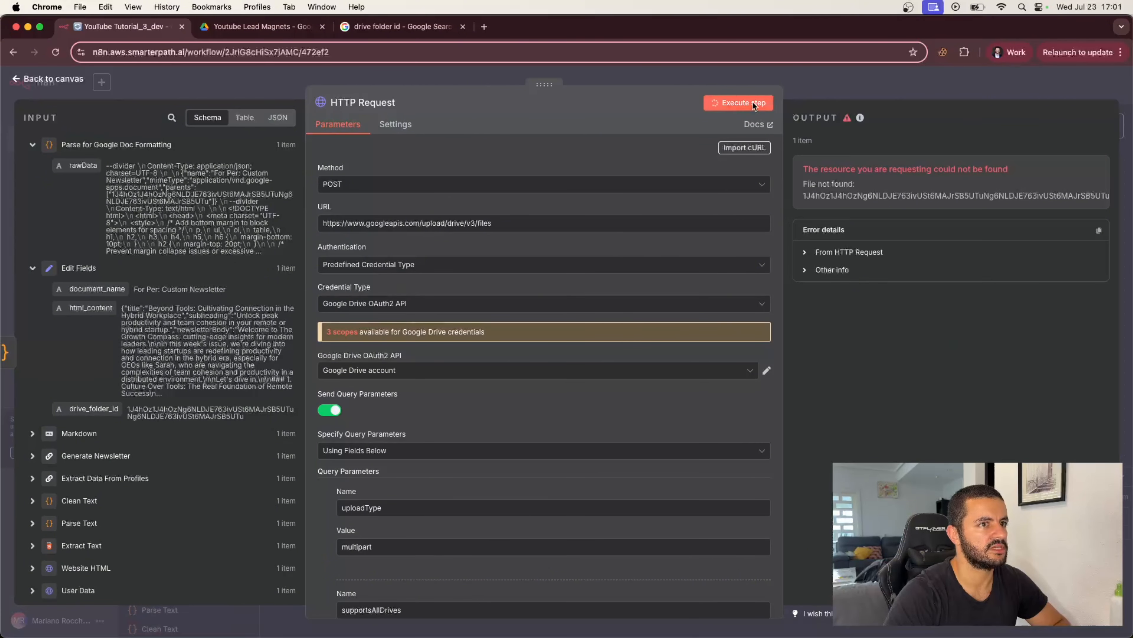
{"action": "left_click", "coordinate": [805, 252]}
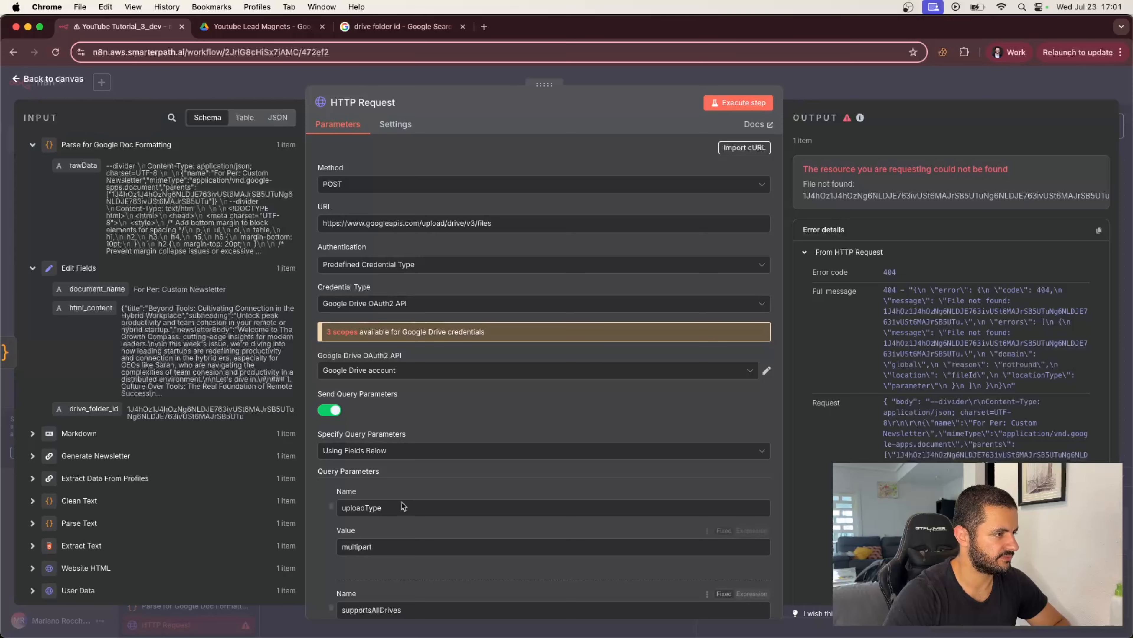
{"action": "scroll", "coordinate": [417, 462], "scroll_direction": "down", "scroll_amount": 3}
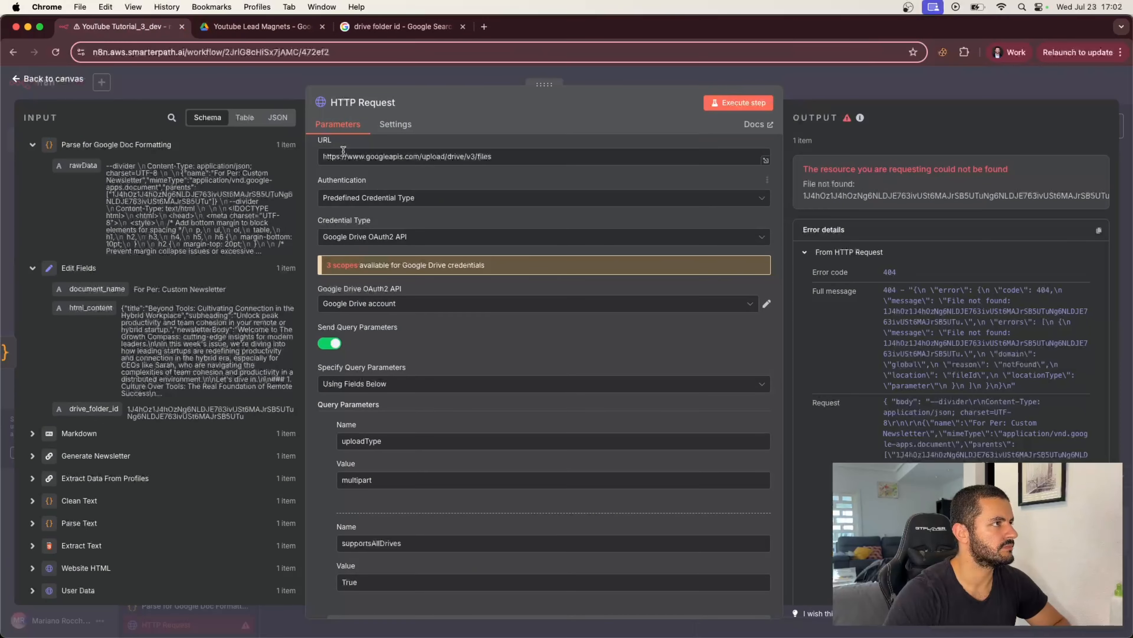
{"action": "left_click", "coordinate": [263, 92]}
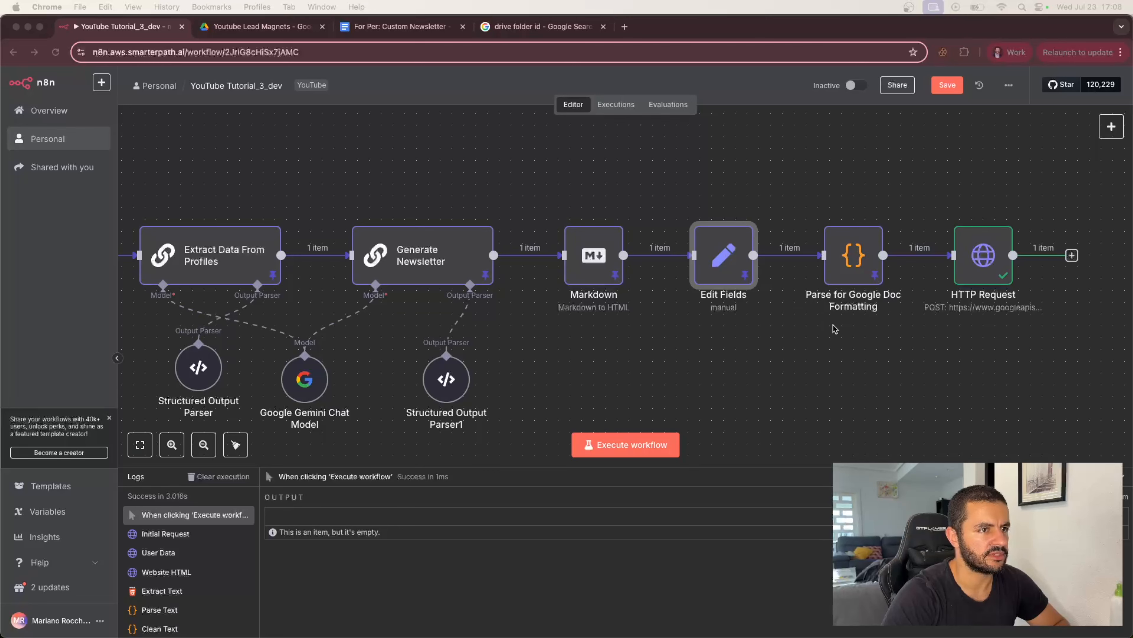
Step: In the Edit Fields node, replace the html_content expression with the data field from the Markdown input
{"action": "left_click", "coordinate": [837, 357]}
{"action": "mouse_move", "coordinate": [762, 263]}
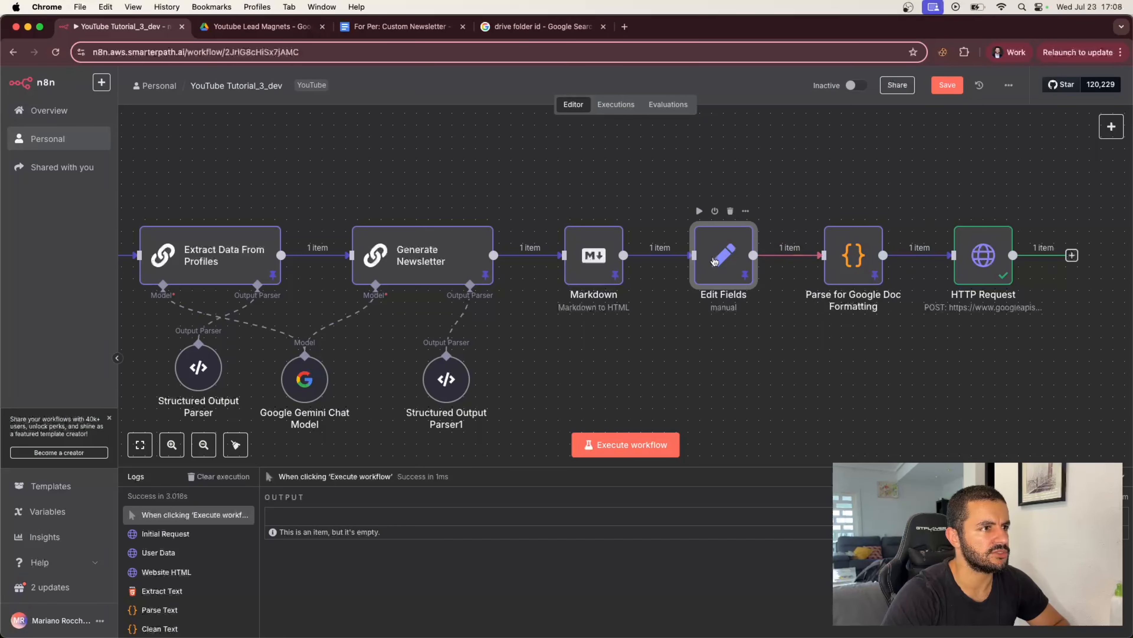
{"action": "double_click", "coordinate": [716, 262]}
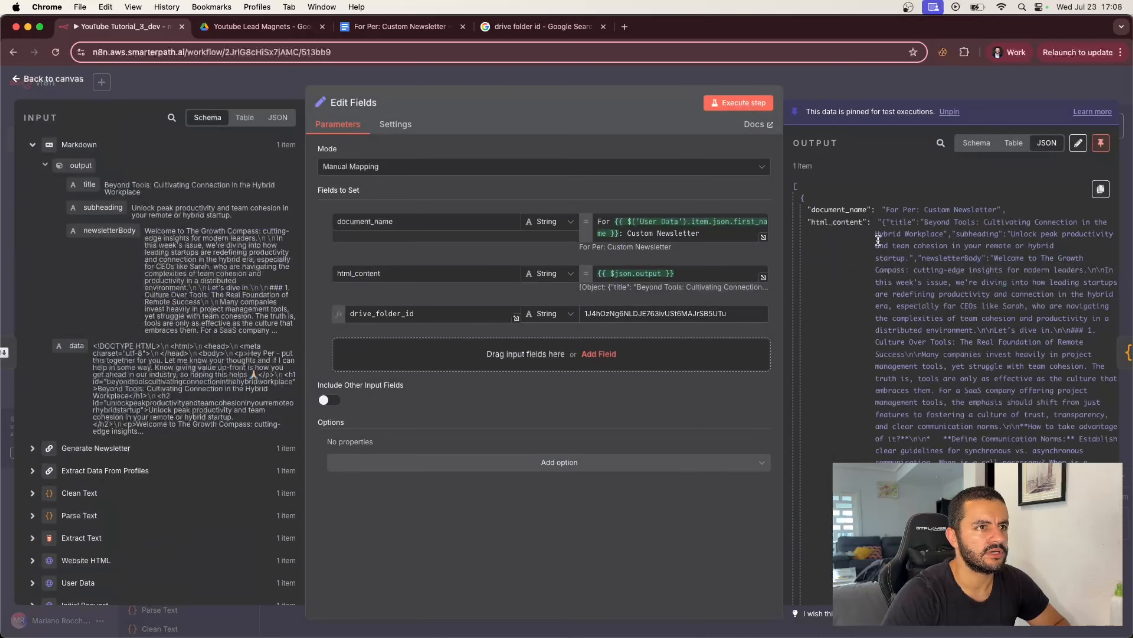
{"action": "left_click_drag", "start_coordinate": [884, 222], "coordinate": [931, 295]}
{"action": "scroll", "coordinate": [931, 295], "scroll_direction": "down", "scroll_amount": 4}
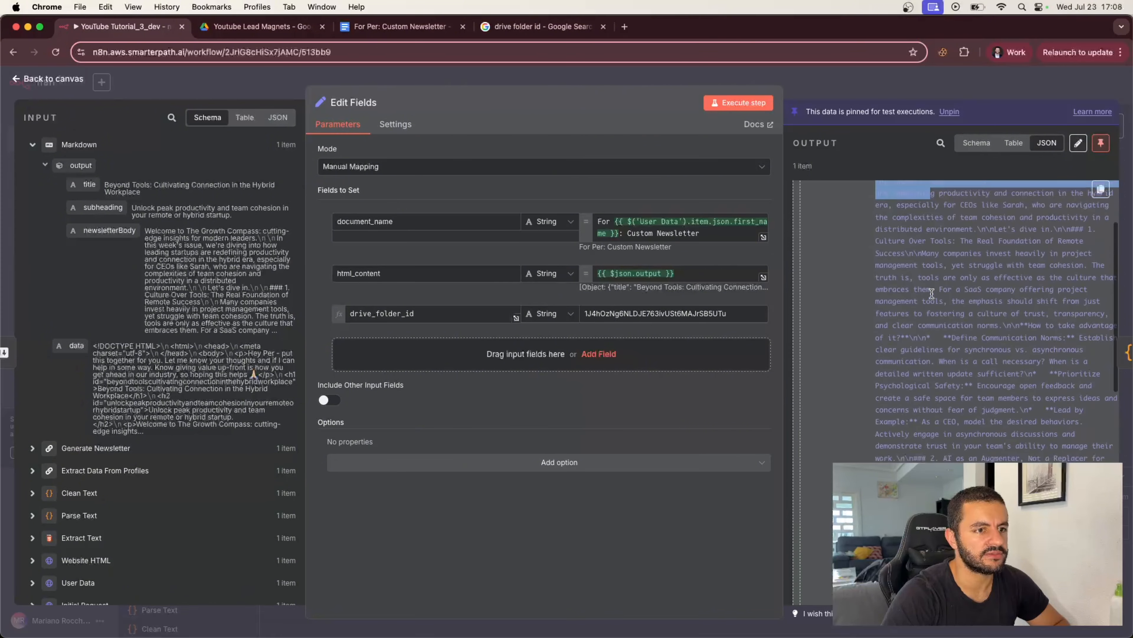
{"action": "scroll", "coordinate": [931, 294], "scroll_direction": "up", "scroll_amount": 4}
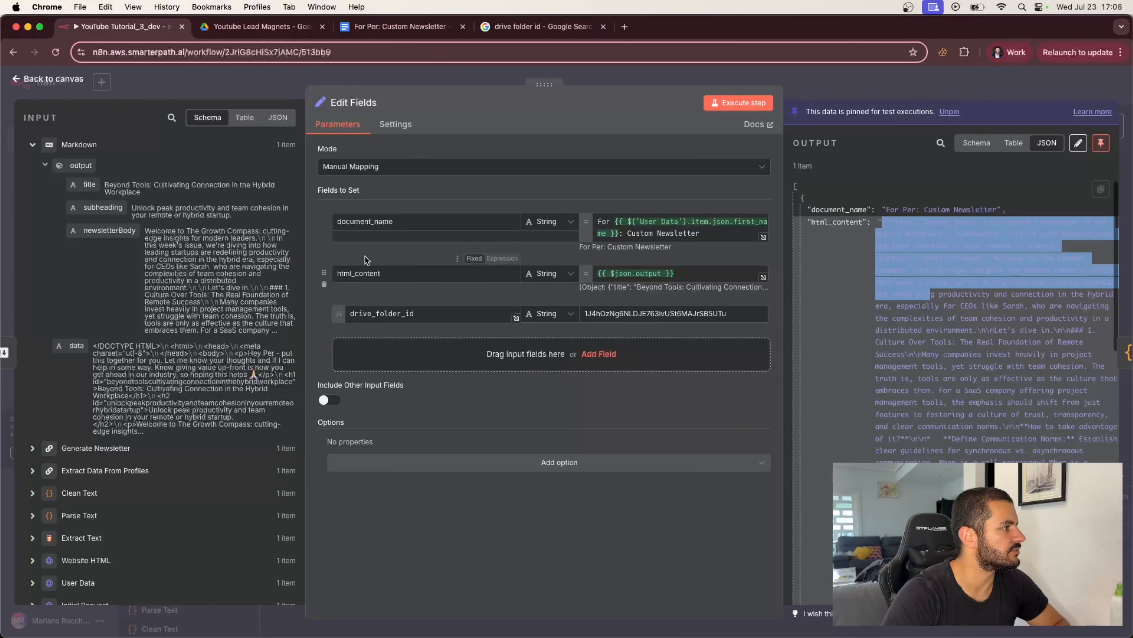
{"action": "left_click", "coordinate": [651, 259]}
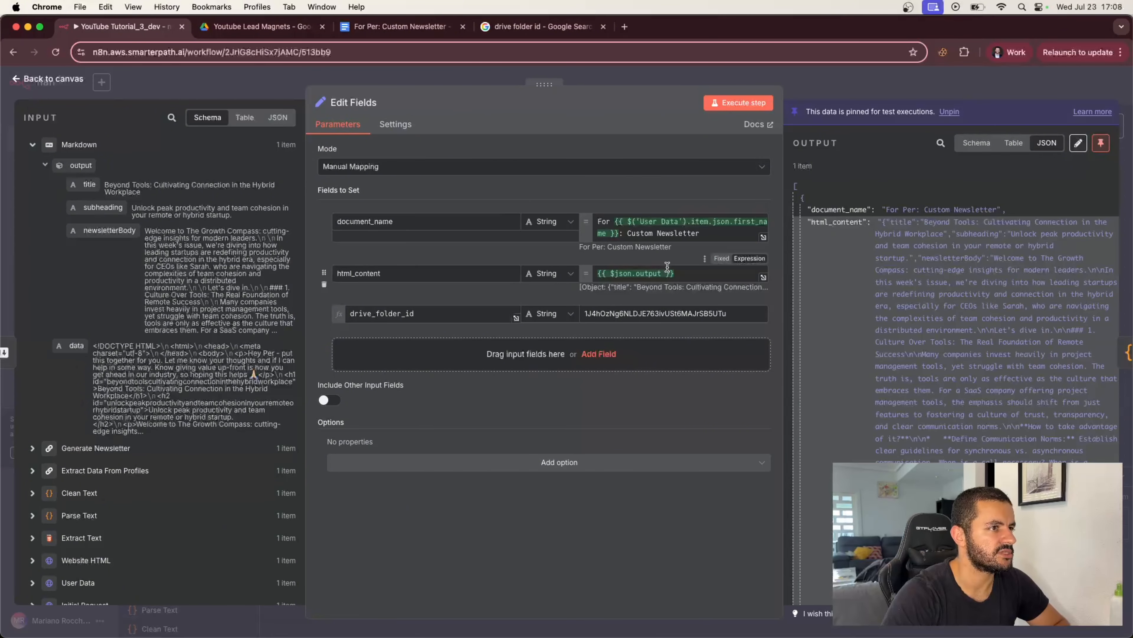
{"action": "left_click_drag", "start_coordinate": [674, 274], "coordinate": [598, 273]}
{"action": "key", "text": "BackSpace"}
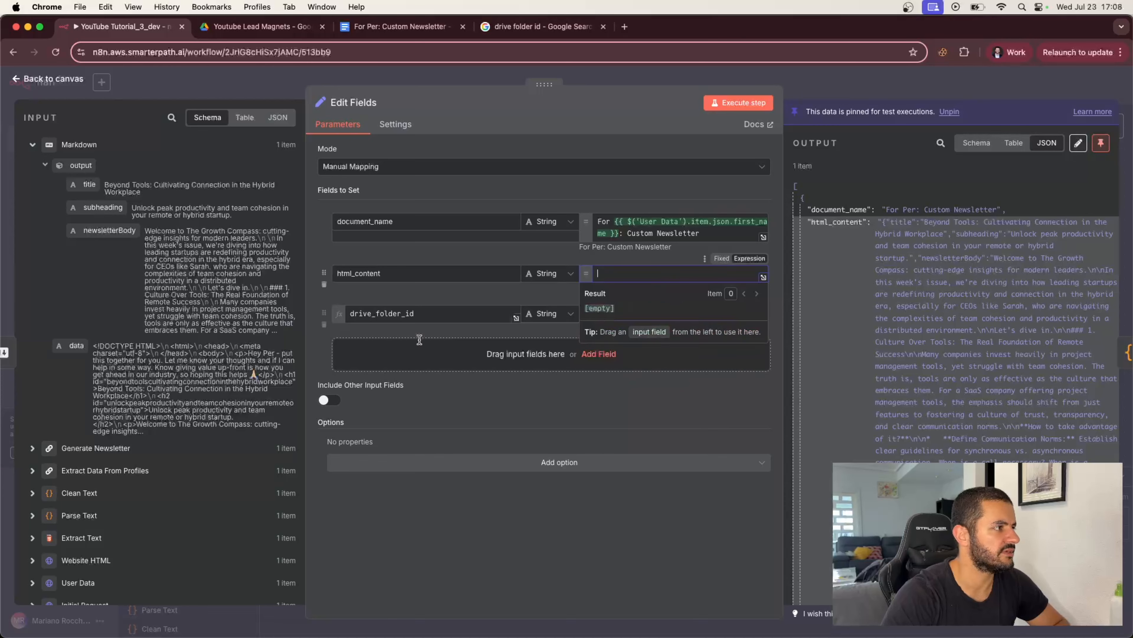
{"action": "left_click_drag", "start_coordinate": [91, 347], "coordinate": [627, 274]}
{"action": "left_click", "coordinate": [637, 263]}
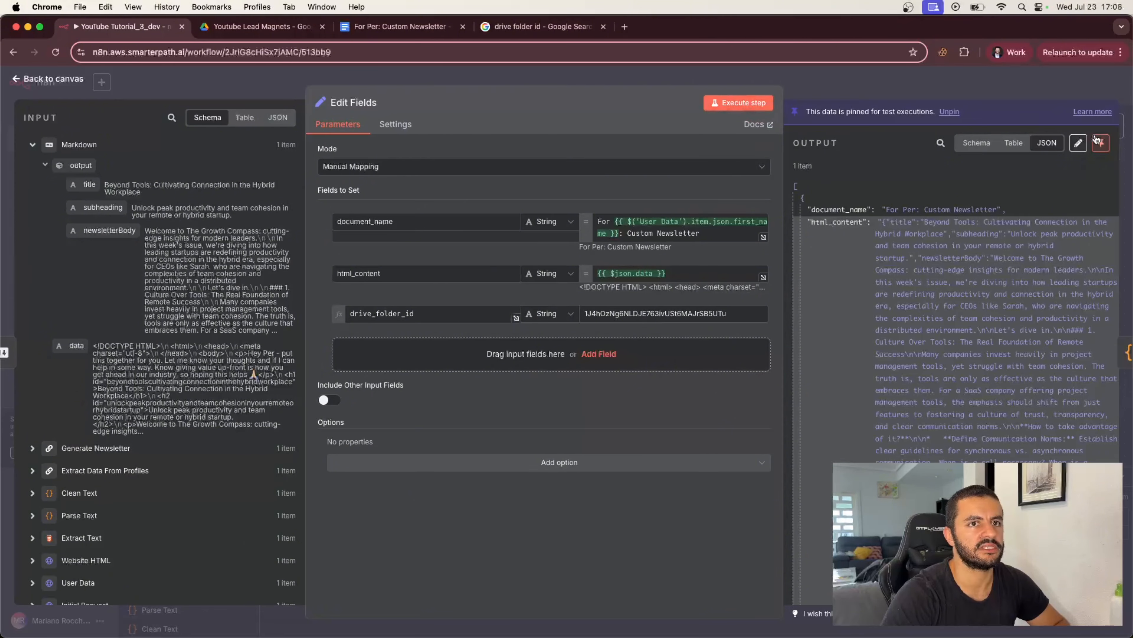
Step: Unpin the Edit Fields output, execute the node again and pin the new output
{"action": "left_click", "coordinate": [1101, 143]}
{"action": "left_click", "coordinate": [742, 104]}
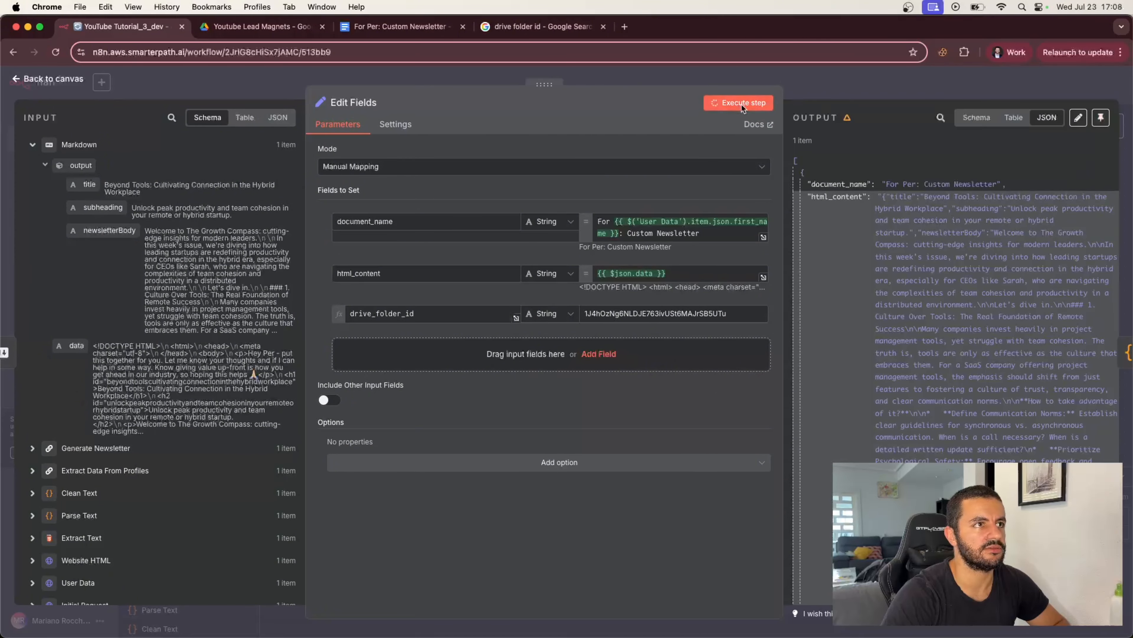
{"action": "scroll", "coordinate": [935, 211], "scroll_direction": "down", "scroll_amount": 10}
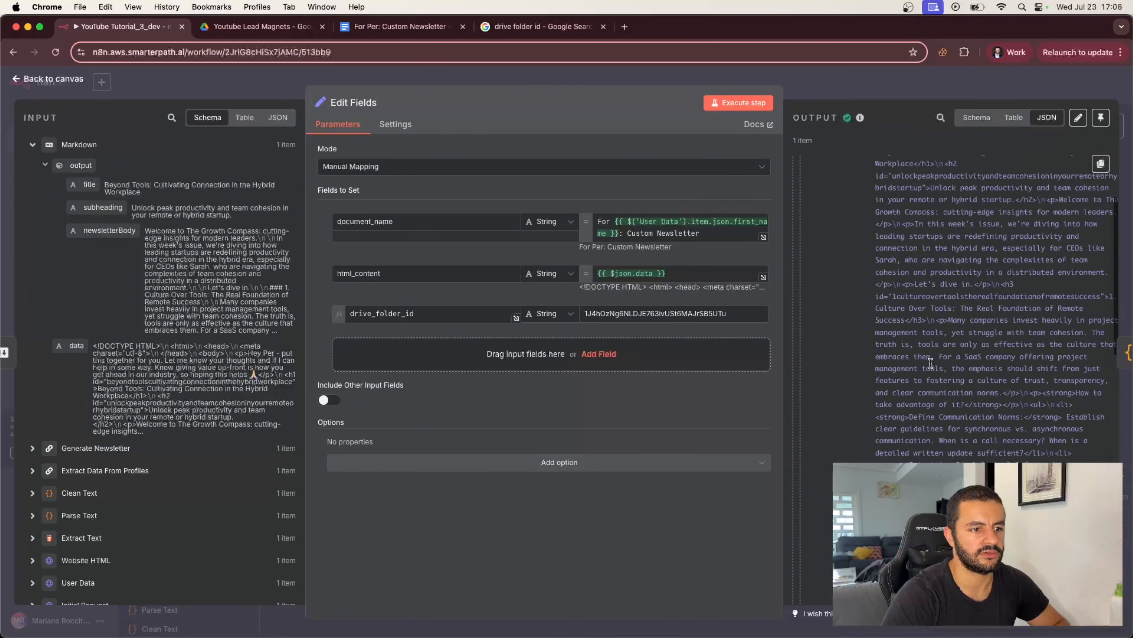
{"action": "scroll", "coordinate": [1027, 201], "scroll_direction": "up", "scroll_amount": 10}
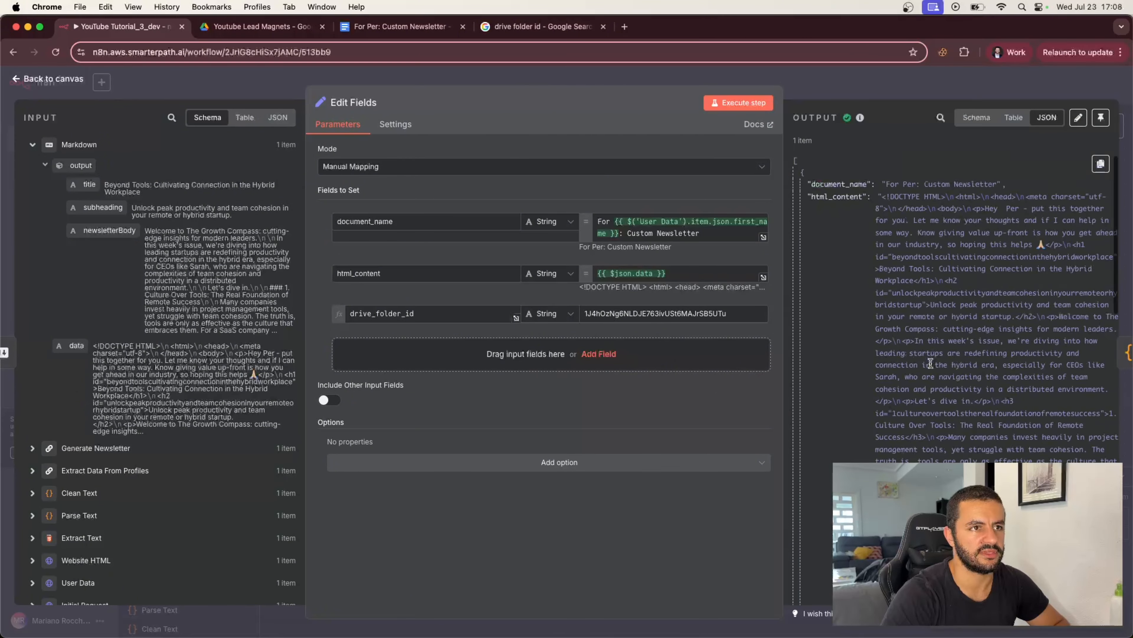
{"action": "left_click", "coordinate": [1101, 117]}
{"action": "left_click", "coordinate": [1092, 88]}
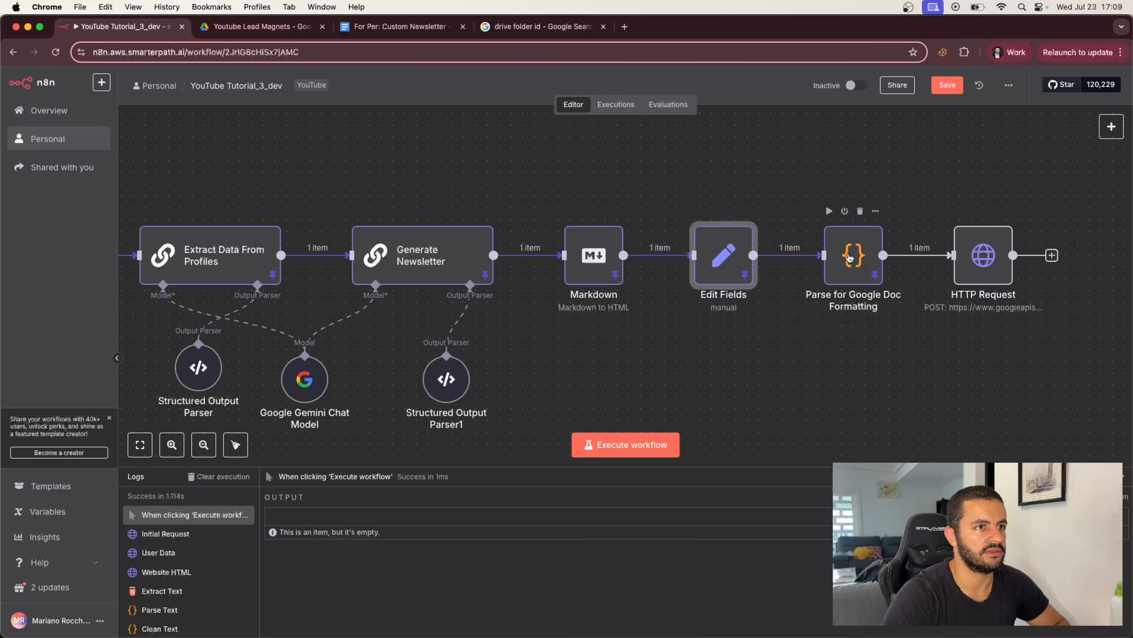
Step: Refresh the pinned output of the Parse for Google Doc Formatting node by unpinning, executing and pinning it again
{"action": "left_click", "coordinate": [849, 258]}
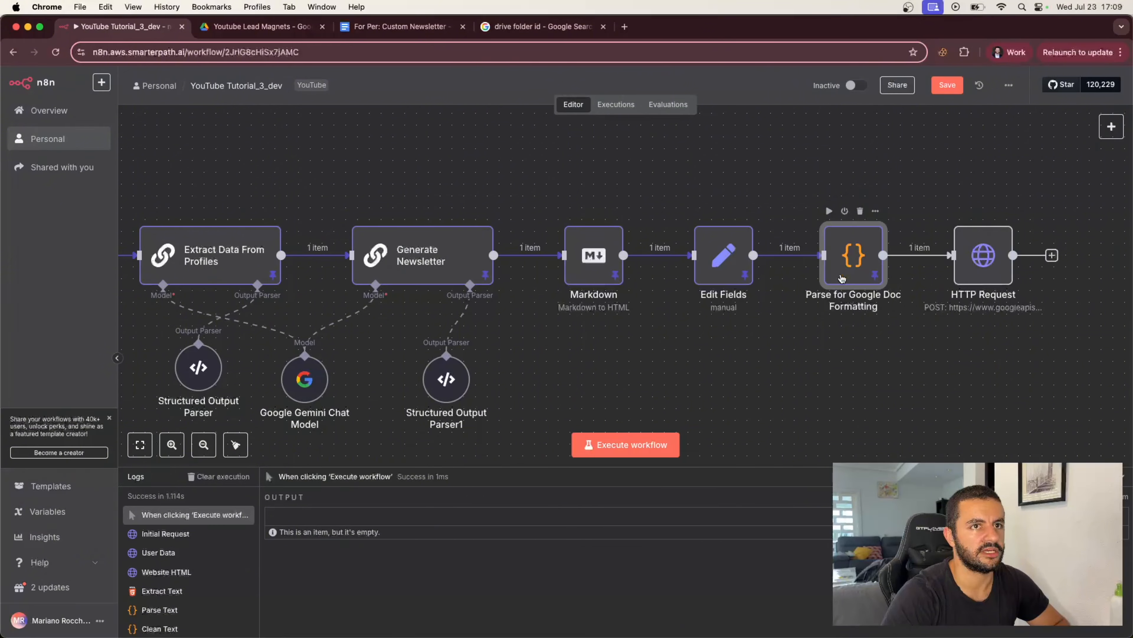
{"action": "double_click", "coordinate": [842, 278]}
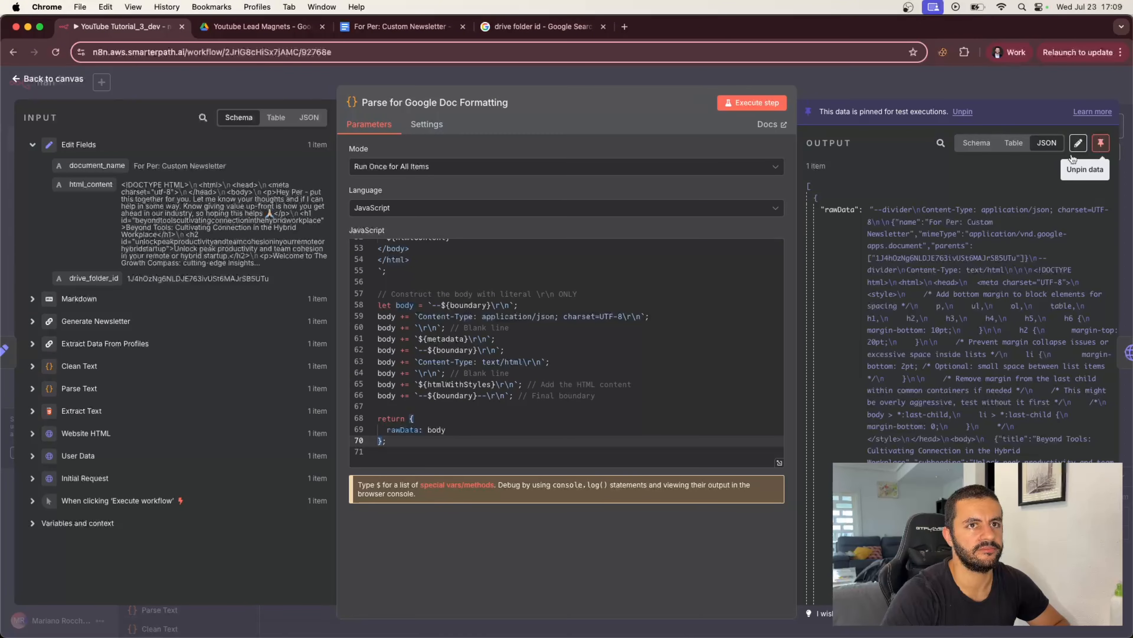
{"action": "left_click", "coordinate": [1101, 143]}
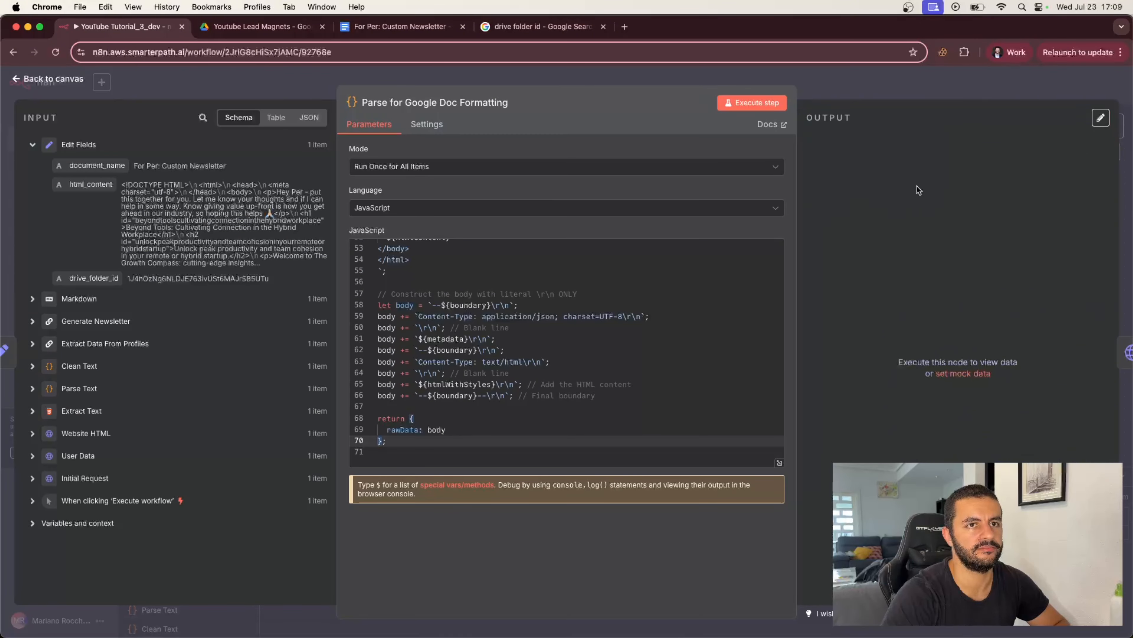
{"action": "left_click", "coordinate": [742, 103]}
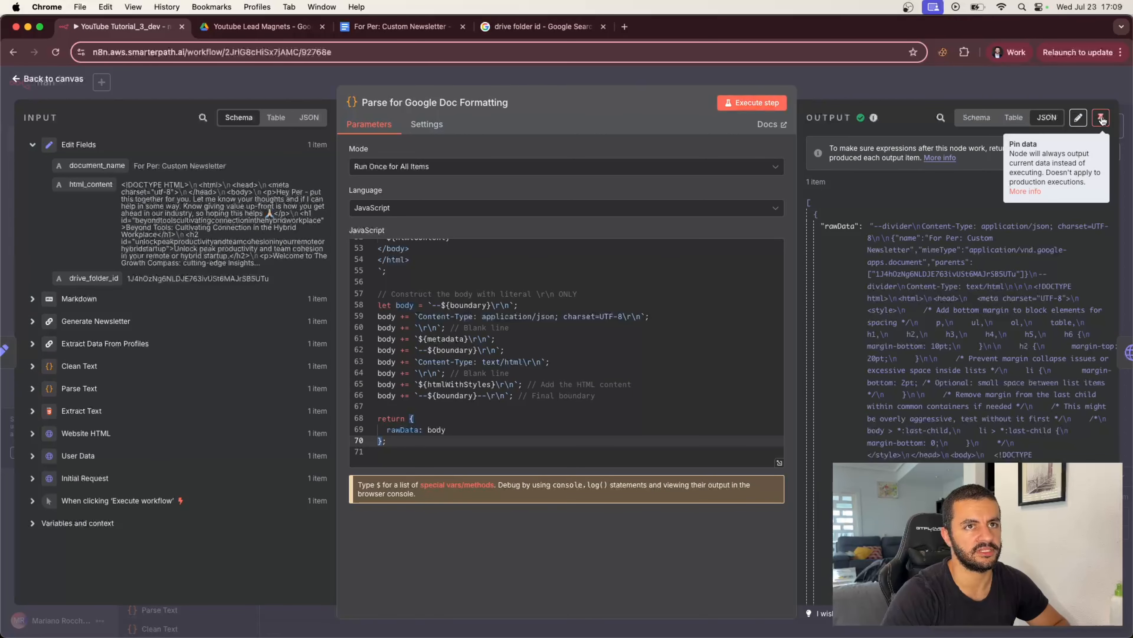
{"action": "left_click", "coordinate": [1100, 118]}
{"action": "left_click", "coordinate": [1066, 90]}
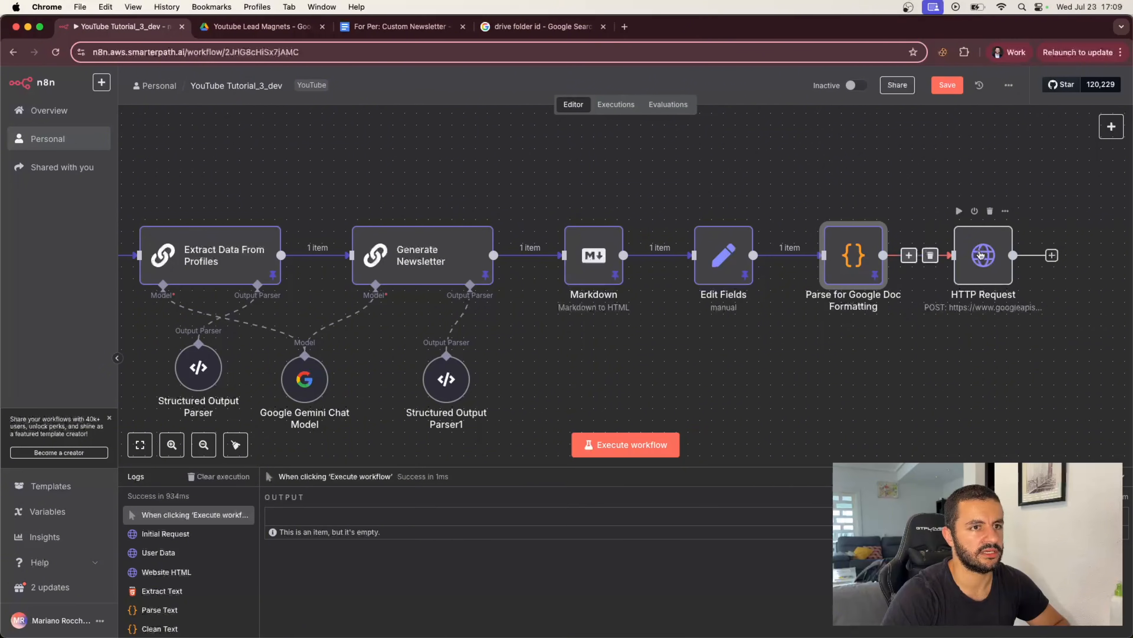
Step: Execute the HTTP Request node and review the newly uploaded newsletter document in the Youtube Lead Magnets folder in Google Drive
{"action": "left_click", "coordinate": [958, 212]}
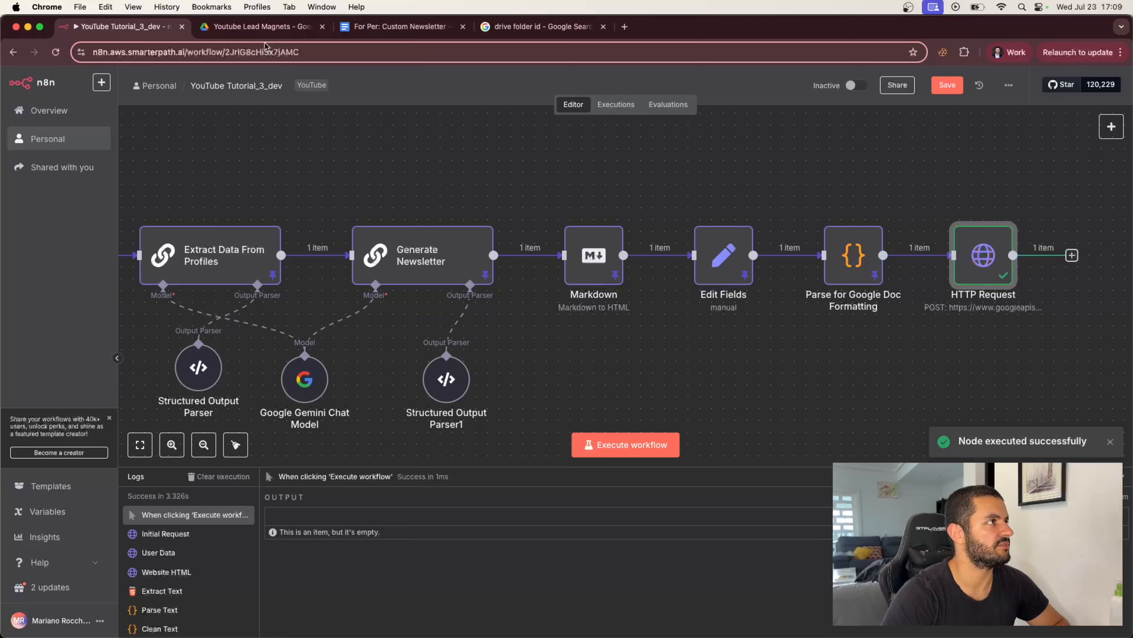
{"action": "left_click", "coordinate": [259, 26]}
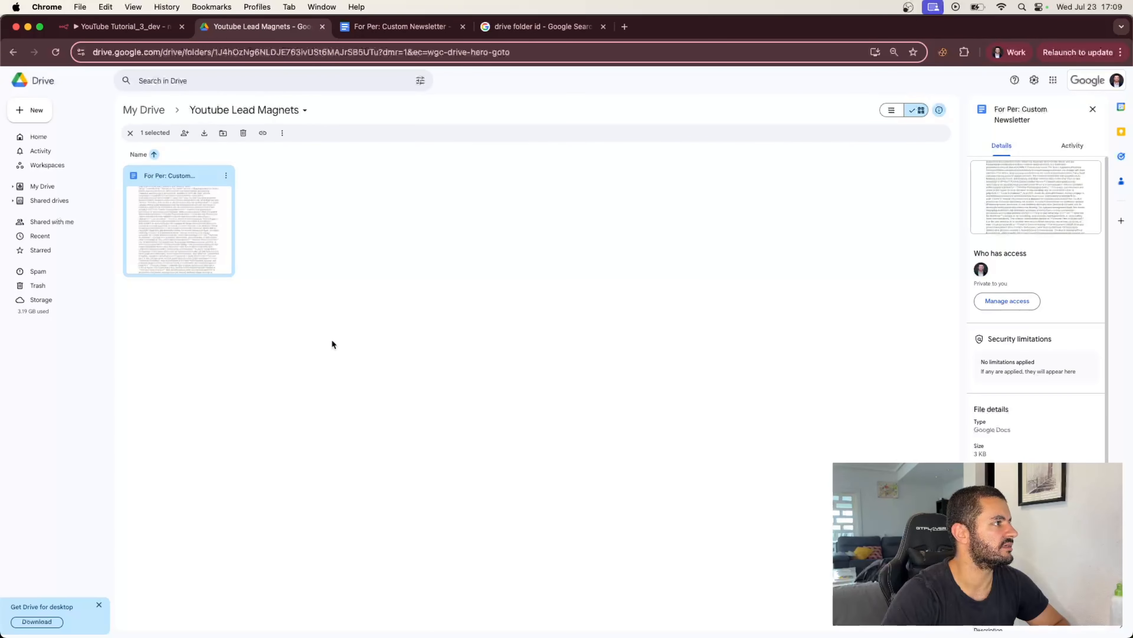
{"action": "left_click", "coordinate": [271, 355]}
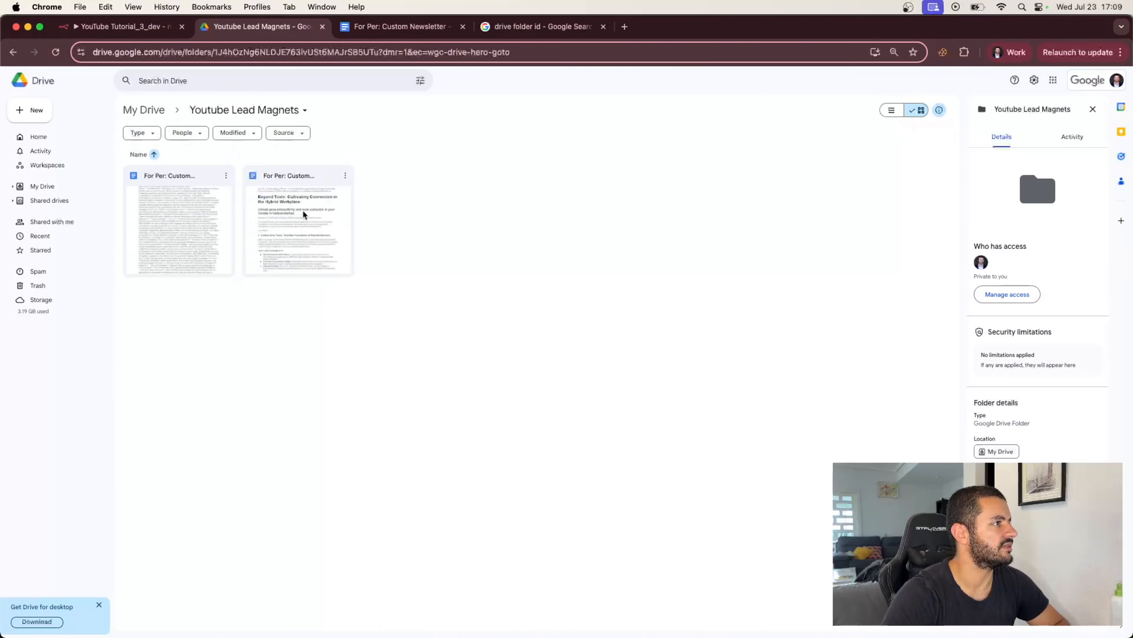
{"action": "double_click", "coordinate": [303, 211]}
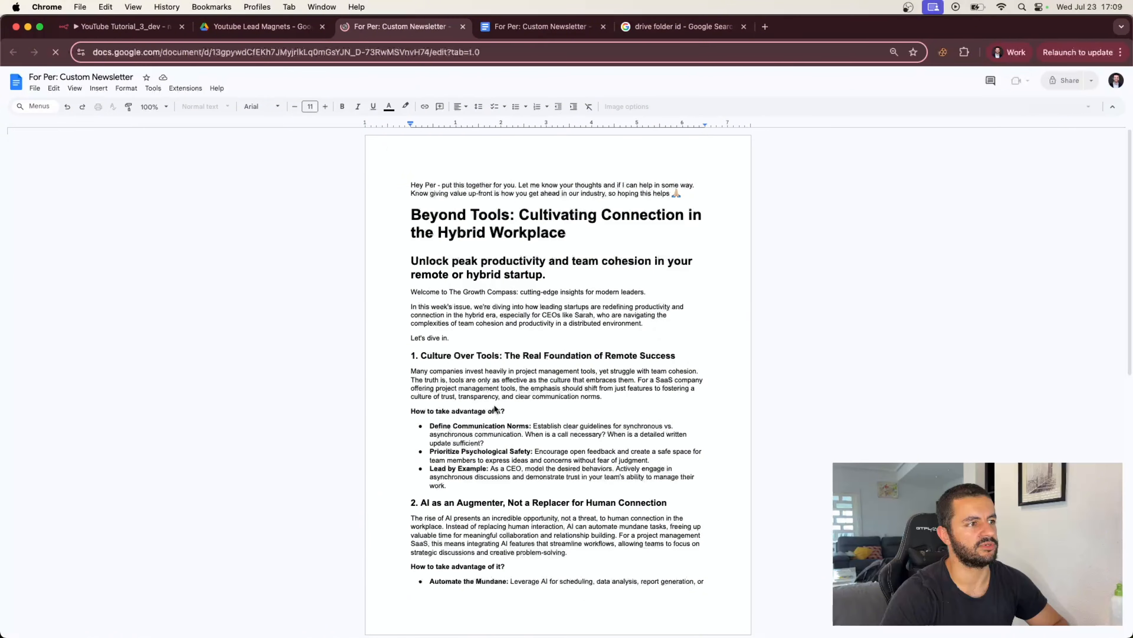
{"action": "scroll", "coordinate": [495, 409], "scroll_direction": "down", "scroll_amount": 5}
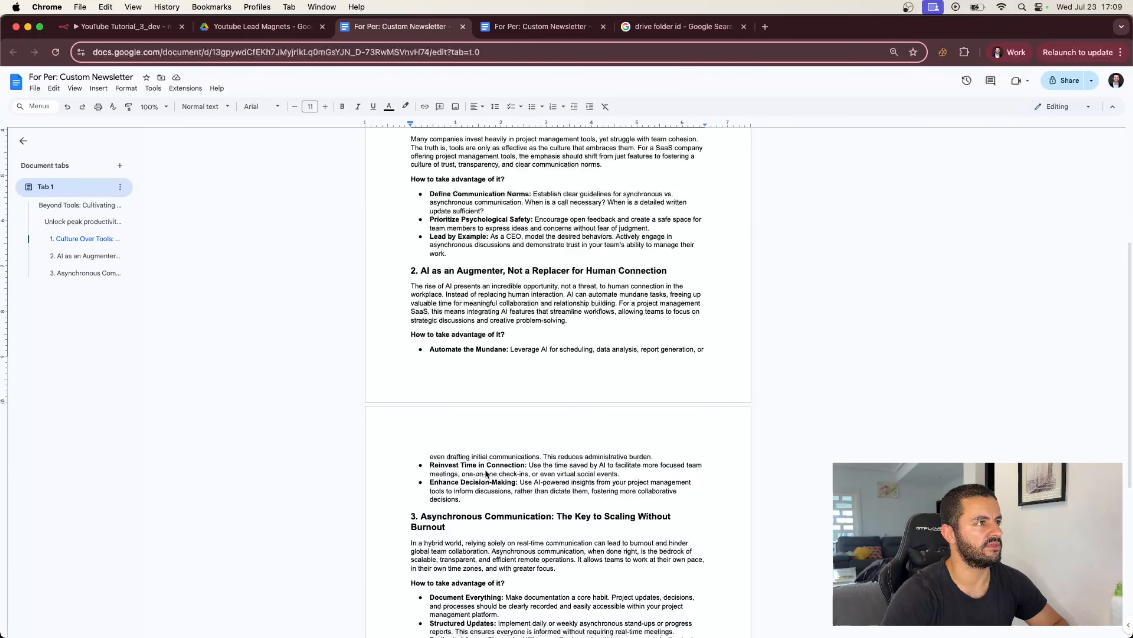
{"action": "scroll", "coordinate": [487, 473], "scroll_direction": "down", "scroll_amount": 6}
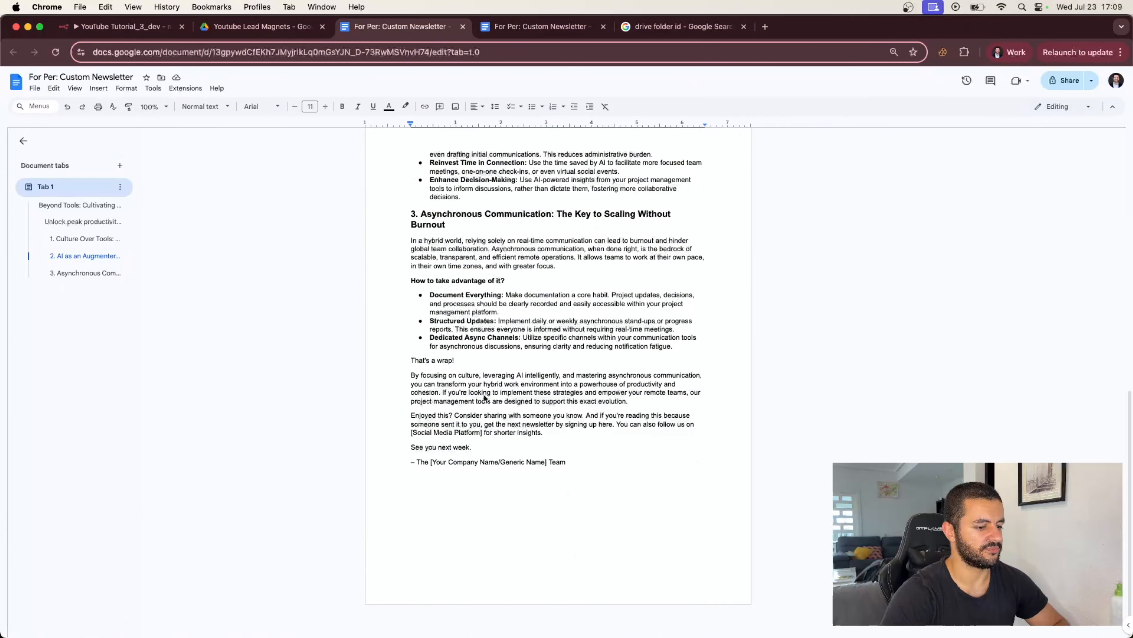
{"action": "scroll", "coordinate": [265, 232], "scroll_direction": "up", "scroll_amount": 10}
{"action": "scroll", "coordinate": [265, 232], "scroll_direction": "up", "scroll_amount": 1}
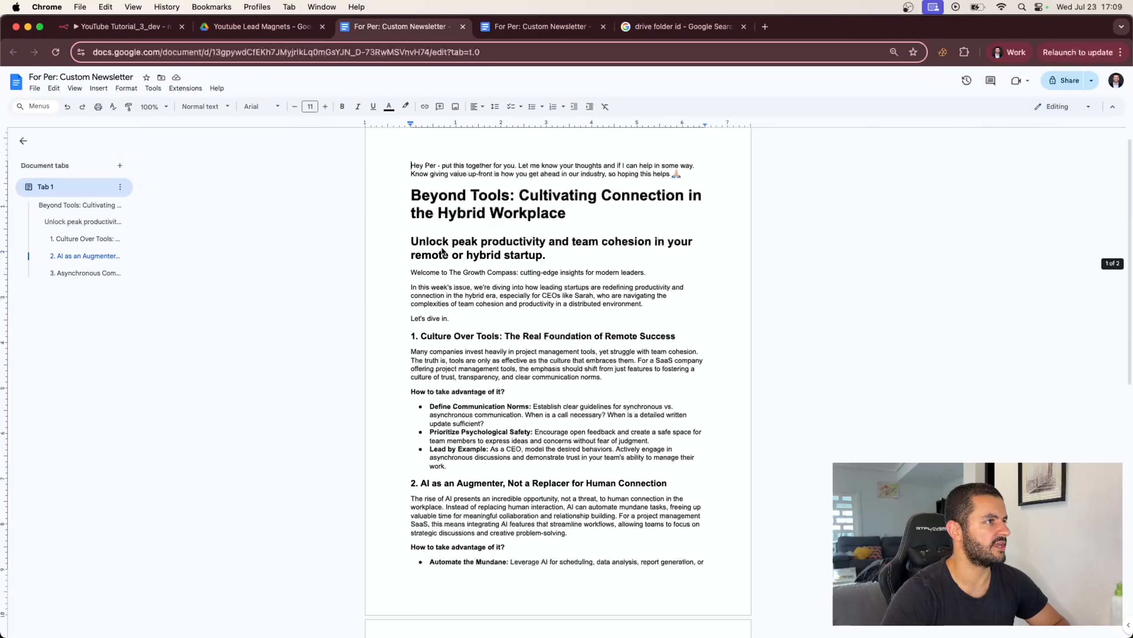